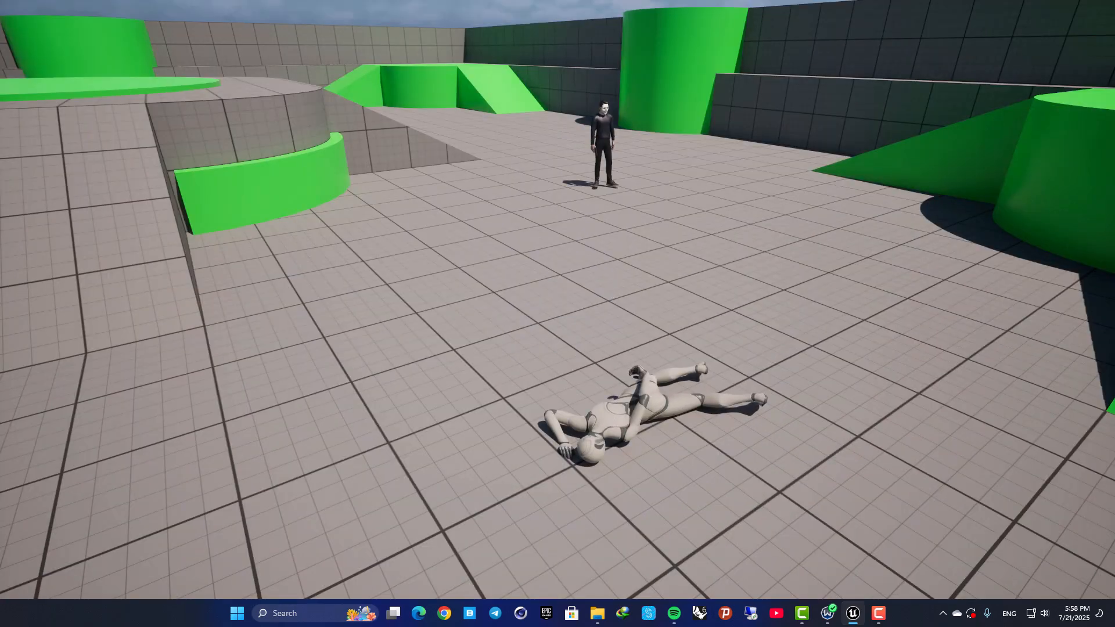
key("Escape")
mouse_move(625, 332)
right_mouse_down()
mouse_move(488, 332)
mouse_move(625, 332)
right_mouse_up()
key("s")
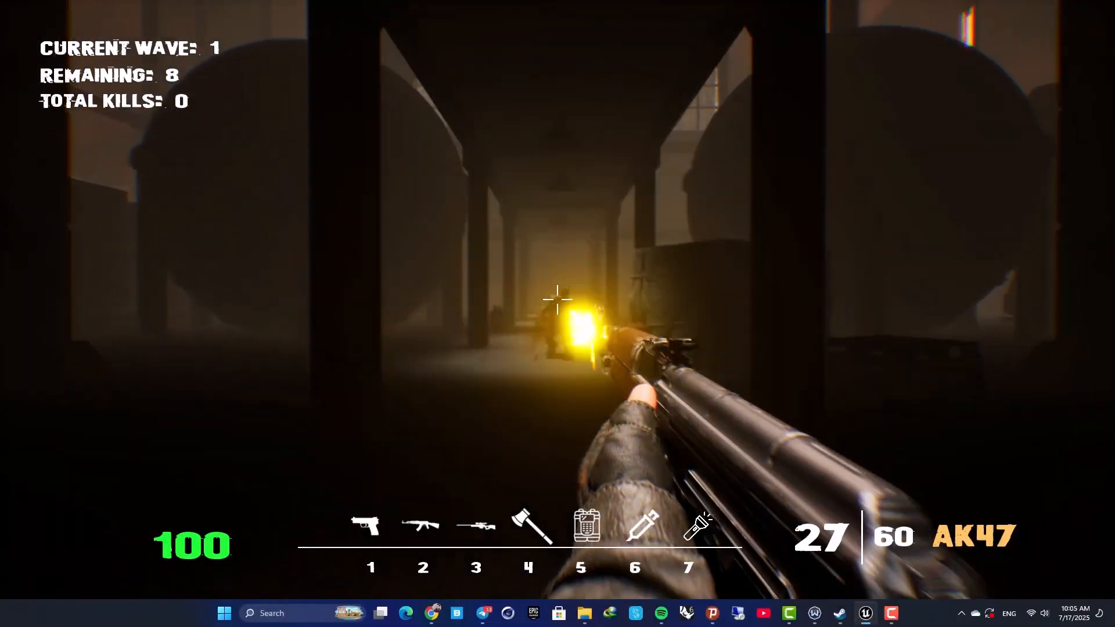
left_click(557, 300)
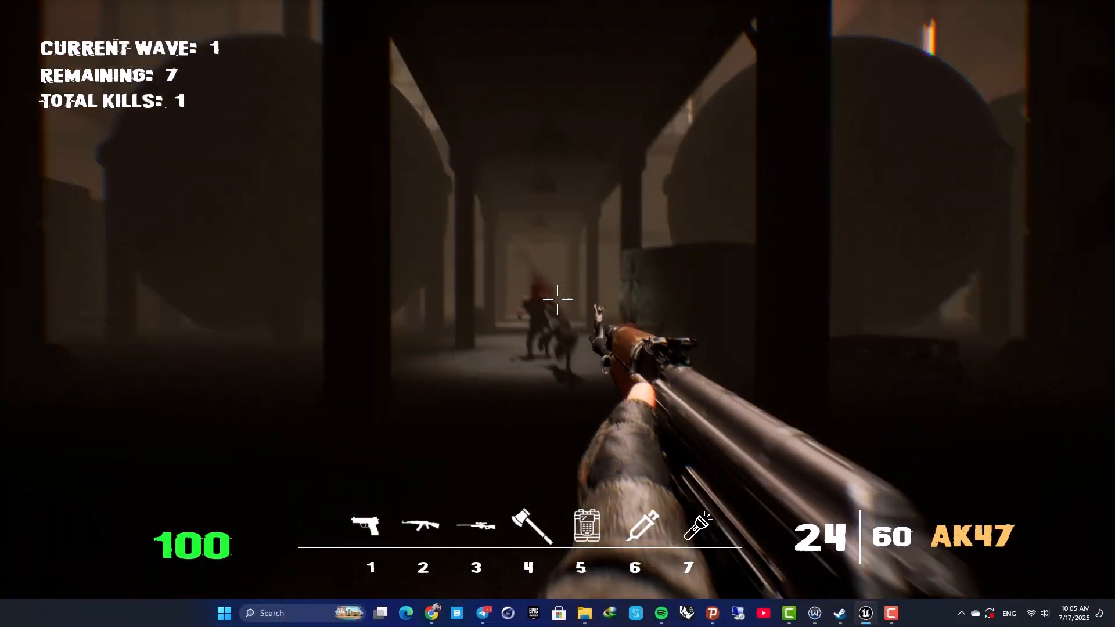
left_click(557, 300)
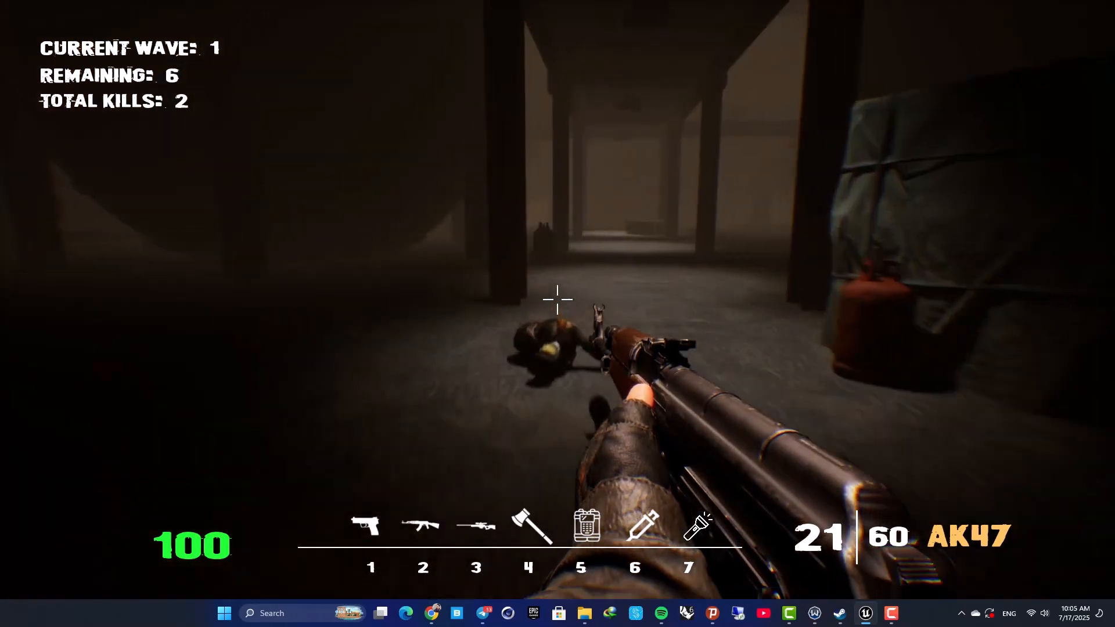
key("w")
key("s")
key("1")
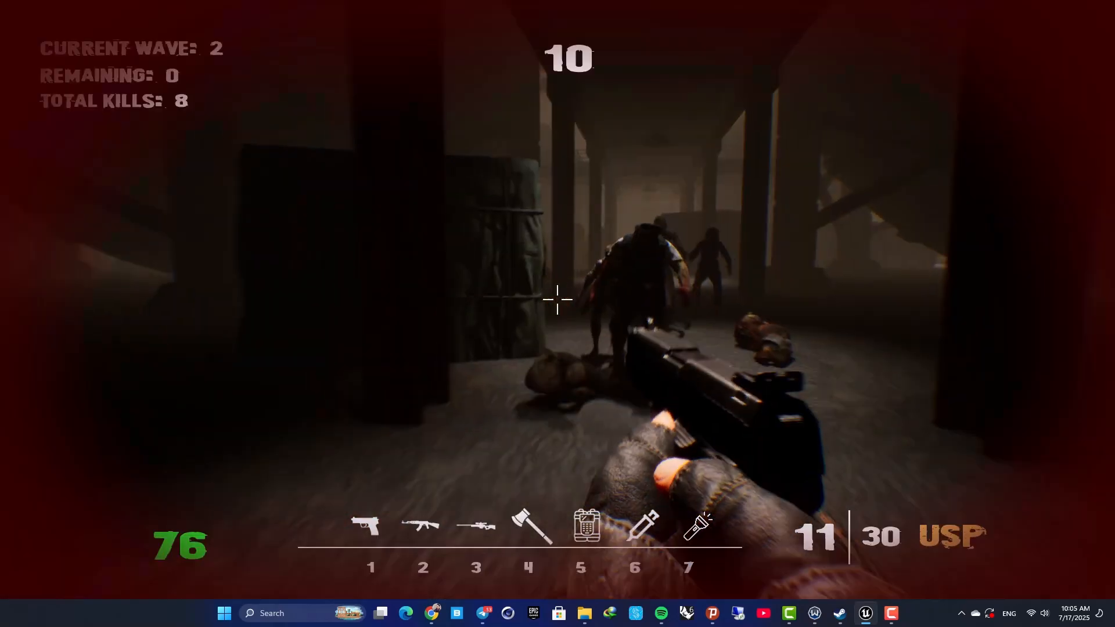
left_click(558, 300)
left_click(558, 300)
left_click(557, 300)
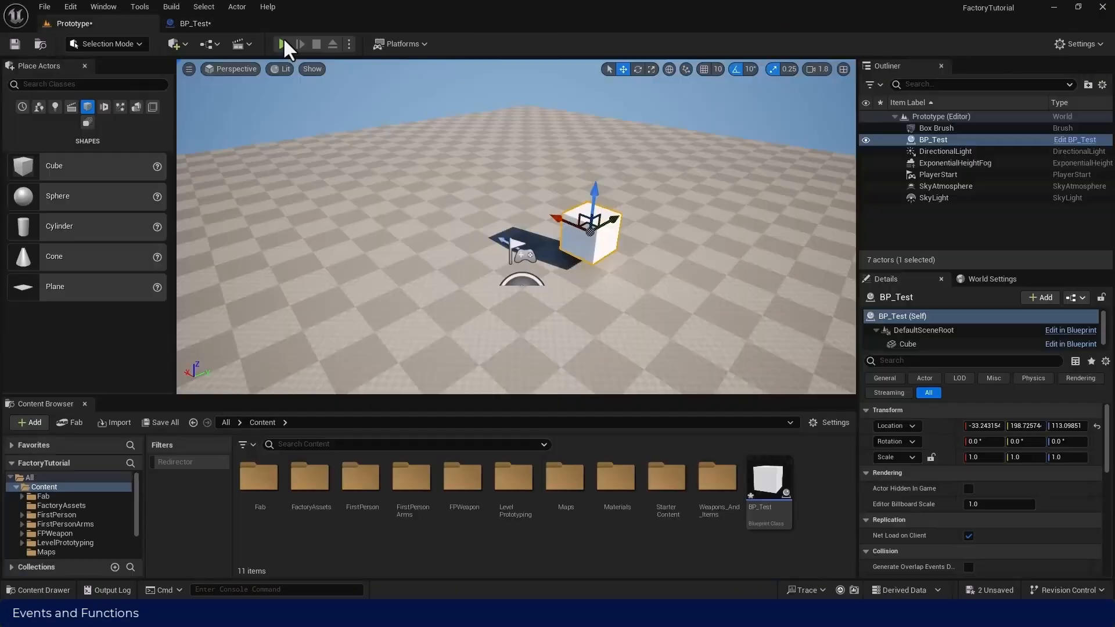
left_click(283, 44)
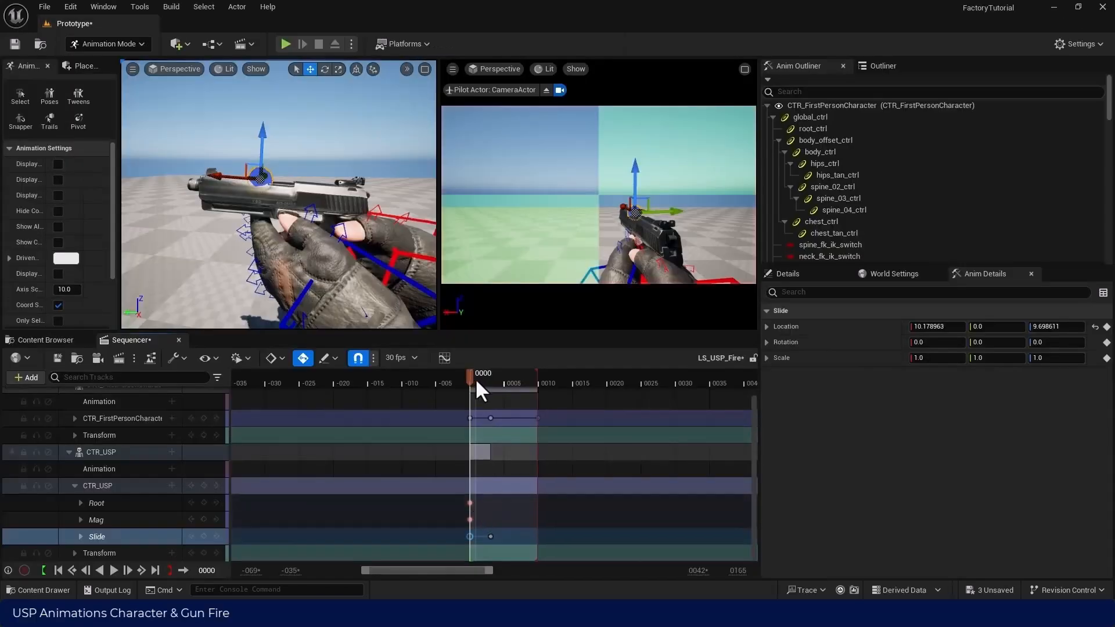
mouse_move(481, 386)
left_mouse_down()
mouse_move(542, 392)
mouse_move(471, 392)
left_mouse_up()
key("space")
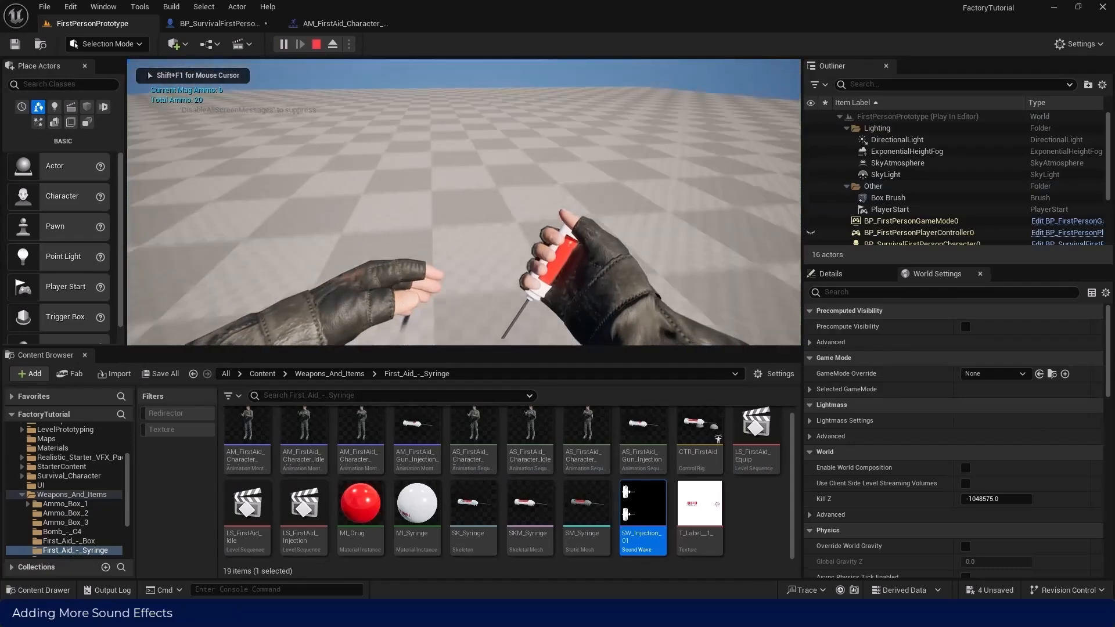
key("F11")
left_click(558, 314)
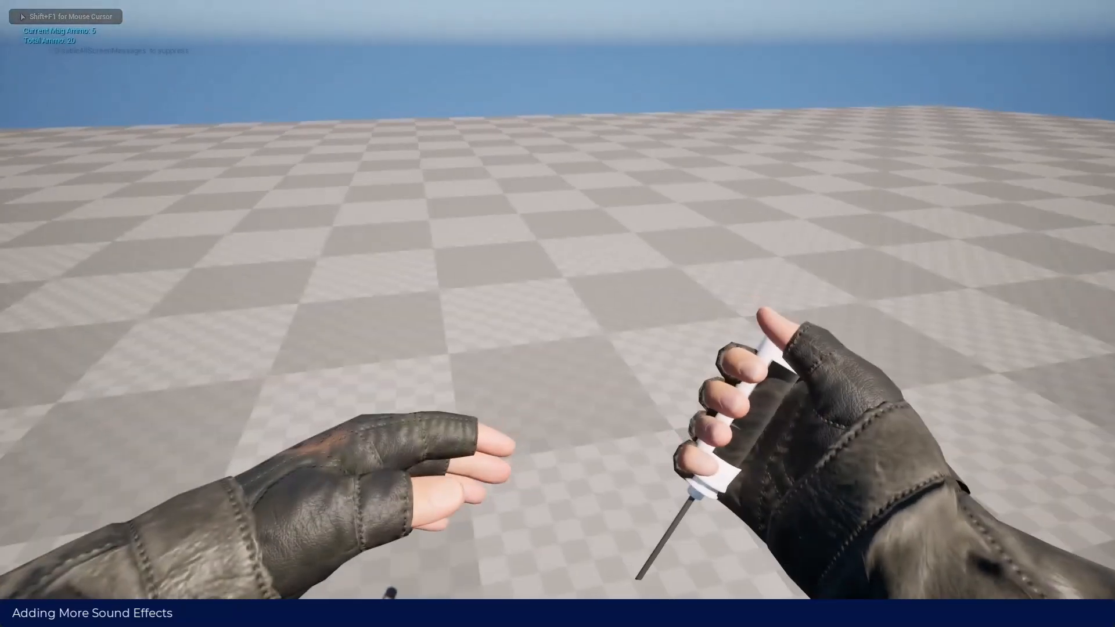
left_click(558, 314)
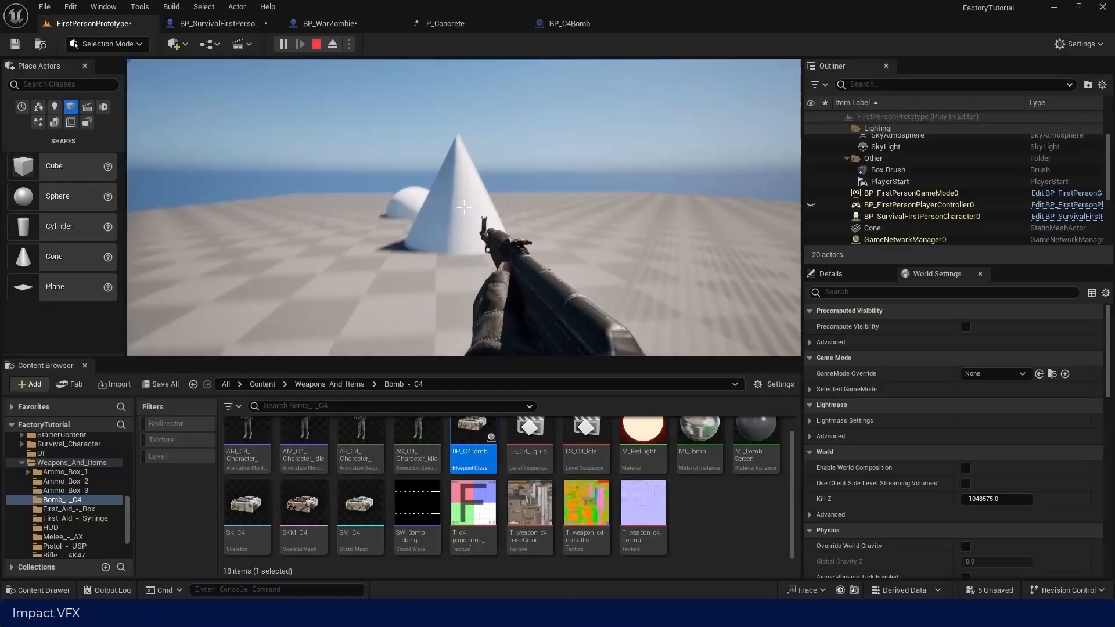
left_click(464, 208)
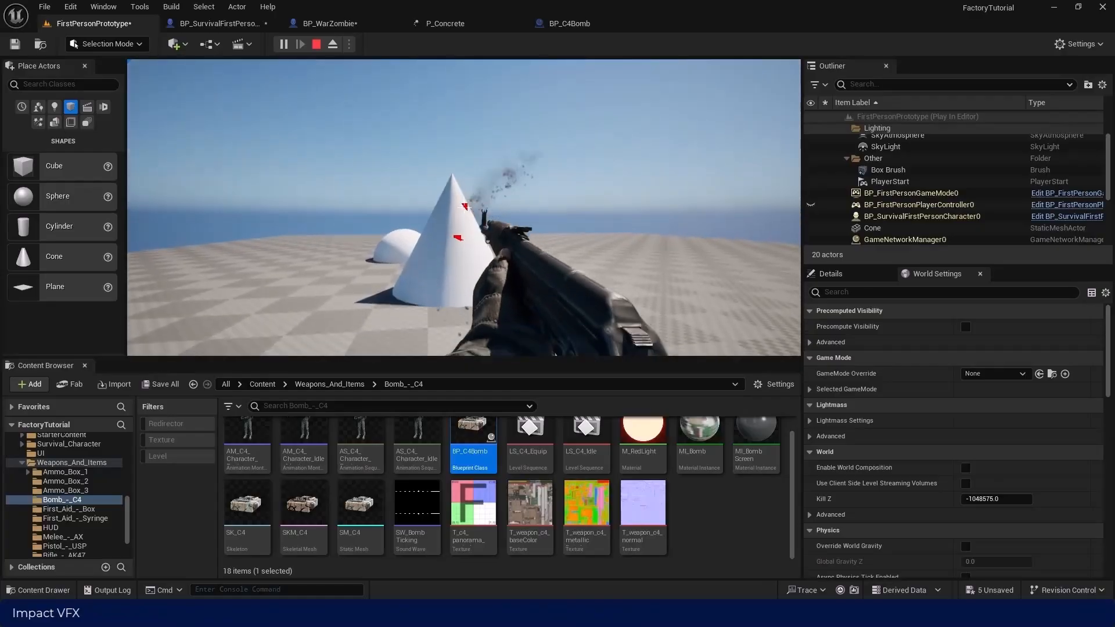
left_click(464, 207)
left_click(464, 208)
left_click(464, 207)
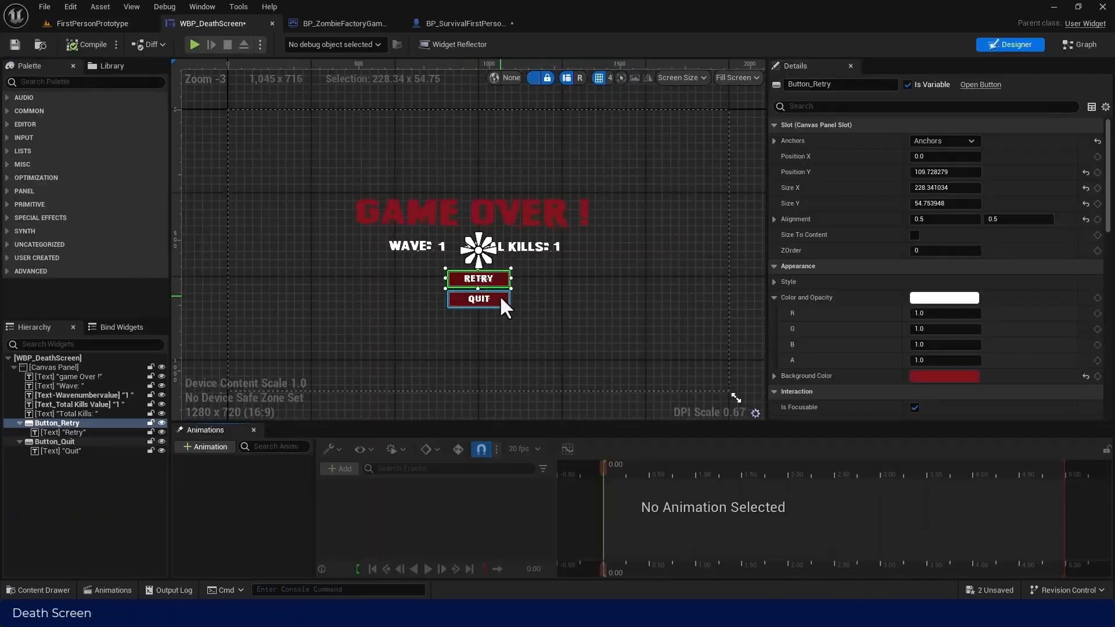
scroll(817, 280, "down", 5)
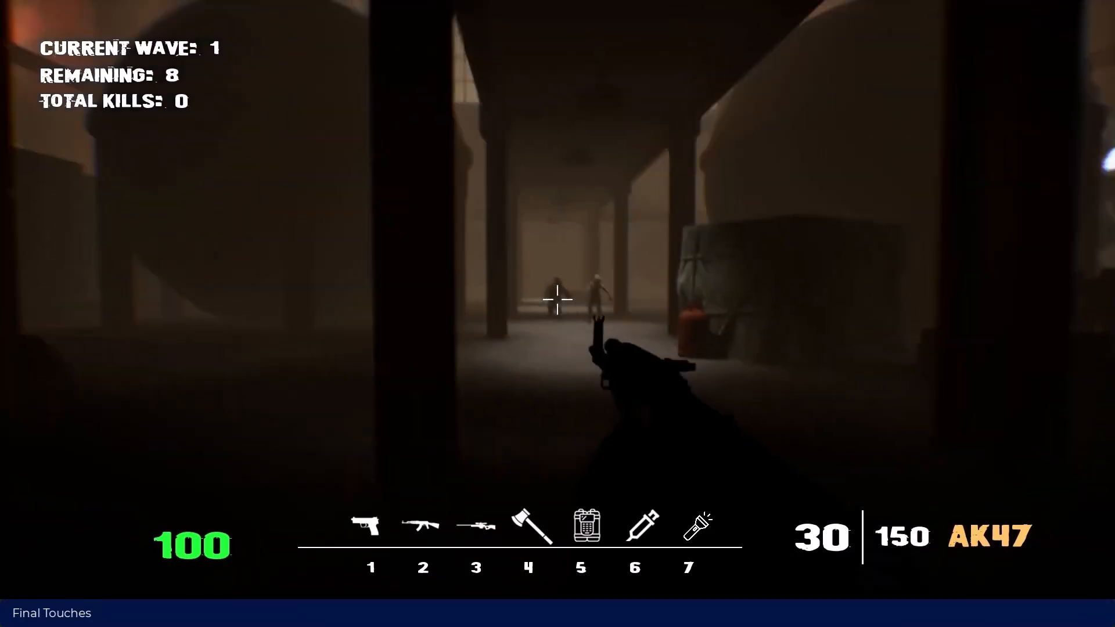
left_click(558, 299)
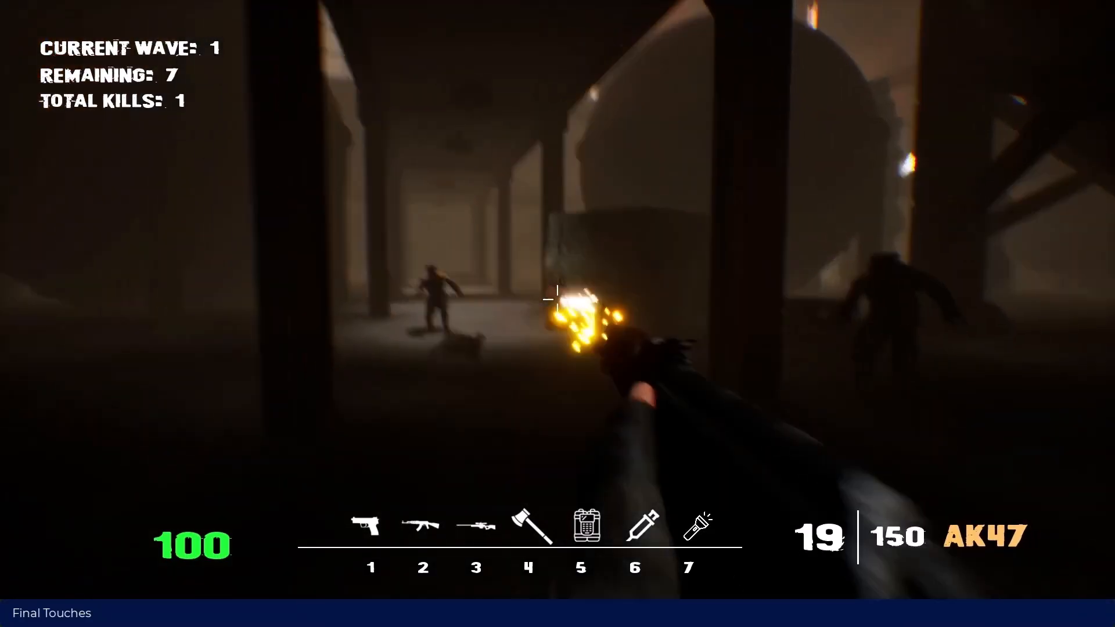
left_click(558, 299)
left_click(558, 299)
key("r")
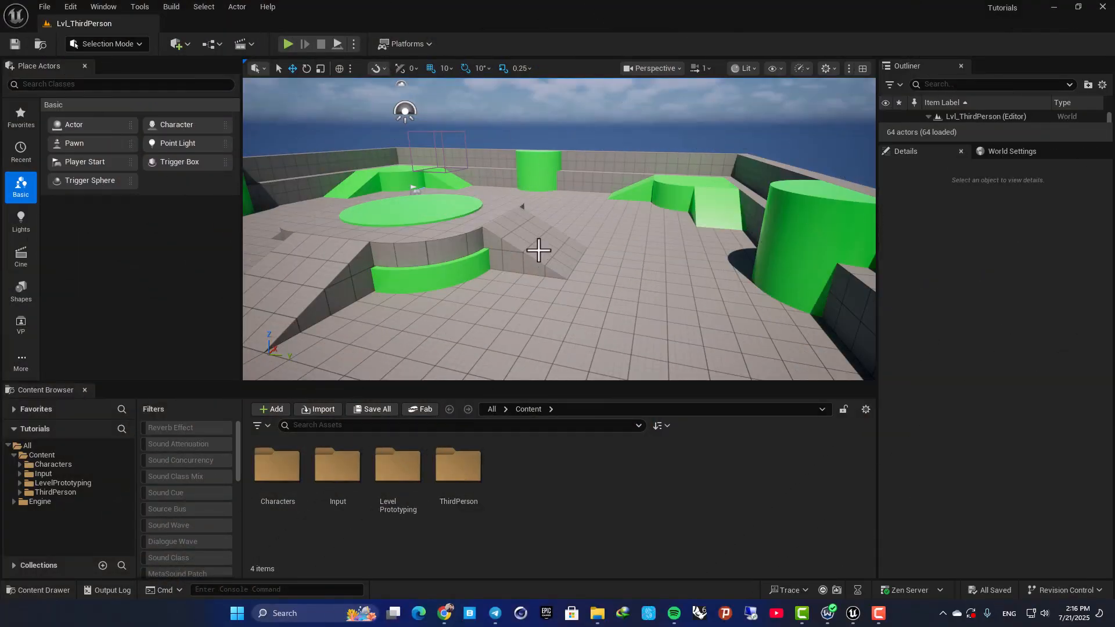
Play-test the Lvl_ThirdPerson level by running and jumping around with the default mannequin, and end the play session.
right_click_drag(539, 251, 459, 250)
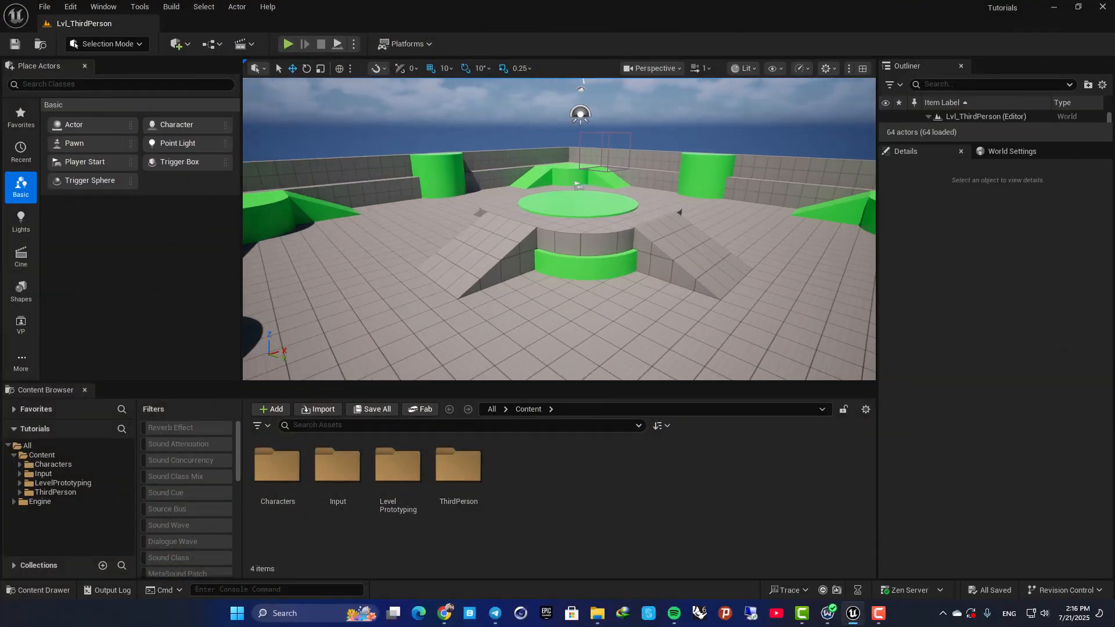
mouse_move(492, 172)
right_mouse_down()
mouse_move(499, 201)
mouse_move(505, 184)
right_mouse_up()
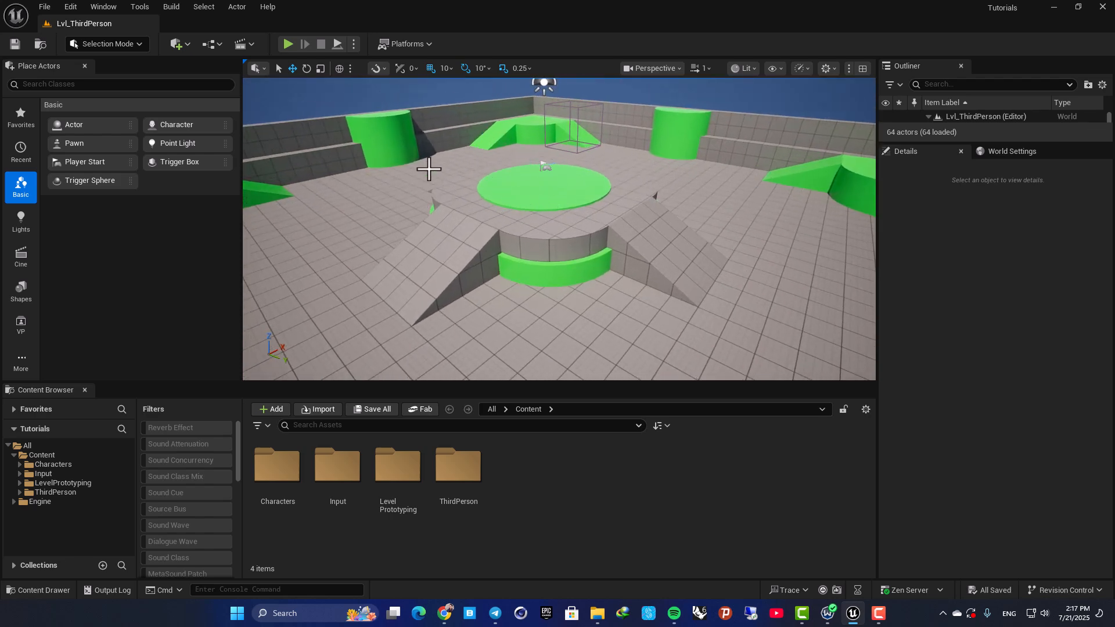
left_click(288, 47)
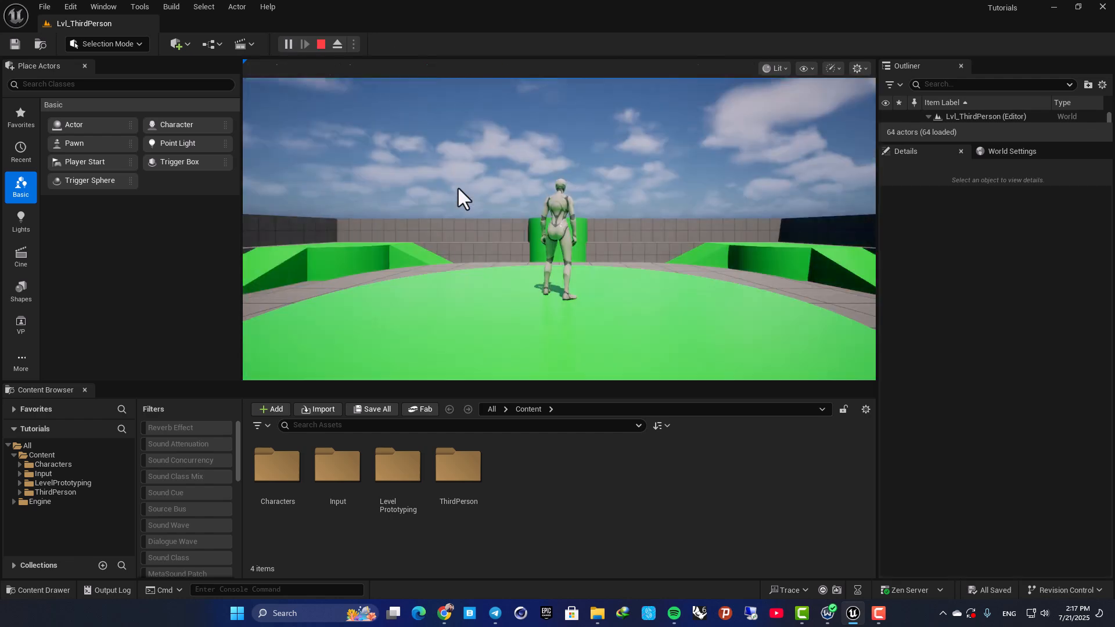
key("w")
key("w")
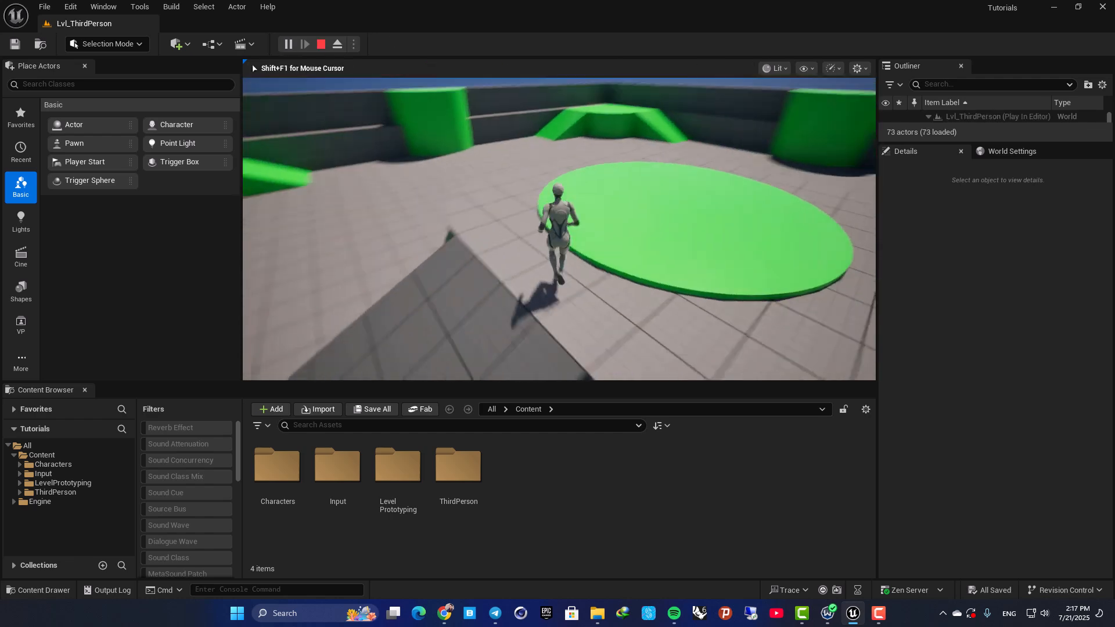
key("space")
key("w")
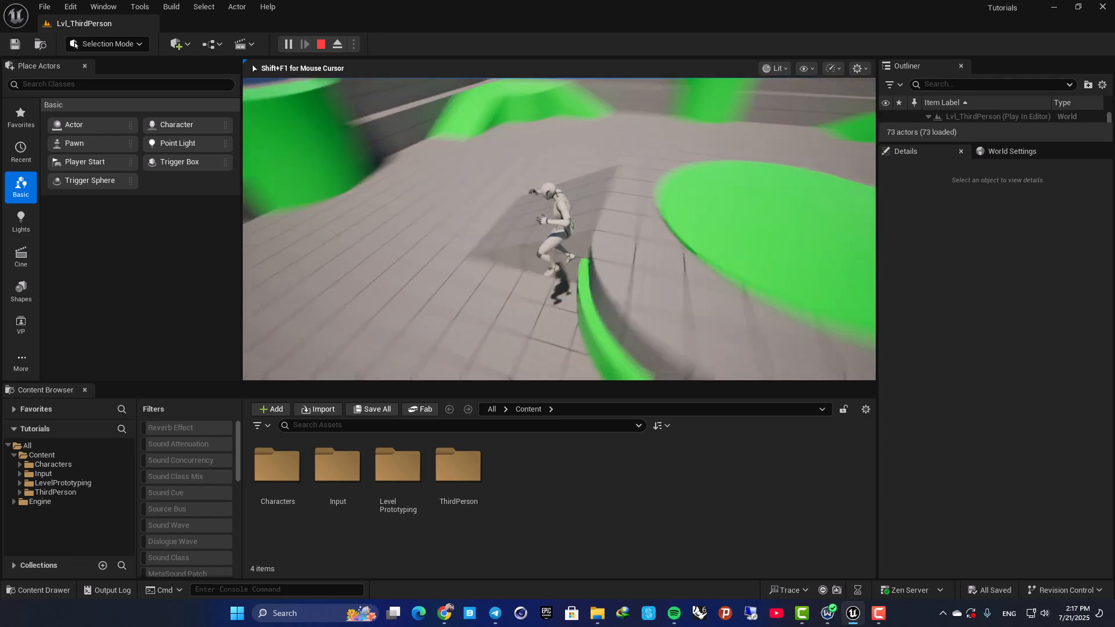
key("Escape")
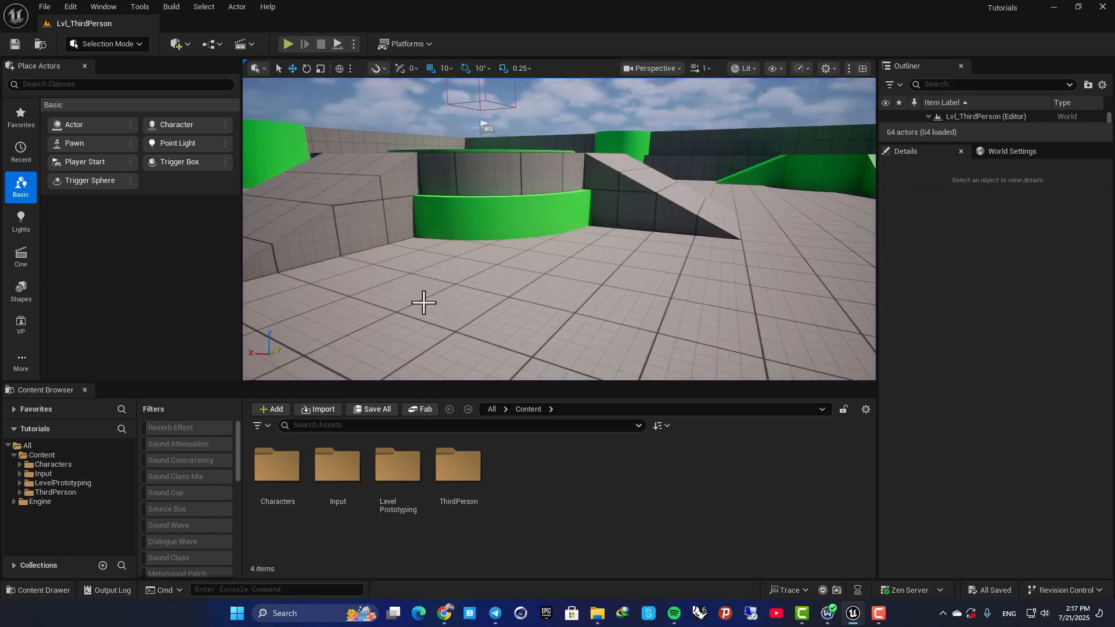
mouse_move(592, 225)
right_mouse_down()
mouse_move(572, 250)
mouse_move(576, 227)
right_mouse_up()
key("e")
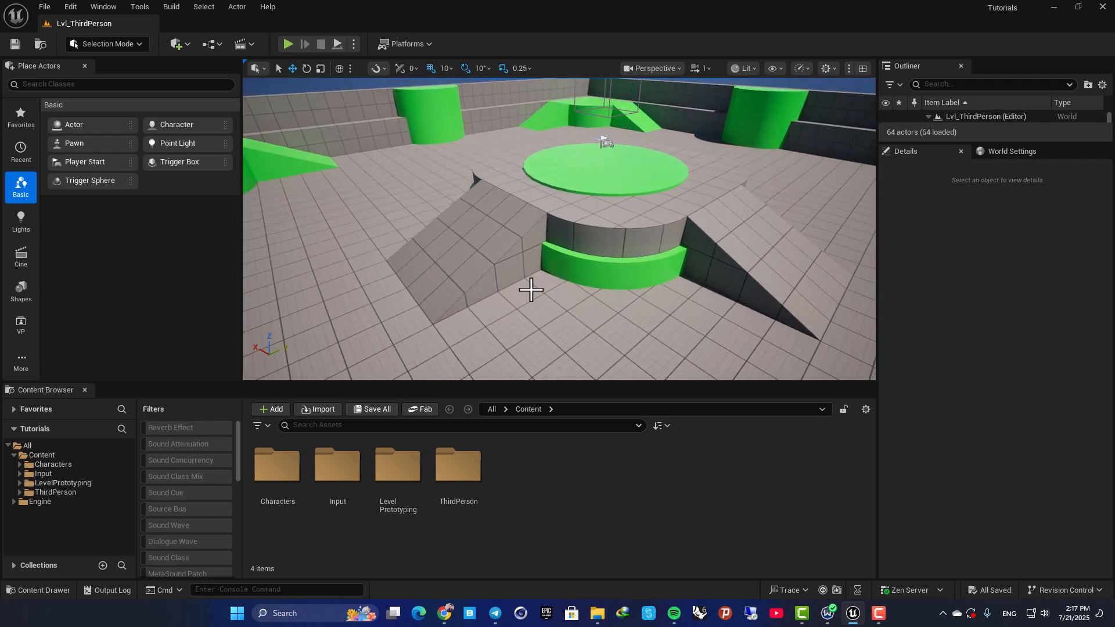
Switch to Mixamo in a maximized browser window and choose the Leonard character from the character library.
left_click_drag(1114, 191, 426, 172)
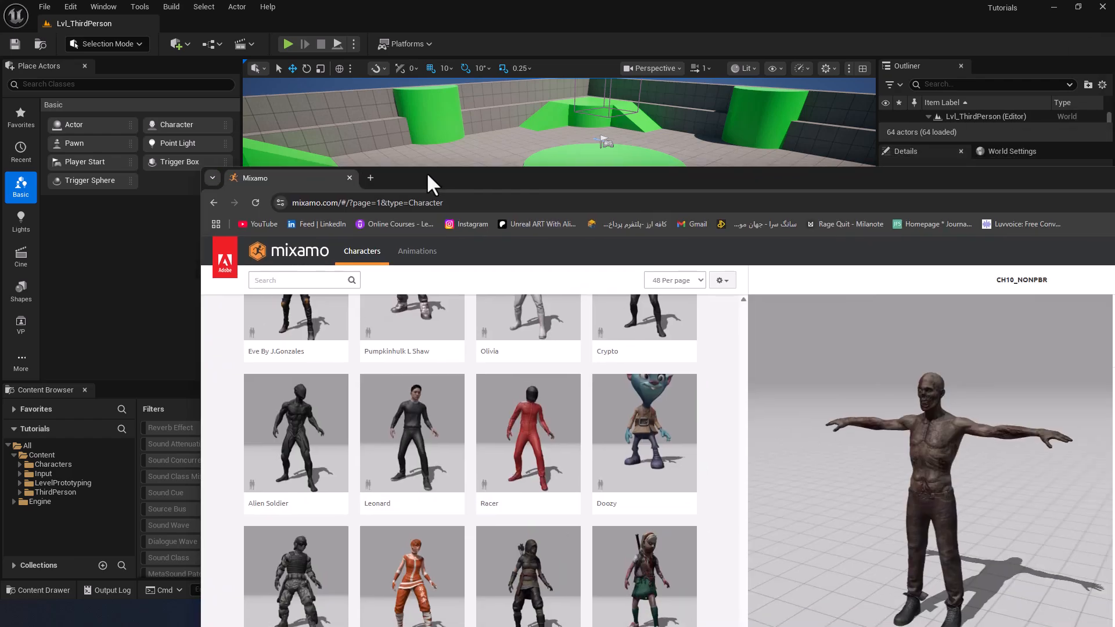
double_click(429, 176)
scroll(496, 323, "up", 13)
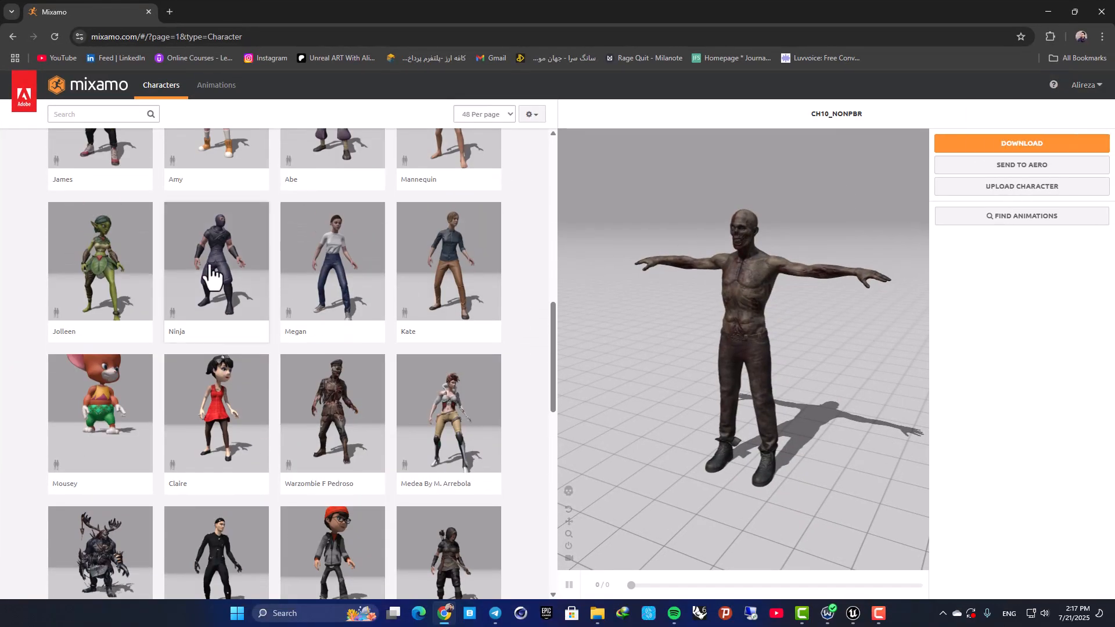
scroll(269, 299, "up", 10)
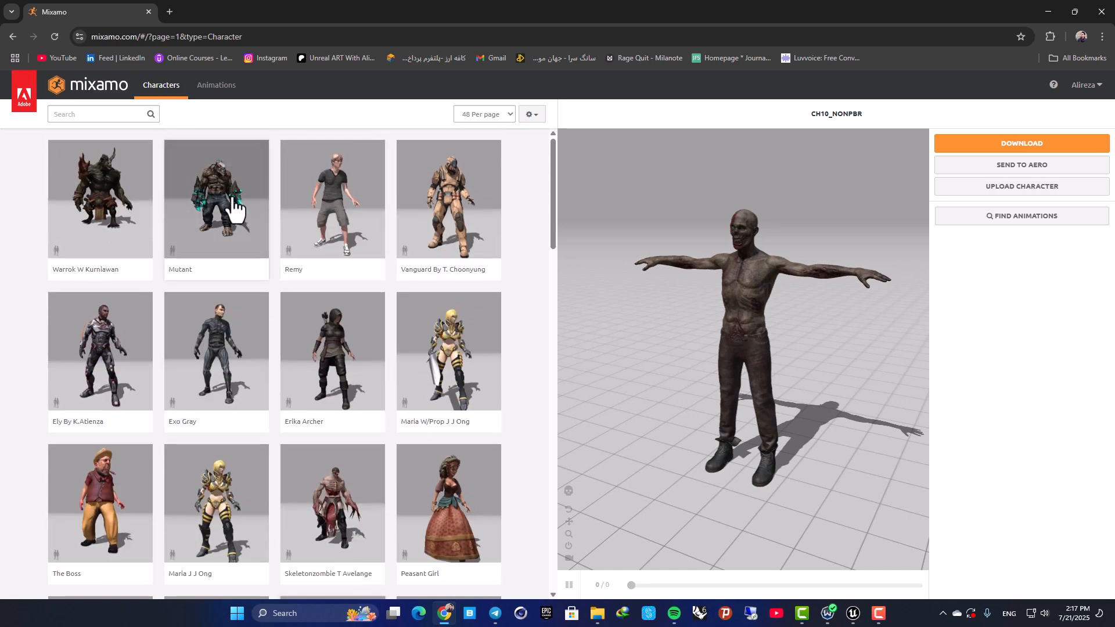
scroll(234, 205, "down", 19)
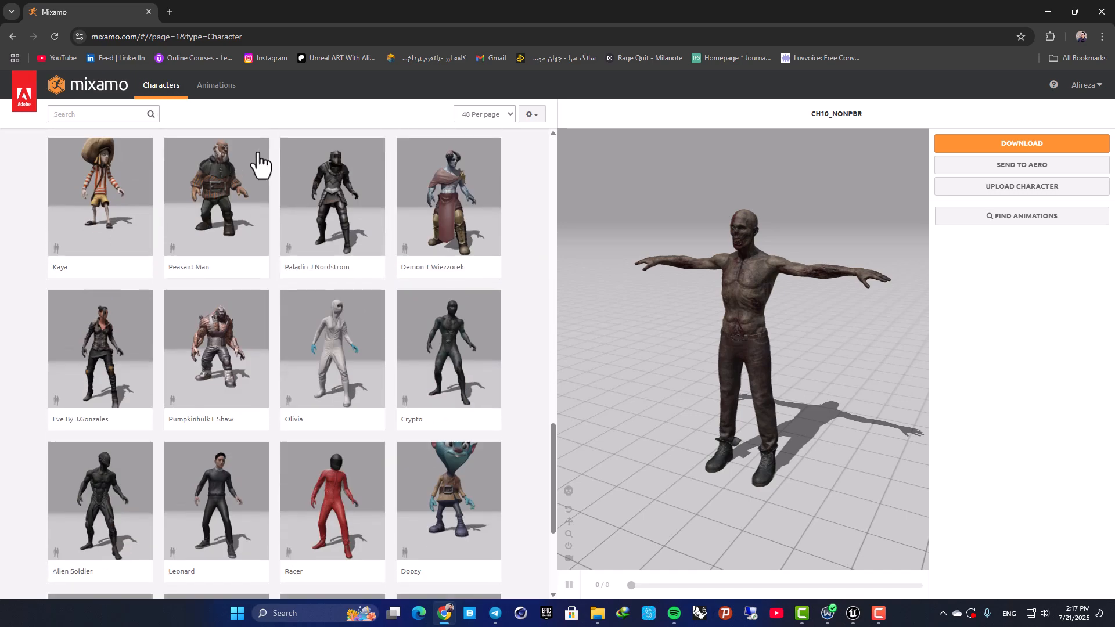
scroll(259, 156, "down", 4)
left_click(223, 229)
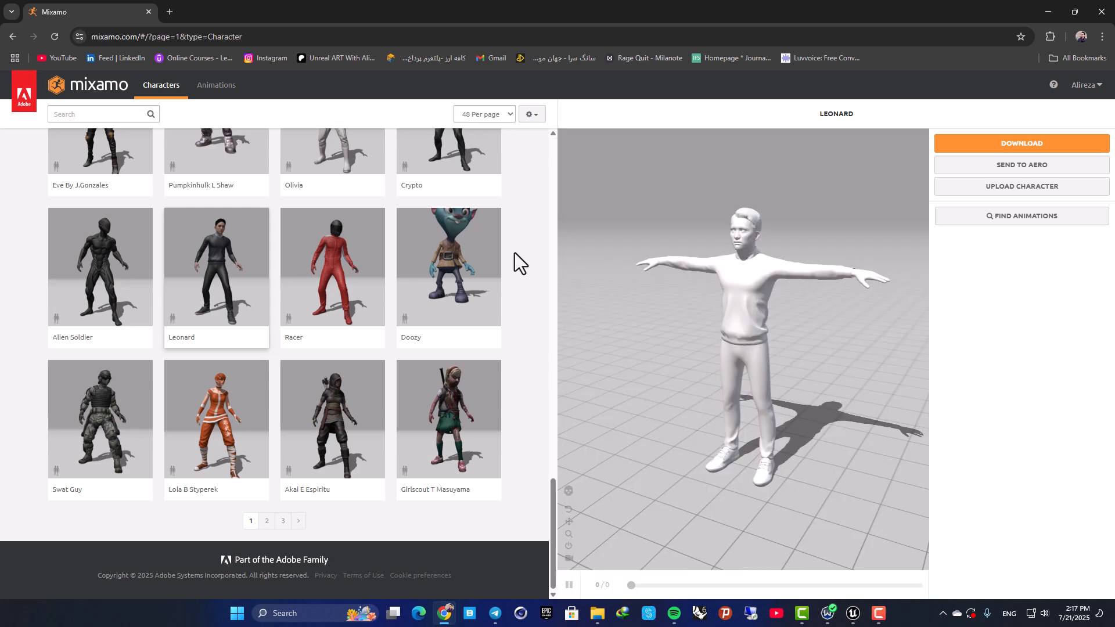
left_click_drag(762, 306, 719, 311)
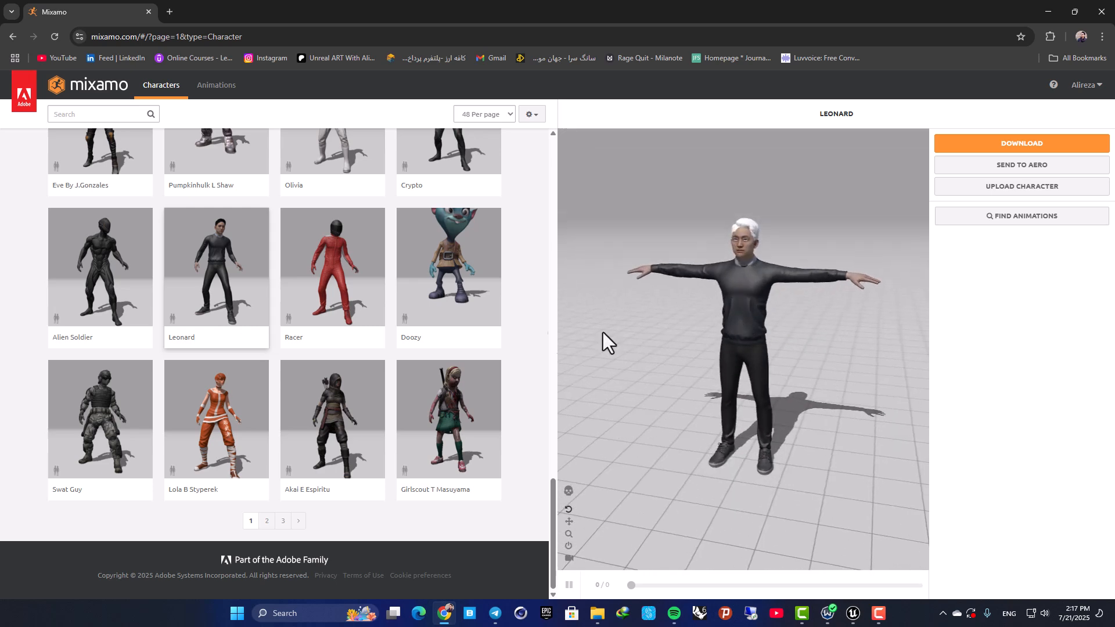
Search Mixamo's animation library for "idle".
left_click(210, 90)
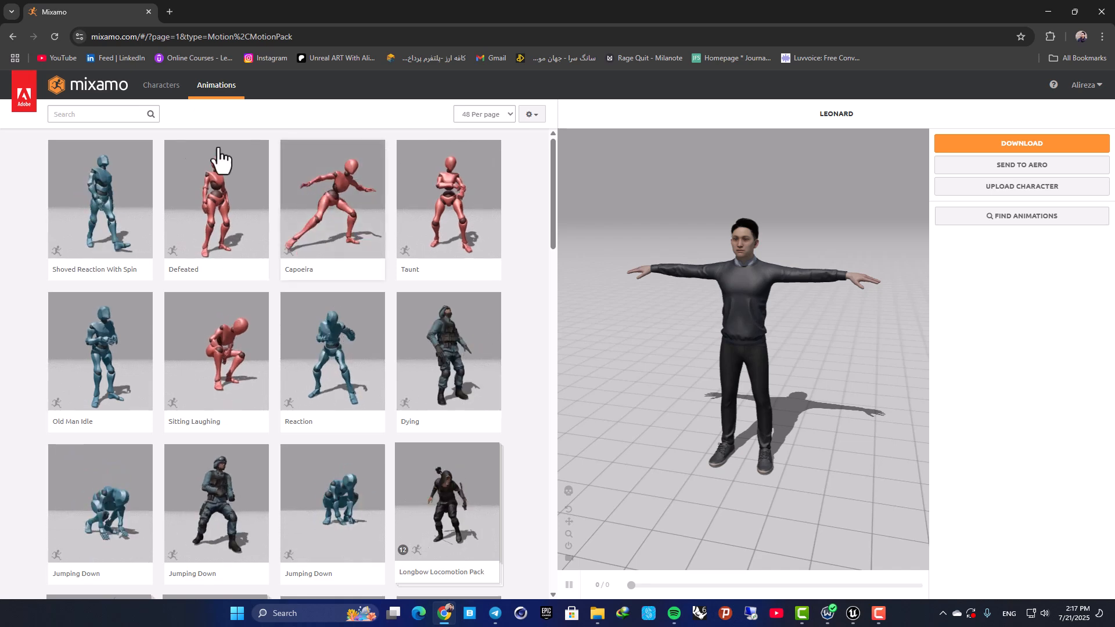
left_click(108, 115)
type("idle")
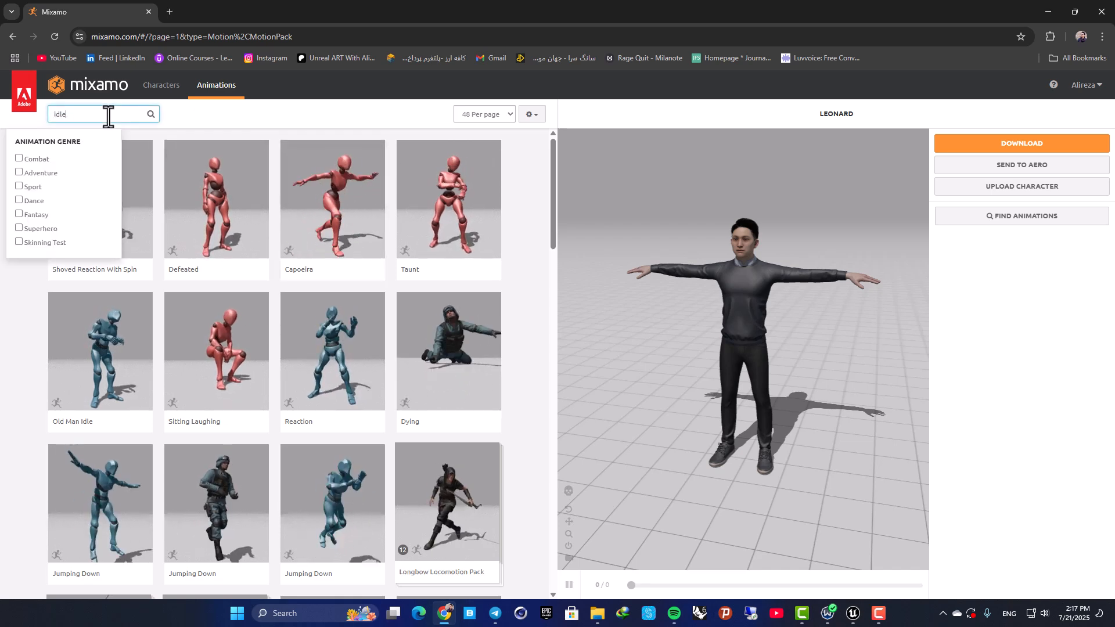
key("Return")
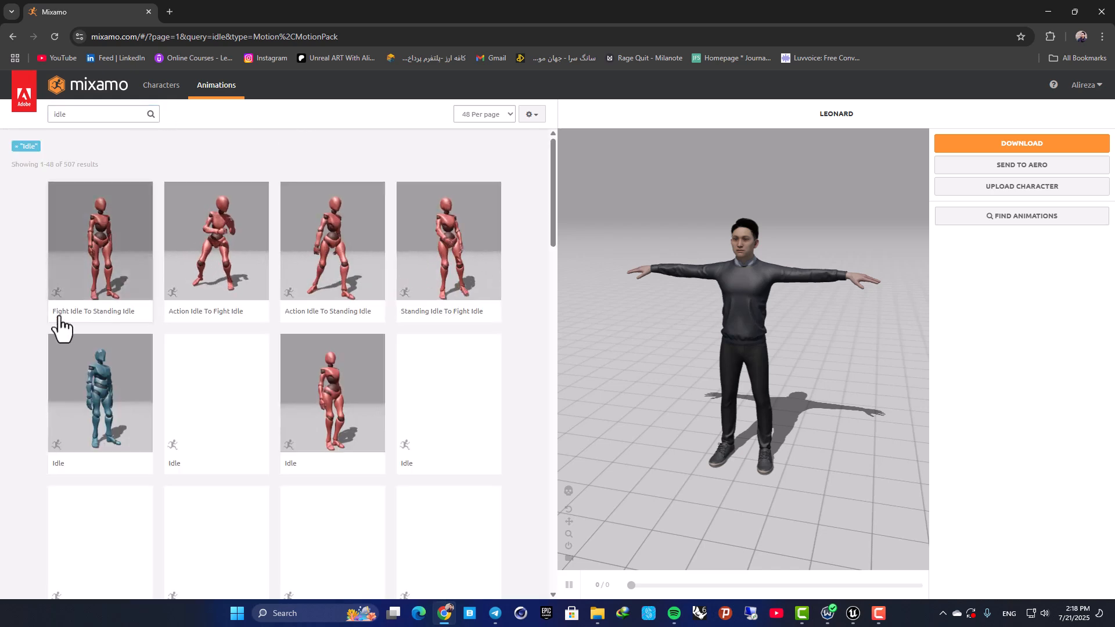
Preview the red female mannequin's Idle animation, the last of the four plain Idle results in one row, on Leonard.
scroll(22, 329, "down", 1)
scroll(526, 339, "down", 4)
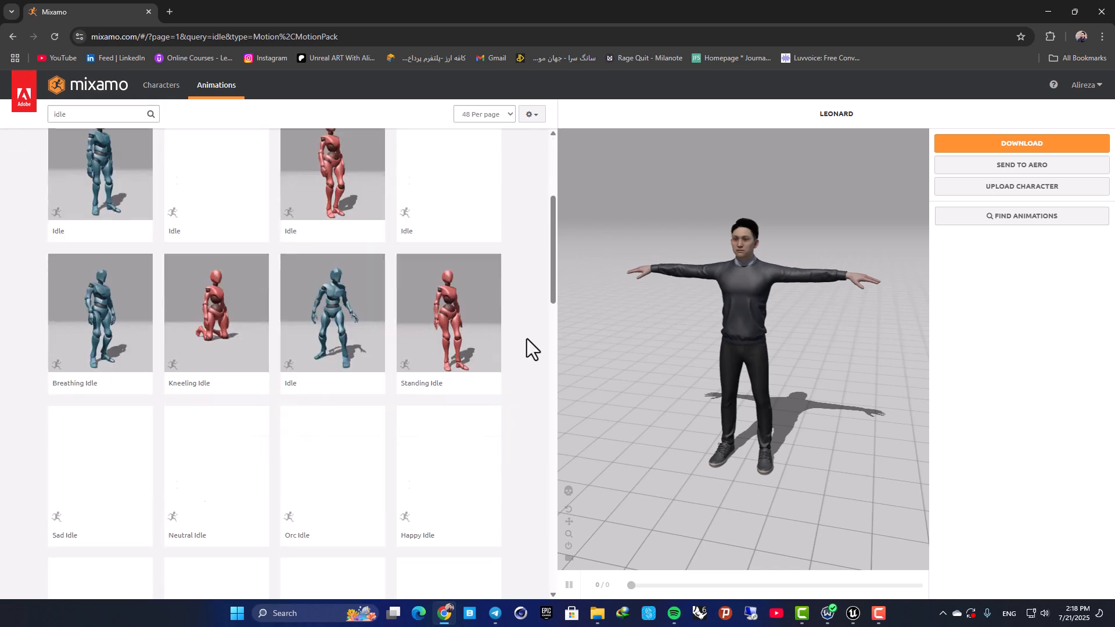
scroll(532, 348, "up", 4)
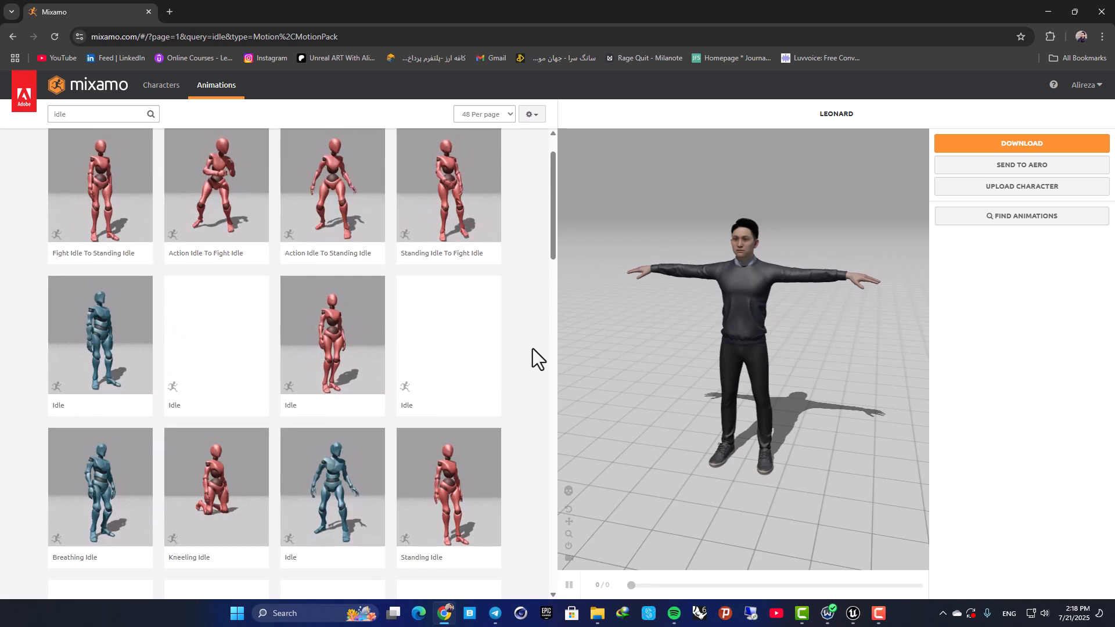
scroll(534, 351, "down", 1)
left_click(488, 331)
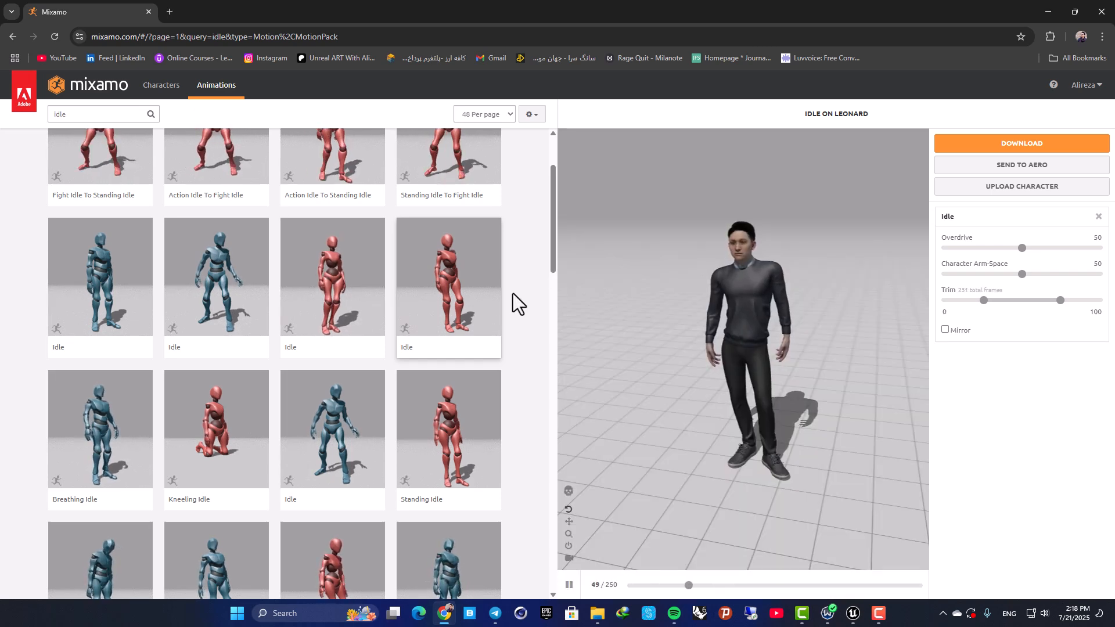
Browse further idle results and apply the blue mannequin's Idle animation, the first of the plain Idle results, to Leonard.
scroll(517, 284, "down", 6)
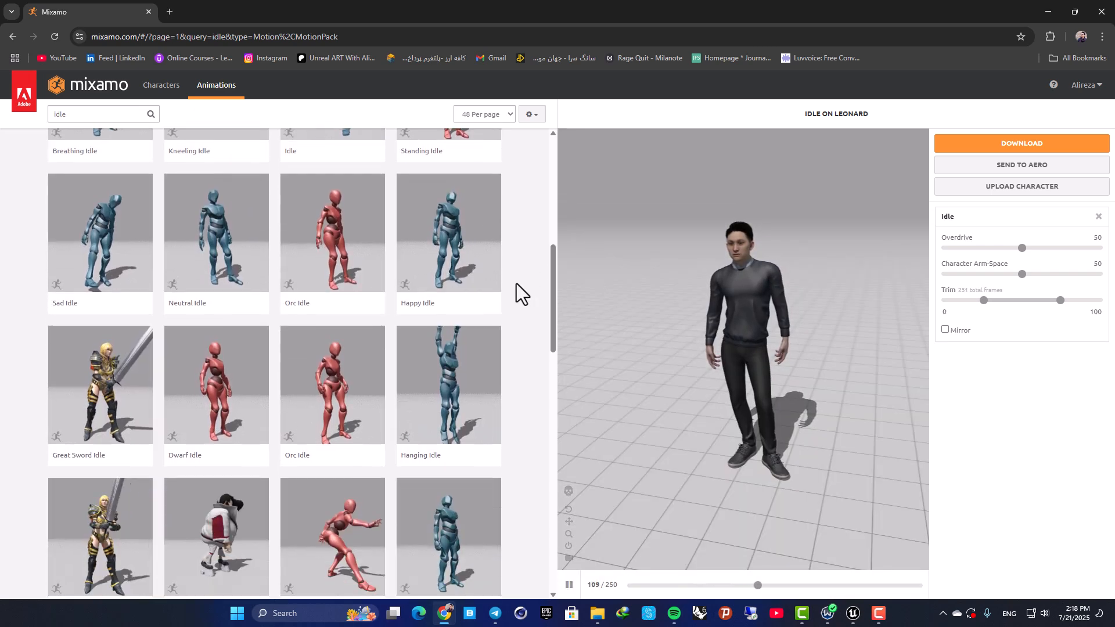
scroll(517, 284, "down", 4)
scroll(517, 283, "up", 3)
scroll(517, 284, "down", 3)
scroll(454, 309, "up", 10)
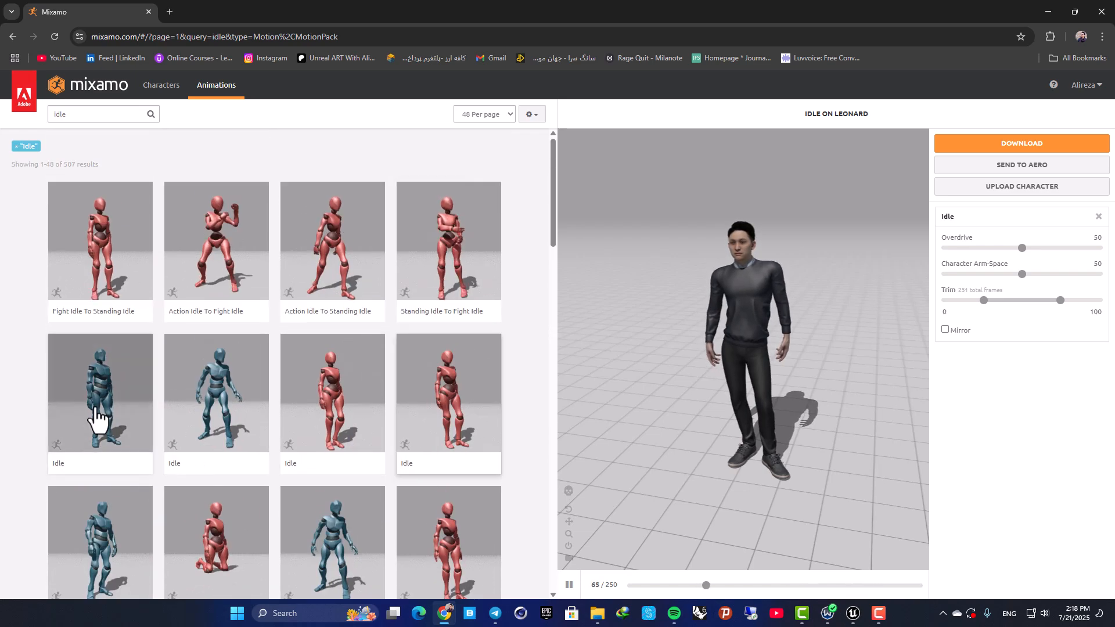
left_click(92, 332)
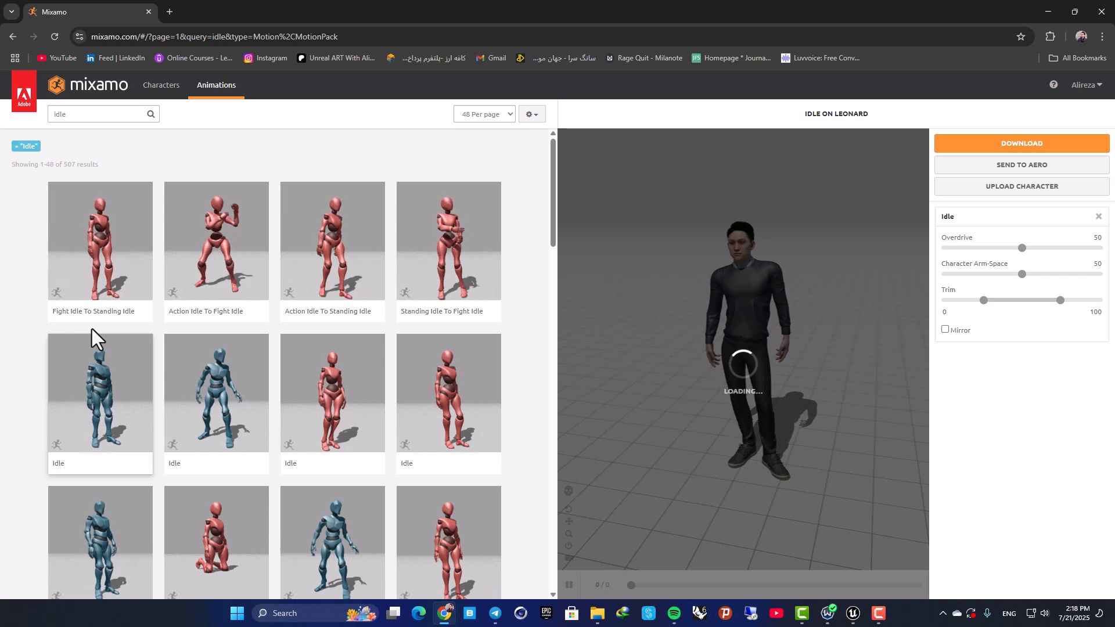
Download the Idle animation on Leonard as FBX Binary with skin at 30 frames per second, without keyframe reduction.
left_click_drag(692, 378, 753, 347)
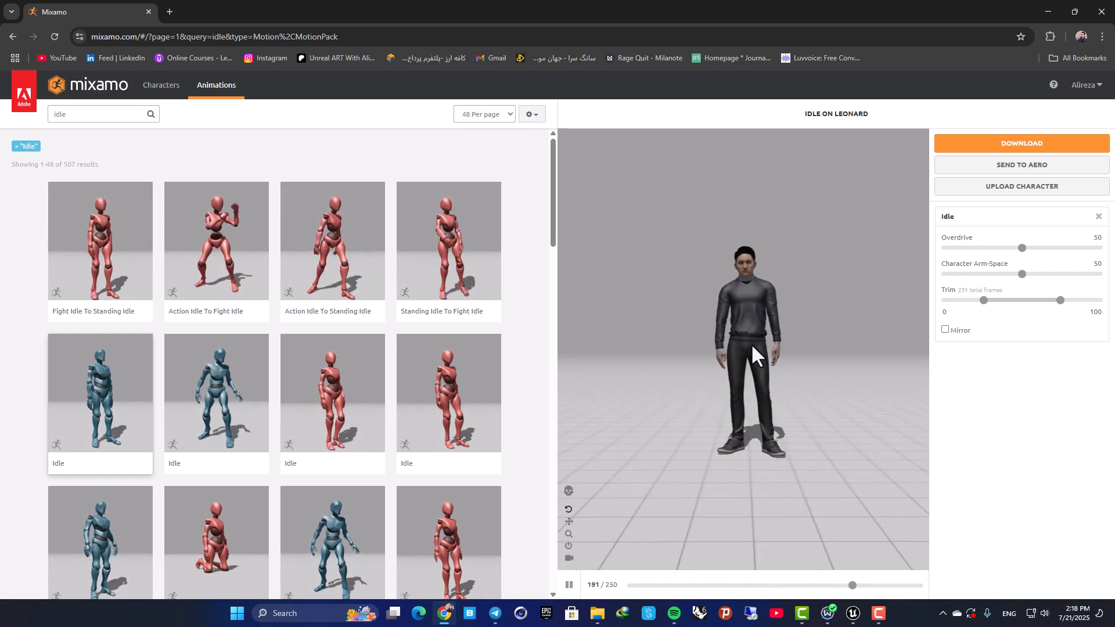
left_click(997, 146)
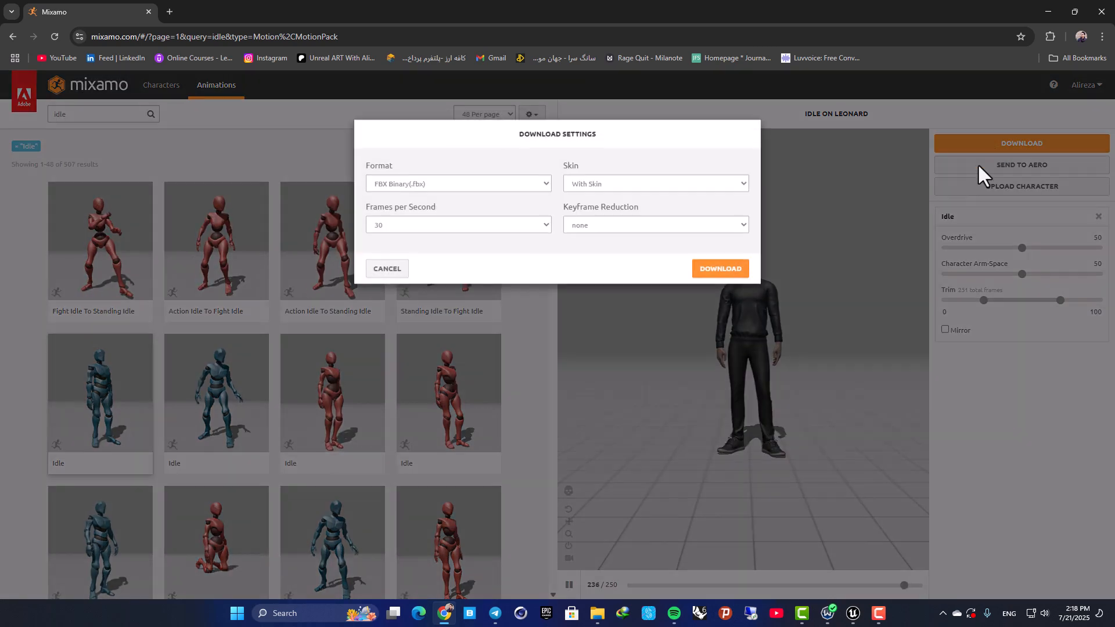
left_click(612, 192)
left_click(584, 209)
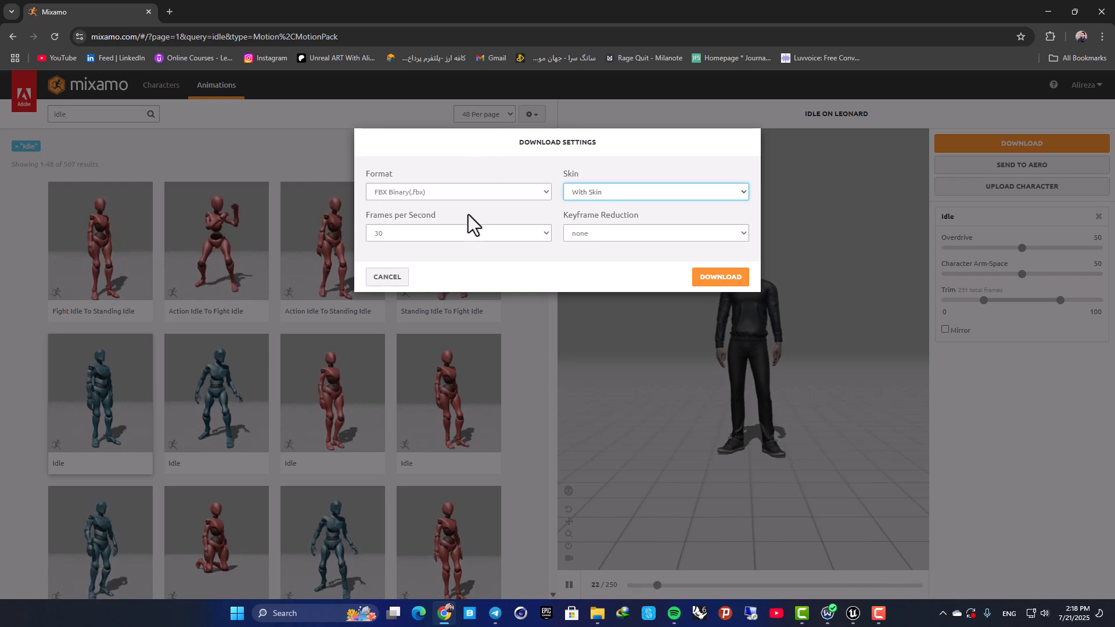
left_click(719, 282)
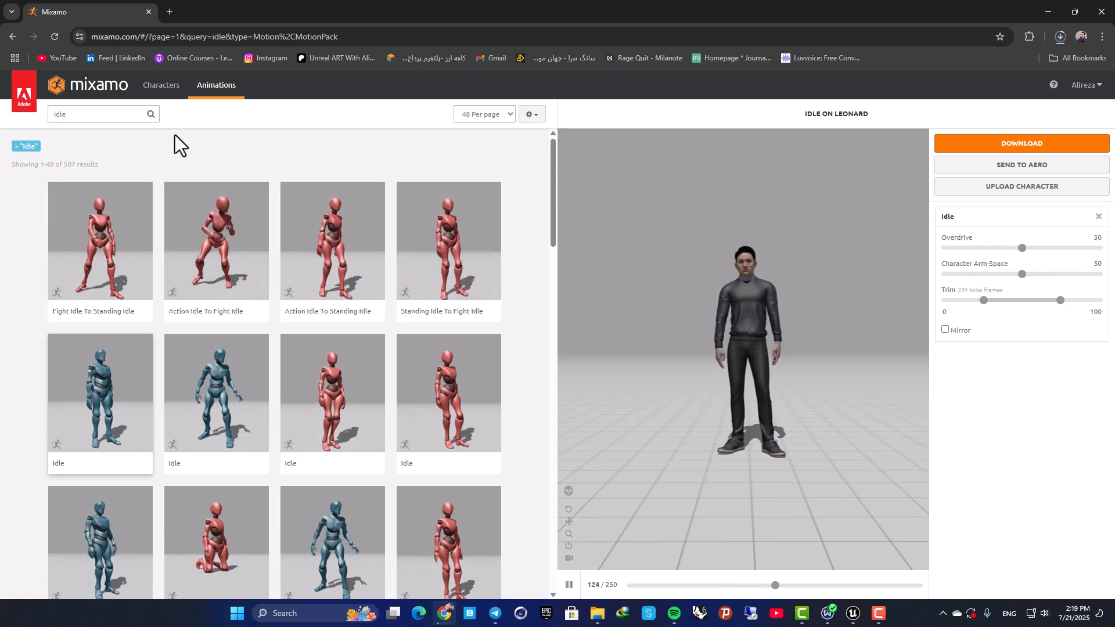
Search the animation library for "run".
left_click(72, 120)
double_click(72, 121)
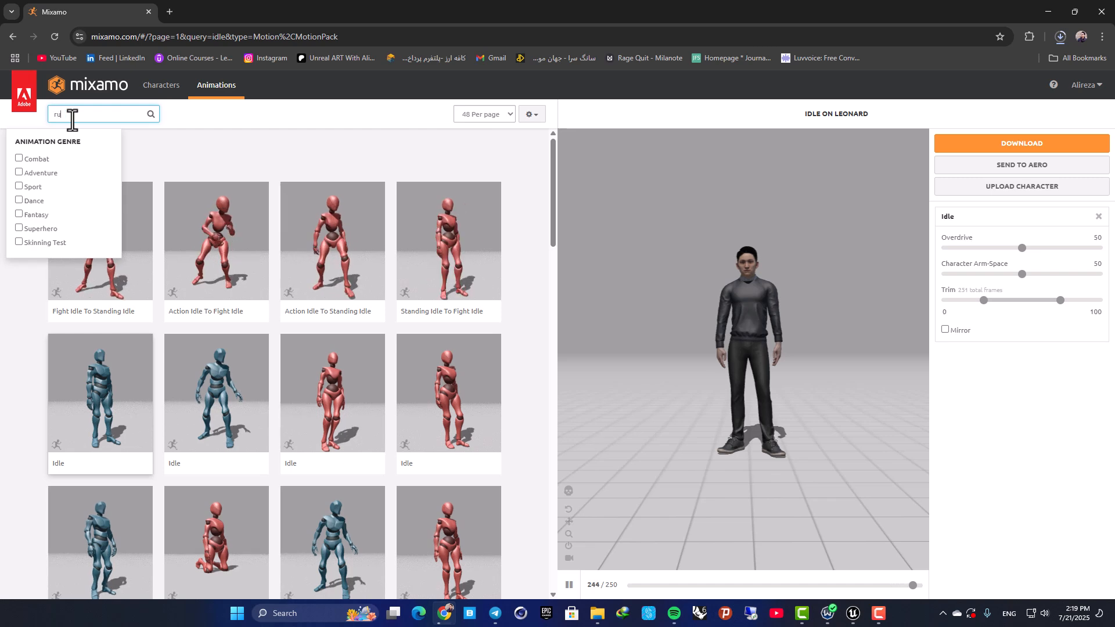
type("run")
key("Return")
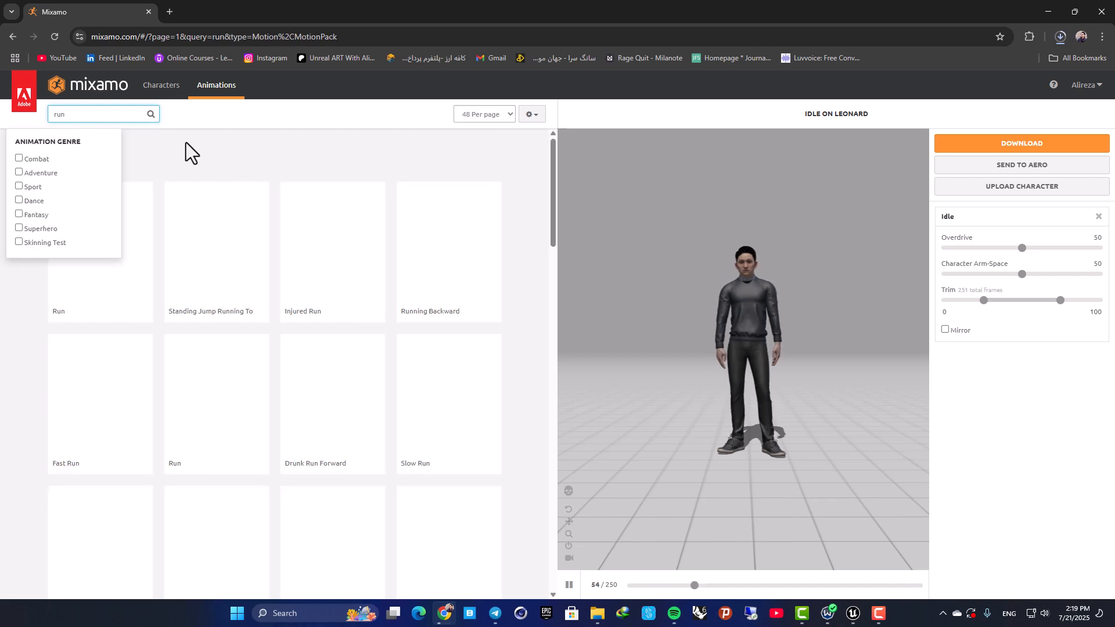
left_click(186, 141)
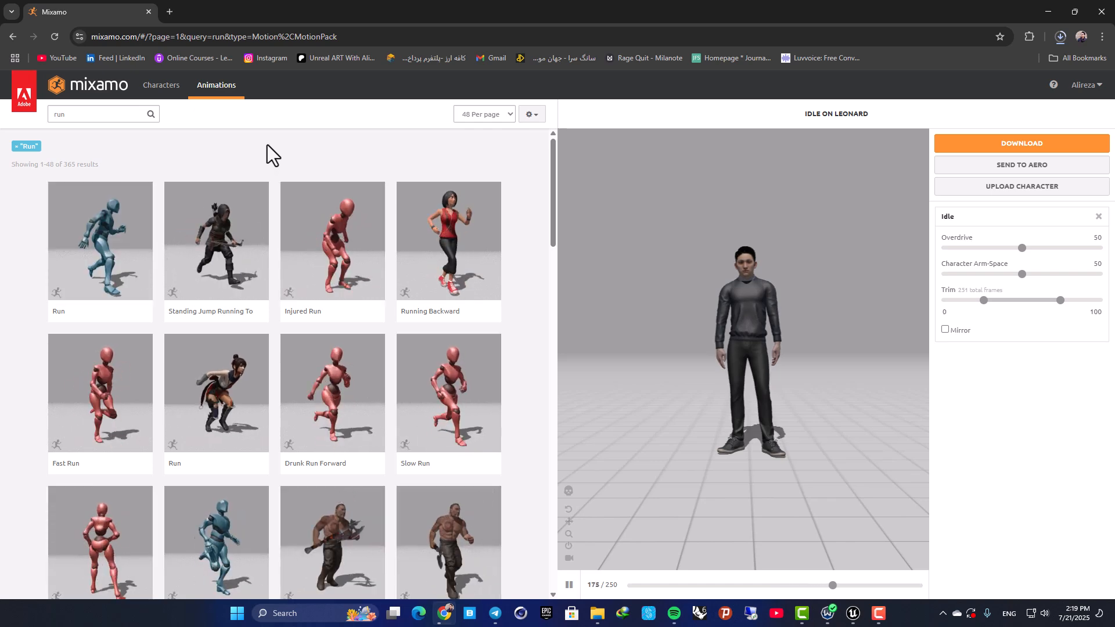
Look through the run results and apply the Standard Run animation to Leonard.
scroll(267, 151, "down", 10)
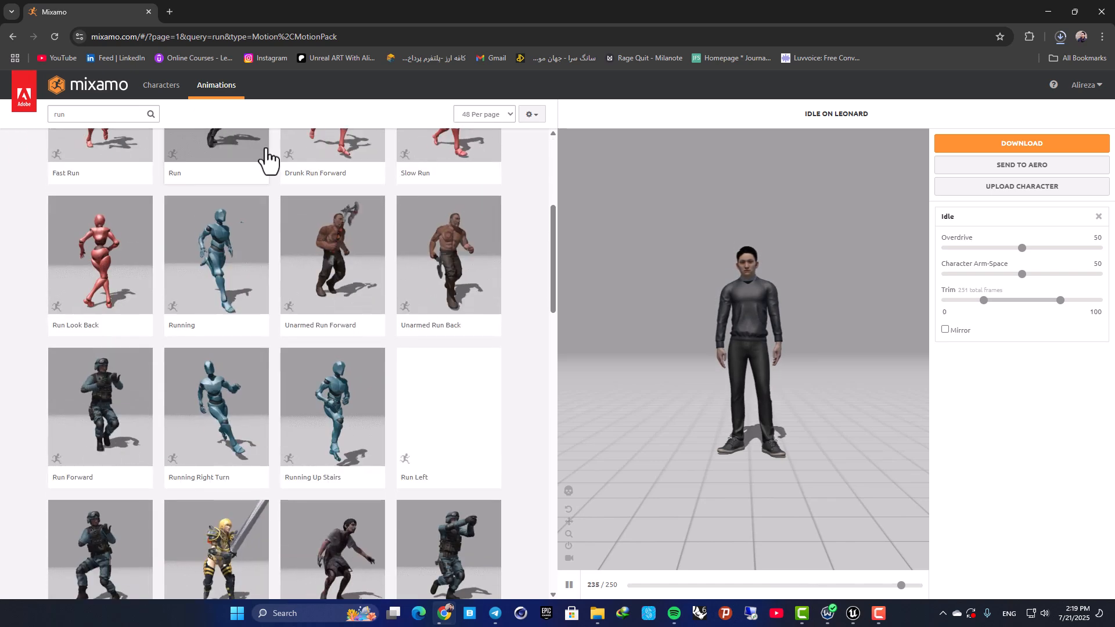
scroll(268, 158, "down", 4)
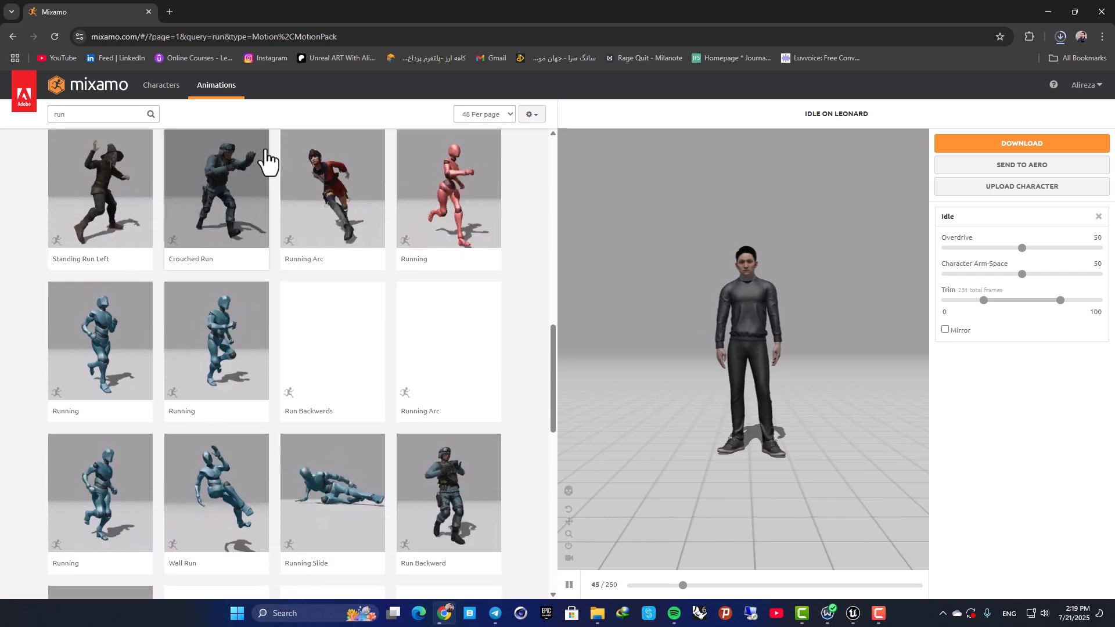
scroll(239, 249, "down", 6)
left_click(238, 267)
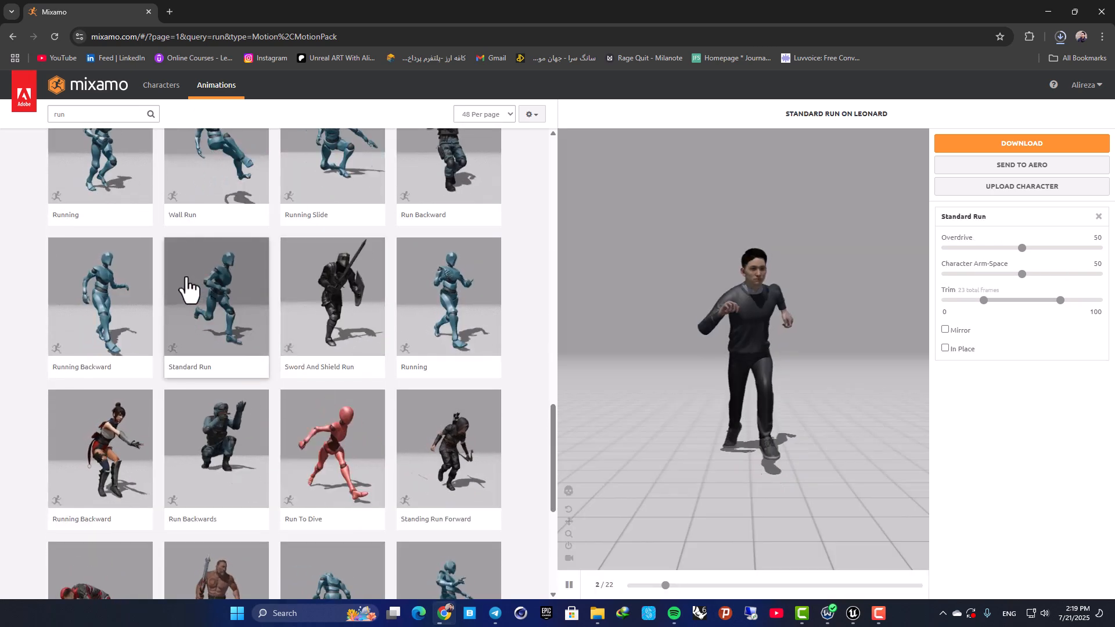
scroll(809, 323, "down", 2)
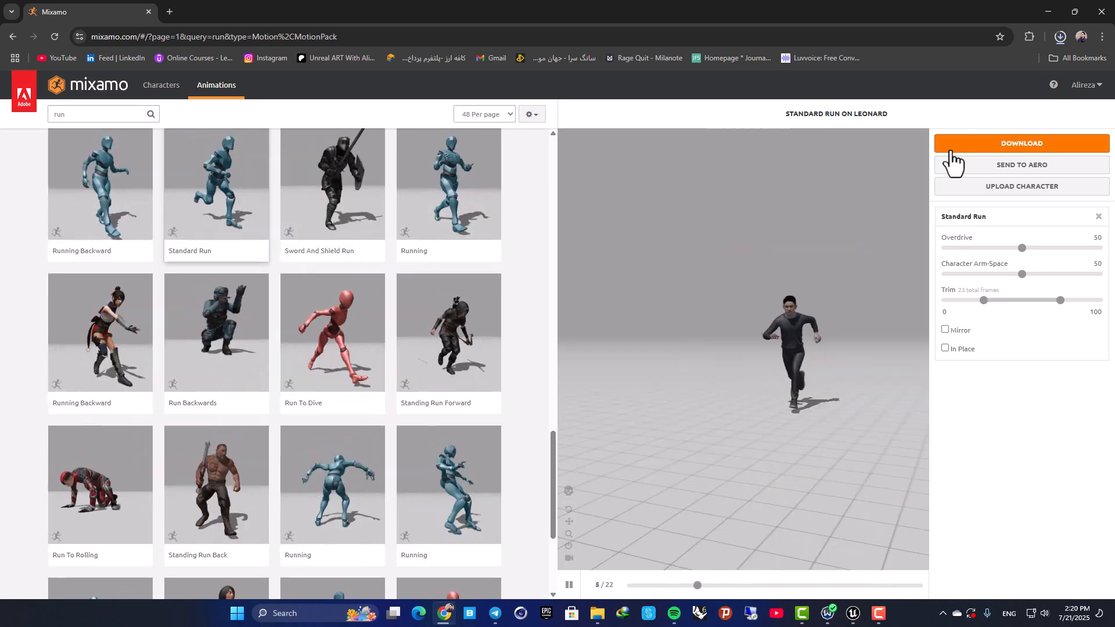
Set the skin option in the download settings to Without Skin and leave the settings without downloading.
left_click(958, 147)
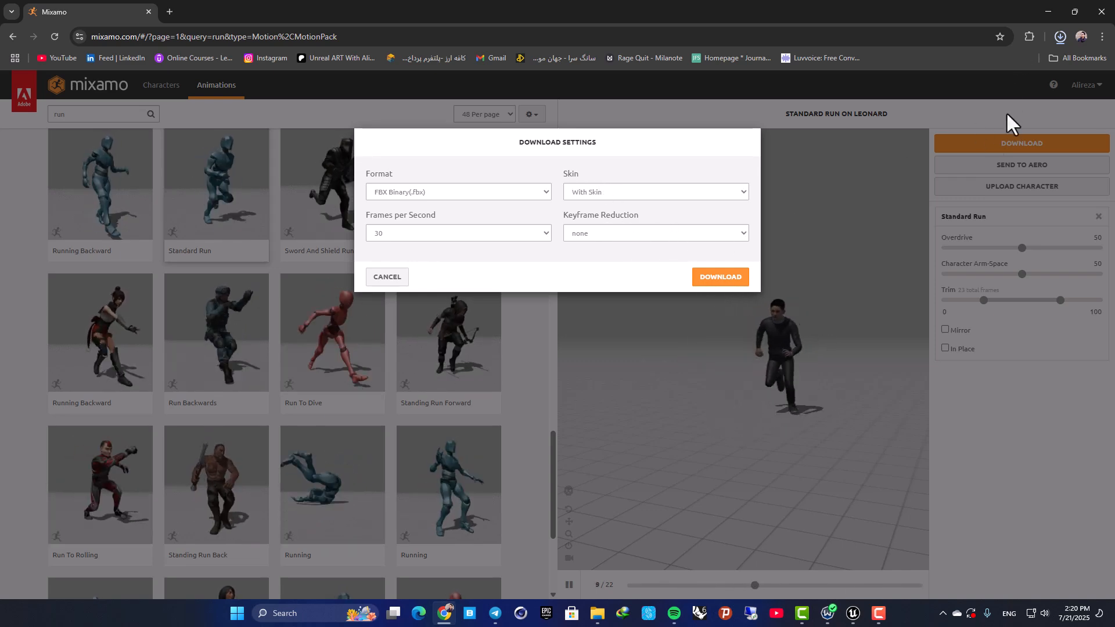
left_click(605, 193)
left_click(597, 217)
left_click(622, 163)
left_click(385, 278)
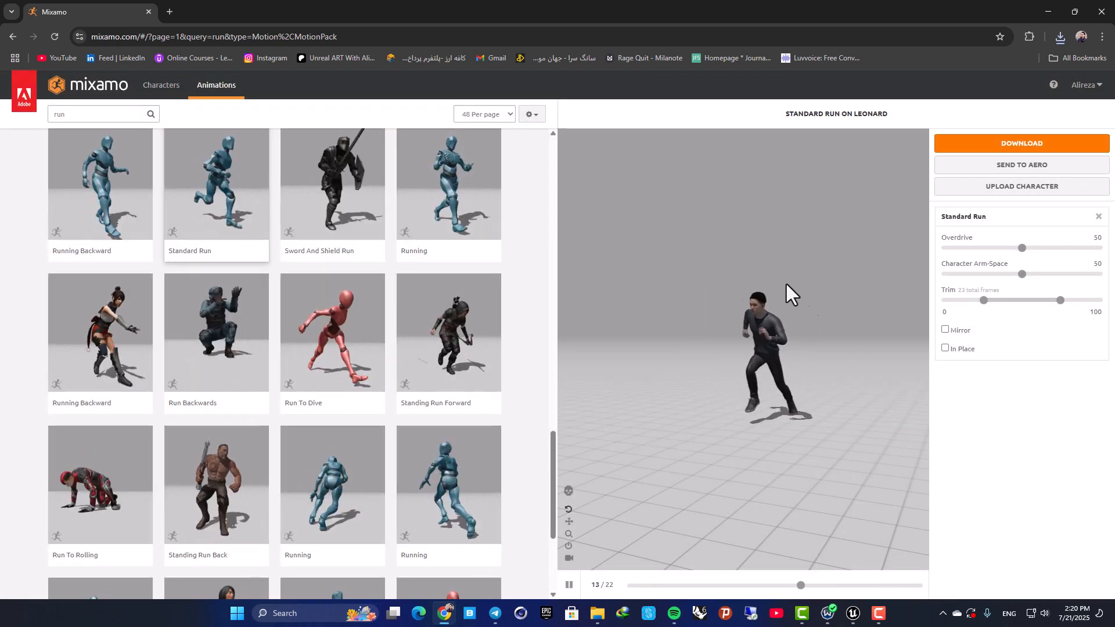
Make Standard Run play in place and download it as FBX Binary without skin at 30 frames per second.
left_click(946, 349)
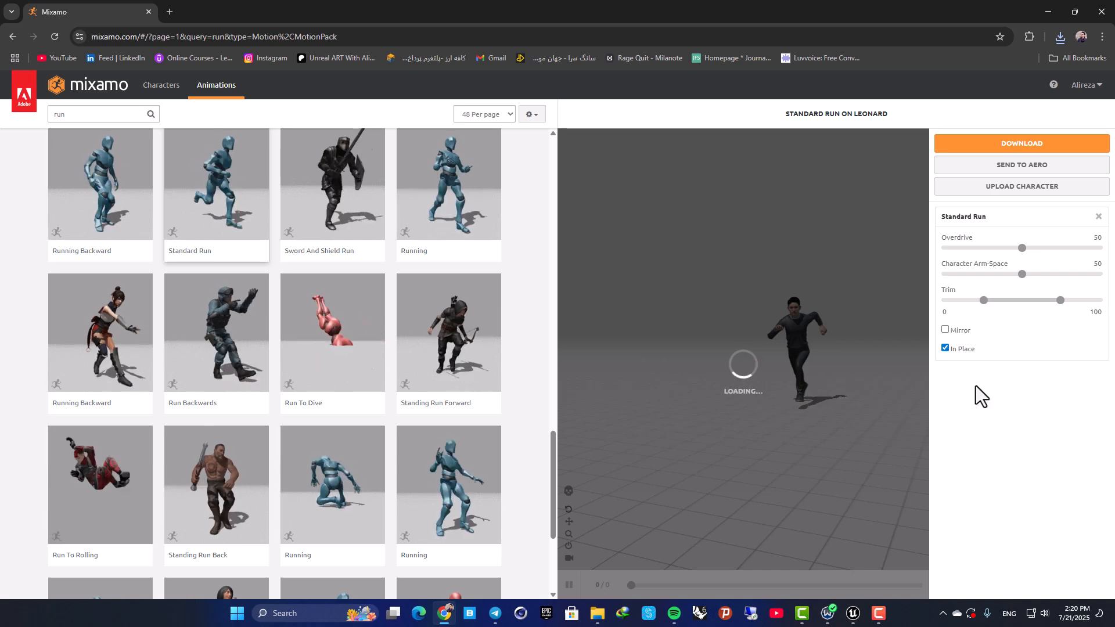
scroll(622, 483, "up", 4)
mouse_move(751, 399)
left_mouse_down()
mouse_move(768, 424)
mouse_move(738, 416)
mouse_move(751, 399)
left_mouse_up()
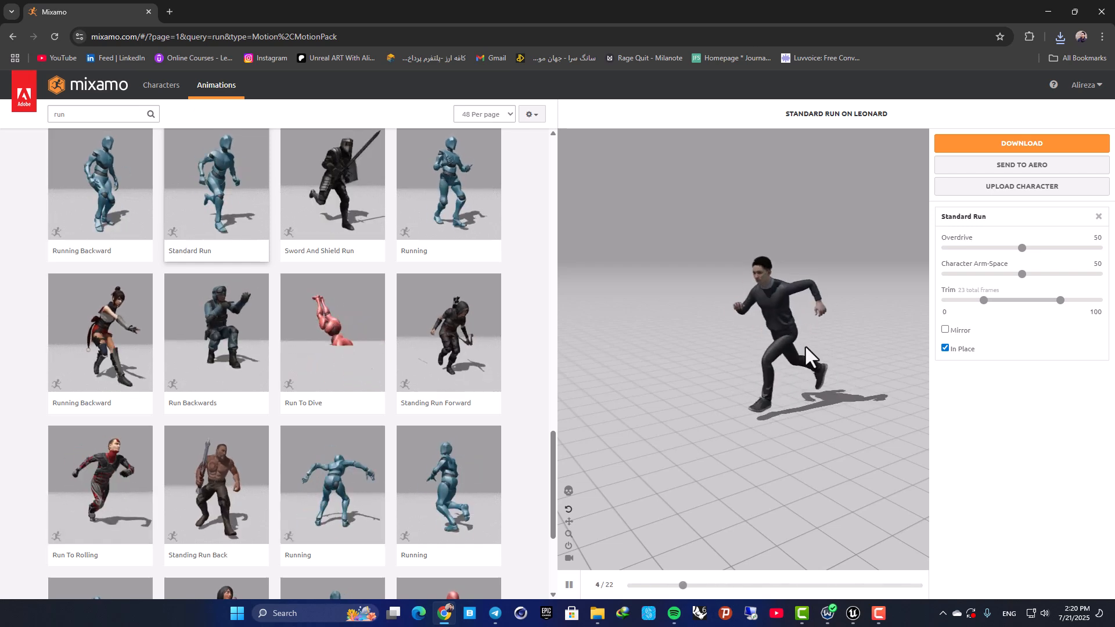
left_click(1000, 145)
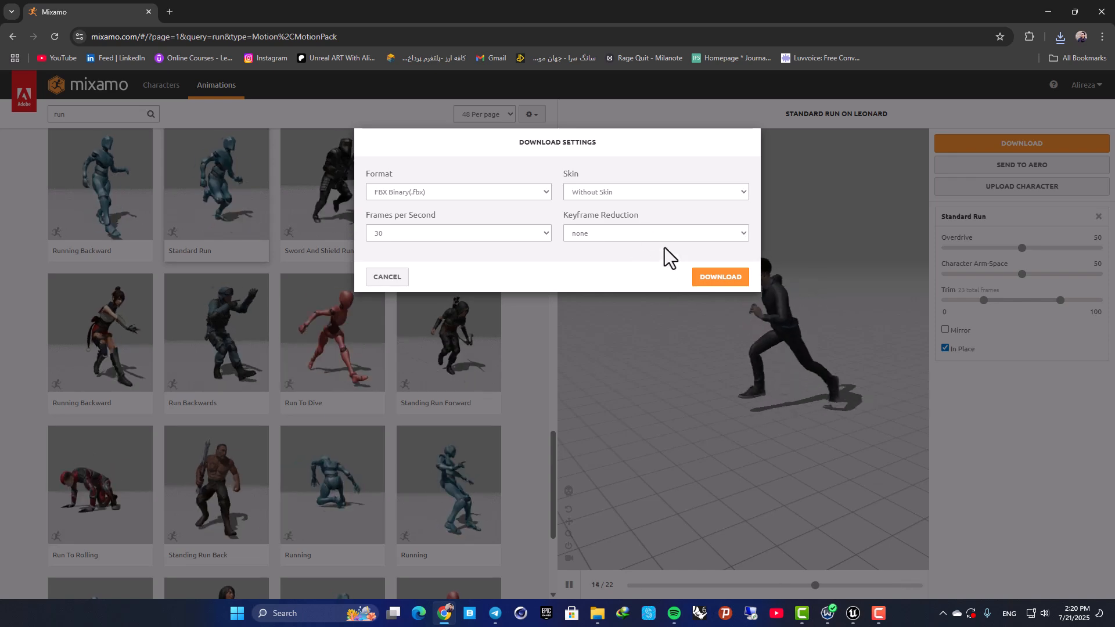
left_click(704, 279)
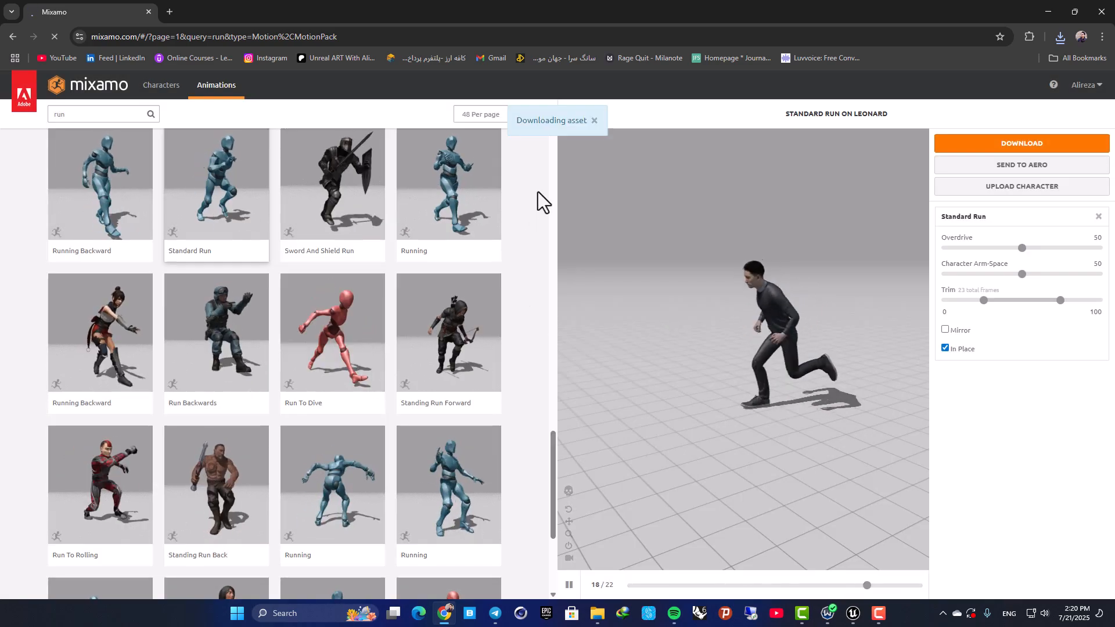
Search the animation library for "fire" and look through the results.
scroll(437, 298, "up", 15)
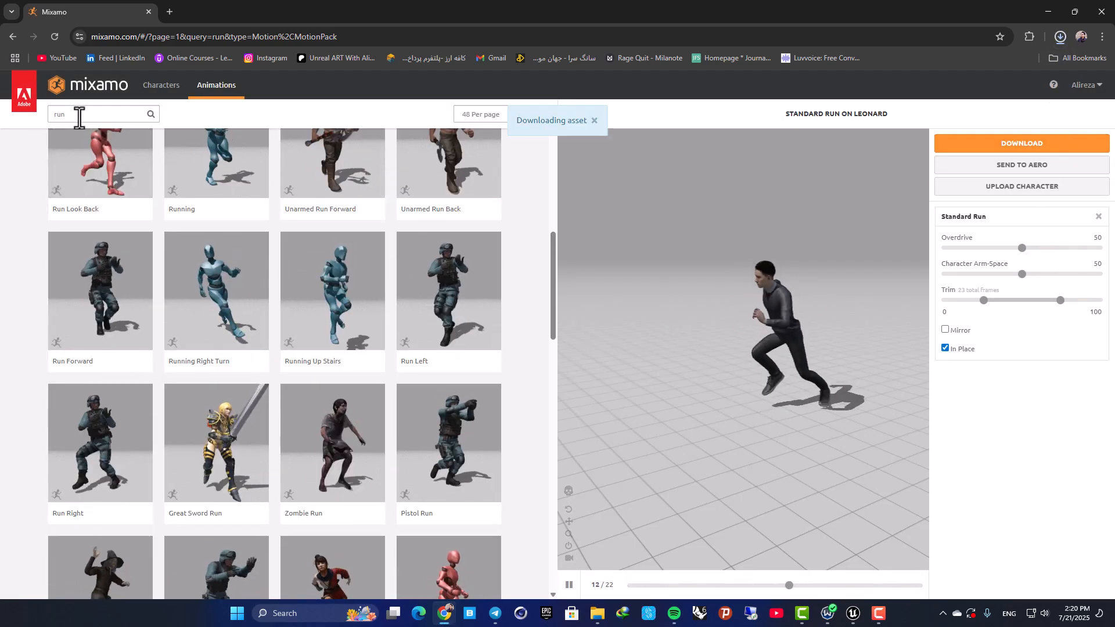
left_click_drag(79, 116, 7, 128)
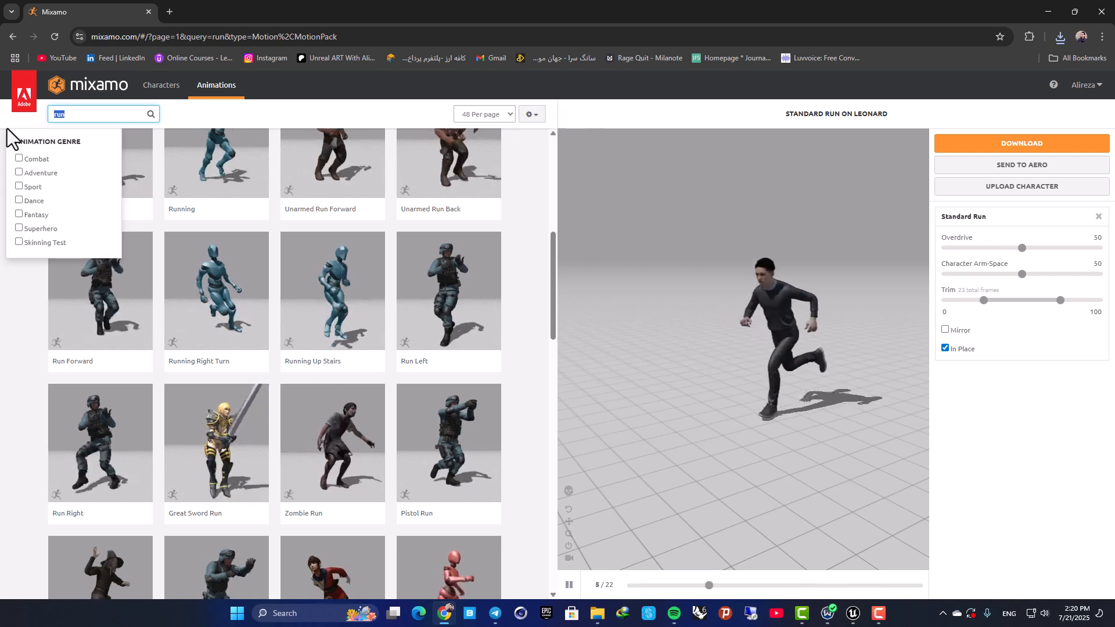
type("fire")
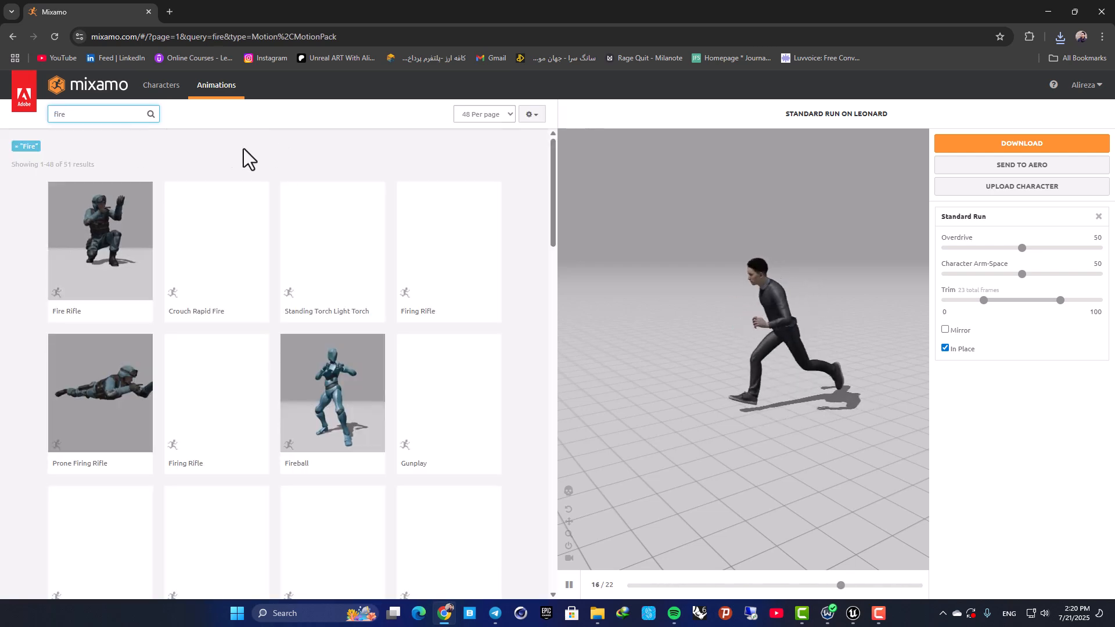
scroll(263, 151, "down", 4)
Search the animation library for "shoot" and apply the Shooting animation to Leonard.
left_click_drag(82, 113, 25, 120)
type("shoot")
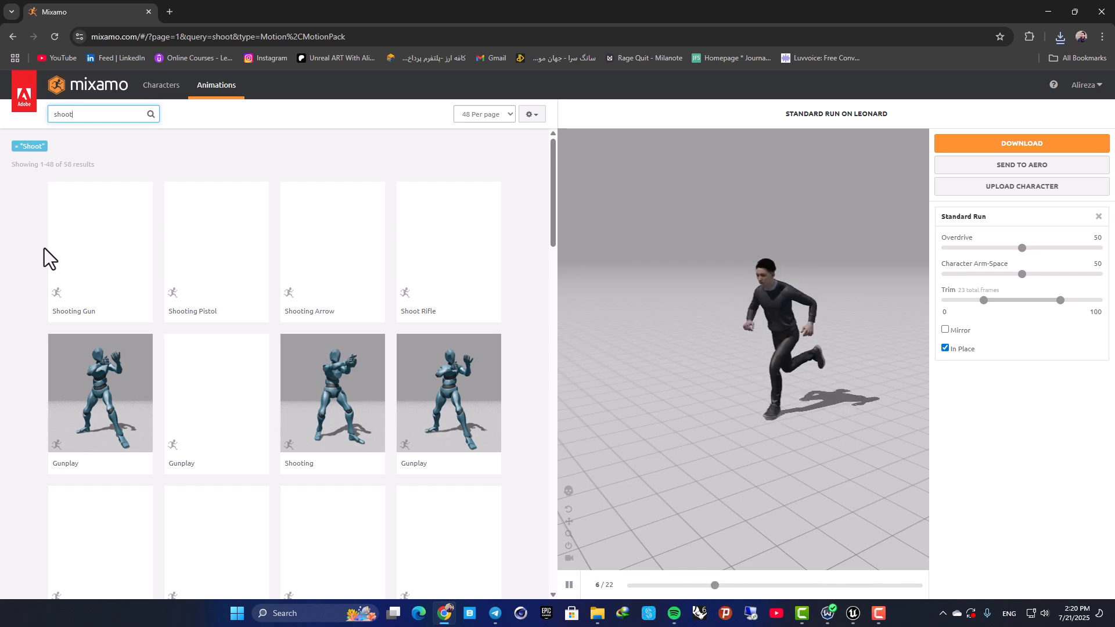
left_click(341, 379)
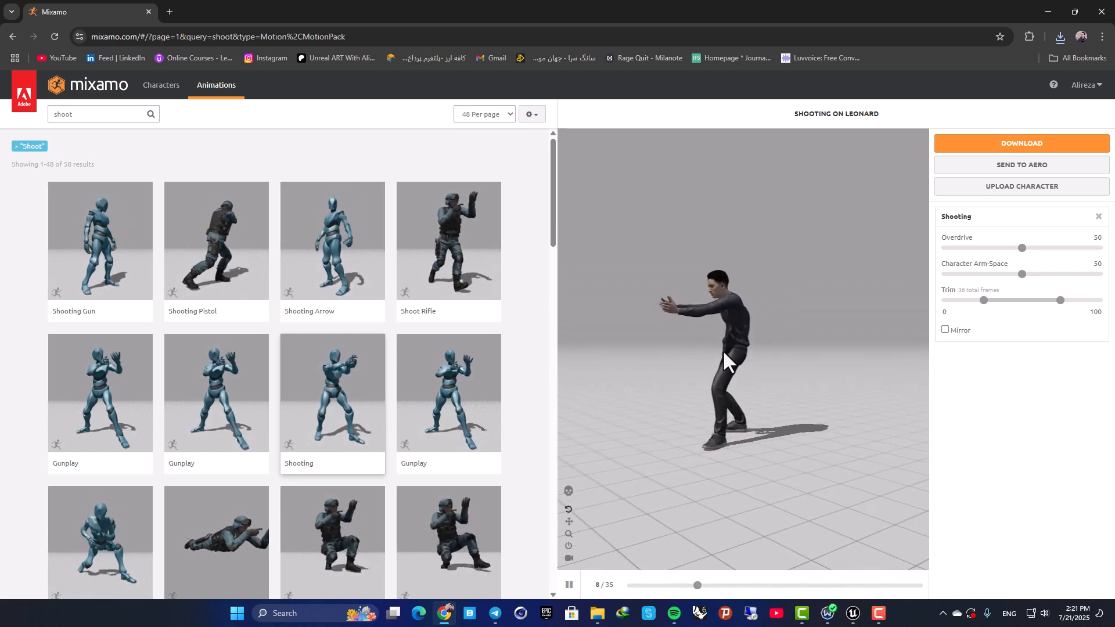
Download Shooting as FBX Binary without skin at 30 frames per second and resume the interrupted Idle.fbx download.
left_click(1013, 144)
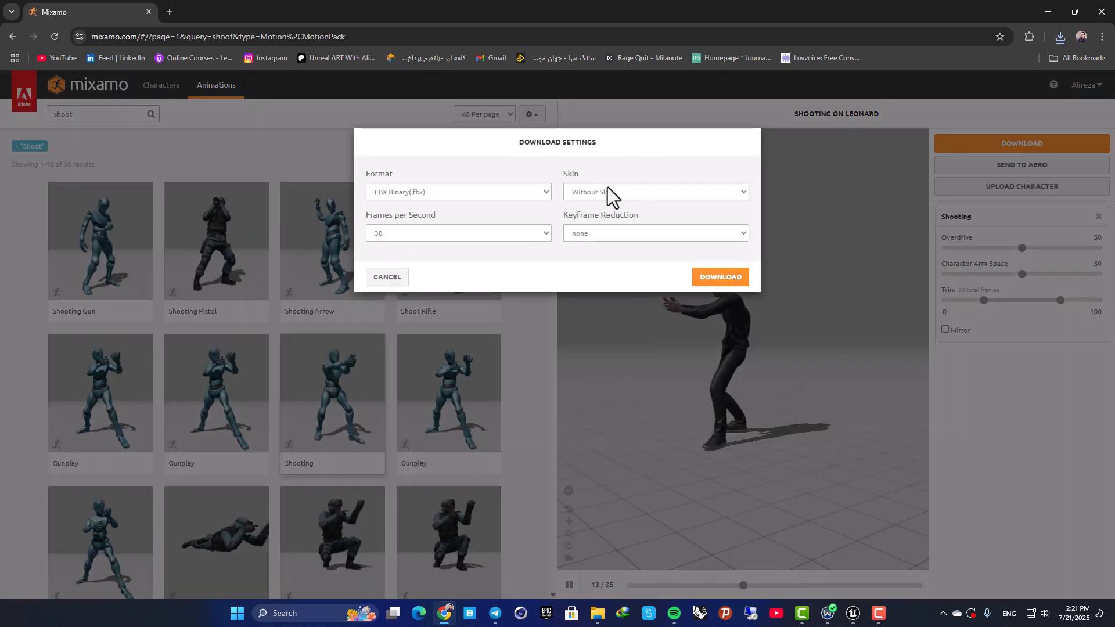
left_click(715, 279)
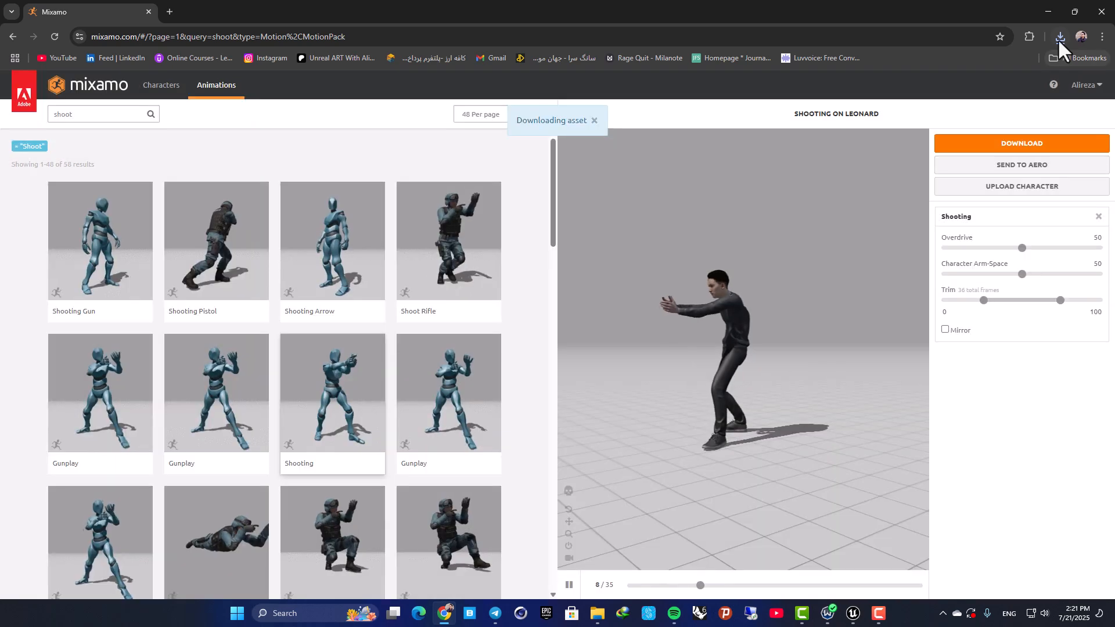
left_click(1060, 37)
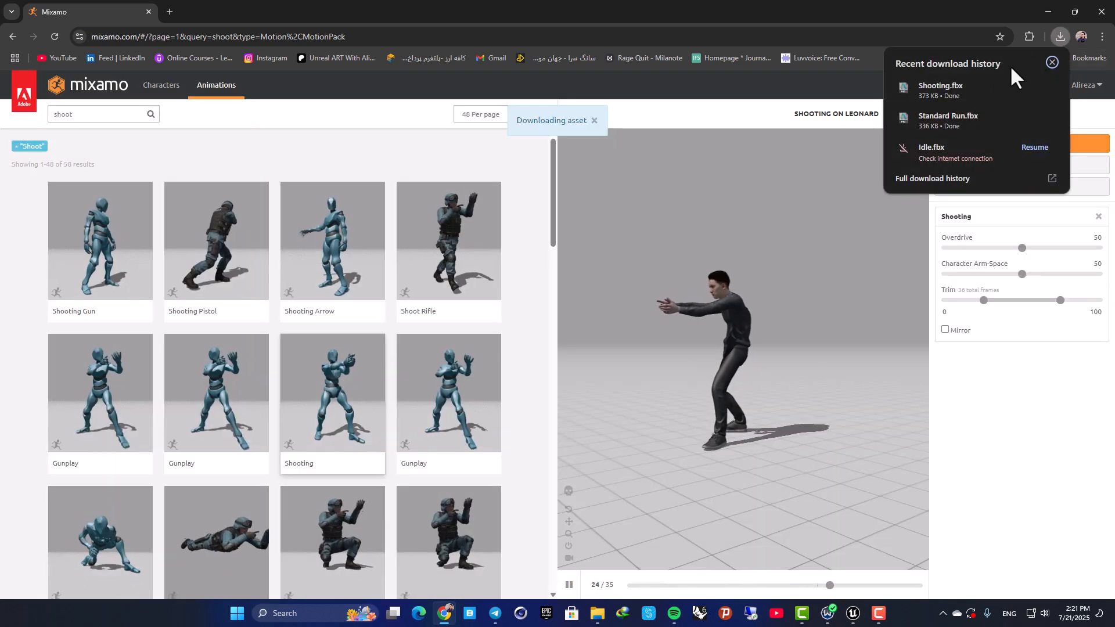
left_click(1028, 145)
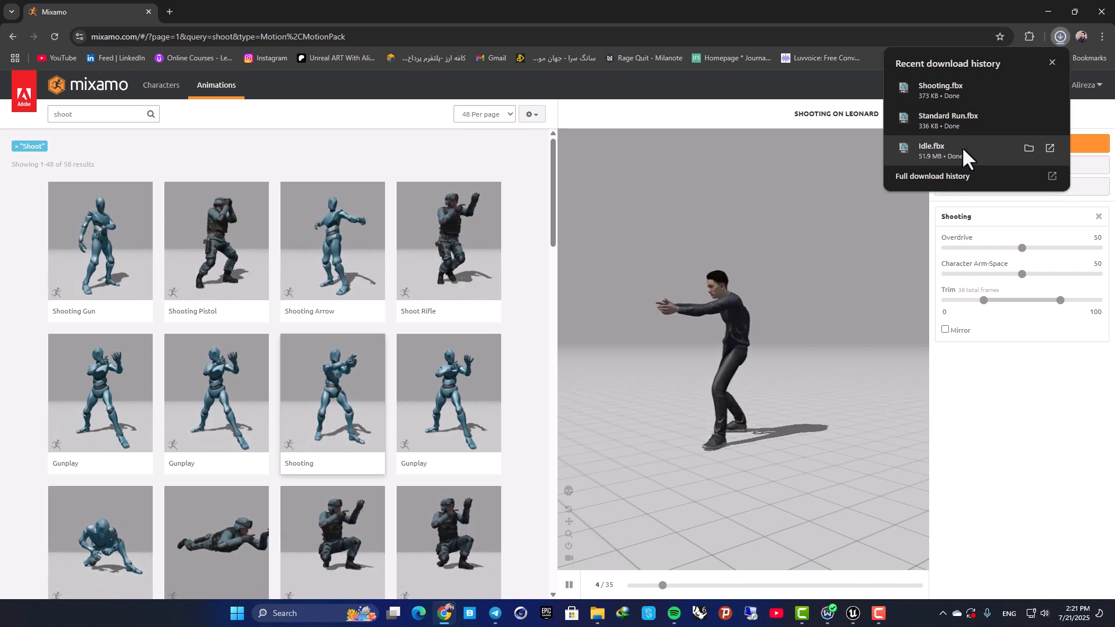
Show Shooting.fbx in its folder from the full download history, then switch to Unreal Editor and move the folder window aside.
left_click(949, 181)
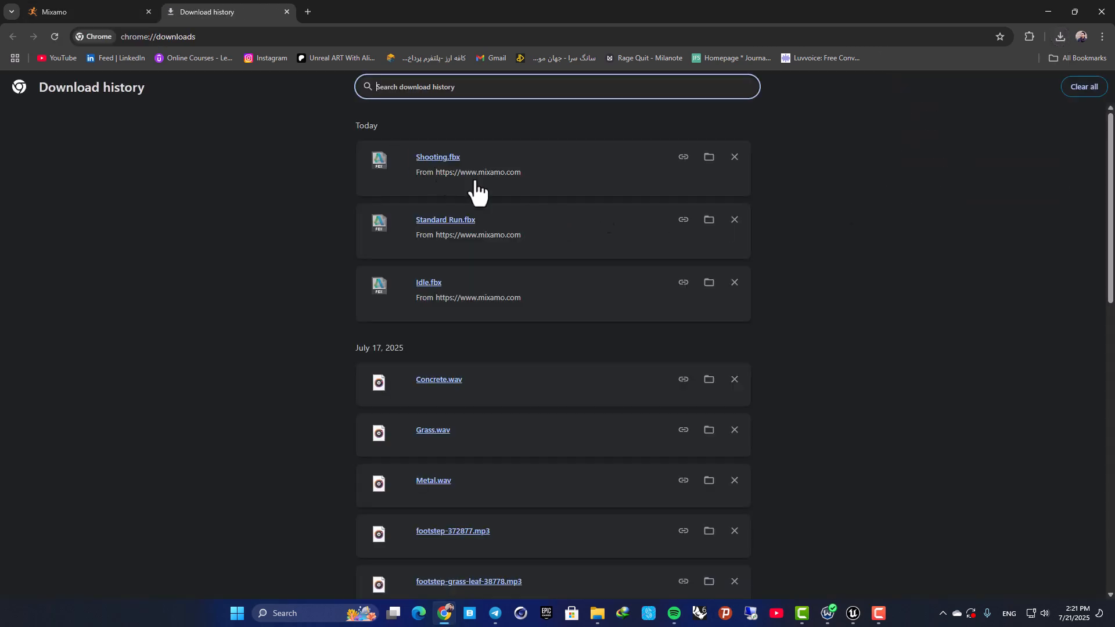
left_click(710, 164)
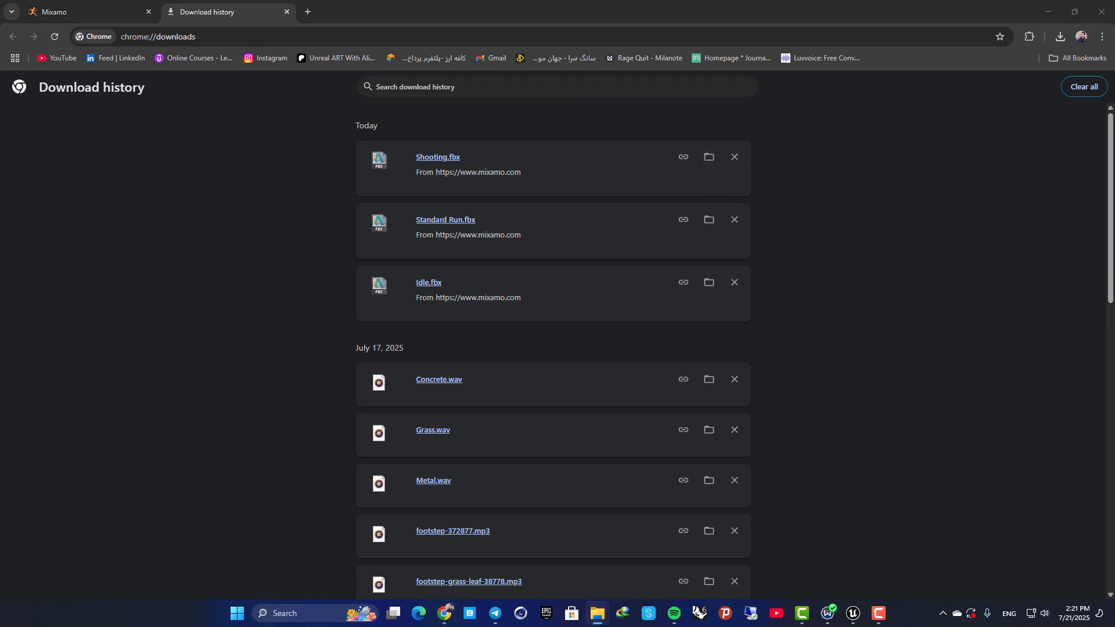
left_click(1044, 7)
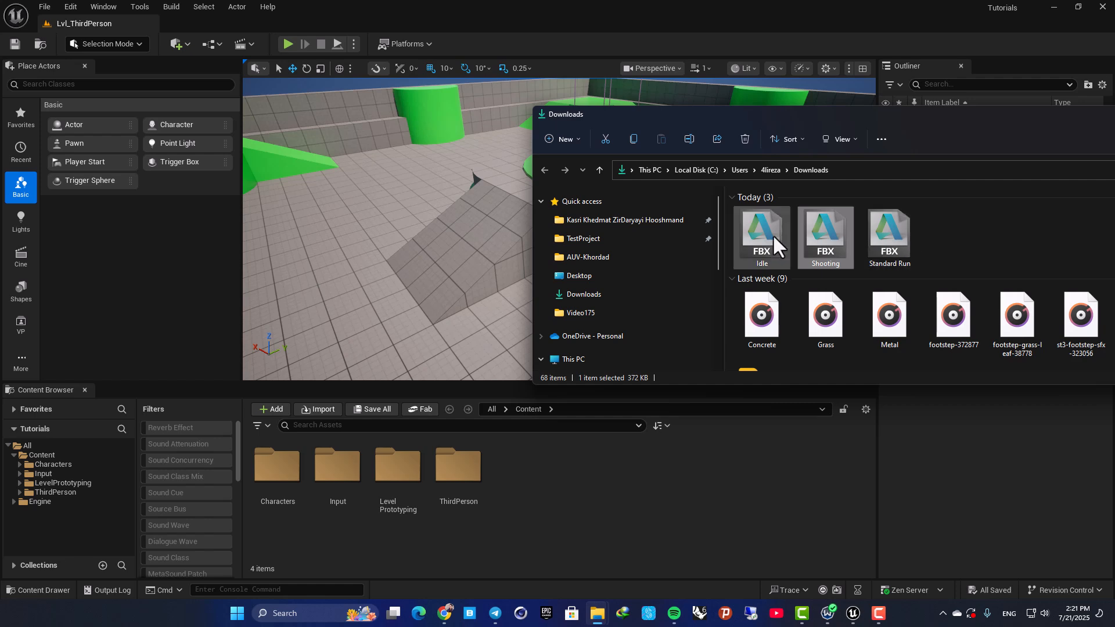
left_click_drag(738, 114, 1114, 140)
Create a folder named EnemyAI in the project's Content folder and open it.
left_click(546, 491)
right_click(545, 489)
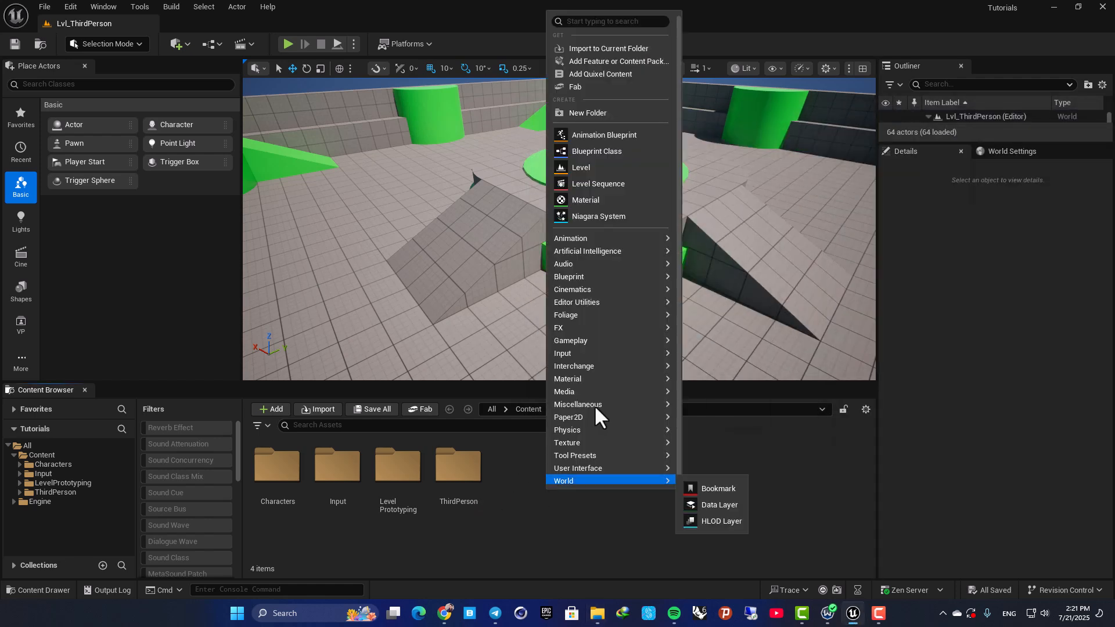
left_click(581, 113)
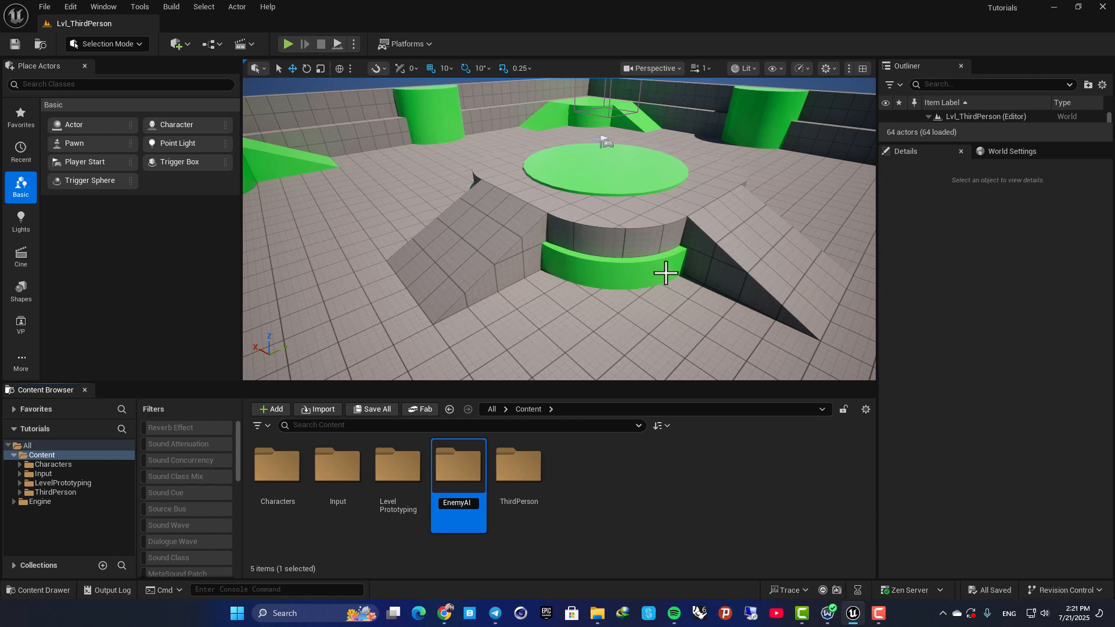
key("Return")
key("Return")
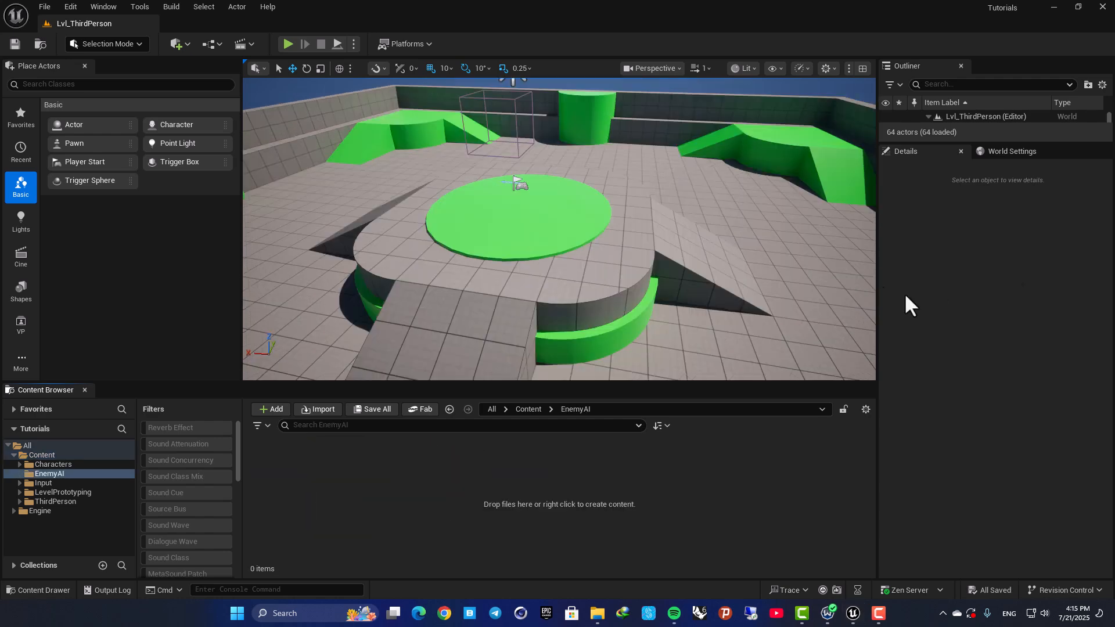
Import Idle.fbx from the Downloads folder into EnemyAI with its skeletal mesh and animation, leaving Import Materials and Import Textures off.
left_click_drag(1114, 279, 858, 97)
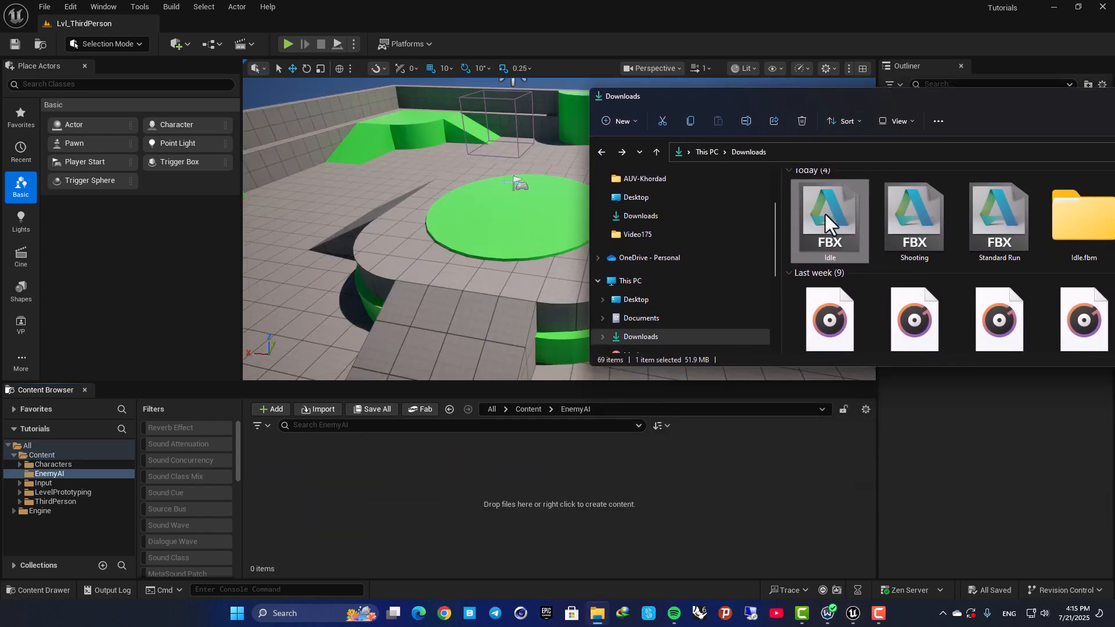
left_click_drag(826, 250, 438, 487)
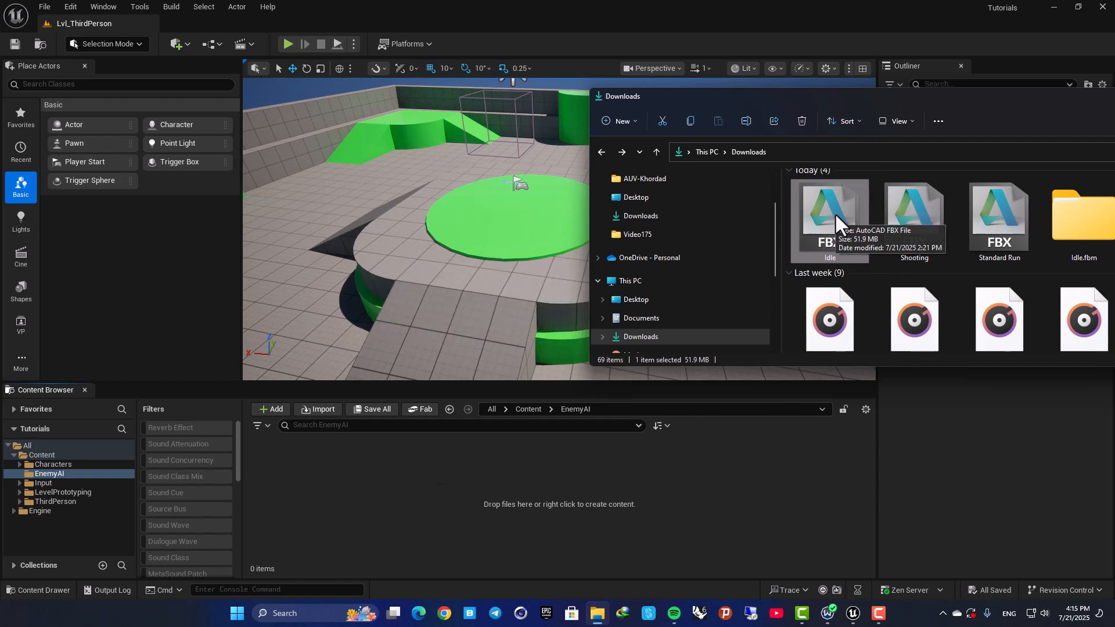
left_click(467, 112)
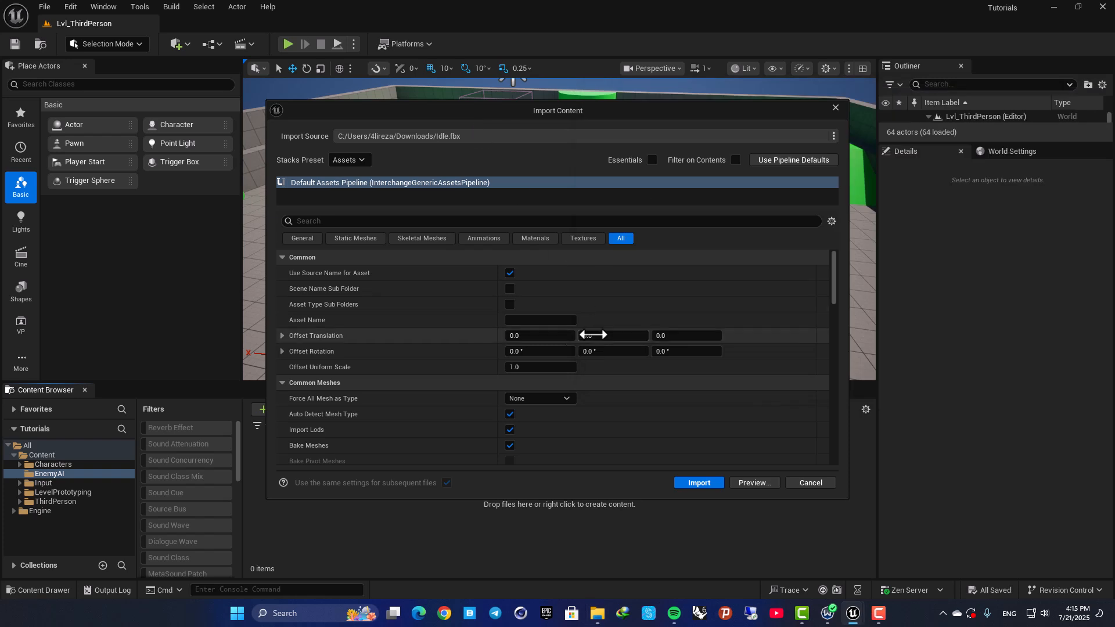
scroll(376, 316, "down", 5)
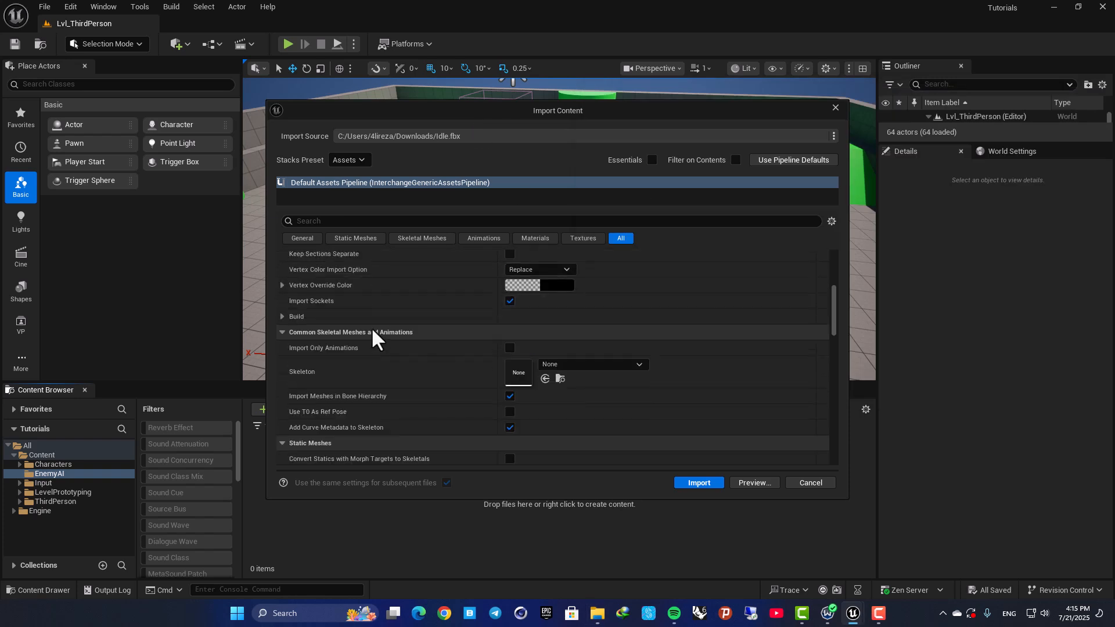
scroll(374, 329, "down", 2)
scroll(325, 305, "down", 5)
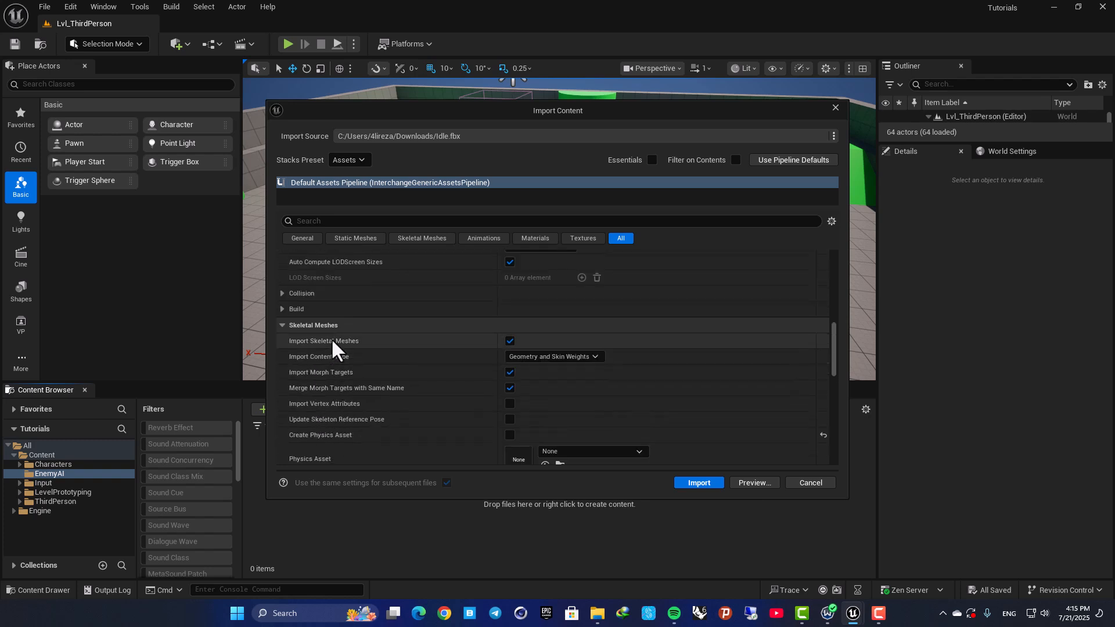
scroll(447, 343, "down", 4)
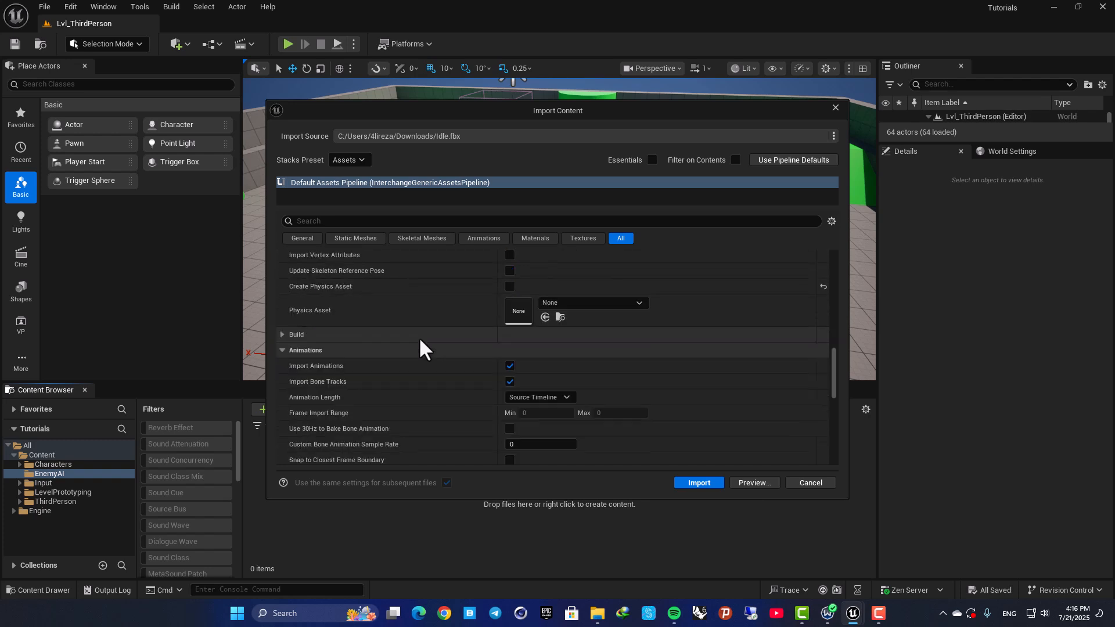
scroll(395, 363, "down", 10)
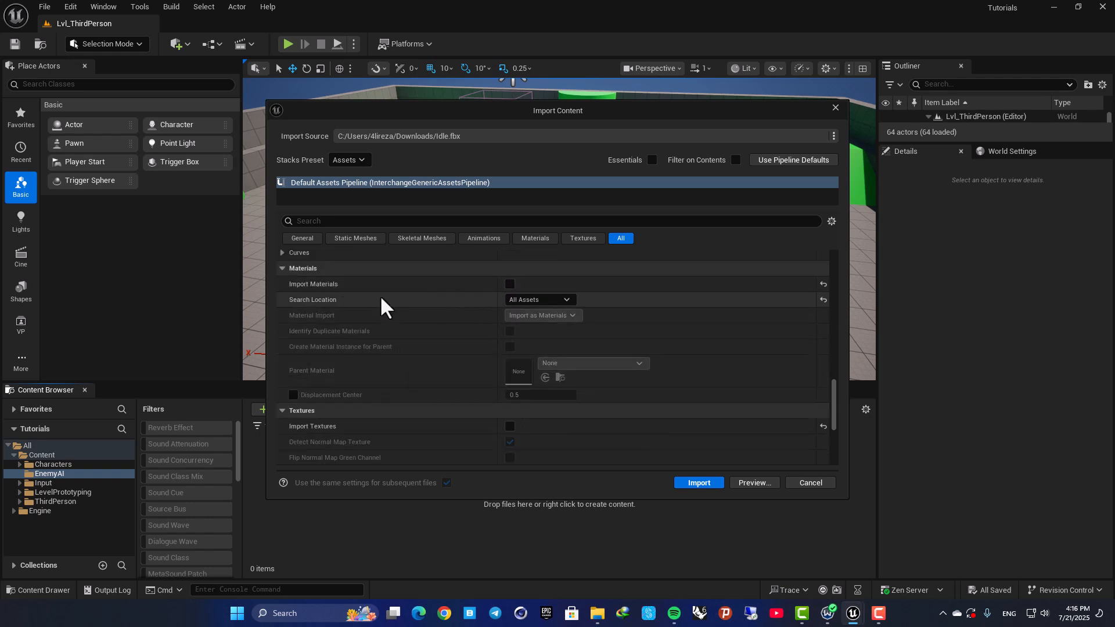
left_click(510, 285)
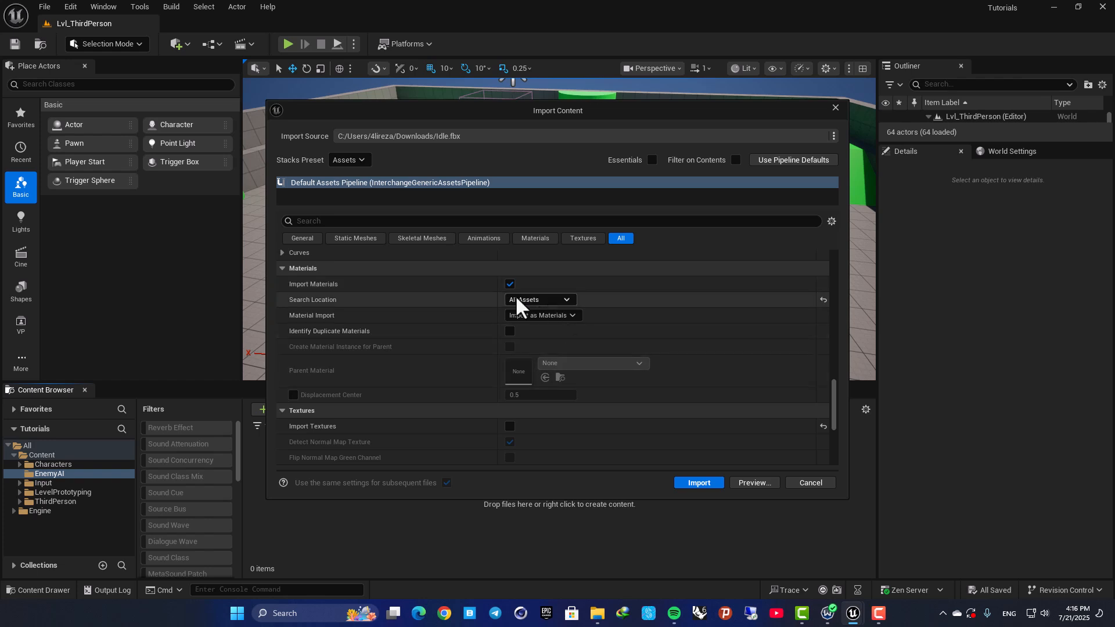
left_click(510, 284)
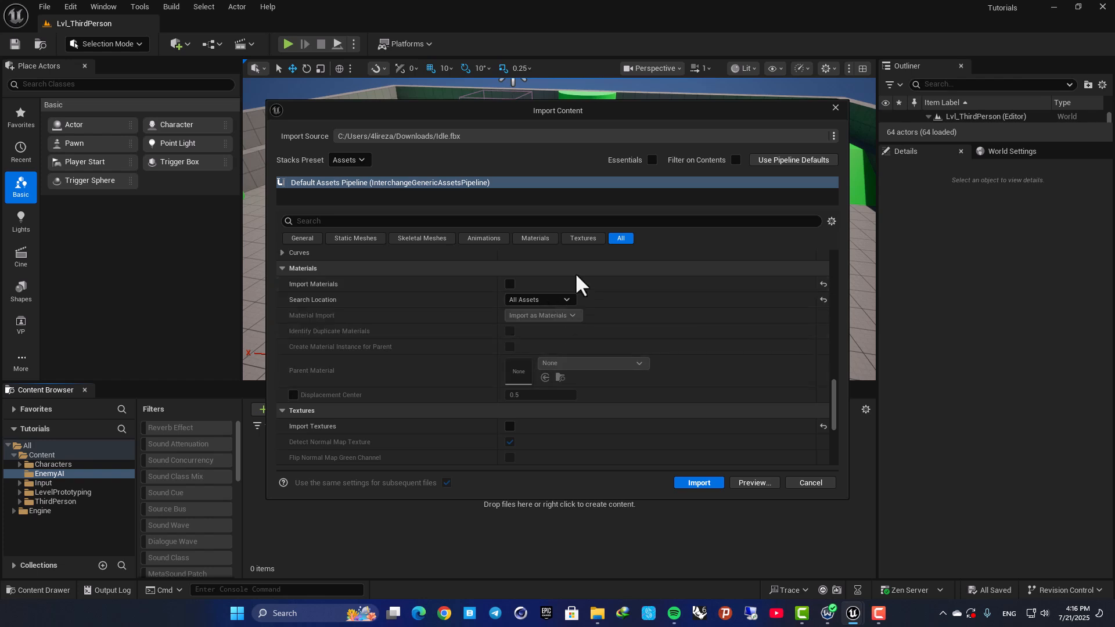
left_click(703, 483)
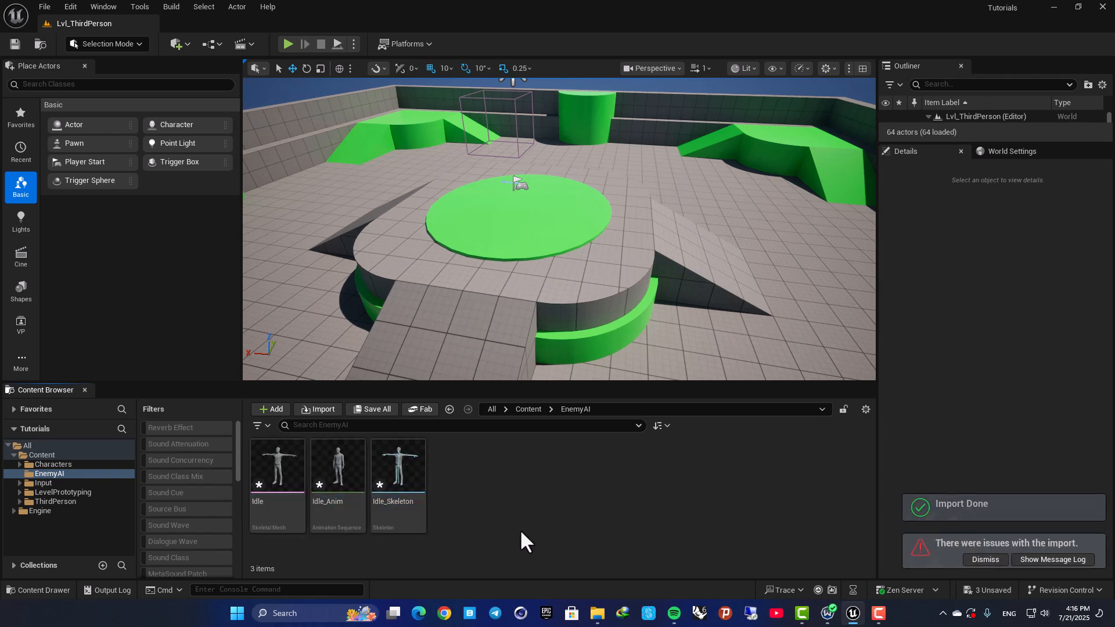
Open the Idle_Anim animation sequence, examine the character in the preview from different distances, and close it.
left_click(283, 478)
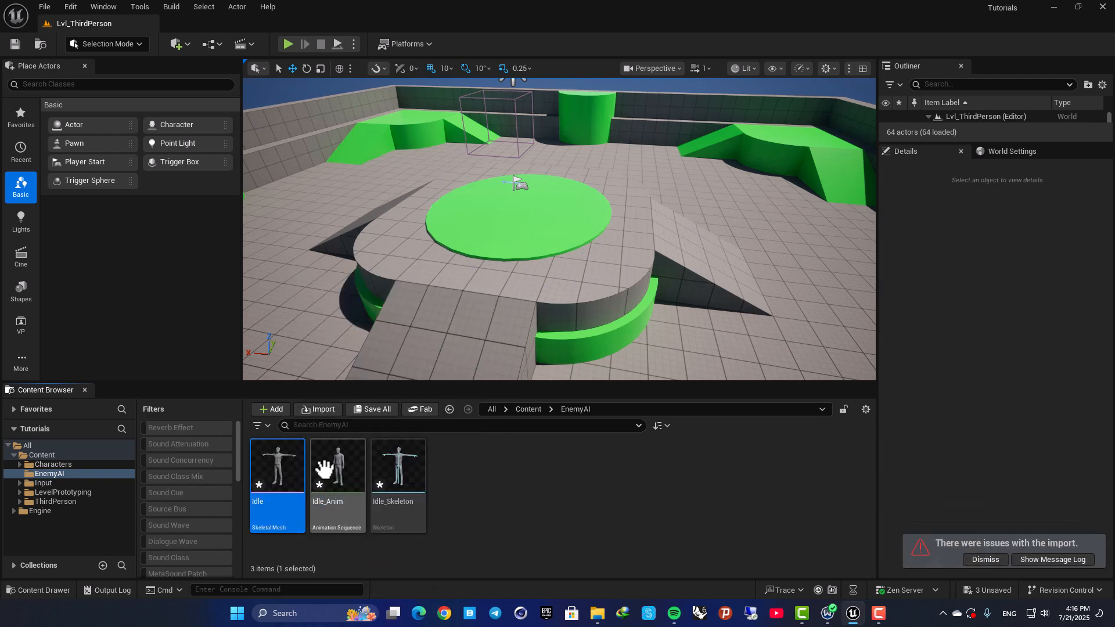
double_click(324, 468)
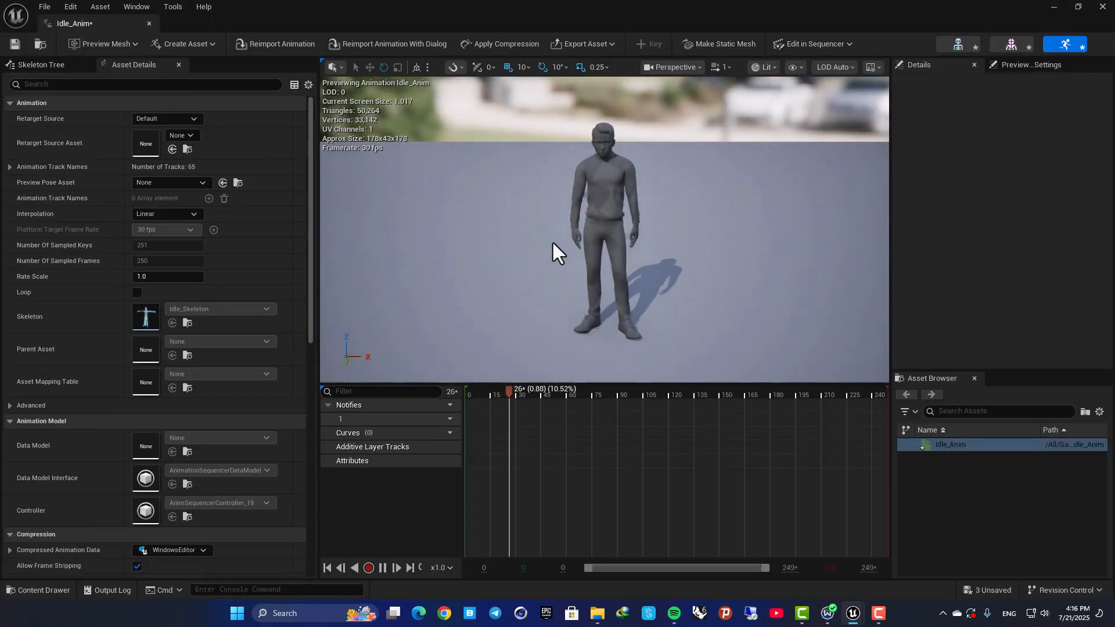
right_click_drag(553, 243, 590, 212)
key("w")
key("s")
key("w")
key("s")
scroll(587, 228, "down", 3)
middle_click(116, 22)
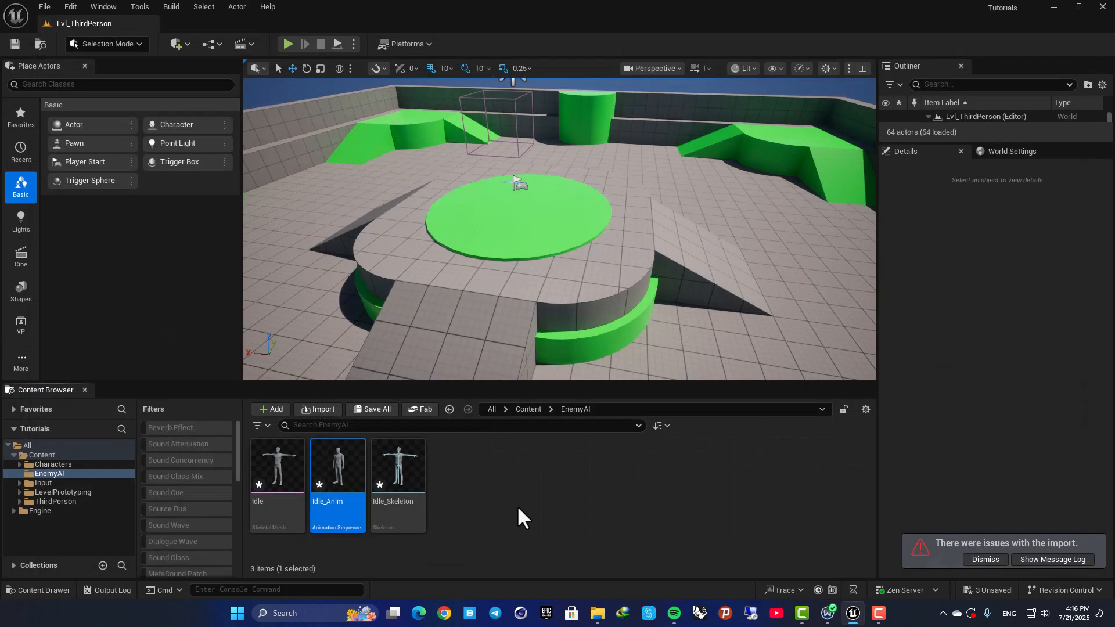
left_click(520, 517)
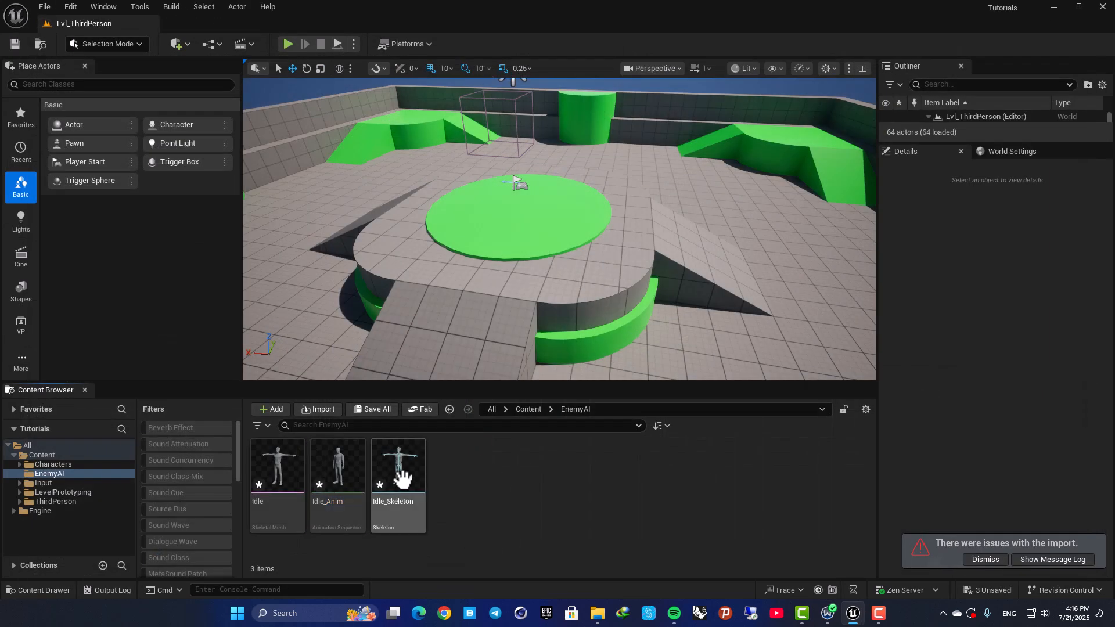
Import all five PNG textures from the Idle.fbm folder in Downloads into EnemyAI and save all assets.
key("alt+Tab")
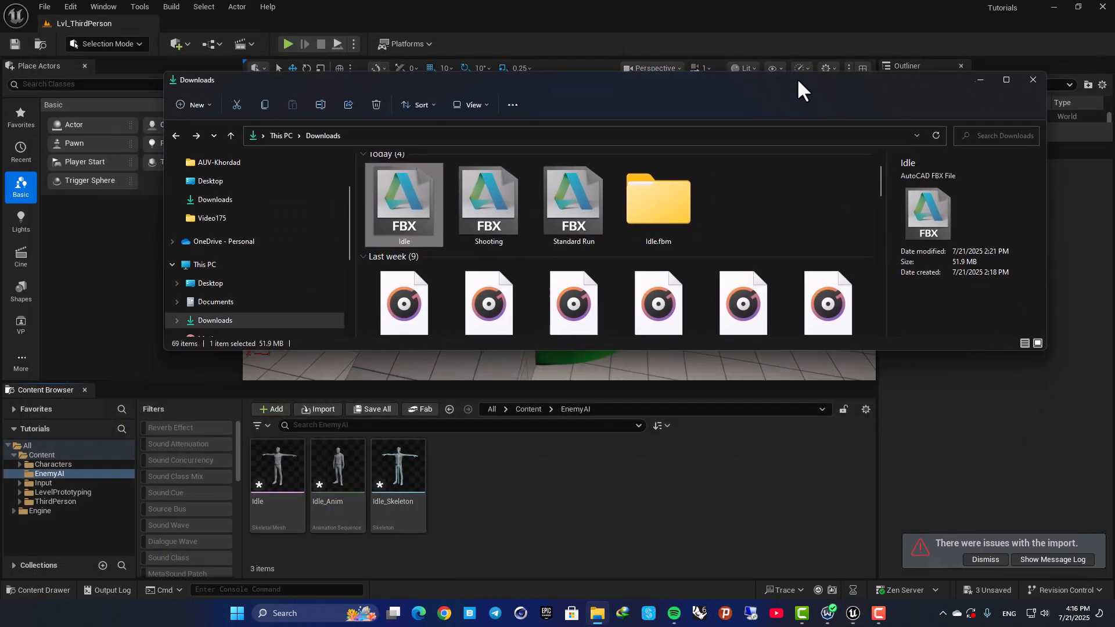
double_click(694, 175)
left_click(403, 188)
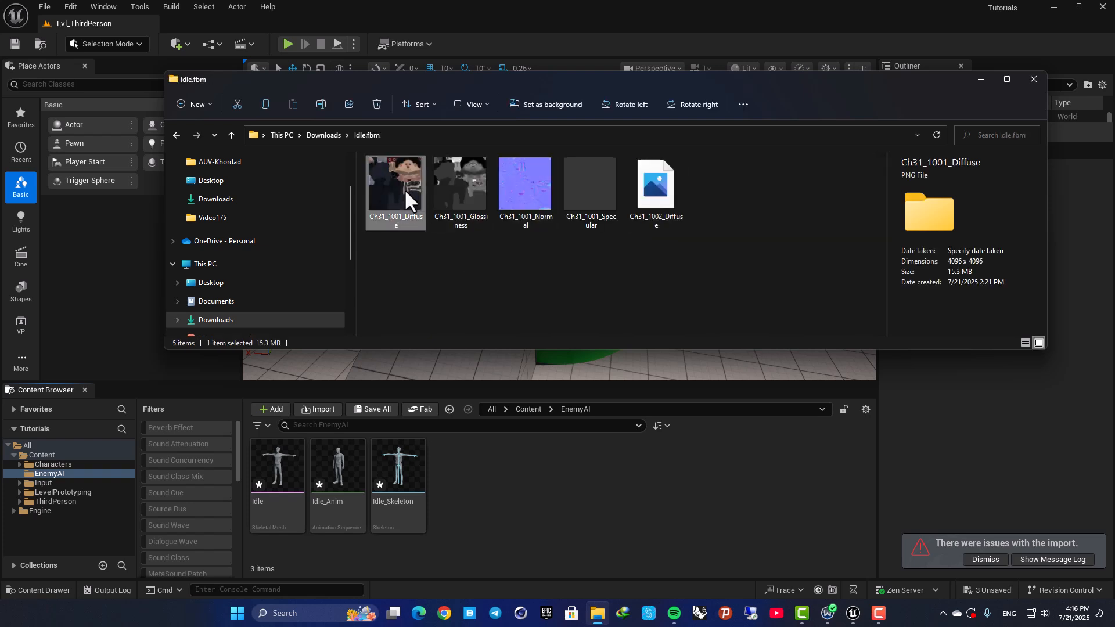
left_click_drag(694, 232, 353, 201)
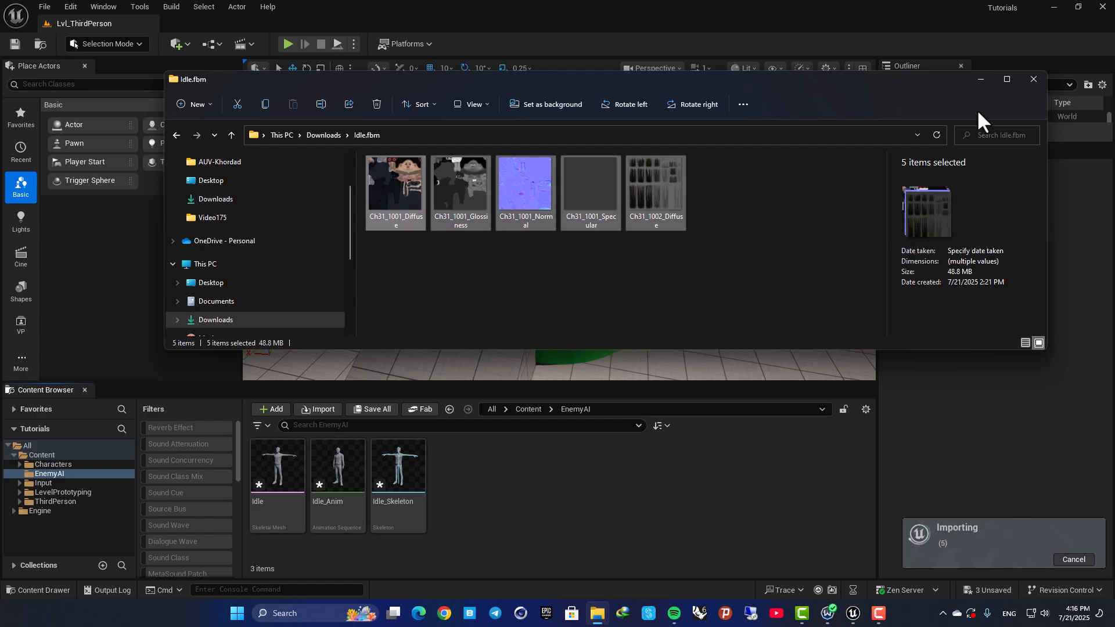
left_click(981, 81)
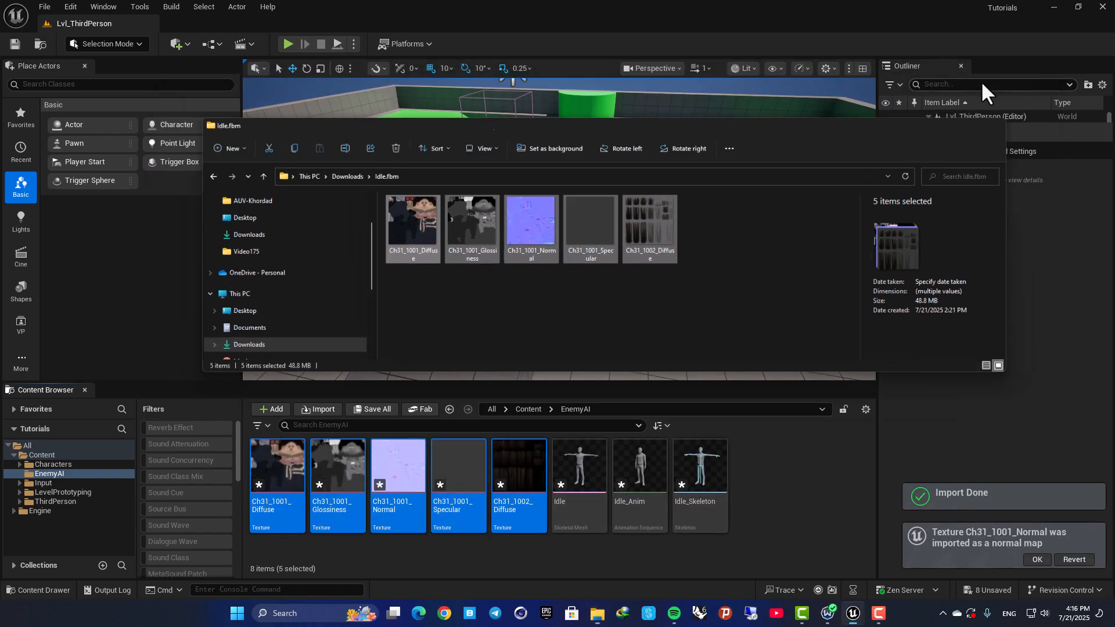
left_click(733, 490)
left_click(644, 511)
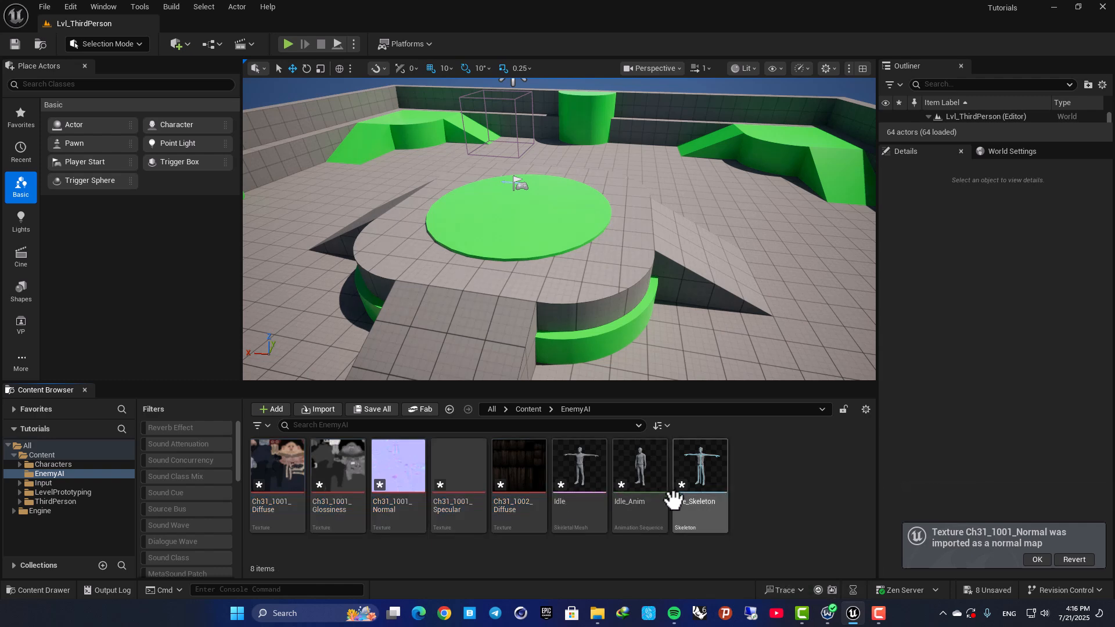
key("ctrl+shift+s")
Create a material from the Ch31_1001_Diffuse texture and name it M_Body.
left_click(284, 465)
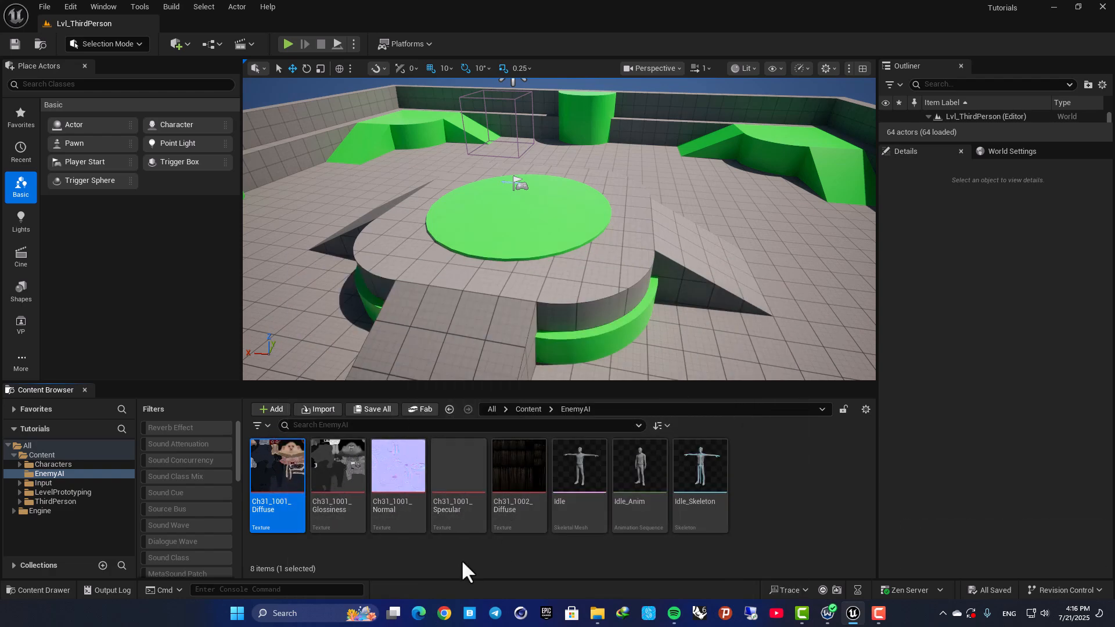
right_click(294, 451)
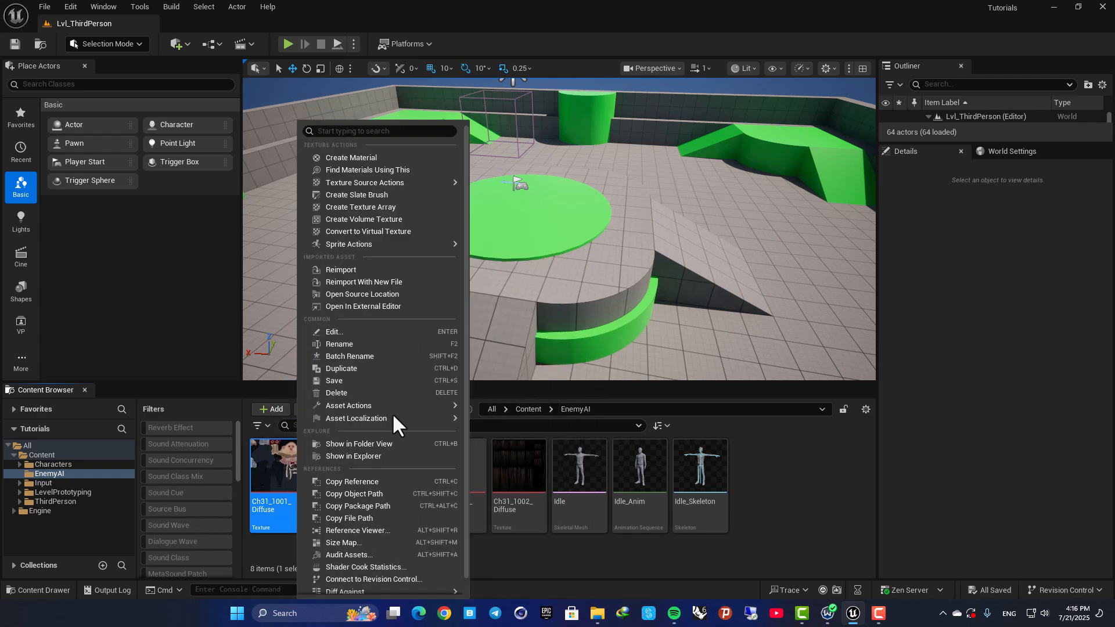
left_click(374, 159)
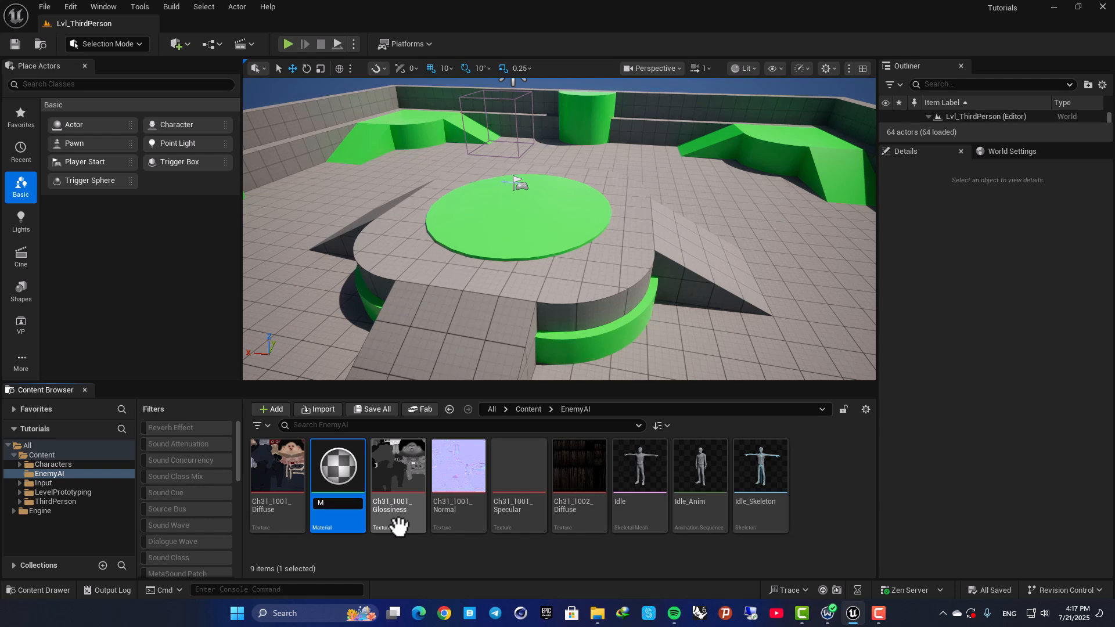
type("M_Body")
key("Return")
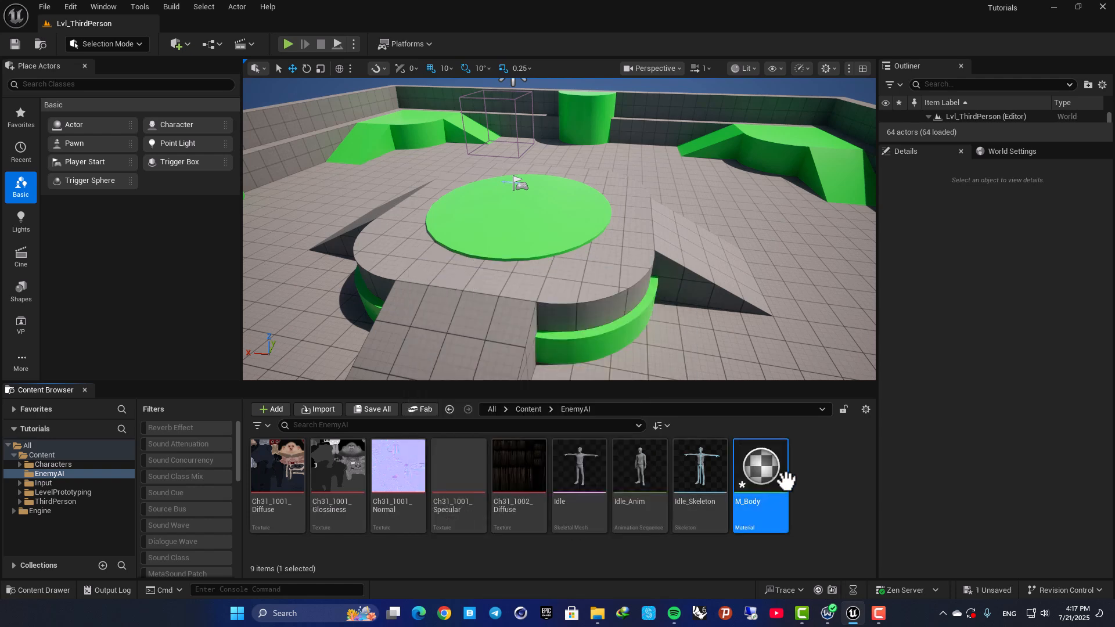
Move the Texture Sample node away from M_Body's output node, save the material, and dock its editor beside the level.
double_click(784, 473)
scroll(606, 381, "up", 4)
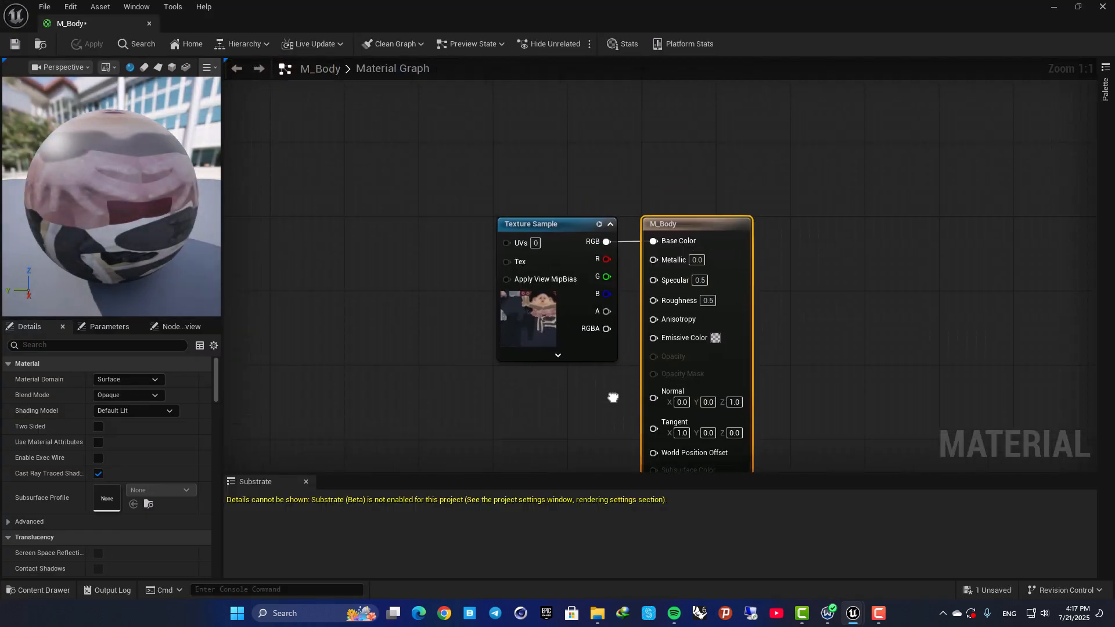
left_click_drag(552, 244, 447, 254)
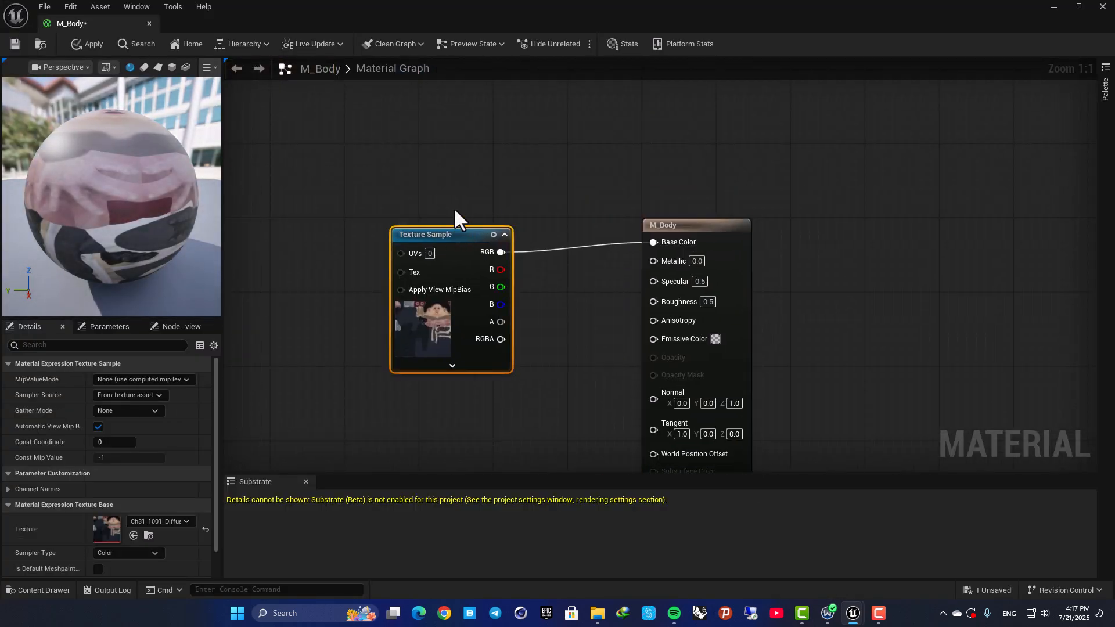
left_click(15, 45)
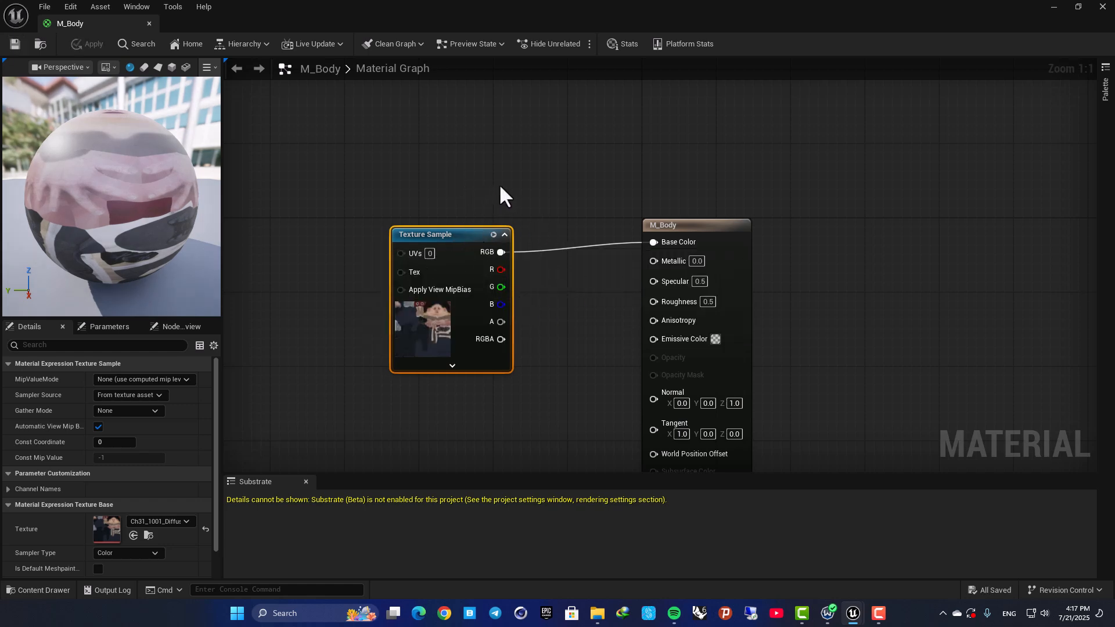
left_click_drag(87, 37, 245, 21)
Assign M_Body to the Ch31_body material slot of the Idle skeletal mesh and check the character's head up close.
left_click(91, 24)
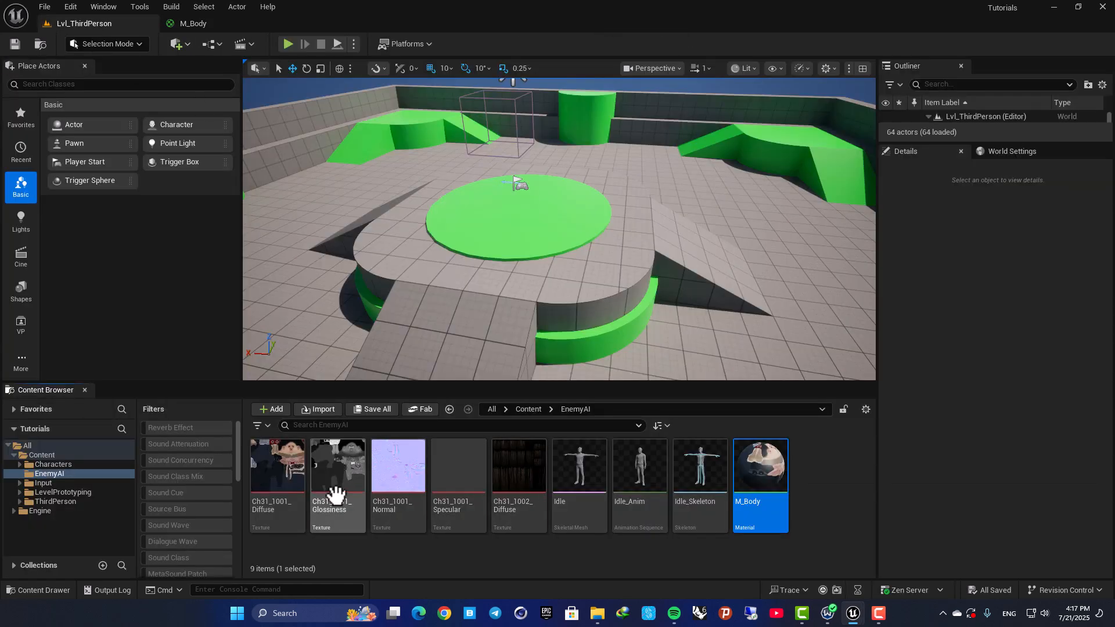
left_click(577, 463)
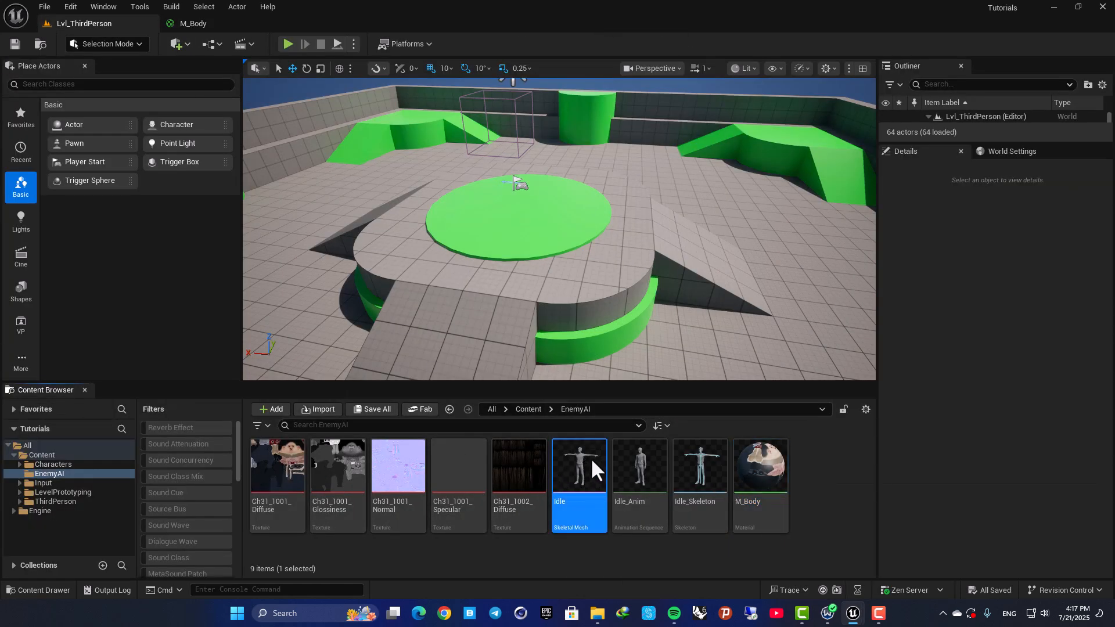
double_click(590, 459)
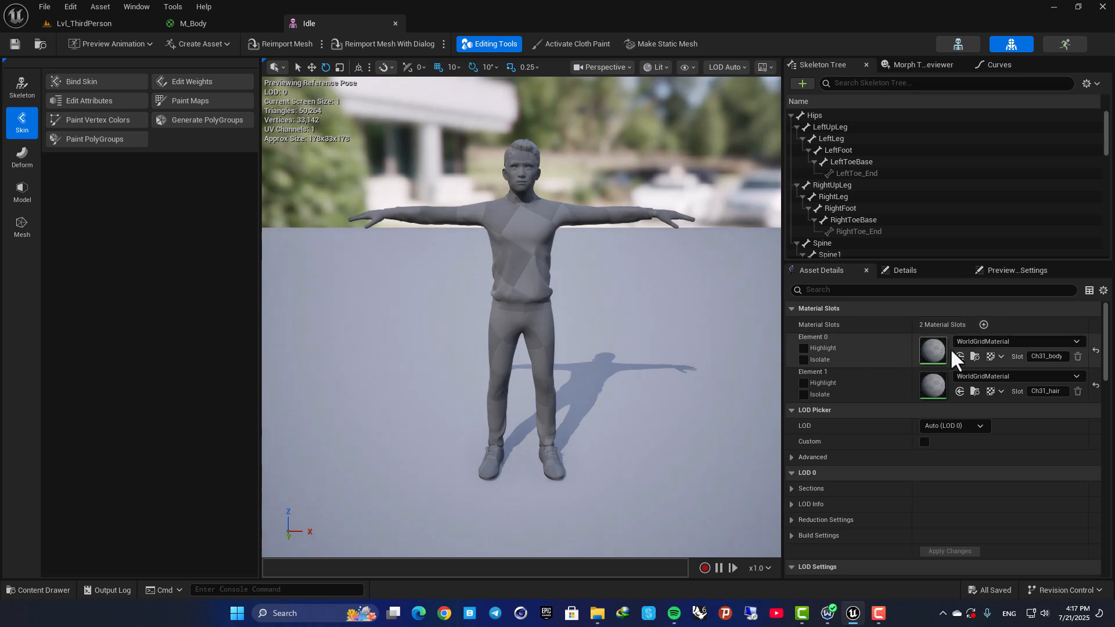
left_click(975, 342)
type("body")
left_click(995, 461)
right_click_drag(592, 262, 556, 252)
right_click_drag(432, 285, 518, 303)
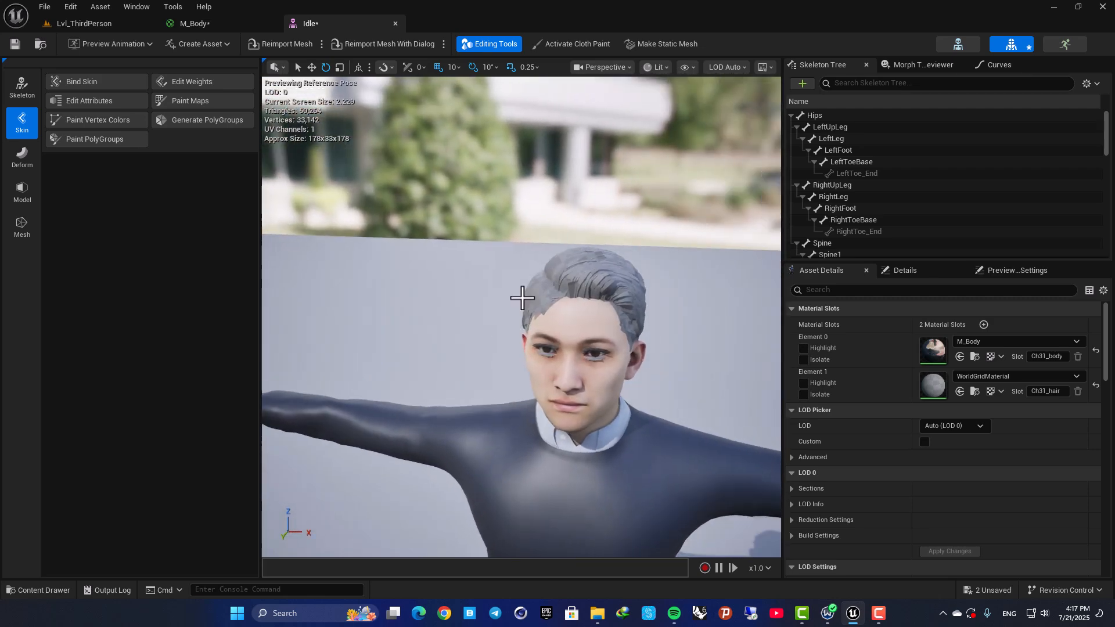
Create a material from the Ch31_1002_Diffuse texture in EnemyAI and name it M_Hair.
left_click(120, 28)
left_click(536, 464)
right_click(517, 445)
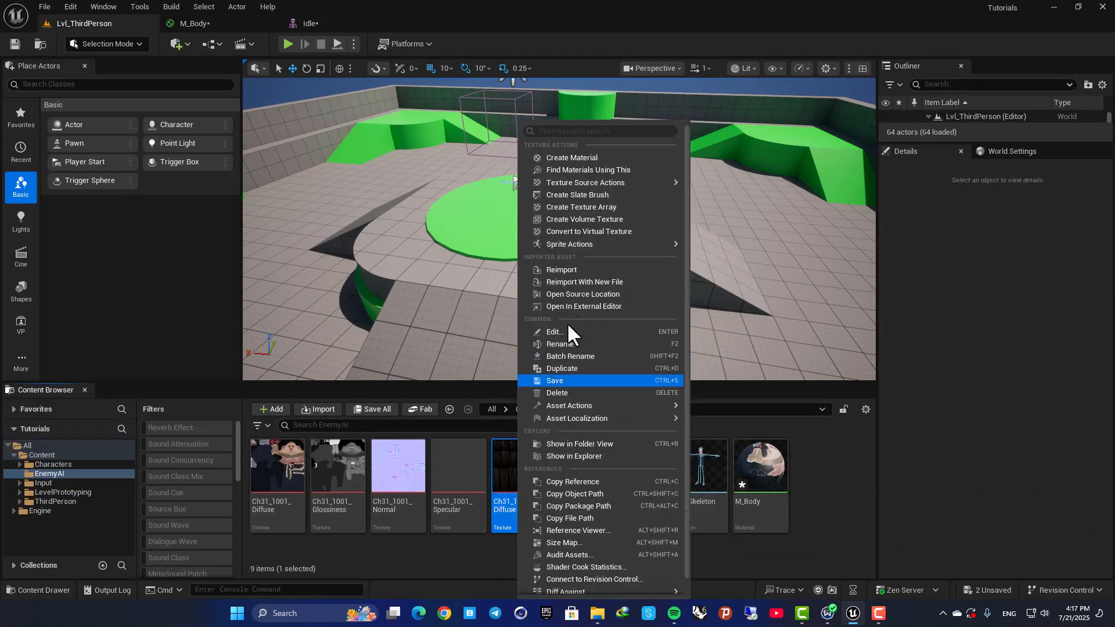
left_click(565, 167)
type("M)")
key("BackSpace")
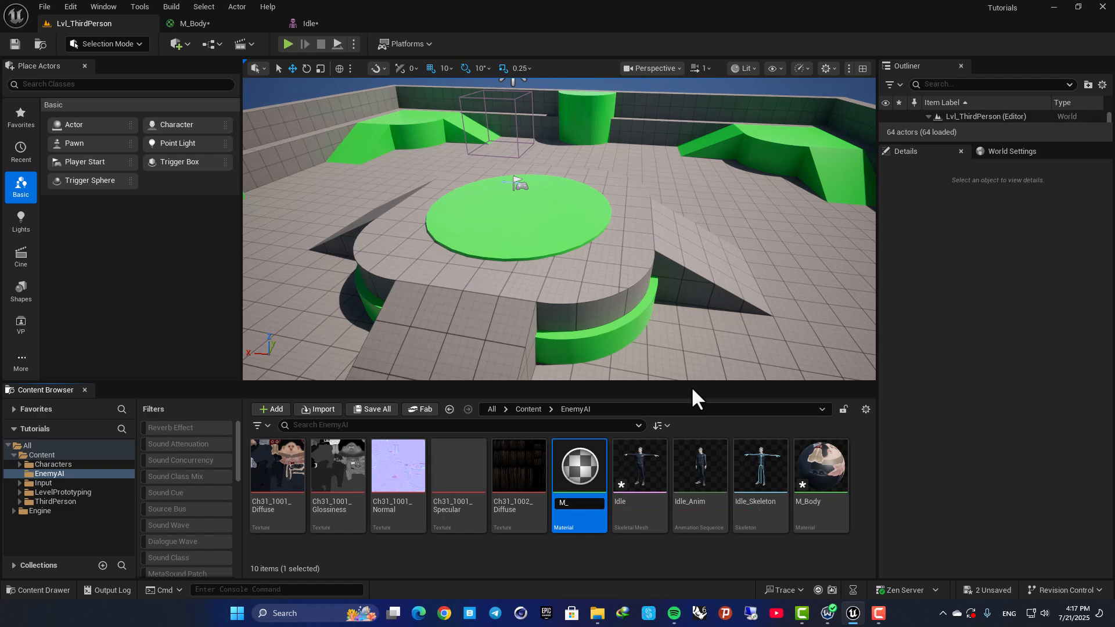
type("_Hair")
key("Return")
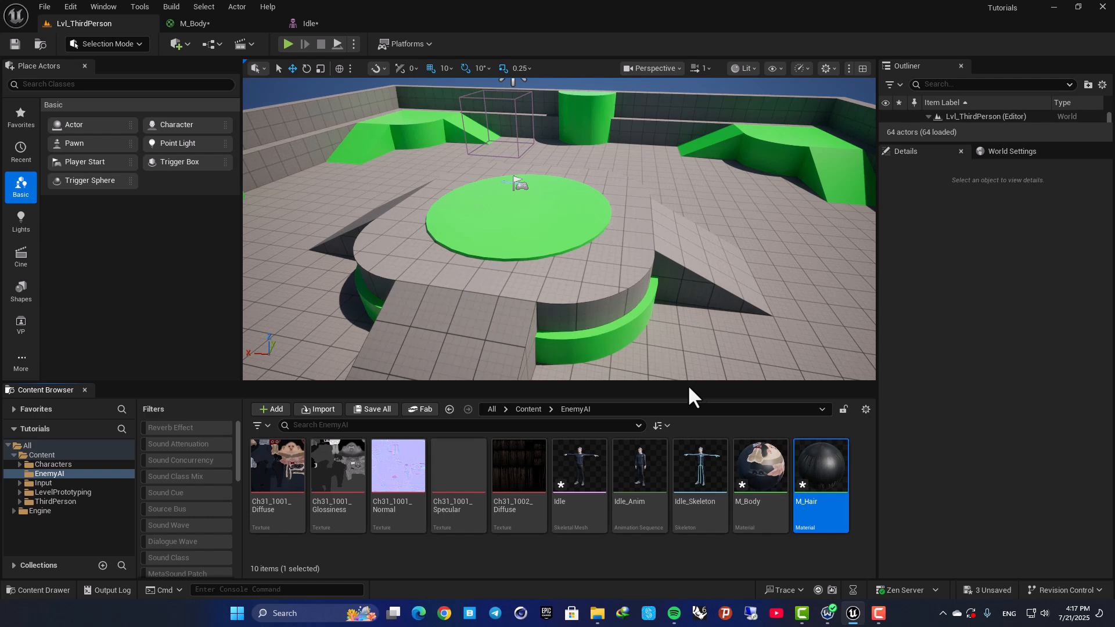
Move the Texture Sample node away from M_Hair's output node and set the material's Blend Mode to Masked.
double_click(830, 486)
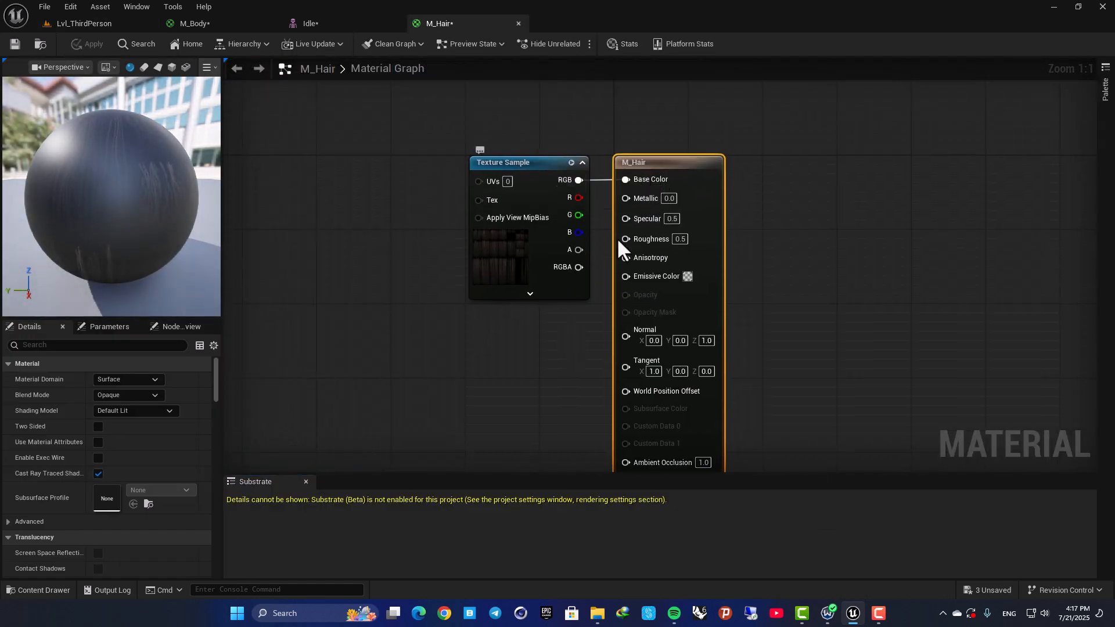
left_click_drag(522, 173, 462, 173)
left_click(652, 173)
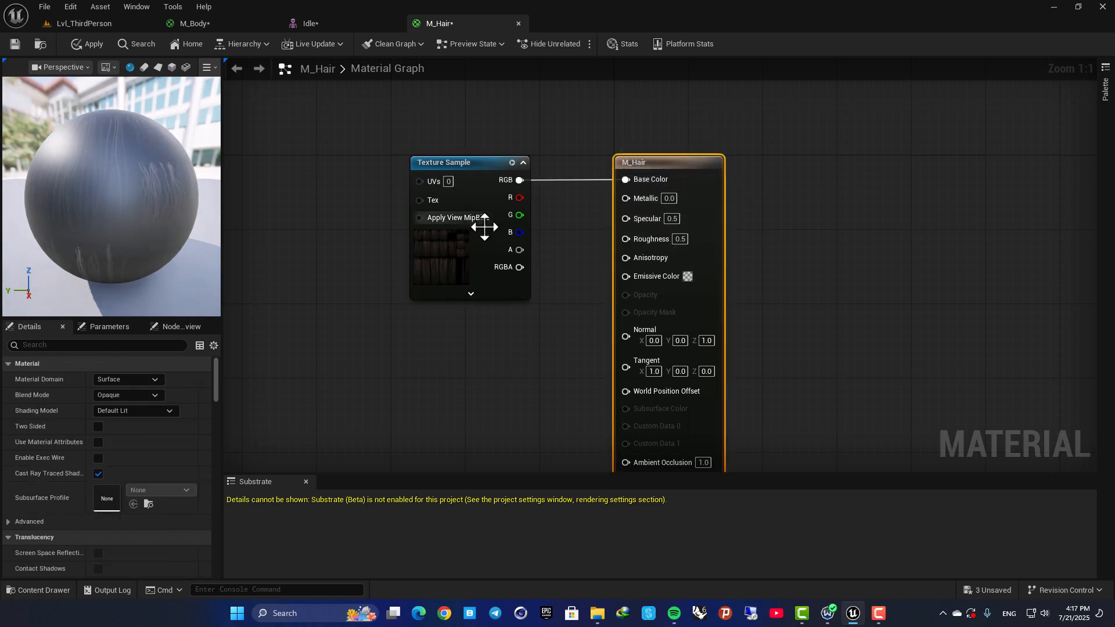
left_click(116, 379)
left_click(116, 381)
left_click(119, 396)
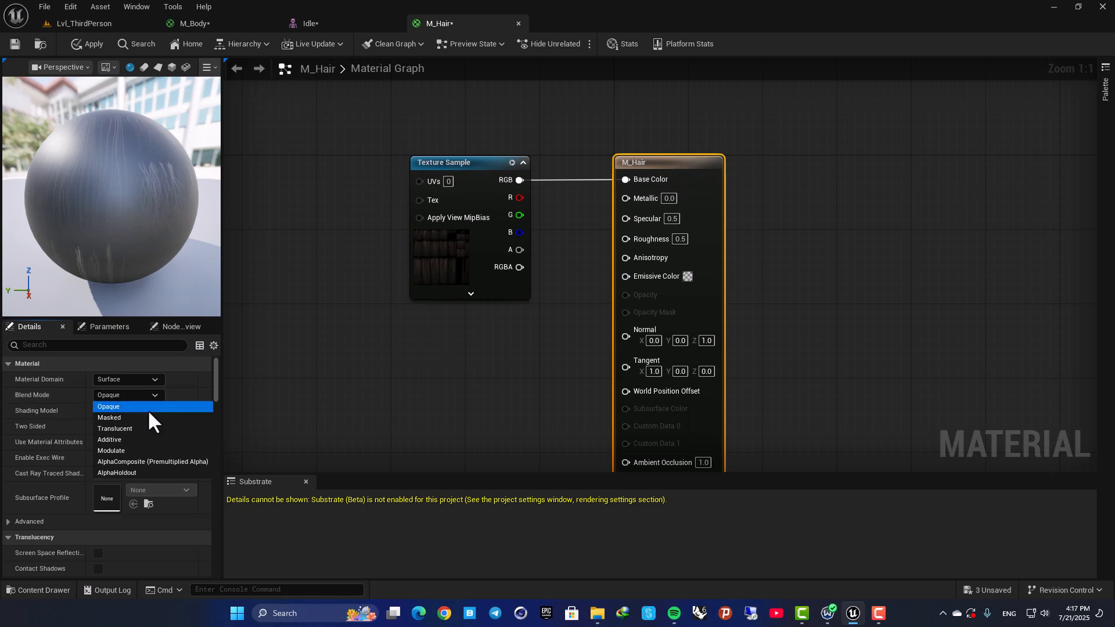
left_click(138, 416)
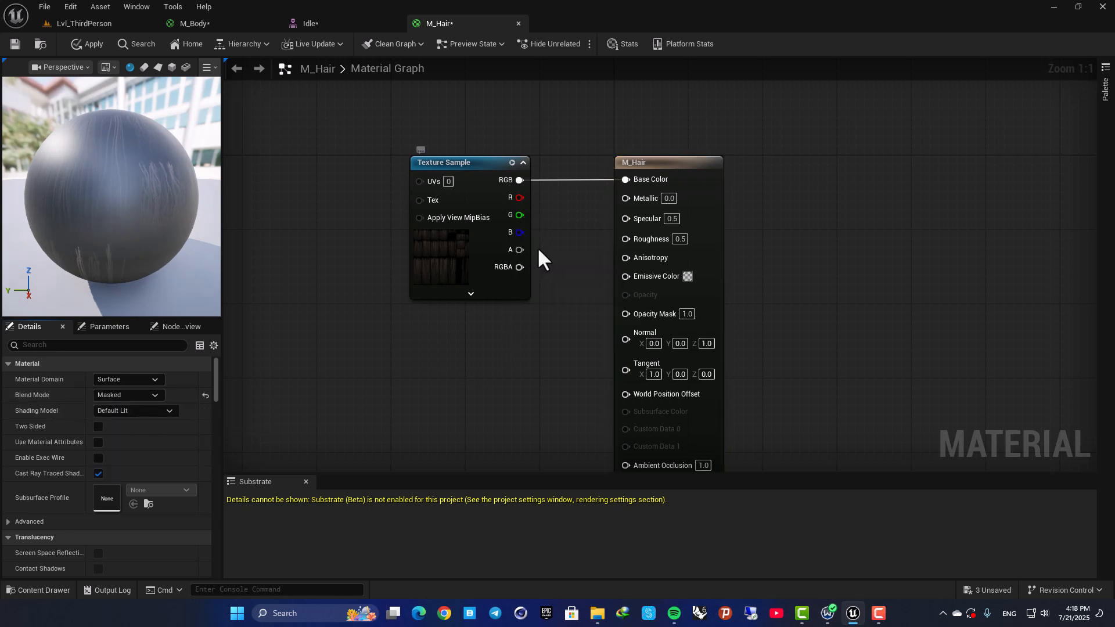
Connect the Texture Sample's alpha output to M_Hair's Opacity Mask, move the node farther from the output node, and inspect the preview sphere.
right_click_drag(535, 249, 516, 226)
left_click_drag(504, 226, 551, 231)
left_click_drag(583, 271, 606, 288)
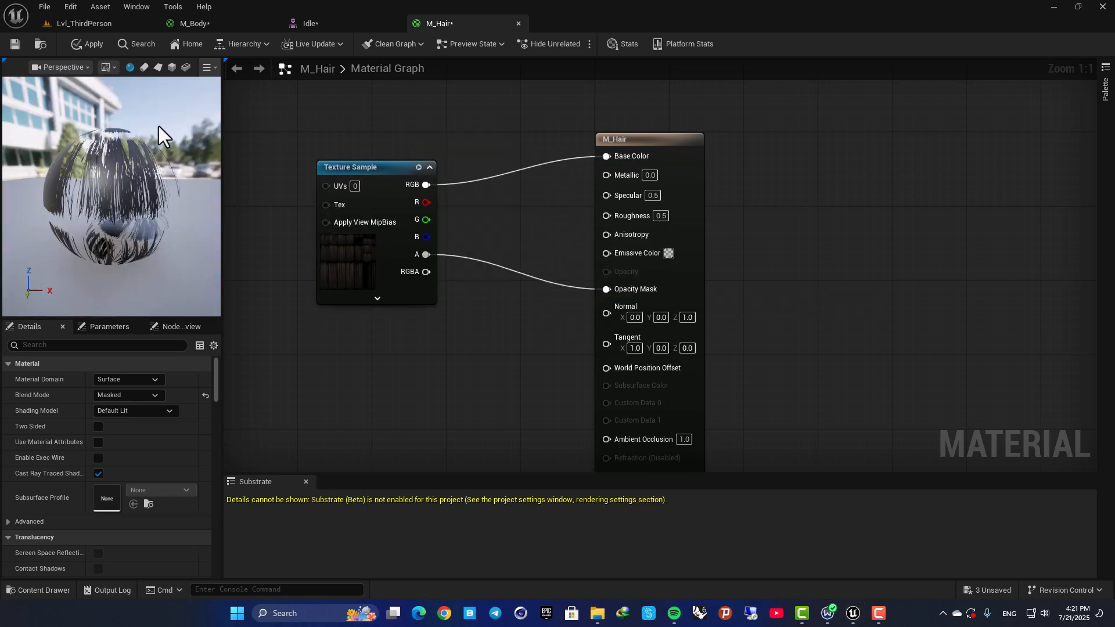
left_click_drag(160, 131, 91, 140)
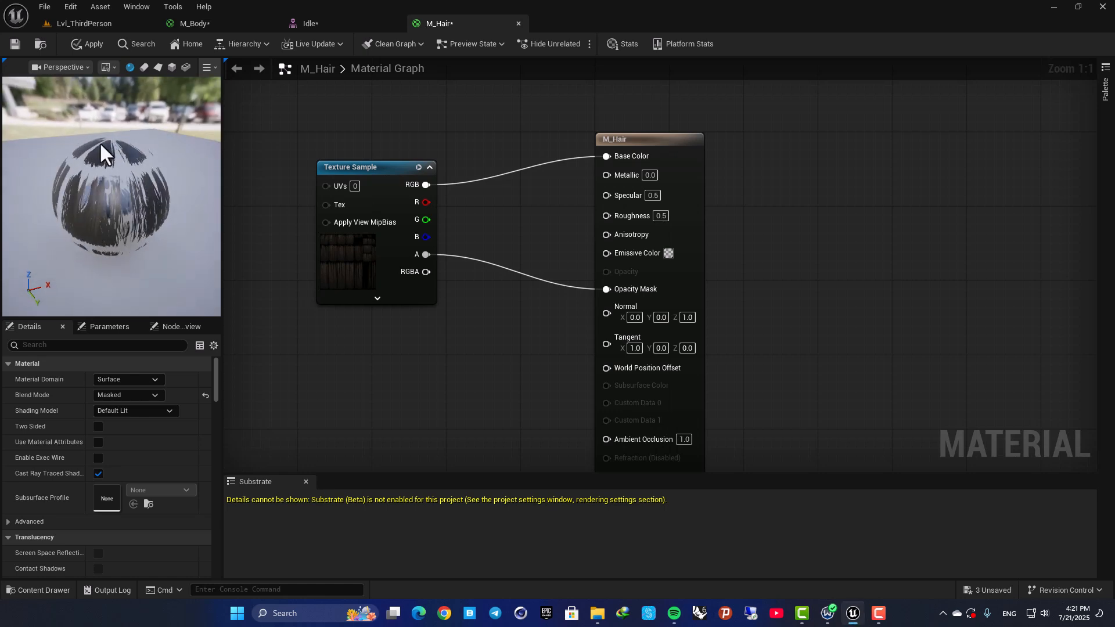
left_click_drag(117, 185, 141, 194)
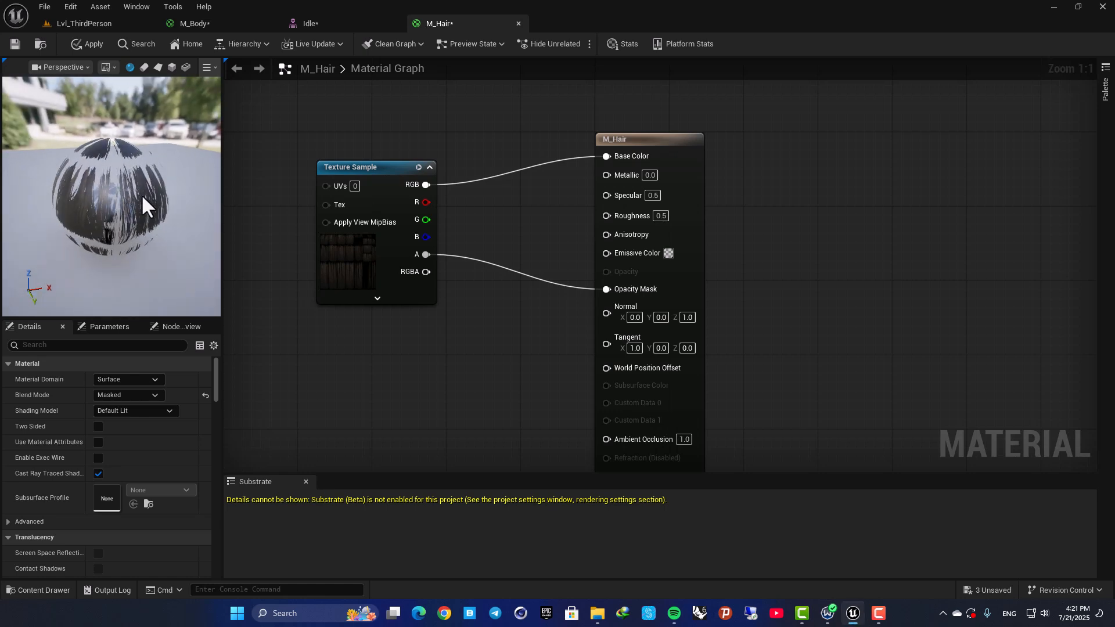
Assign M_Hair to the Ch31_hair material slot of the Idle skeletal mesh, check the hair up close, and save.
left_click(327, 28)
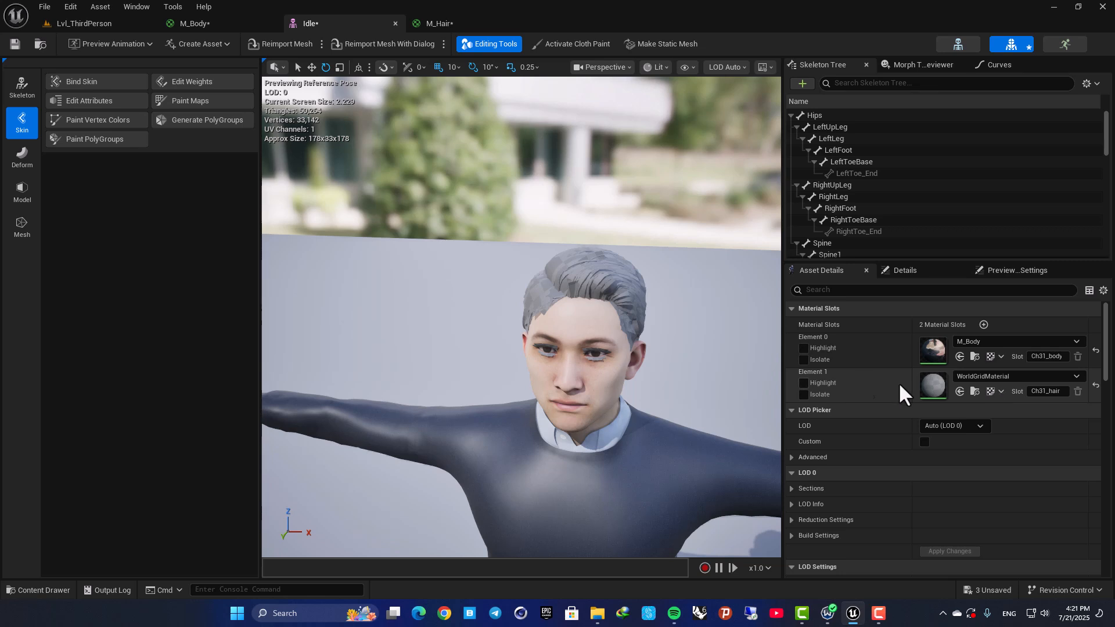
left_click(989, 377)
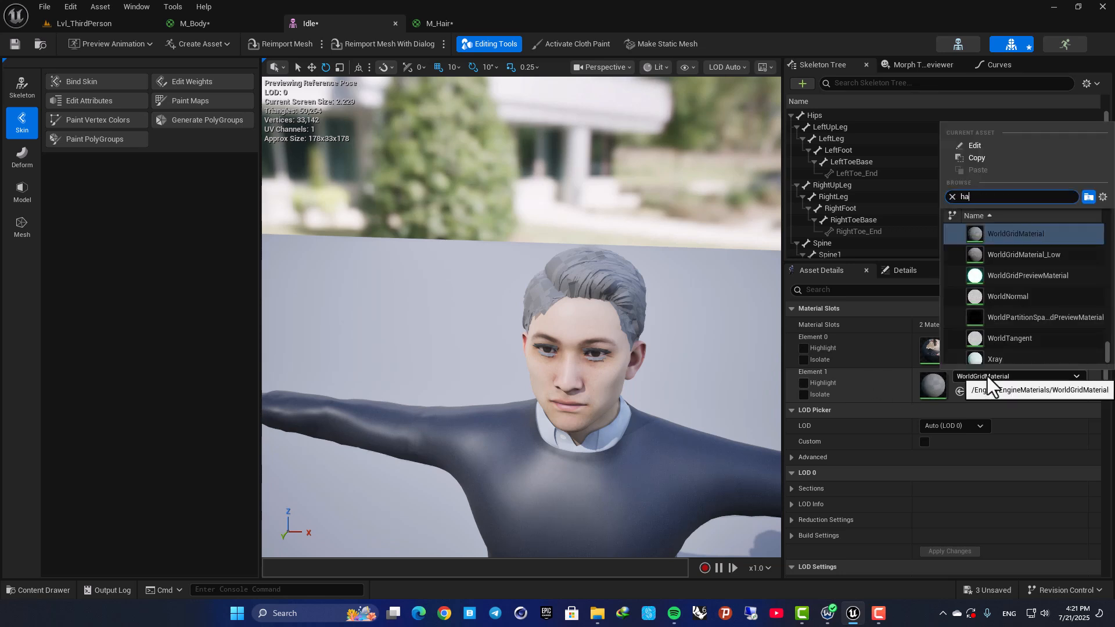
left_click(993, 359)
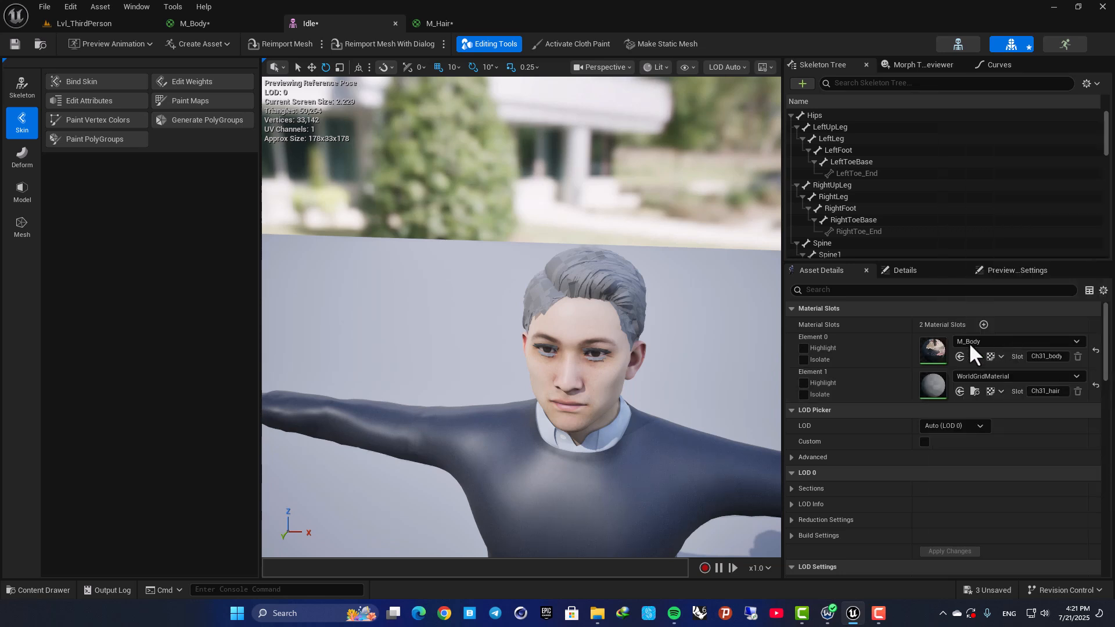
right_click_drag(621, 358, 571, 334)
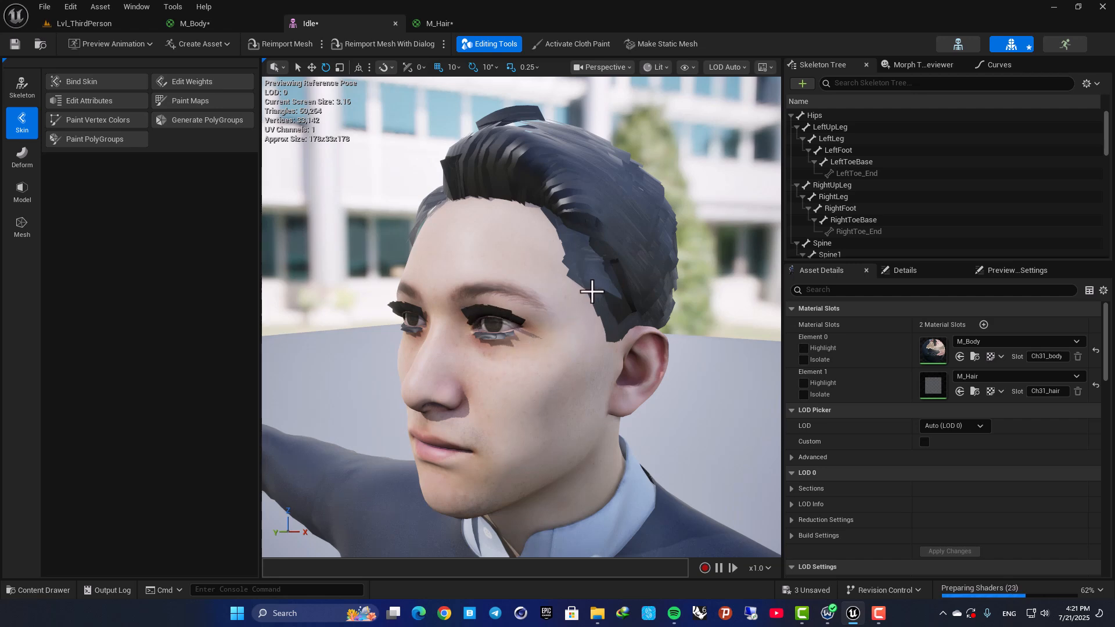
mouse_move(614, 311)
right_mouse_down()
mouse_move(603, 291)
mouse_move(626, 301)
right_mouse_up()
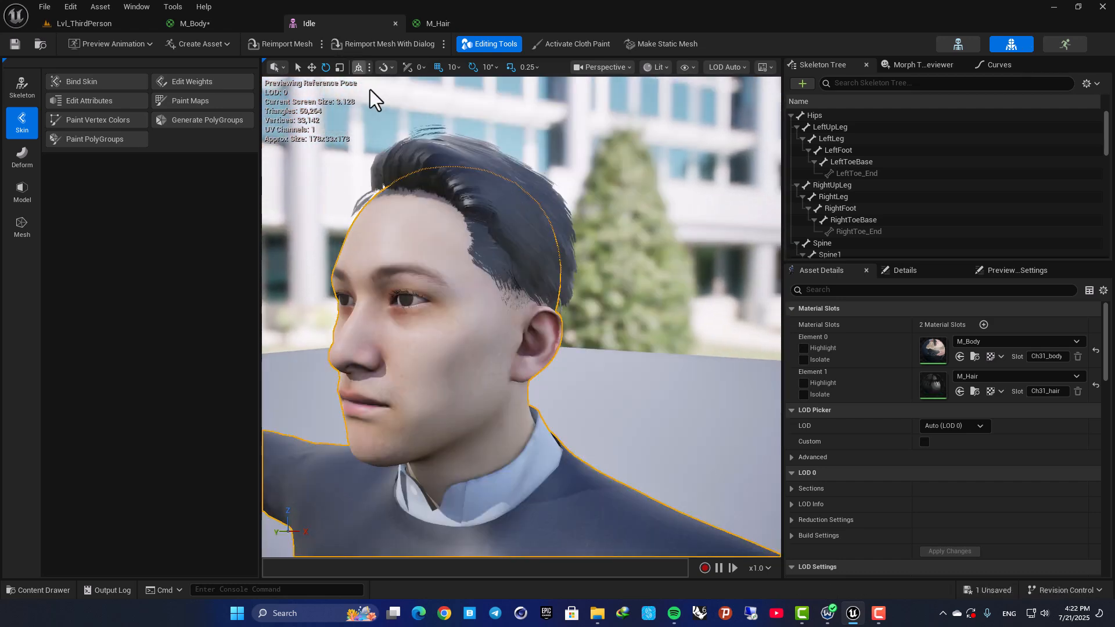
right_click_drag(370, 89, 370, 90)
mouse_move(516, 275)
left_mouse_down("alt")
mouse_move(518, 309)
mouse_move(498, 276)
left_mouse_up("alt")
left_click_drag(581, 223, 680, 265, "alt")
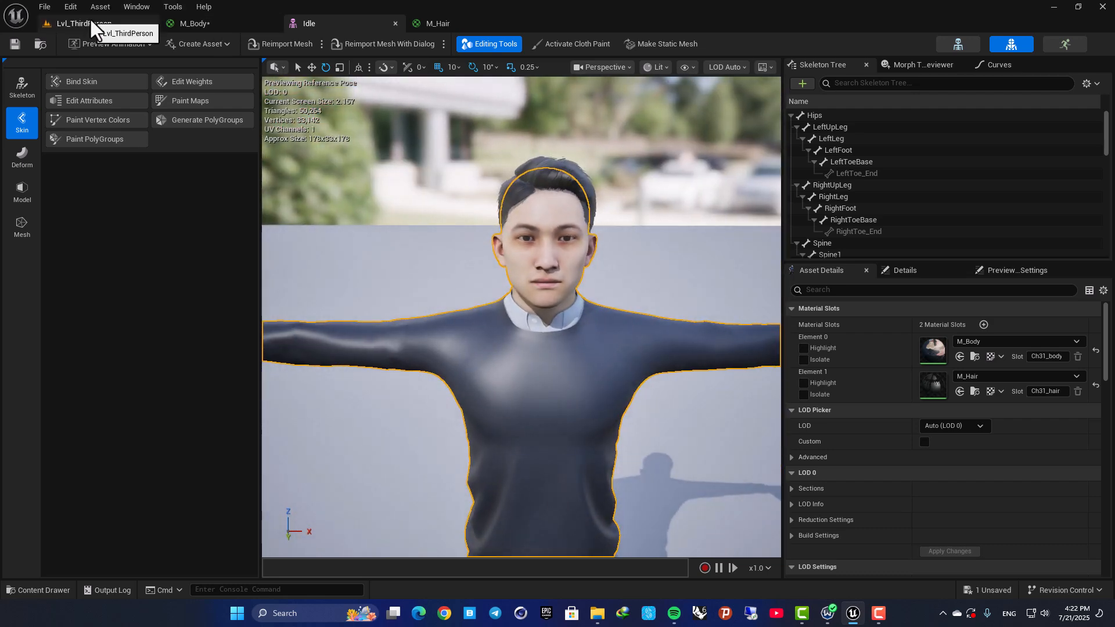
Reopen the Idle skeletal mesh from the EnemyAI folder, view the textured character, and return to the level.
left_click(90, 22)
double_click(571, 459)
left_click_drag(561, 452, 512, 279, "alt")
left_click(128, 26)
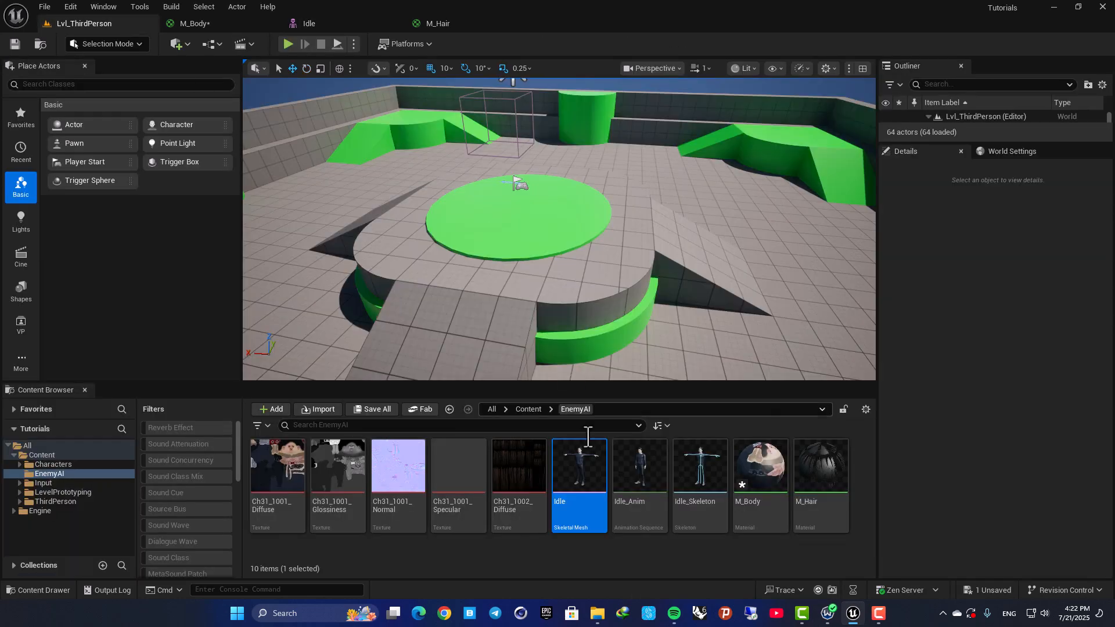
Open the Idle_Anim animation sequence, preview it on the textured character, and return to the level.
left_click(661, 470)
double_click(661, 467)
scroll(584, 268, "up", 10)
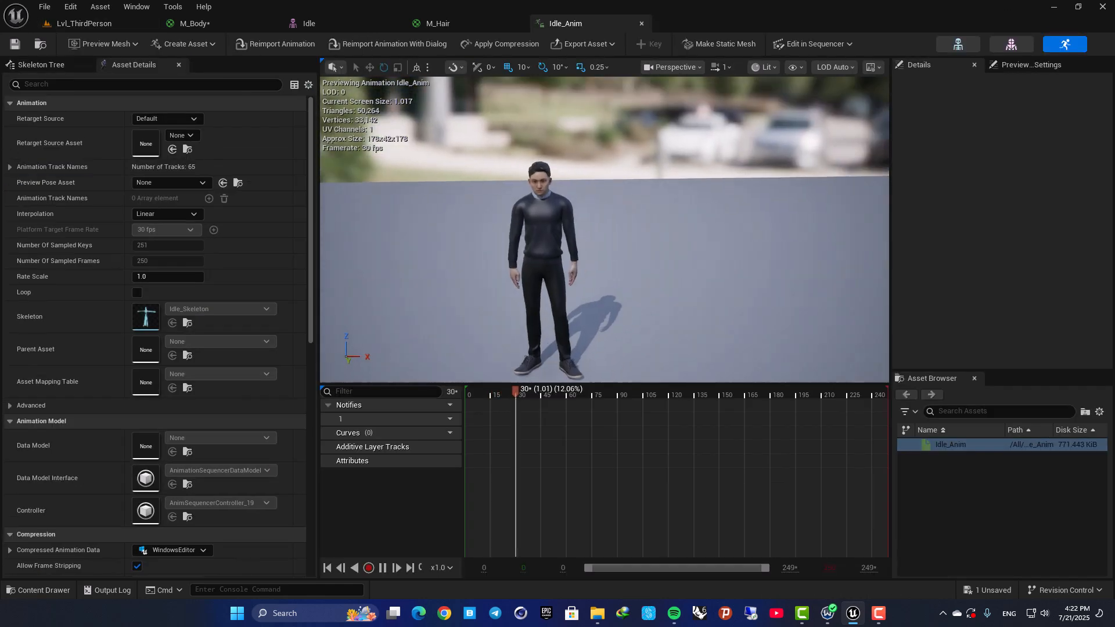
scroll(584, 268, "down", 6)
middle_click_drag(575, 255, 568, 199)
left_click_drag(567, 199, 564, 261, "alt")
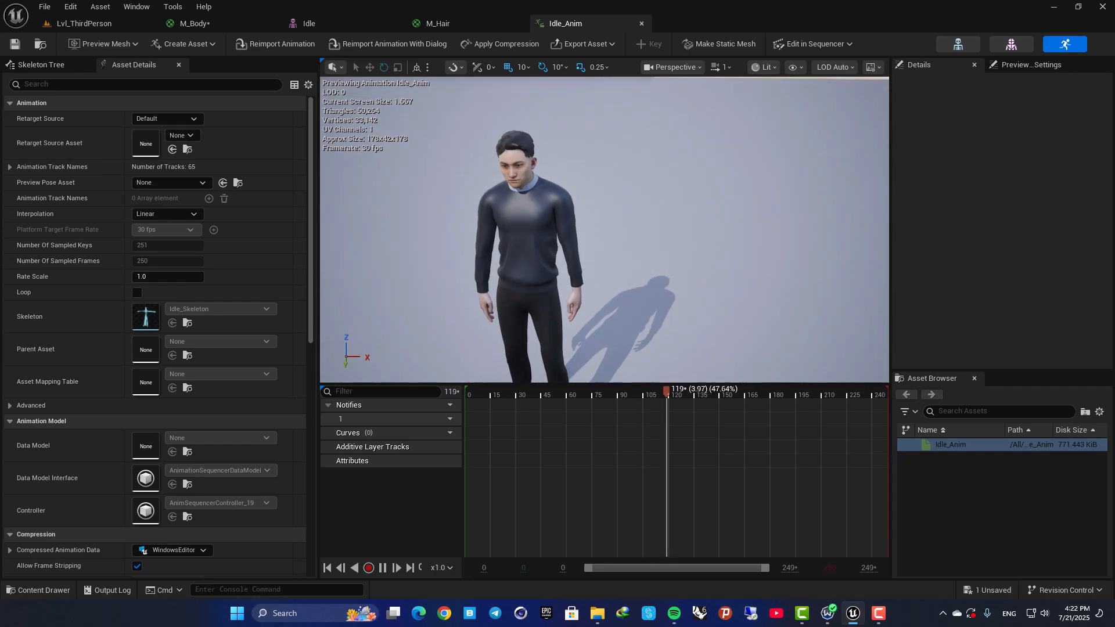
left_click(125, 24)
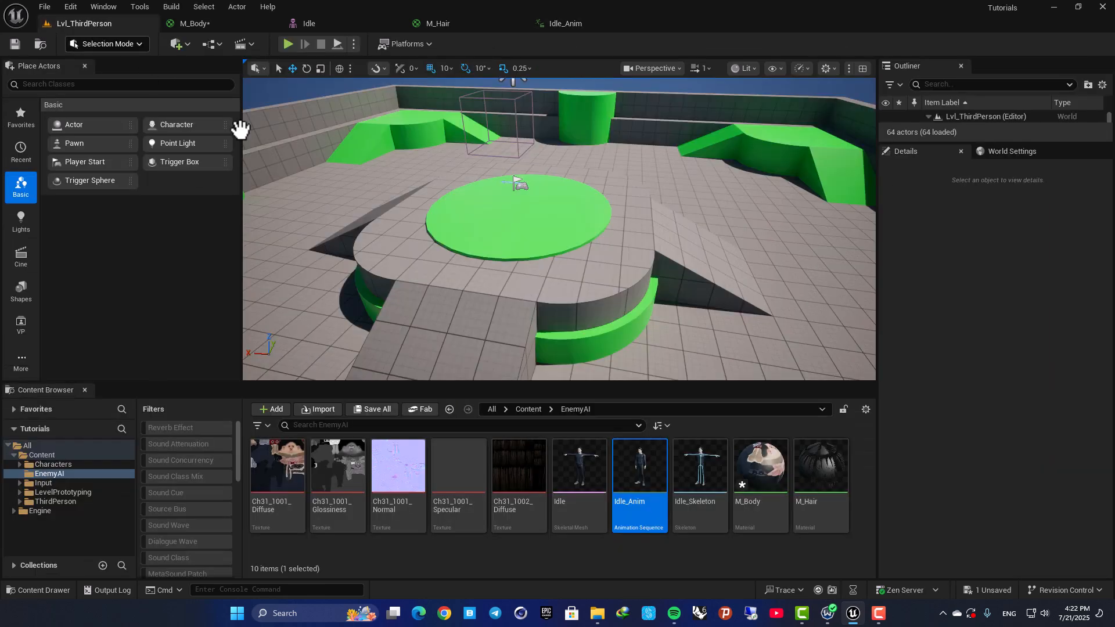
Bring Shooting.fbx from the Downloads folder in File Explorer into the EnemyAI folder to start its import.
left_click(598, 613)
left_click(580, 276)
key("alt+Left")
left_click_drag(474, 82, 619, 57)
left_click(636, 191)
left_click_drag(627, 180, 540, 556)
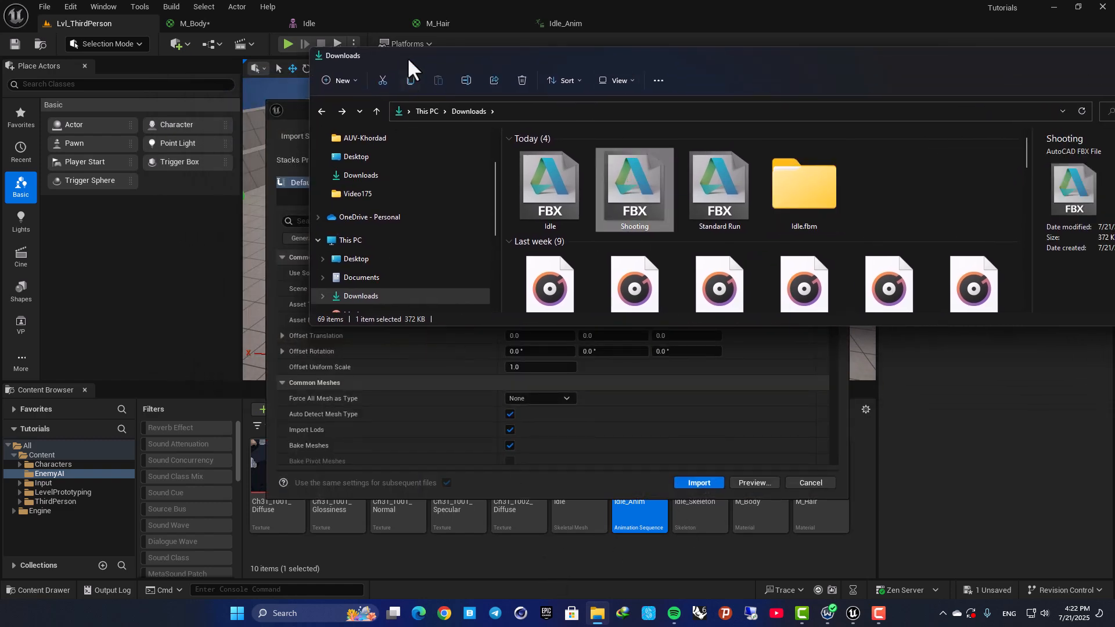
Import Shooting.fbx with Import Only Animations enabled and Idle_Skeleton as its skeleton, and preview the Shooting animation.
scroll(479, 311, "down", 5)
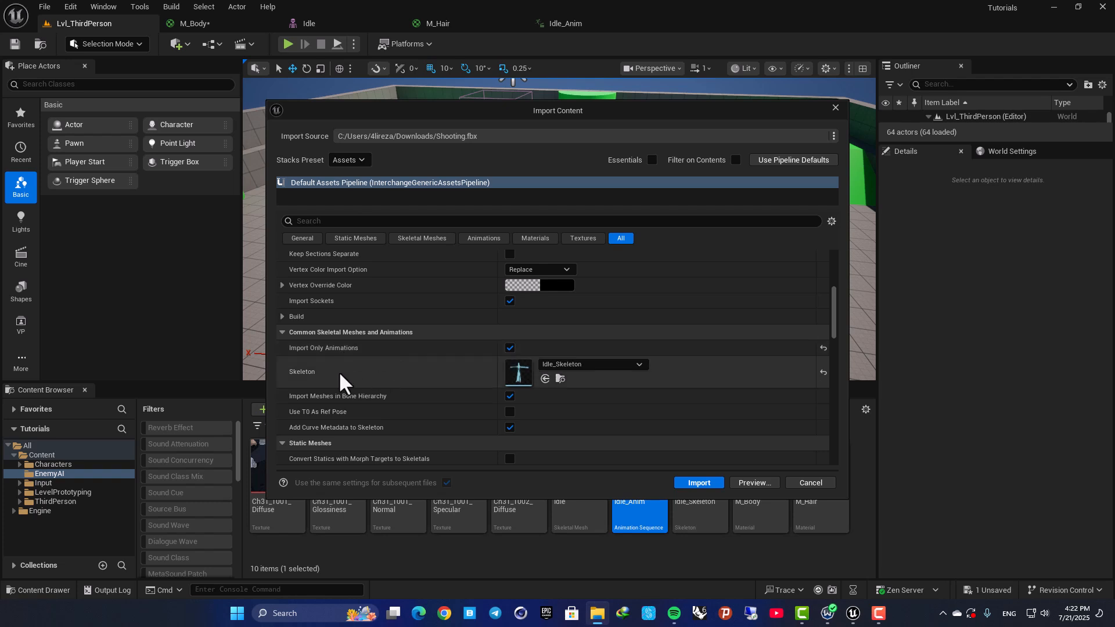
left_click(570, 364)
left_click(570, 364)
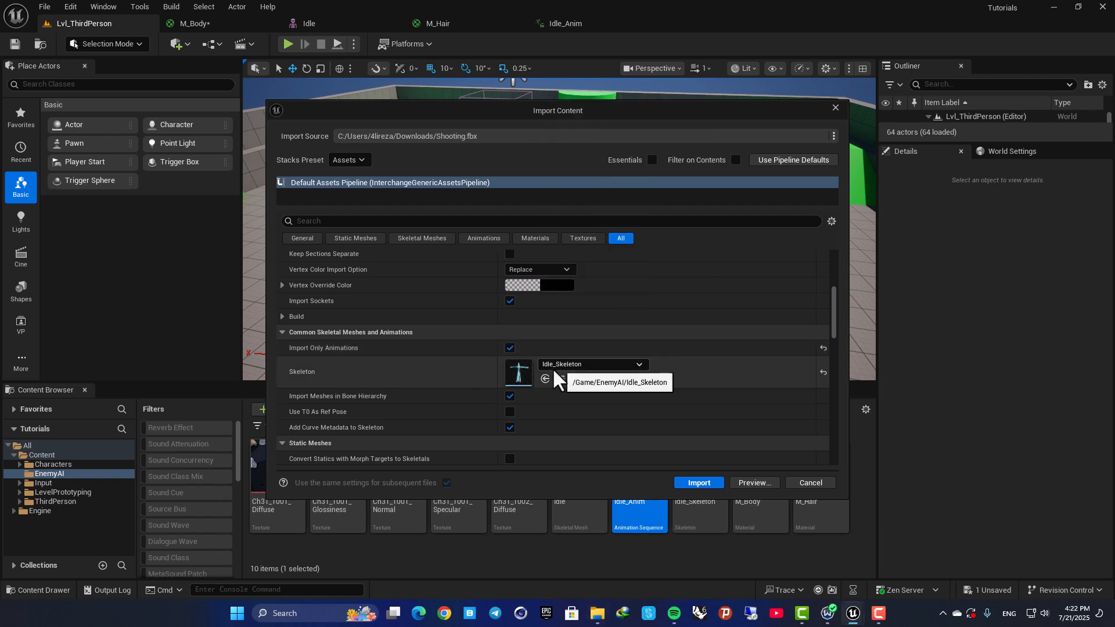
left_click(556, 364)
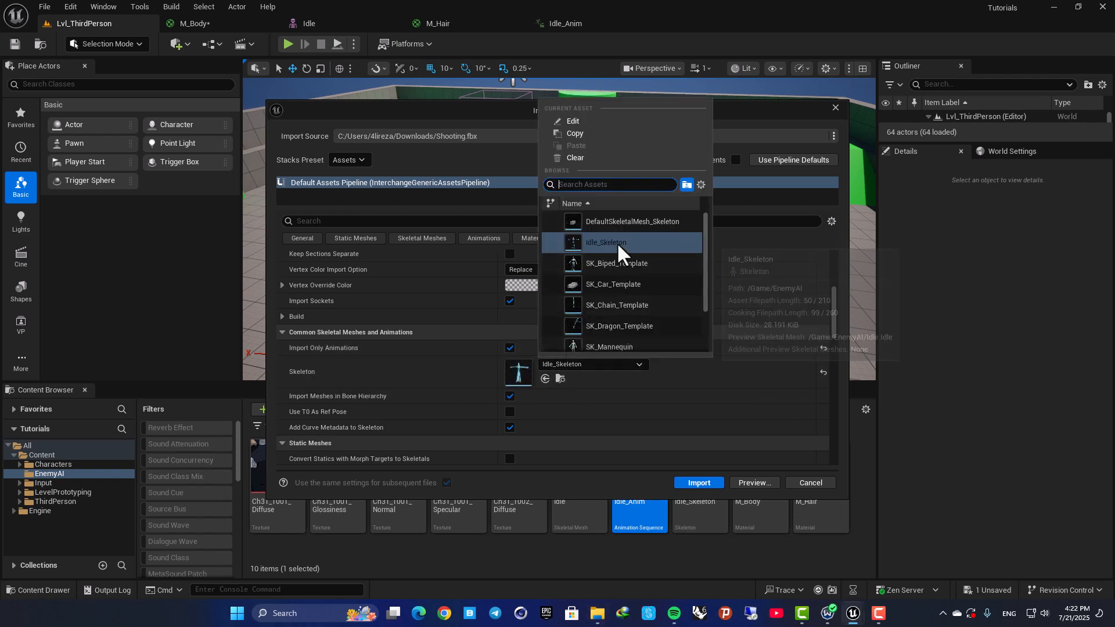
left_click(702, 481)
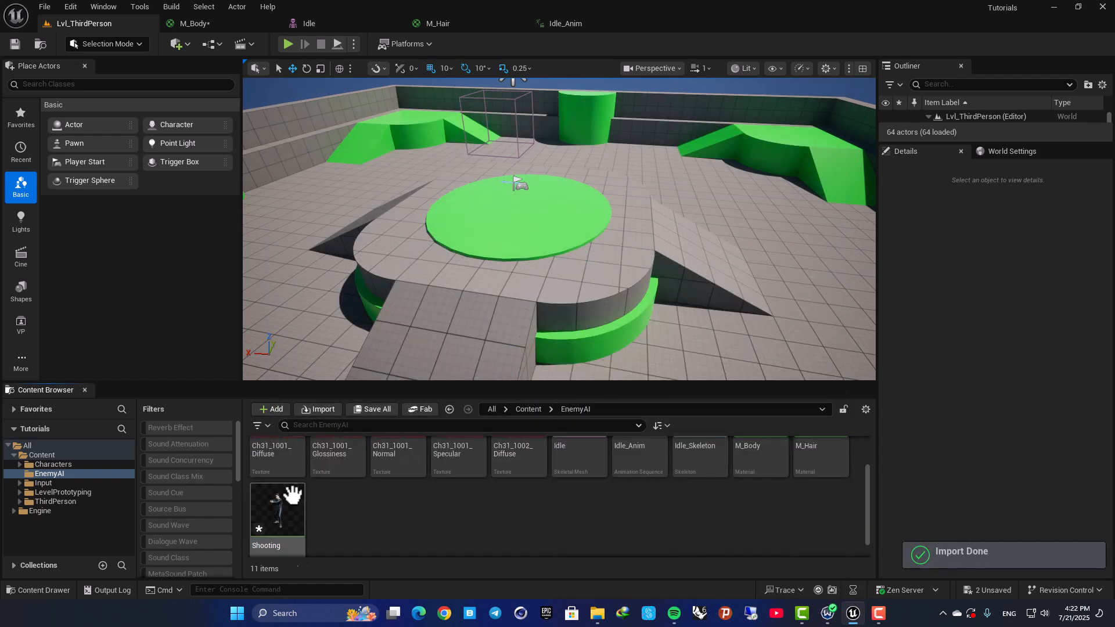
double_click(287, 493)
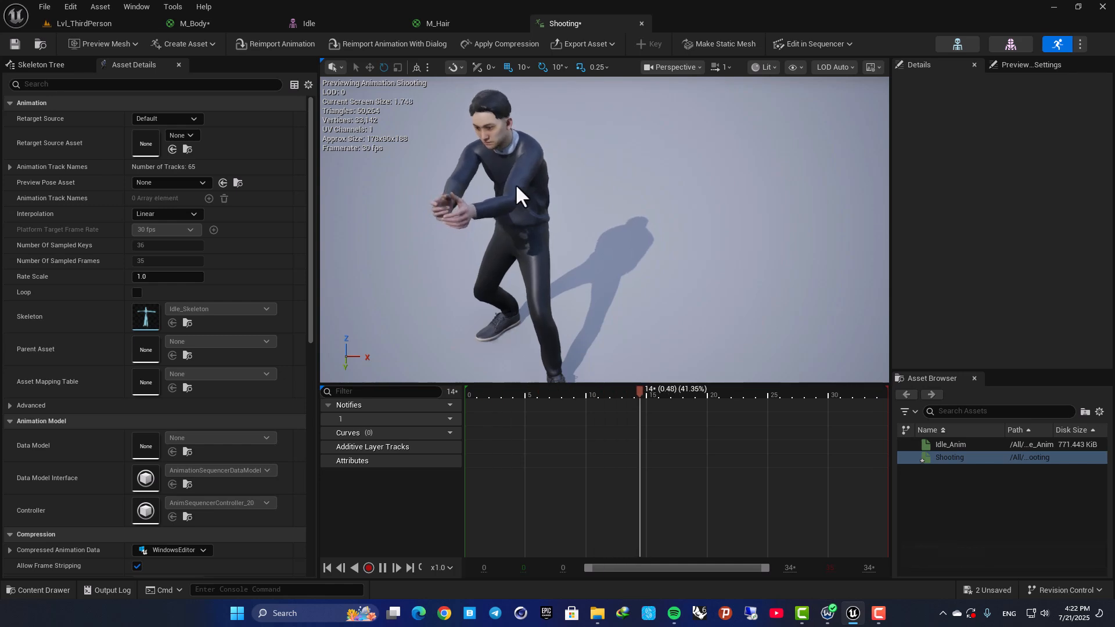
left_click(81, 20)
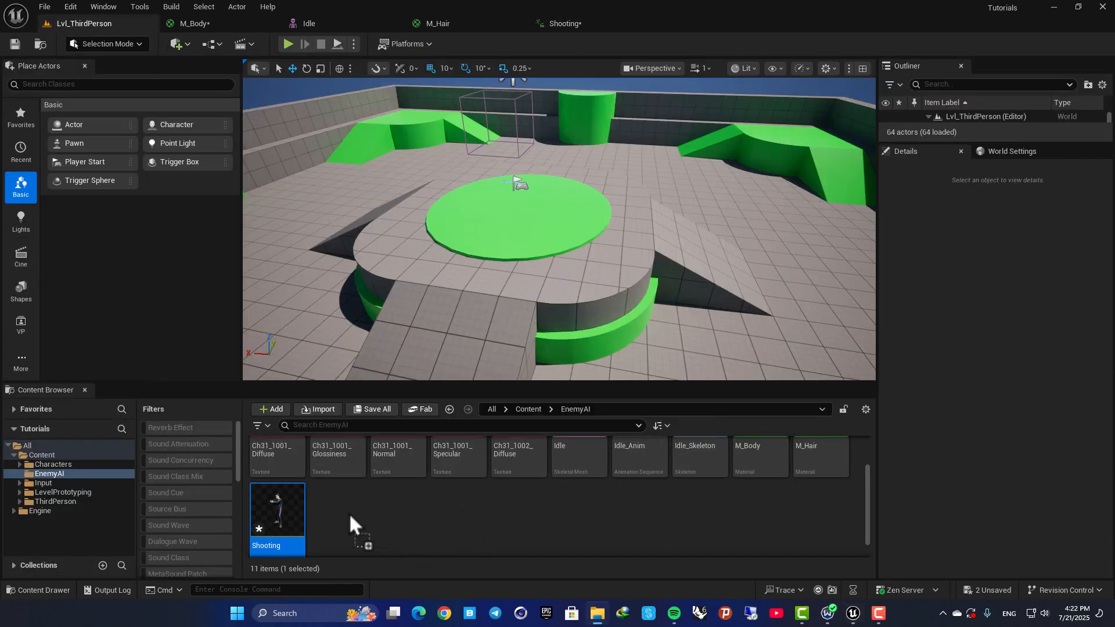
Import Standard Run.fbx from the Downloads folder into EnemyAI with the same import settings and open the resulting animation.
left_click_drag(1114, 313, 728, 147)
left_click_drag(762, 266, 388, 493)
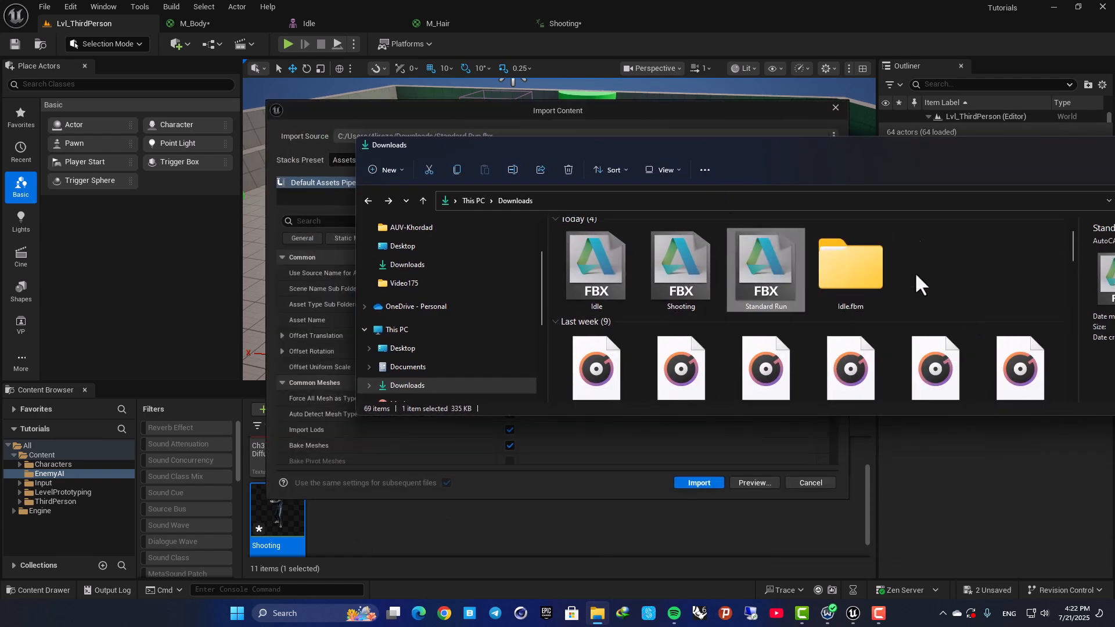
left_click(699, 483)
double_click(347, 491)
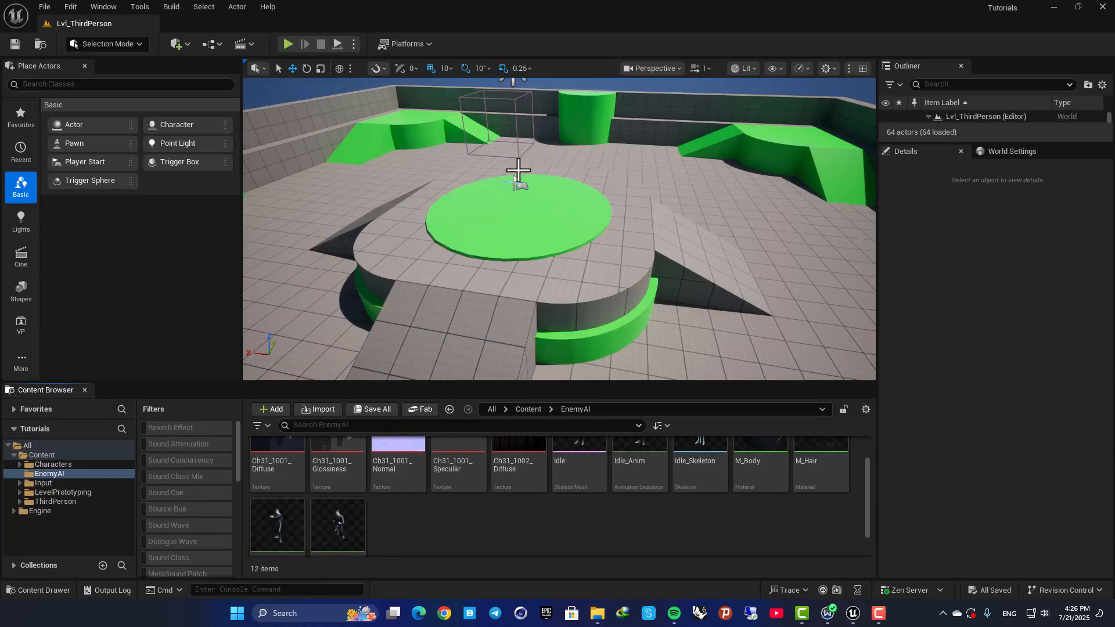
scroll(437, 517, "down", 1)
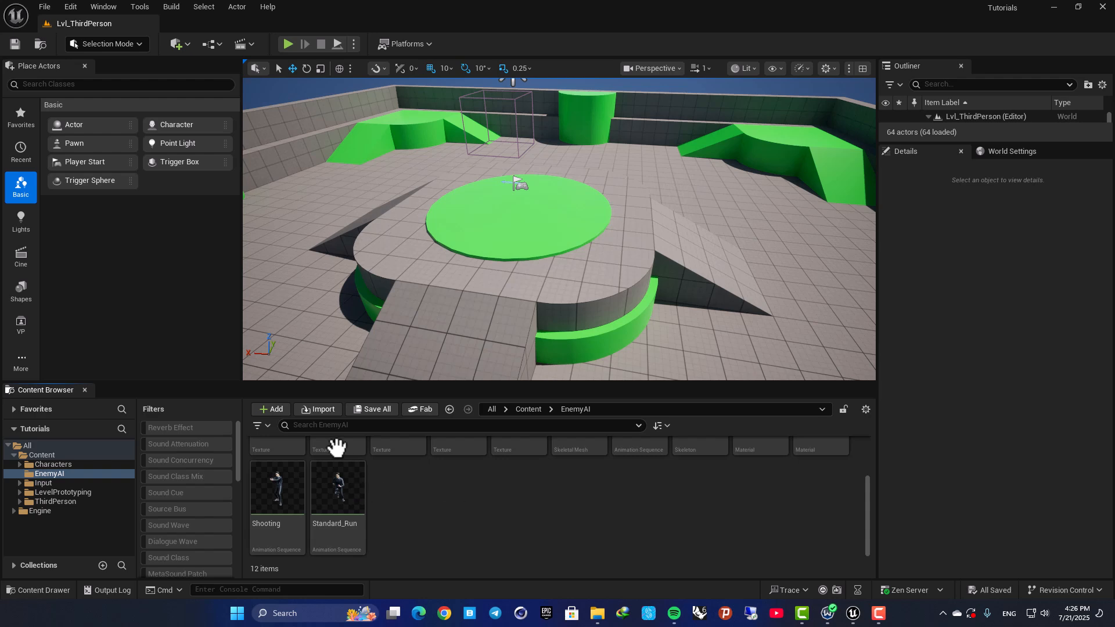
Open the Fab marketplace, search for "mask", and limit the results to free products.
left_click(414, 409)
left_click(212, 46)
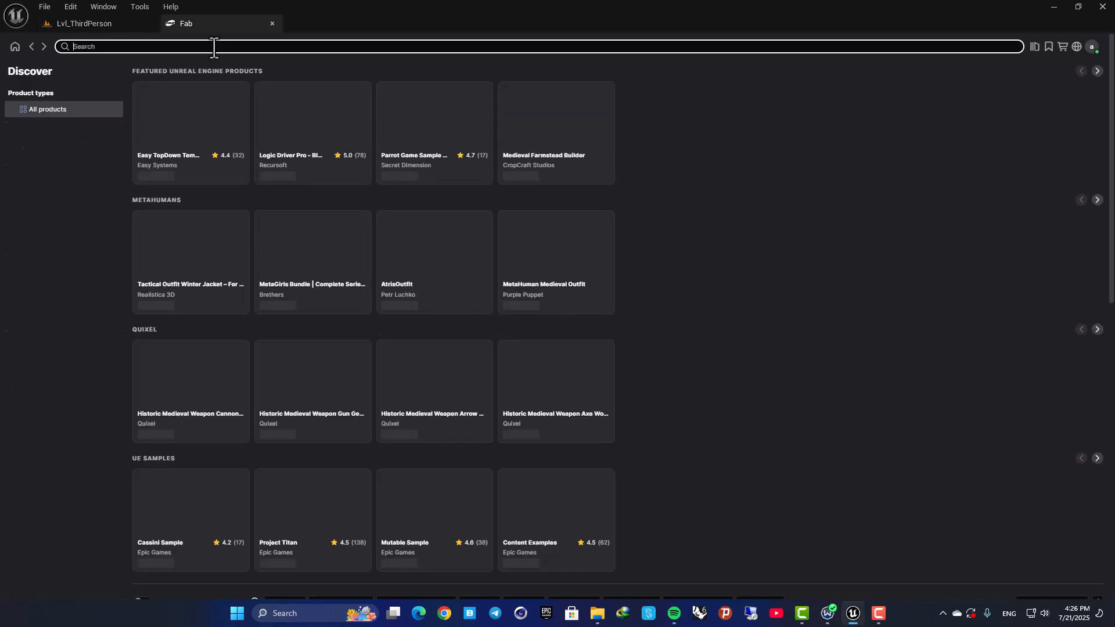
type("mask")
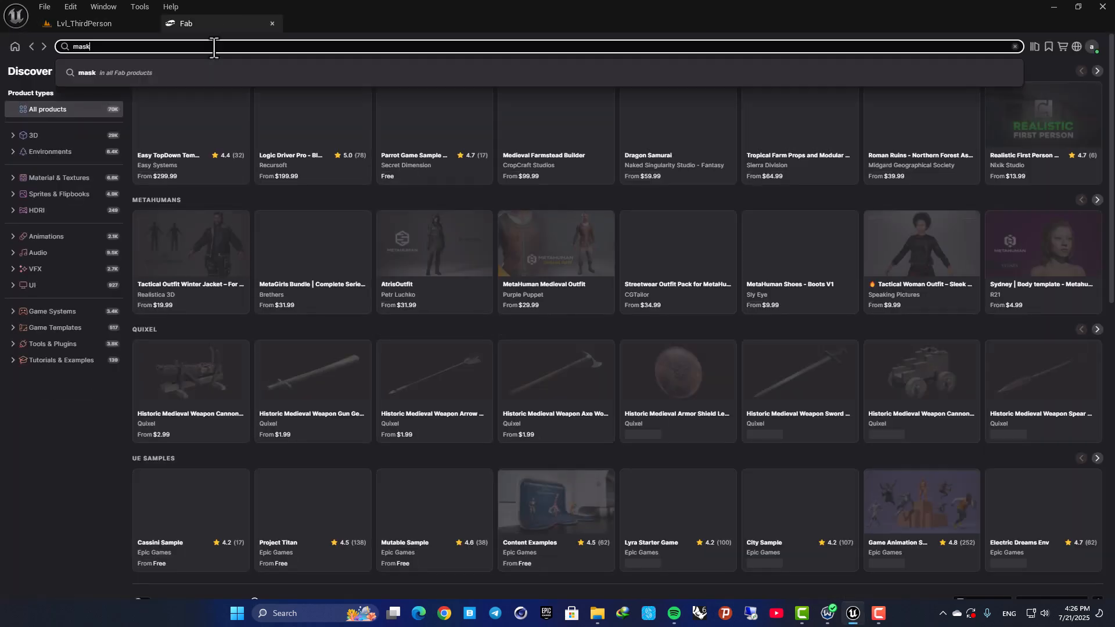
key("Return")
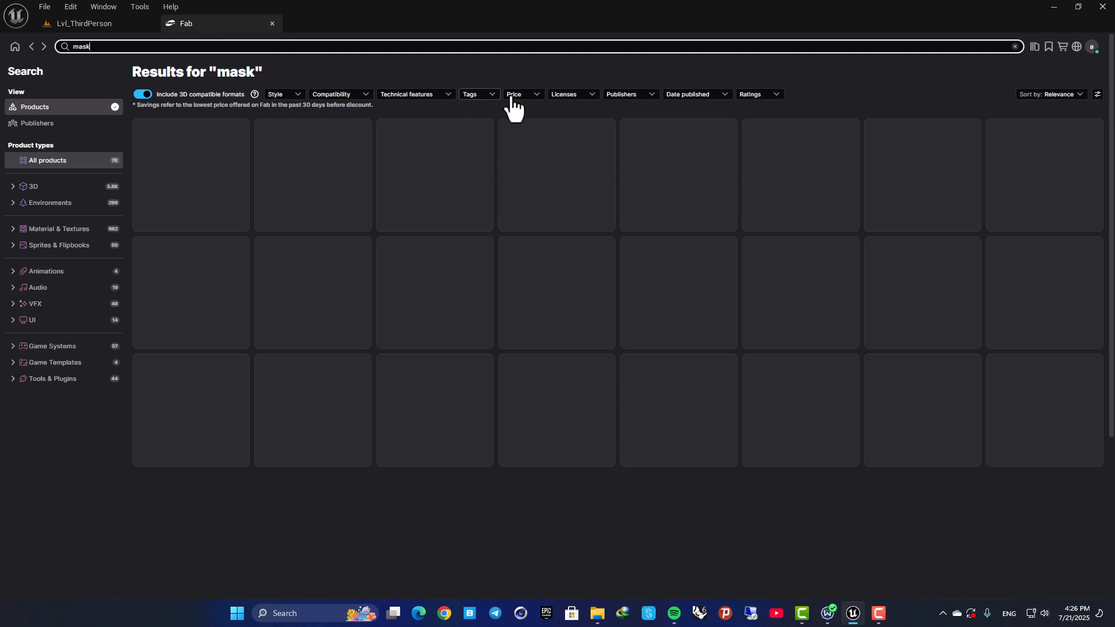
left_click(513, 94)
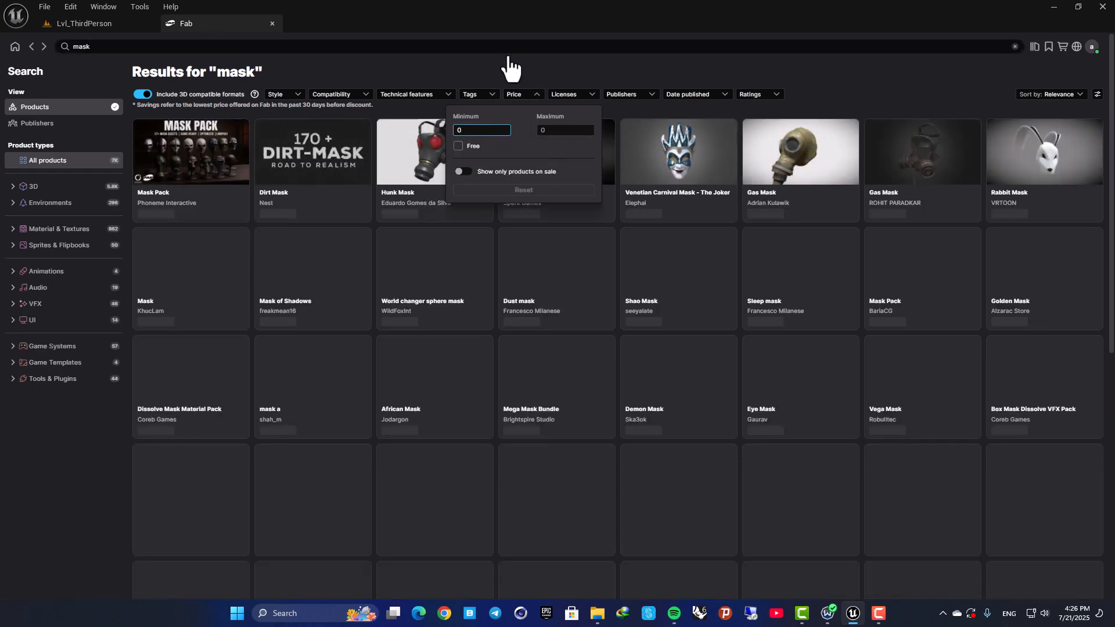
left_click(459, 146)
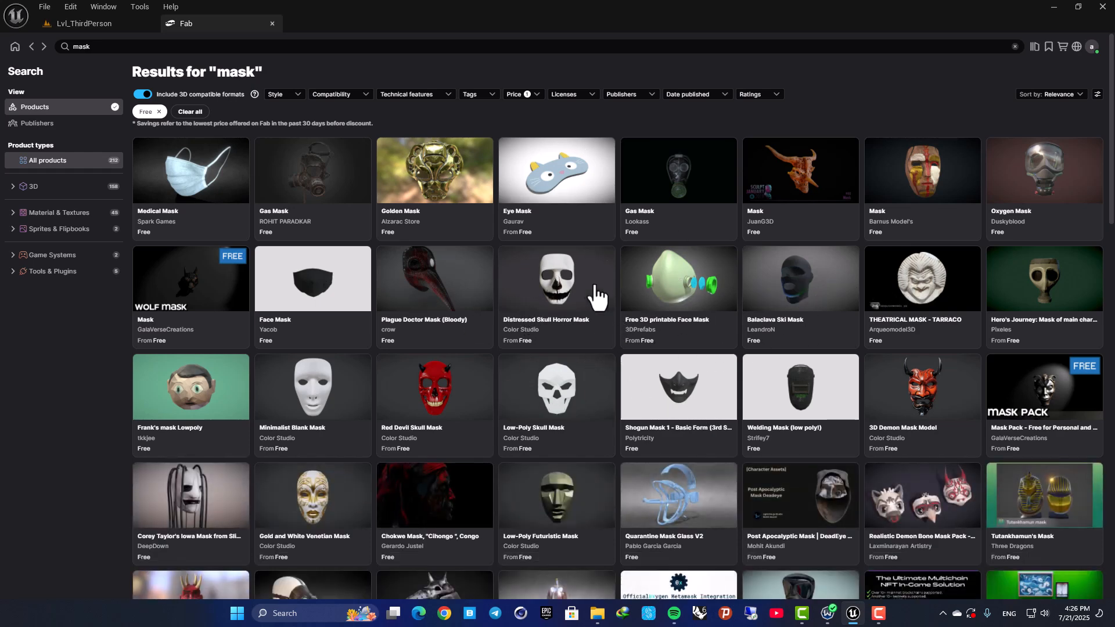
Open the Distressed Skull Horror Mask product, add it to the project, and return to the search results.
left_click(584, 282)
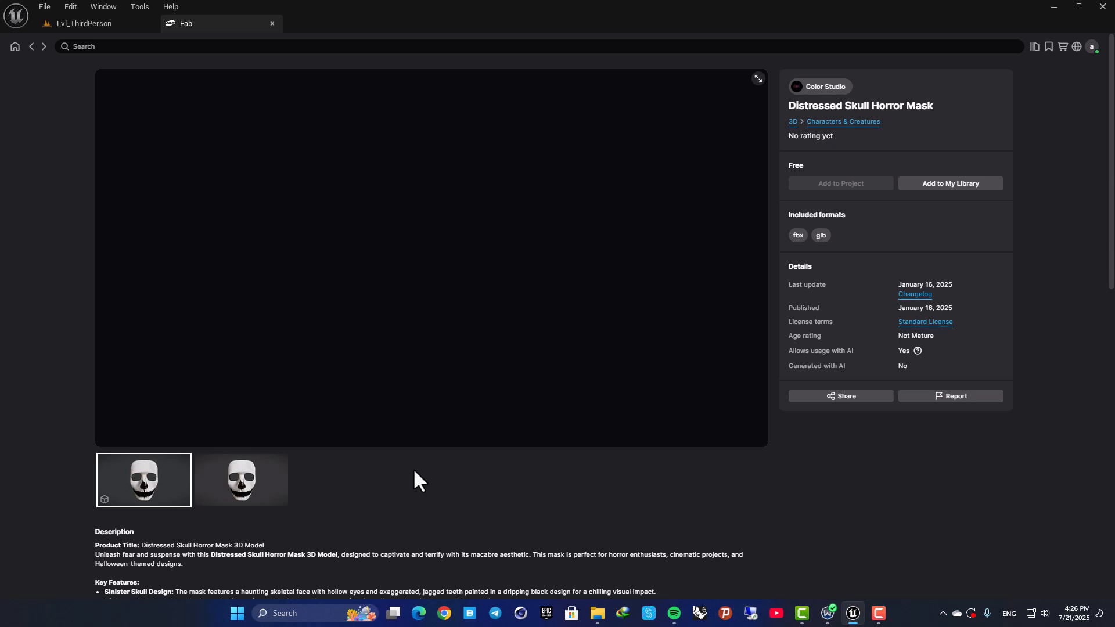
scroll(416, 480, "down", 2)
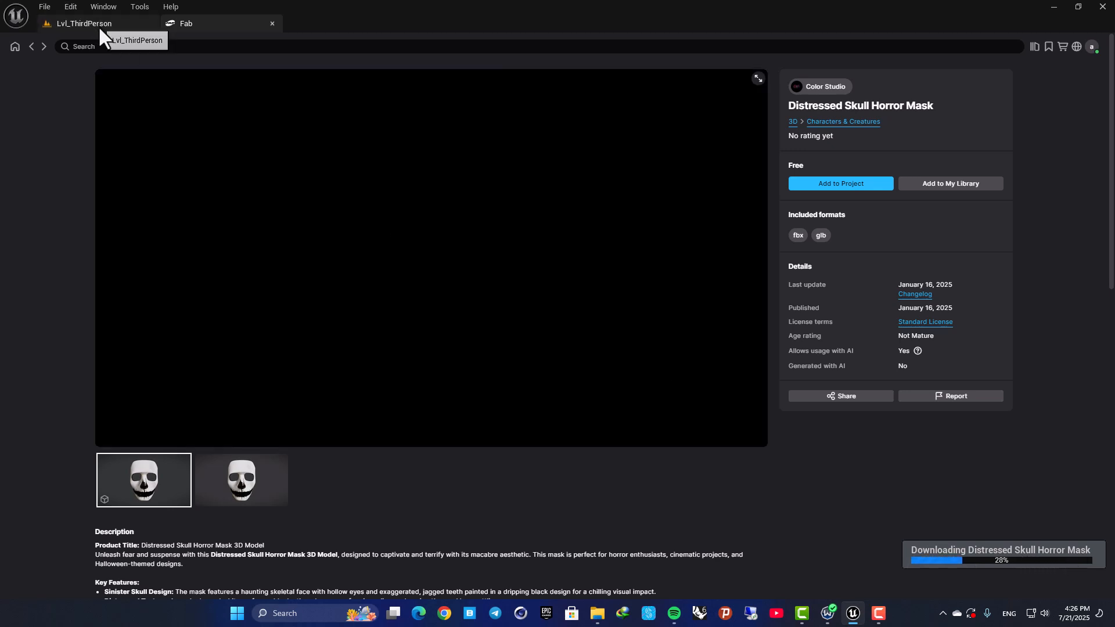
left_click(30, 47)
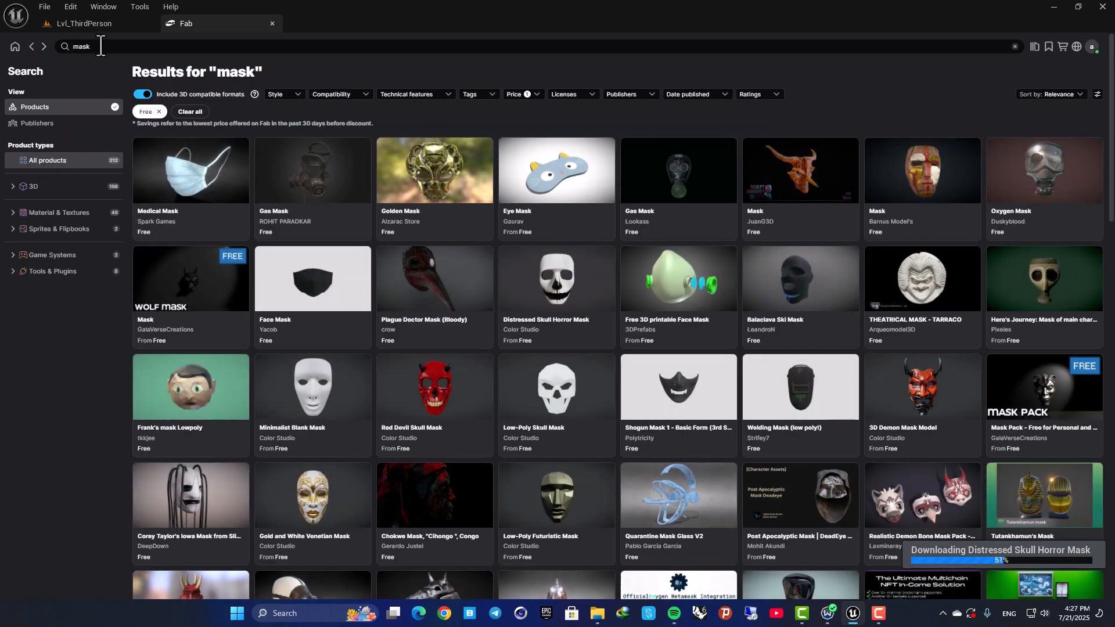
Search Fab for "pistol" and check that the Free price filter is enabled.
left_click(100, 45)
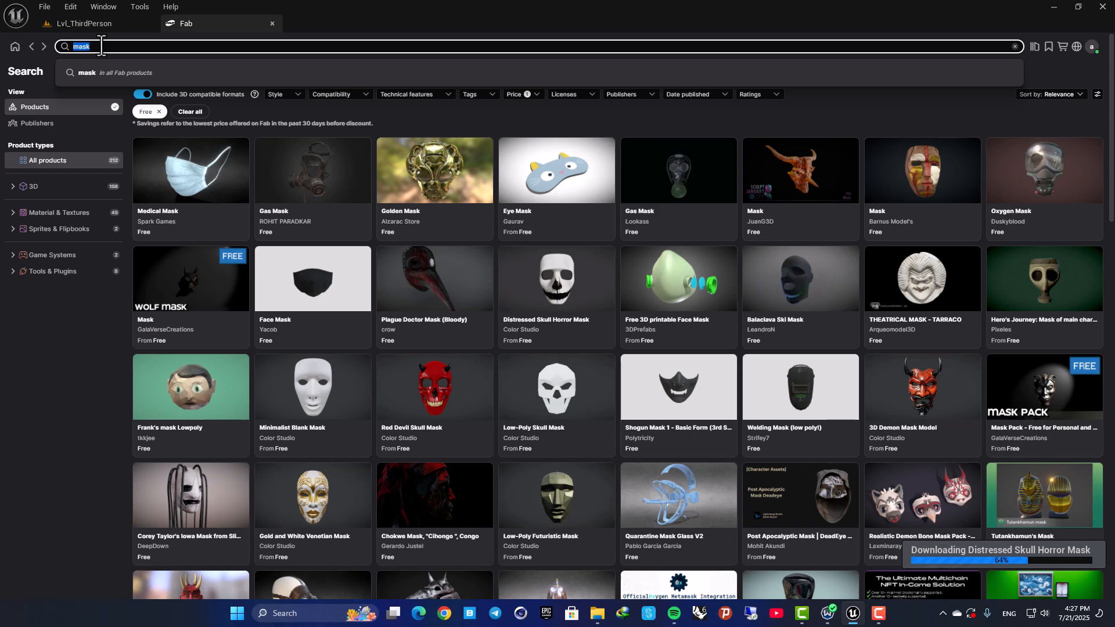
key("Return")
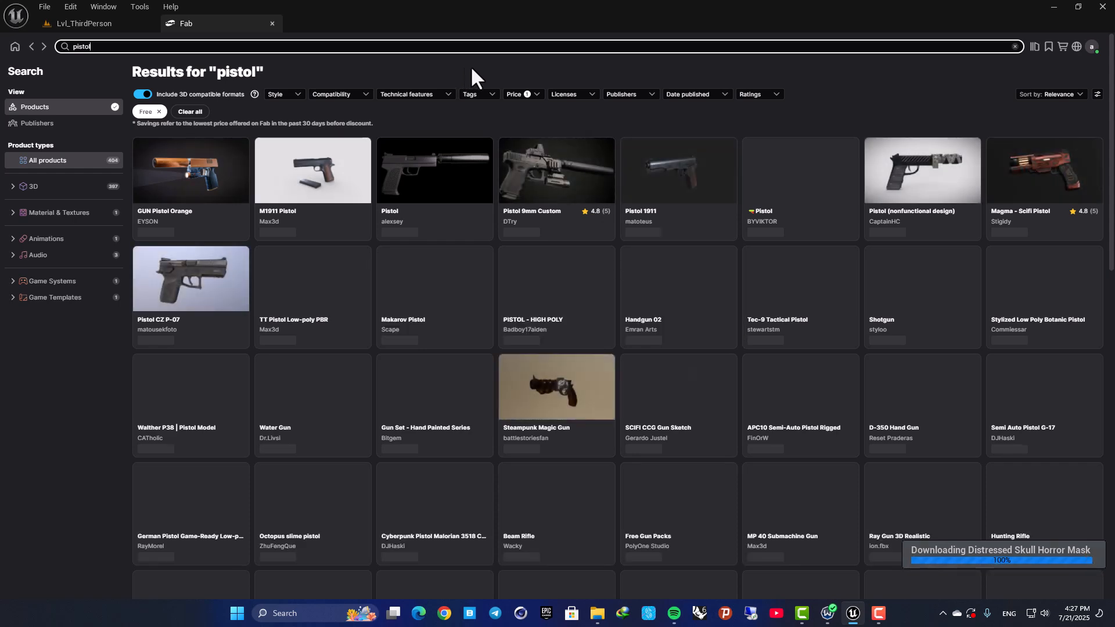
left_click(535, 98)
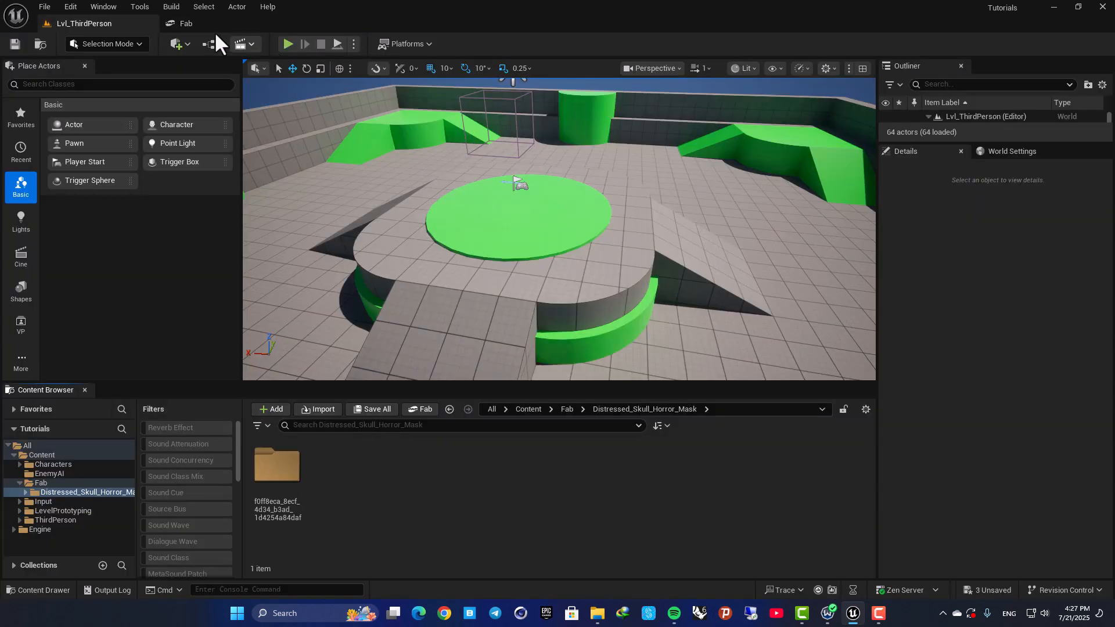
left_click(191, 24)
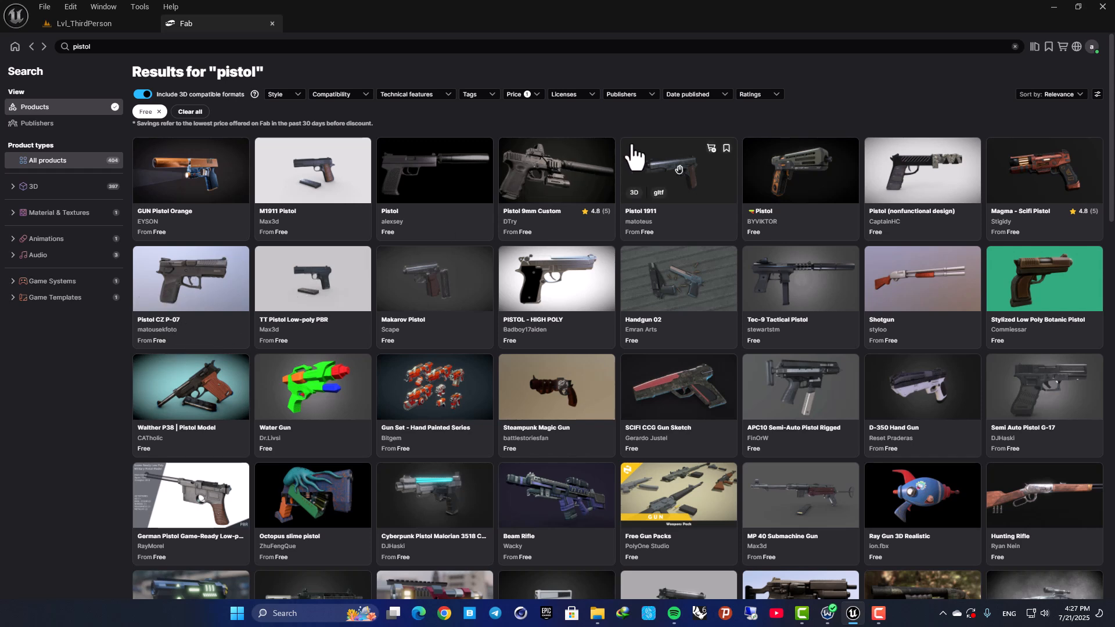
Open the Pistol CZ P-07 product, choose the free Personal license, and add it to the project.
left_click(212, 292)
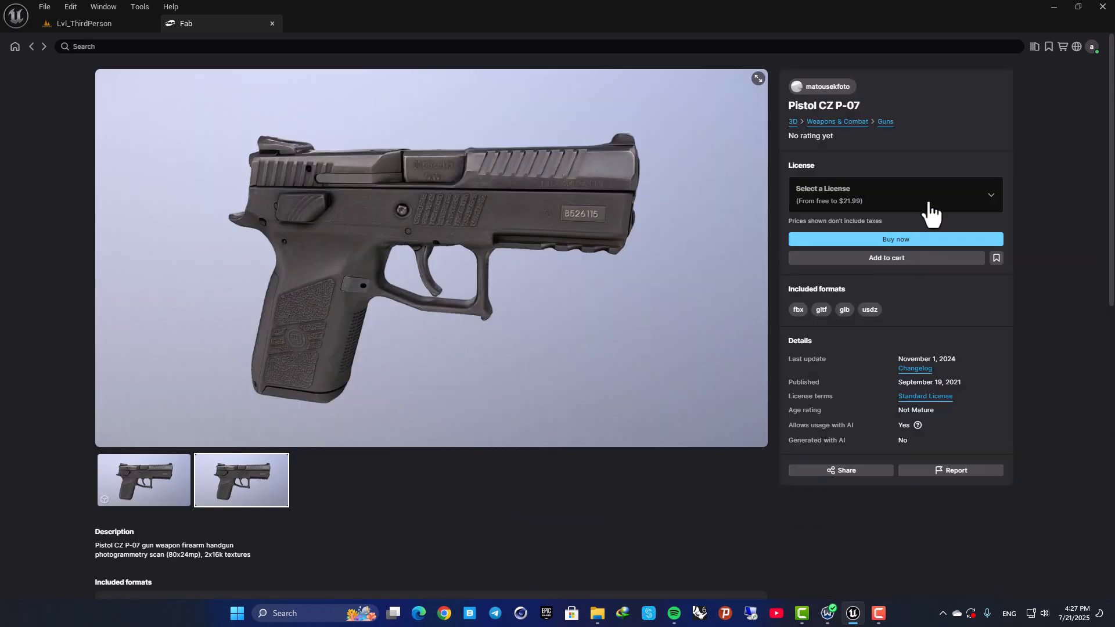
left_click(922, 203)
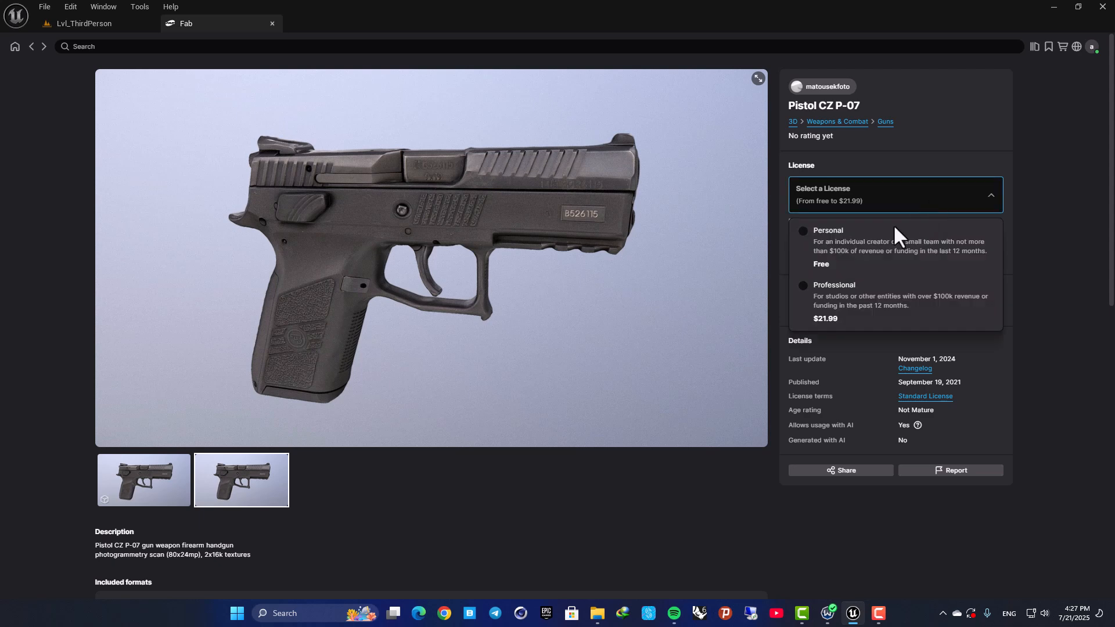
left_click(819, 236)
left_click(828, 245)
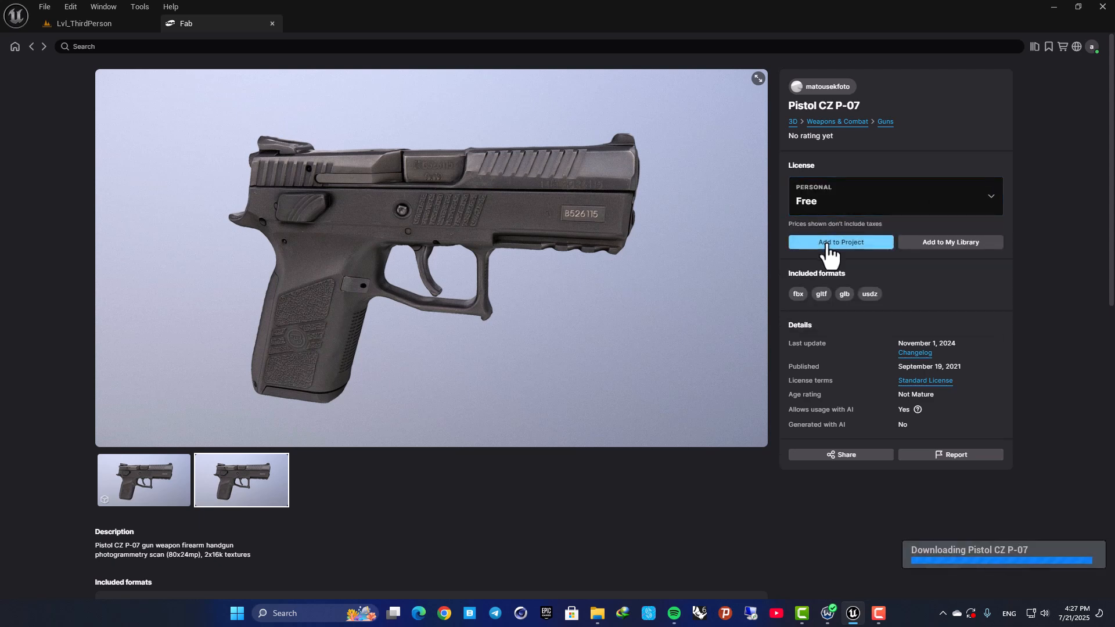
Return to the level, open the skull mask's static mesh from its Distressed_Skull_Horror_Mask folder to inspect it, and close it.
left_click(97, 24)
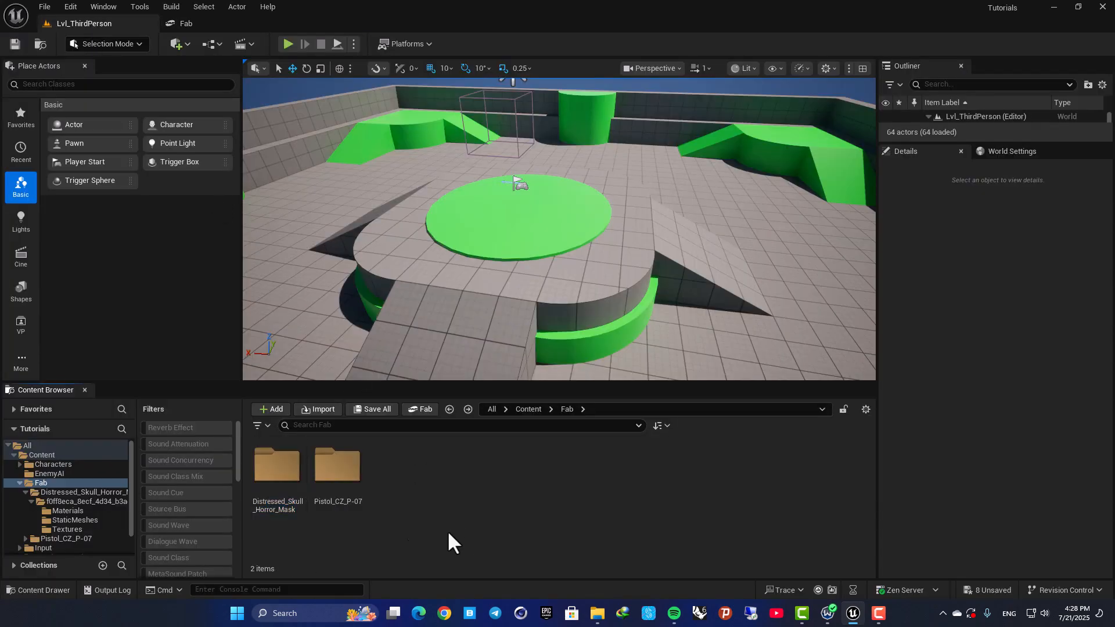
double_click(290, 471)
double_click(281, 472)
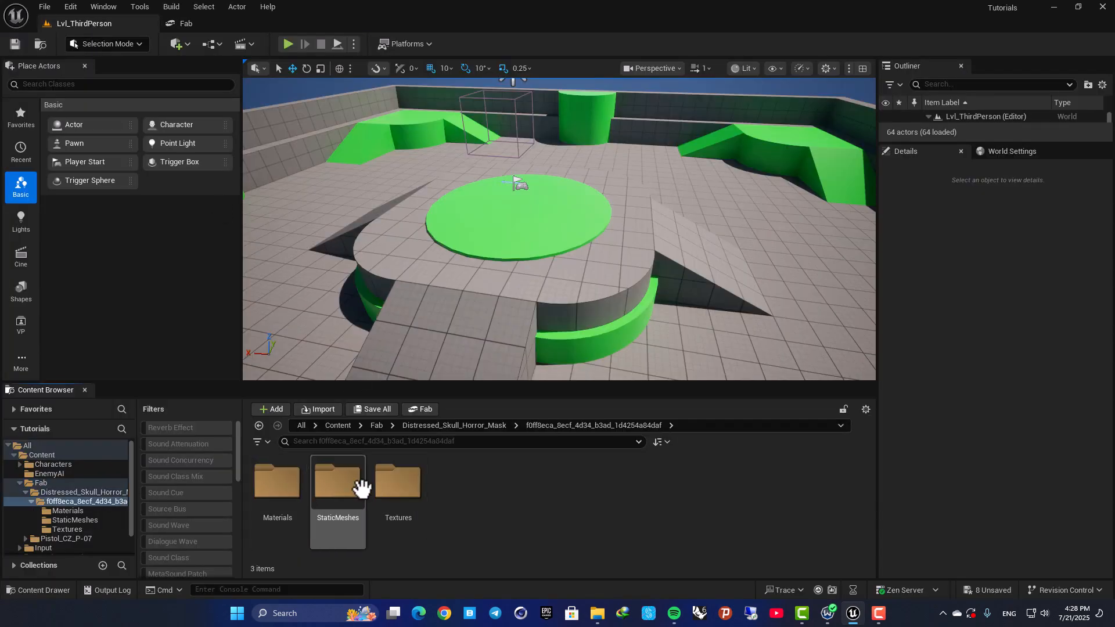
double_click(322, 474)
double_click(278, 482)
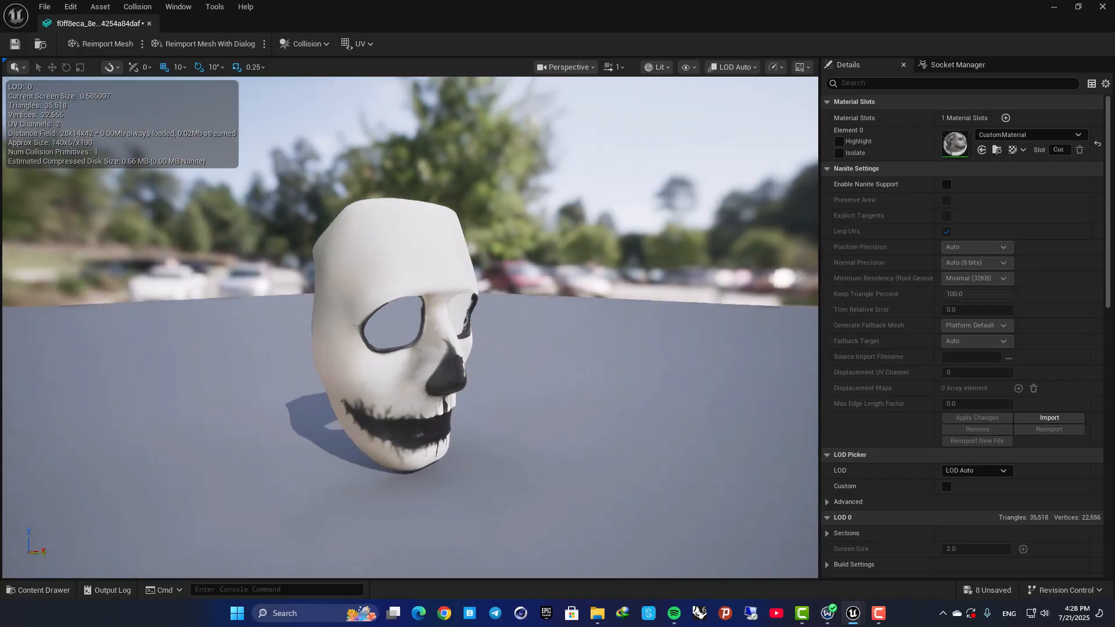
left_click(150, 24)
Go back to the Fab folder and open the pistol_cz_p_07 static mesh from the Pistol_CZ_P-07 StaticMeshes folder.
left_click(389, 499)
key("alt+Left")
key("alt+Left")
key("alt+Left")
double_click(341, 471)
double_click(284, 463)
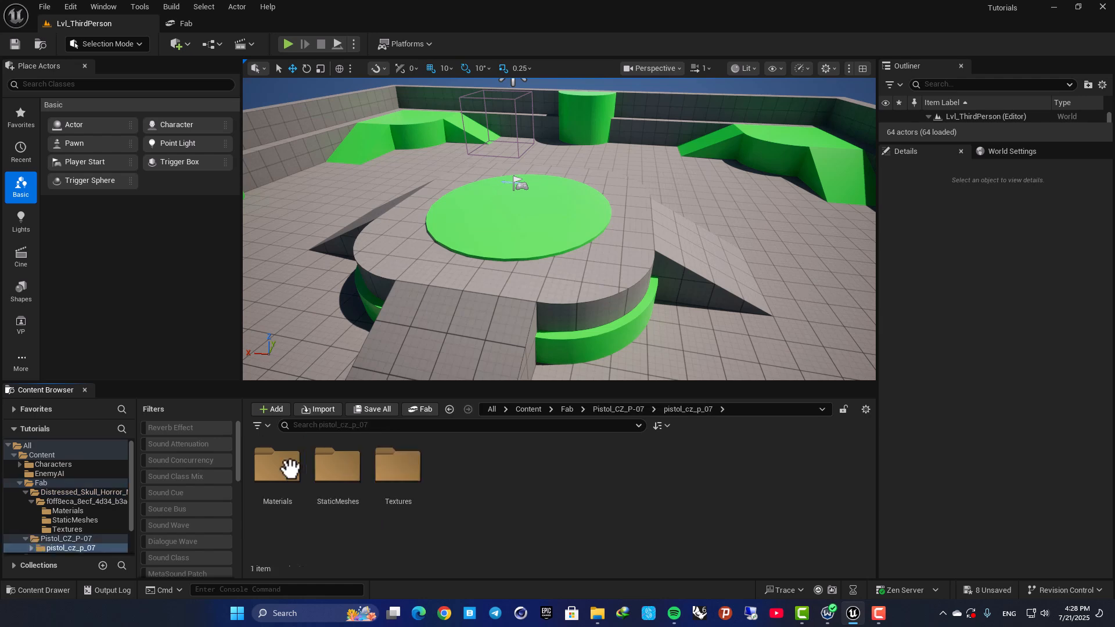
double_click(313, 462)
double_click(293, 470)
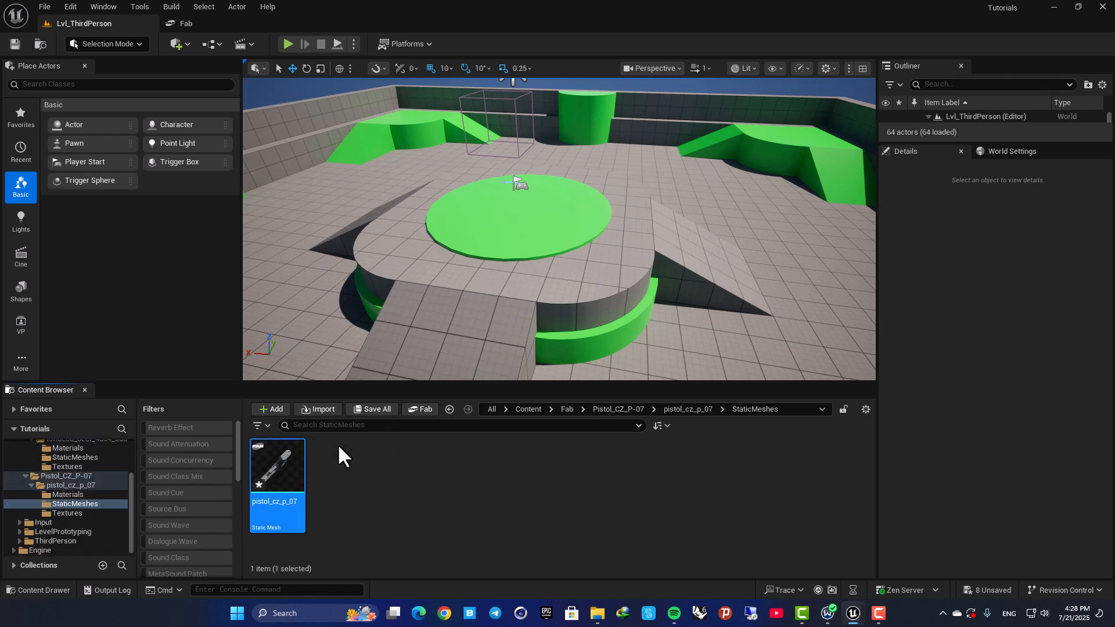
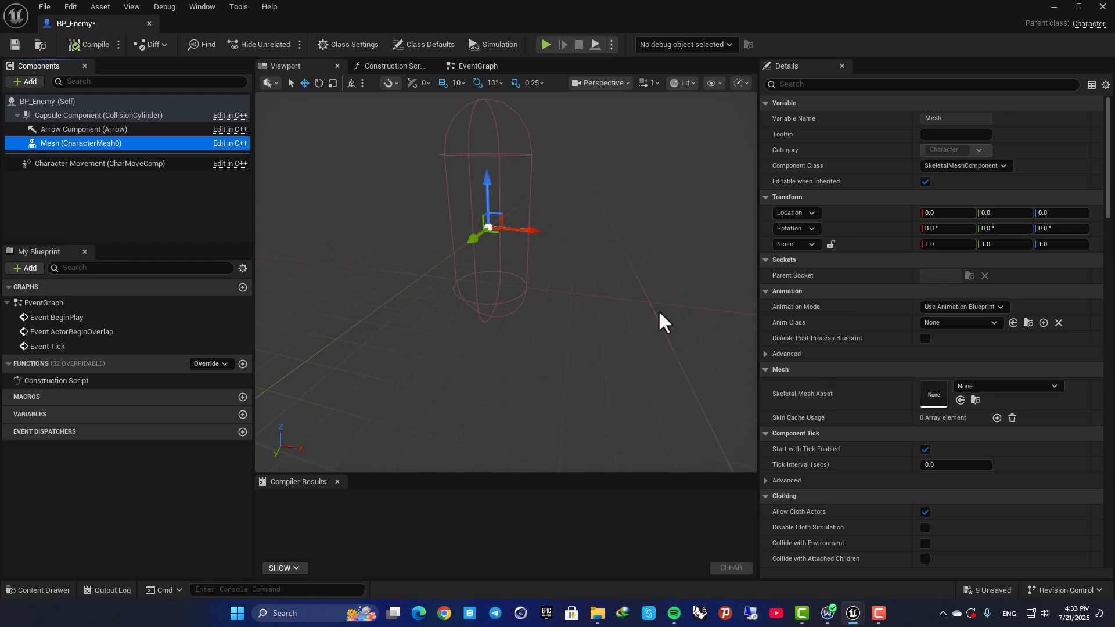
Assign the Idle skeletal mesh to BP_Enemy's Mesh component, lower it to Z -80 in the capsule, and compile.
key("ctrl+space")
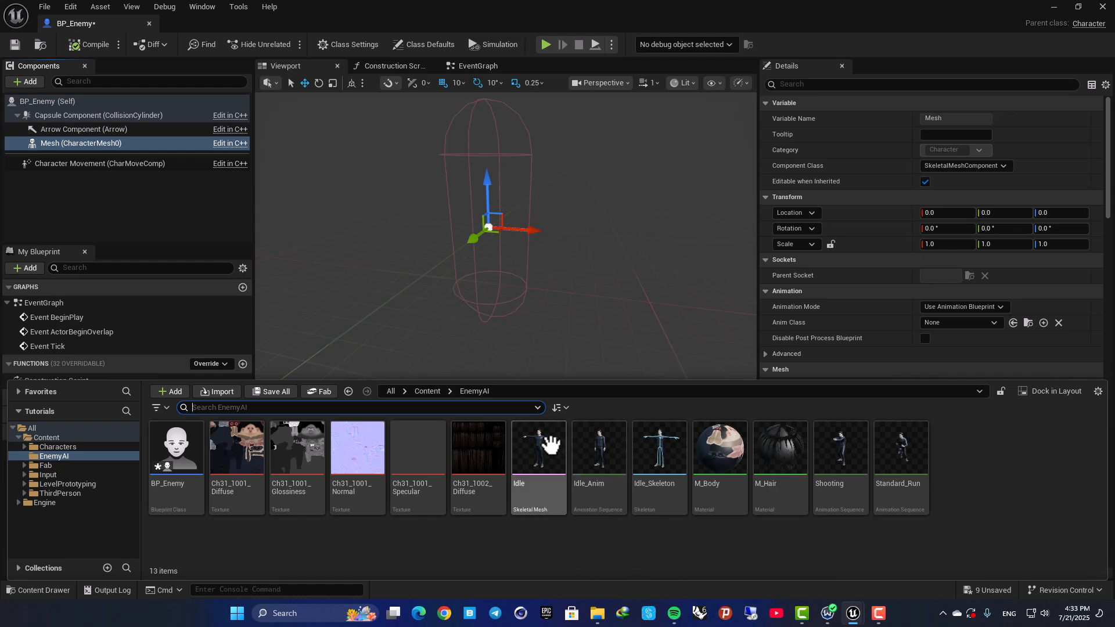
left_click_drag(540, 462, 940, 381)
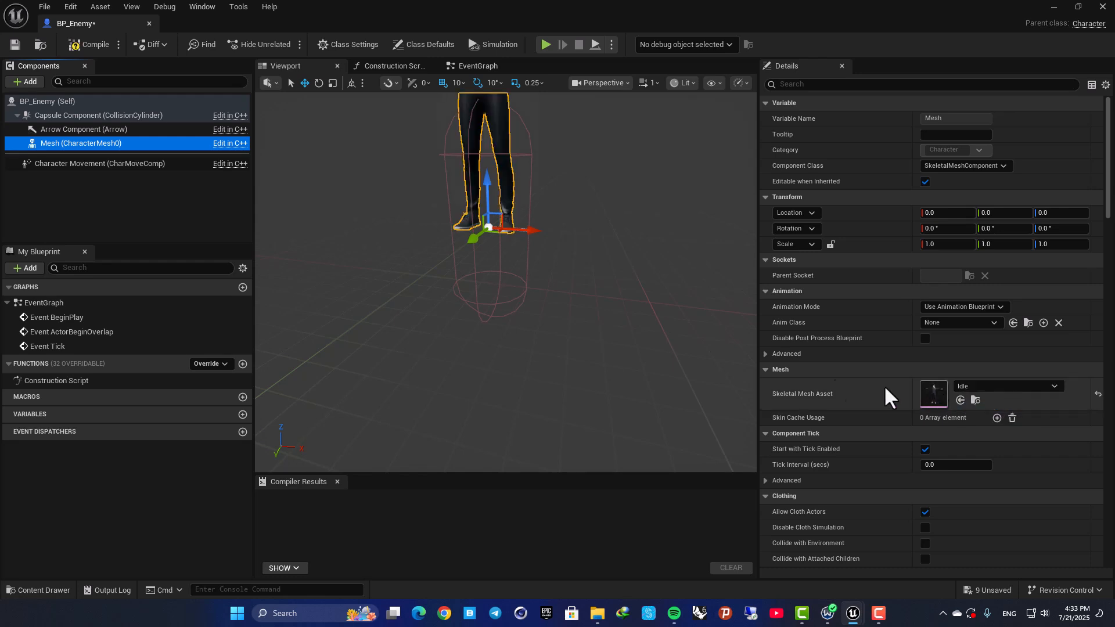
right_click_drag(506, 282, 531, 284)
left_click_drag(490, 267, 489, 331)
key("q")
right_click_drag(488, 338, 475, 227)
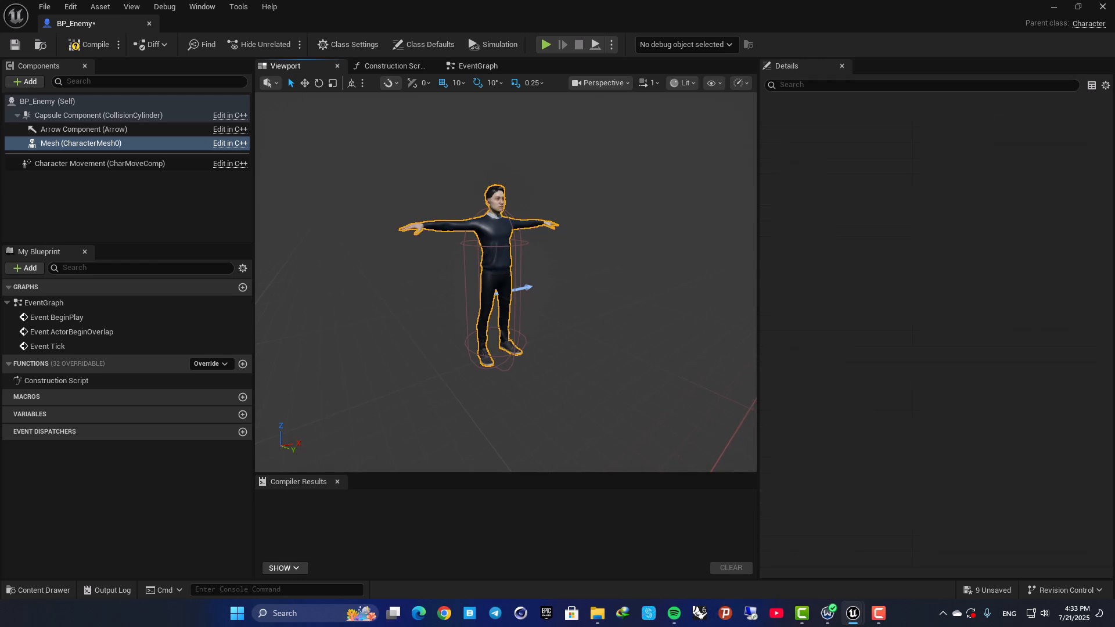
scroll(488, 268, "up", 5)
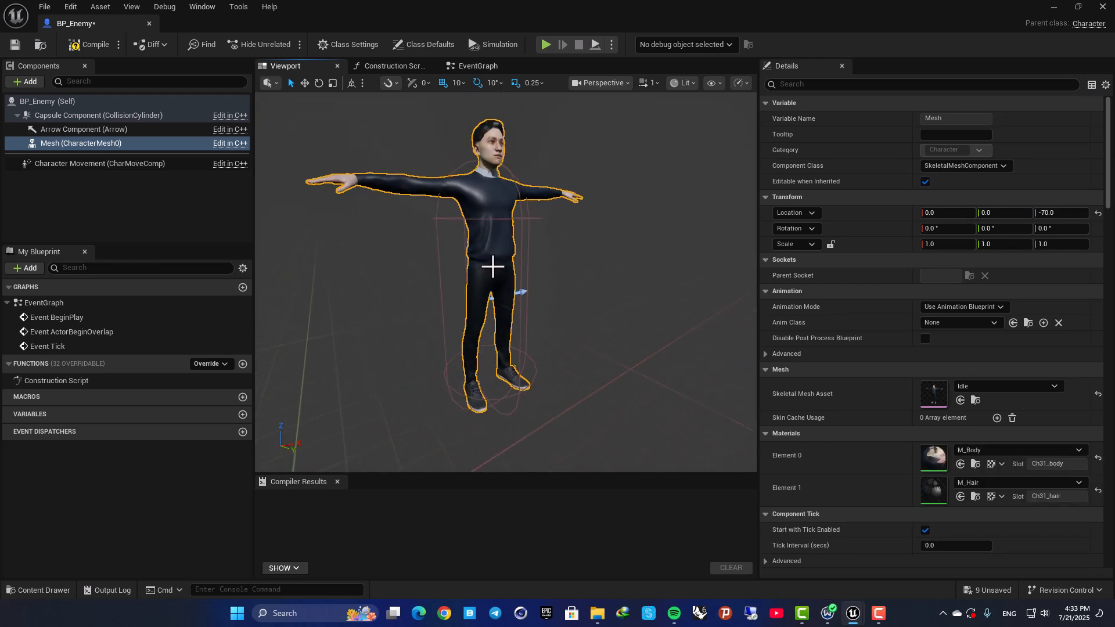
left_click_drag(490, 354, 491, 358)
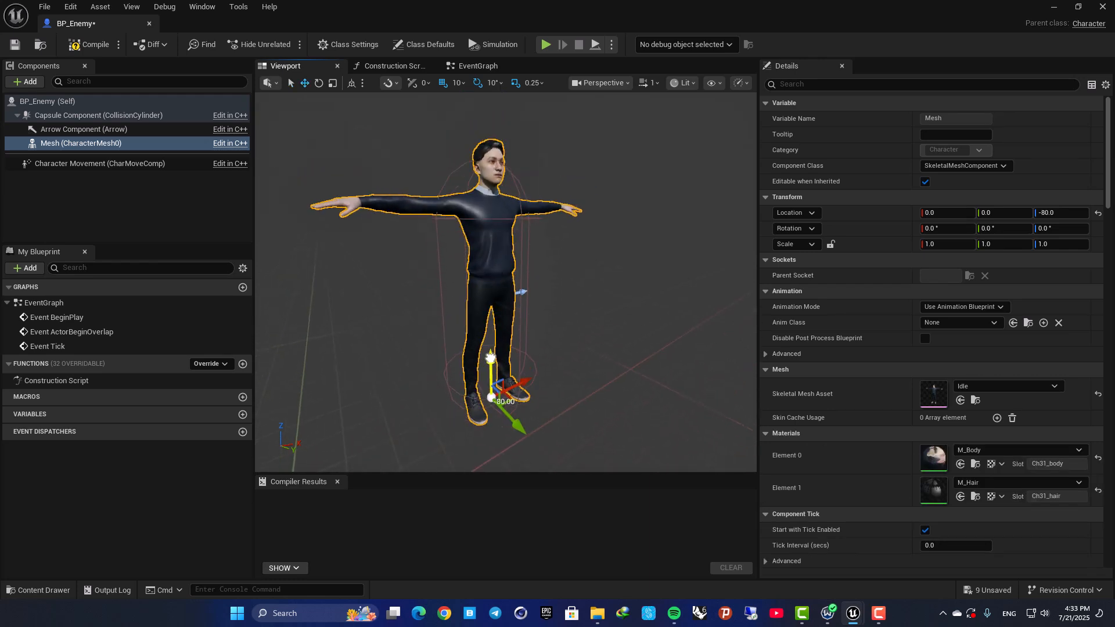
right_click_drag(581, 318, 531, 323)
left_click_drag(531, 322, 559, 276, "alt")
left_click_drag(406, 237, 450, 254, "alt")
left_click(88, 46)
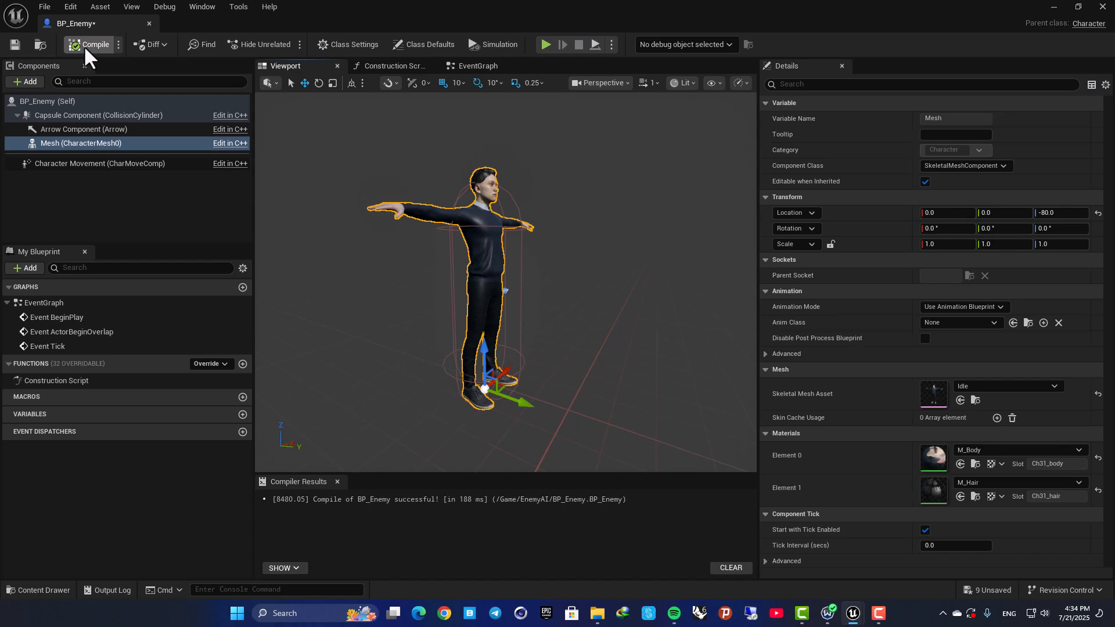
Set the mesh's Animation Mode to Use Animation Asset with Idle_Anim as the animation to play, and compile.
left_click(956, 307)
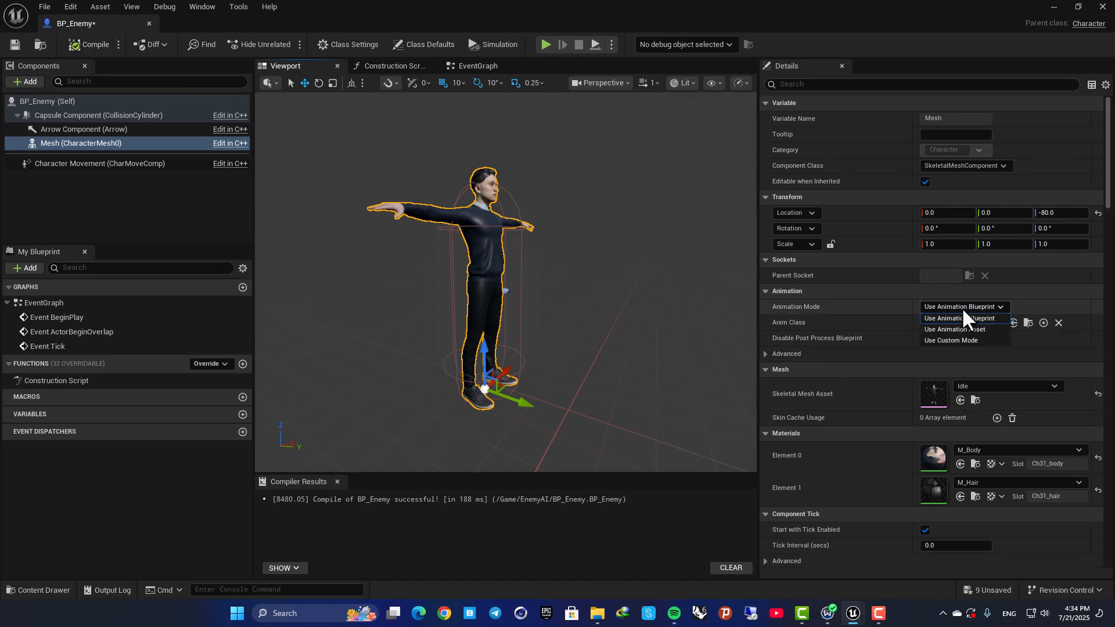
left_click(789, 306)
left_click(987, 329)
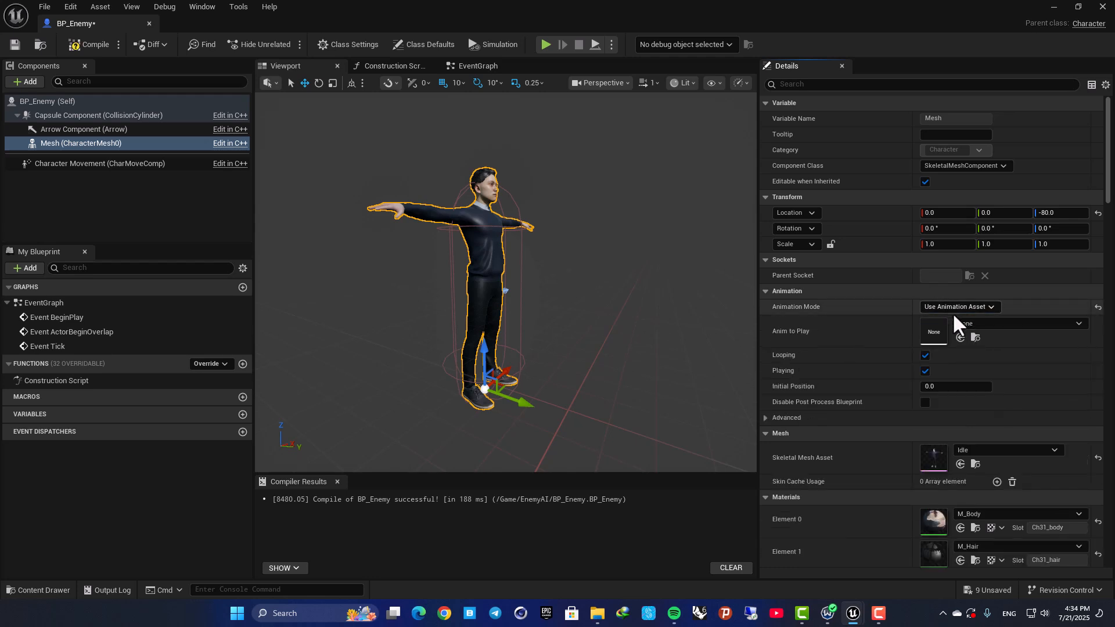
left_click(964, 320)
type("idle")
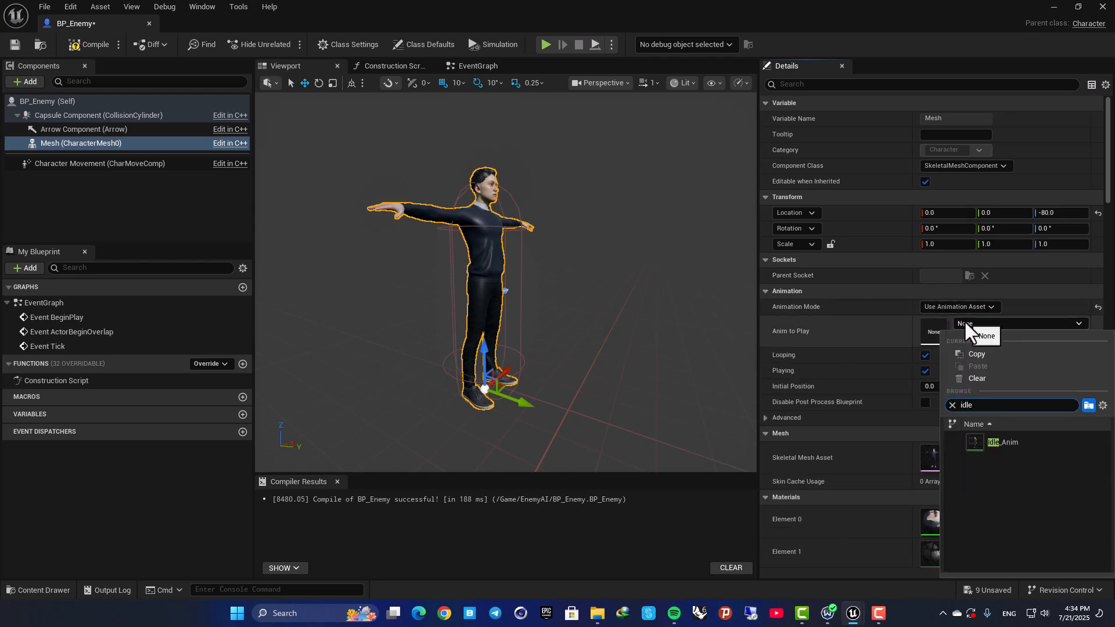
left_click(986, 445)
mouse_move(559, 258)
right_mouse_down()
mouse_move(468, 286)
mouse_move(552, 278)
right_mouse_up()
left_click(89, 44)
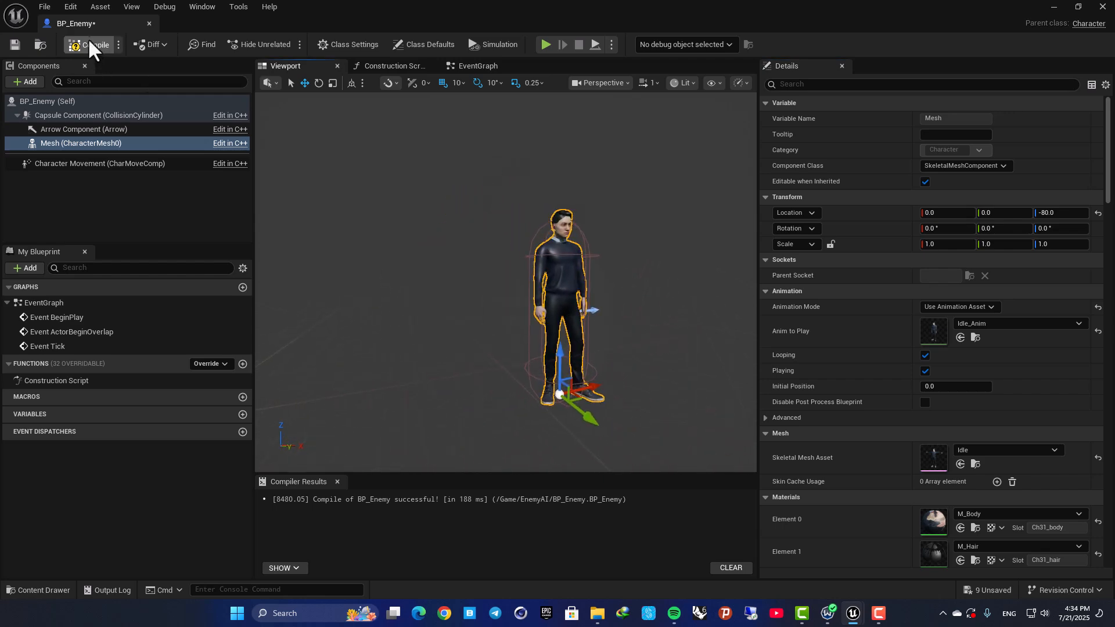
Return to Lvl_ThirdPerson and place a BP_Enemy from the EnemyAI folder on the floor near the ramp.
left_click_drag(90, 22, 118, 26)
left_click(117, 25)
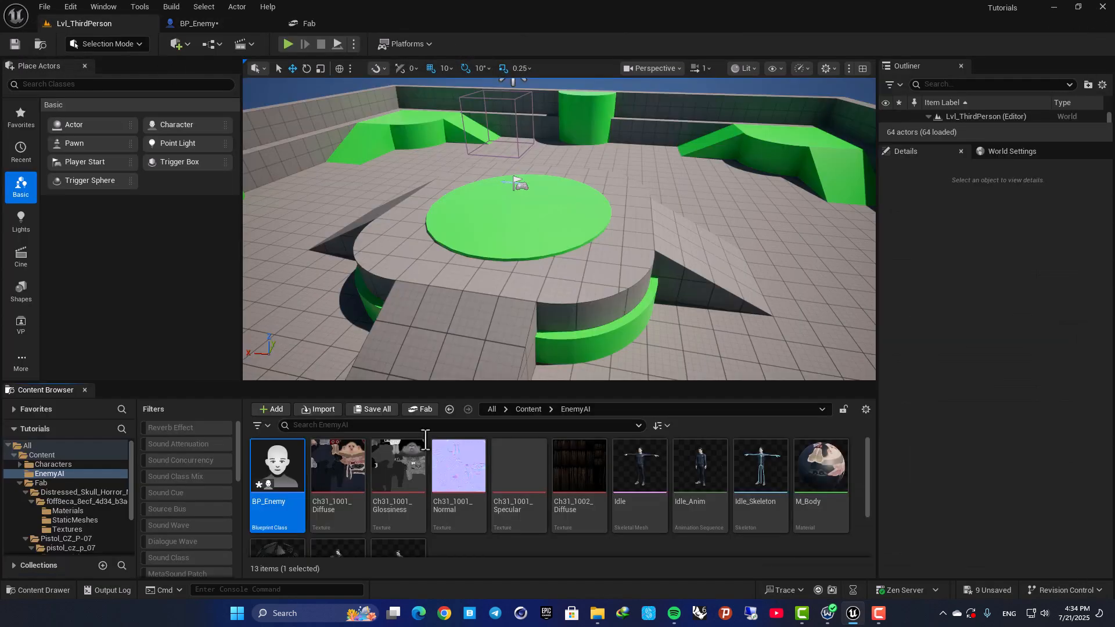
scroll(285, 459, "down", 1)
left_click_drag(295, 459, 814, 334)
right_click_drag(814, 334, 598, 340)
Play-test the level, run the player up to the enemy to check its idle animation, and stop.
left_click(553, 207)
key("w")
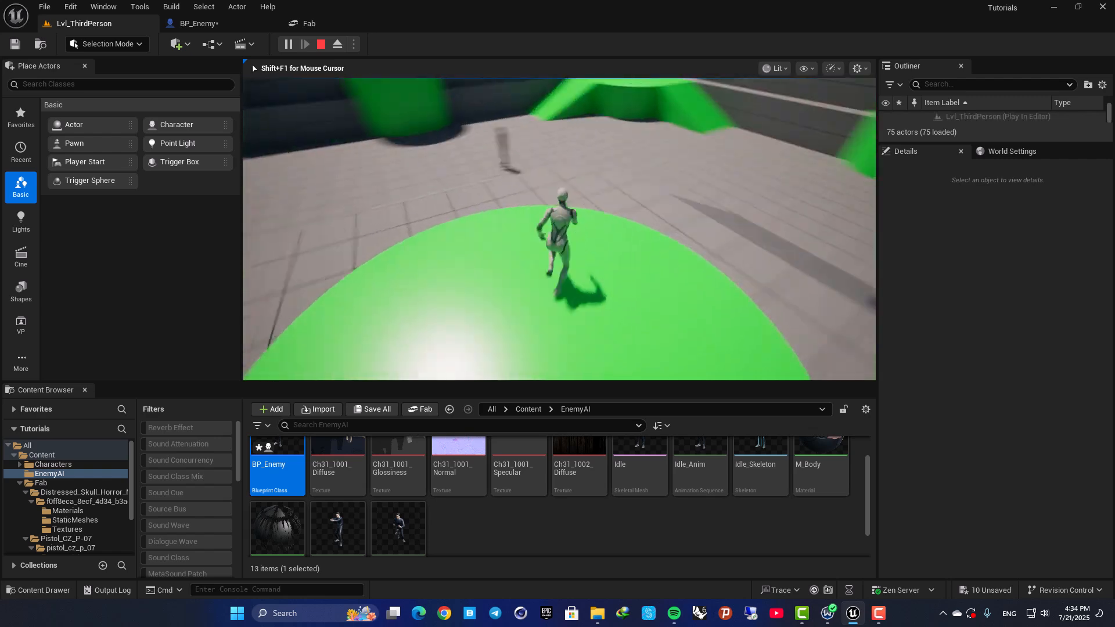
key("space")
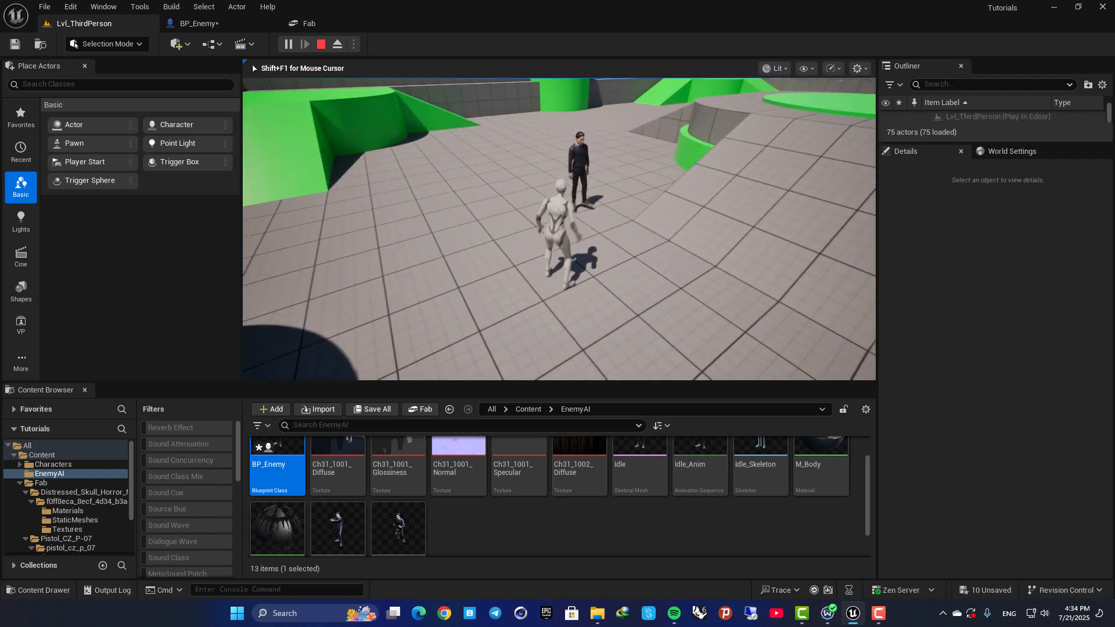
key("w")
key("w")
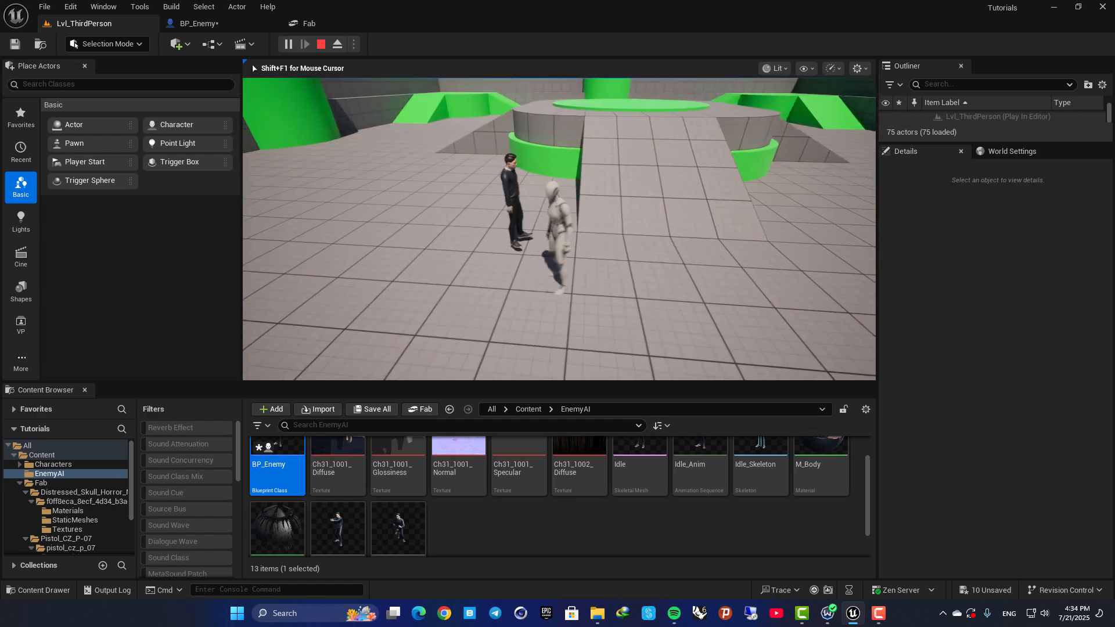
key("Escape")
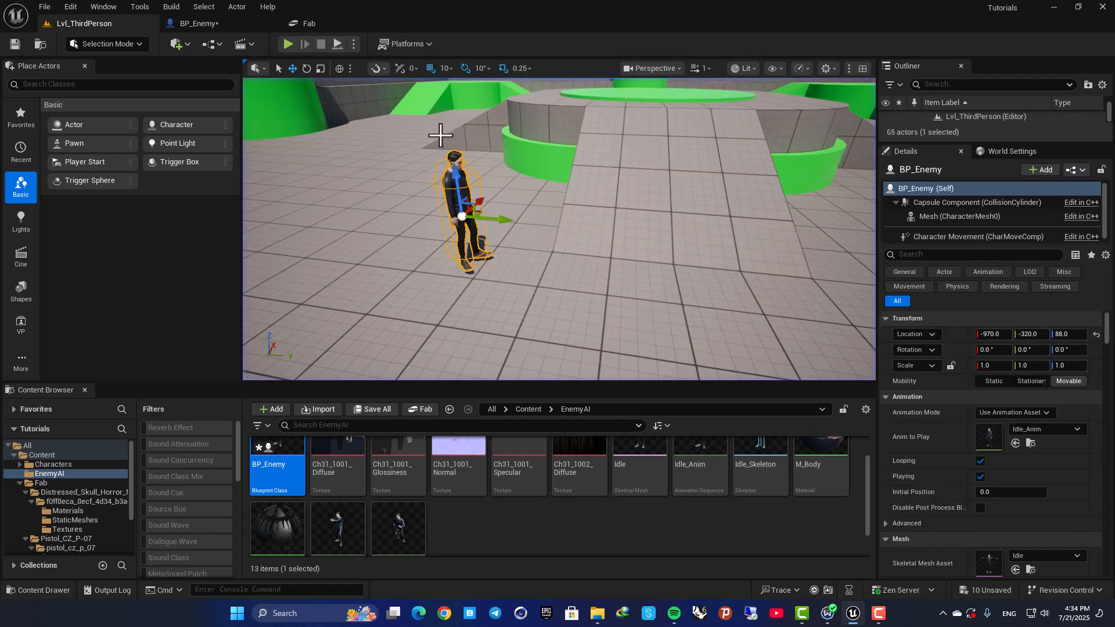
In BP_Enemy, turn off grid snapping and fine-tune the mesh height to about Z -86.76, aligning its feet with the capsule's base.
left_click(212, 23)
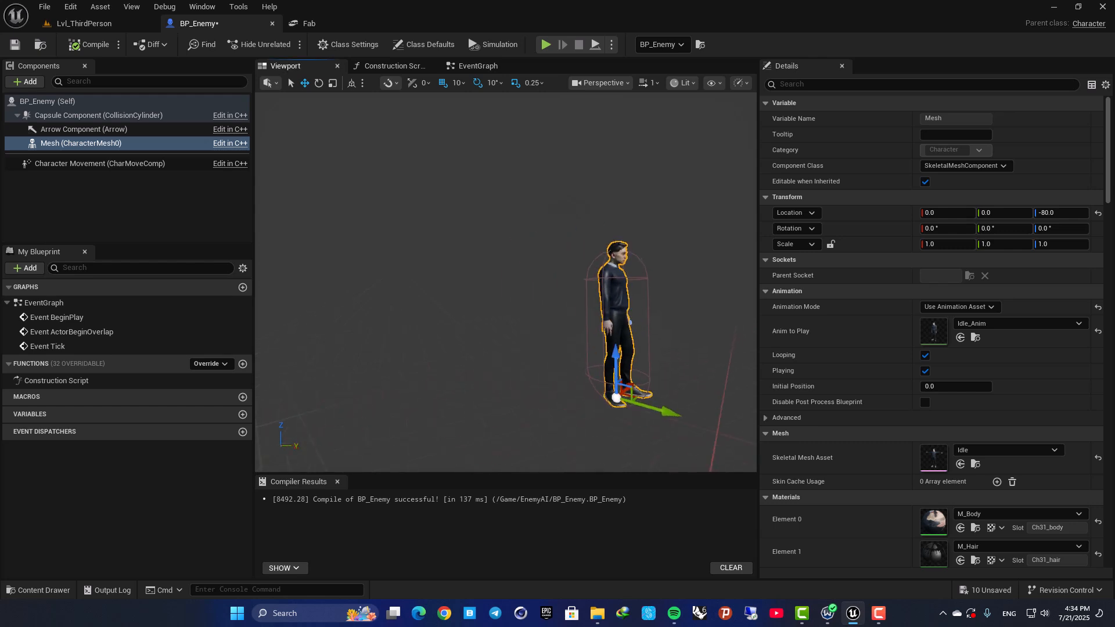
scroll(549, 325, "up", 8)
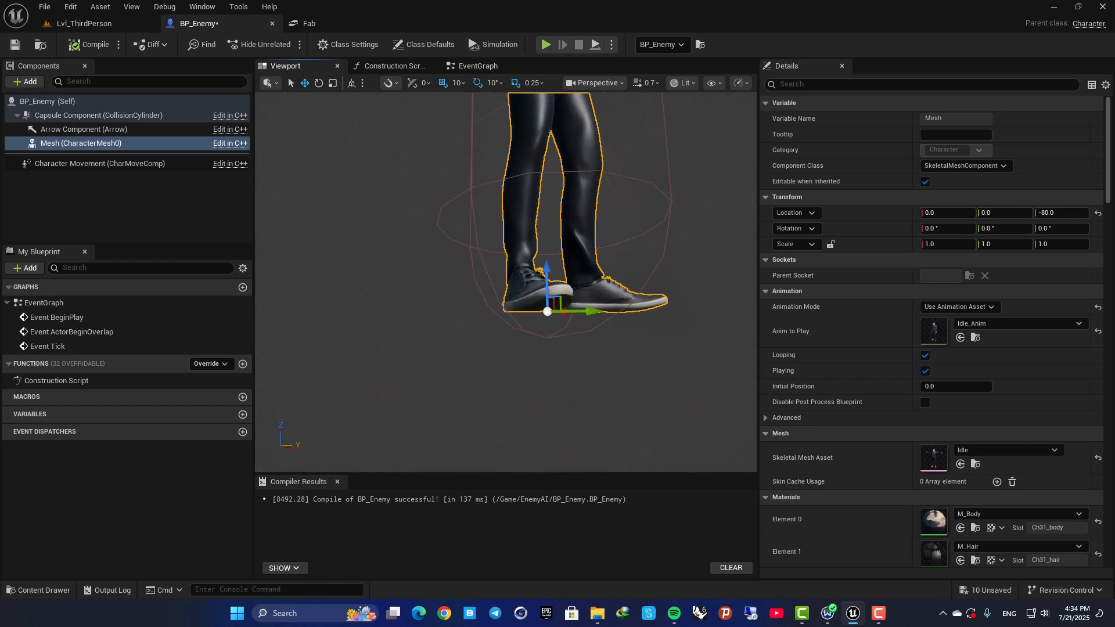
right_click_drag(568, 238, 568, 238)
key("q")
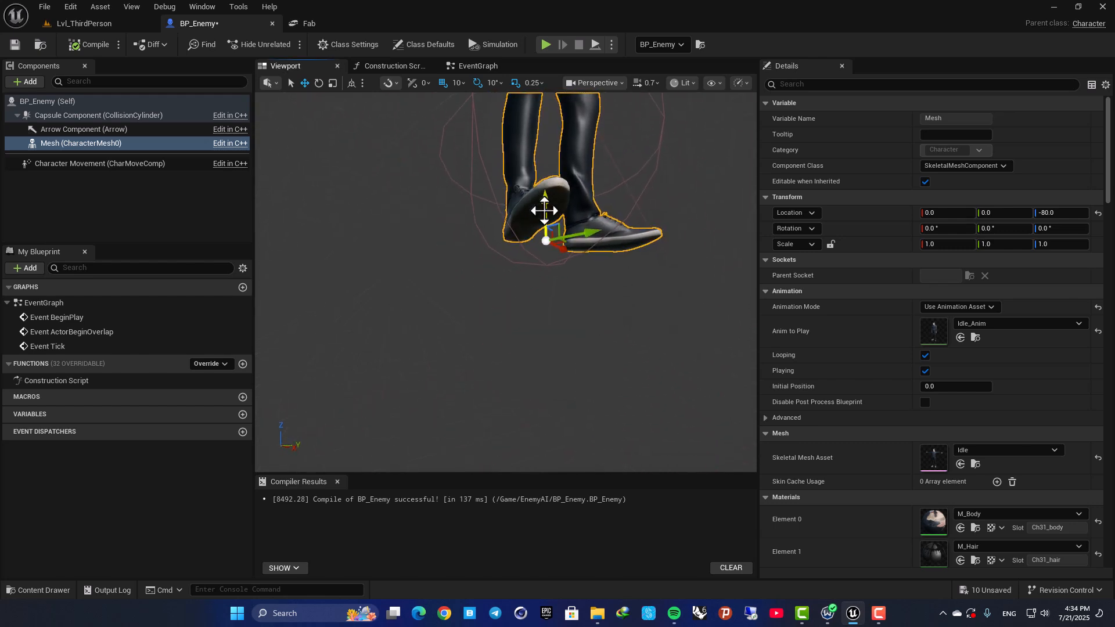
left_click_drag(544, 219, 541, 229)
right_click_drag(537, 234, 456, 89)
key("s")
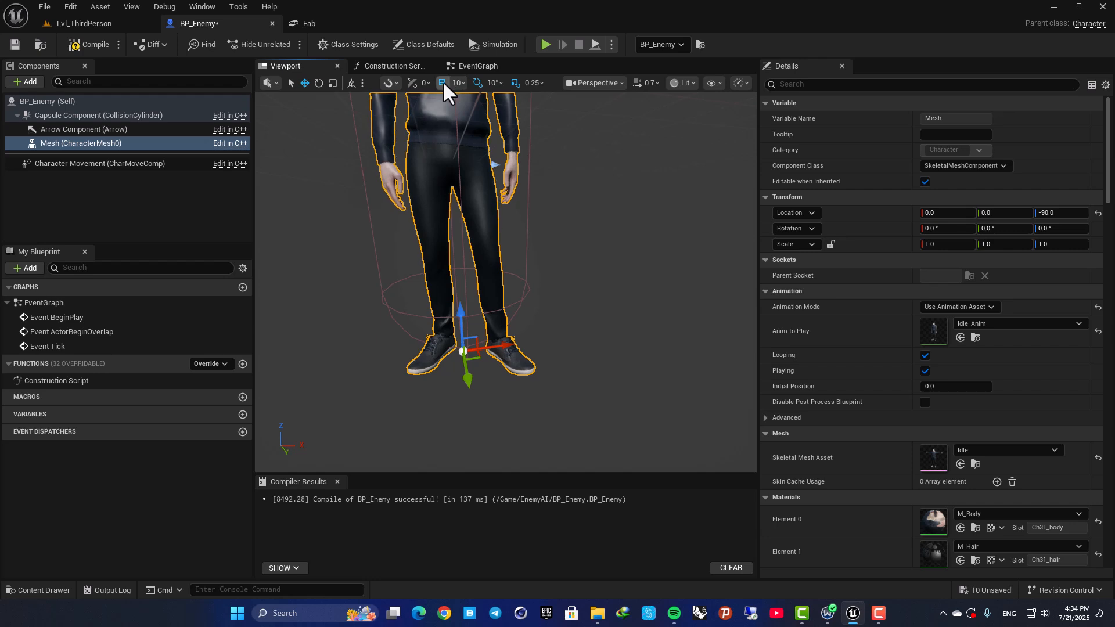
left_click_drag(459, 318, 460, 306)
right_click_drag(460, 306, 472, 255)
left_click_drag(485, 255, 485, 248)
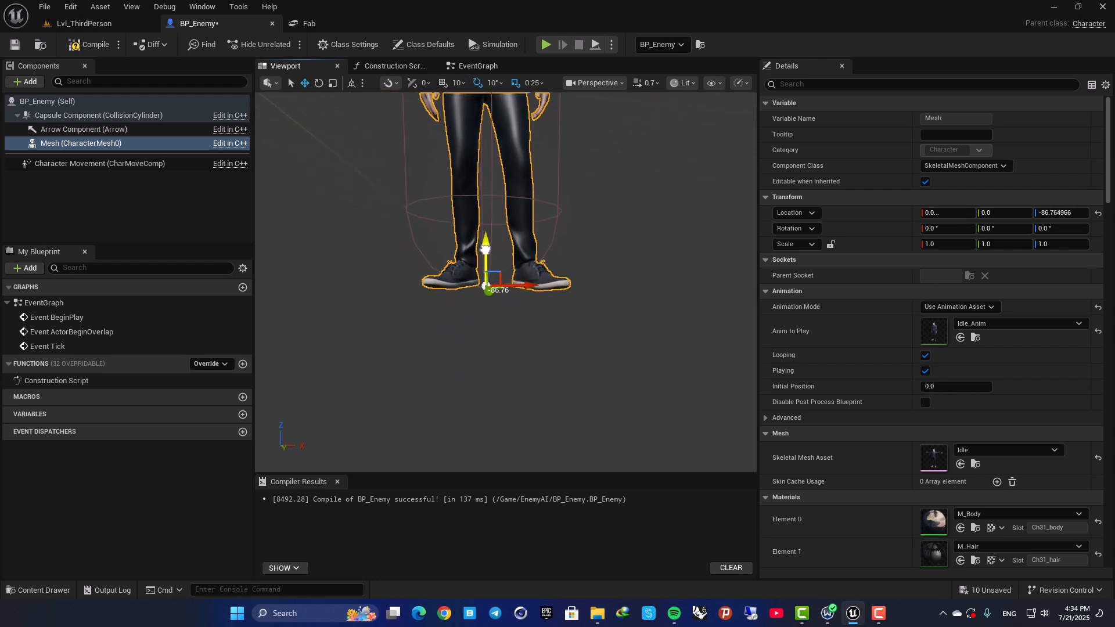
Play-test Lvl_ThirdPerson again, check how the enemy's feet meet the floor, and stop.
left_click(92, 24)
left_click(286, 43)
key("w")
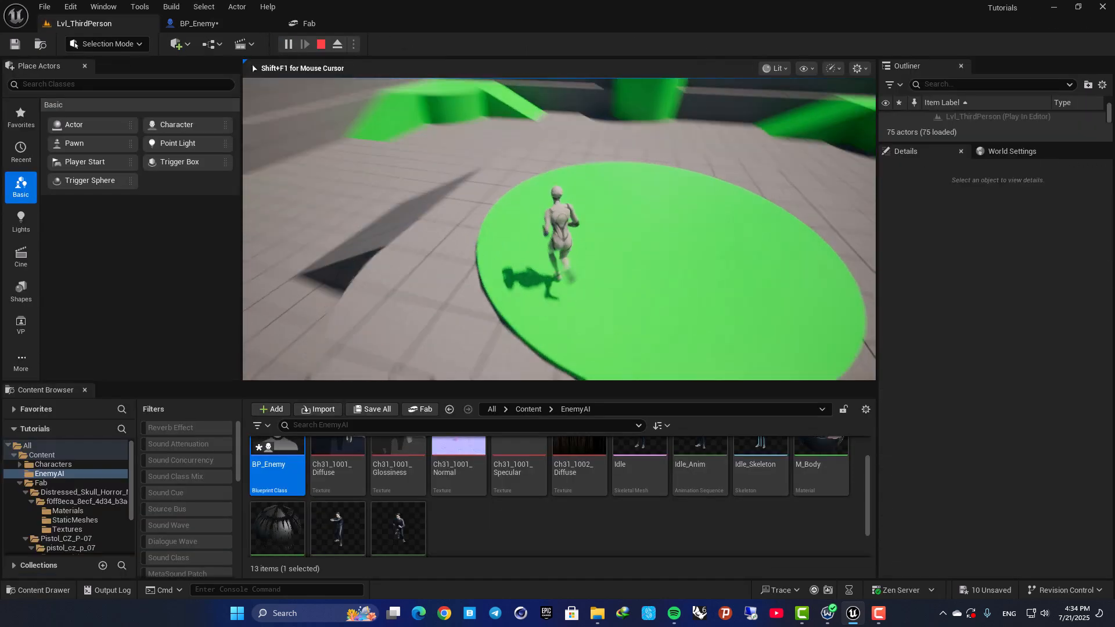
key("w")
key("space")
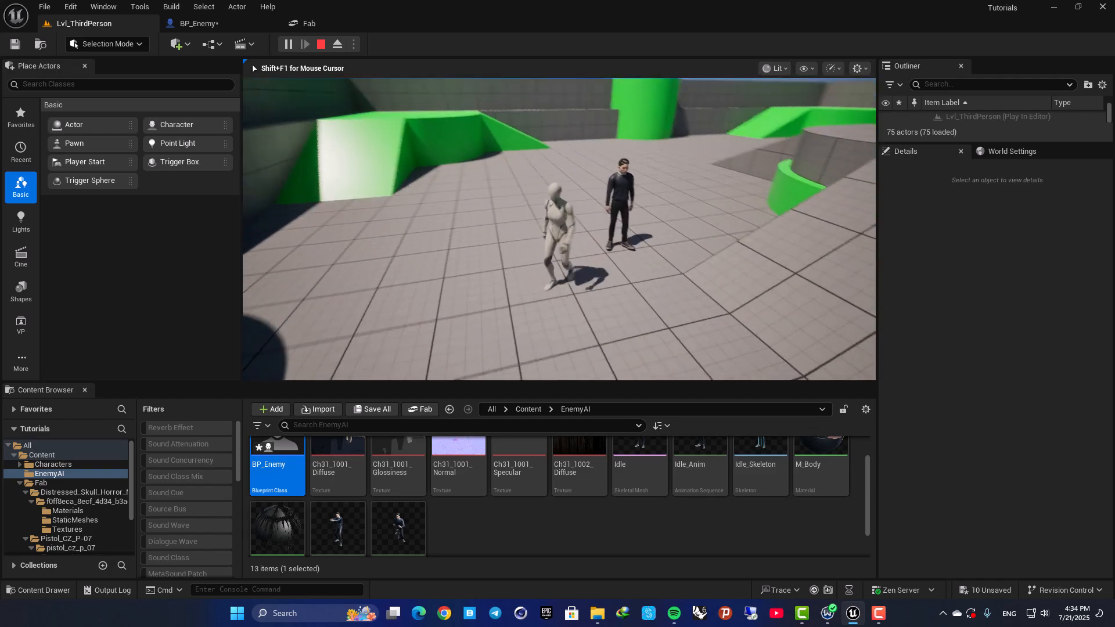
key("Escape")
Return to BP_Enemy, set the mesh's Animation Mode to Use Animation Blueprint, and compile.
left_click(188, 23)
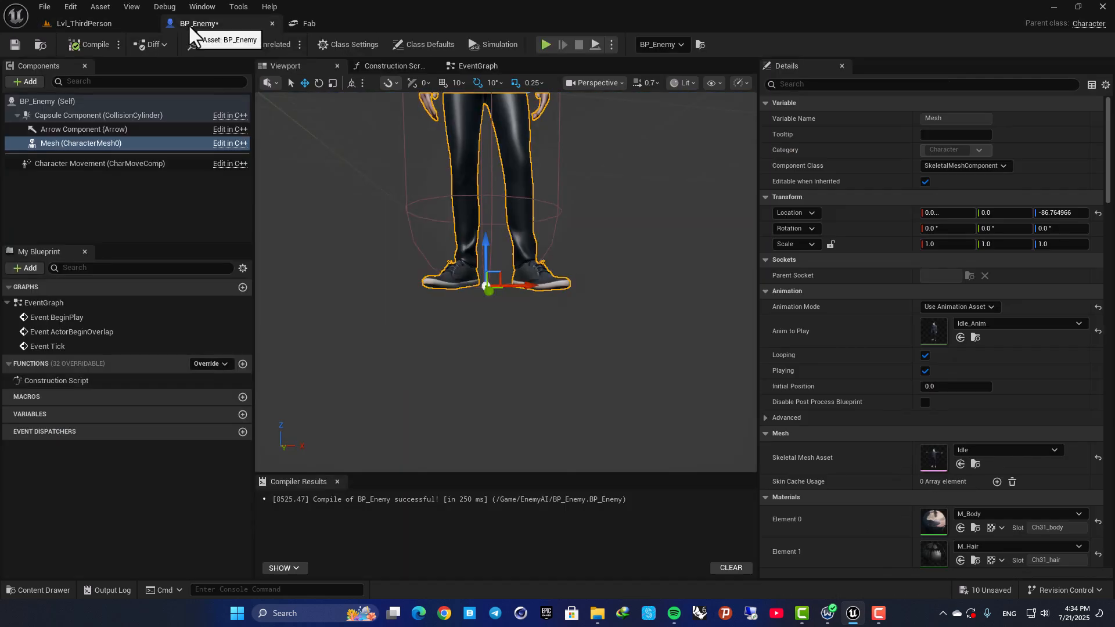
key("s")
right_click_drag(383, 205, 377, 250)
right_click_drag(456, 143, 464, 193)
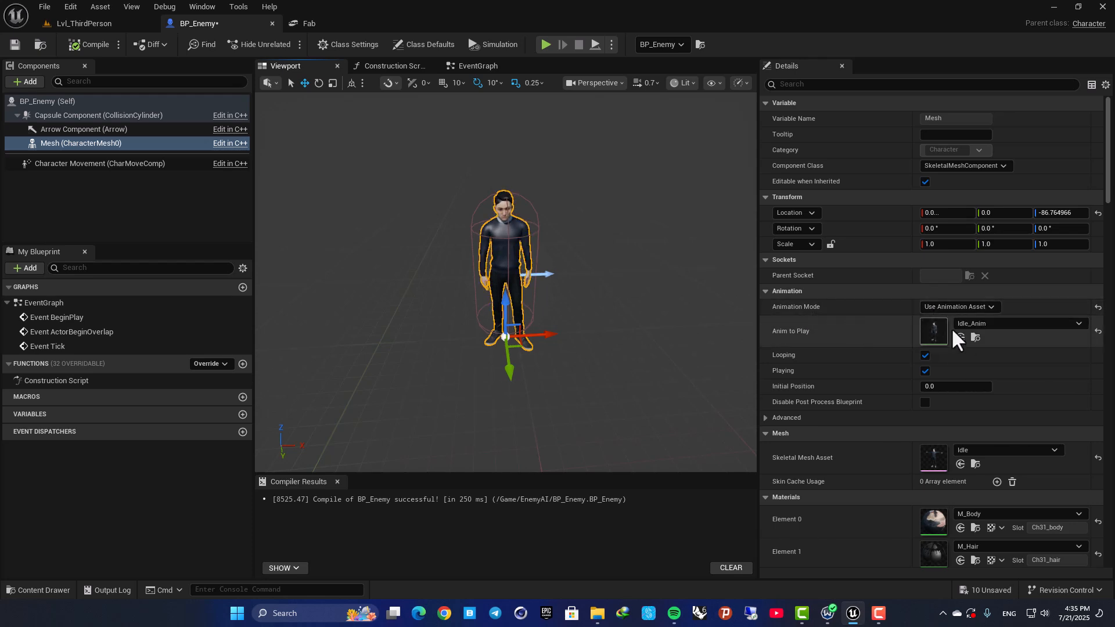
left_click(956, 305)
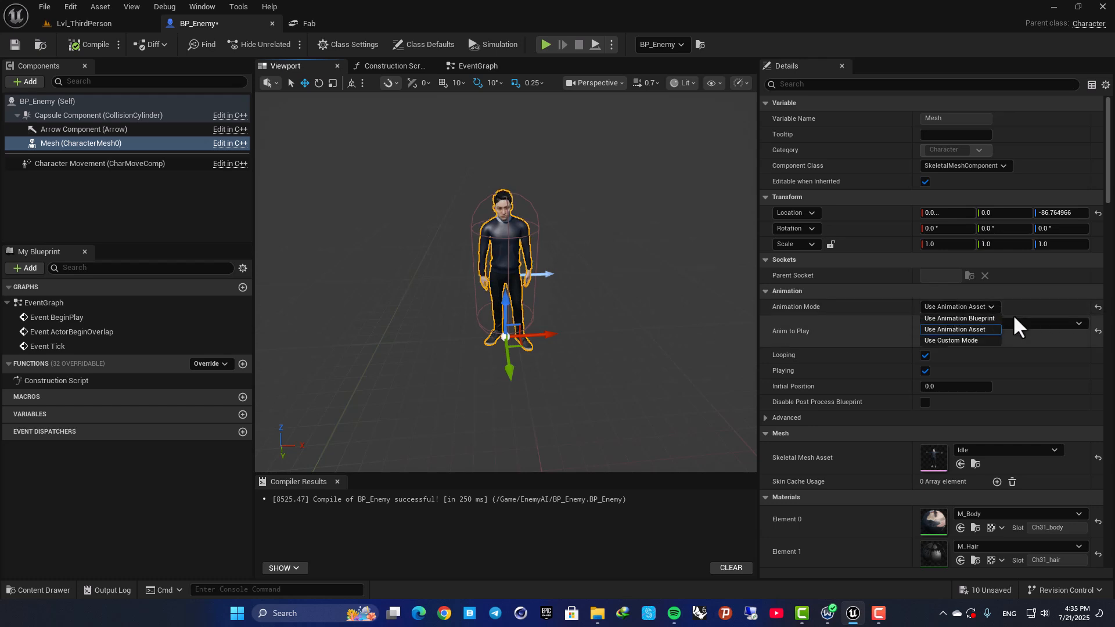
left_click(936, 318)
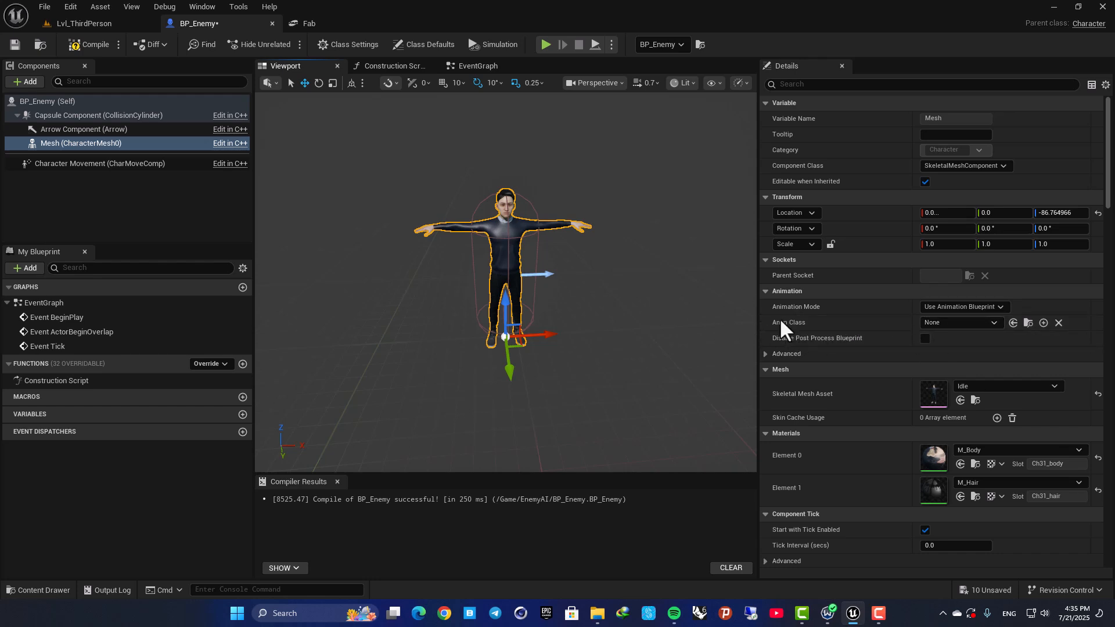
right_click_drag(581, 274, 508, 261)
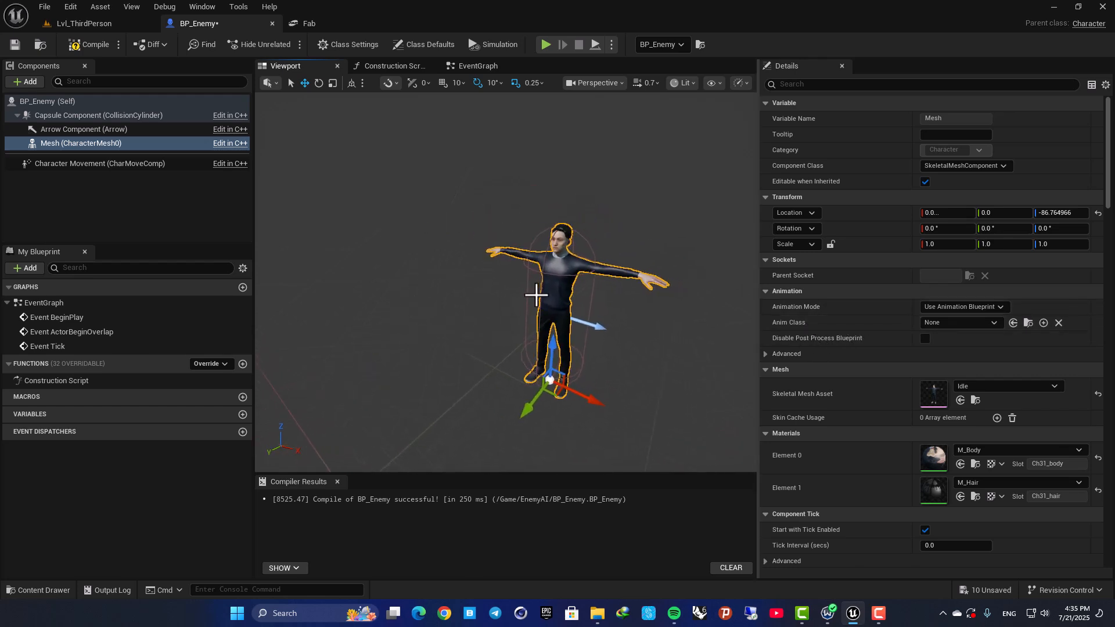
left_click(90, 44)
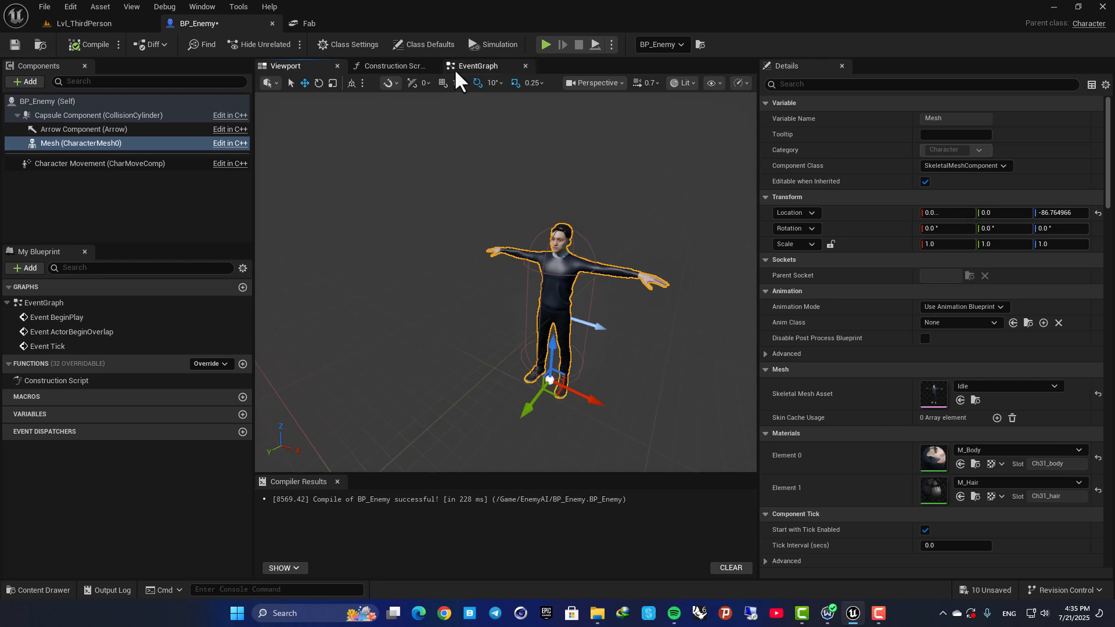
Open BP_Enemy's Event Graph and delete the ActorBeginOverlap and Tick event nodes.
left_click(457, 71)
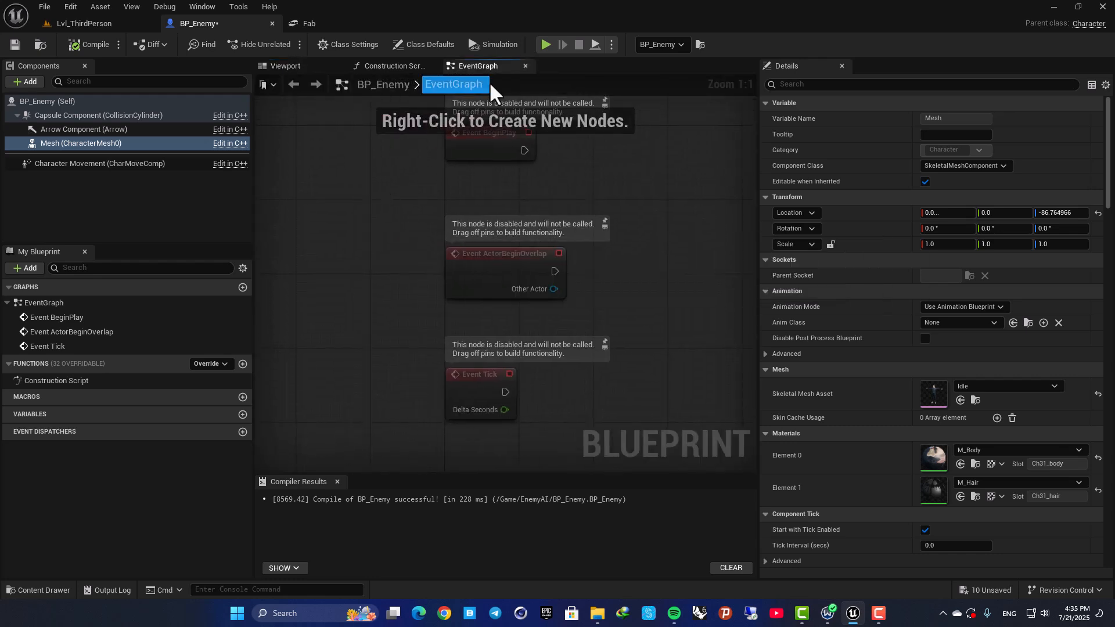
scroll(436, 242, "down", 1)
left_click_drag(329, 241, 540, 392)
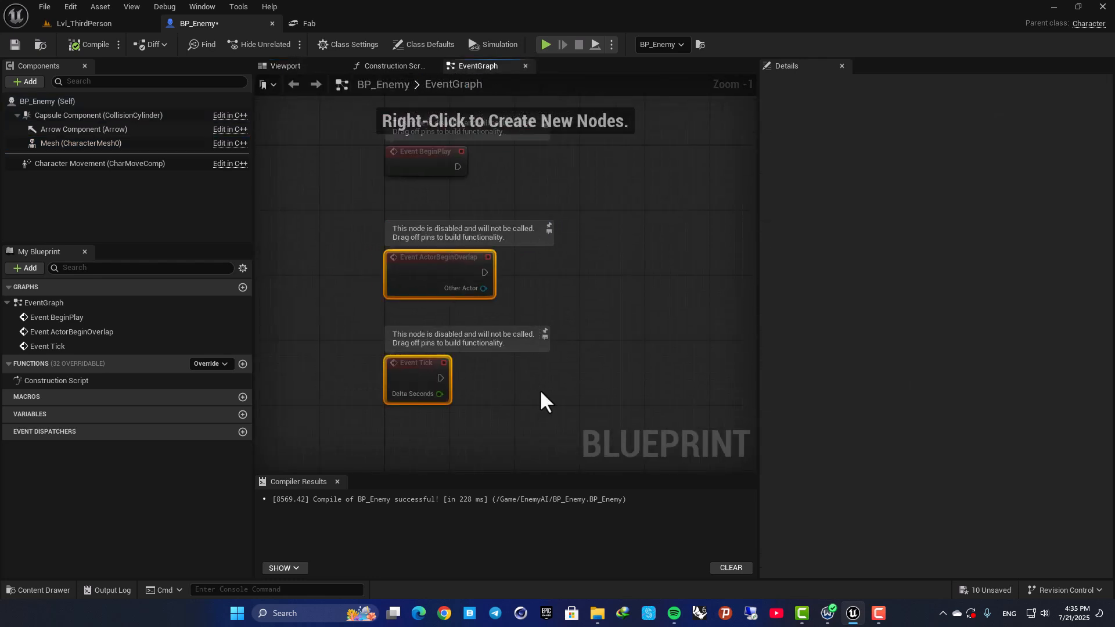
key("Delete")
scroll(468, 264, "up", 1)
right_click_drag(468, 264, 453, 329)
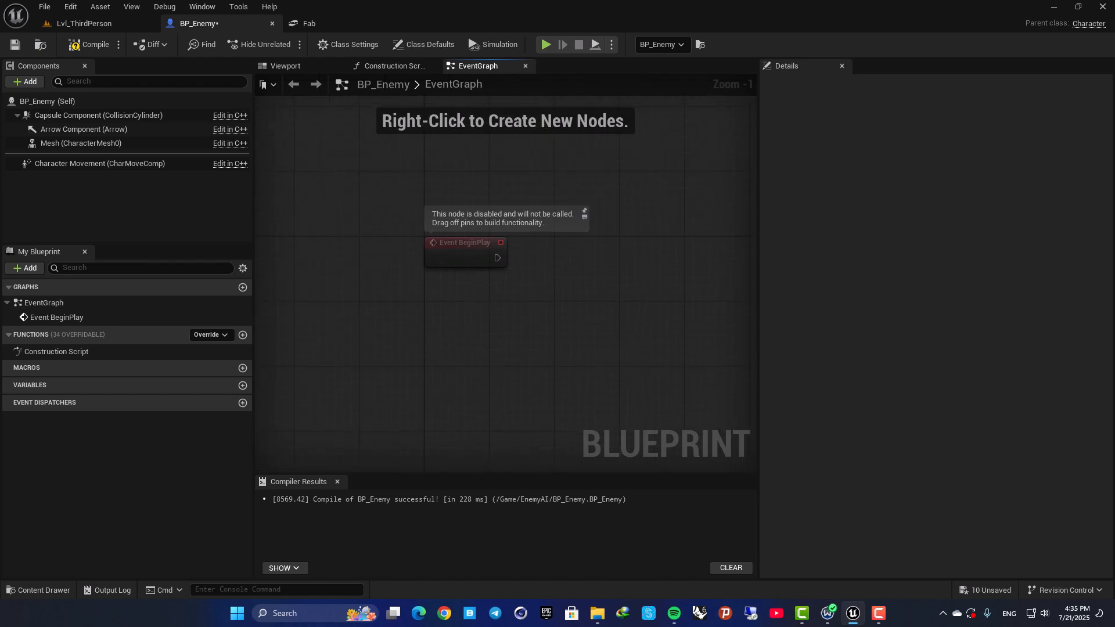
Add a custom event named "Run To Player" and position it just below Event BeginPlay.
right_click(418, 338)
type("add comp")
key("Escape")
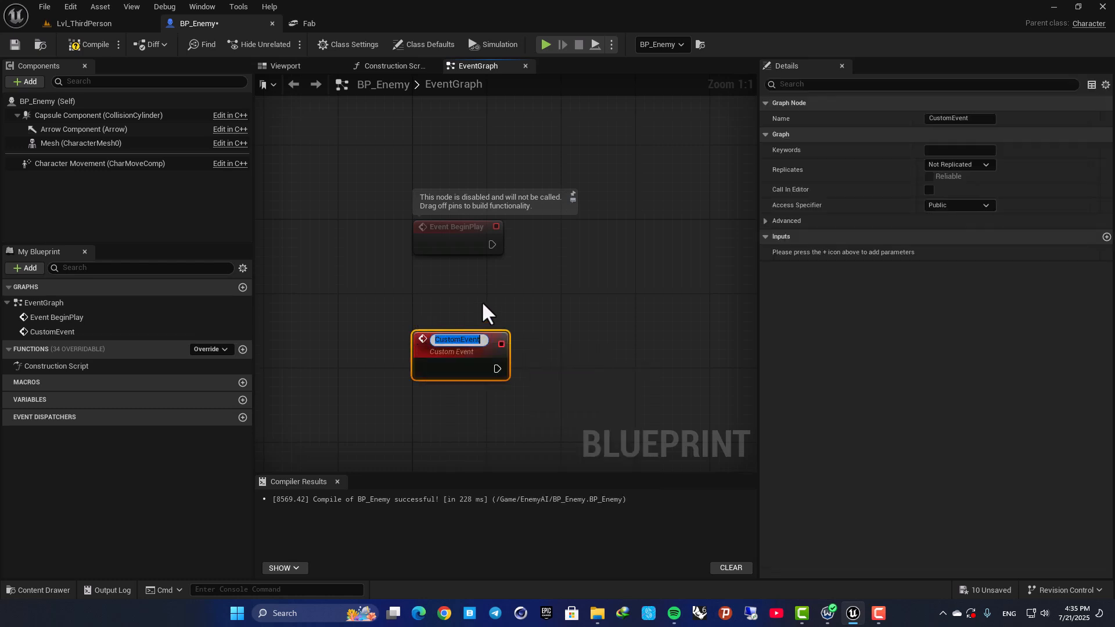
type("Run")
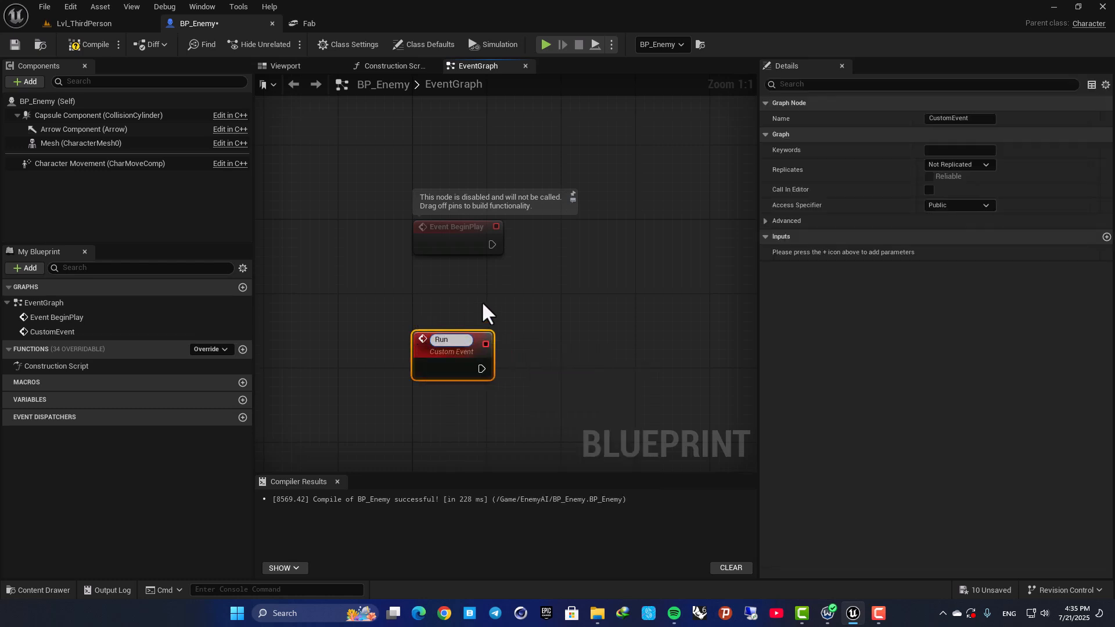
type(" To Player")
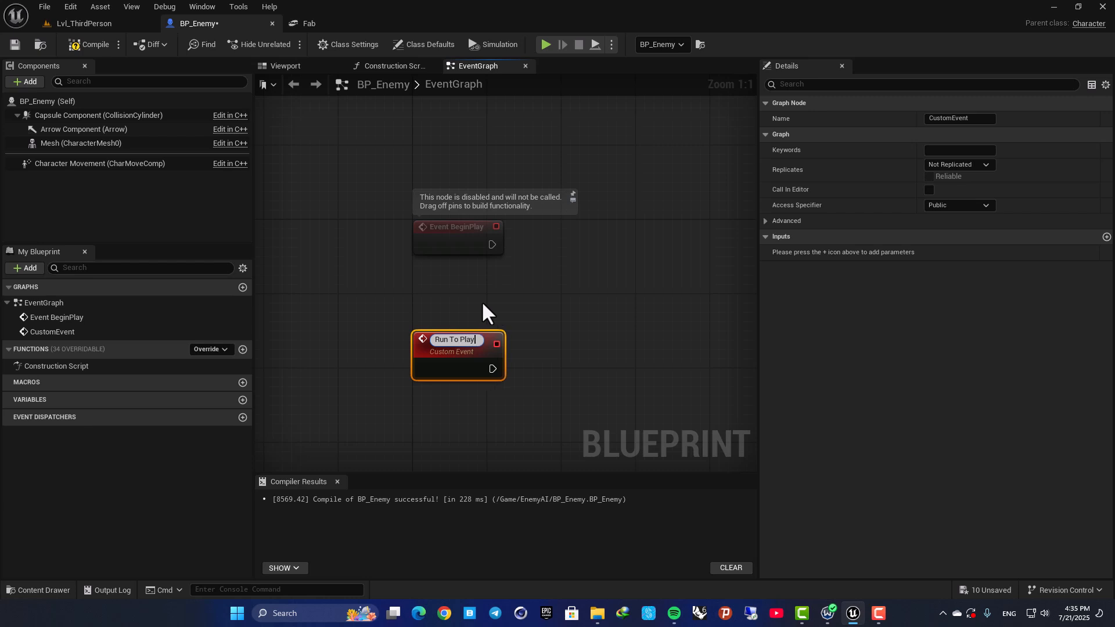
key("Return")
left_click(482, 301)
left_click_drag(466, 329, 467, 299)
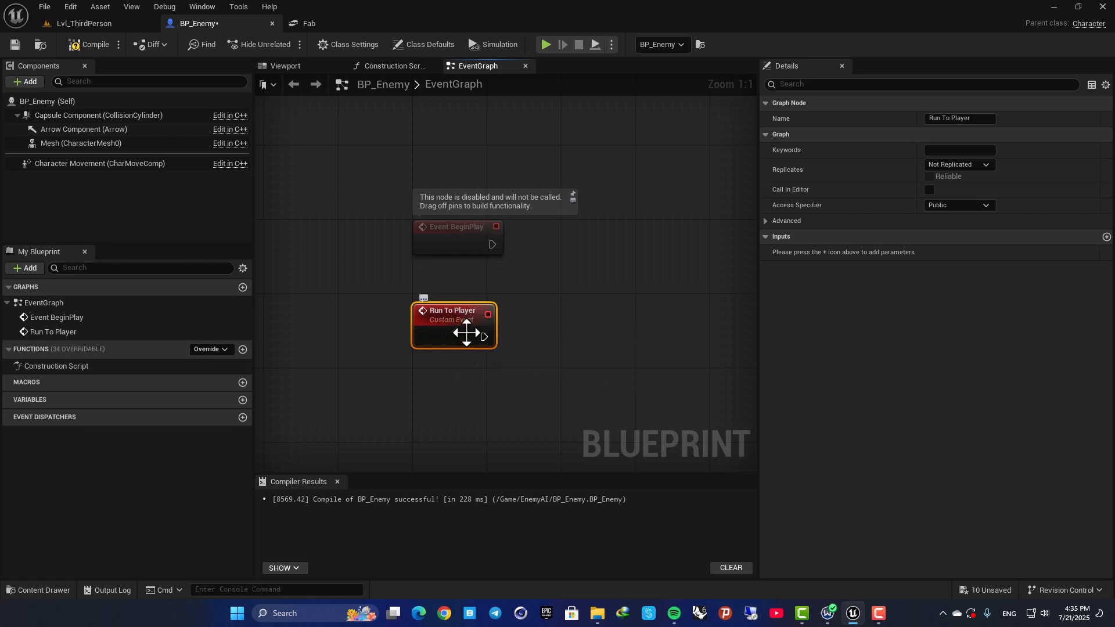
Call the Run to Player event from Event BeginPlay.
left_click_drag(494, 244, 615, 238)
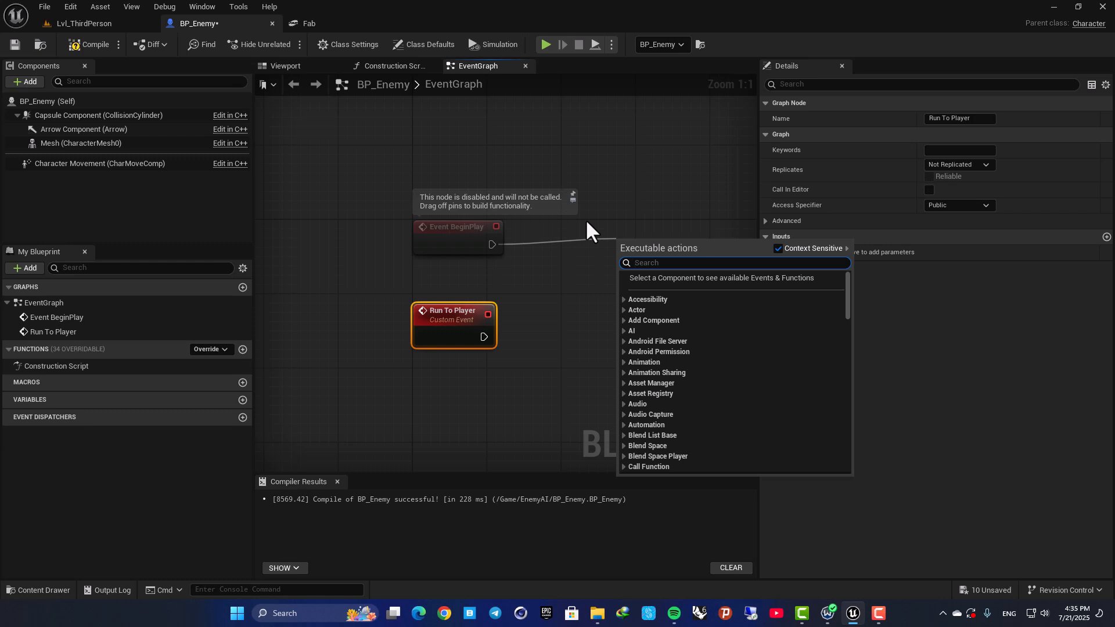
type("run")
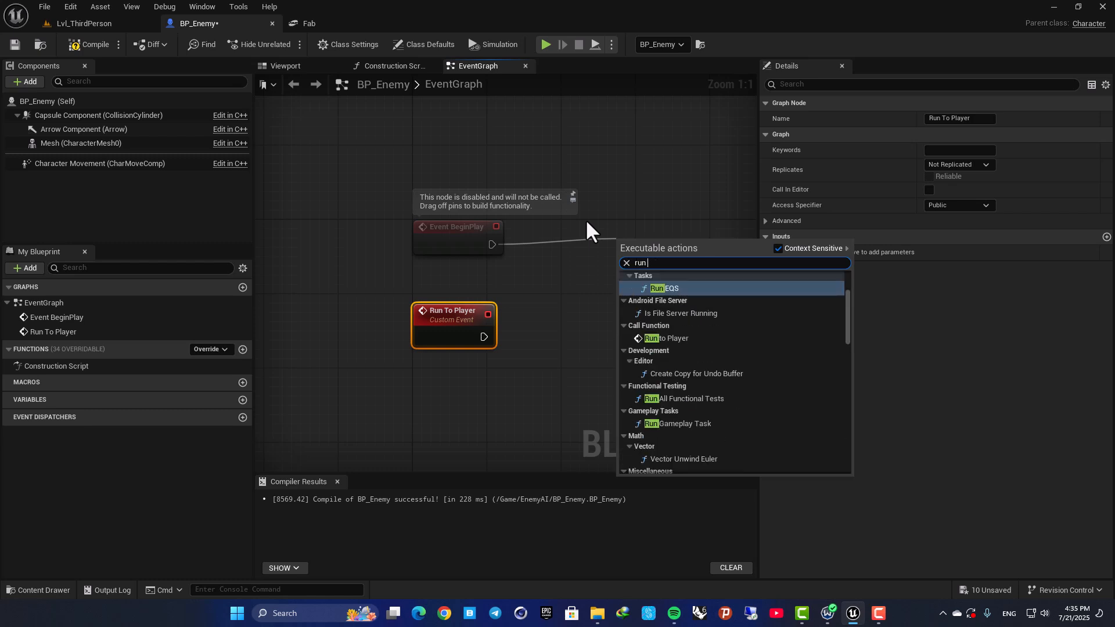
type(" to")
key("Return")
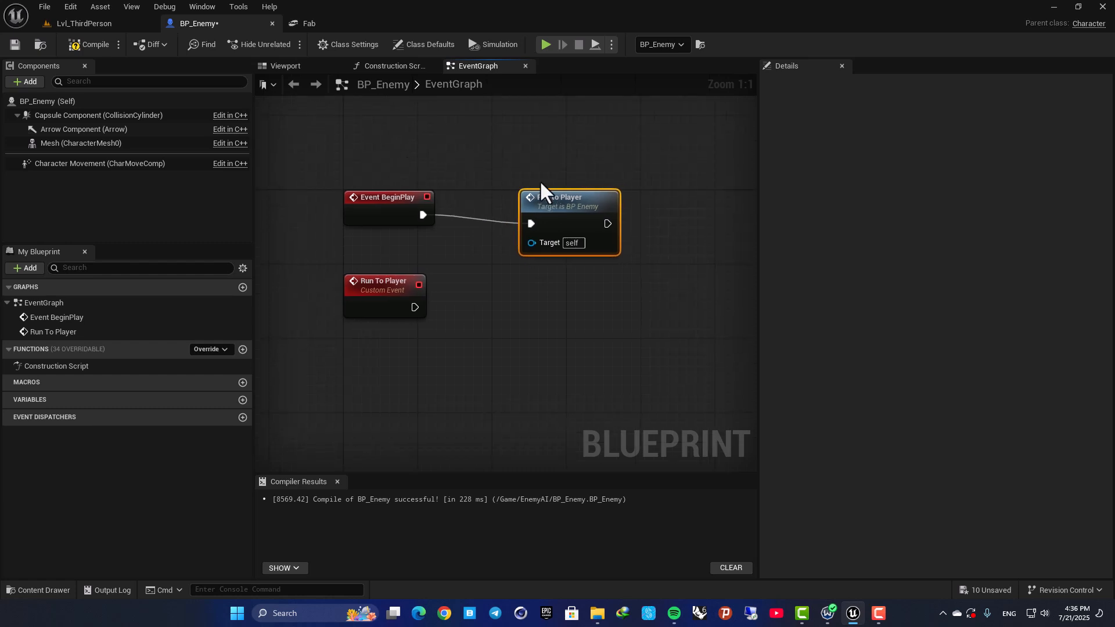
Align the Run to Player call with Event BeginPlay and move the Run To Player custom event lower, beneath BeginPlay.
left_click_drag(366, 293, 347, 339)
left_click(467, 188)
left_click_drag(525, 229, 498, 330)
left_click(453, 231)
left_click(455, 229, "alt")
left_click_drag(425, 216, 567, 189)
left_click(490, 145)
left_click_drag(538, 291, 538, 170)
left_click_drag(423, 215, 504, 205)
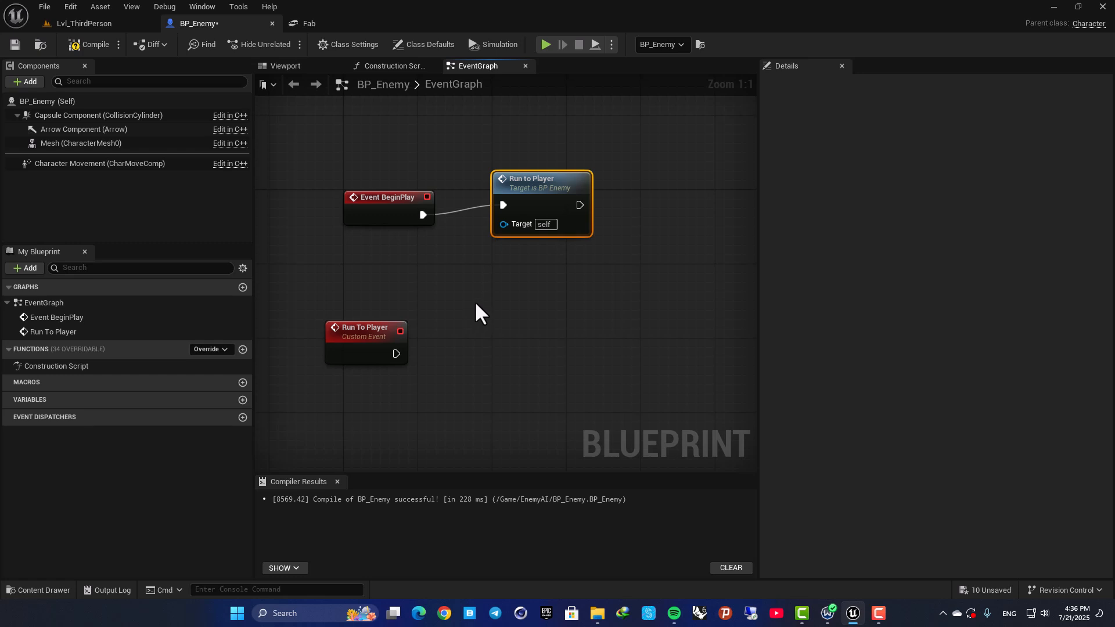
right_click_drag(414, 277, 483, 286)
left_click_drag(569, 190, 570, 201)
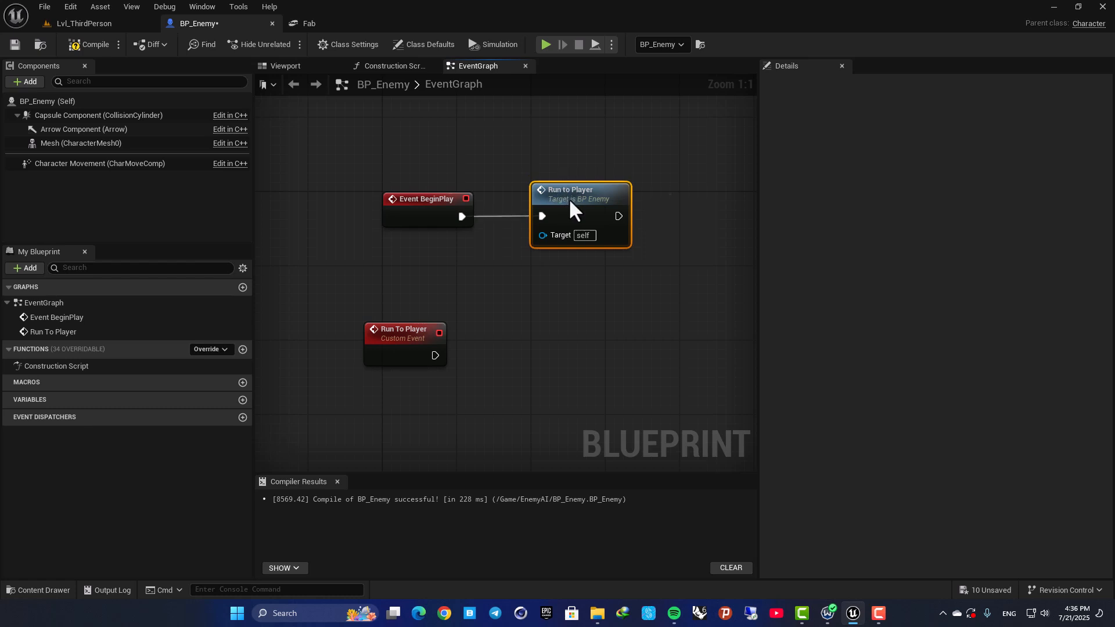
left_click_drag(441, 361, 460, 361)
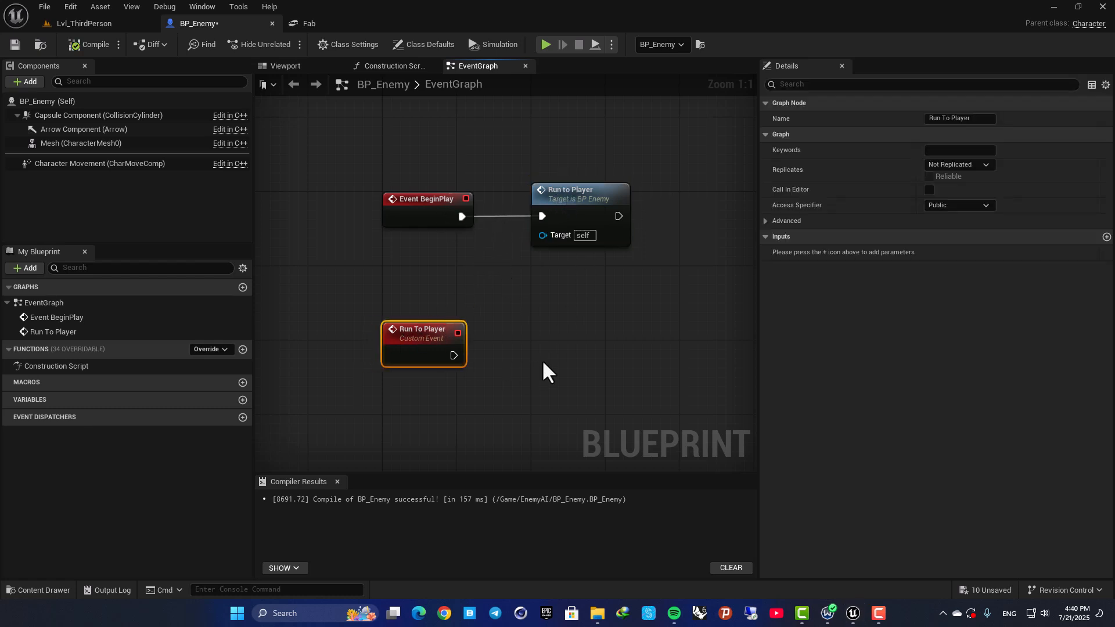
Add an AI MoveTo node executed by the Run To Player custom event and place it beside the event.
right_click_drag(545, 360, 542, 305)
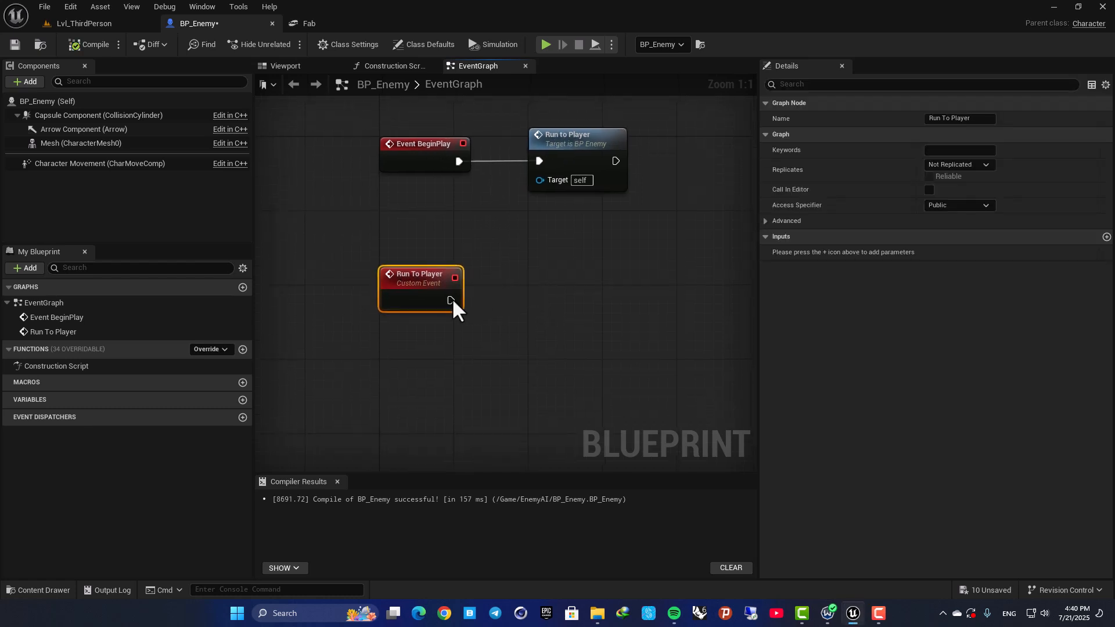
left_click_drag(451, 301, 608, 292)
type("ai")
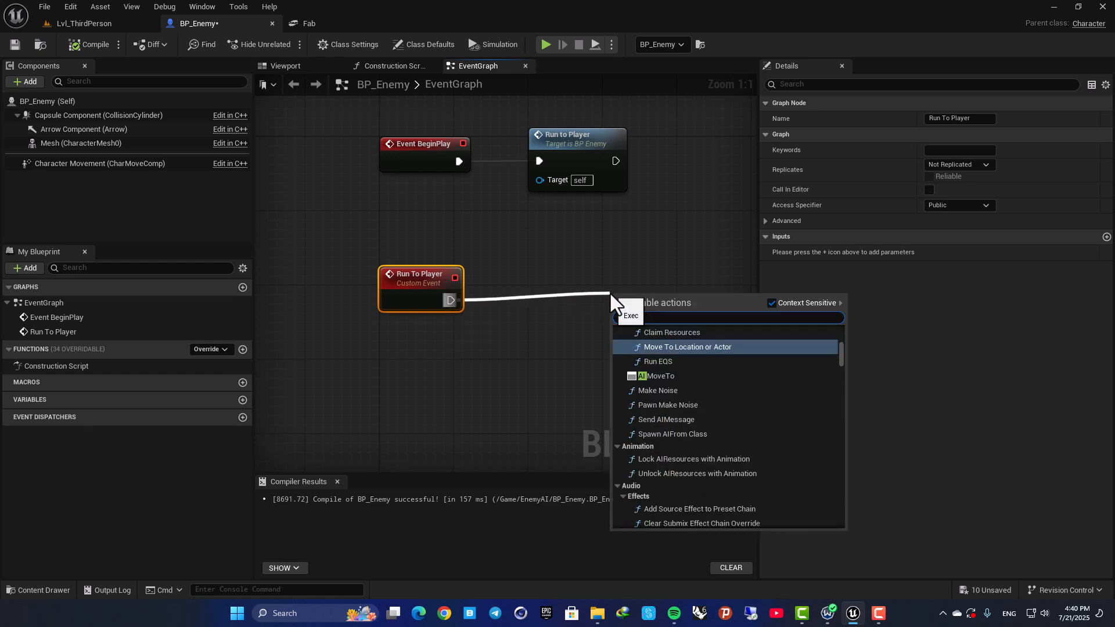
type(" mo")
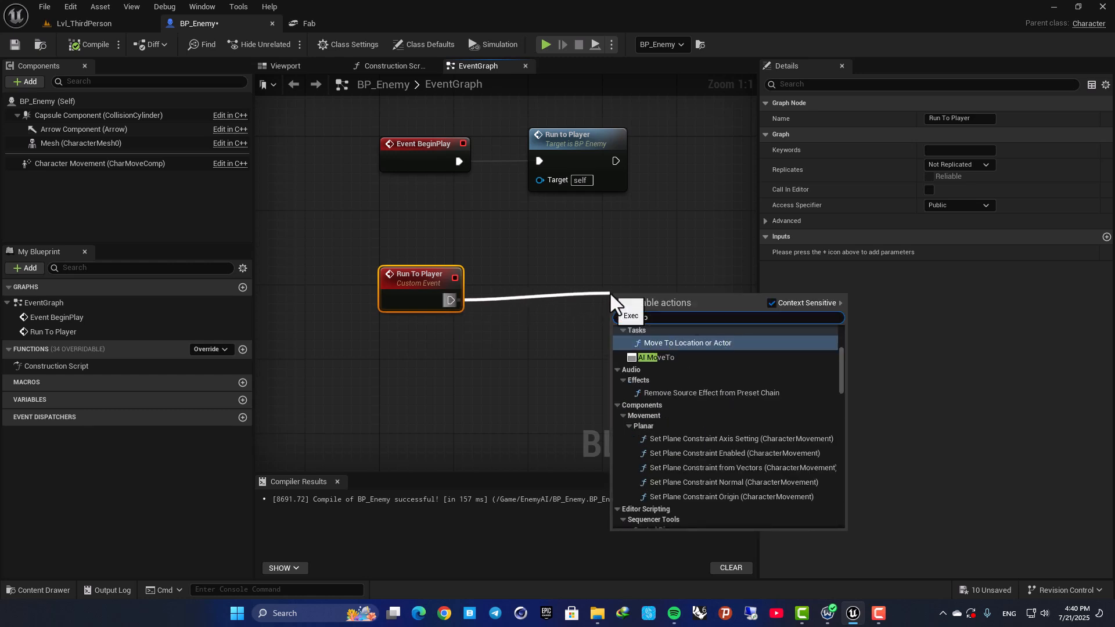
left_click(645, 357)
right_click_drag(666, 307, 573, 268)
left_click_drag(574, 268, 556, 245)
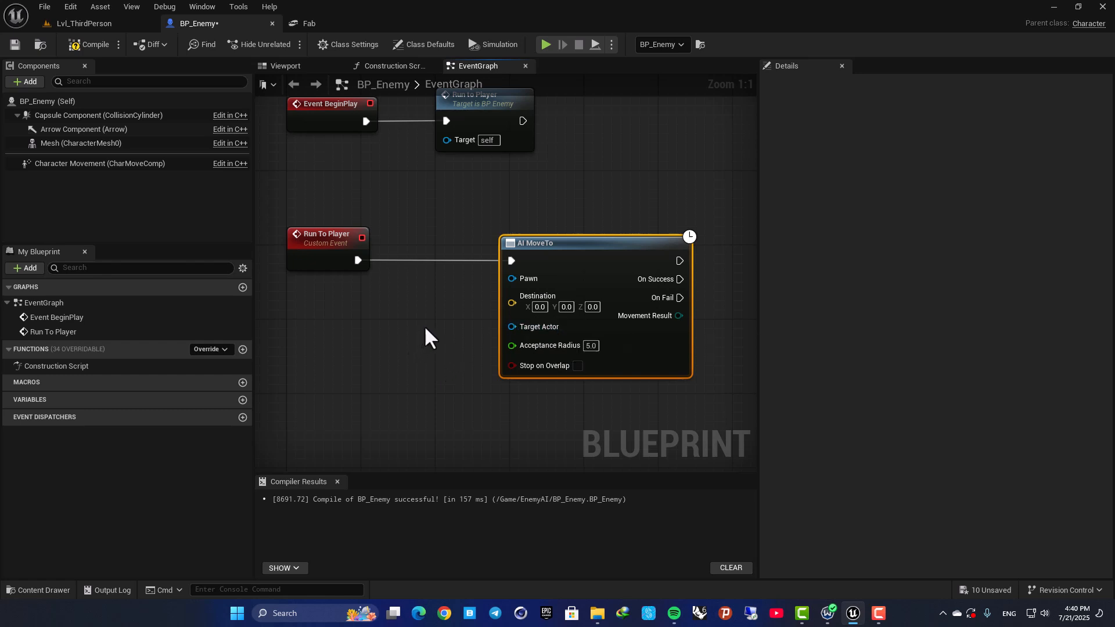
Feed a reference to Self into AI MoveTo's Pawn input and place the Self node between the two nodes.
right_click_drag(428, 337, 483, 314)
left_click_drag(605, 246, 466, 302)
type("get se")
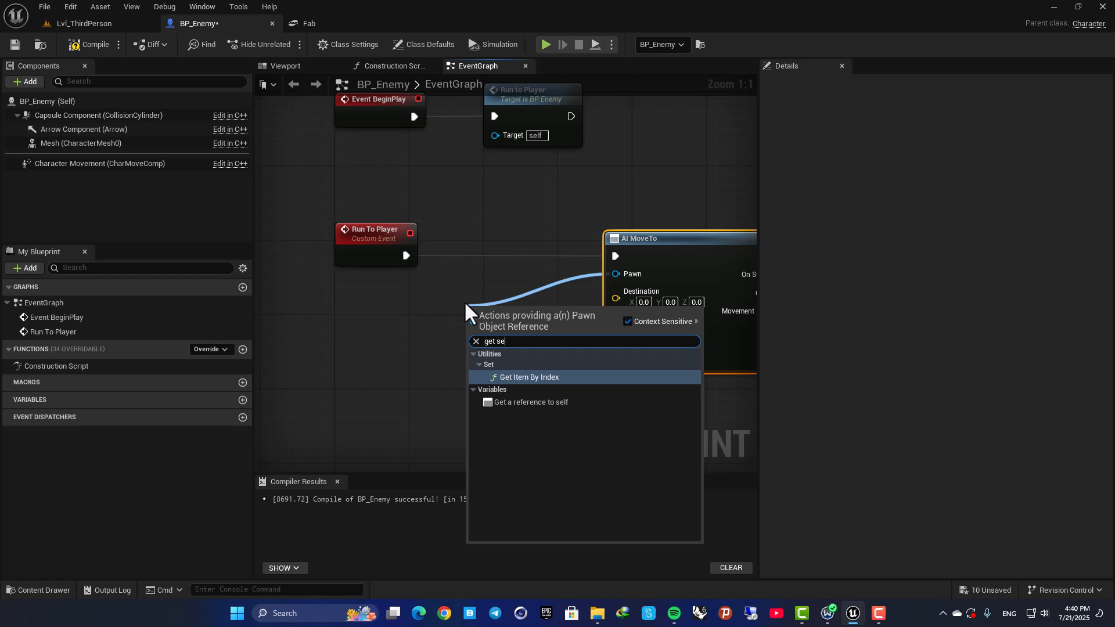
key("Down")
key("Return")
left_click_drag(472, 309, 473, 281)
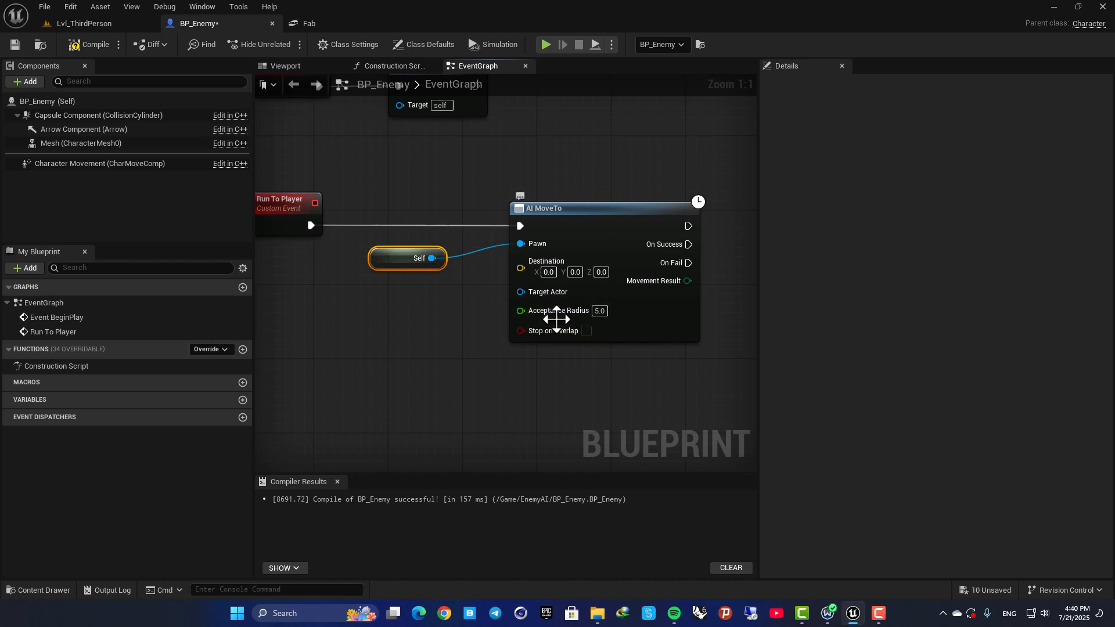
Feed a Get Player Controller node into AI MoveTo's Target Actor, shift AI MoveTo slightly away, and compile the Blueprint.
left_click_drag(526, 292, 358, 333)
type("get play")
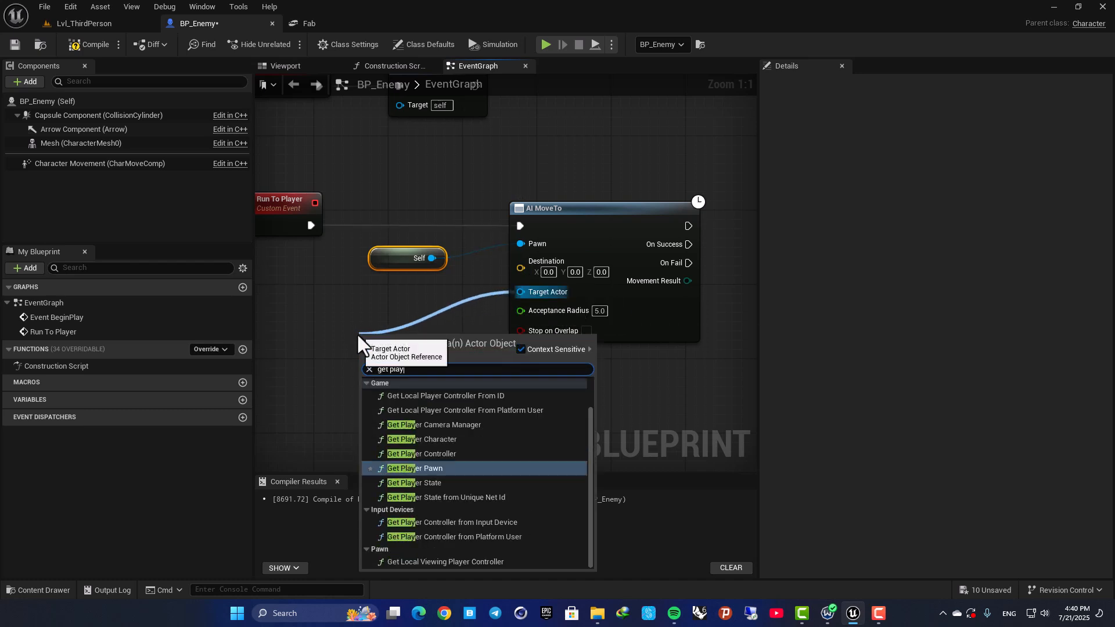
type("er c")
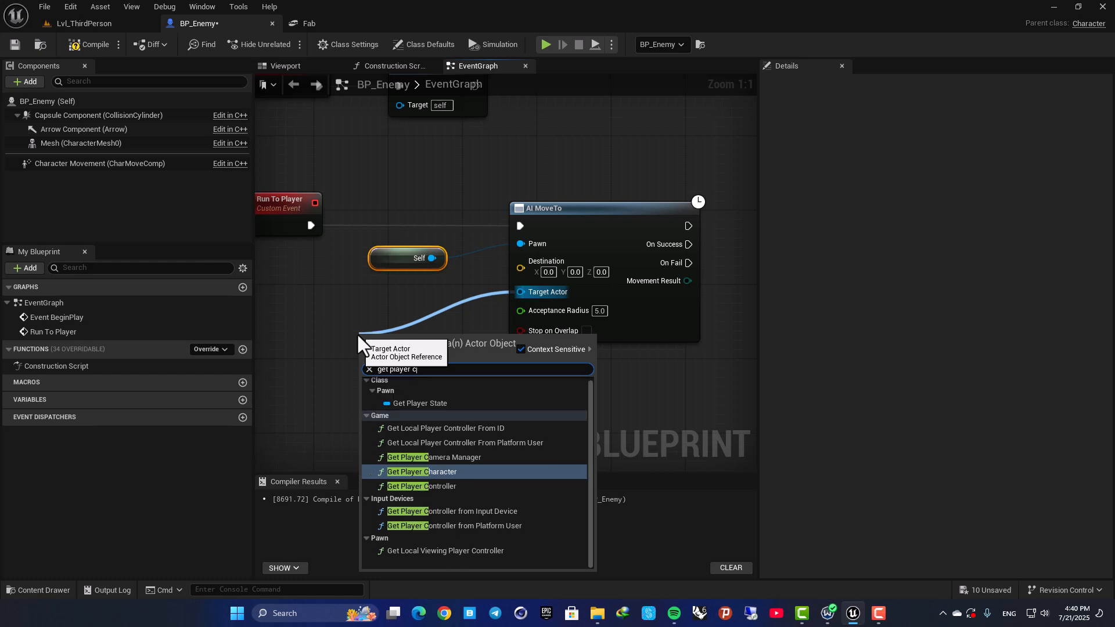
key("Down")
key("Return")
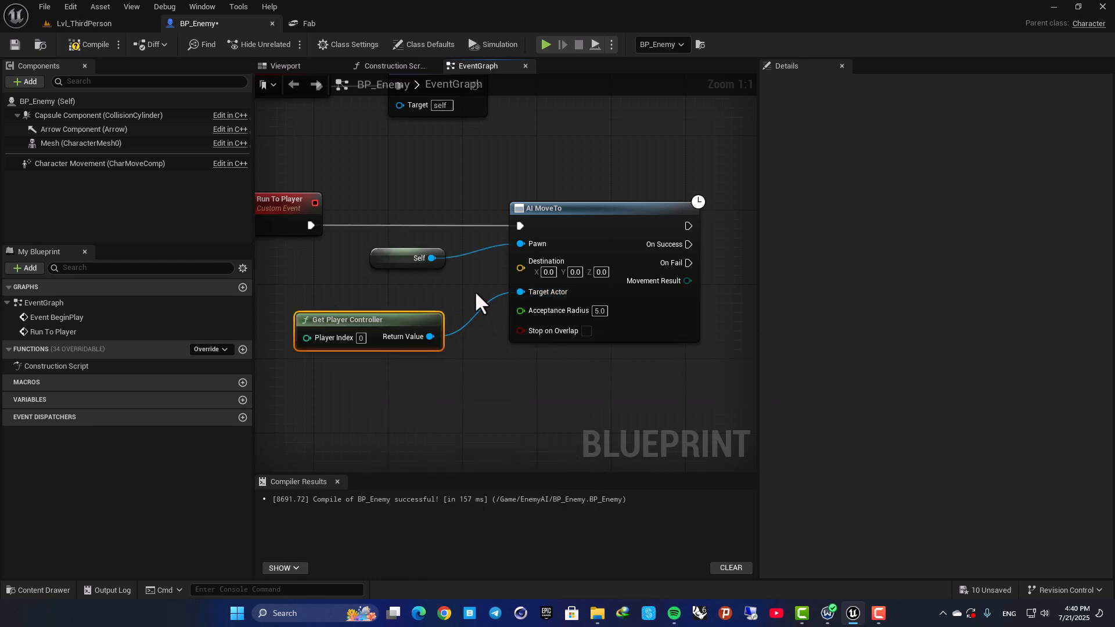
left_click_drag(562, 219, 577, 213)
left_click(96, 45)
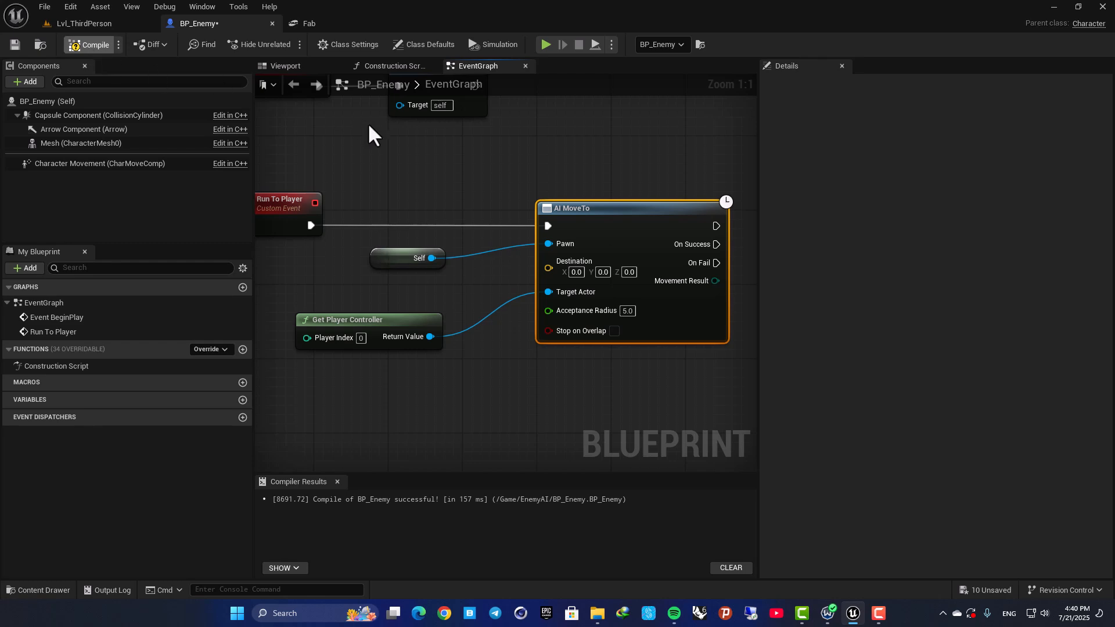
In Lvl_ThirdPerson, find and place a Nav Mesh Bounds Volume on the floor and display the navigation mesh.
left_click(114, 23)
right_click_drag(523, 232, 495, 229)
key("s")
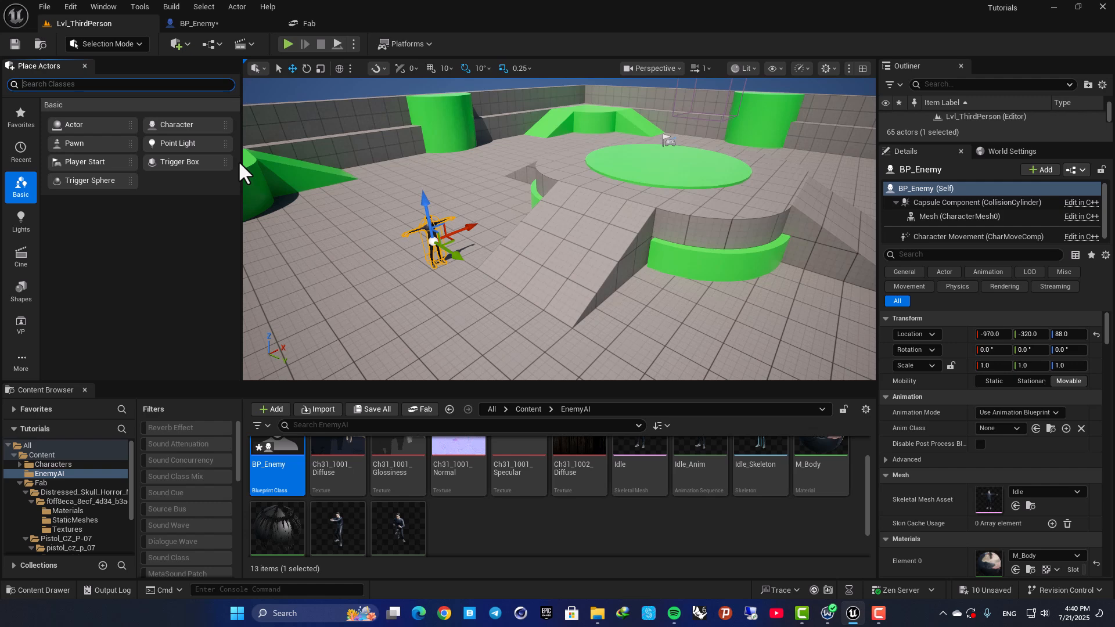
type("nav mesh")
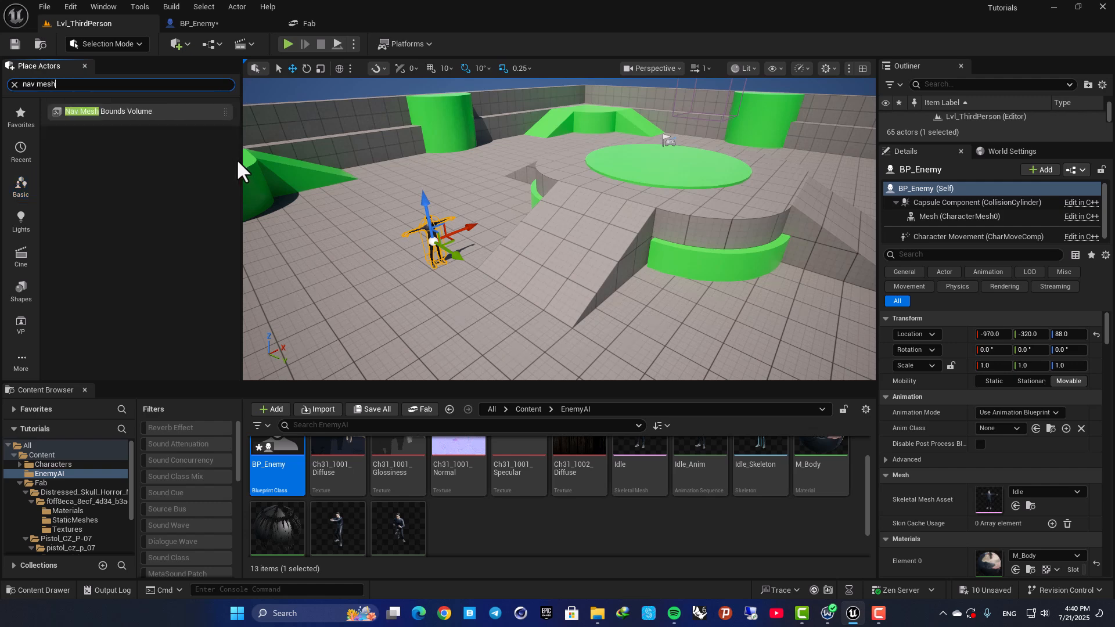
left_click_drag(134, 111, 500, 326)
right_click_drag(511, 279, 552, 290)
key("p")
Move the NavMeshBoundsVolume toward the arena's centre and enlarge its scale to 12.5 × 13.75 × 3.25.
key("a")
key("d")
key("f")
right_click_drag(517, 240, 561, 241)
key("e")
right_click_drag(496, 282, 565, 294)
key("s")
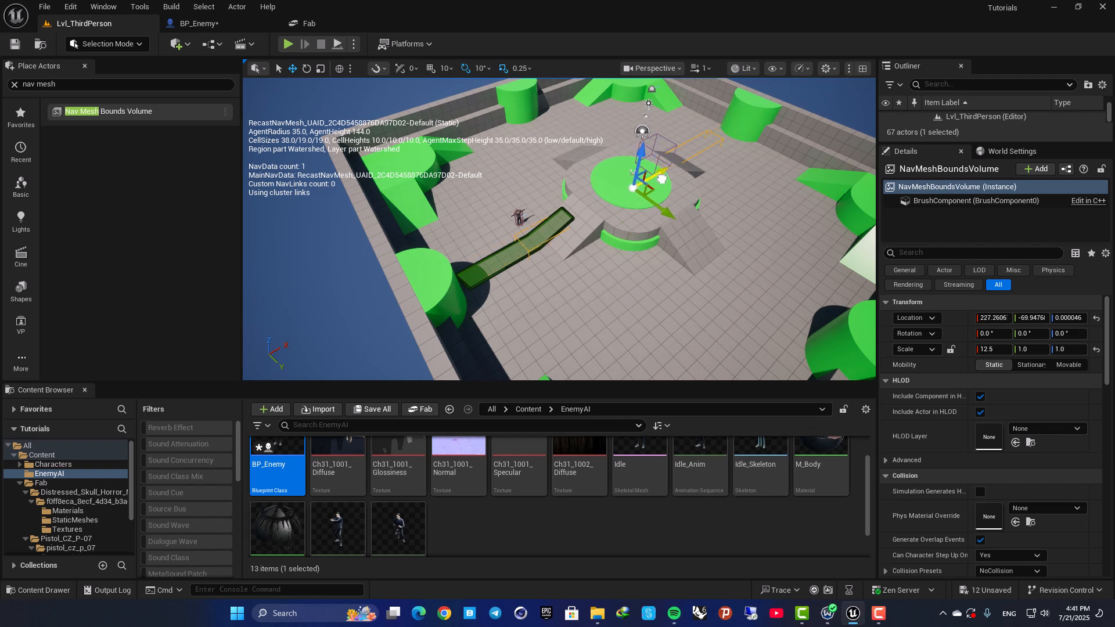
left_click_drag(657, 214, 692, 241)
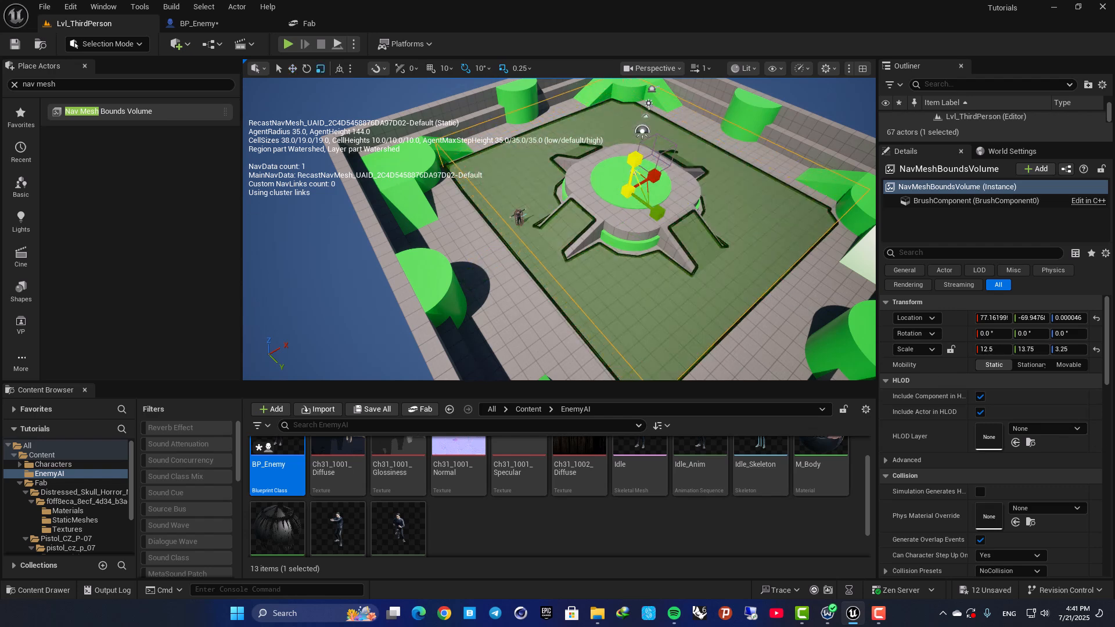
Enlarge the NavMeshBoundsVolume's scale to 22.25 × 25.25 × 4.0 so it covers the whole walled arena.
left_click_drag(635, 158, 635, 149)
key("d")
key("s")
right_click_drag(636, 148, 555, 152)
scroll(592, 151, "up", 3)
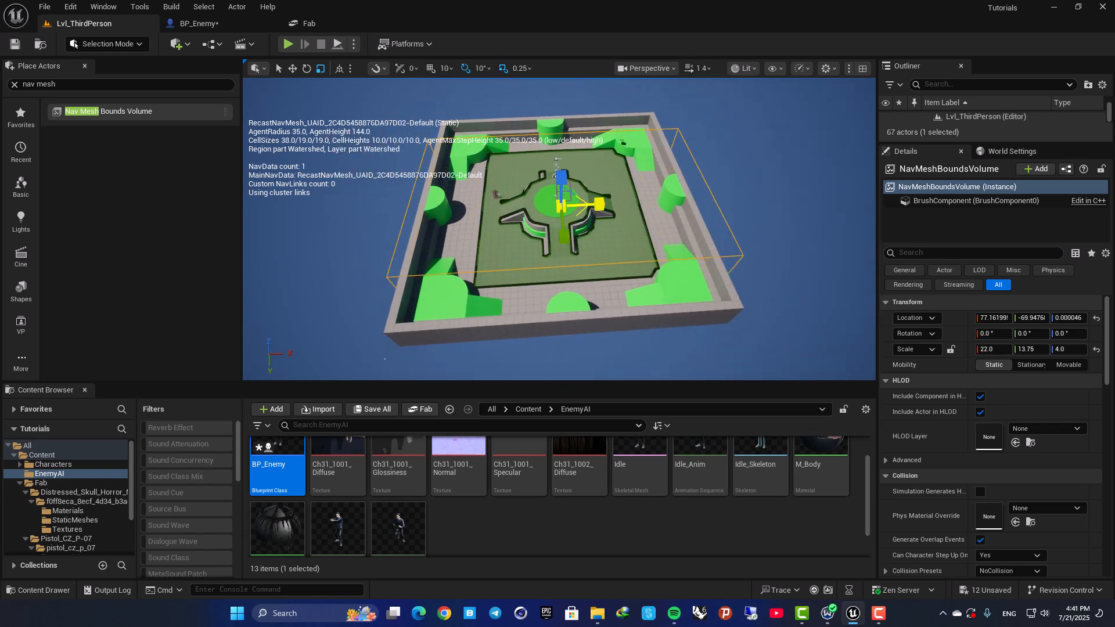
right_click_drag(554, 152, 442, 152)
key("d")
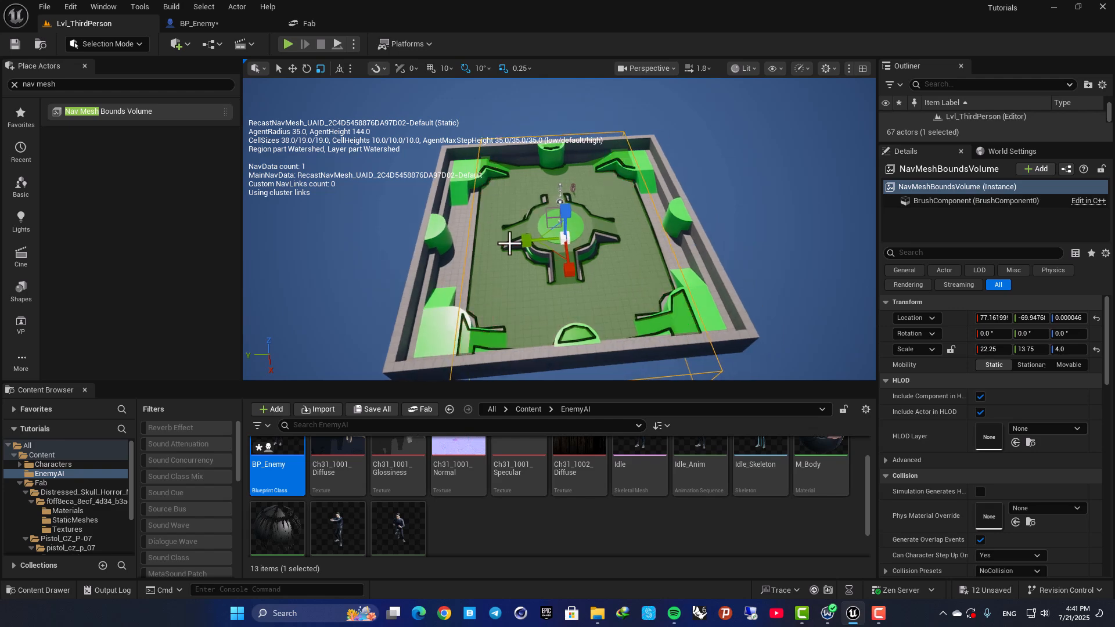
key("w")
right_click_drag(627, 224, 778, 215)
scroll(627, 223, "up", 3)
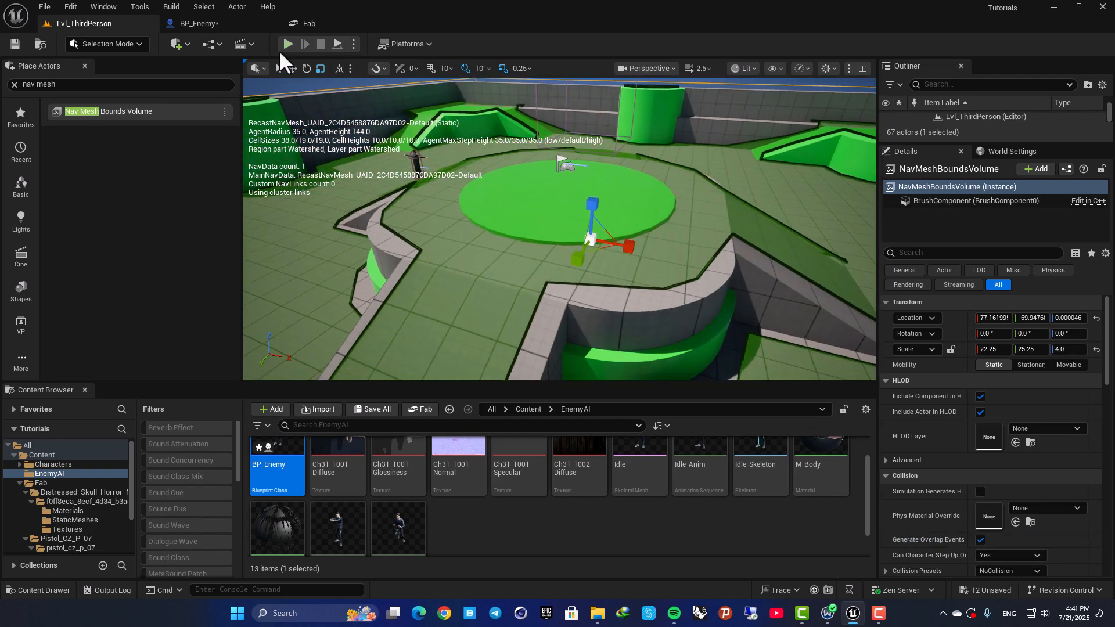
Play-test the level, run the player around to check whether the enemy follows, and stop.
left_click(286, 46)
key("w")
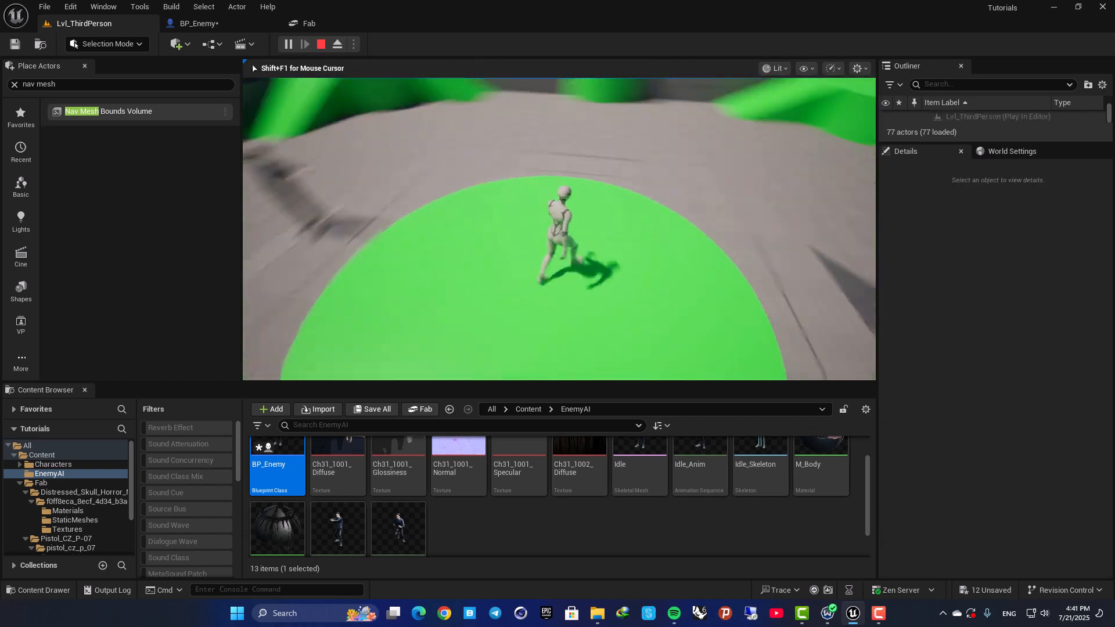
key("a")
key("w")
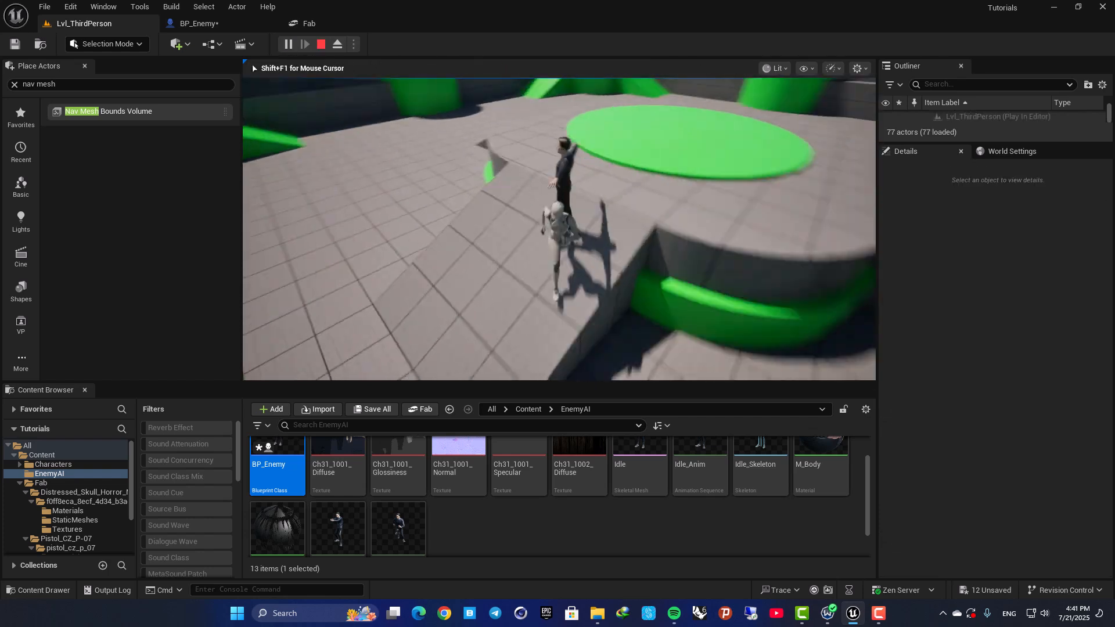
key("d")
key("w")
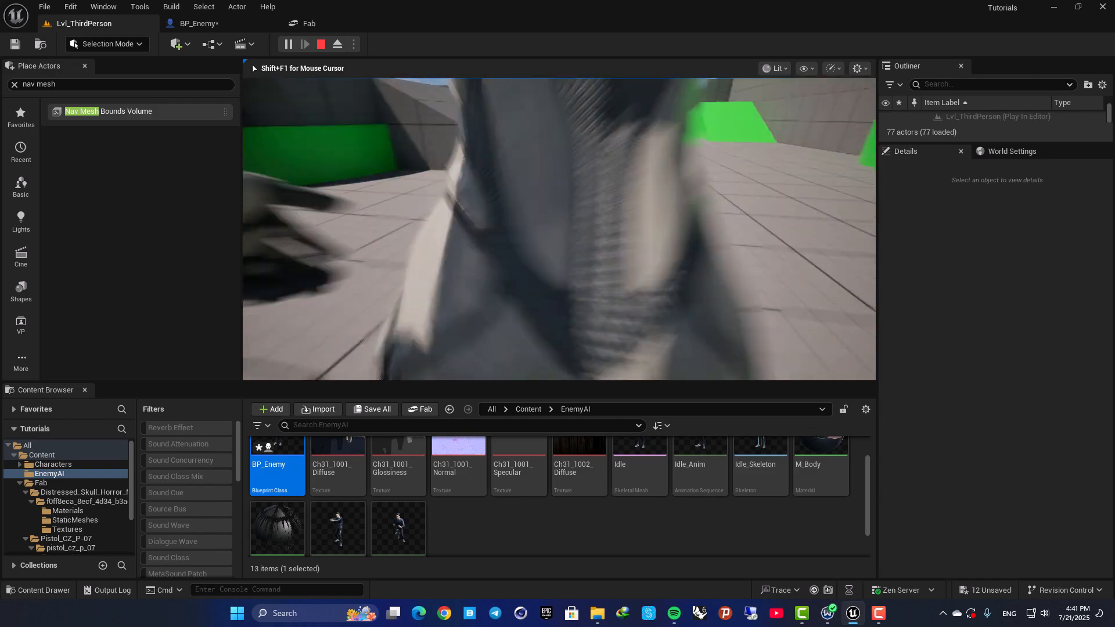
key("d")
key("Escape")
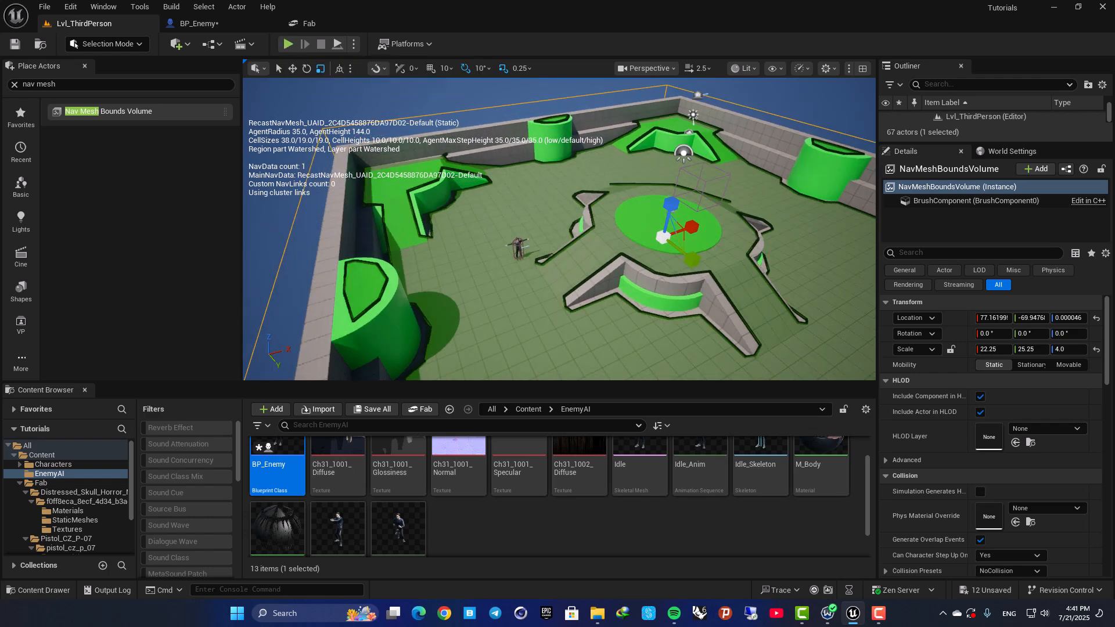
Move BP_Enemy onto the raised green structure in the arena's far corner, at about -1561, -1669, 281.
right_click_drag(707, 189, 744, 190)
key("w")
key("a")
left_click(583, 260)
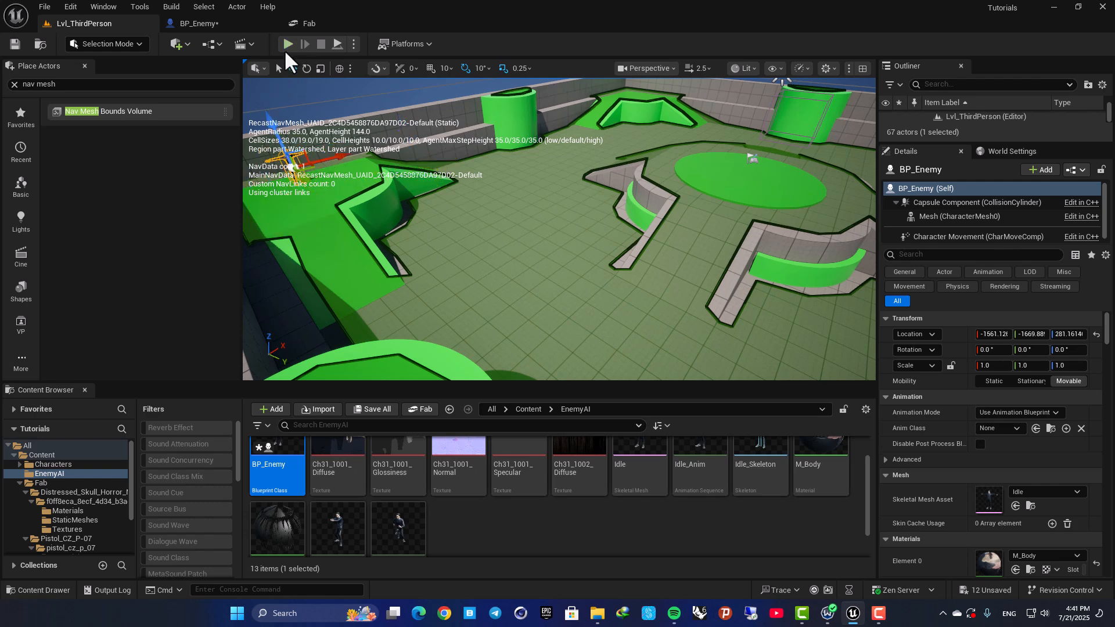
Play-test again with the enemy starting in the far corner, leading it around the central platform and ramps.
key("alt+p")
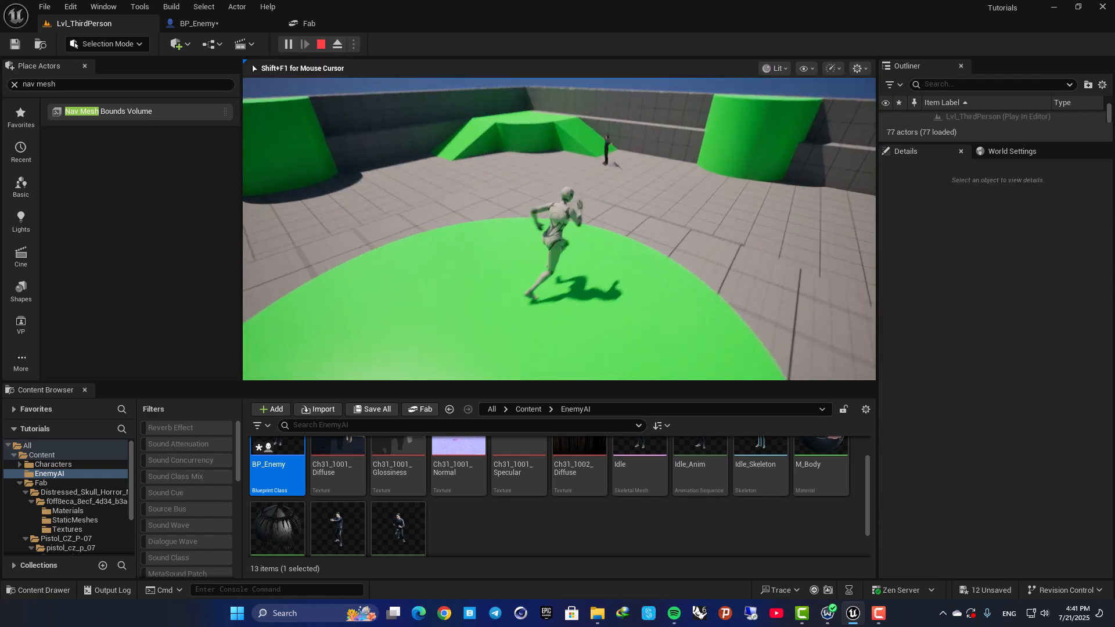
key("d")
key("s")
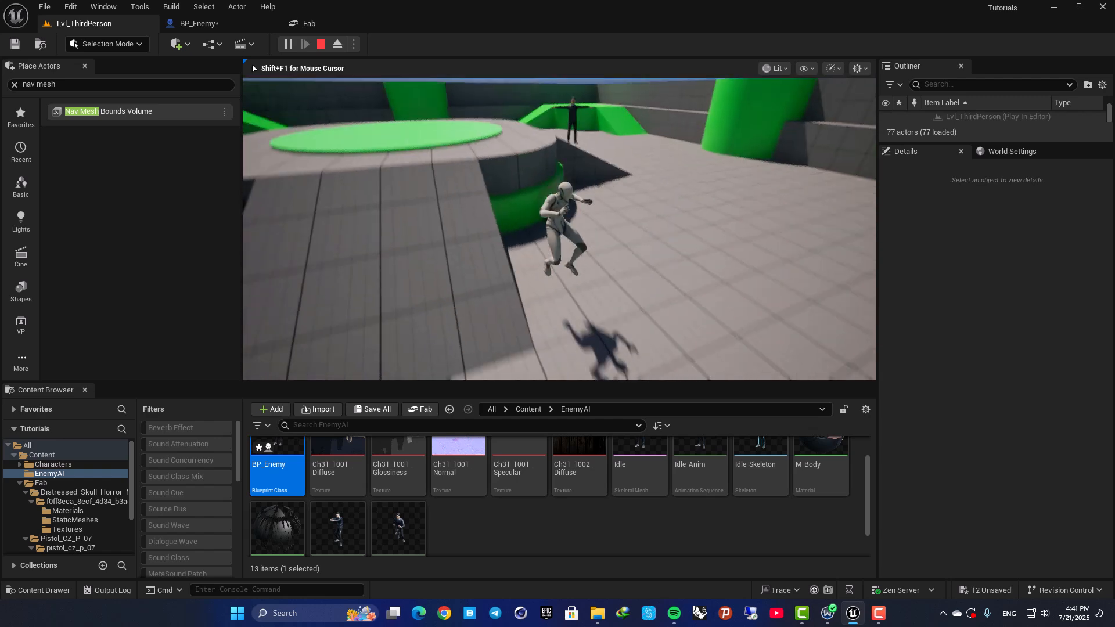
key("w")
key("space")
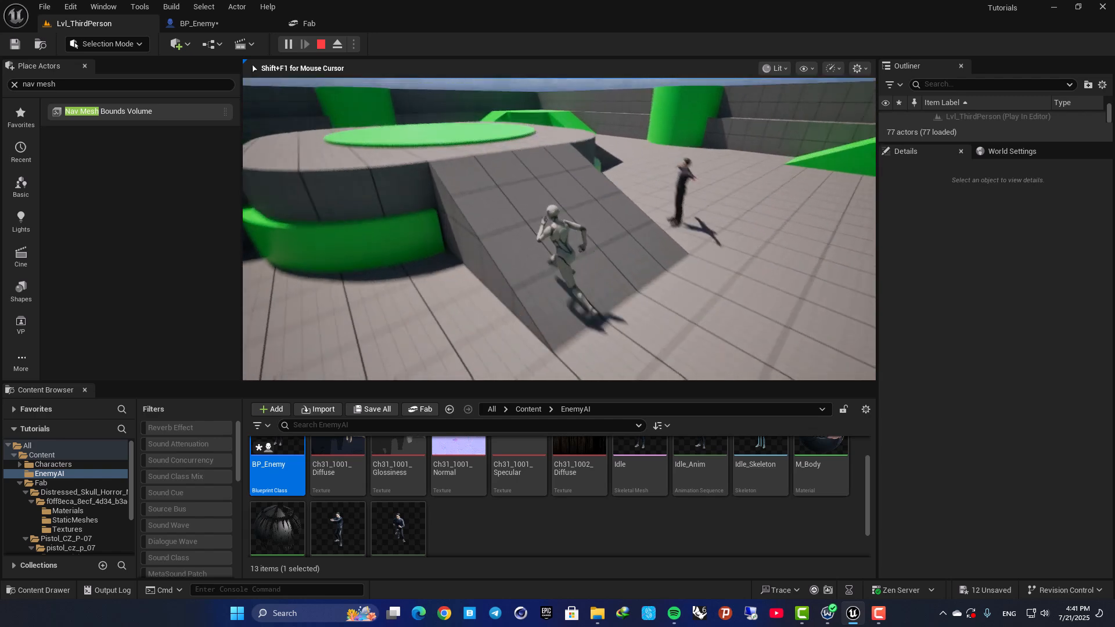
key("a")
key("s")
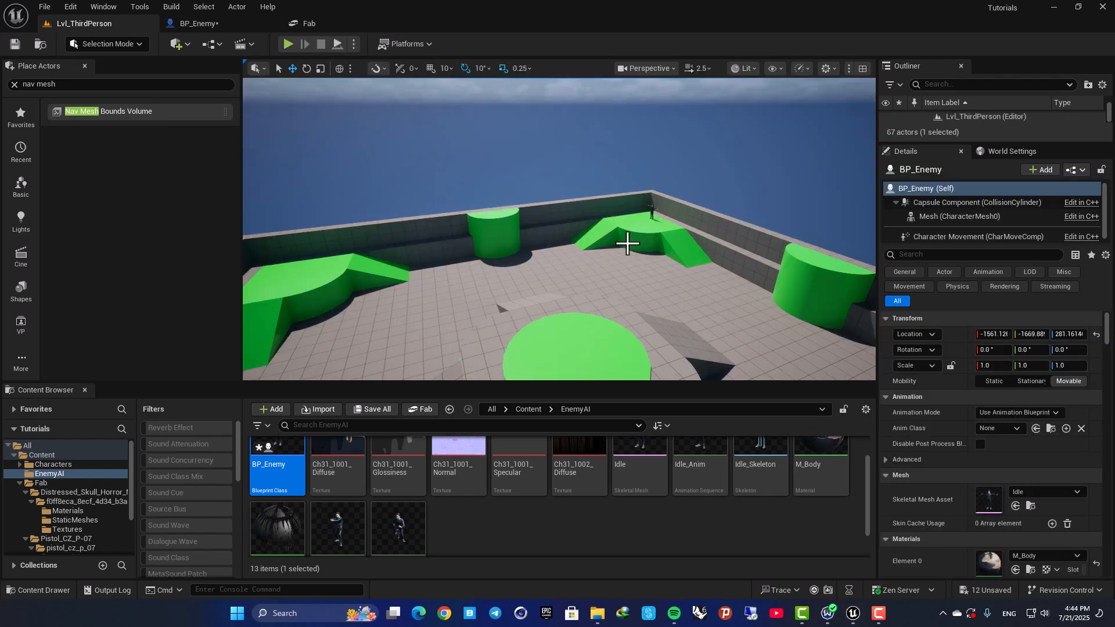
right_click_drag(627, 252, 592, 251)
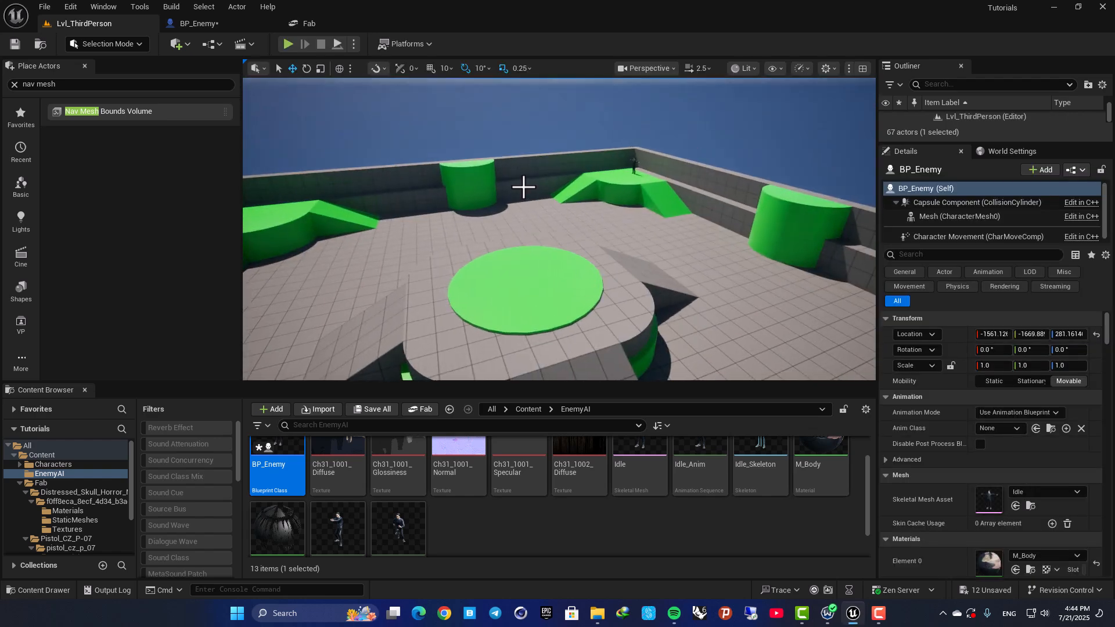
In BP_Enemy's event graph, set the AI MoveTo node's Acceptance Radius to 600.
left_click(210, 28)
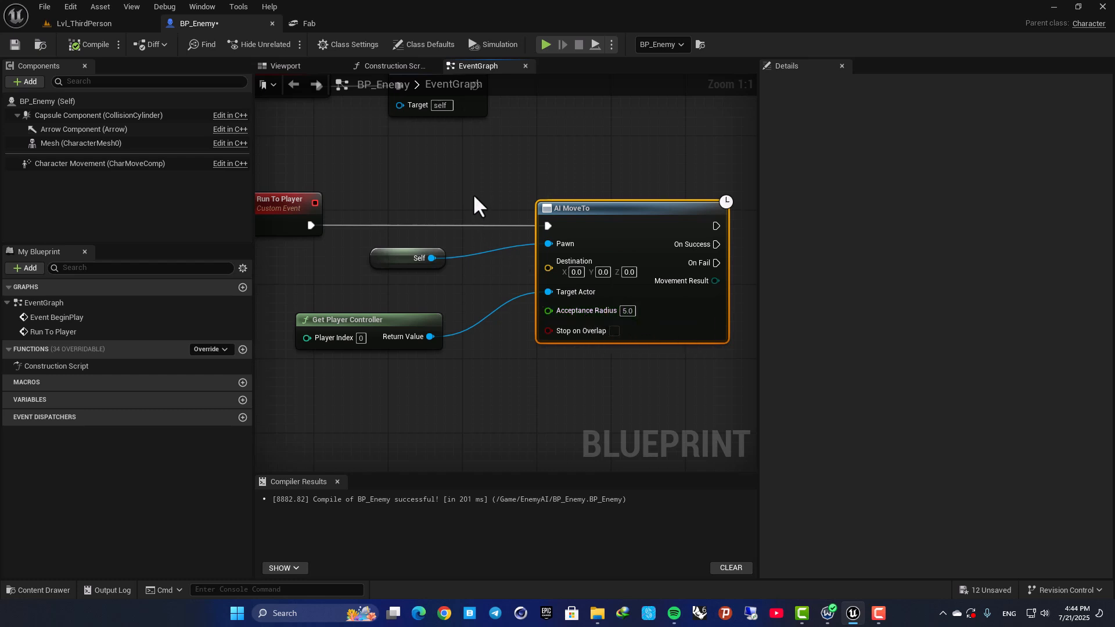
left_click_drag(462, 184, 523, 345)
right_click_drag(704, 261, 542, 256)
right_click_drag(447, 407, 550, 378)
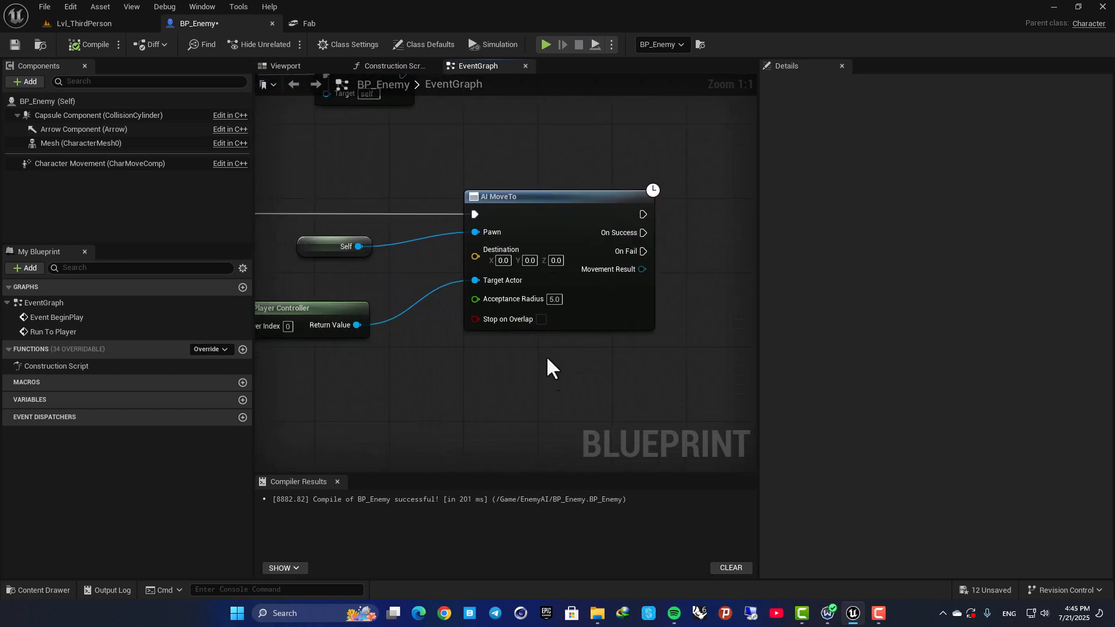
left_click(554, 299)
type("600")
key("Return")
Add a Print String node to AI MoveTo's On Success output with the text "You Are Dead!".
right_click_drag(665, 258, 614, 202)
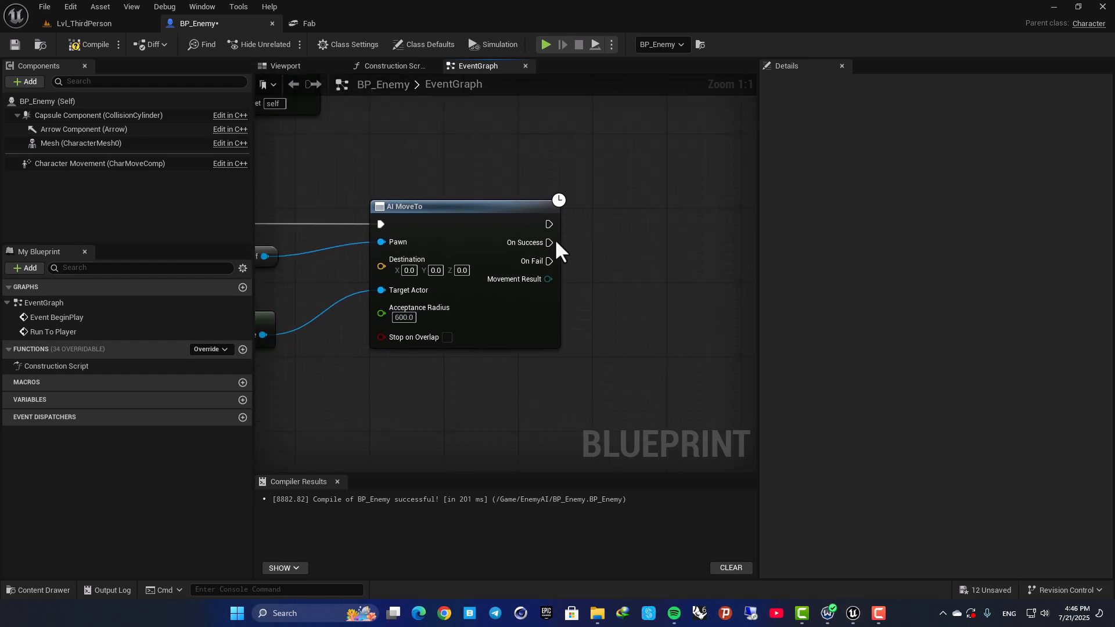
left_click_drag(548, 241, 684, 207)
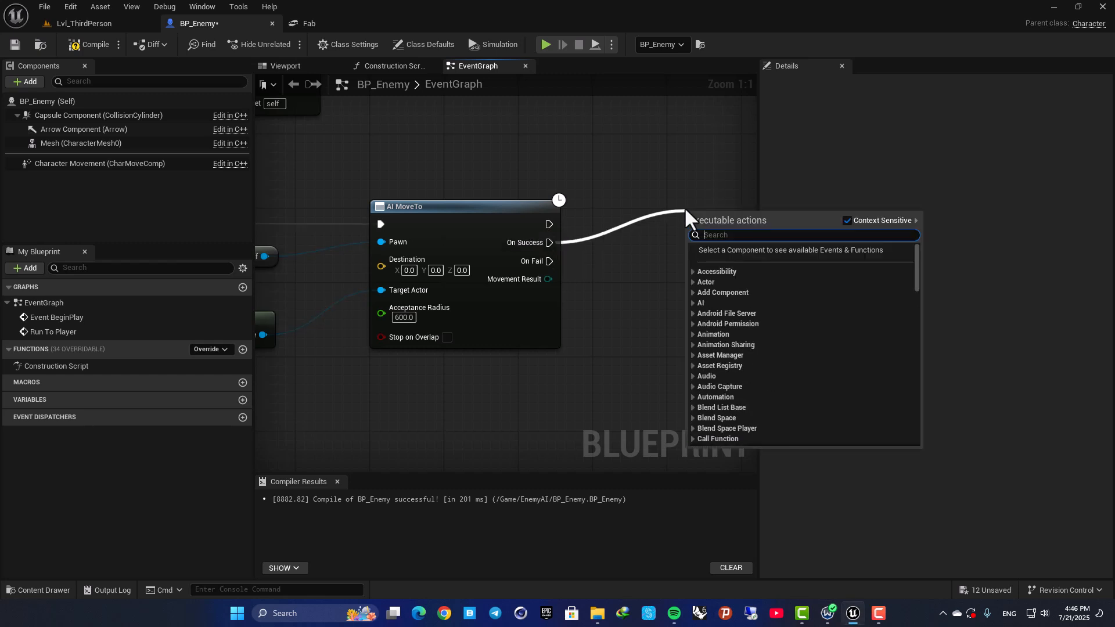
type("print")
key("Return")
right_click_drag(686, 210, 443, 206)
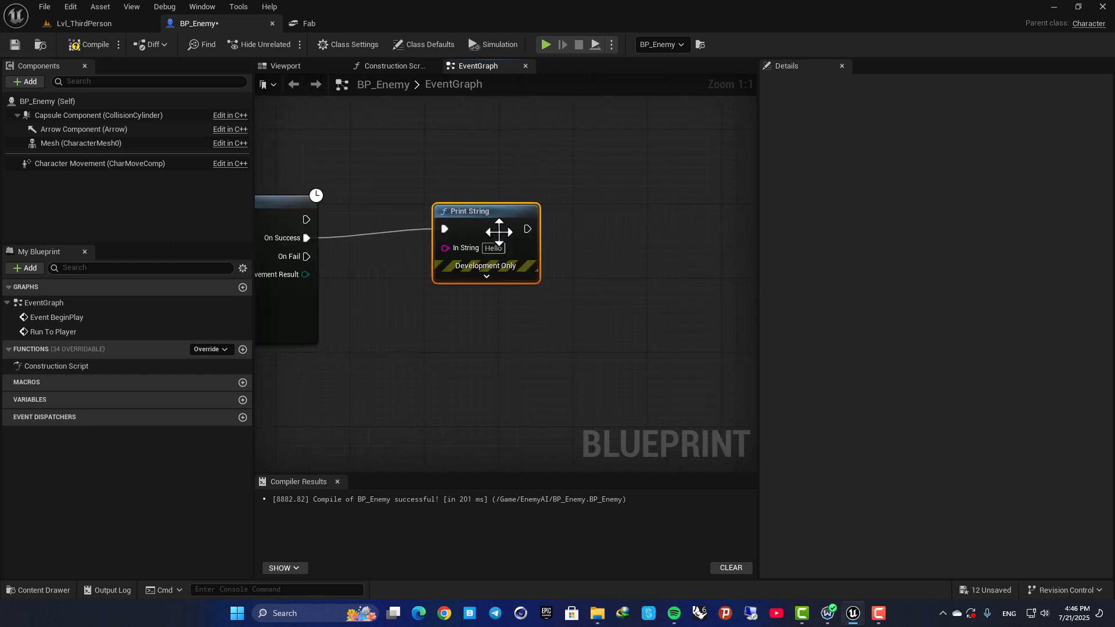
left_click(494, 249)
type("You Are Dead!")
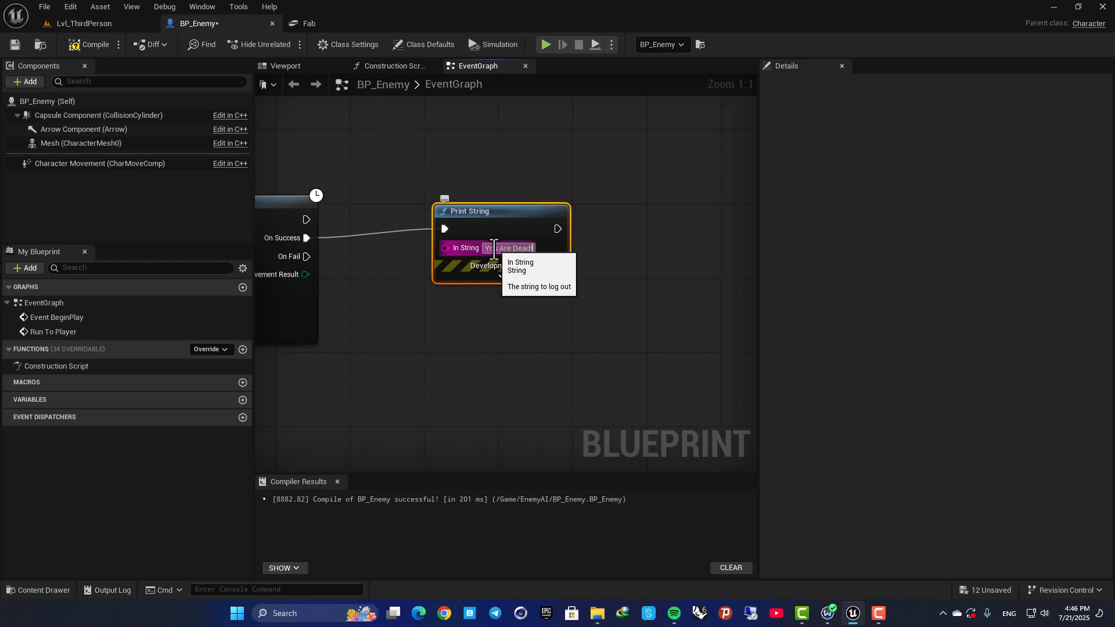
Duplicate the Run to Player call and connect AI MoveTo's On Fail output to the copy.
right_click_drag(316, 266, 524, 244)
scroll(479, 213, "down", 2)
right_click_drag(345, 180, 443, 180)
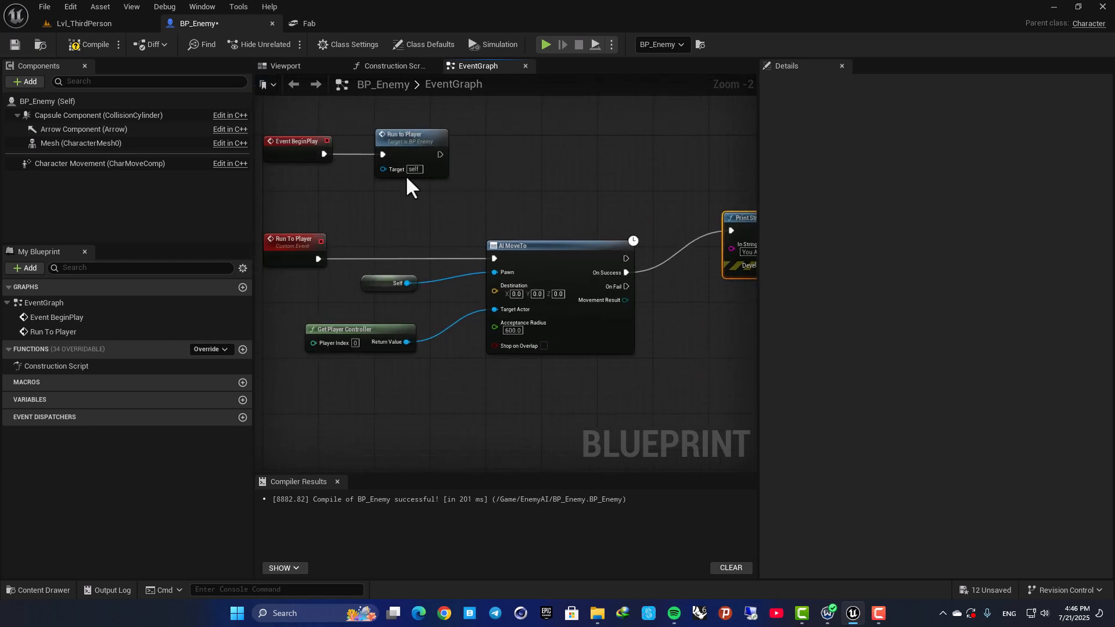
right_click_drag(594, 202, 491, 196)
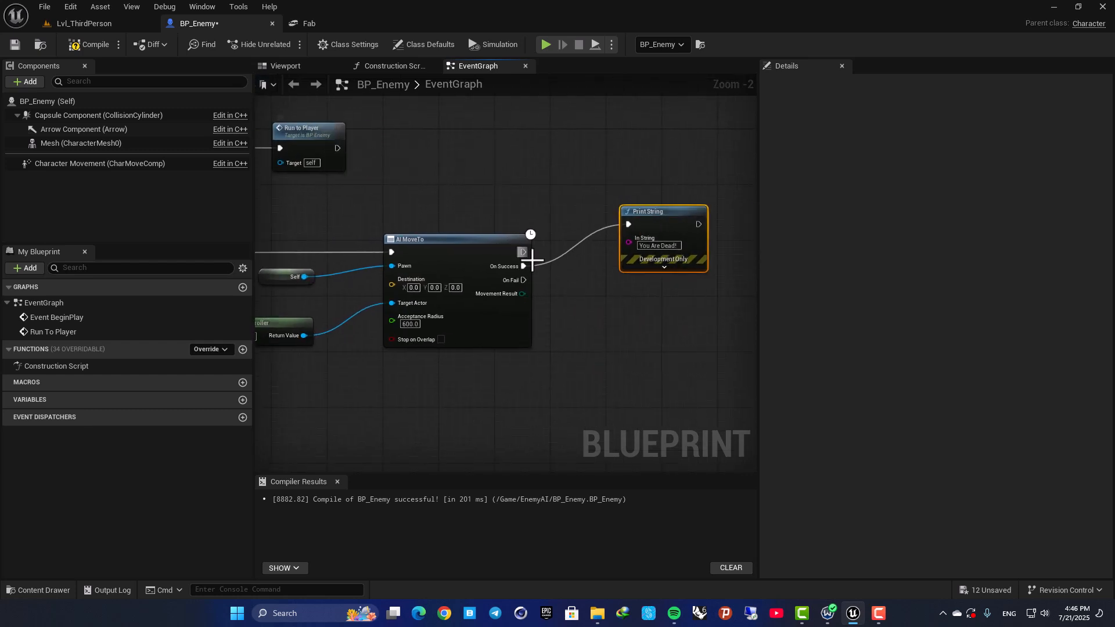
left_click(319, 136)
key("ctrl+c")
key("ctrl+v")
left_click_drag(415, 176, 619, 314)
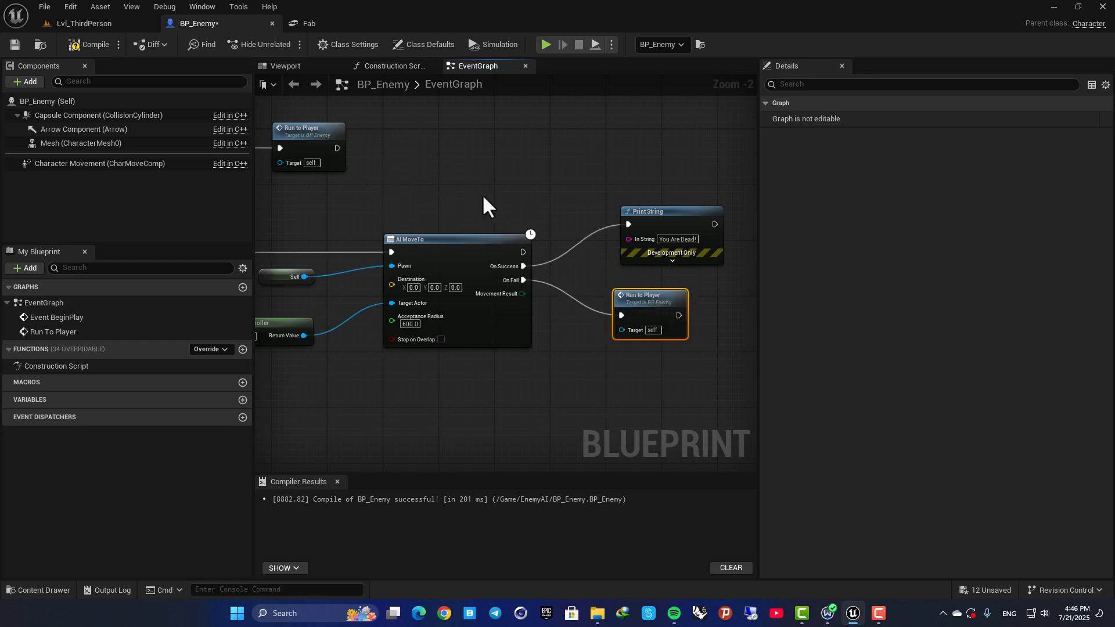
Play-test the level, letting the enemy approach and running the player off the central platform, and stop.
left_click(96, 23)
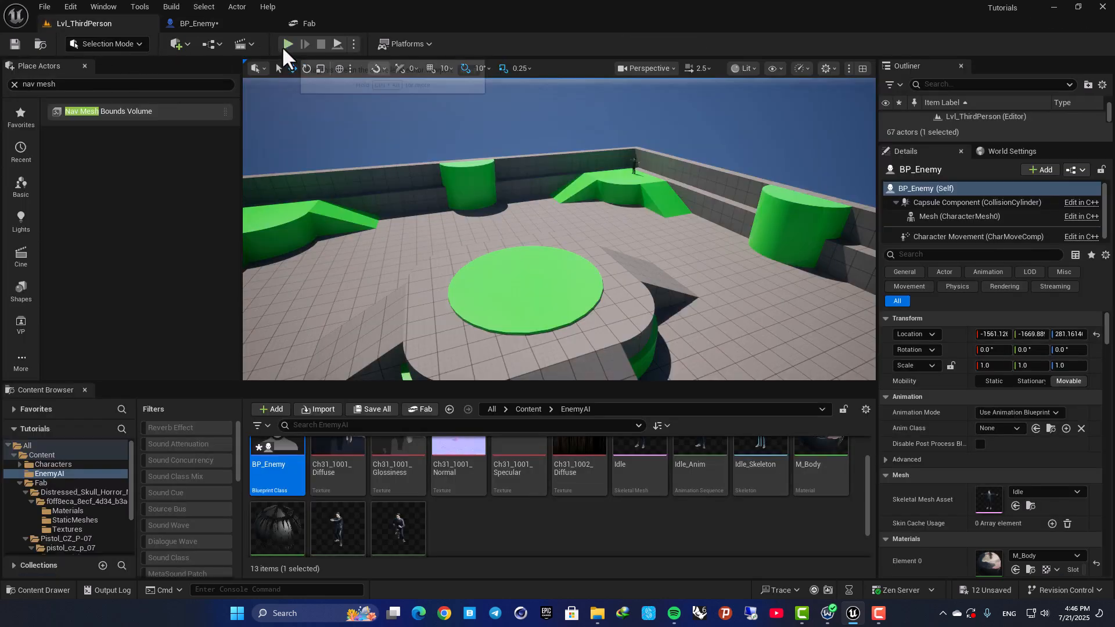
left_click(283, 45)
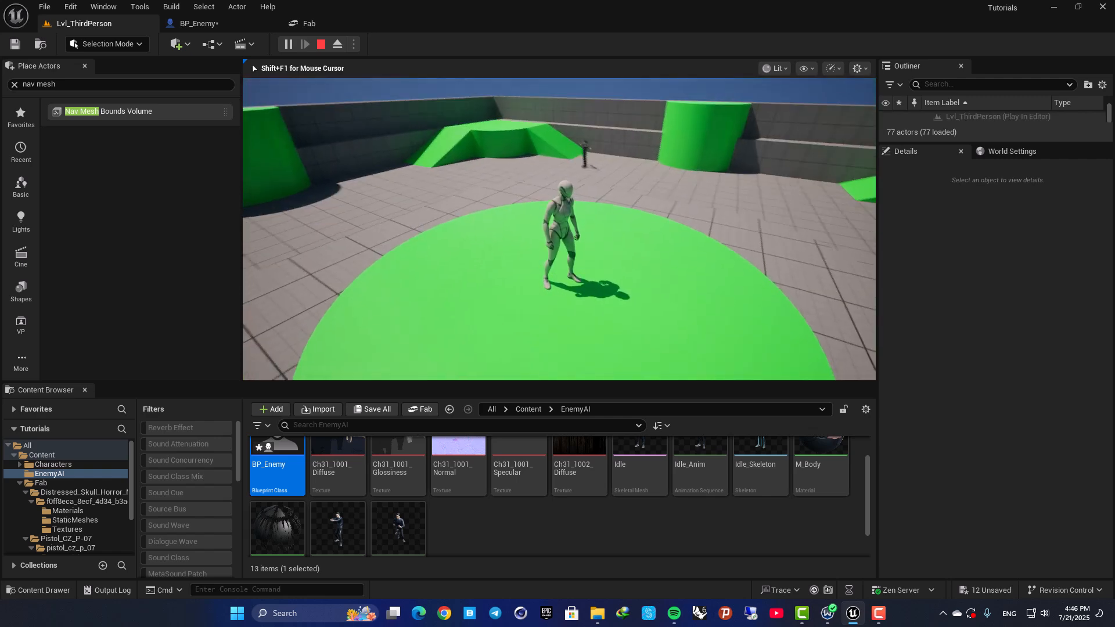
key("w")
key("w")
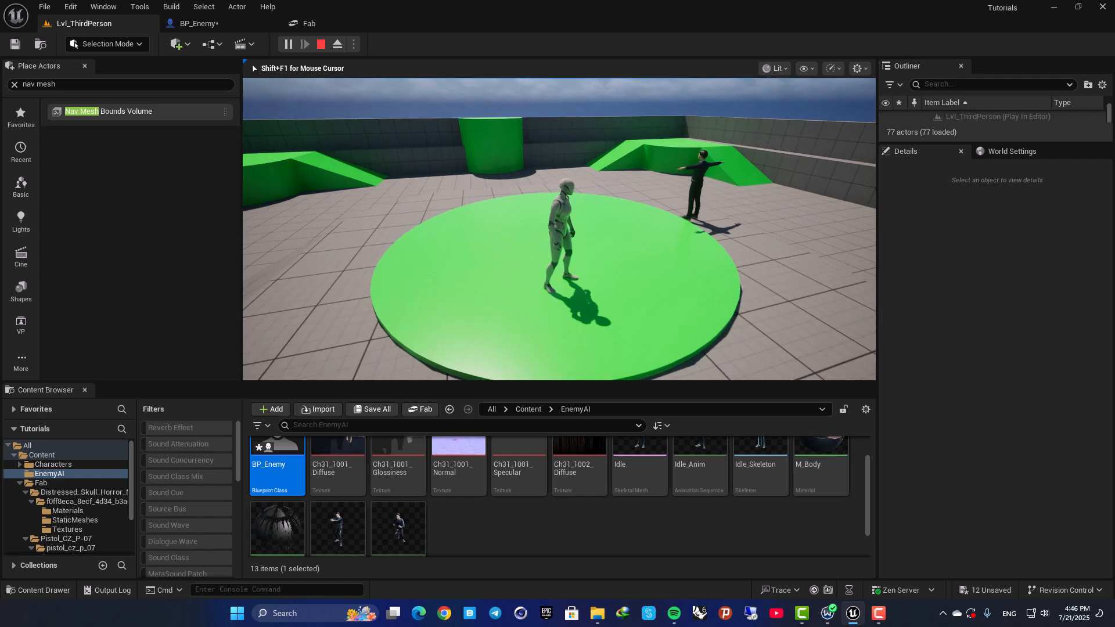
key("a")
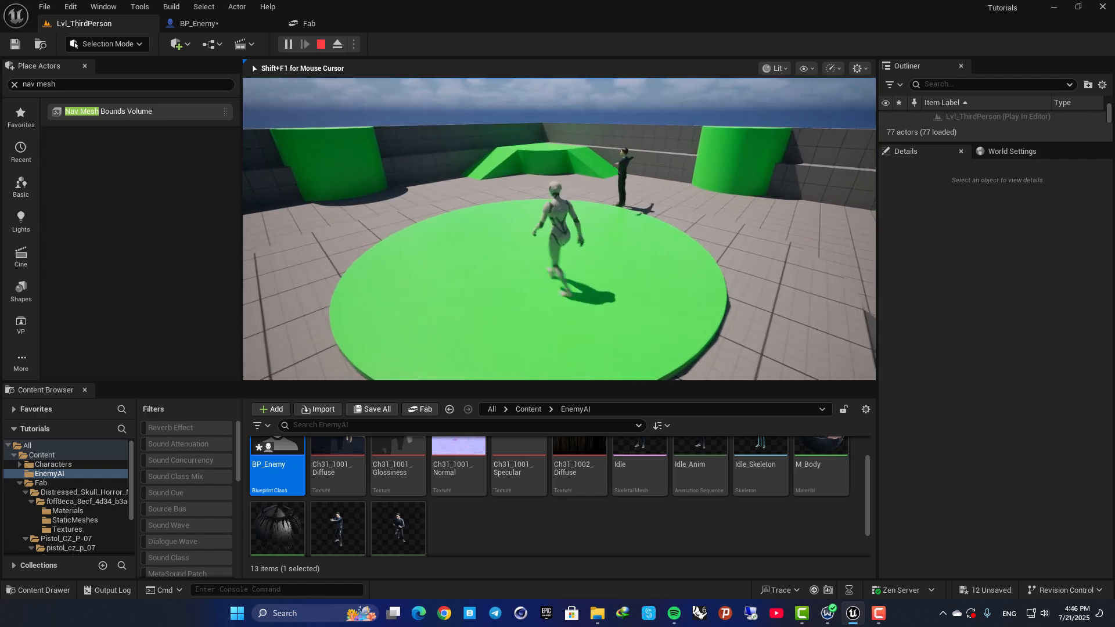
key("w")
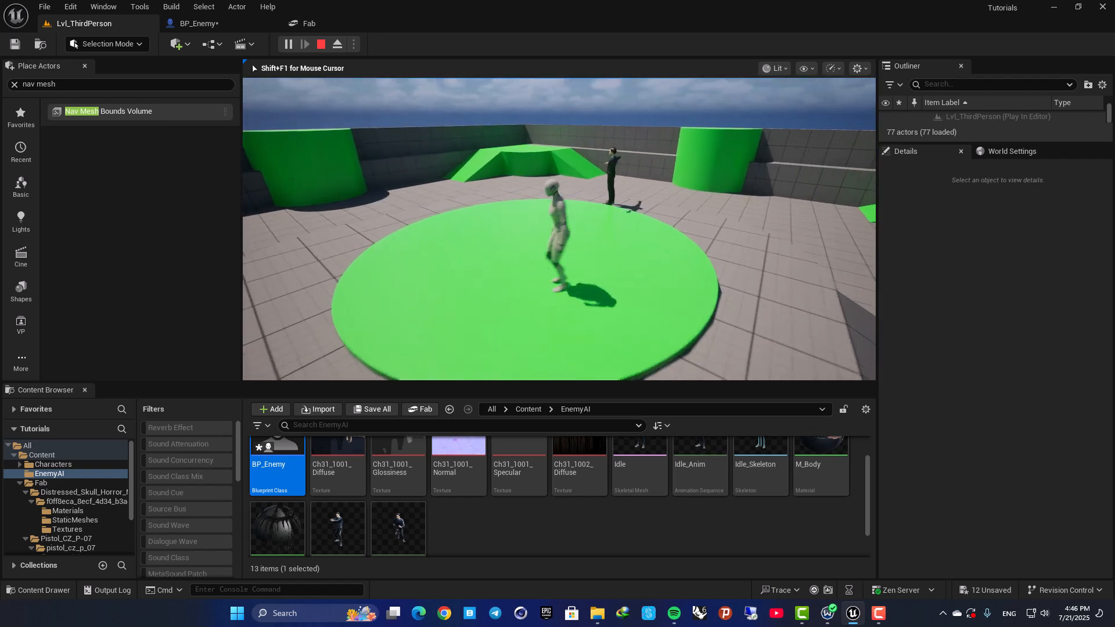
key("d")
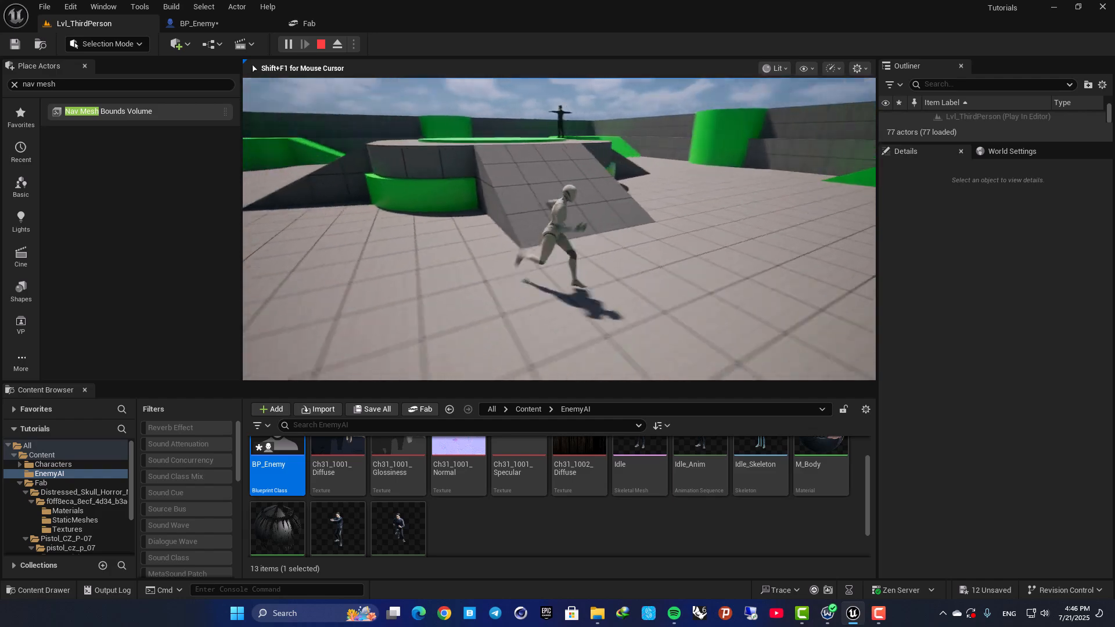
key("space")
key("Escape")
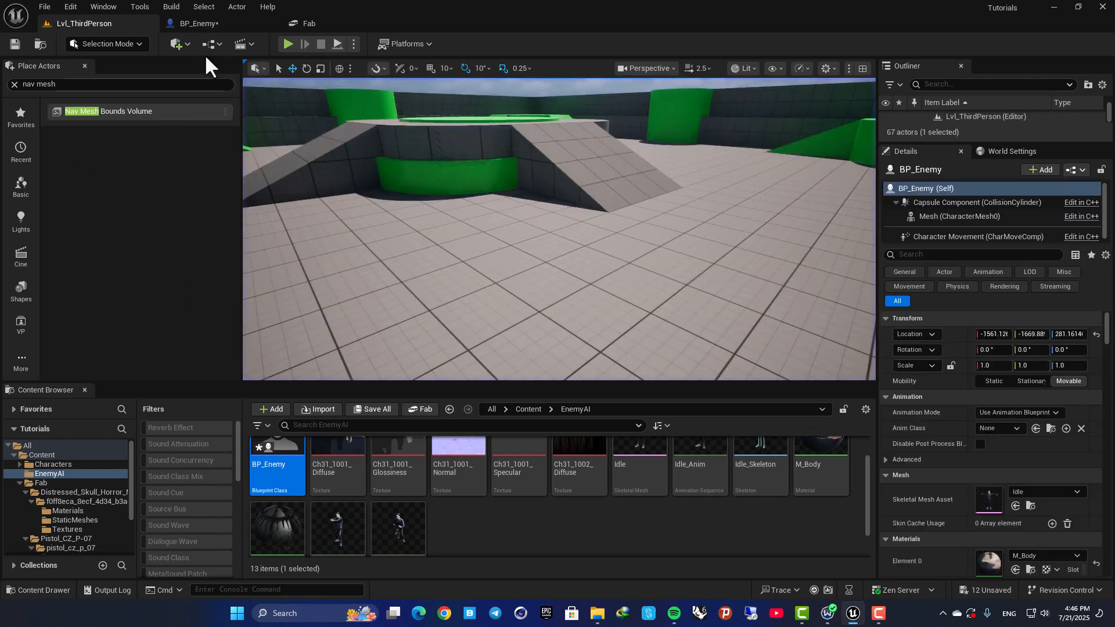
Duplicate the Run to Player call once more and connect it after the Print String node.
left_click(199, 23)
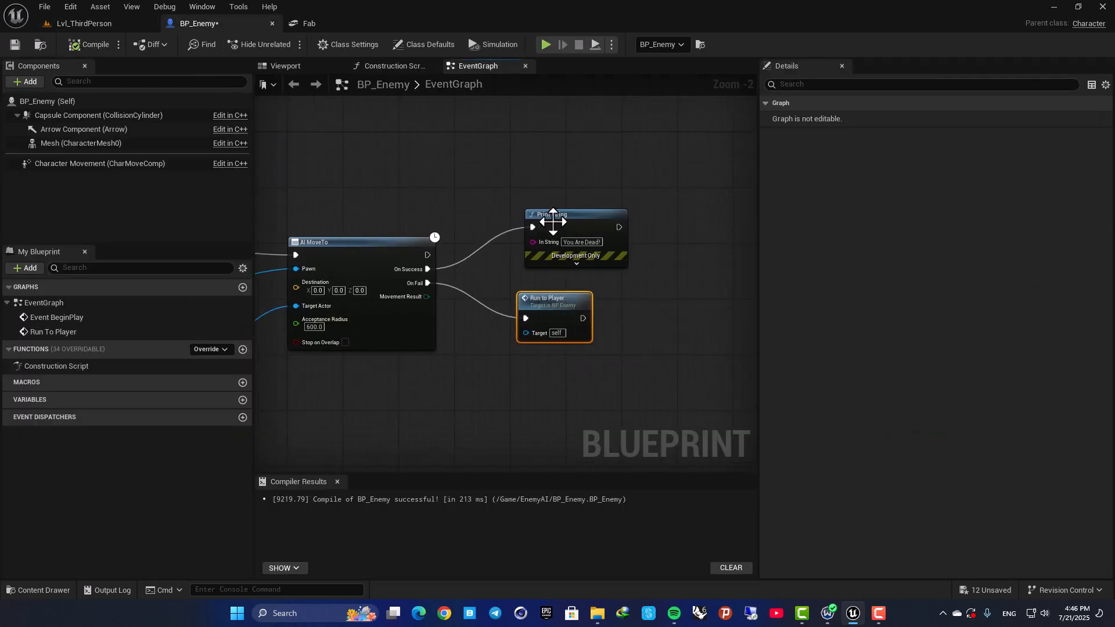
key("ctrl+d")
left_click_drag(579, 231, 697, 230)
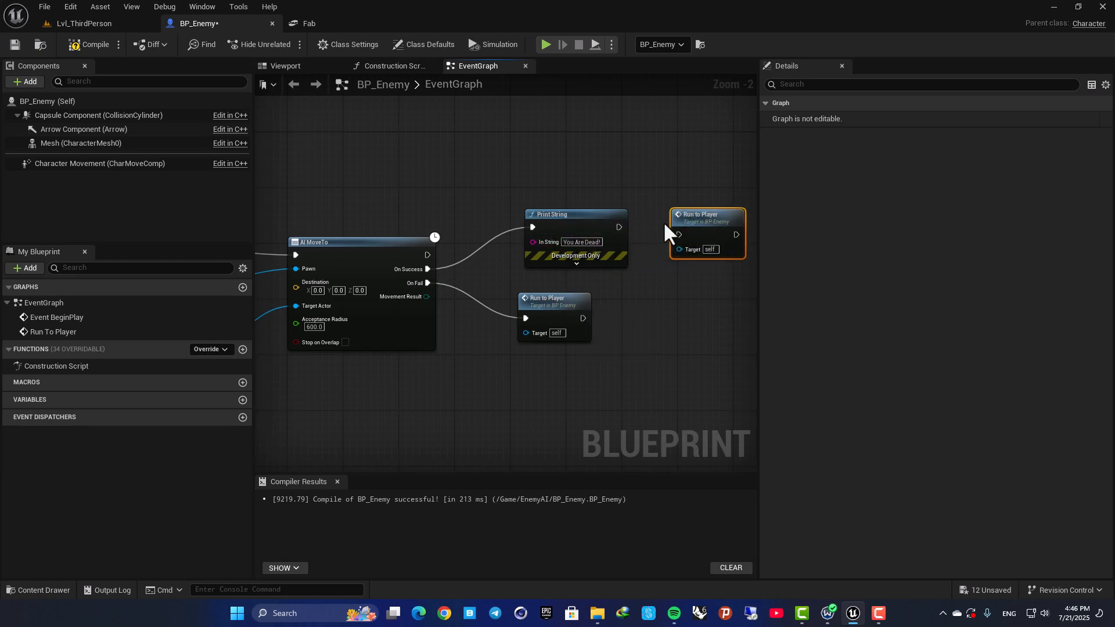
left_click_drag(619, 227, 678, 234)
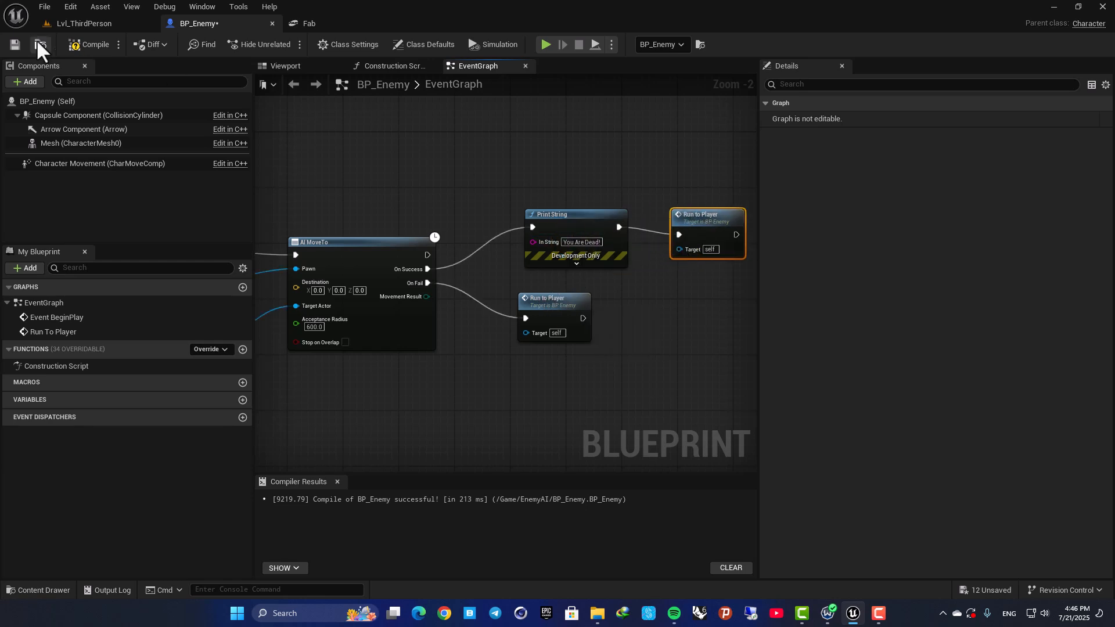
Play-test the level again, running away from the enemy to check whether it resumes the chase after reaching the player.
left_click(96, 24)
key("alt+p")
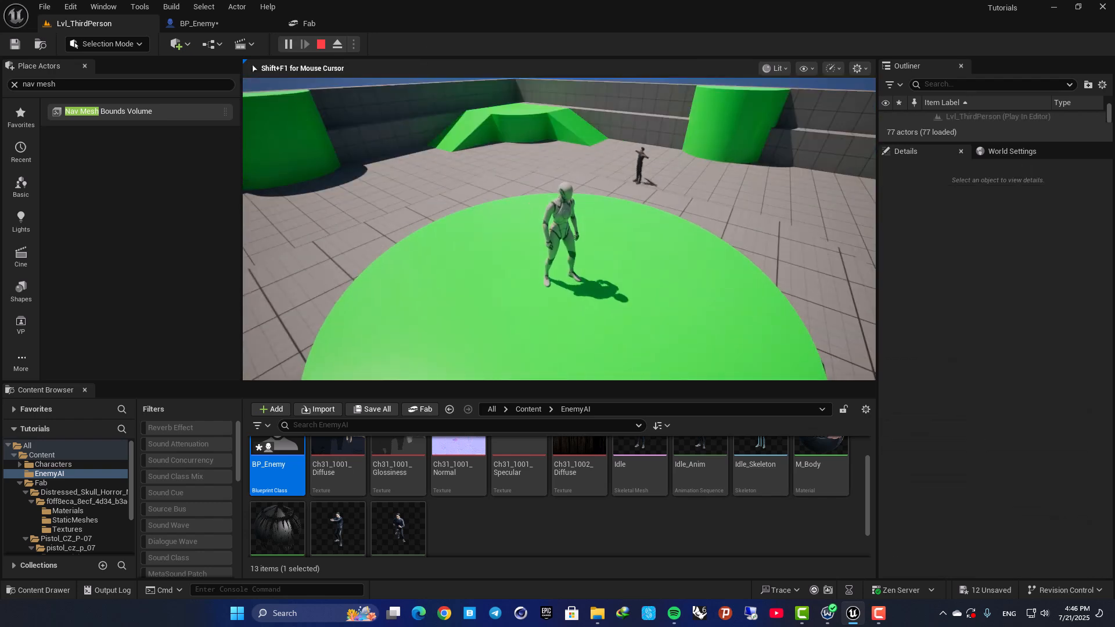
key("s")
key("d")
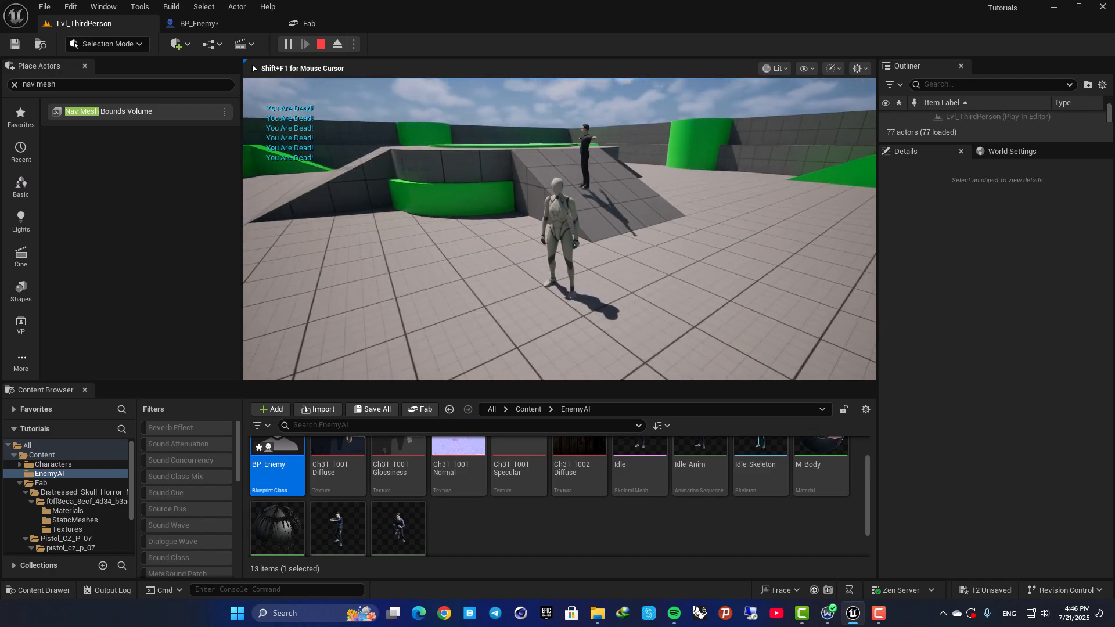
key("a")
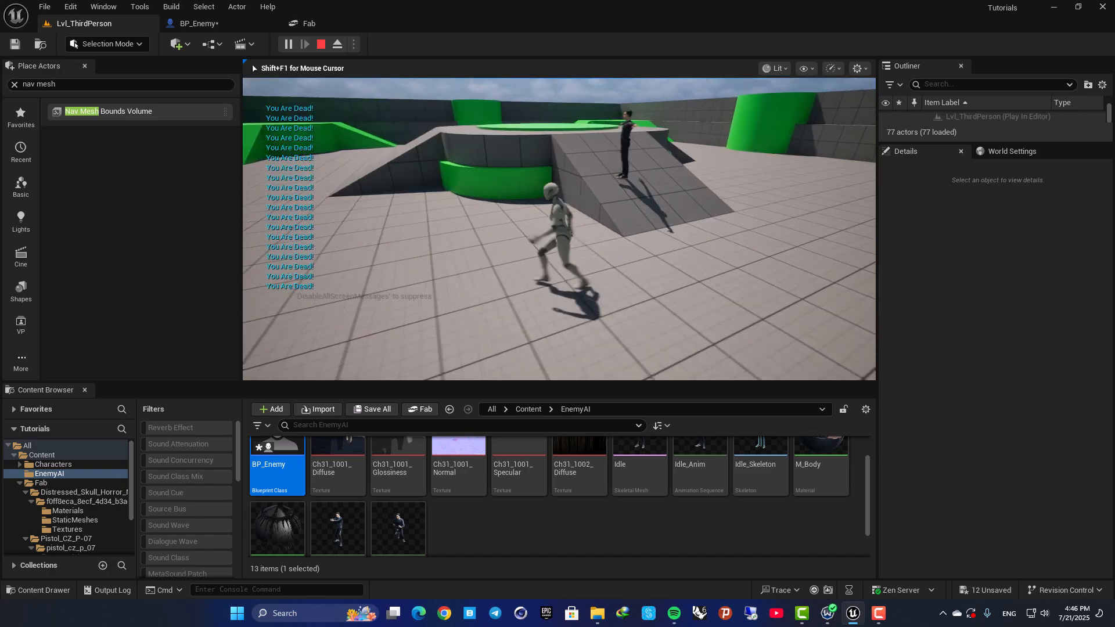
key("s")
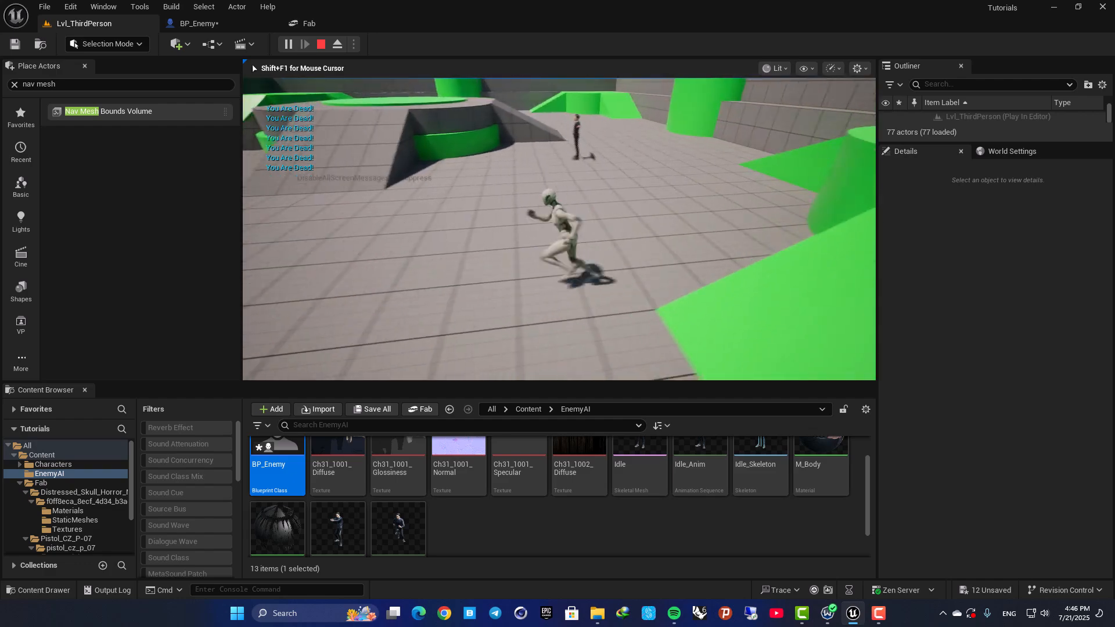
key("Escape")
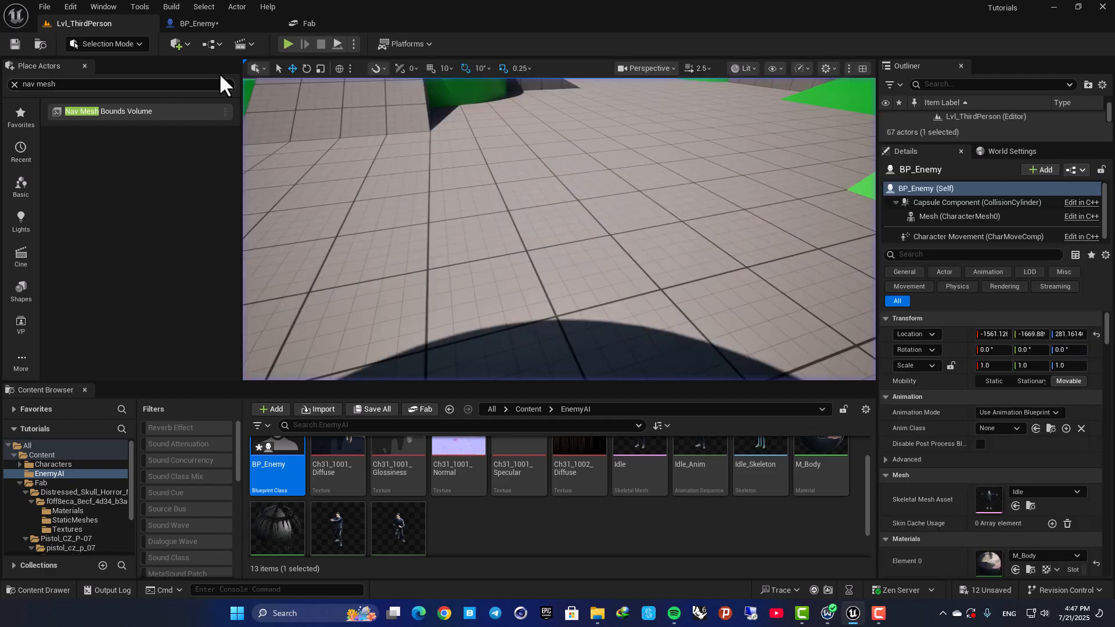
Delete the Print String node and the Run to Player call that follows it from the On Success branch.
left_click(203, 23)
left_click_drag(666, 163, 708, 247)
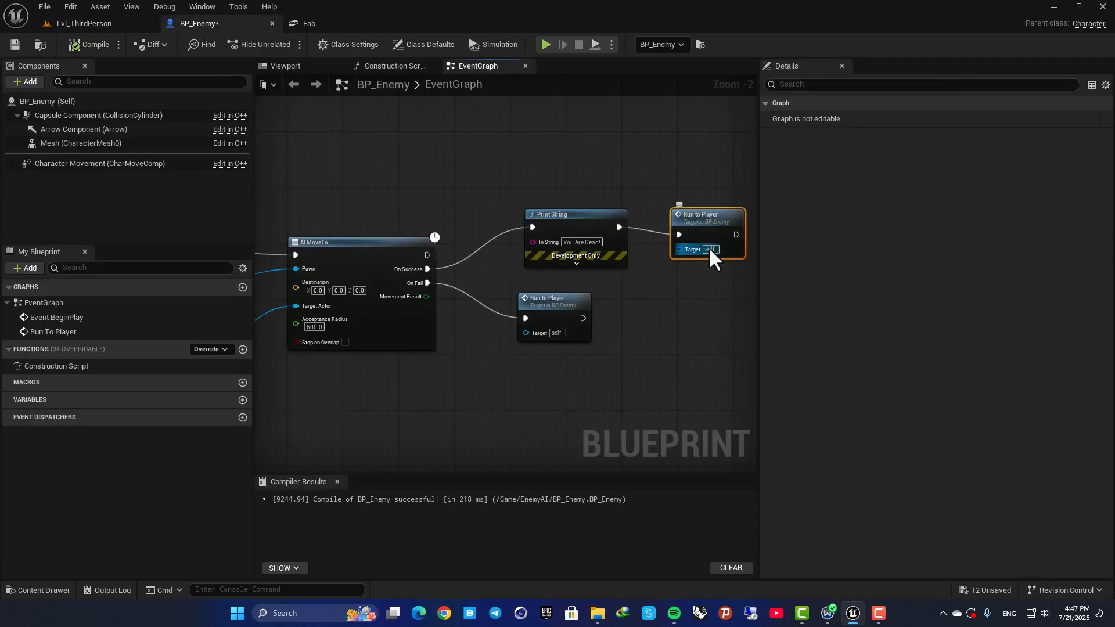
key("Delete")
left_click_drag(518, 158, 586, 225)
key("Delete")
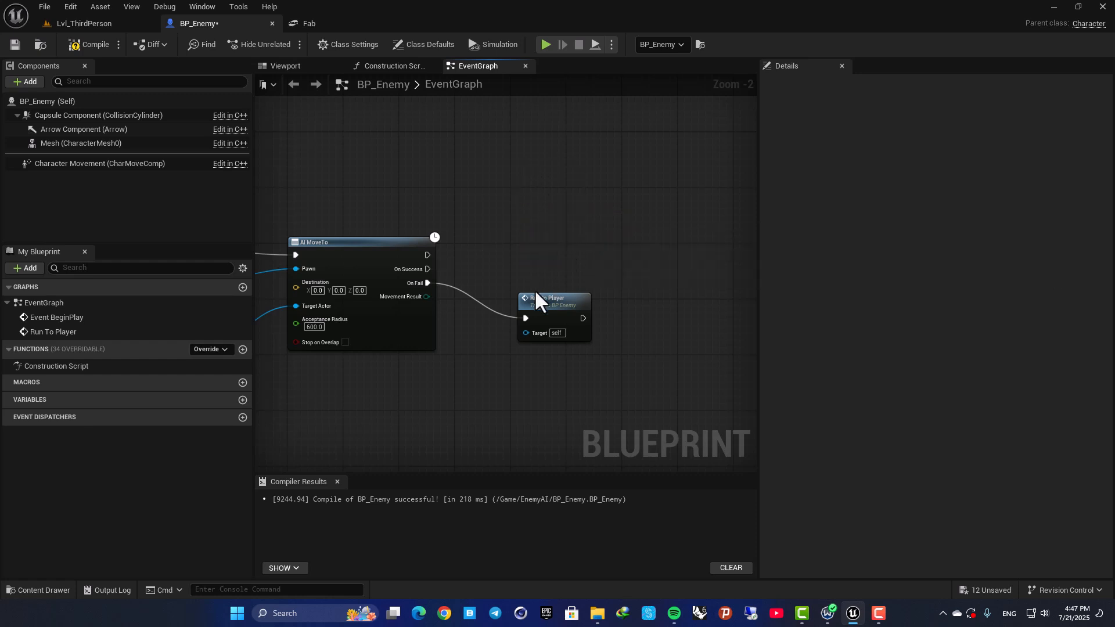
Shift the Run to Player call on the On Fail branch slightly away from the AI MoveTo node.
left_click_drag(538, 309, 546, 323)
right_click_drag(449, 218, 614, 205)
left_click(439, 209)
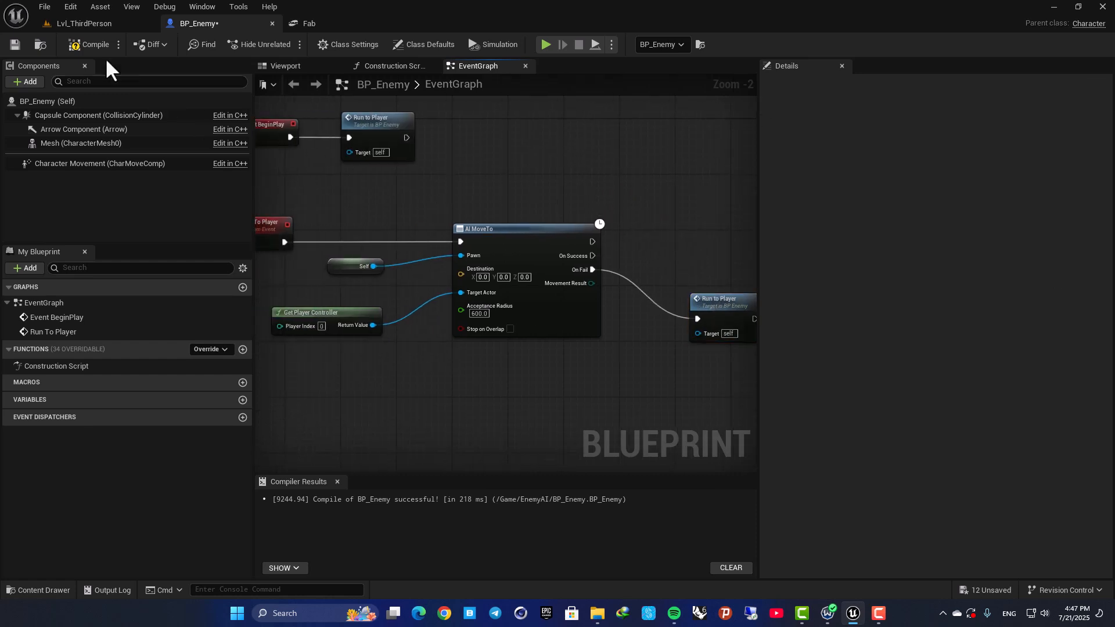
right_click_drag(395, 227, 503, 211)
Create an Animation Blueprint based on Idle_Skeleton in the EnemyAI folder and name it ABP_Enemy.
left_click(87, 24)
right_click_drag(477, 298, 436, 276)
mouse_move(462, 197)
right_mouse_down()
mouse_move(489, 223)
mouse_move(464, 195)
right_mouse_up()
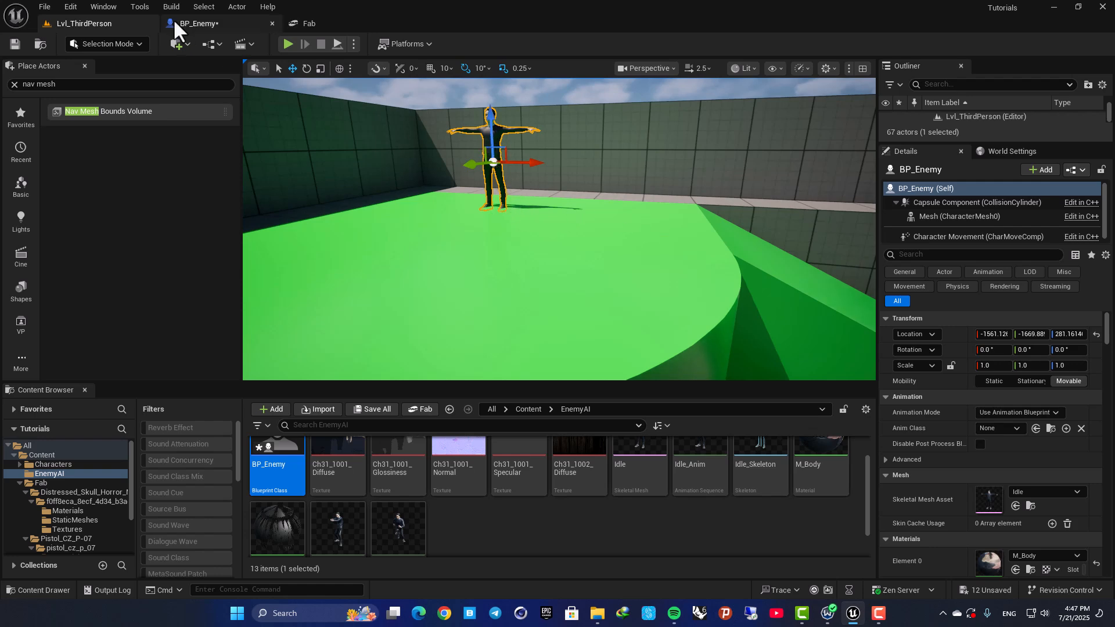
scroll(331, 462, "up", 2)
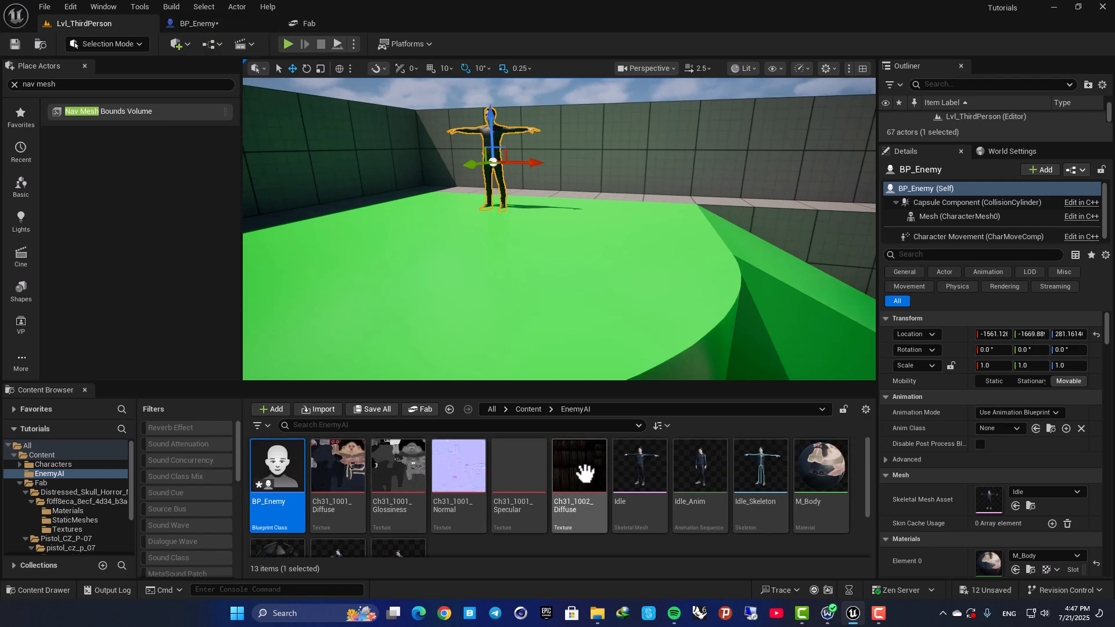
scroll(495, 508, "down", 2)
right_click(466, 500)
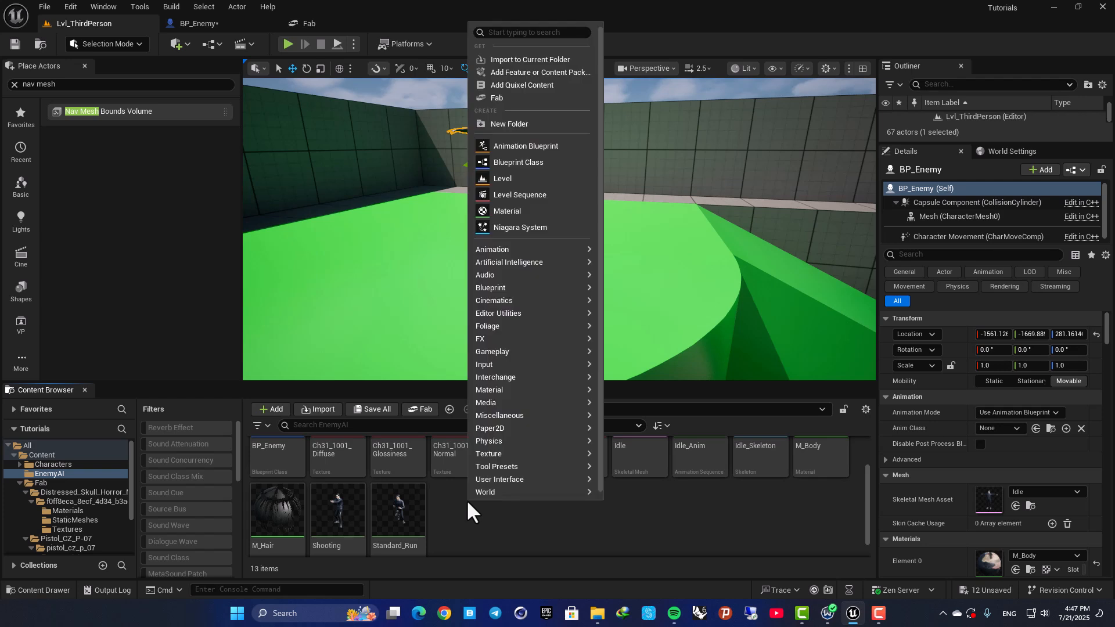
left_click(523, 146)
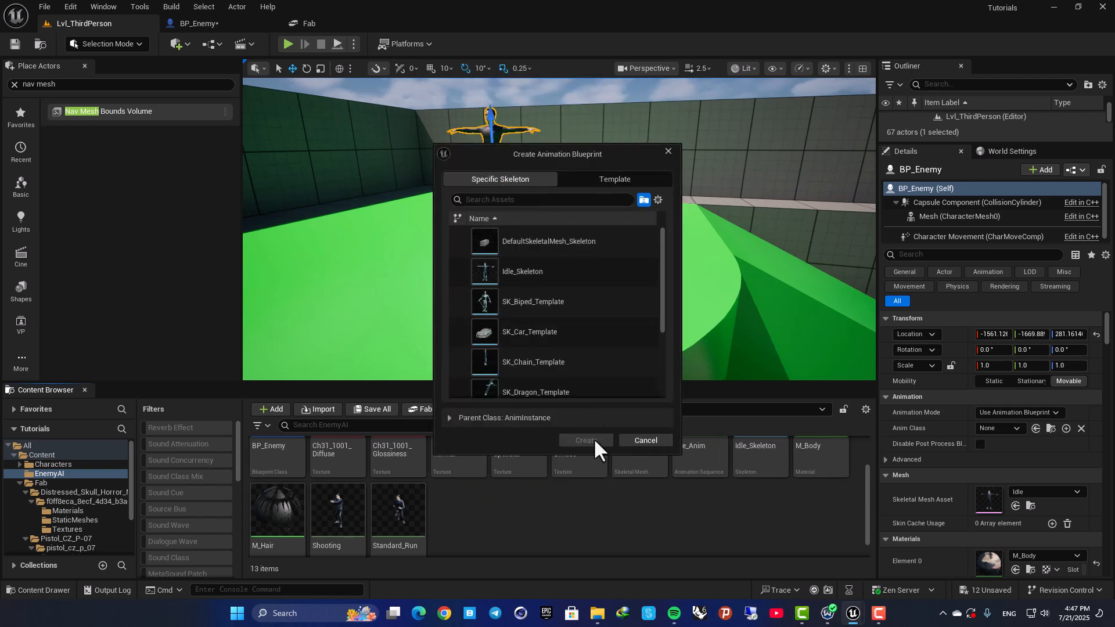
left_click(558, 272)
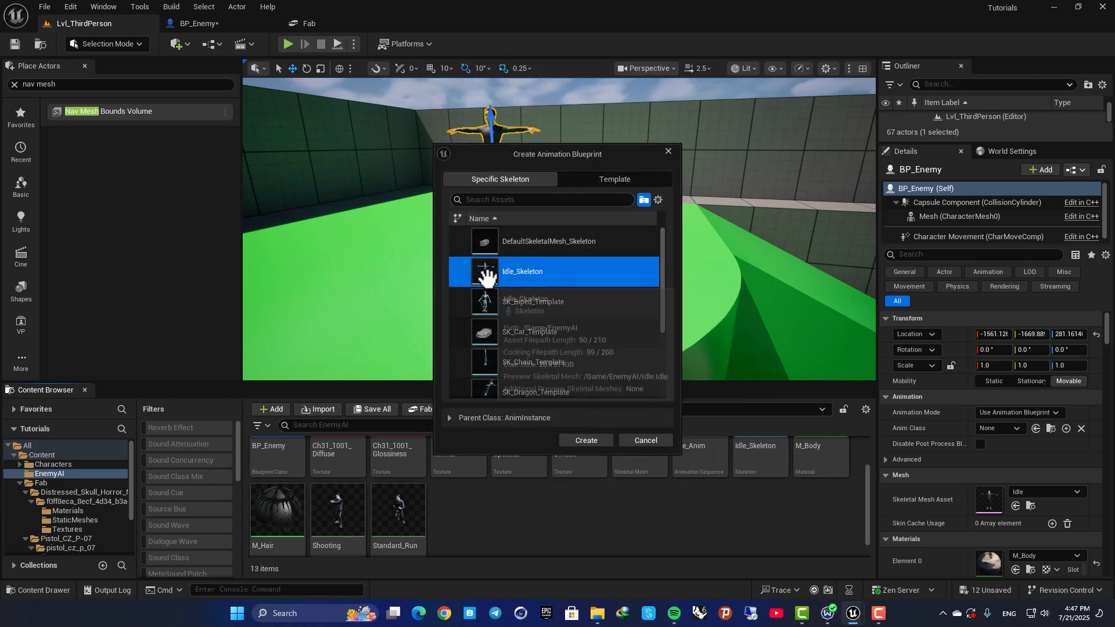
left_click(586, 441)
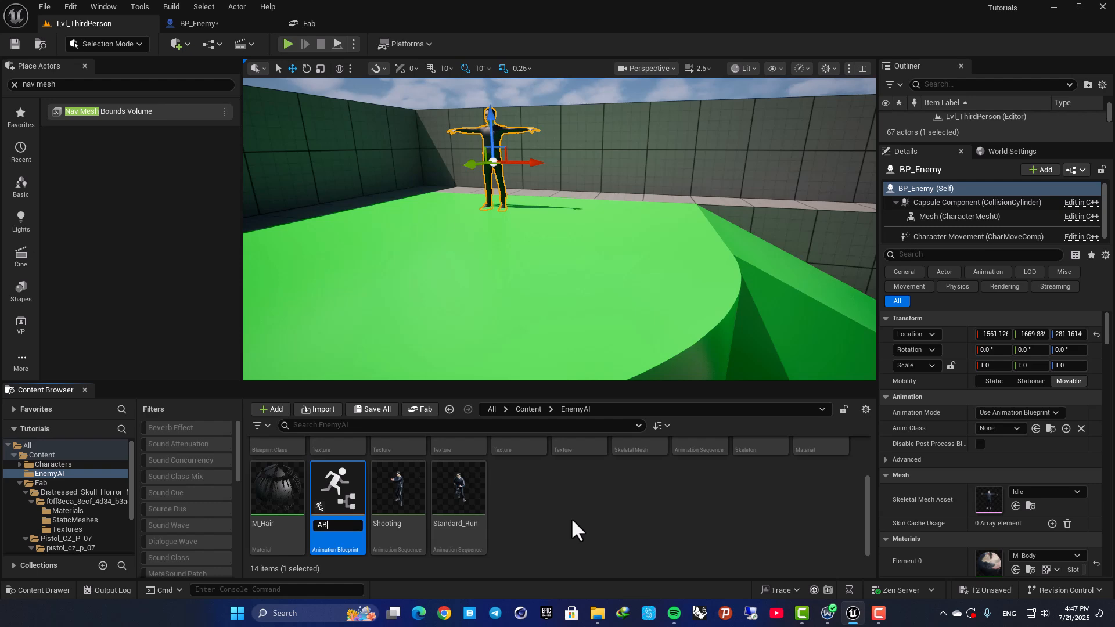
type("ABP_Enemy")
key("Return")
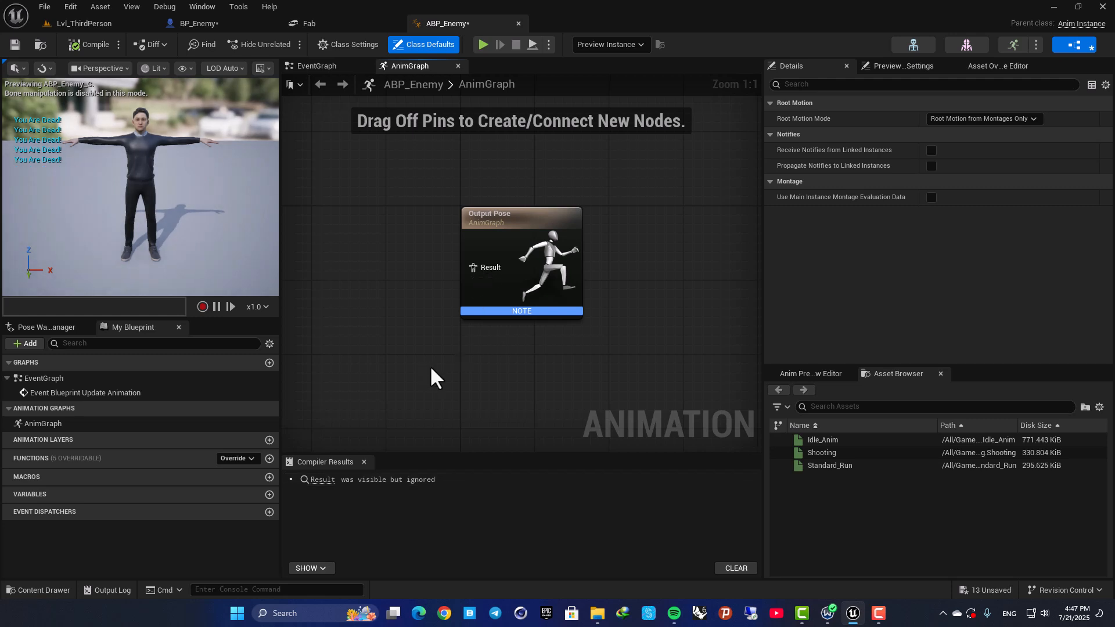
Open ABP_Enemy for editing and display its EventGraph.
right_click_drag(431, 369, 500, 391)
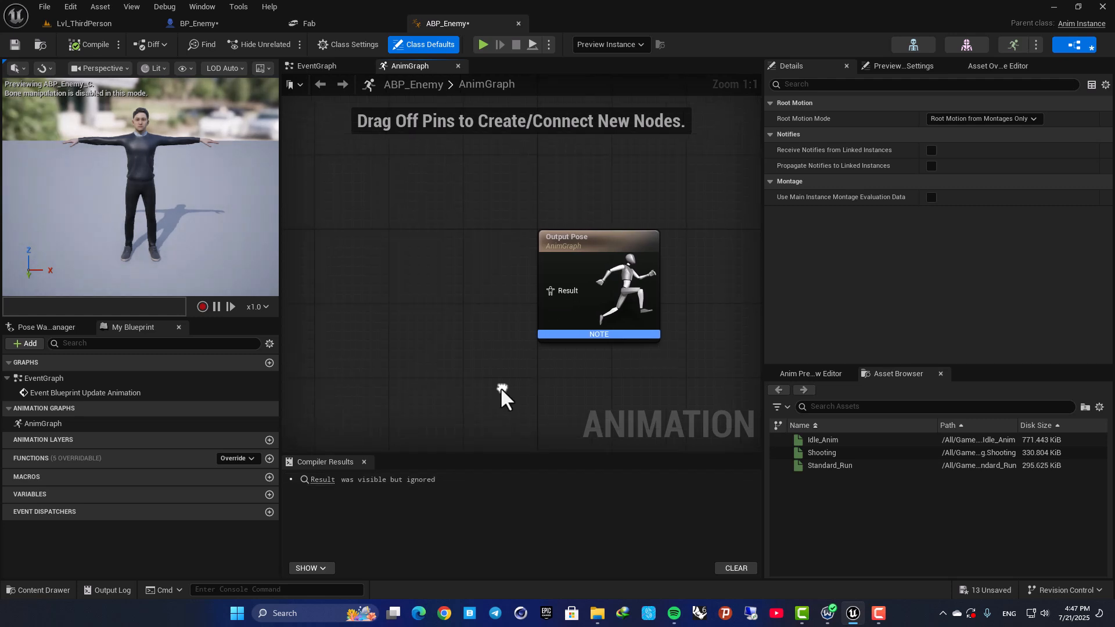
left_click(307, 68)
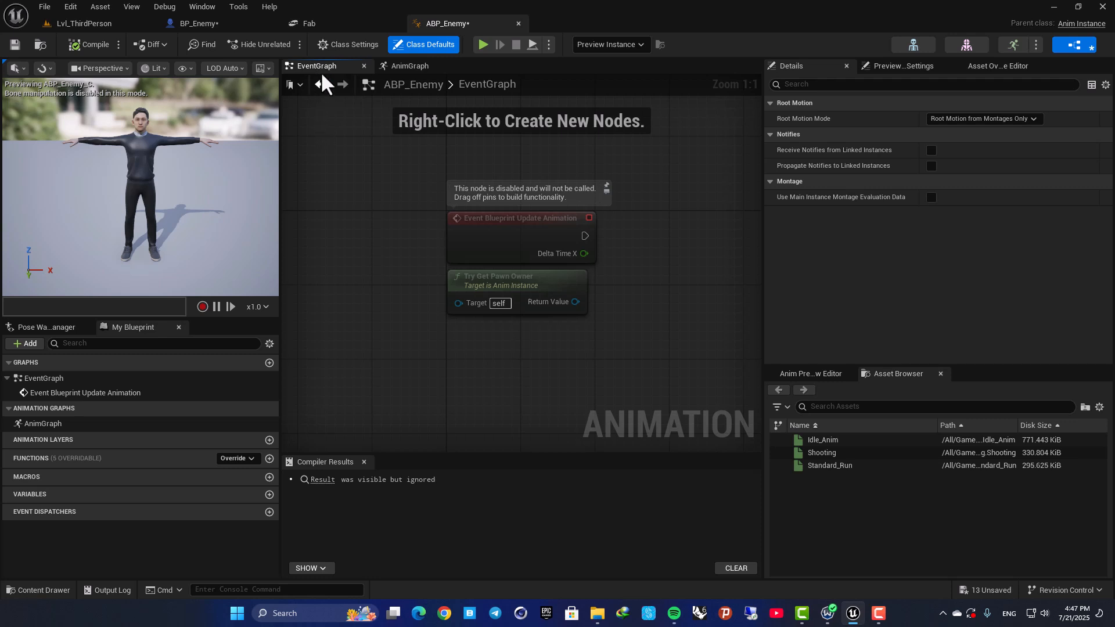
left_click(404, 69)
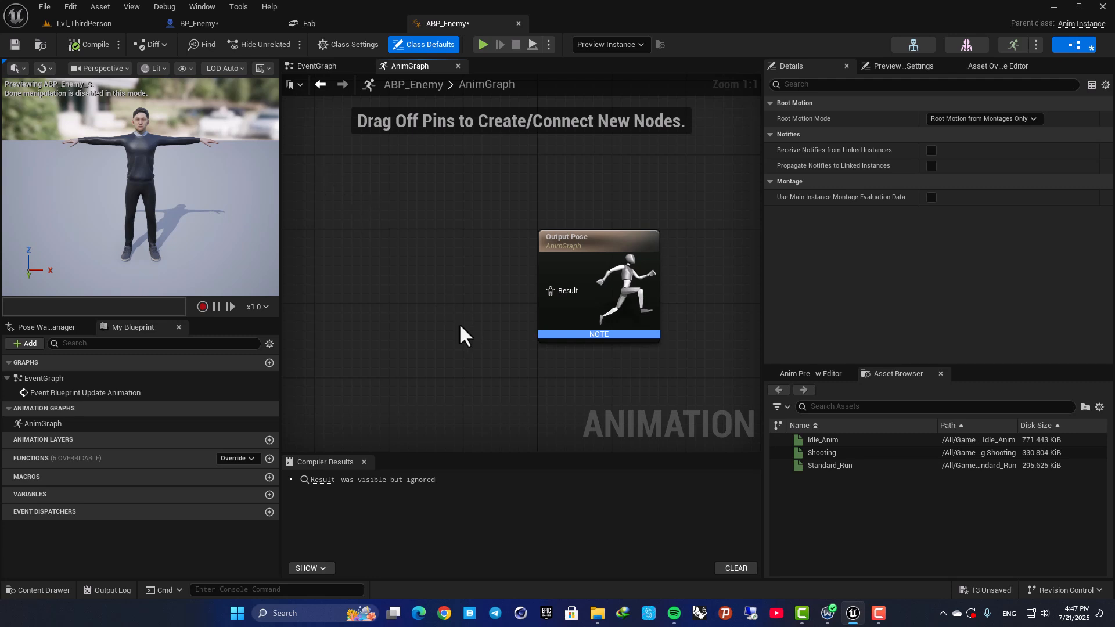
left_click(323, 66)
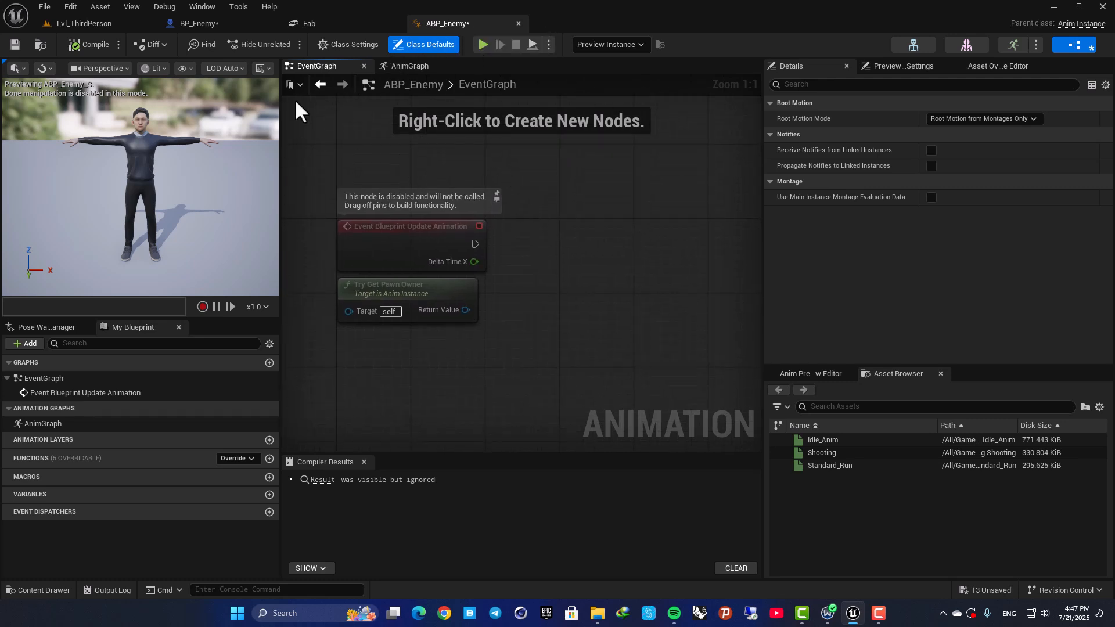
left_click(198, 22)
left_click(446, 23)
Add a Cast To BP_Enemy node driven by the execution output of Event Blueprint Update Animation.
left_click_drag(475, 244, 671, 236)
type("cast to ")
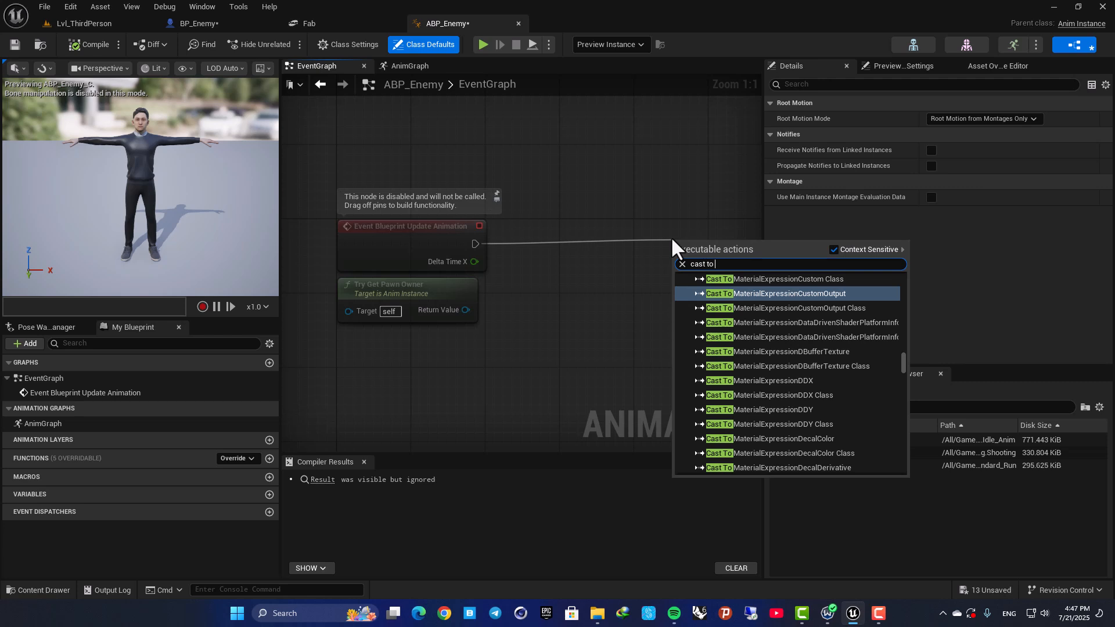
type("bp_e")
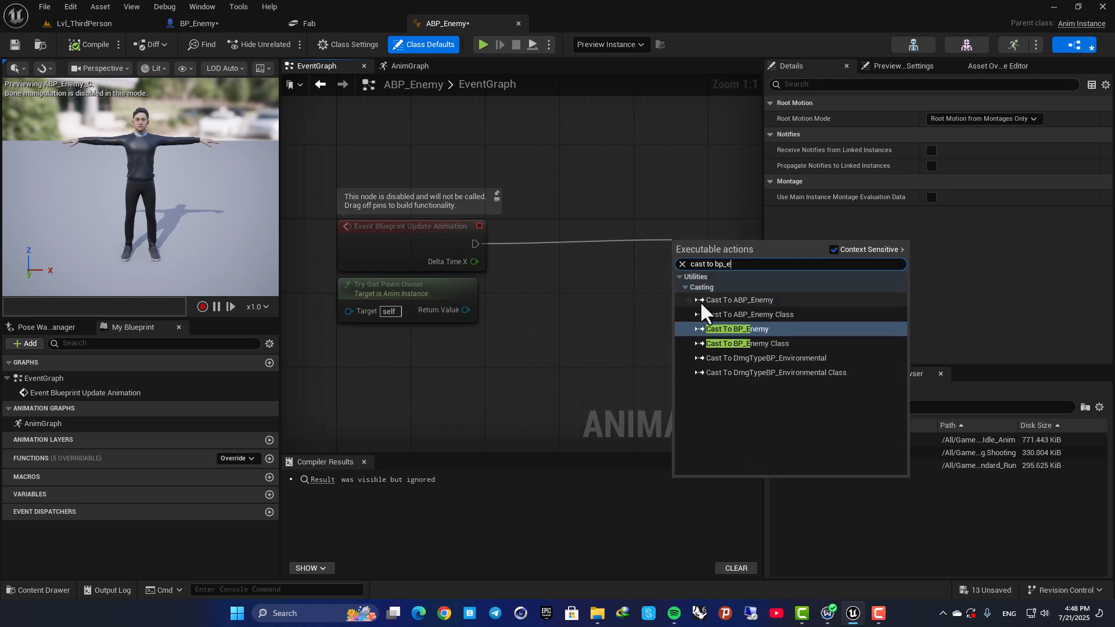
left_click(715, 329)
Connect Try Get Pawn Owner's return value to the cast's Object input, align the cast with the event node and compile ABP_Enemy.
left_click_drag(685, 282, 466, 310)
right_click_drag(558, 211, 463, 222)
left_click_drag(581, 247, 479, 245)
key("q")
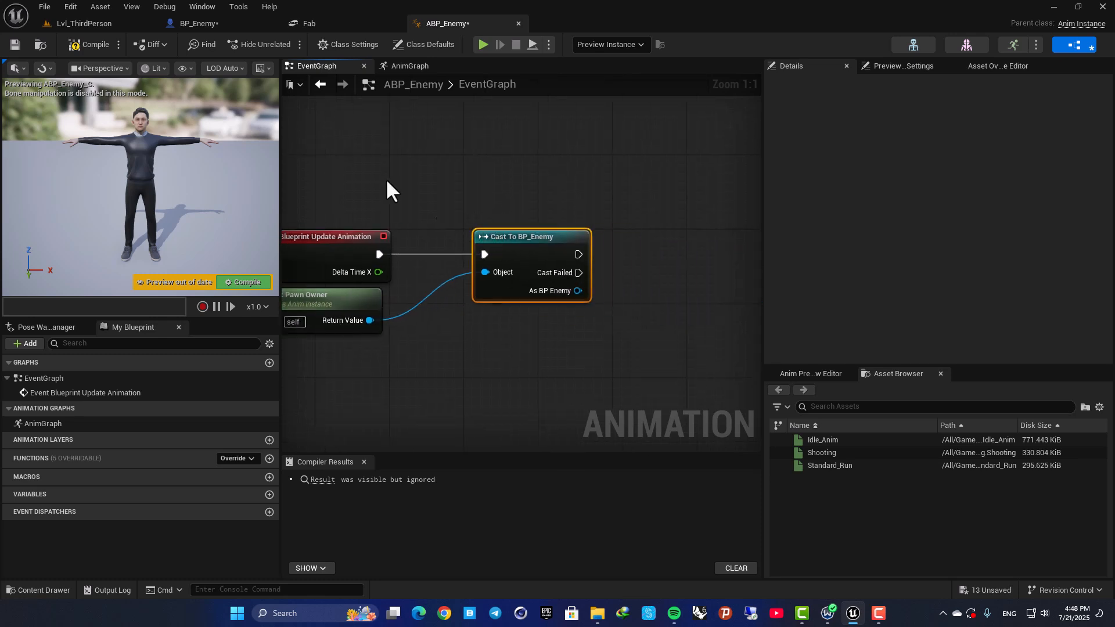
left_click(76, 43)
right_click_drag(468, 186, 531, 172)
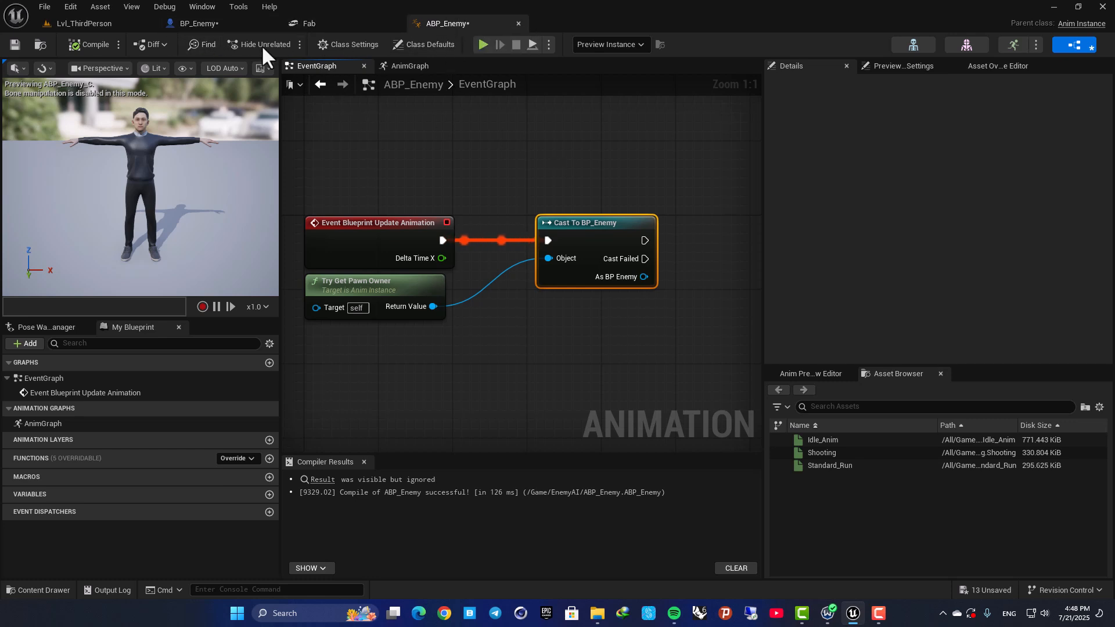
Add a Boolean variable named Testboolean to BP_Enemy.
left_click(201, 22)
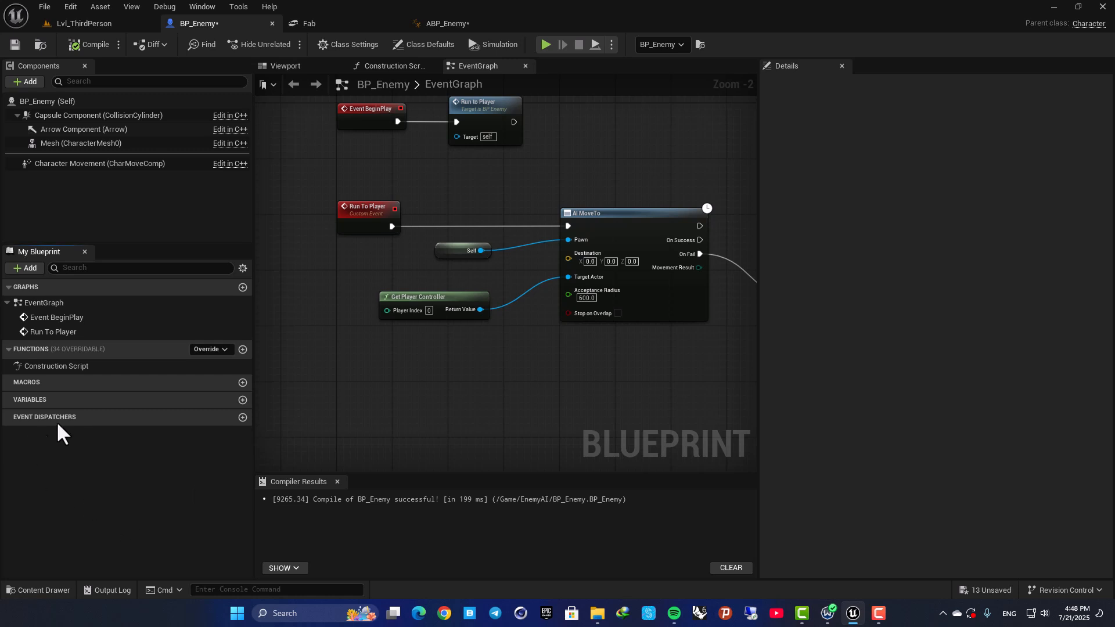
left_click(243, 401)
left_click(106, 480)
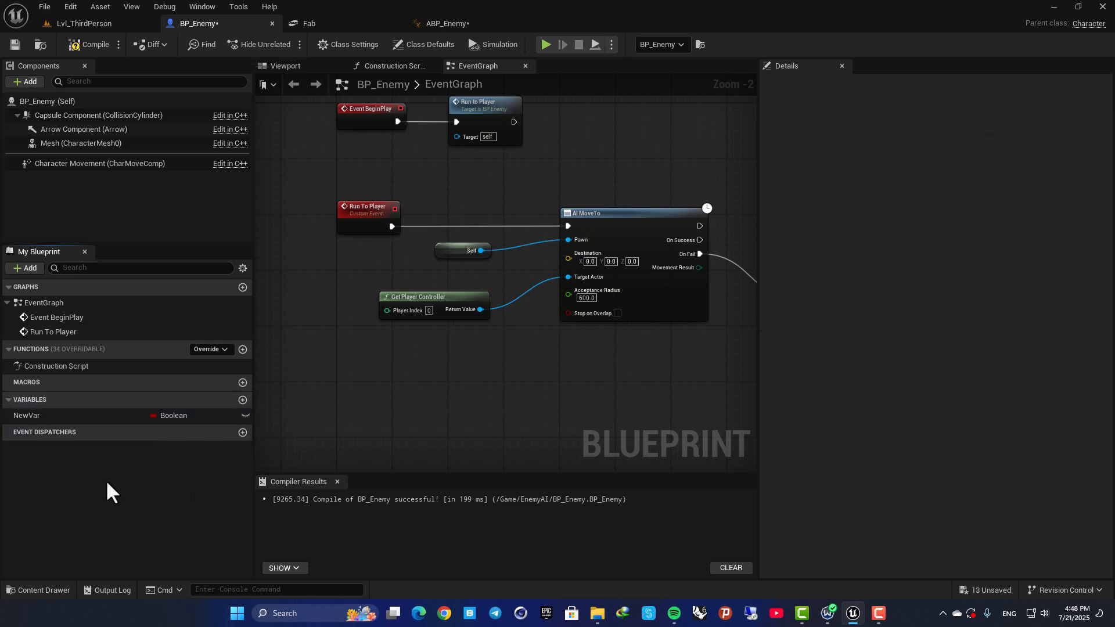
left_click(170, 416)
left_click(141, 486)
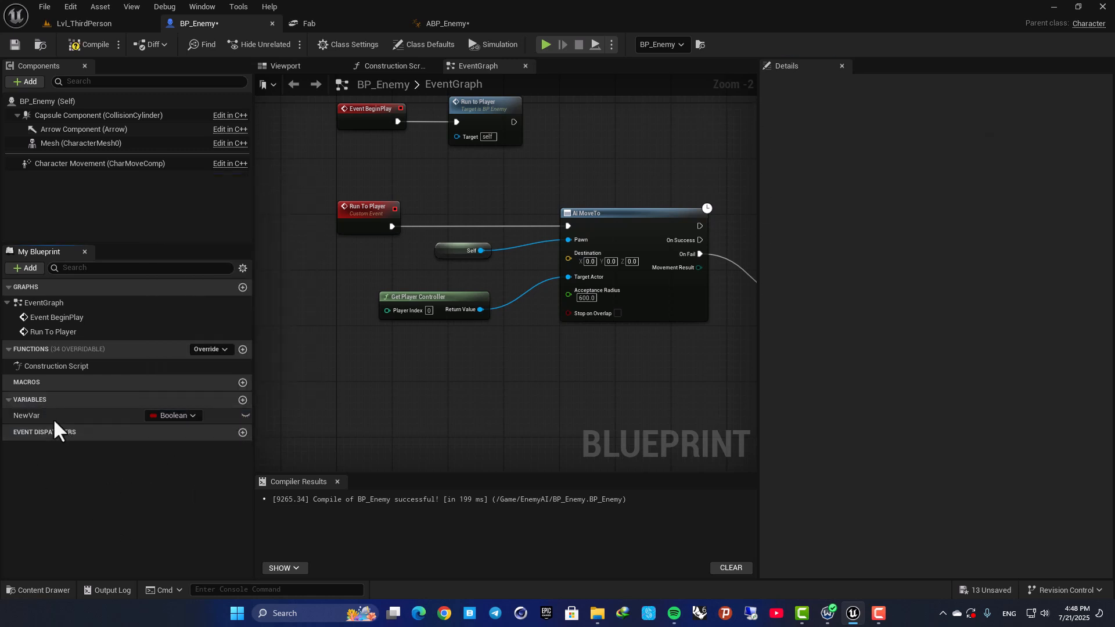
left_click(54, 419)
left_click(54, 418)
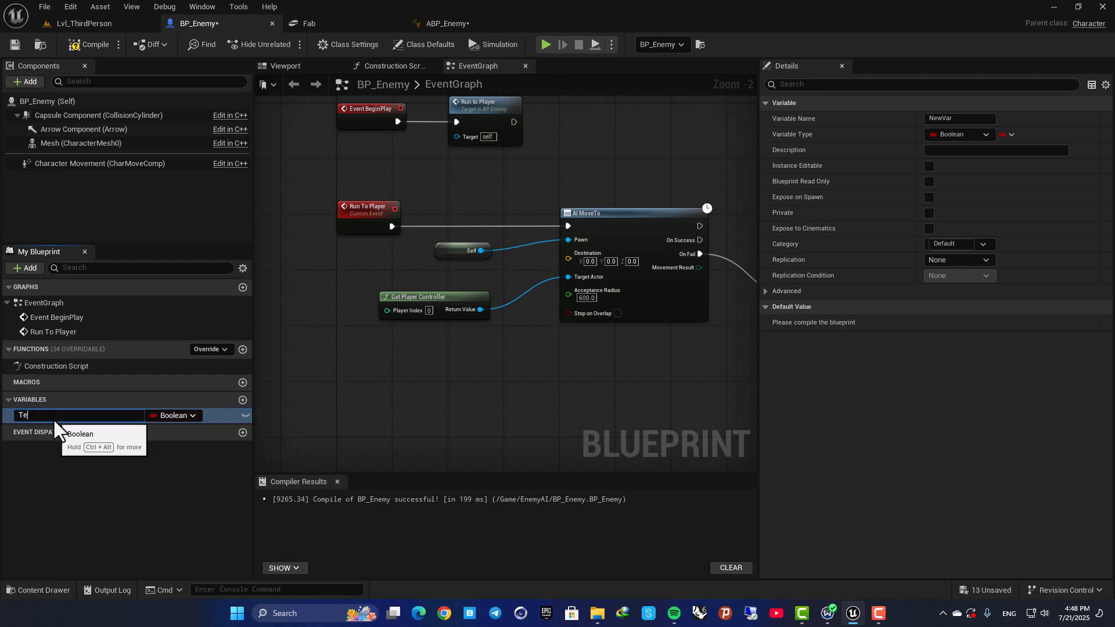
type("Testboolean")
key("Return")
In ABP_Enemy's EventGraph, add a Get Testboolean node from the cast's As BP Enemy output.
left_click(450, 24)
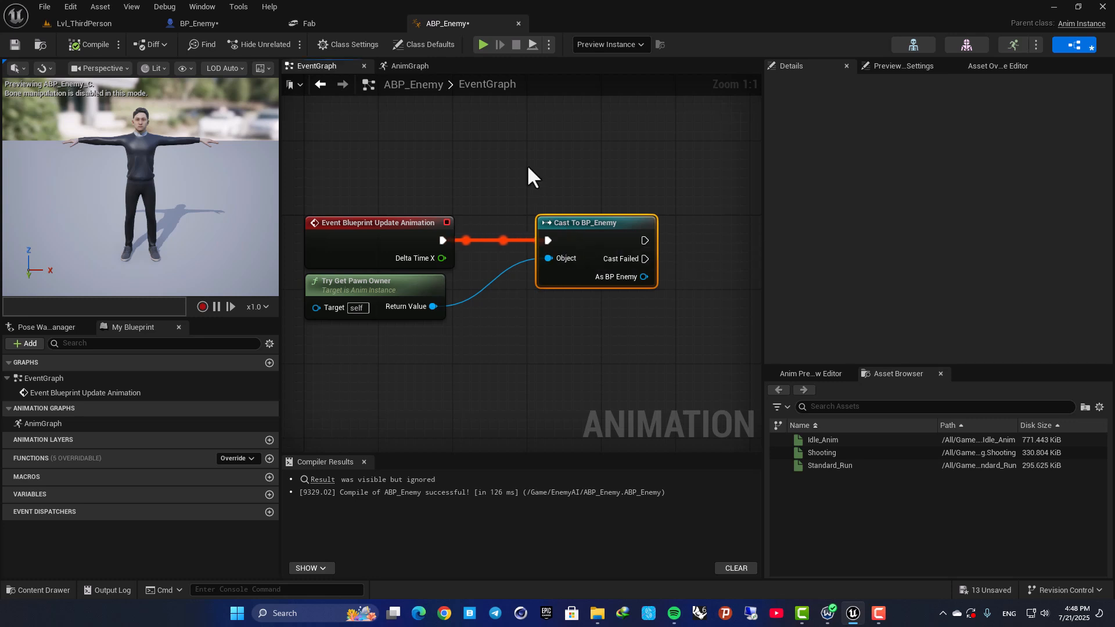
right_click_drag(564, 211, 539, 213)
right_click_drag(610, 269, 518, 257)
left_click_drag(530, 266, 646, 235)
type("test")
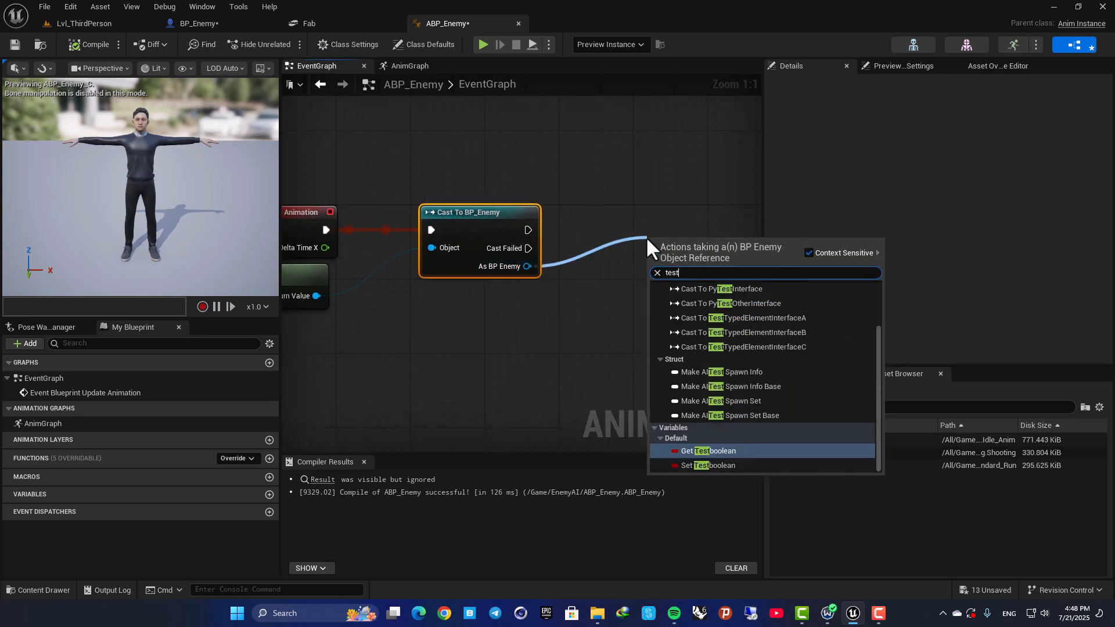
left_click(709, 451)
right_click_drag(589, 198, 488, 168)
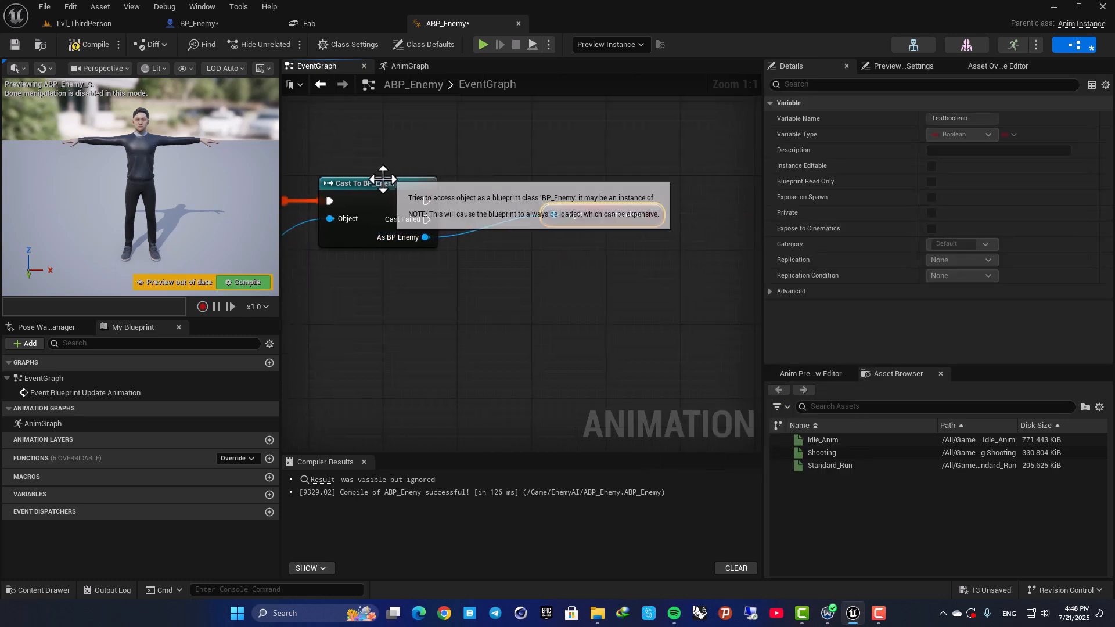
Delete the Testboolean getter node from the EventGraph and compile ABP_Enemy.
left_click(406, 183)
left_click(581, 216)
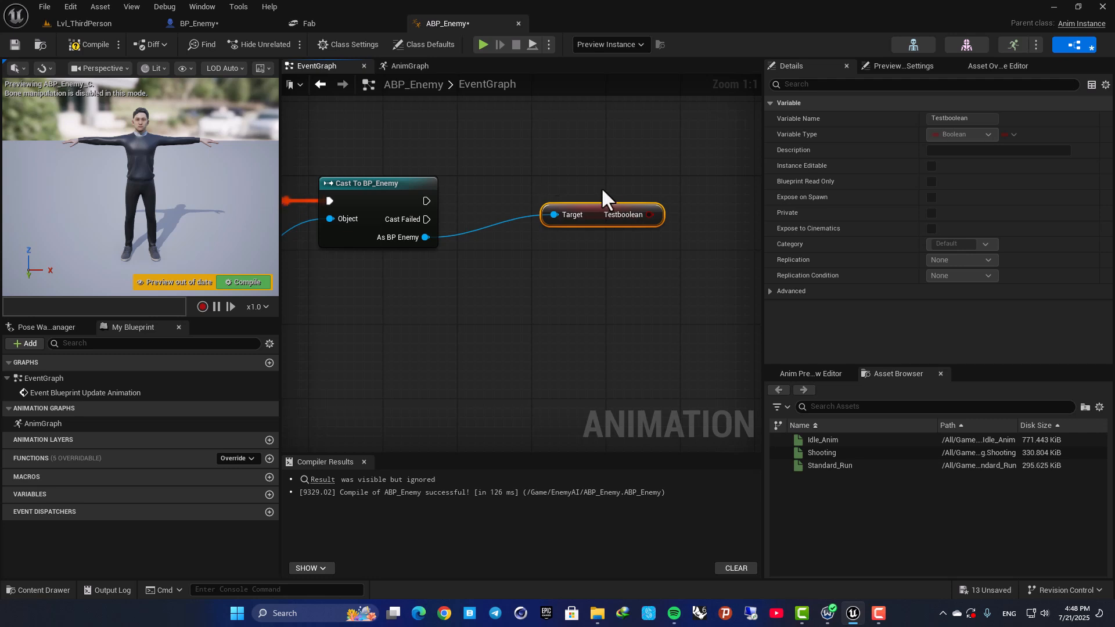
key("Delete")
left_click(81, 44)
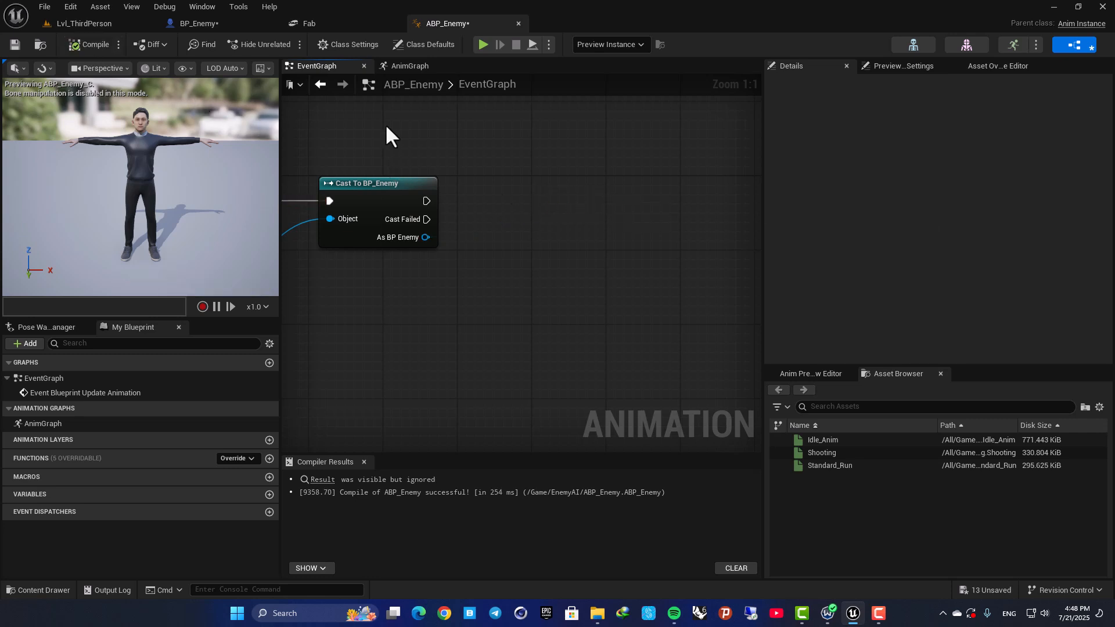
right_click_drag(340, 111, 474, 138)
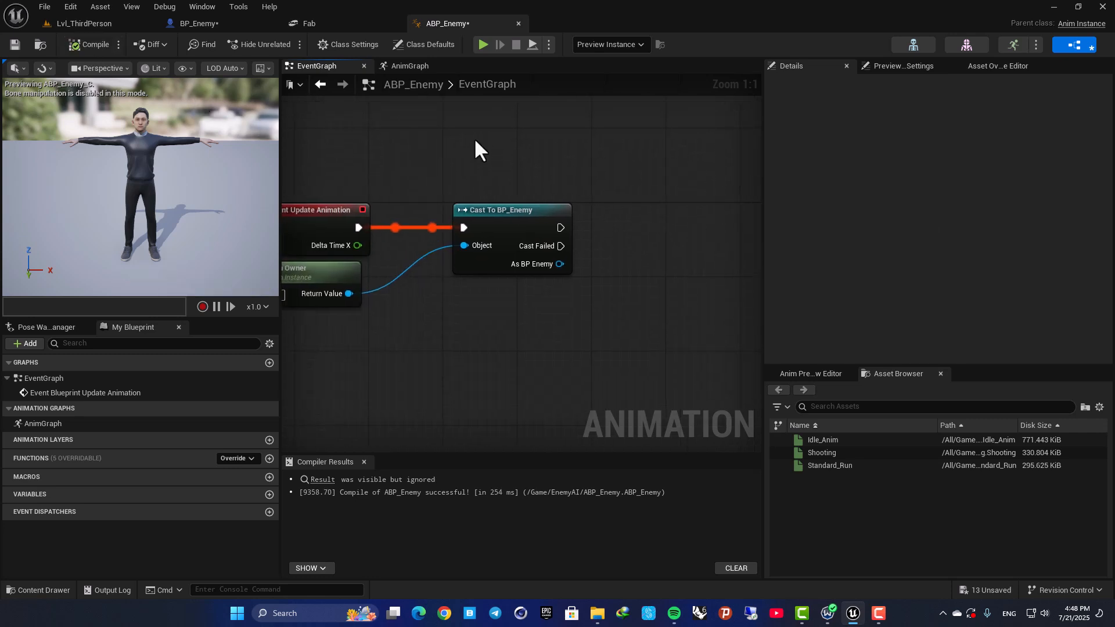
Set BP_Enemy's Anim Class to ABP_Enemy and compile the blueprint.
left_click(200, 23)
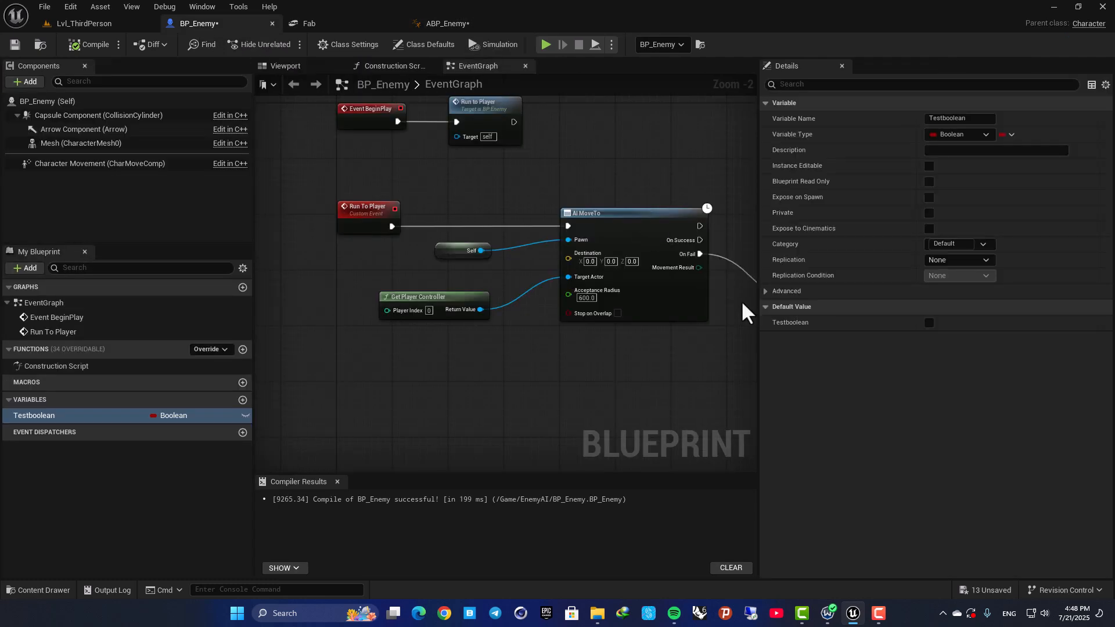
left_click(49, 102)
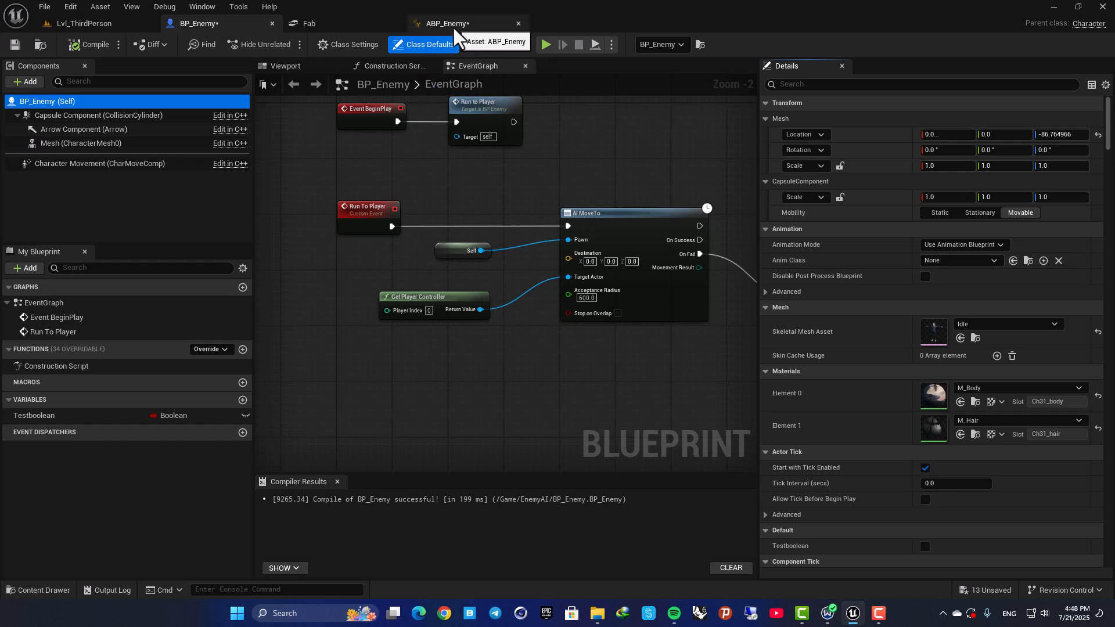
left_click(980, 263)
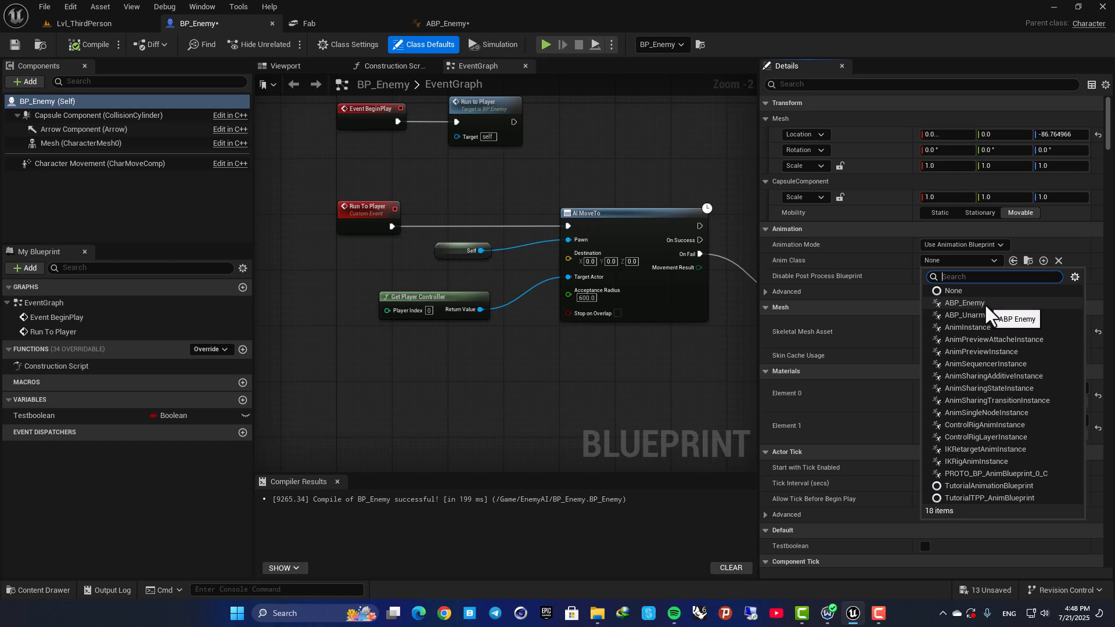
left_click(960, 303)
left_click(81, 47)
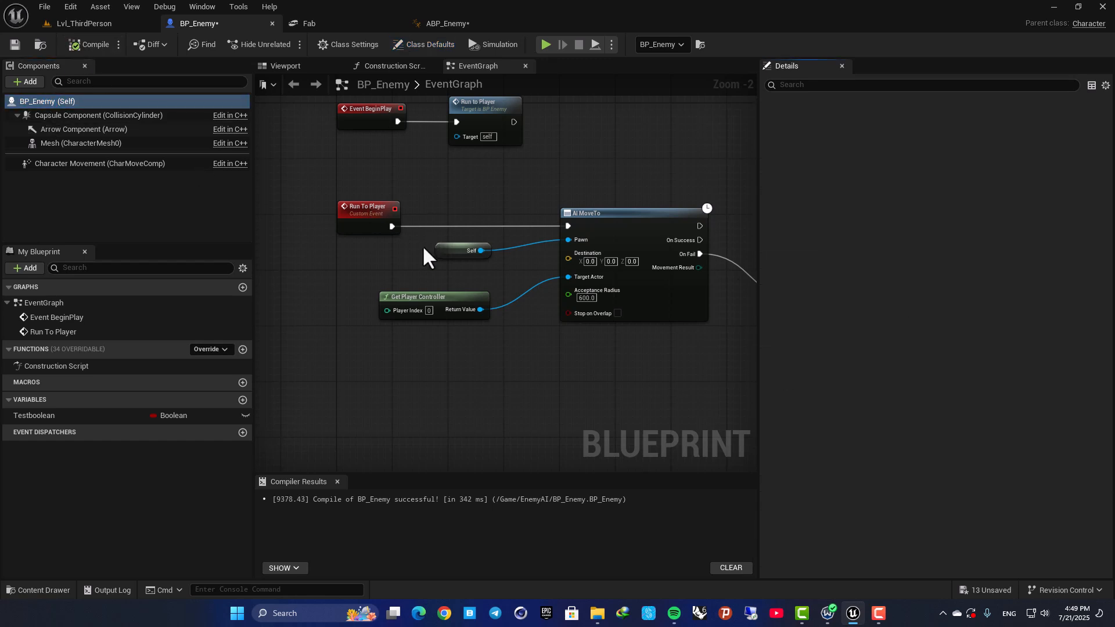
right_click_drag(521, 195, 296, 184)
scroll(491, 194, "down", 3)
right_click_drag(469, 159, 494, 189)
scroll(494, 189, "up", 2)
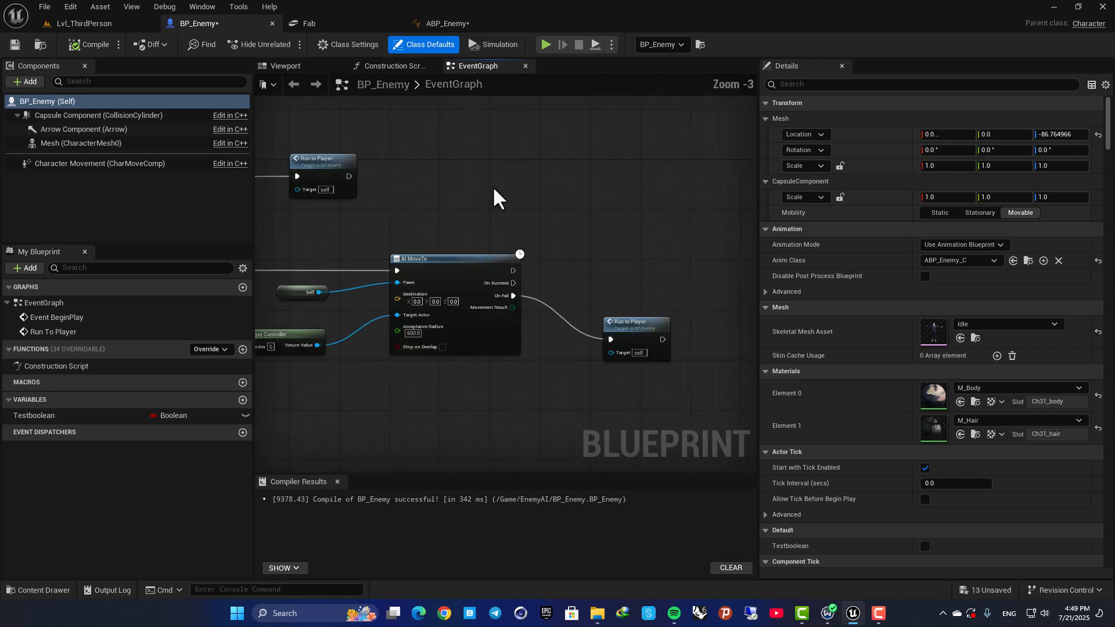
In ABP_Enemy's AnimGraph, add a State Machine node feeding the Output Pose result and place it farther from the Output Pose node.
left_click(444, 20)
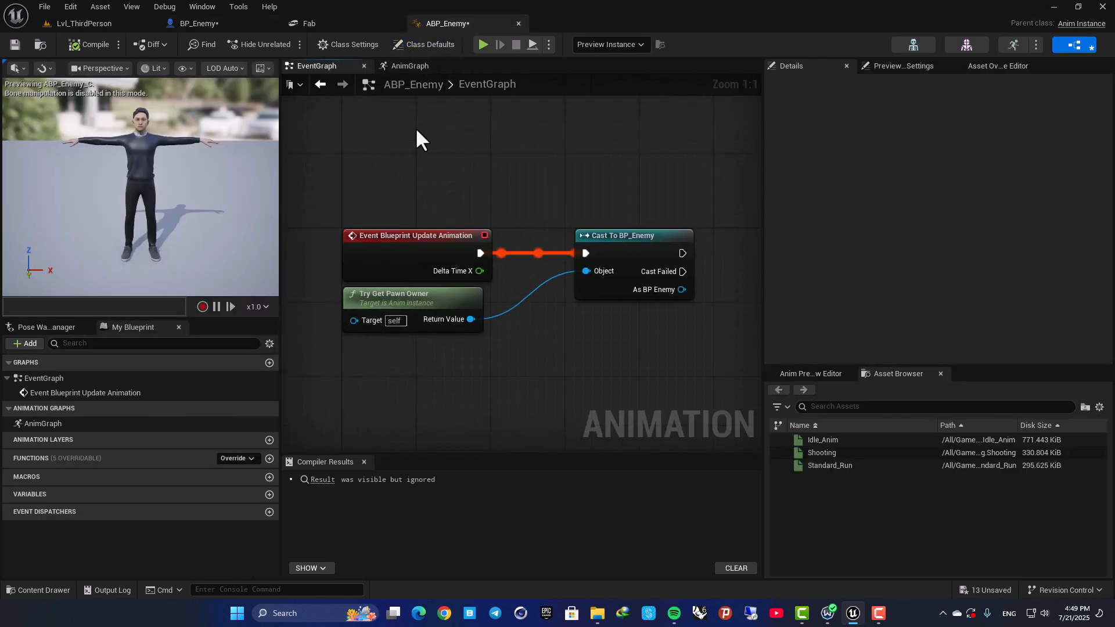
left_click(405, 68)
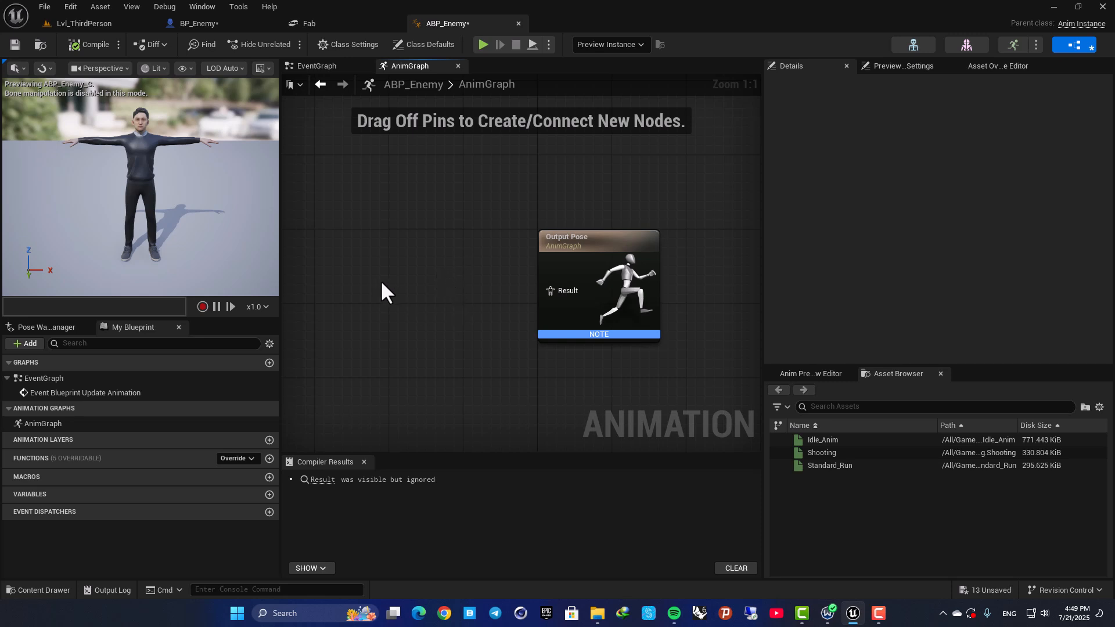
right_click_drag(370, 256, 480, 262)
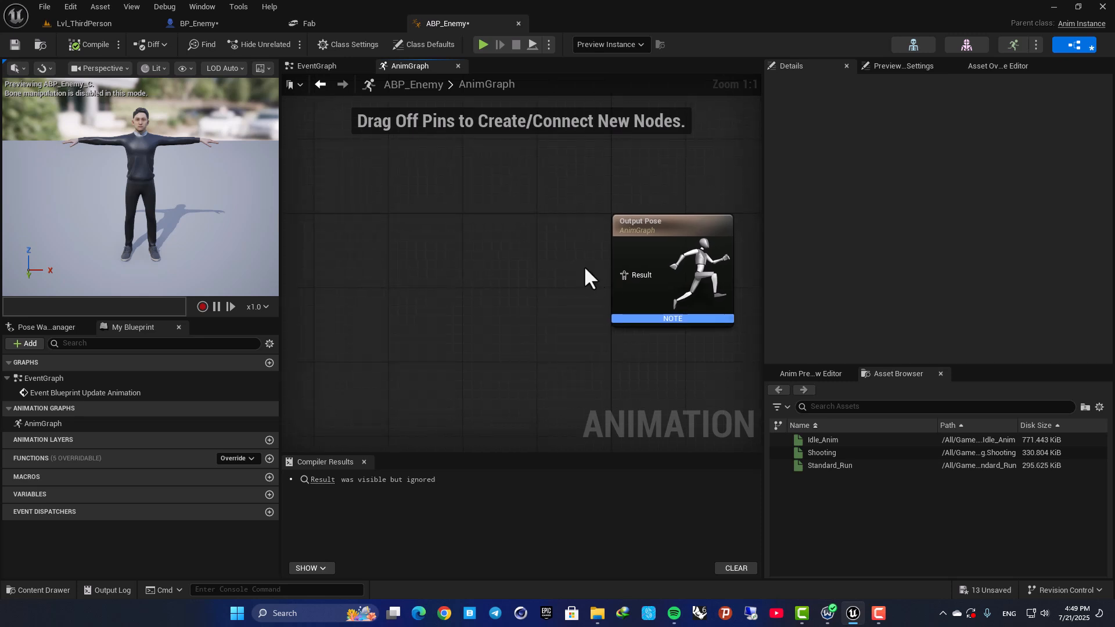
right_click_drag(625, 200, 561, 162)
left_click_drag(561, 237, 429, 211)
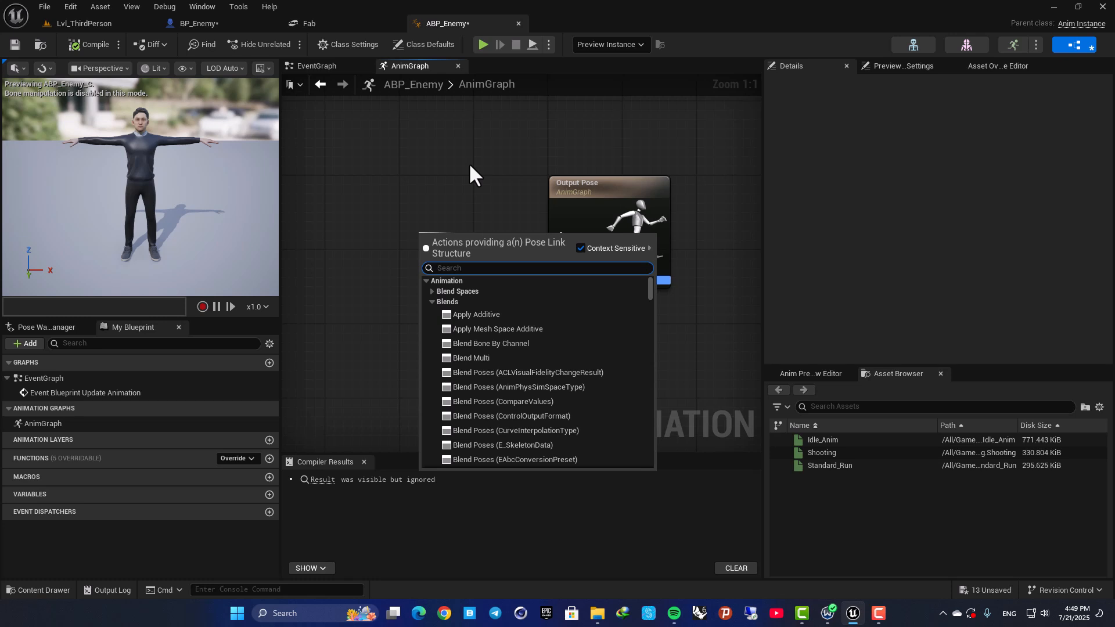
type("stat")
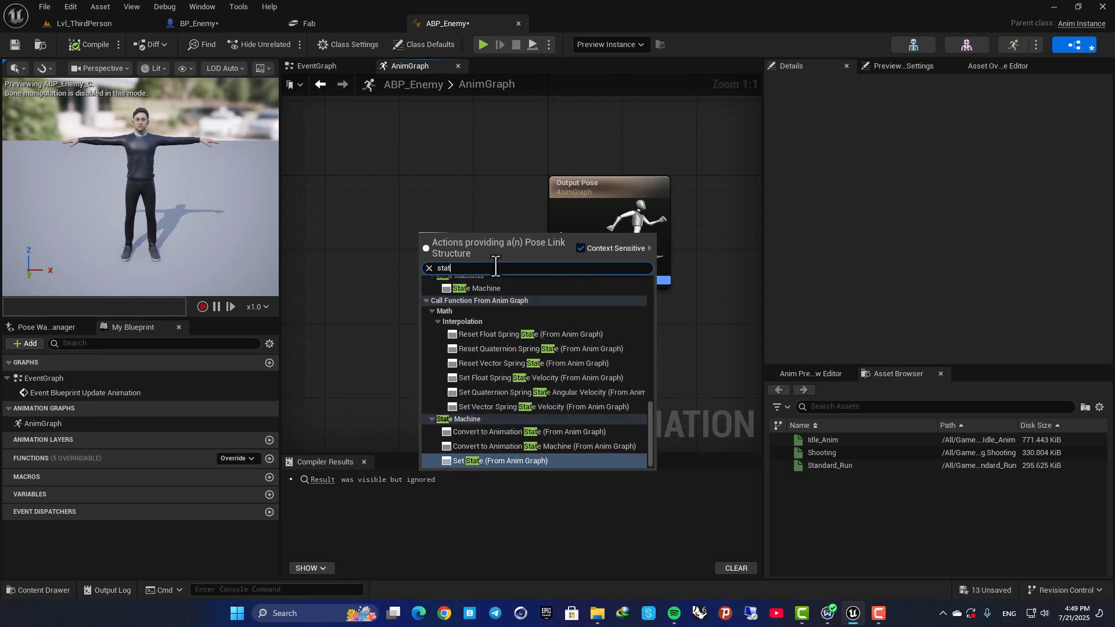
type("e ma")
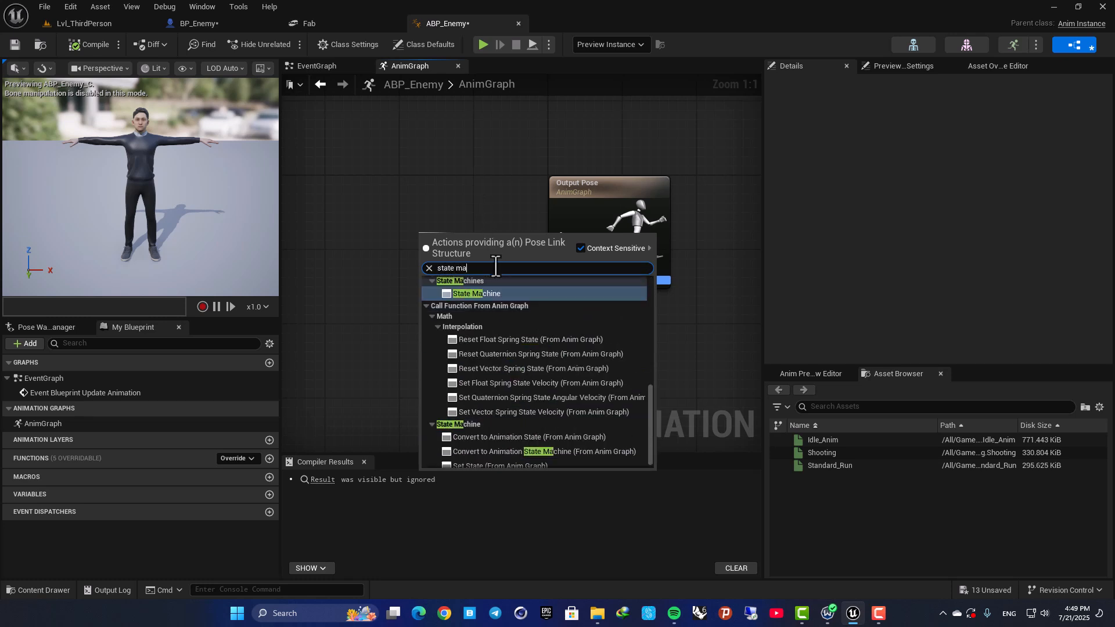
left_click(480, 294)
left_click(473, 219)
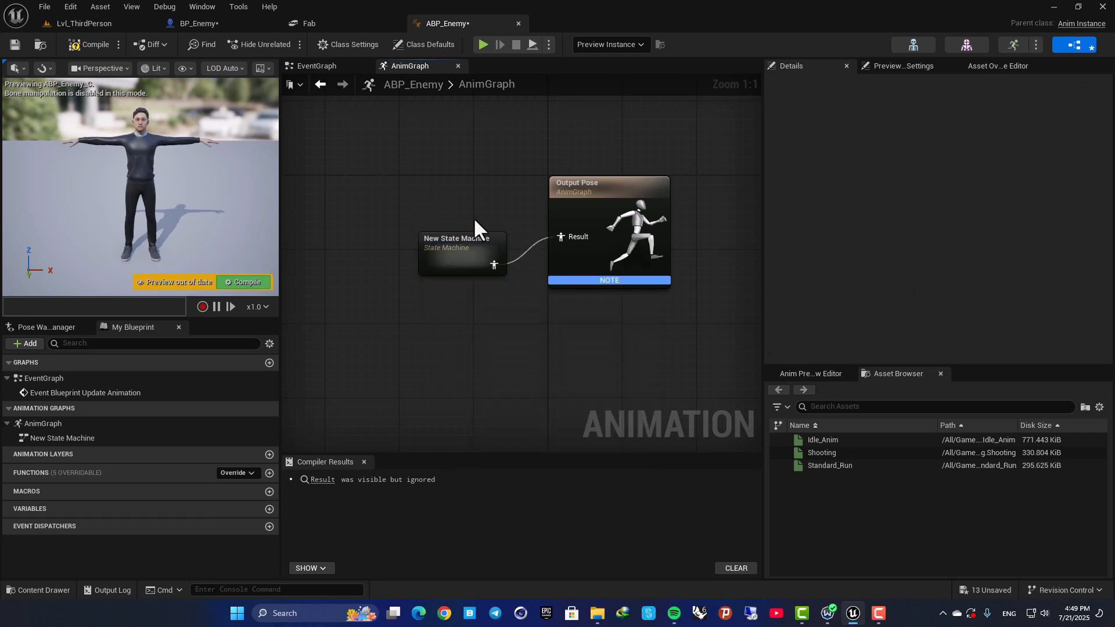
left_click_drag(473, 291, 405, 255)
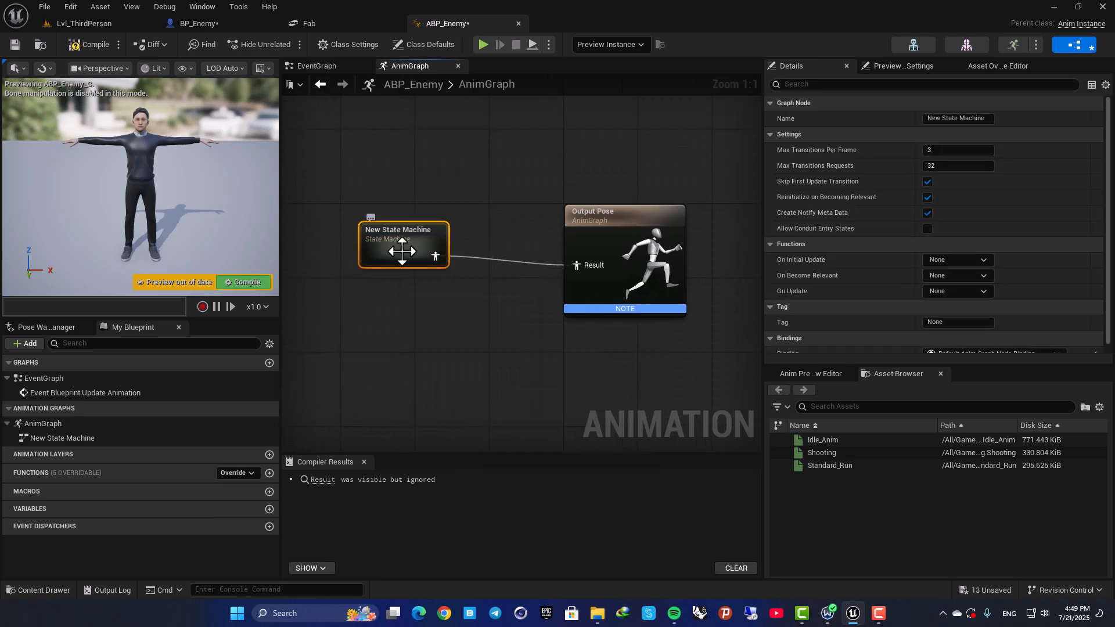
Open the new state machine and add a state named Idle connected from Entry.
double_click(403, 251)
right_click_drag(506, 305, 450, 339)
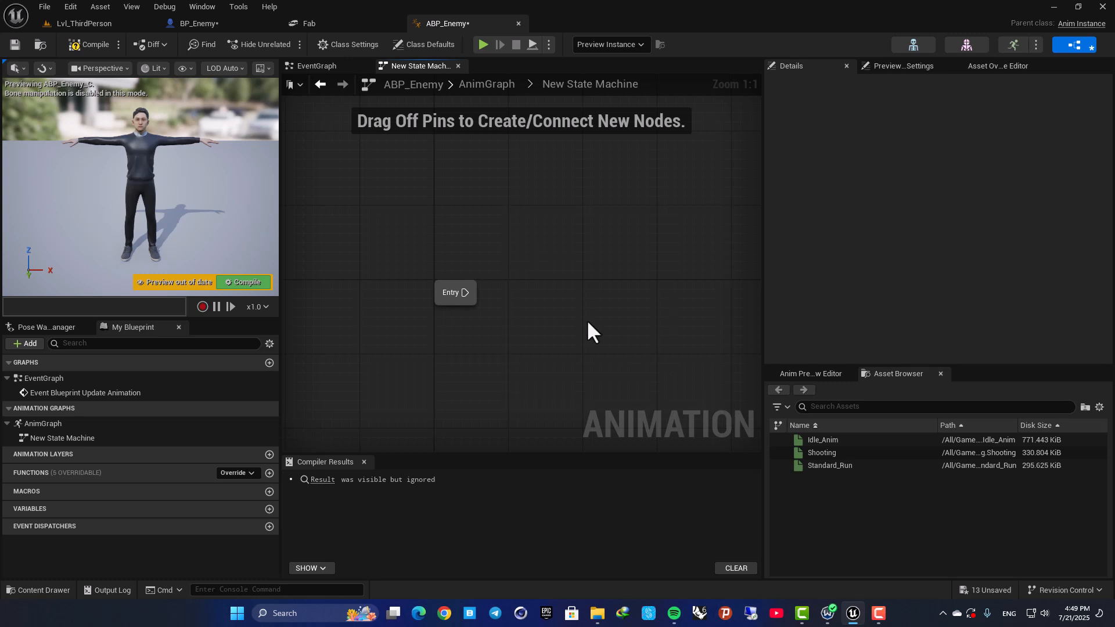
right_click_drag(586, 321, 511, 282)
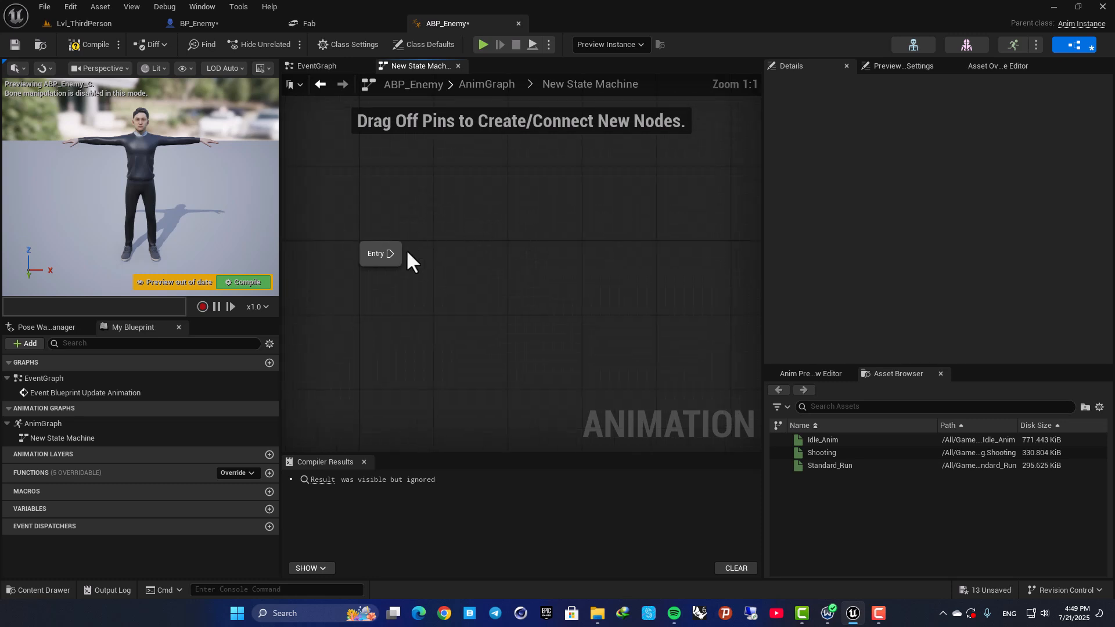
left_click_drag(388, 254, 504, 254)
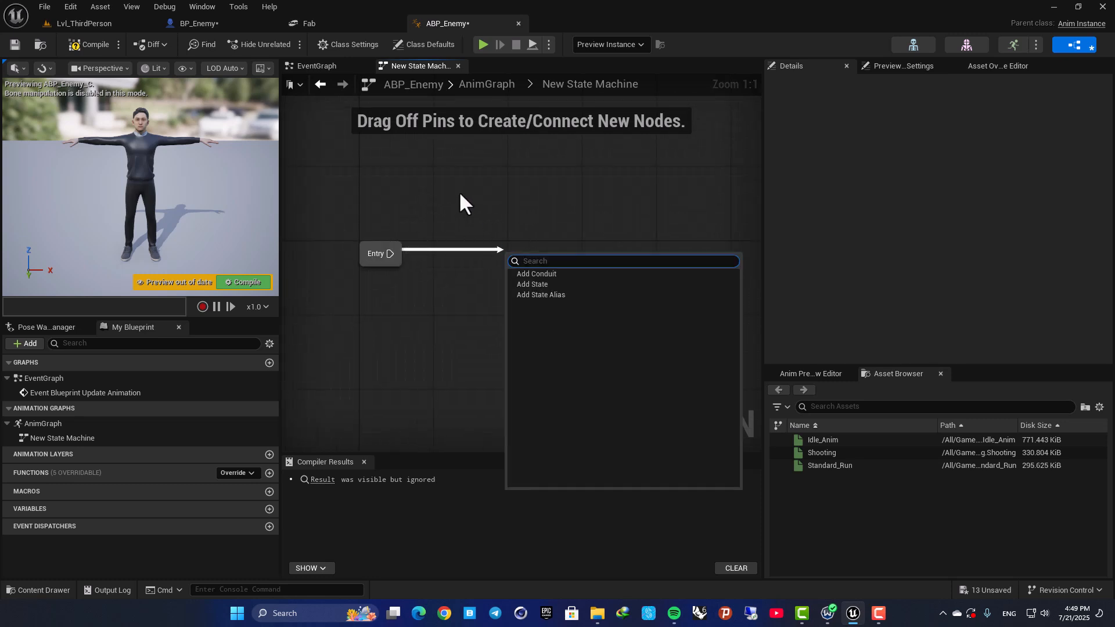
left_click(546, 285)
type("Idle")
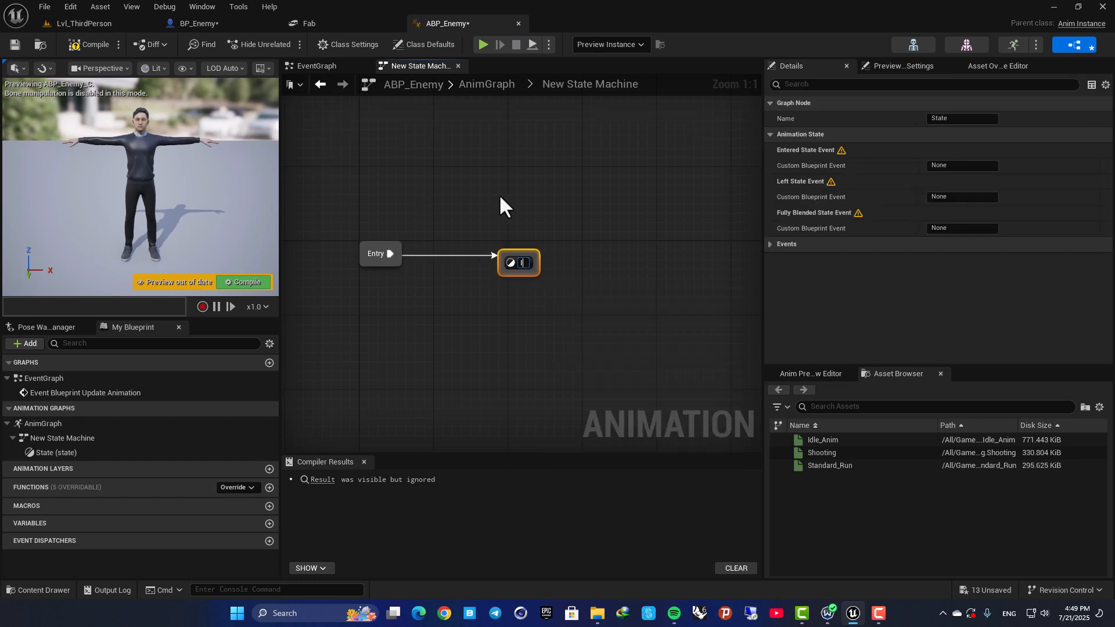
left_click(499, 194)
Add a state named Run above Idle with a transition leading from Idle to it.
left_click_drag(526, 258, 521, 165)
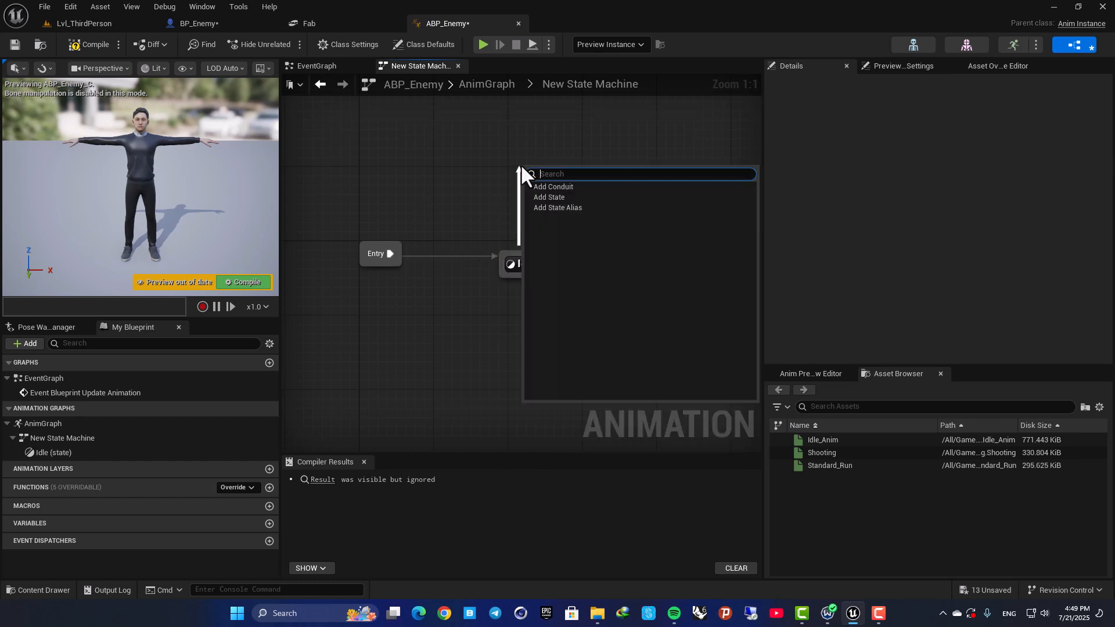
left_click(559, 197)
type("Run")
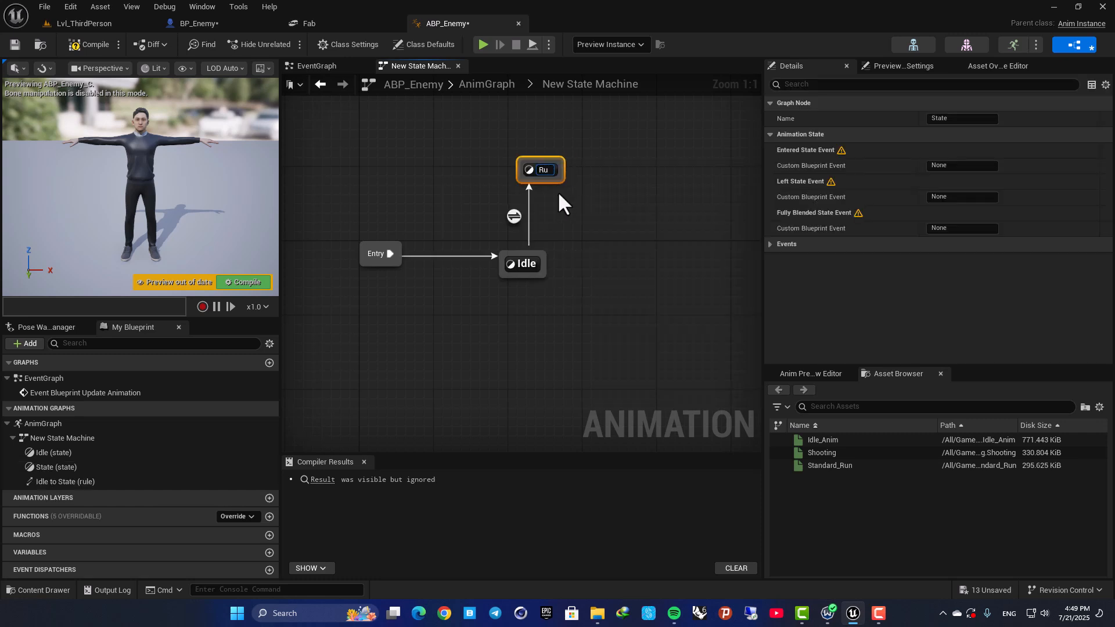
Confirm the Run state's name, add a return transition from Run to Idle, and compile the animation blueprint.
key("Return")
left_click(557, 192)
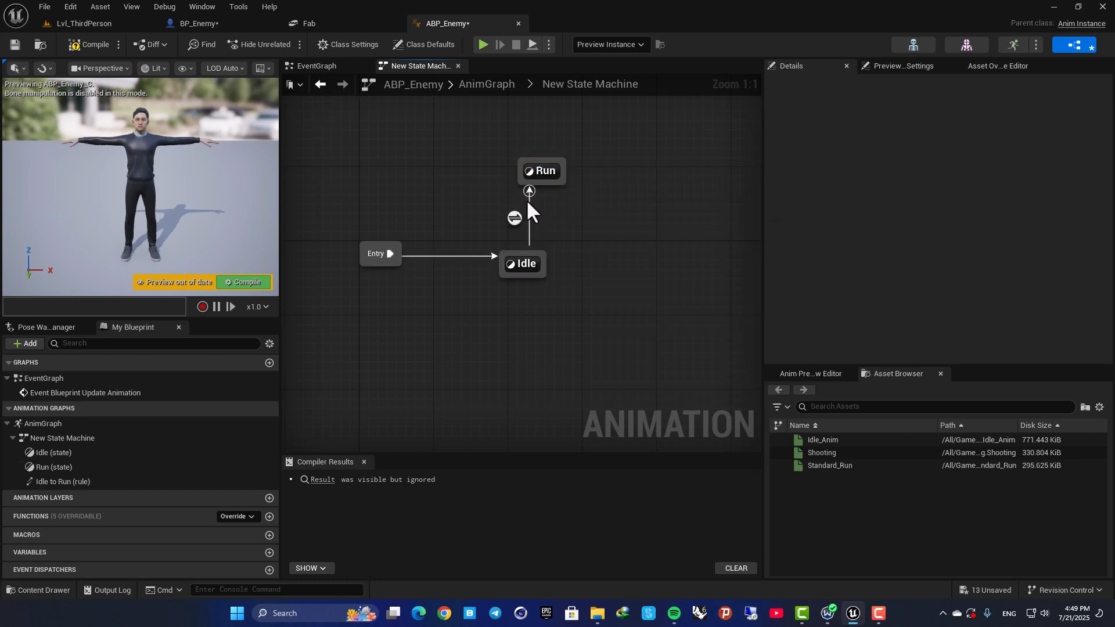
left_click_drag(545, 174, 518, 167)
left_click(540, 198)
right_click_drag(556, 211, 561, 274)
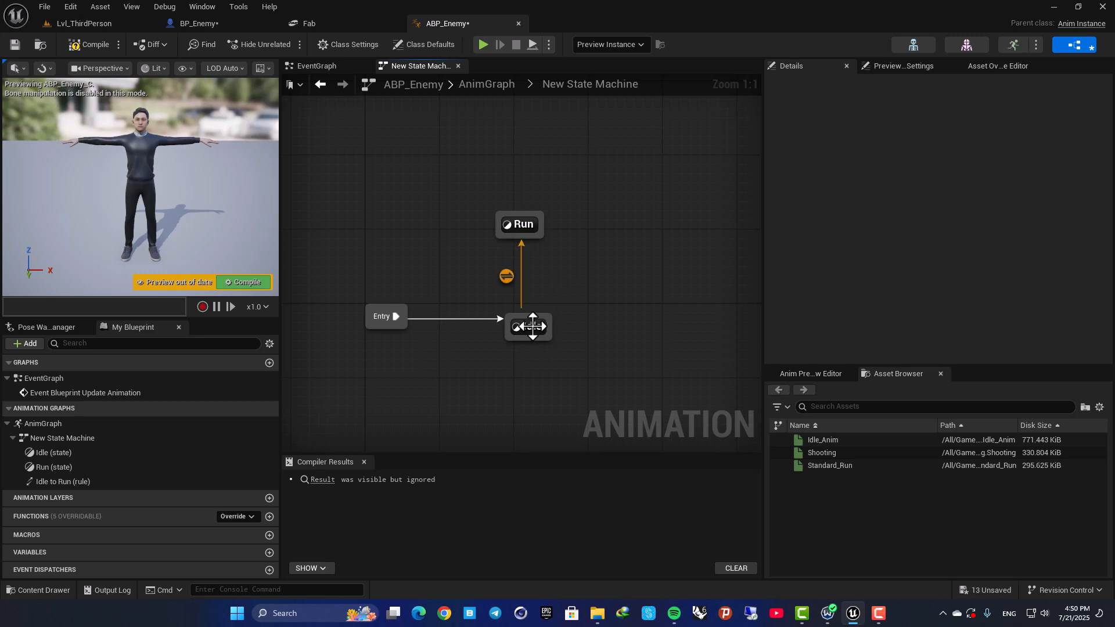
left_click_drag(528, 236, 528, 312)
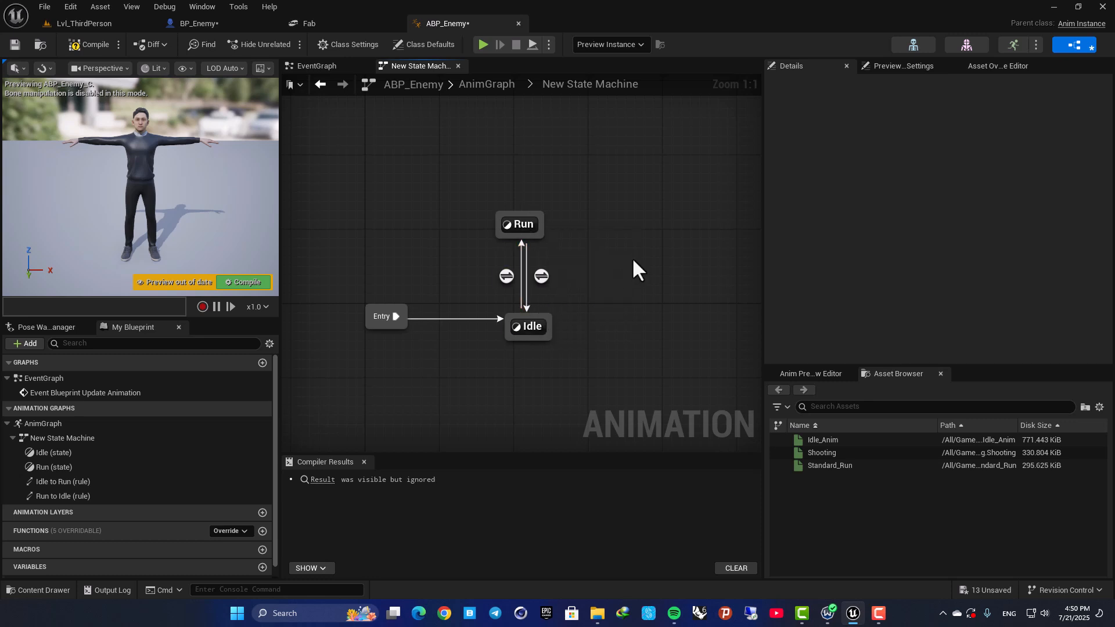
right_click_drag(633, 259, 666, 265)
left_click(239, 283)
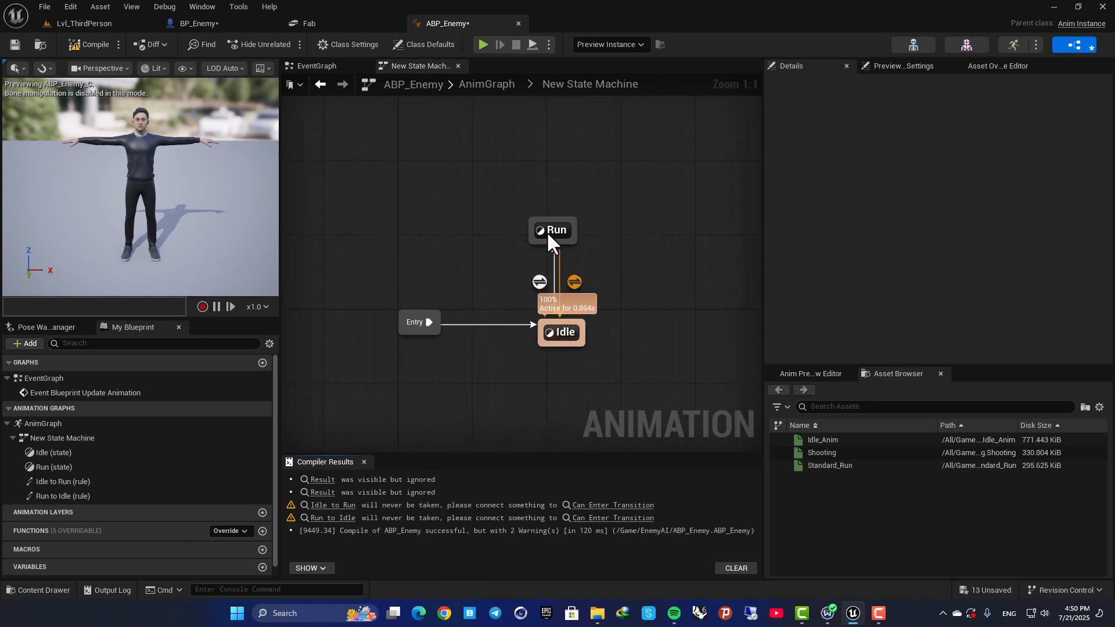
Inside the Idle state, connect the Idle_Anim sequence to the Output Animation Pose result and compile.
double_click(562, 334)
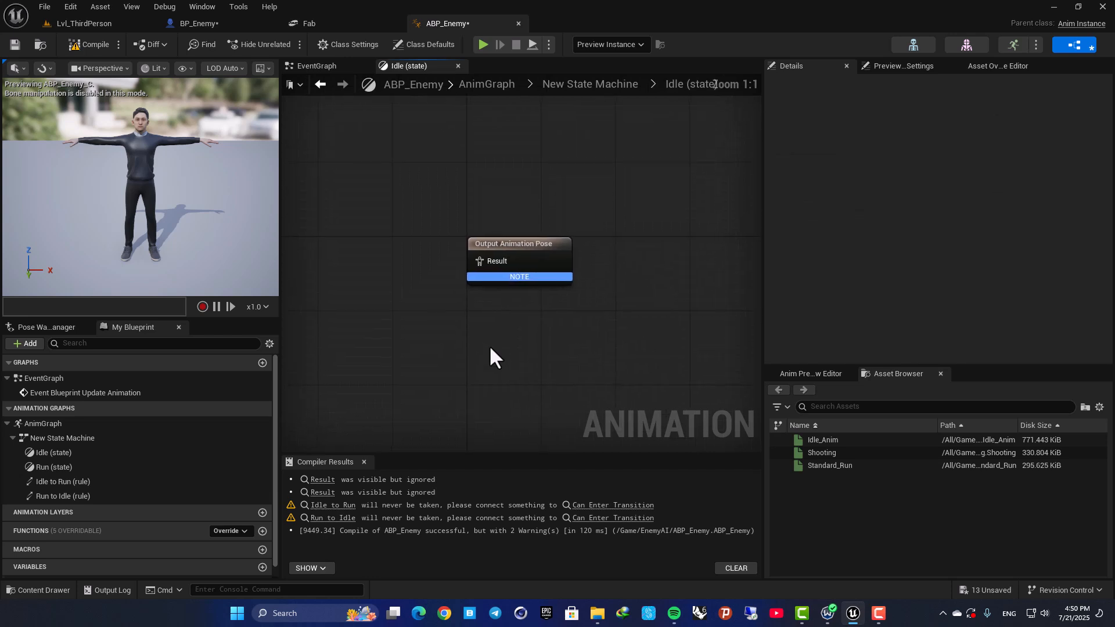
left_click_drag(807, 439, 559, 255)
left_click(238, 282)
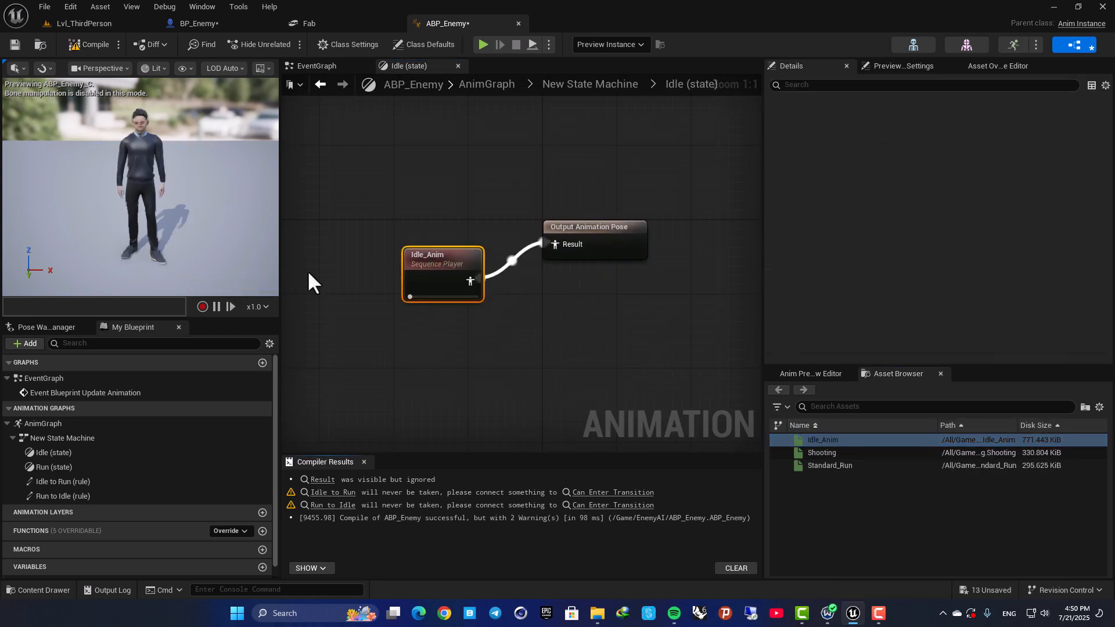
Enable Loop Animation on the Idle_Anim sequence player and compile.
left_click(572, 344)
left_click(472, 254)
scroll(839, 197, "down", 5)
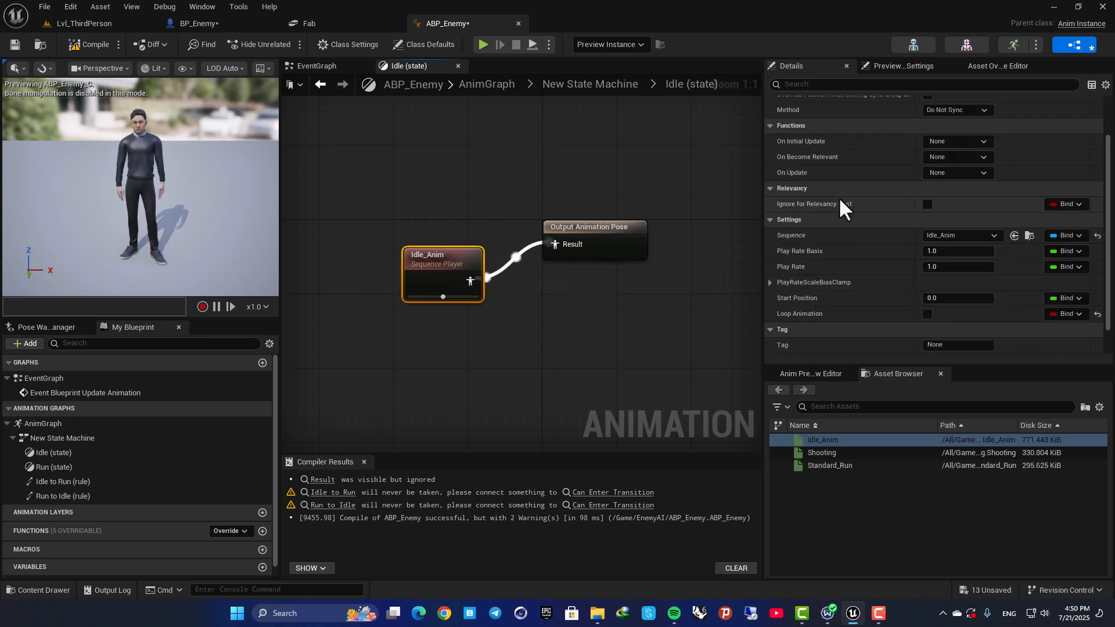
left_click(928, 314)
left_click(312, 134)
left_click(238, 284)
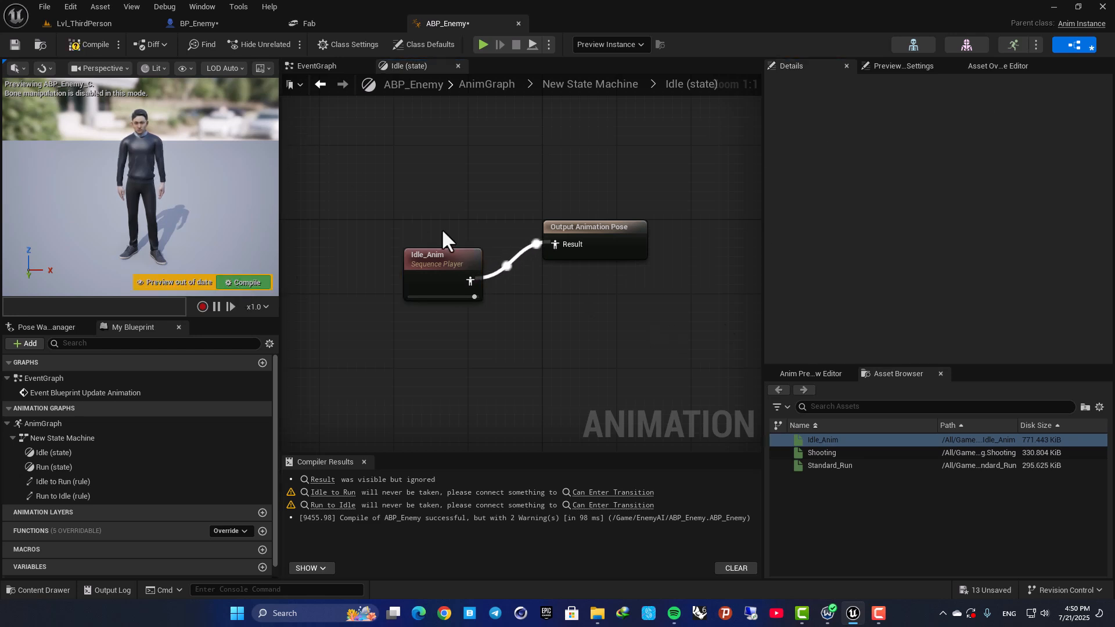
Inside the Run state, add the Standard_Run sequence, connect it to the Output Animation Pose result, and compile.
left_click(612, 85)
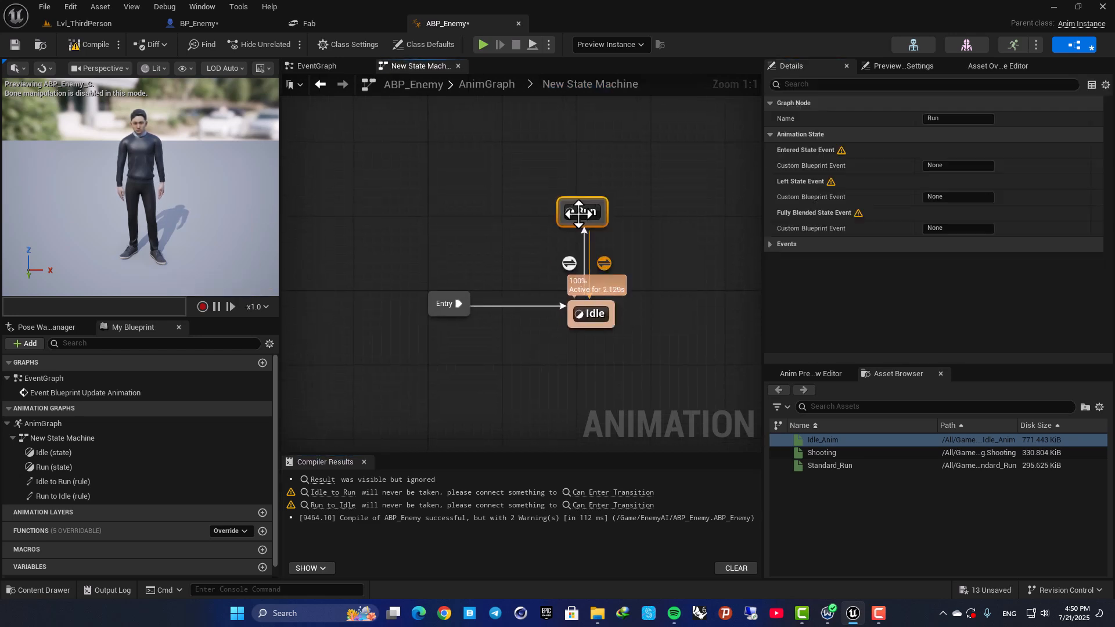
double_click(578, 212)
left_click_drag(886, 468, 348, 269)
left_click_drag(416, 300, 482, 263)
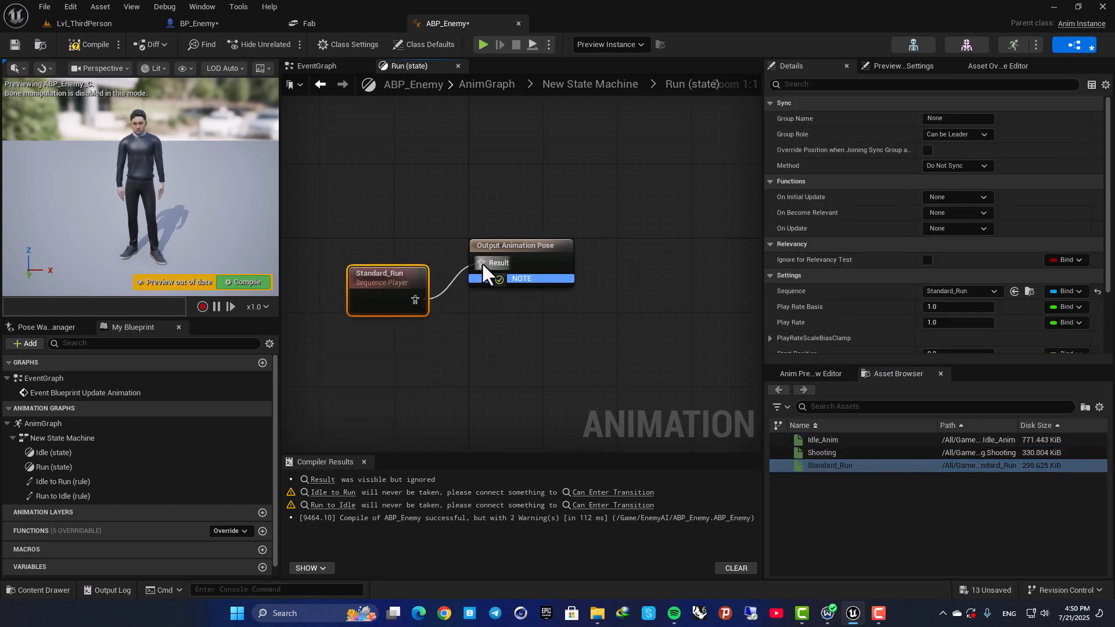
left_click(246, 283)
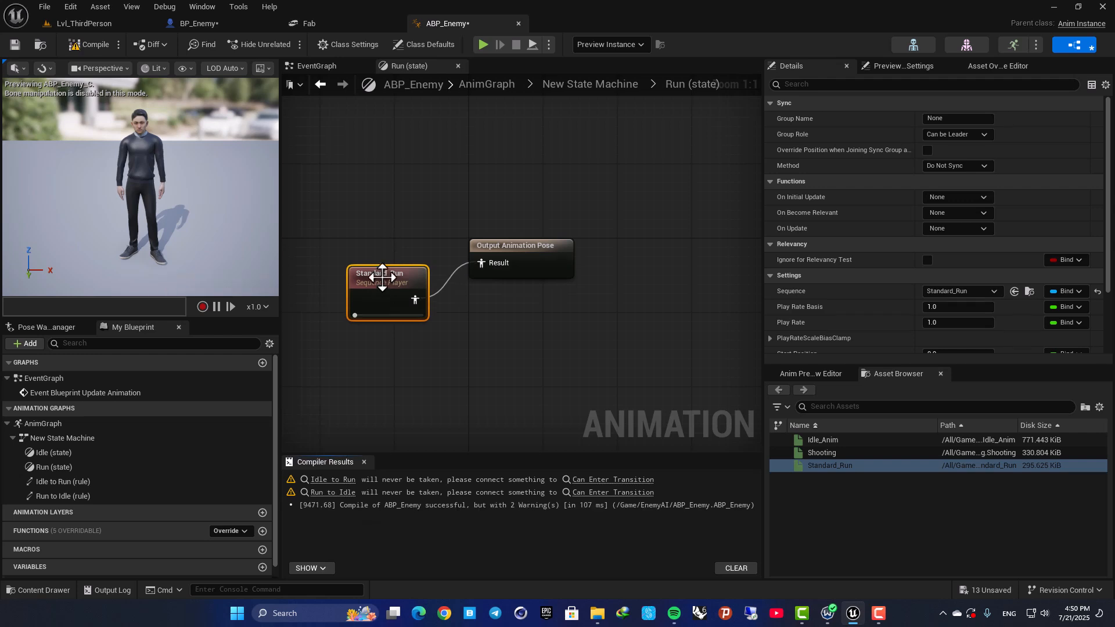
Enable Loop Animation on the Standard_Run sequence player and compile.
scroll(866, 262, "down", 4)
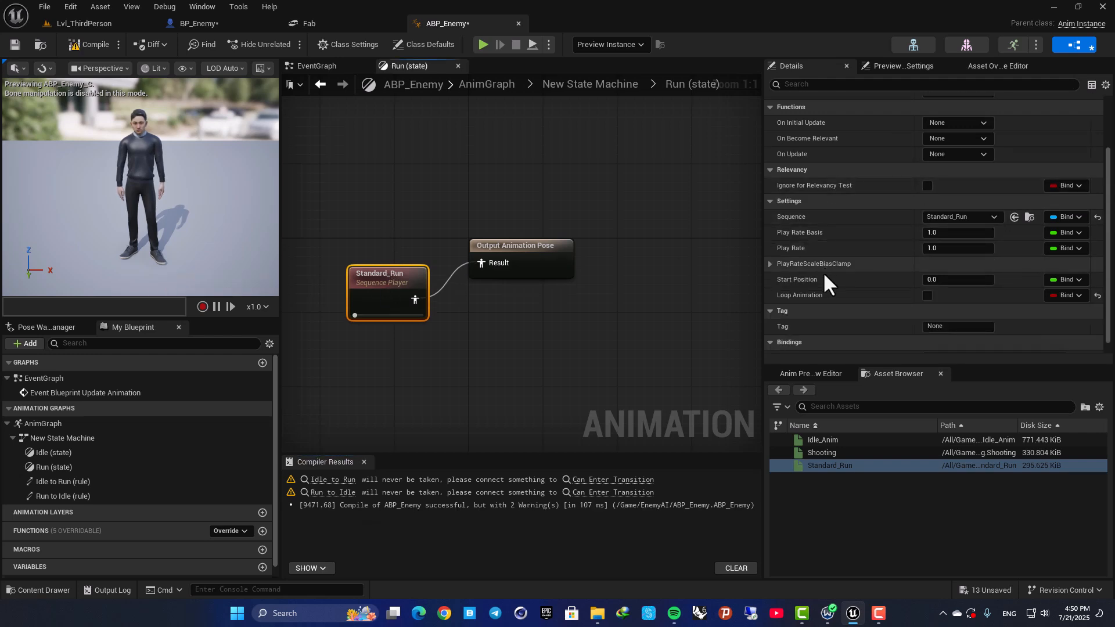
left_click(928, 295)
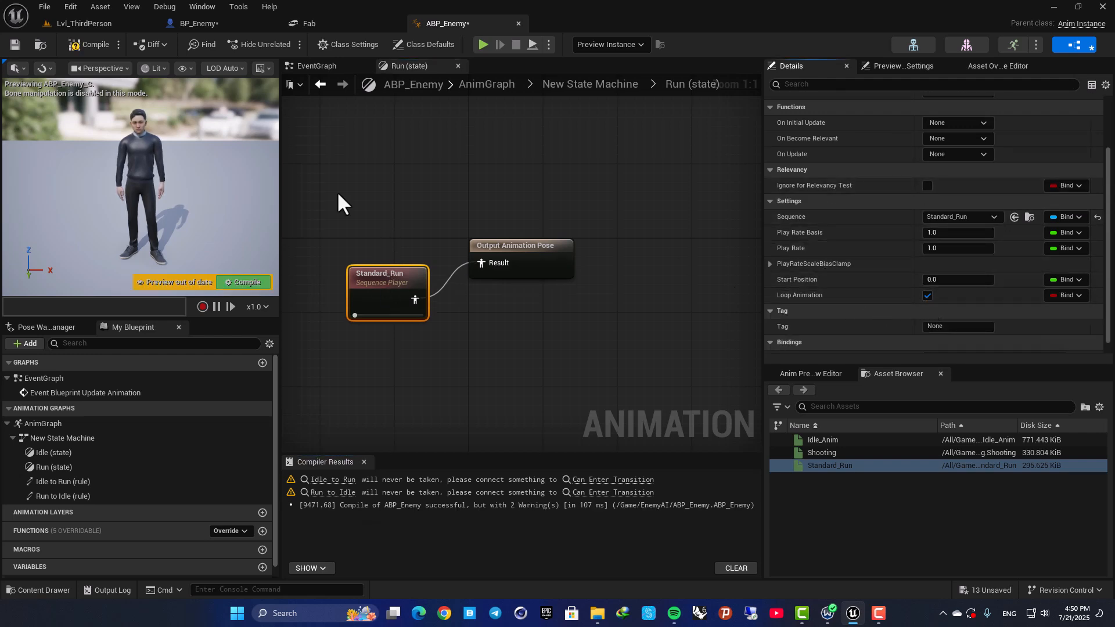
left_click(88, 44)
Return to the state machine graph and align the Run state above Idle.
left_click(816, 373)
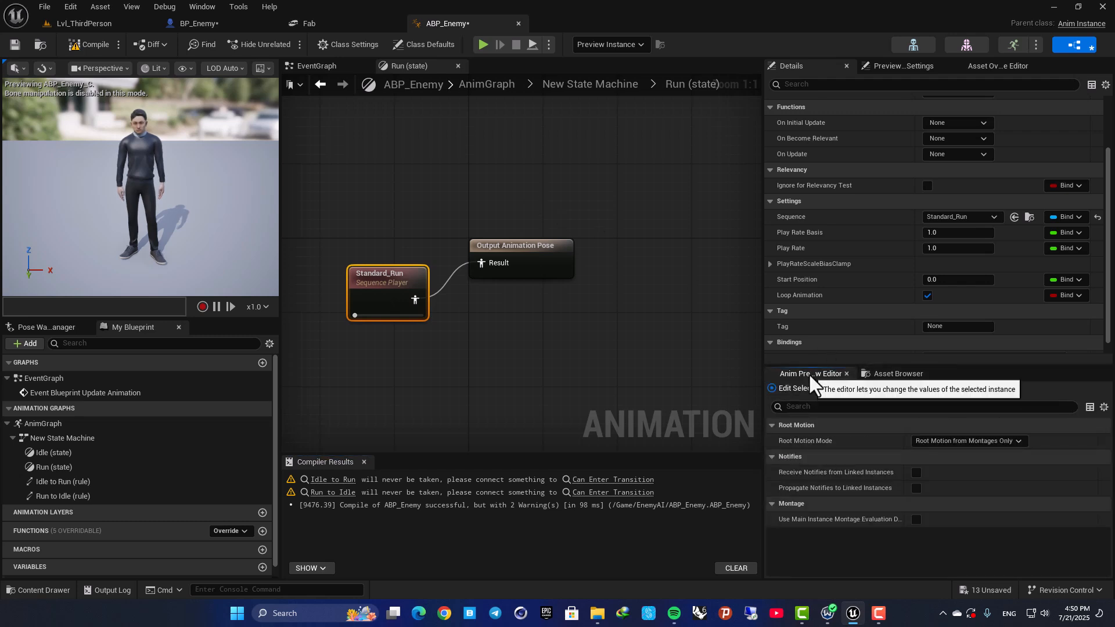
left_click(525, 215)
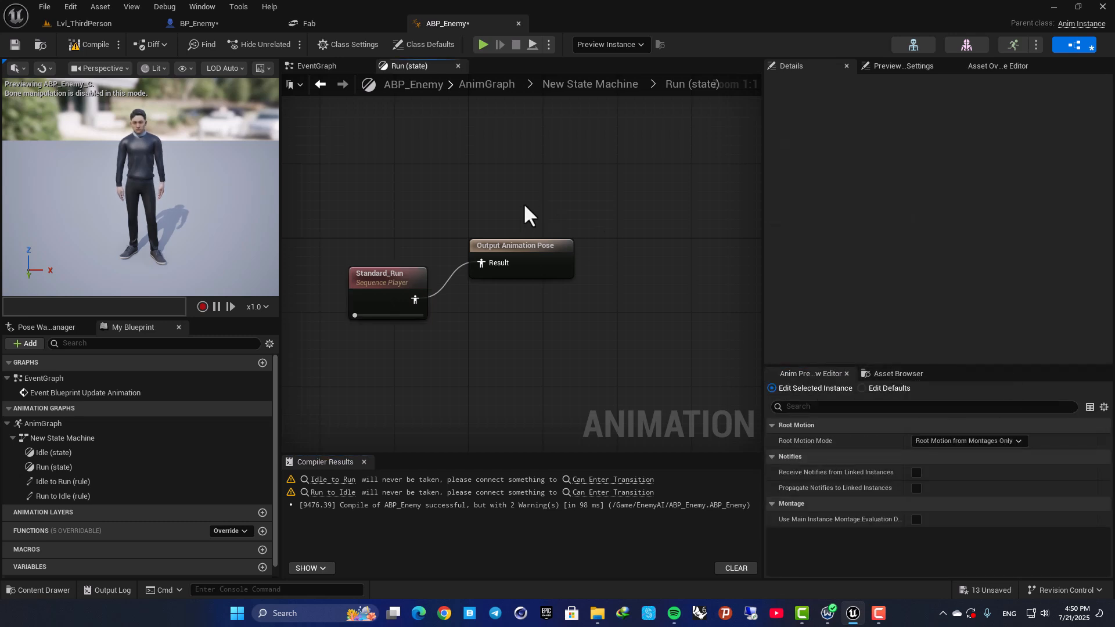
left_click(591, 84)
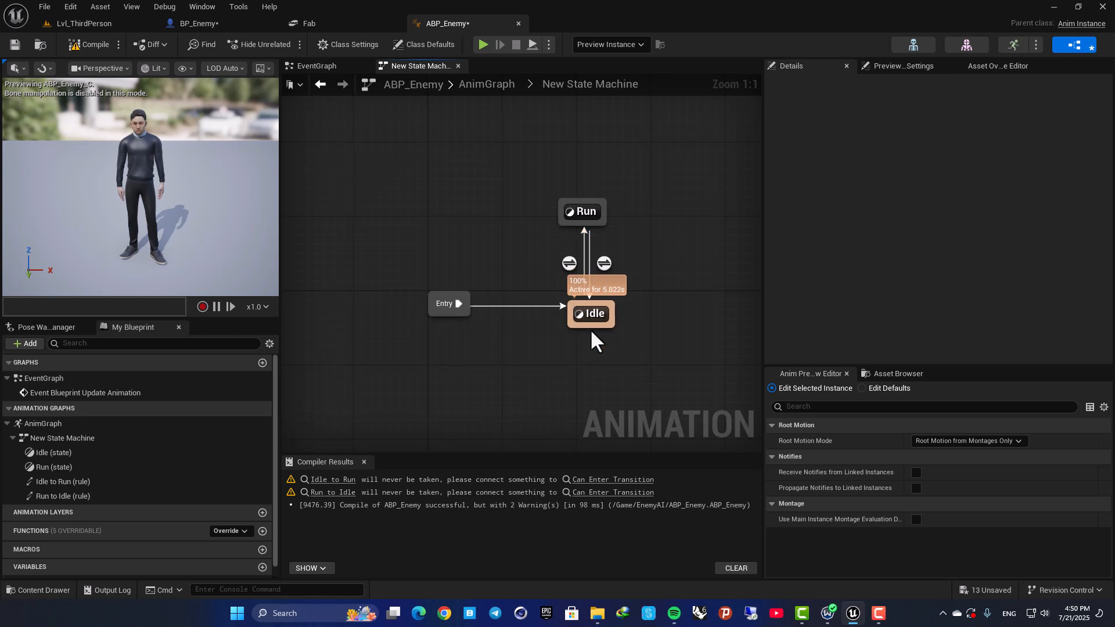
right_click_drag(522, 267, 464, 264)
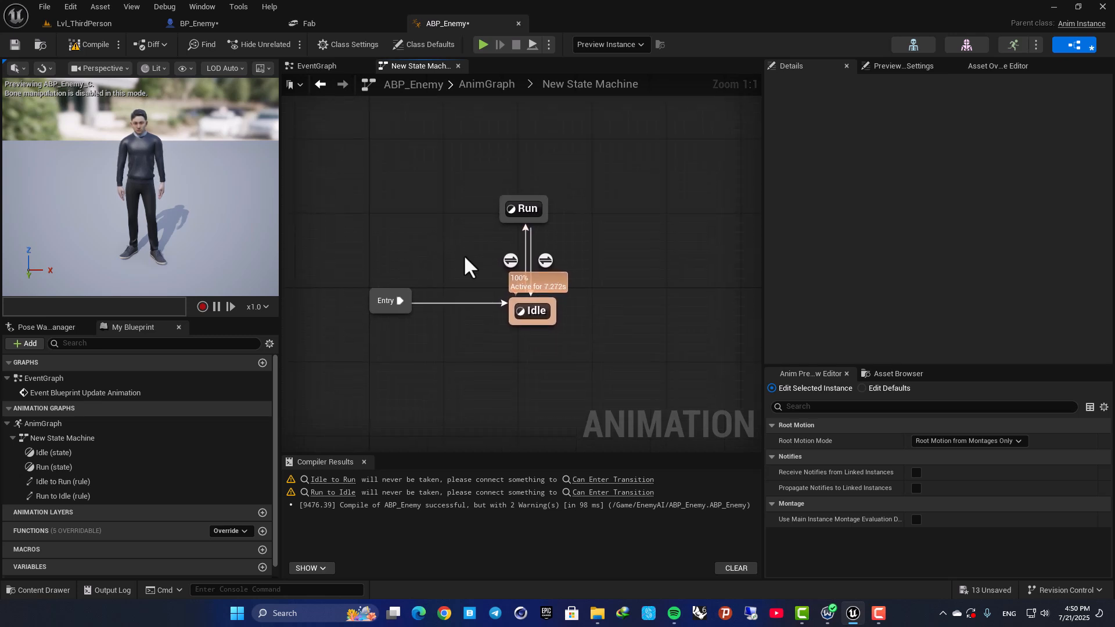
double_click(506, 255)
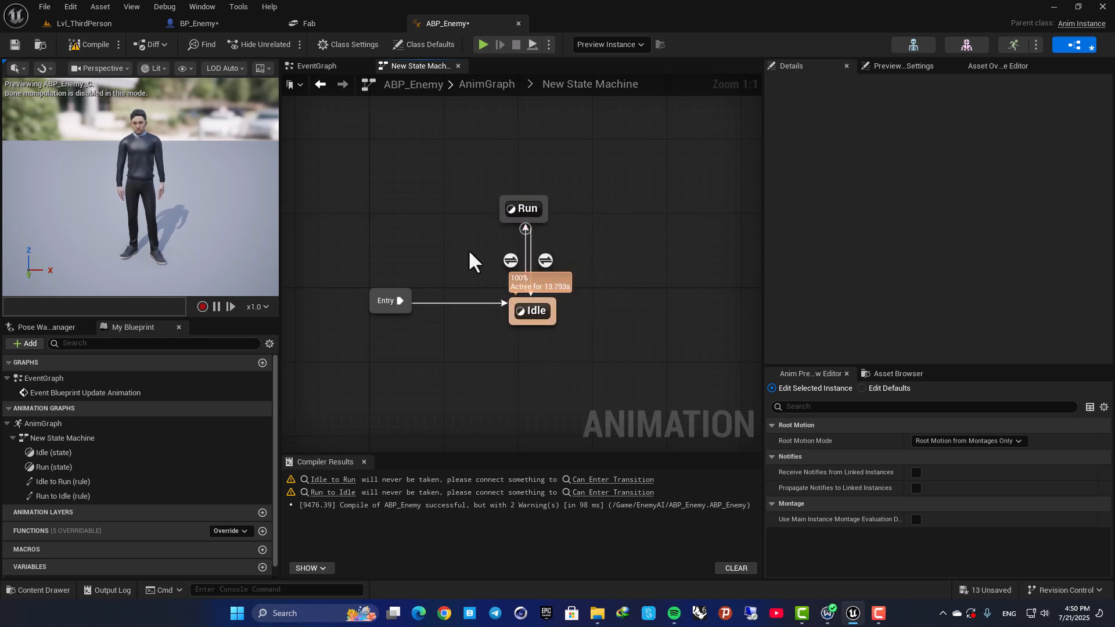
left_click_drag(524, 209, 532, 209)
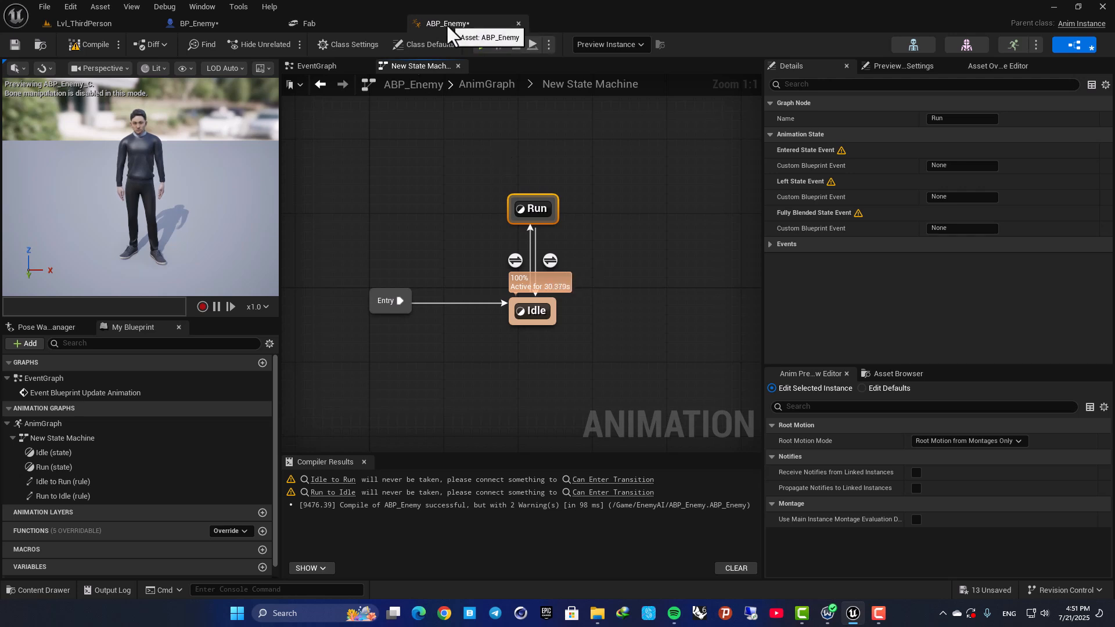
In BP_Enemy's EventGraph, move the Run To Player custom event farther from AI MoveTo to make room between them.
left_click(210, 21)
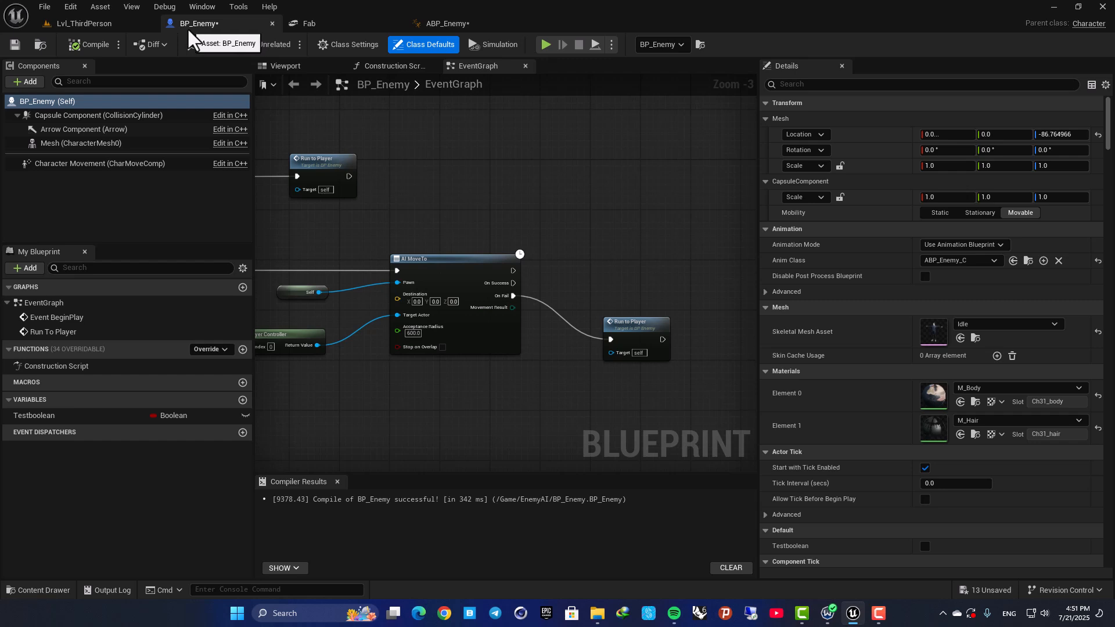
right_click_drag(400, 255, 349, 238)
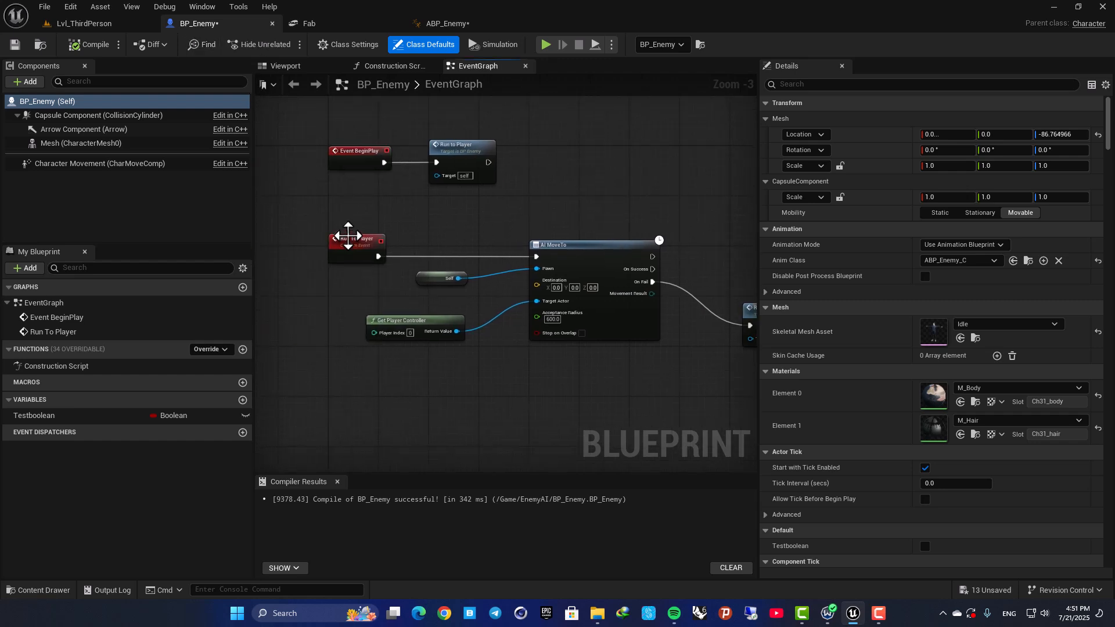
left_click(341, 251)
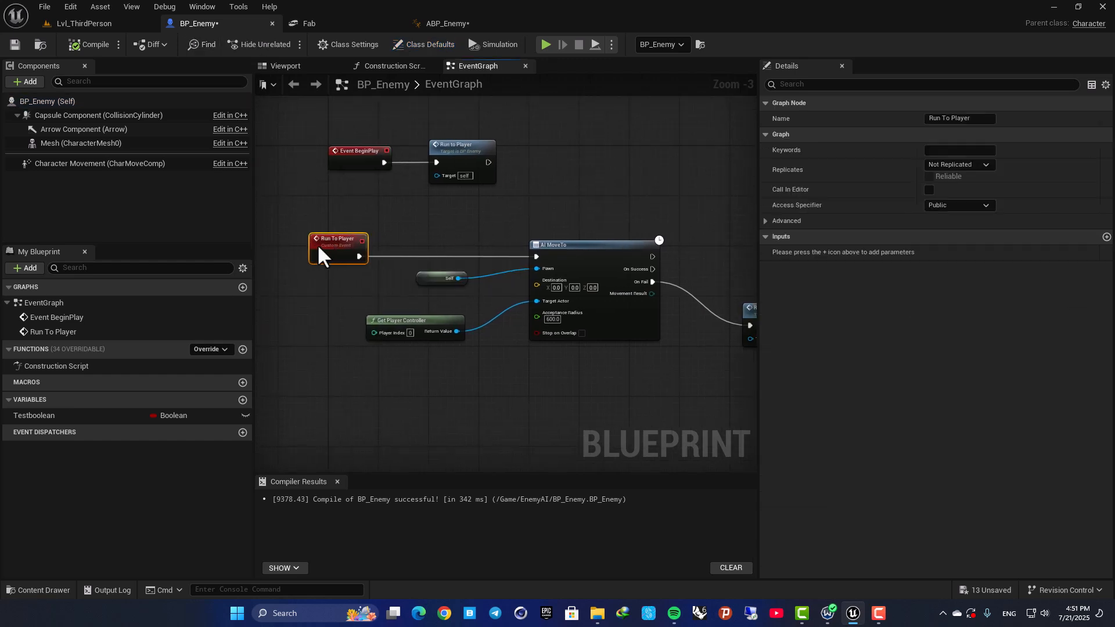
scroll(331, 251, "up", 3)
left_click_drag(522, 316, 532, 344)
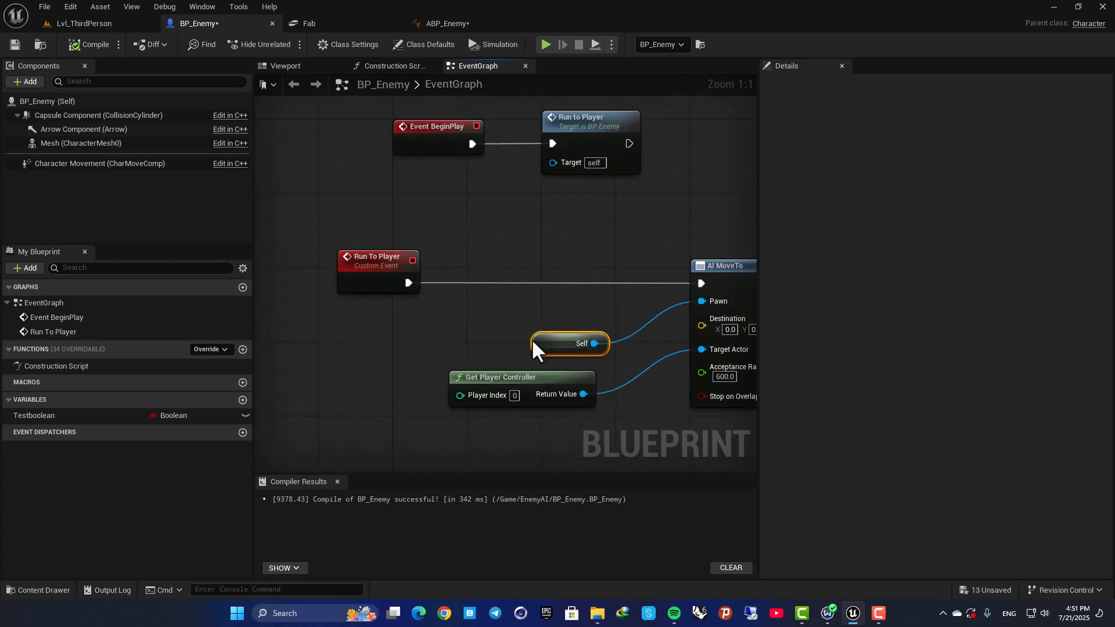
Rename the Testboolean variable to "Is running?" and compile BP_Enemy.
left_click(51, 416)
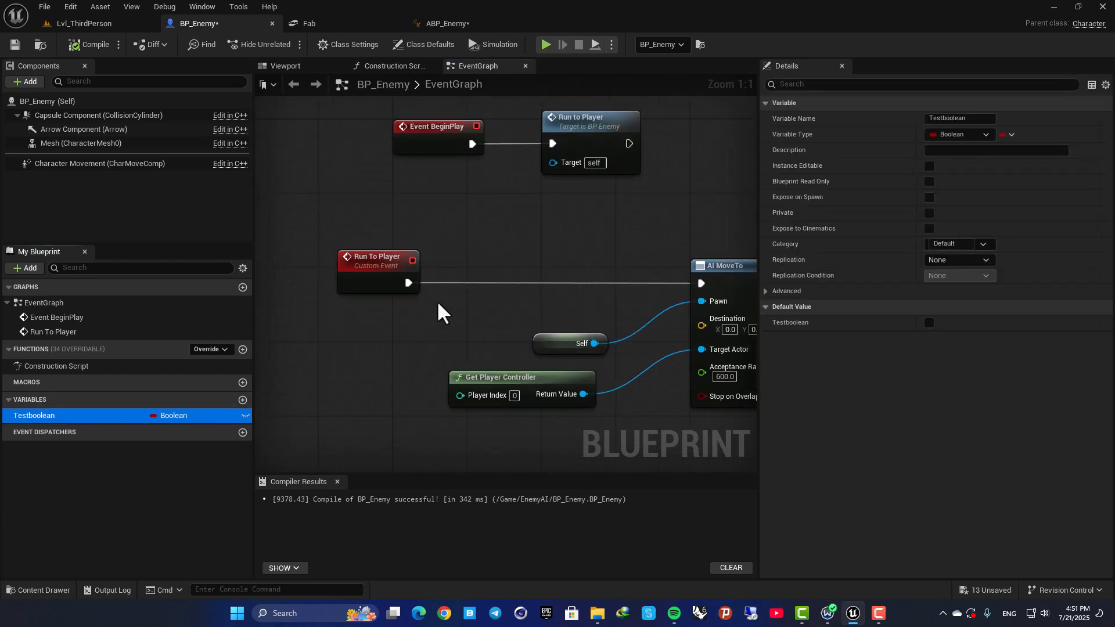
left_click(94, 504)
left_click(42, 416)
key("F2")
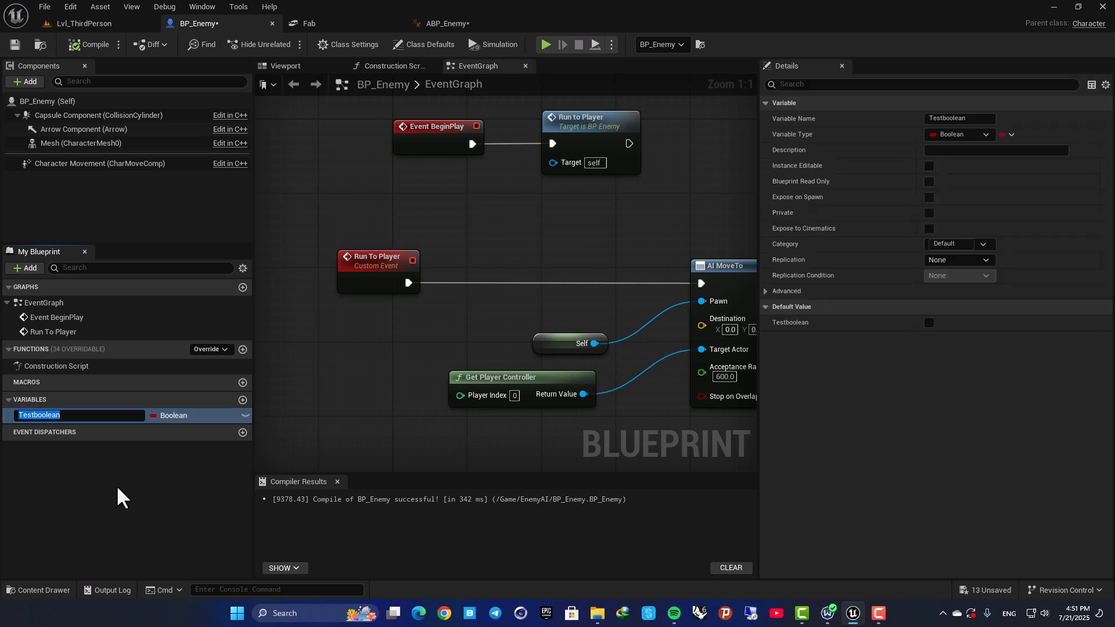
key("BackSpace")
type("Is running?")
key("Return")
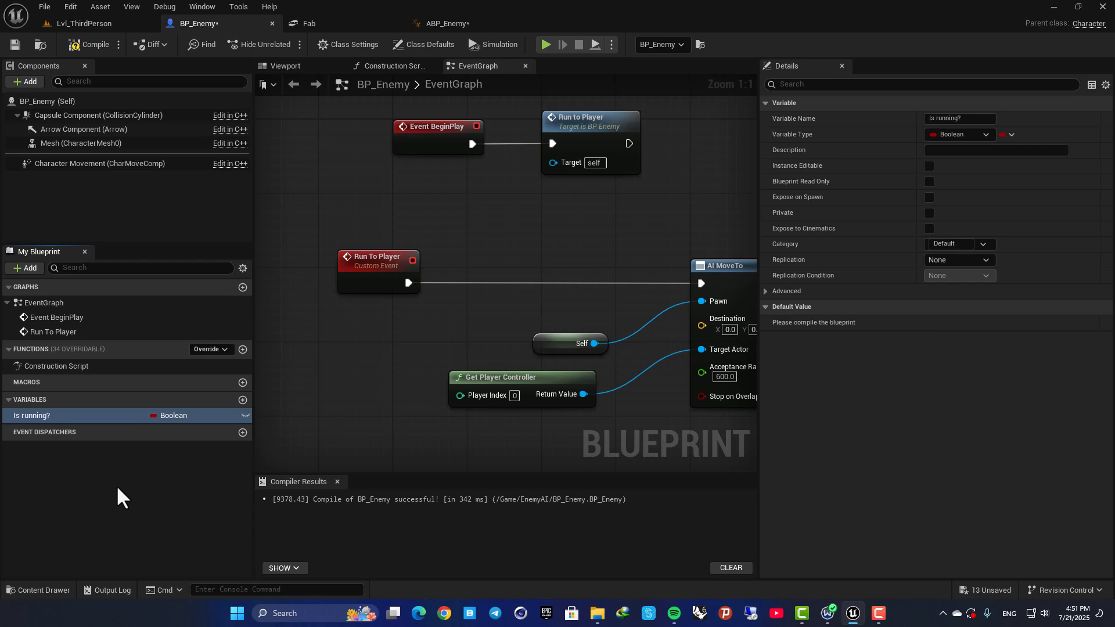
left_click(119, 434)
left_click(60, 415)
left_click(87, 45)
Insert a Set Is Running? node with the value enabled between the Run To Player event and AI MoveTo.
left_click_drag(370, 263, 379, 263)
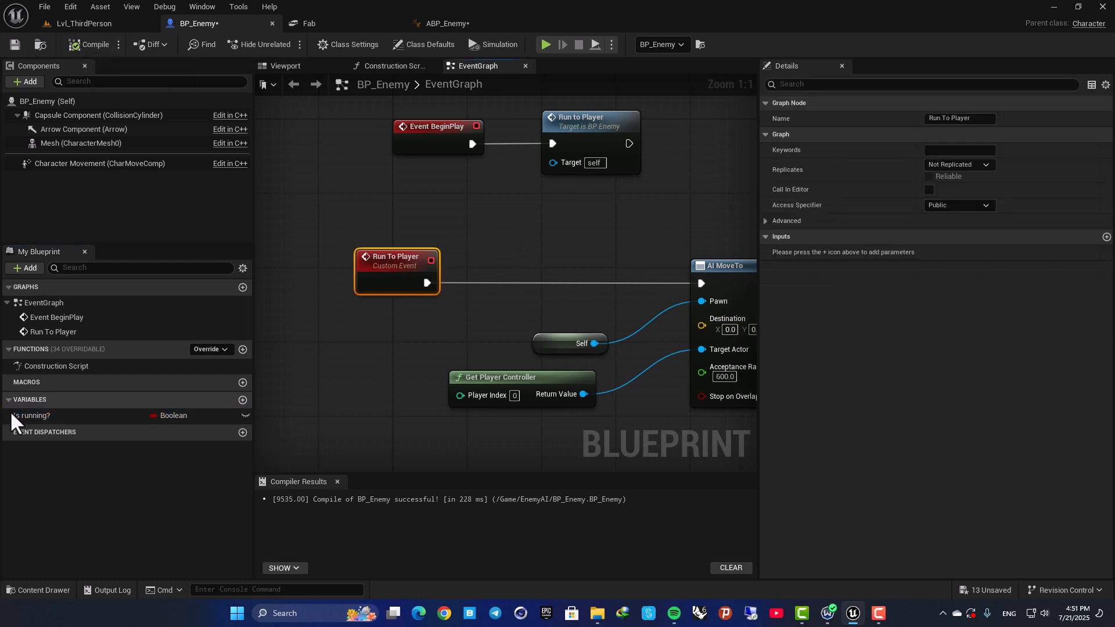
left_click_drag(13, 414, 498, 231)
left_click(517, 245)
left_click_drag(427, 283, 508, 228)
left_click(561, 246)
left_click_drag(560, 255, 700, 283)
Move the Run to Player call on AI MoveTo's On Fail output lower and farther away to free space.
right_click_drag(690, 230, 459, 215)
scroll(523, 214, "down", 2)
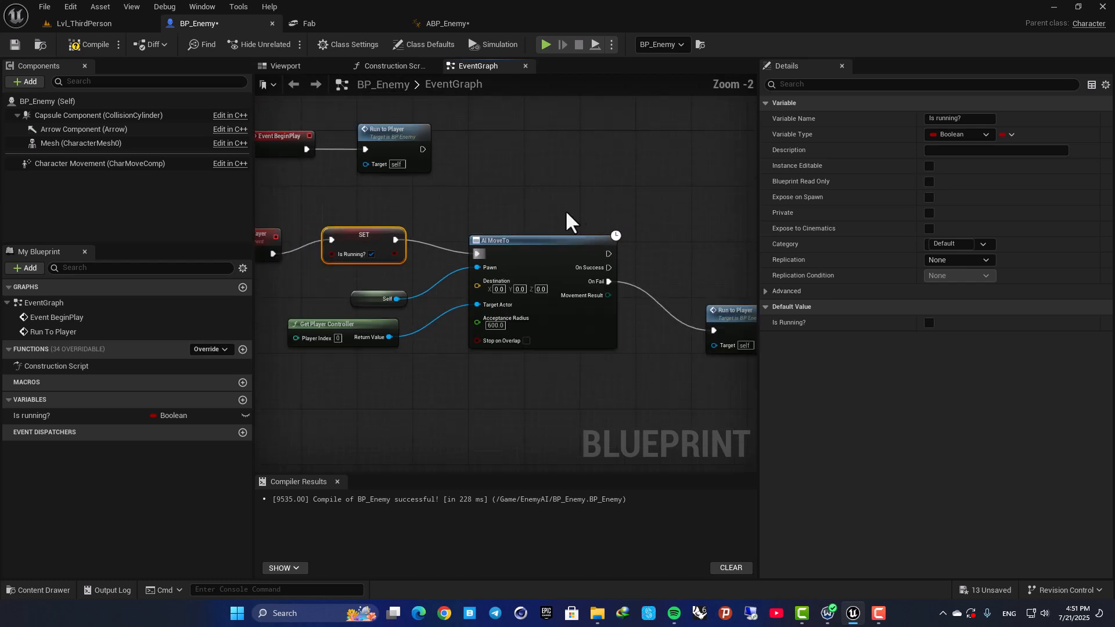
right_click_drag(543, 214, 389, 188)
left_click_drag(574, 285, 567, 312)
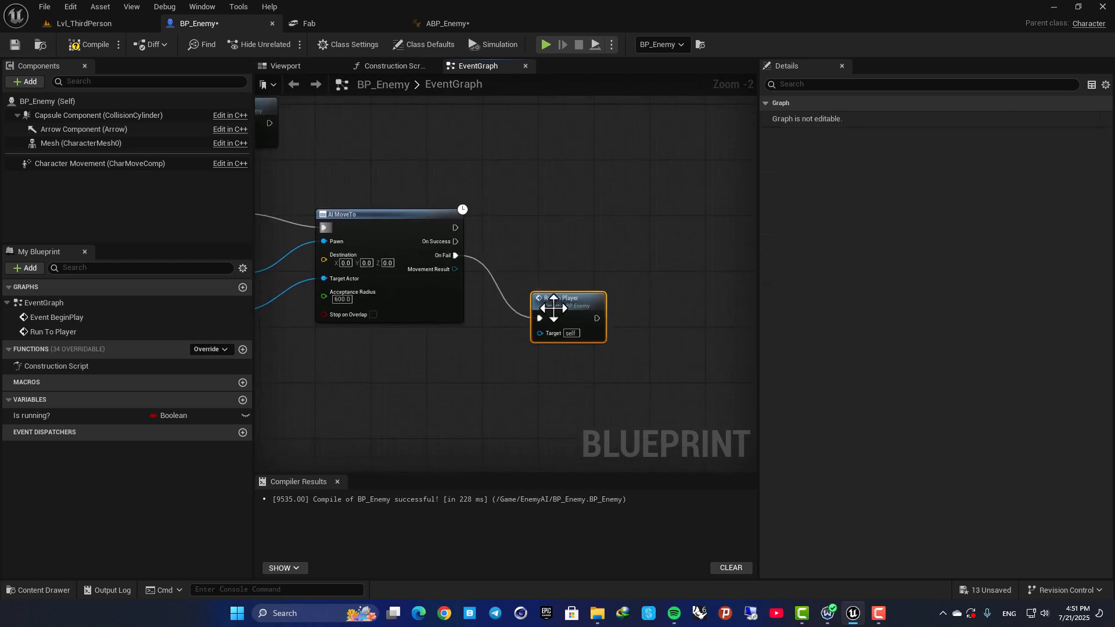
right_click_drag(567, 318, 631, 308)
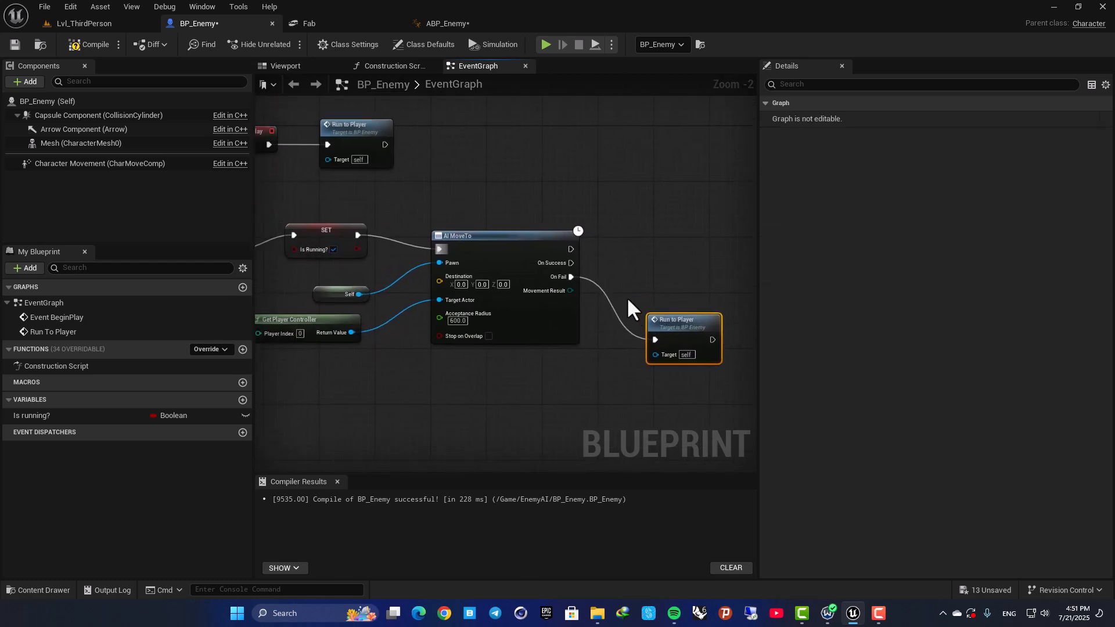
Add a Set Is Running? node with the value disabled on AI MoveTo's On Success output and compile BP_Enemy.
left_click(318, 237)
left_click_drag(32, 416, 641, 242)
left_click(660, 269)
mouse_move(568, 265)
left_mouse_down()
mouse_move(640, 257)
mouse_move(576, 265)
left_mouse_up()
left_click(623, 249)
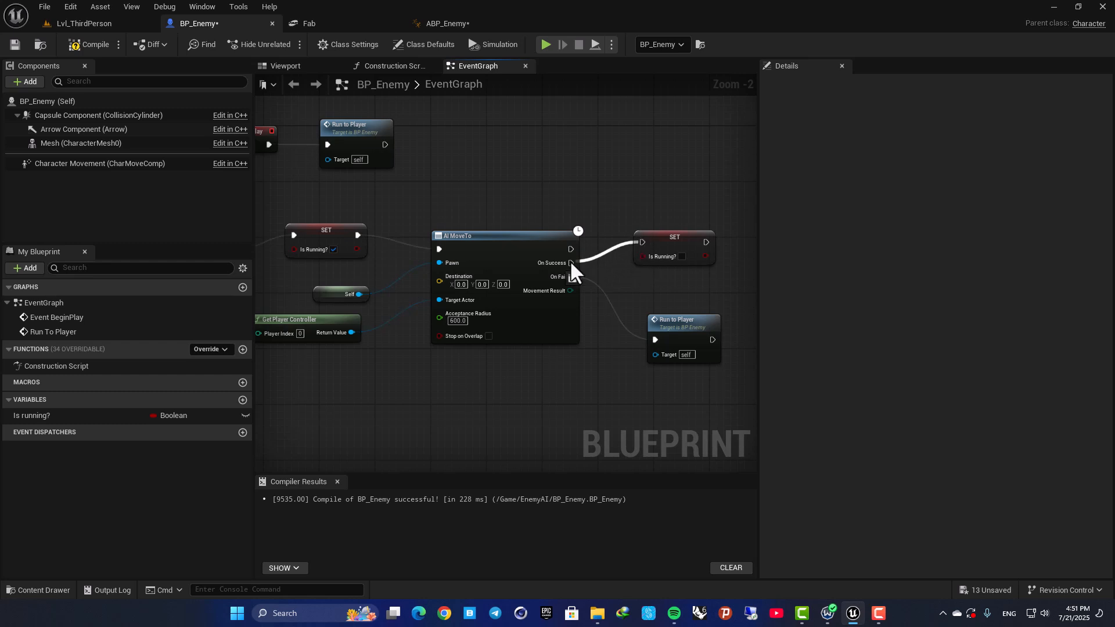
left_click_drag(658, 253, 658, 282)
left_click(93, 45)
left_click(329, 232)
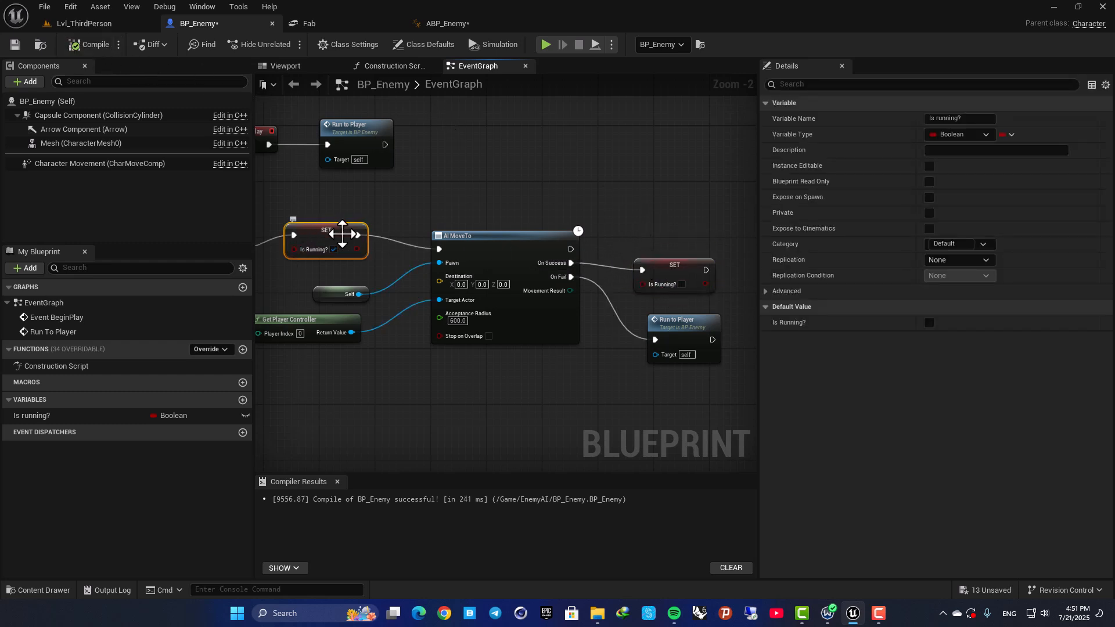
Add a Boolean variable named "ABP Is running" to the ABP_Enemy animation blueprint, working from its EventGraph.
left_click(444, 25)
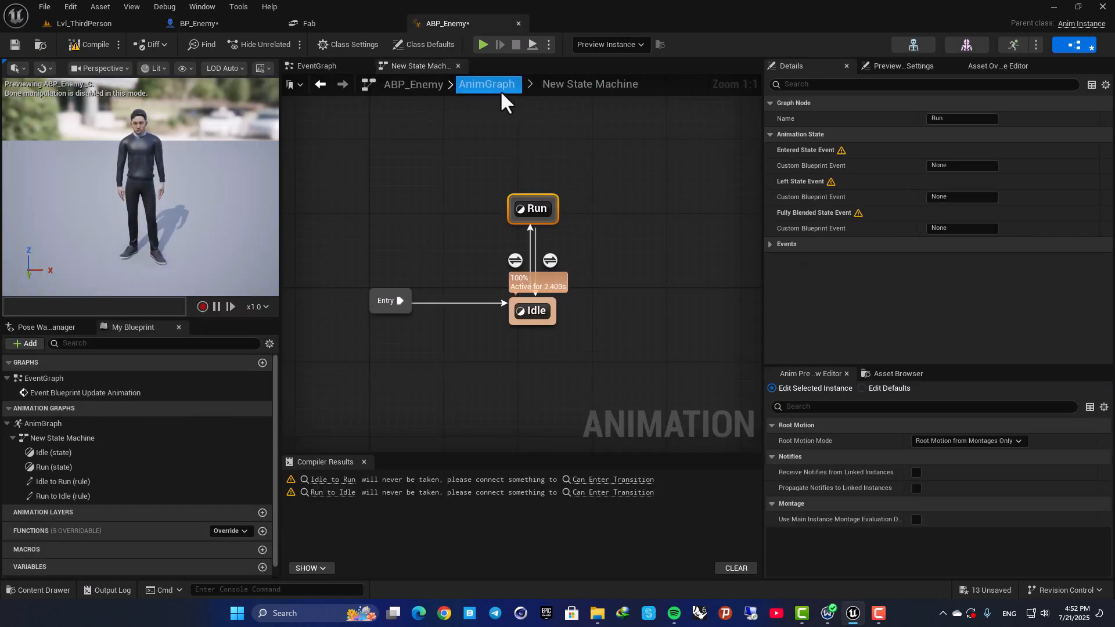
left_click(326, 66)
scroll(113, 462, "down", 1)
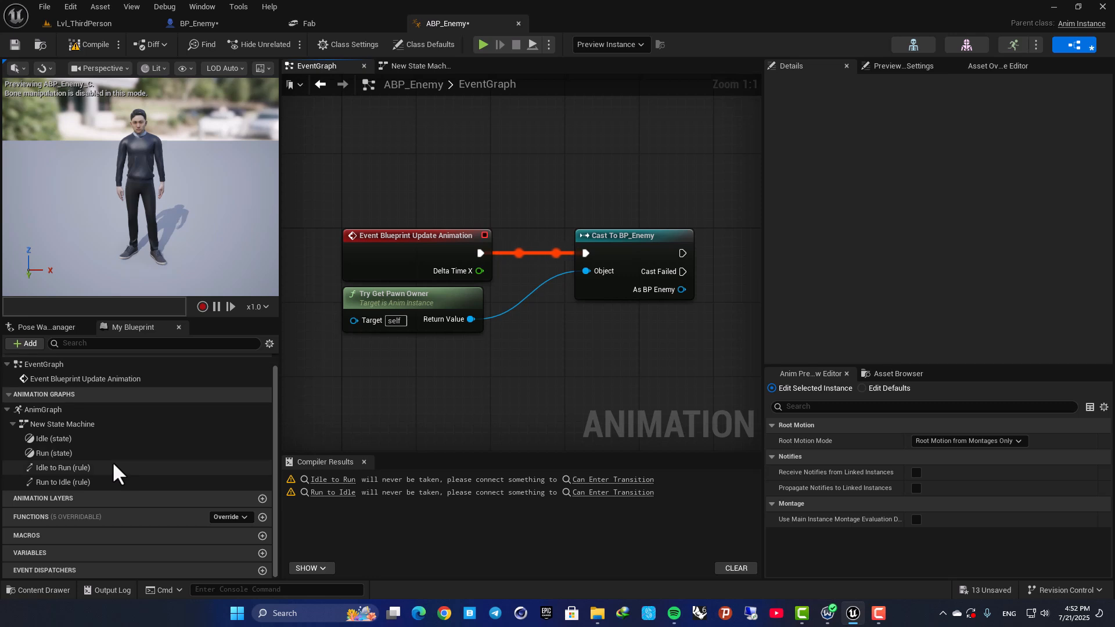
left_click(262, 553)
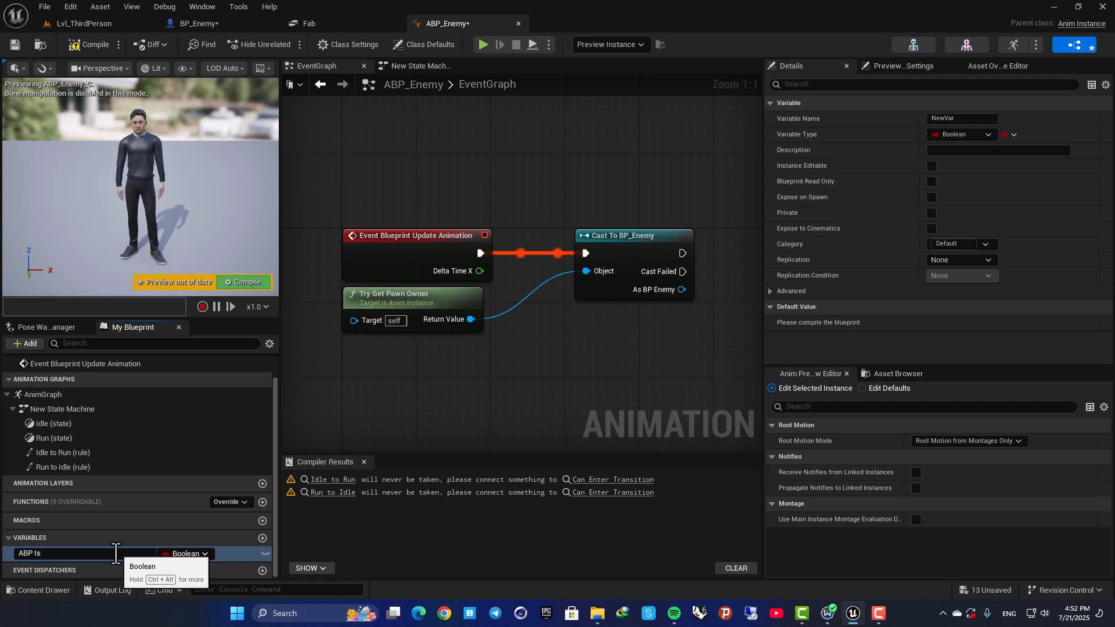
type("ABP Is running")
key("Return")
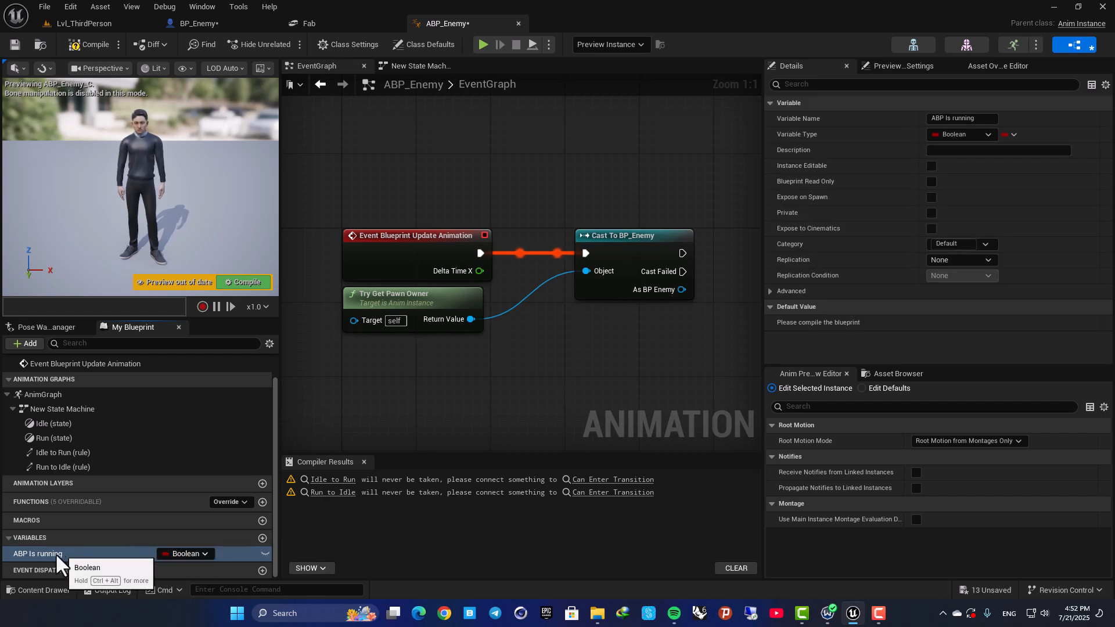
Get the Is Running? variable from the As BP Enemy output of Cast To BP_Enemy and place it beside the cast.
left_click(197, 23)
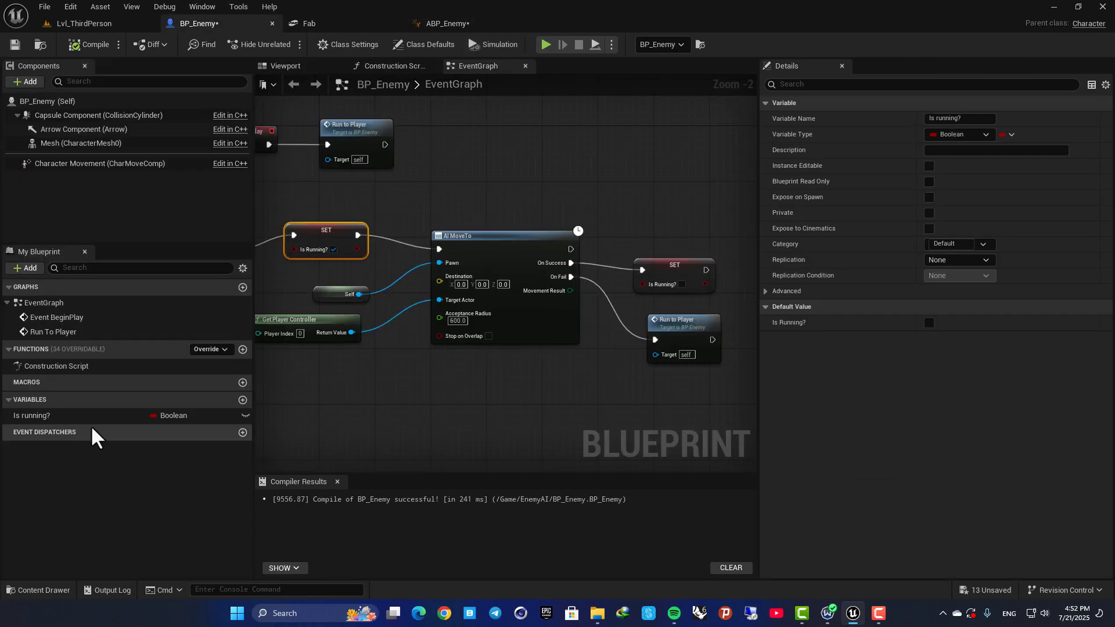
left_click(447, 23)
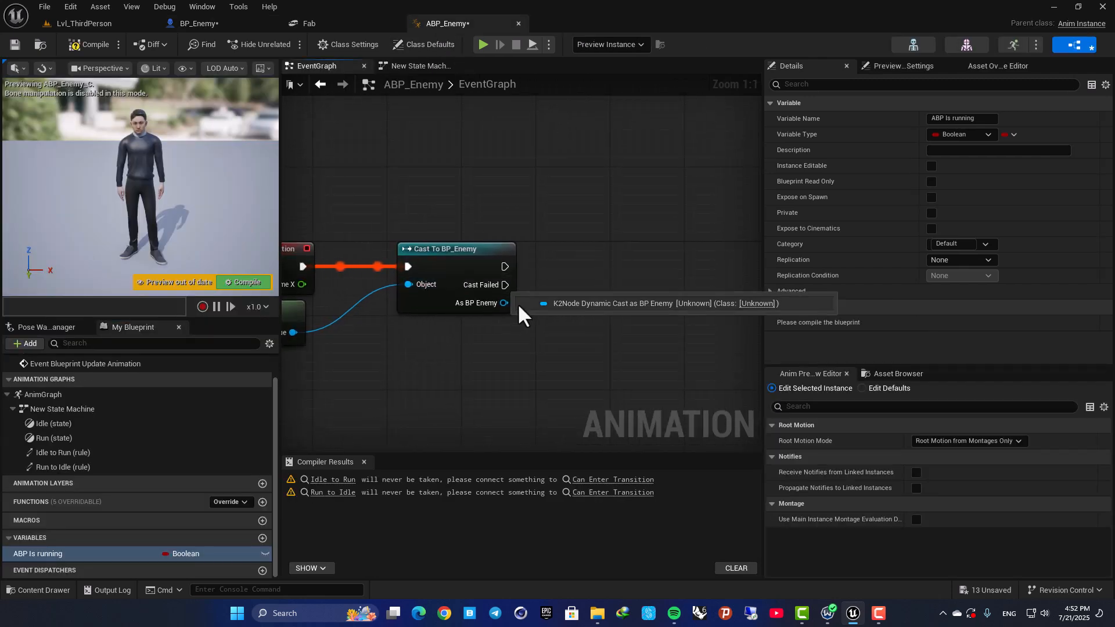
left_click_drag(504, 302, 648, 261)
type("get is runn")
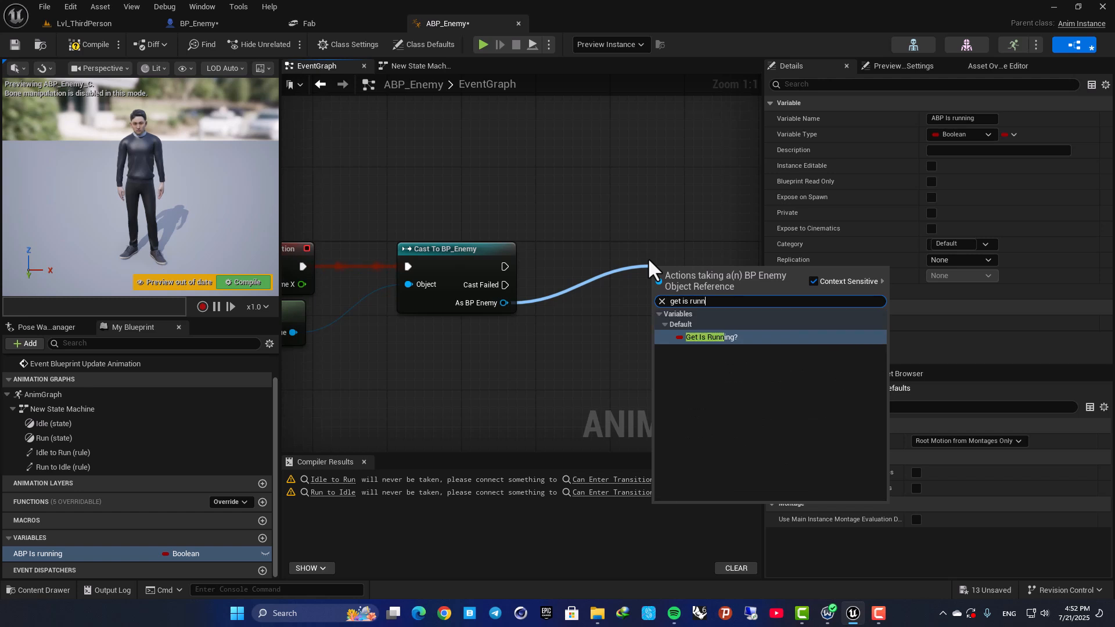
key("Return")
left_click_drag(706, 266, 673, 293)
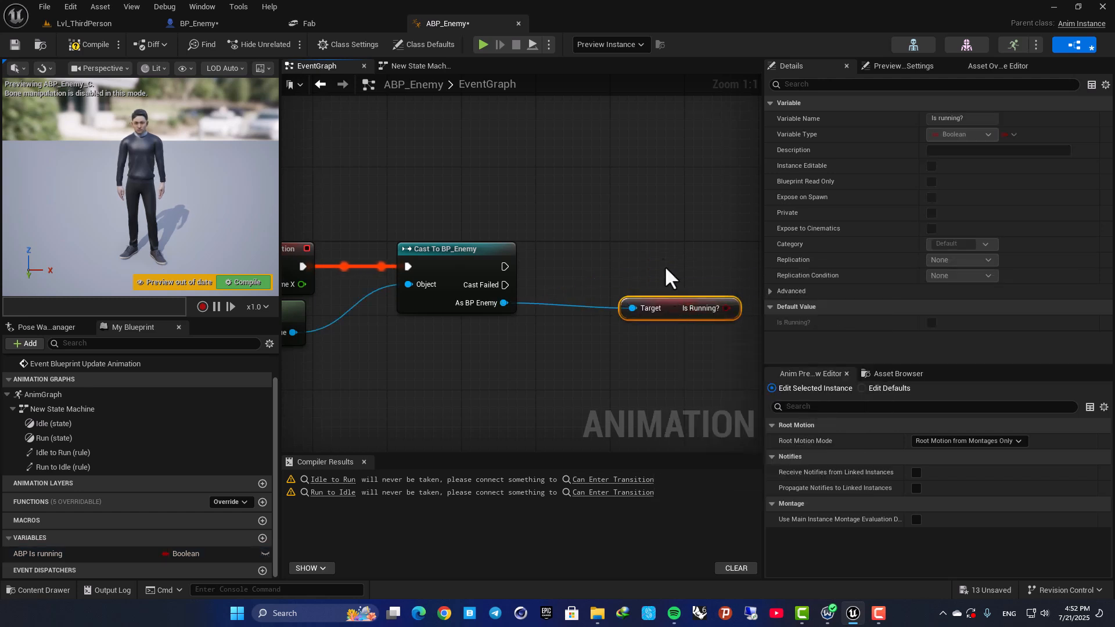
right_click_drag(673, 293, 543, 289)
Add a Set ABP Is Running node after Cast To BP_Enemy, feed it from Is Running?, and compile ABP_Enemy.
left_click(535, 256)
left_click_drag(34, 557, 374, 262)
left_click(690, 277)
left_click_drag(596, 305, 673, 273)
right_click_drag(633, 209, 485, 203)
left_click_drag(548, 239, 538, 248)
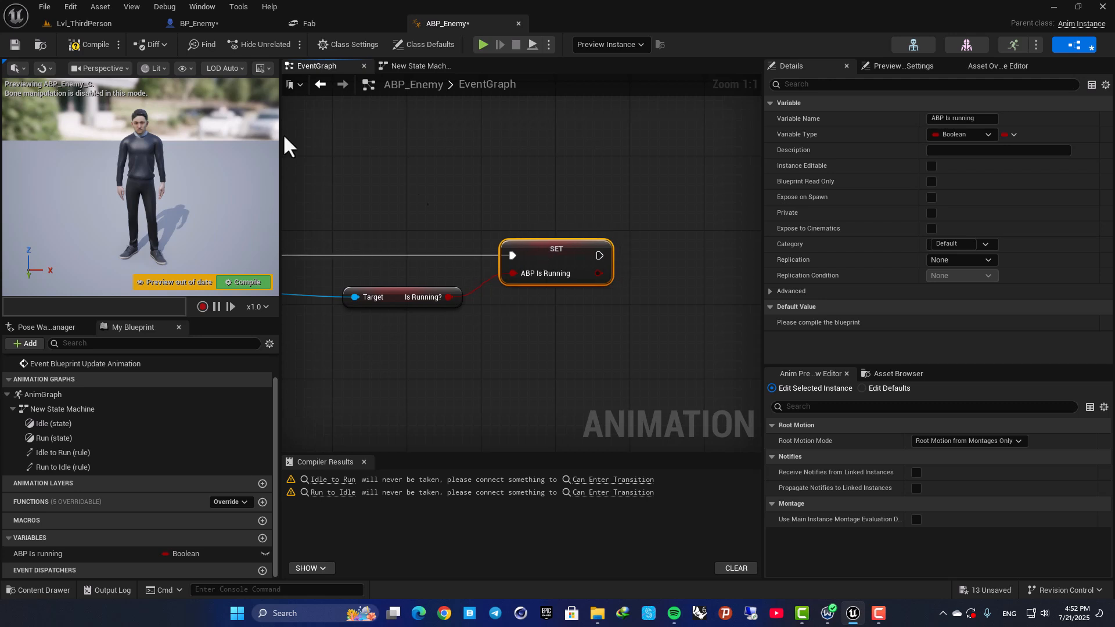
left_click(87, 45)
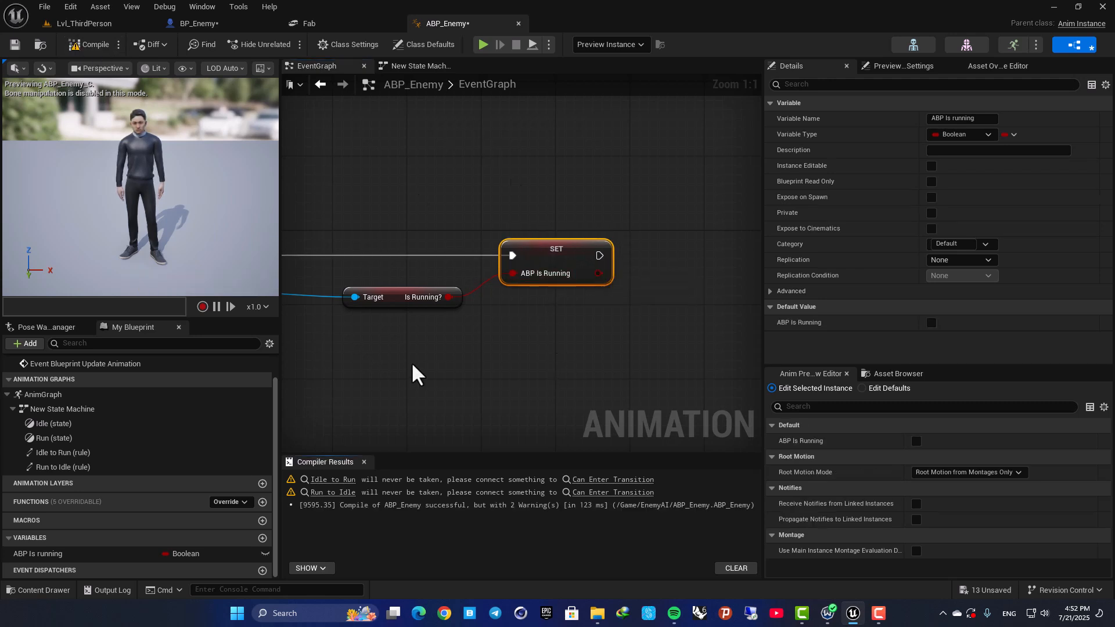
right_click_drag(412, 374, 505, 373)
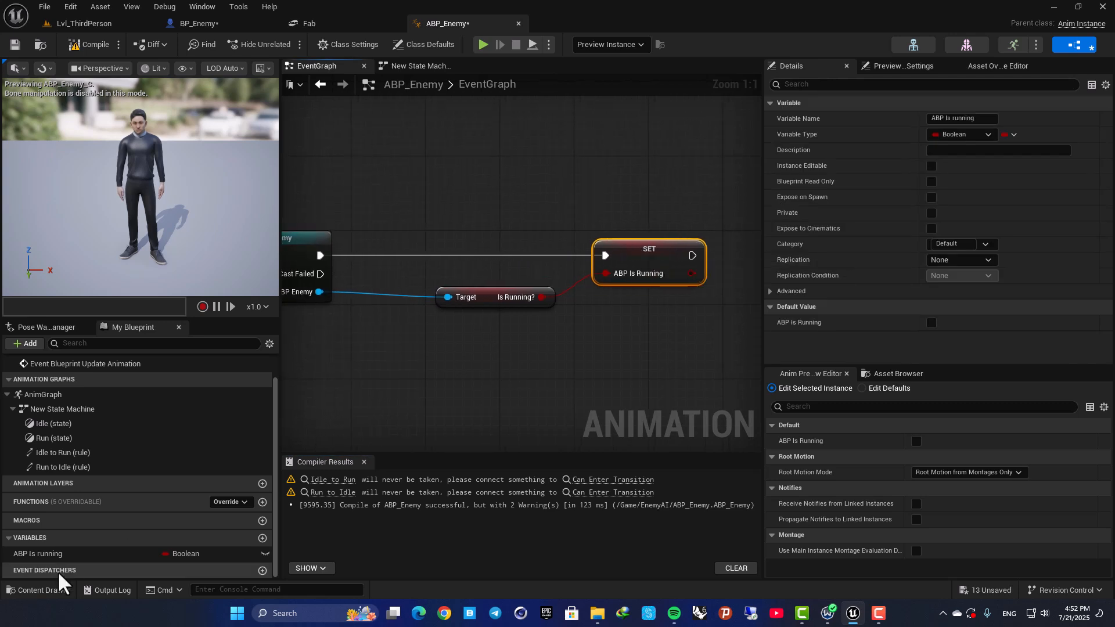
left_click(18, 557)
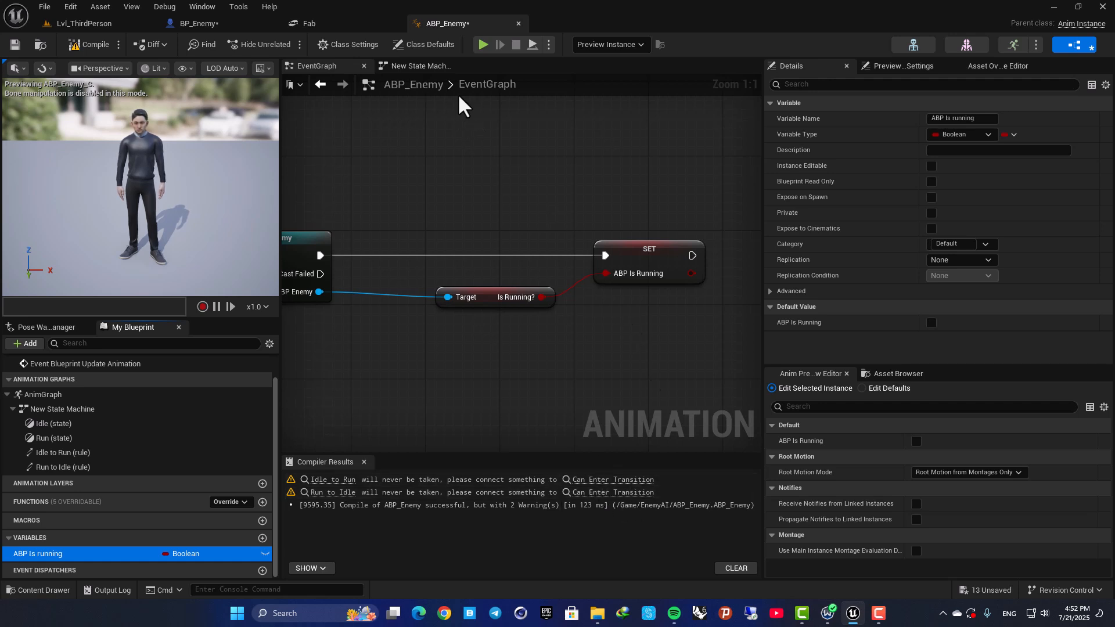
In the Idle to Run transition rule, connect ABP Is Running to Can Enter Transition and compile.
left_click(418, 66)
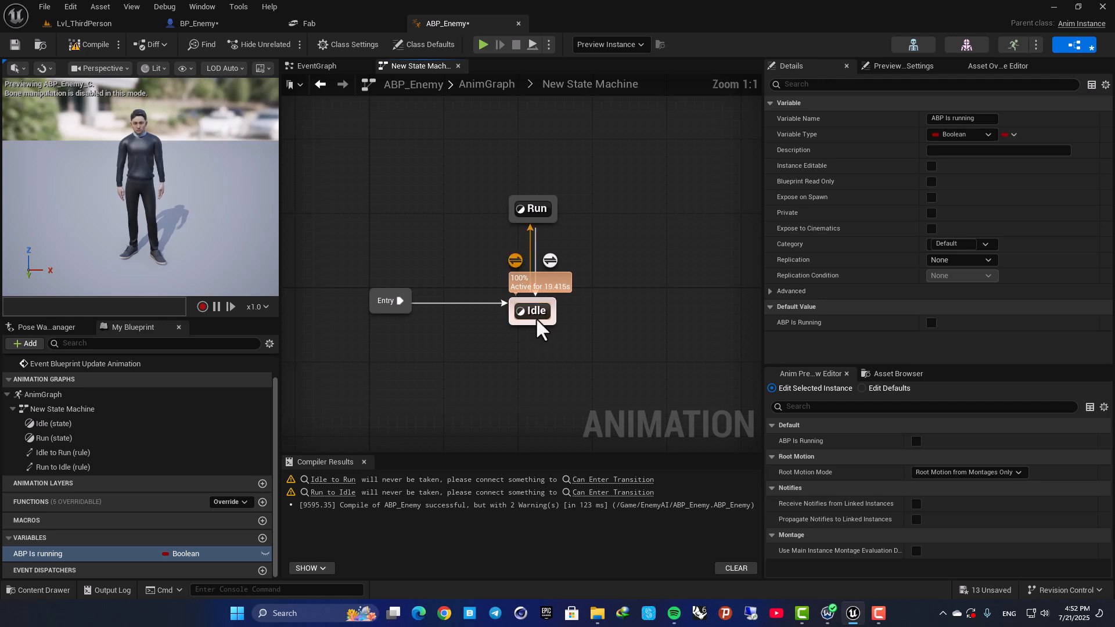
double_click(516, 261)
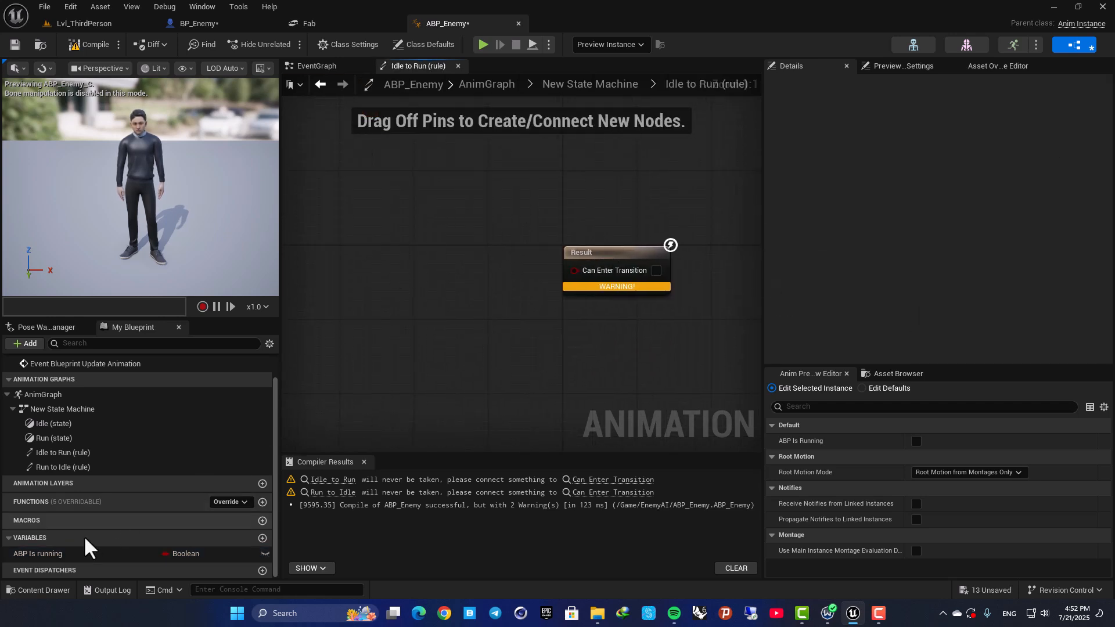
left_click_drag(58, 555, 574, 270)
left_click(391, 331)
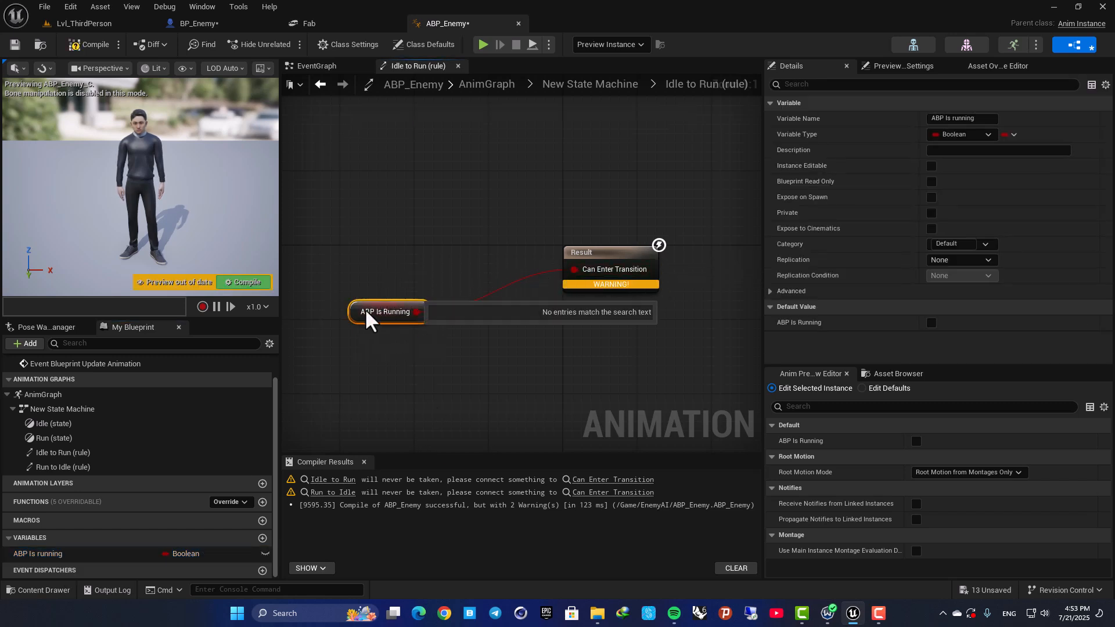
left_click(90, 44)
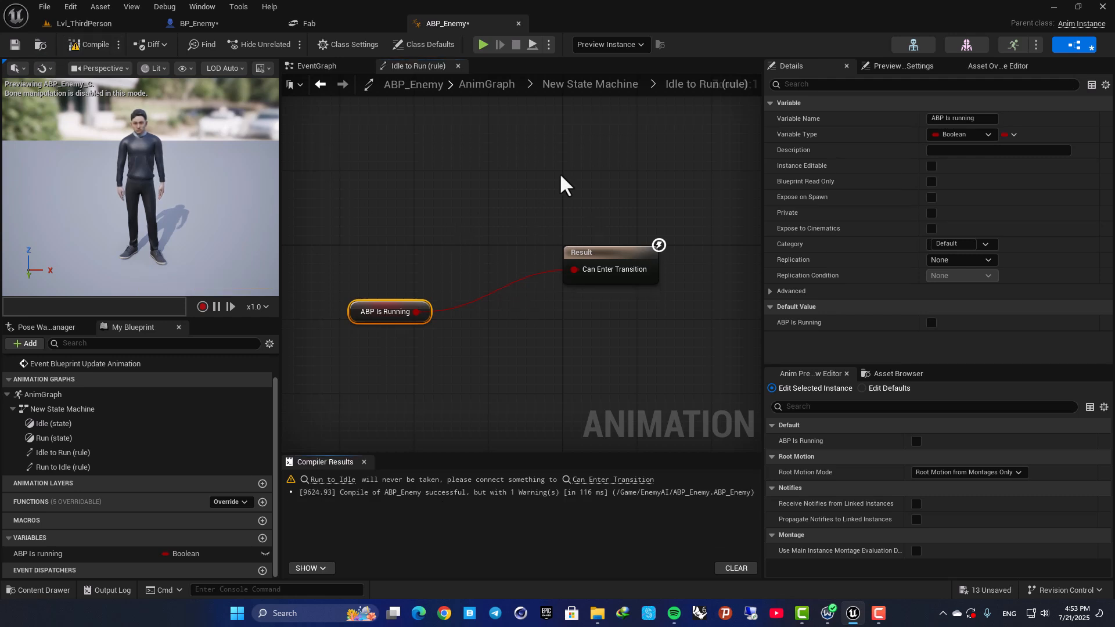
double_click(574, 190)
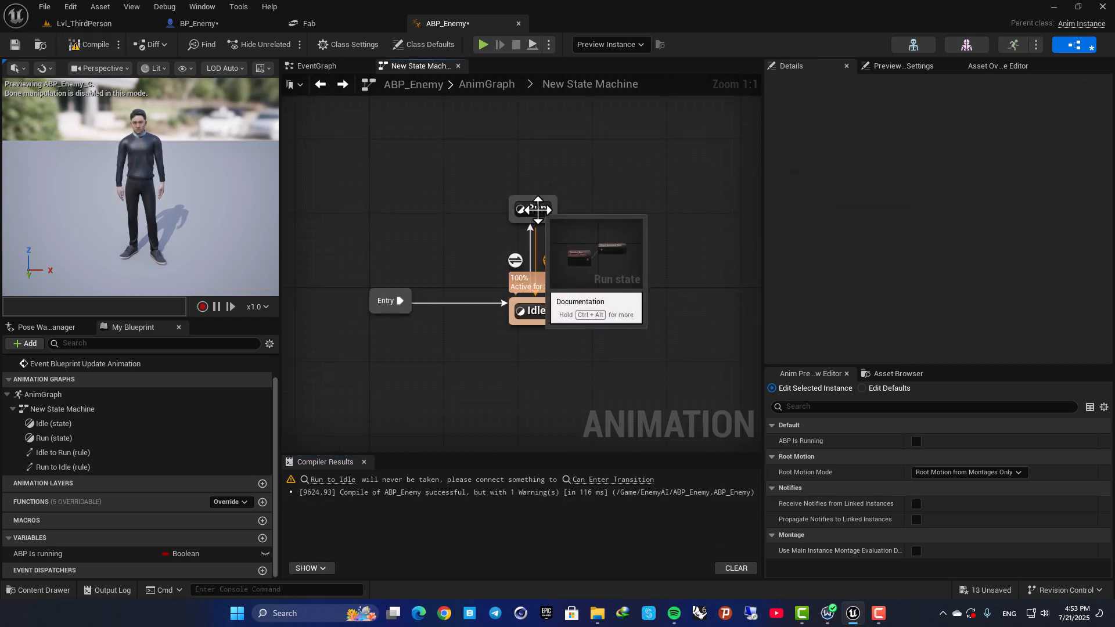
In the Run to Idle rule, compare ABP Is Running with false using an == node, feed Can Enter Transition, and compile.
double_click(550, 261)
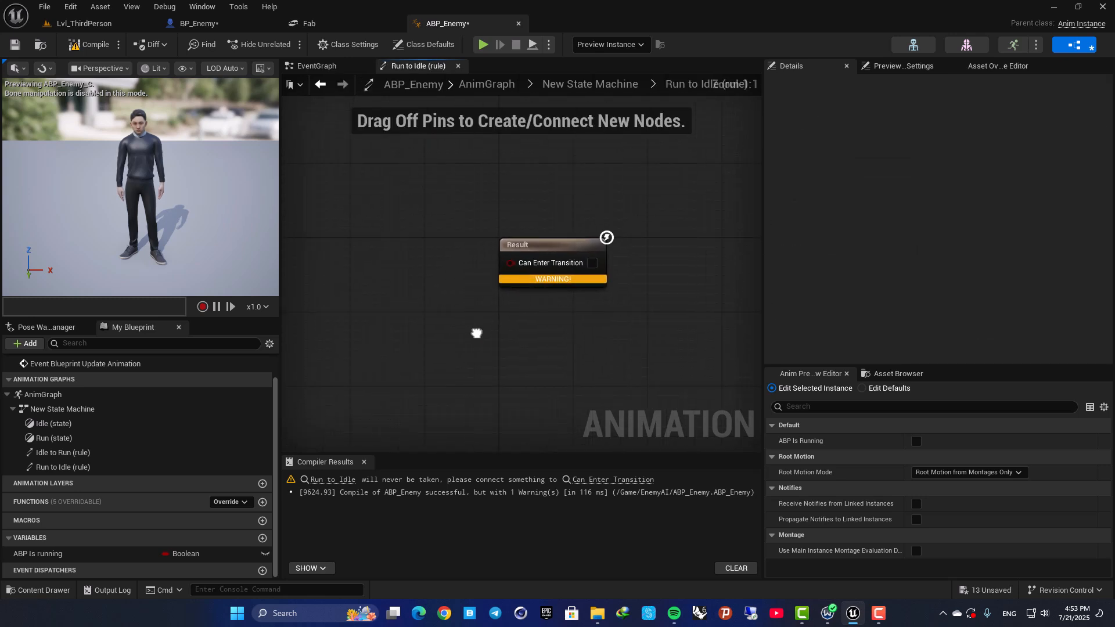
left_click_drag(56, 554, 523, 302)
left_click(414, 313)
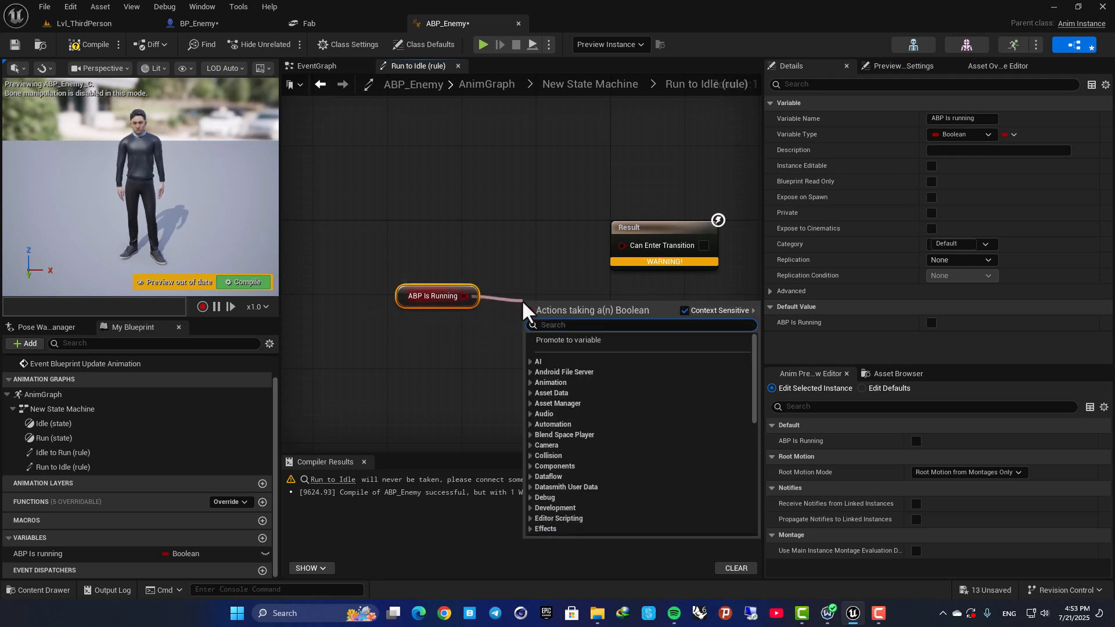
type("n")
key("BackSpace")
type("=")
key("Return")
left_click_drag(609, 315, 622, 247)
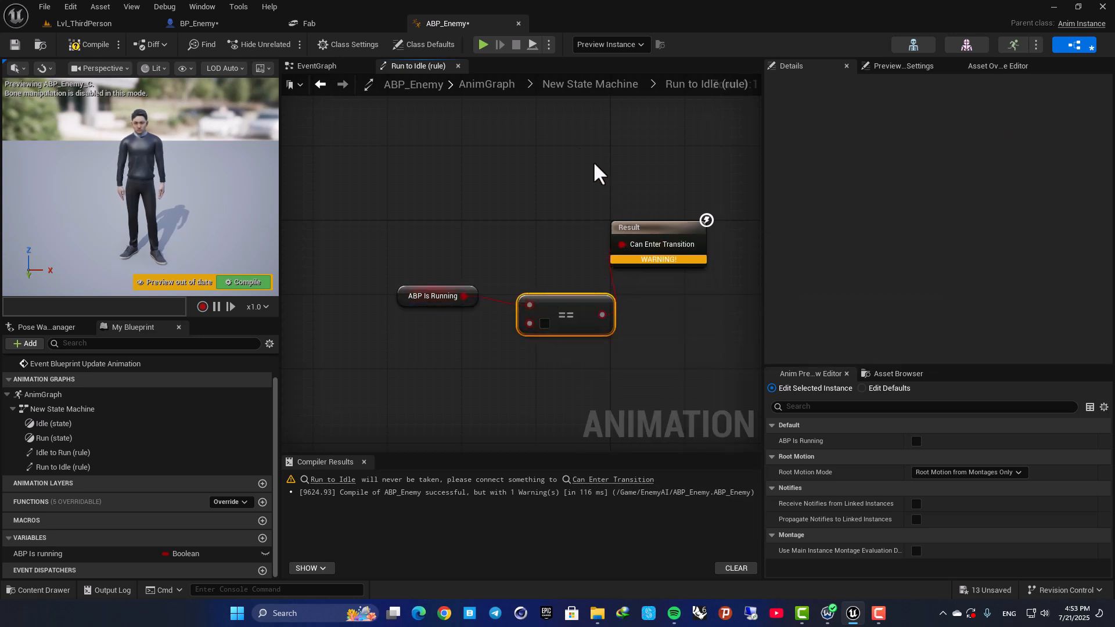
left_click(85, 44)
key("alt+Left")
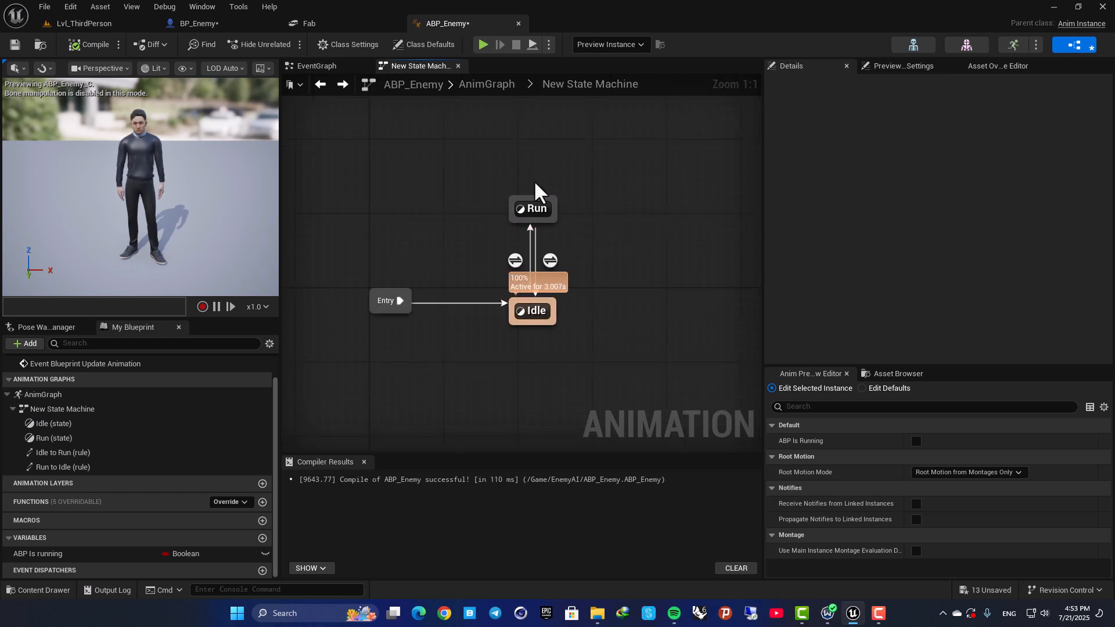
left_click(81, 46)
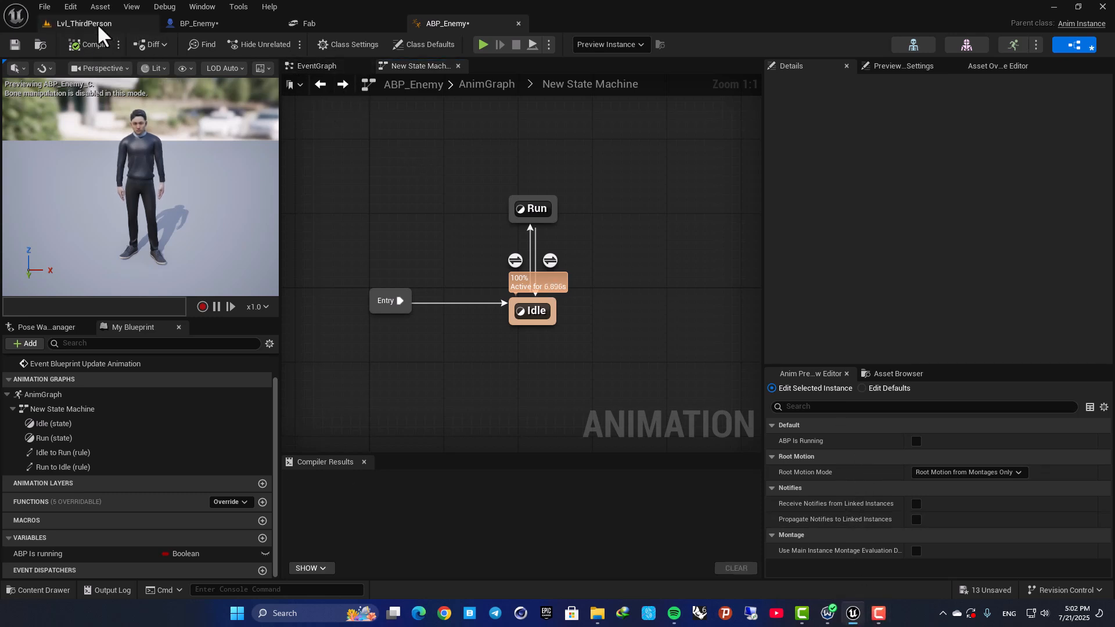
Play-test Lvl_ThirdPerson twice, moving the player around to check how the enemy chases, faces and animates.
left_click(85, 24)
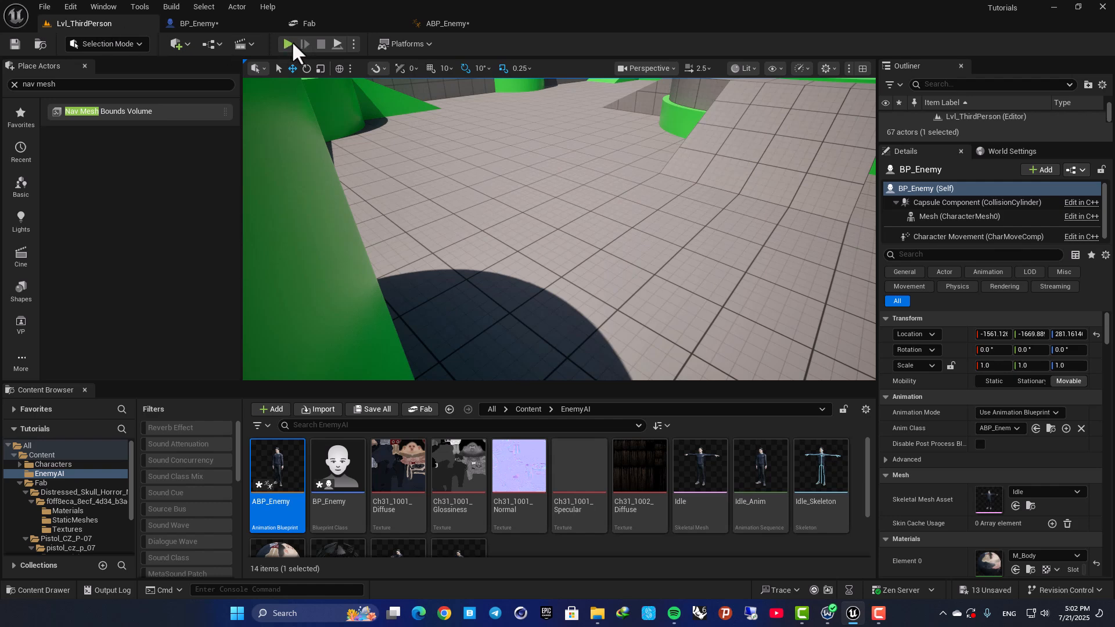
key("alt+p")
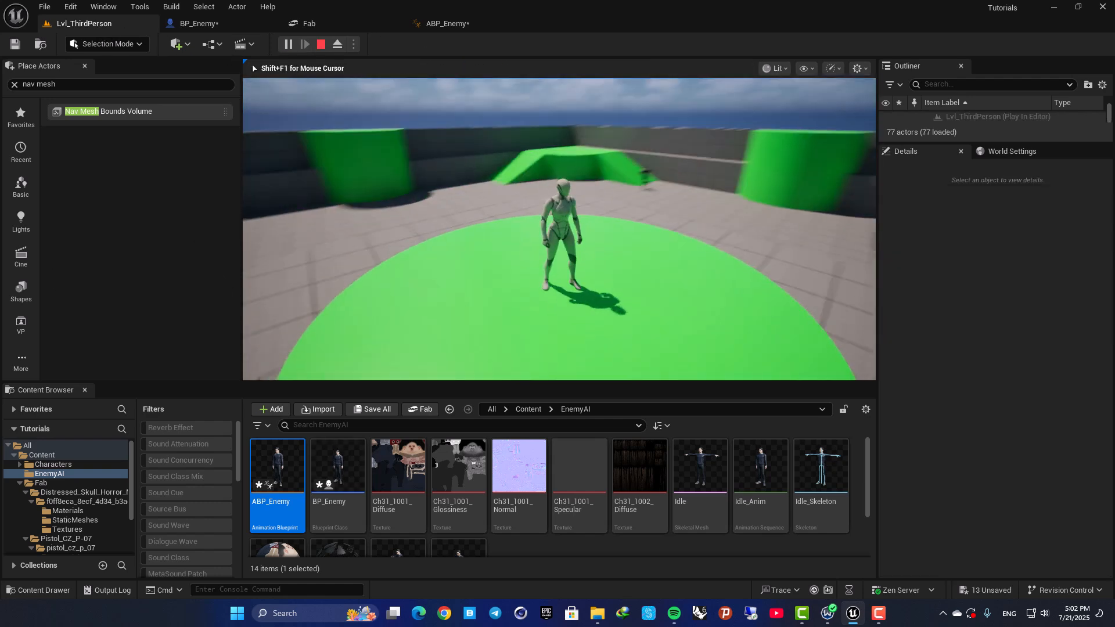
key("w")
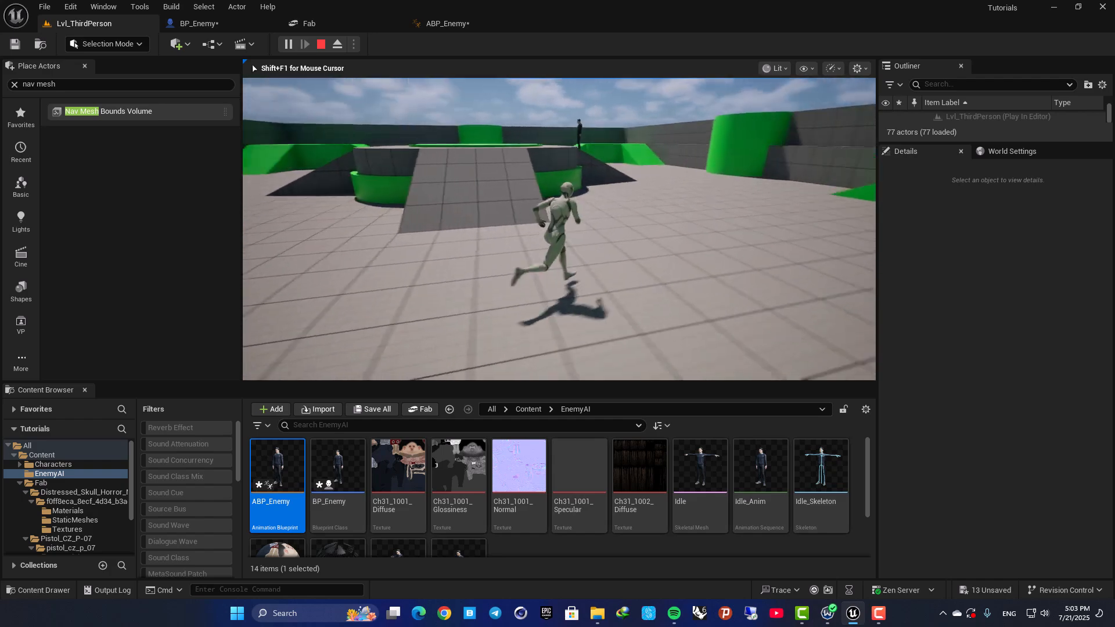
key("w")
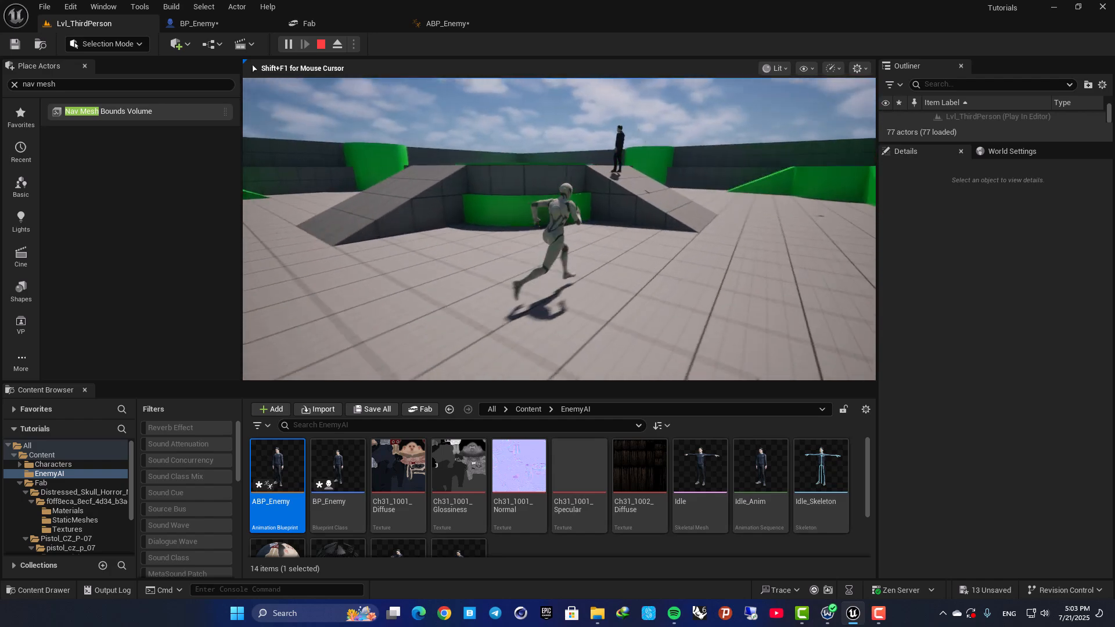
key("Escape")
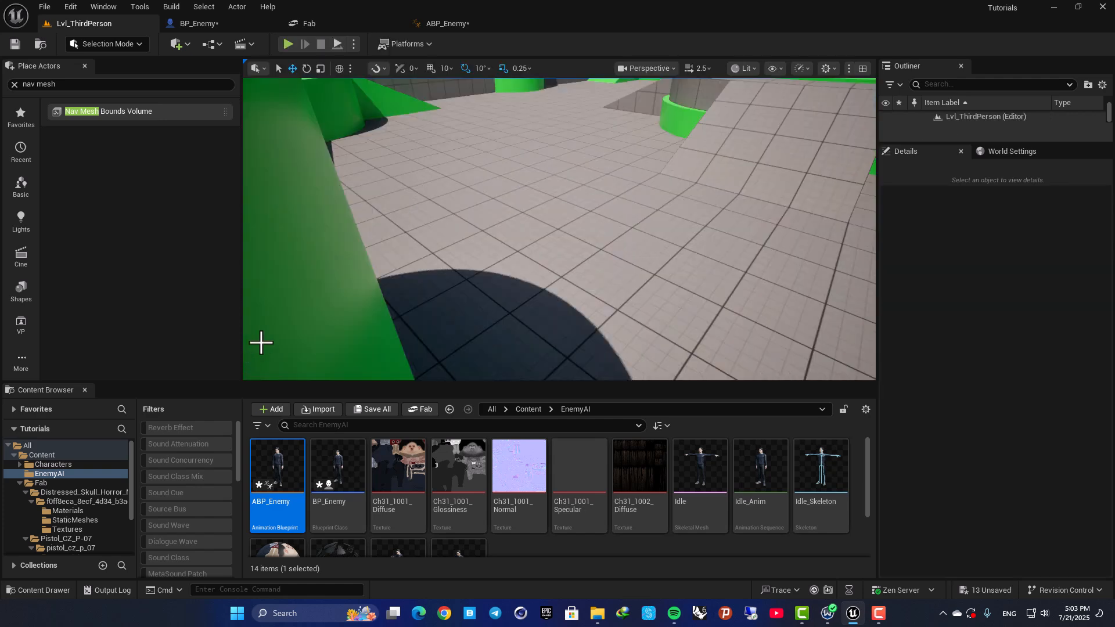
left_click(290, 42)
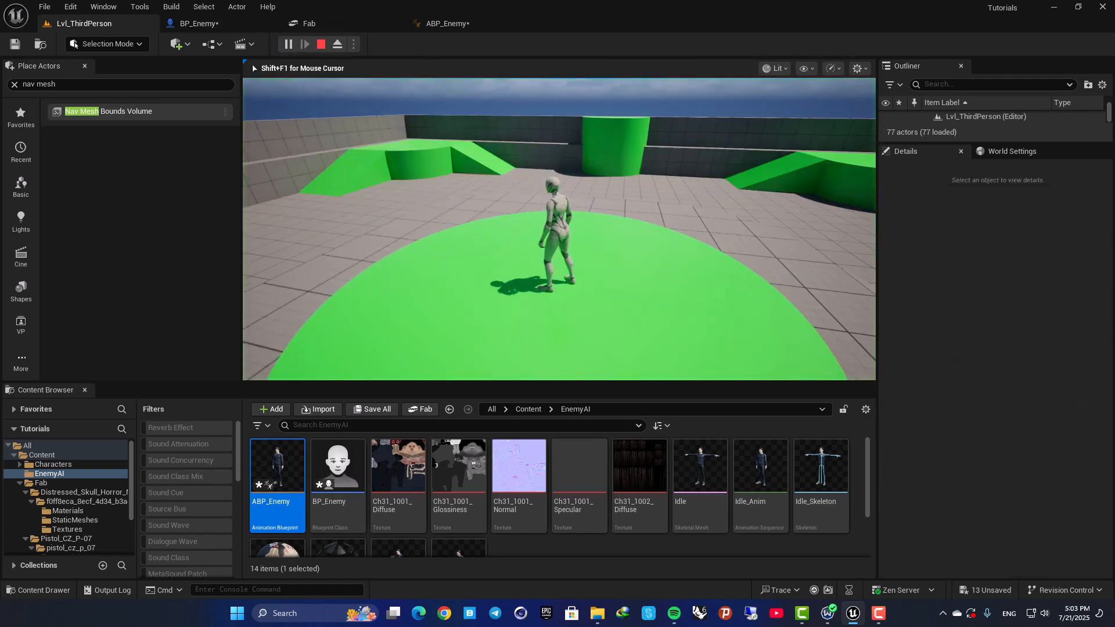
key("d")
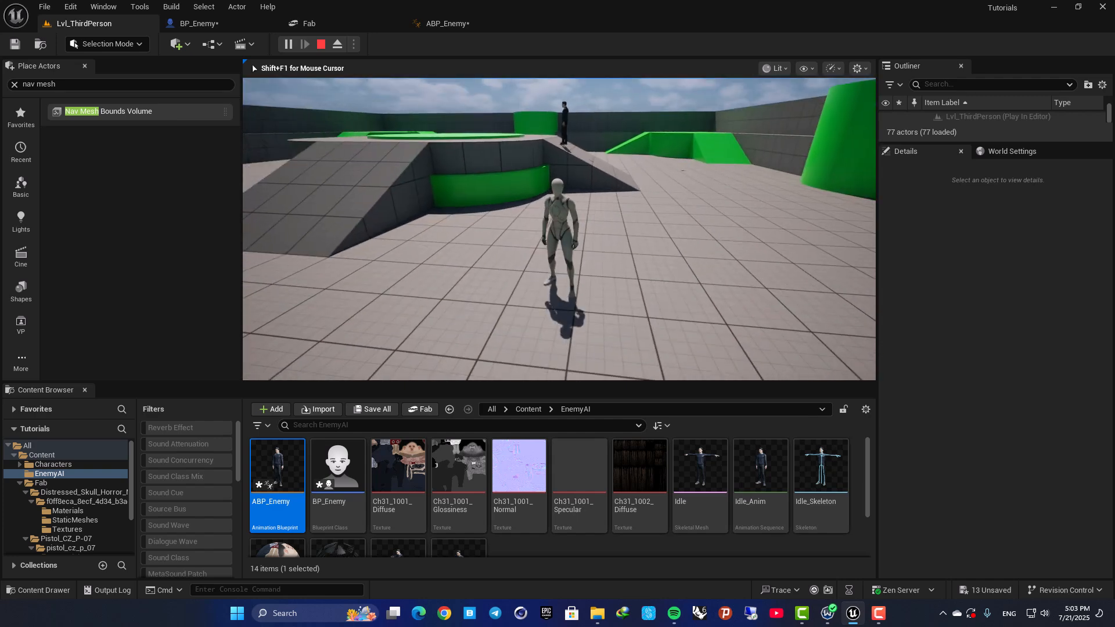
key("Escape")
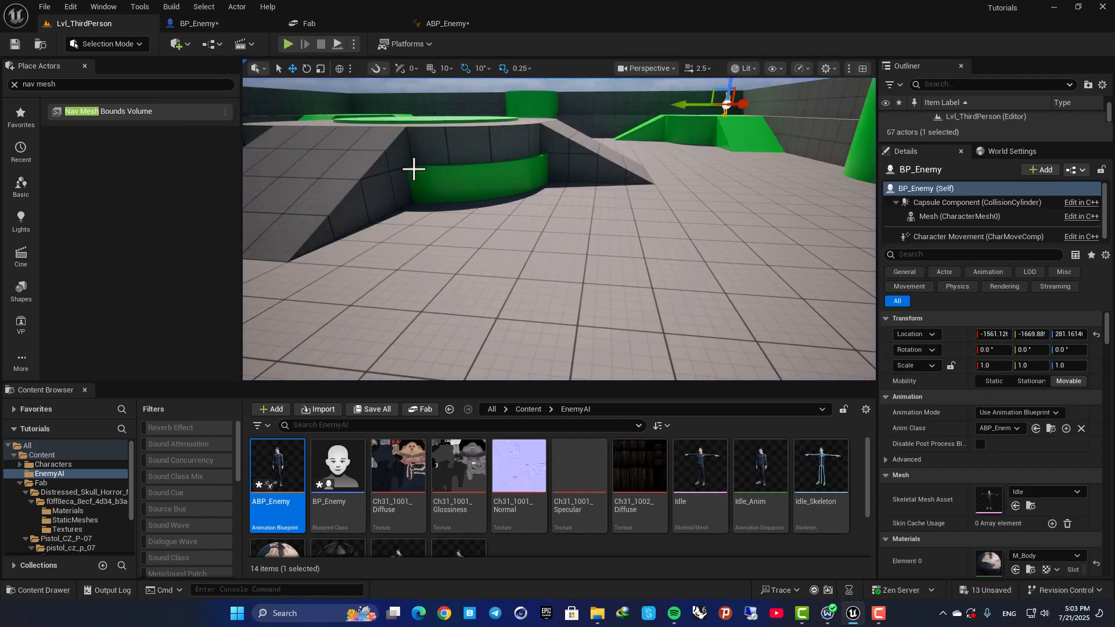
Rotate the character mesh in the BP_Enemy viewport to about -90° around Z so it faces along the arrow component.
left_click(204, 23)
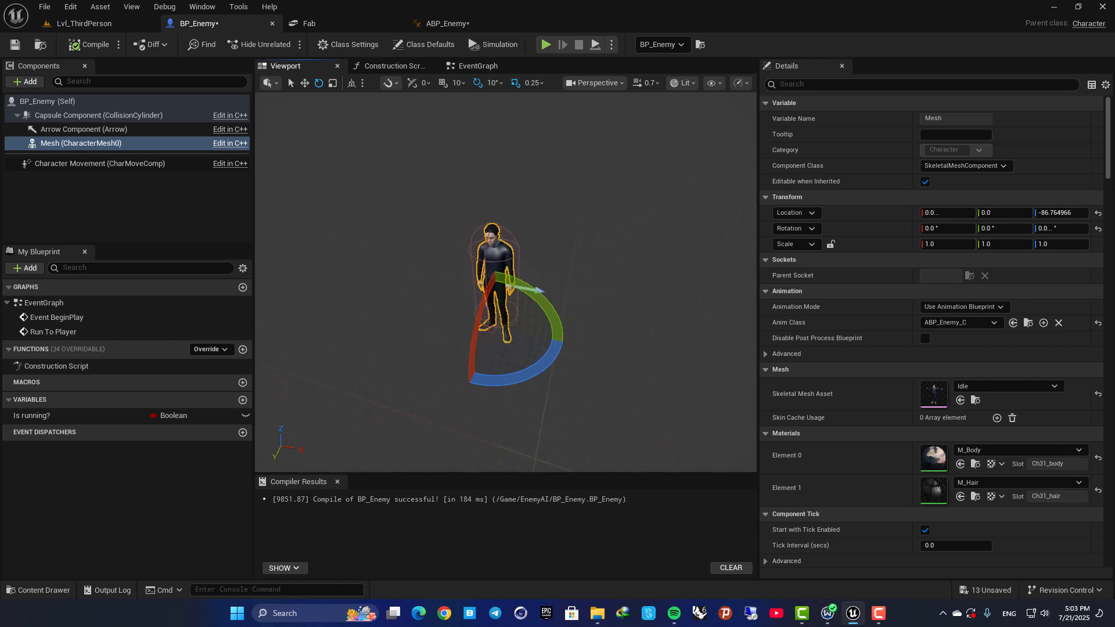
mouse_move(399, 284)
right_mouse_down()
mouse_move(402, 273)
mouse_move(399, 284)
right_mouse_up()
right_click_drag(498, 246, 541, 262)
left_click_drag(539, 341, 616, 326)
right_click_drag(572, 290, 503, 256)
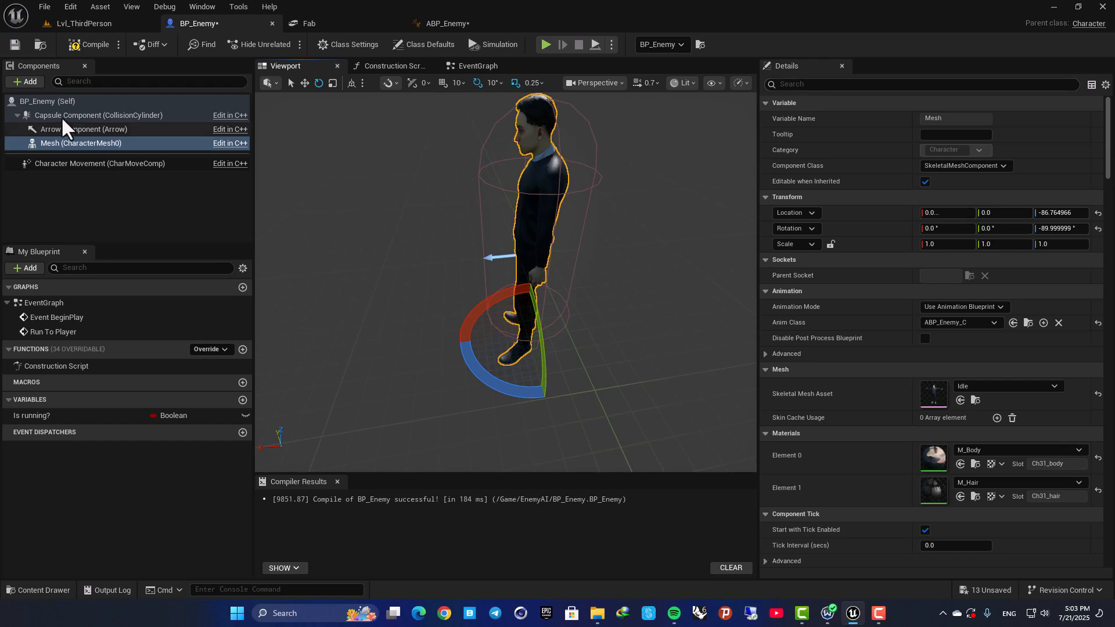
Enable Orient Rotation to Movement in the class defaults of BP_Enemy.
left_click(41, 101)
left_click(800, 84)
type("ori")
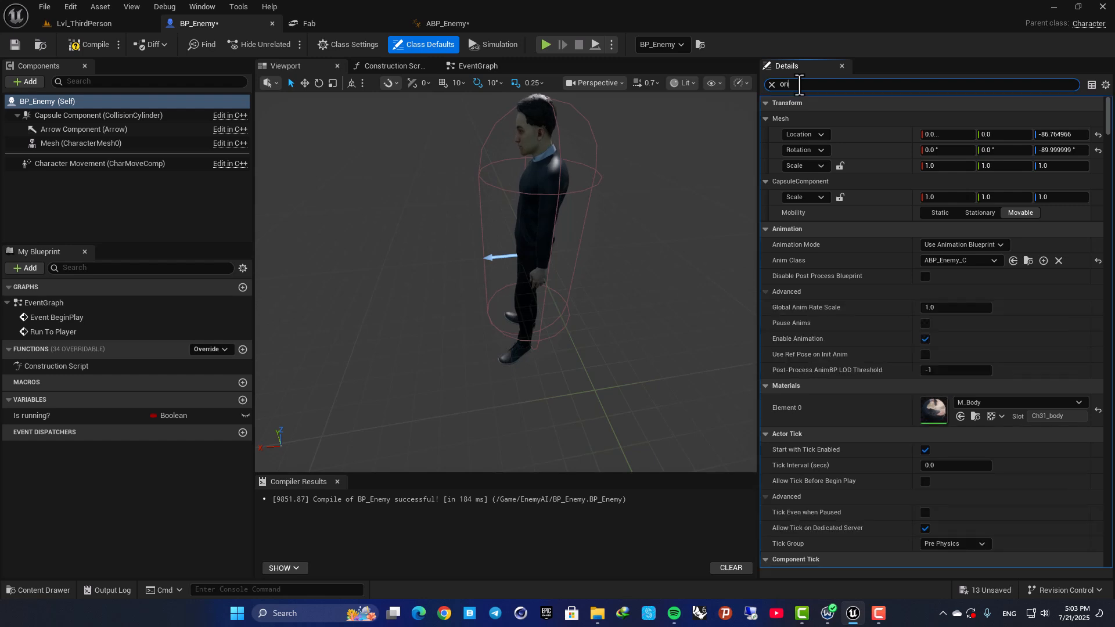
type("en")
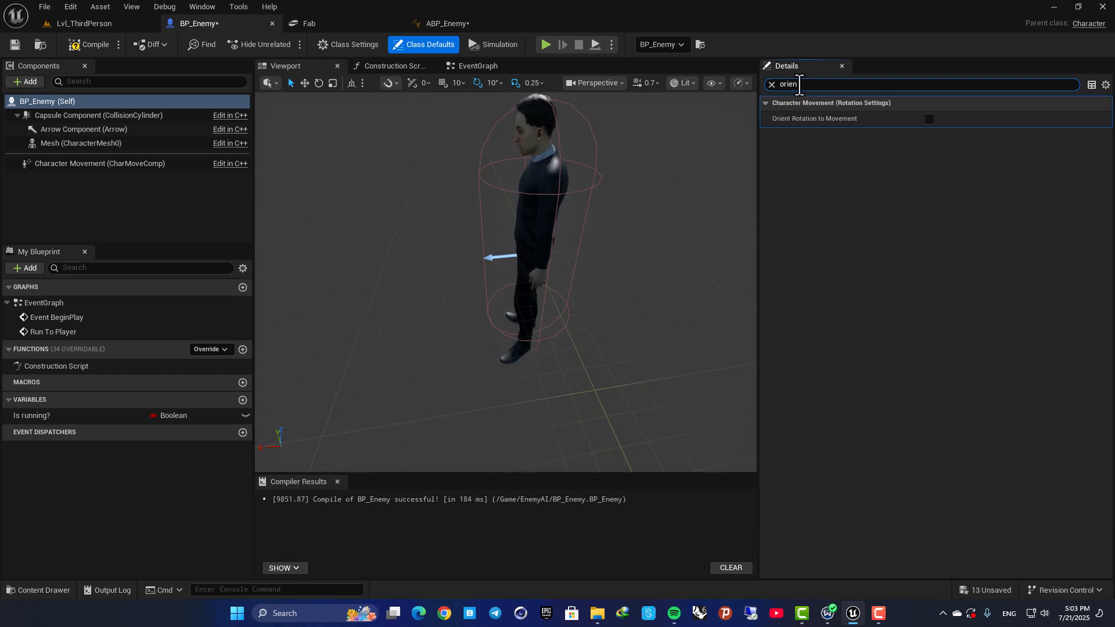
left_click(930, 118)
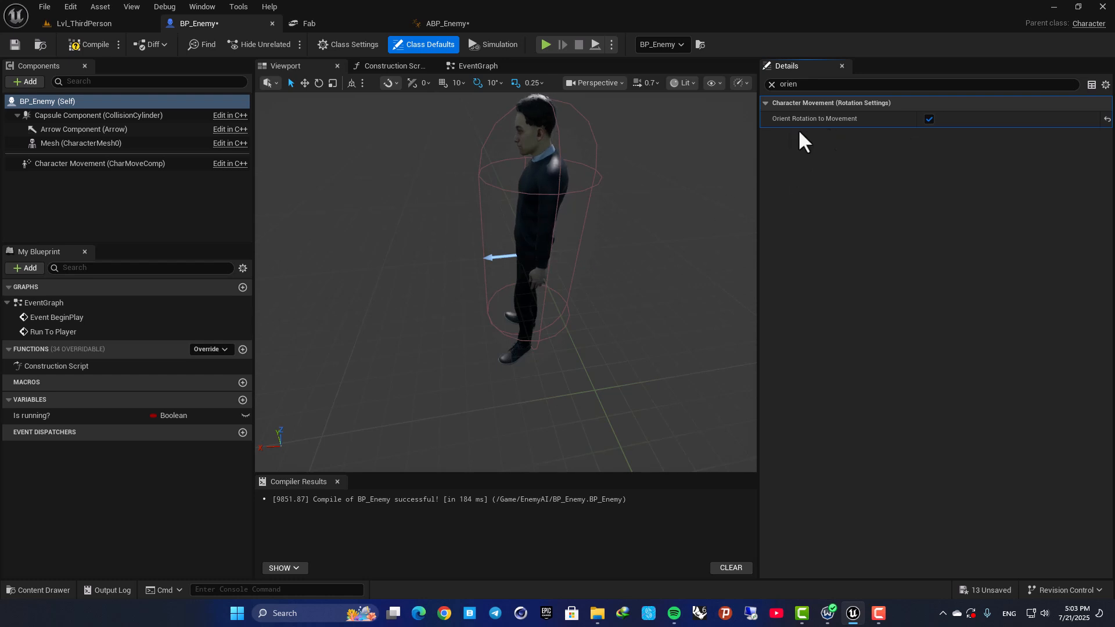
Play-test Lvl_ThirdPerson, moving the player around to check which way the enemy faces while it runs.
right_click_drag(615, 232, 616, 261)
right_click_drag(553, 248, 544, 247)
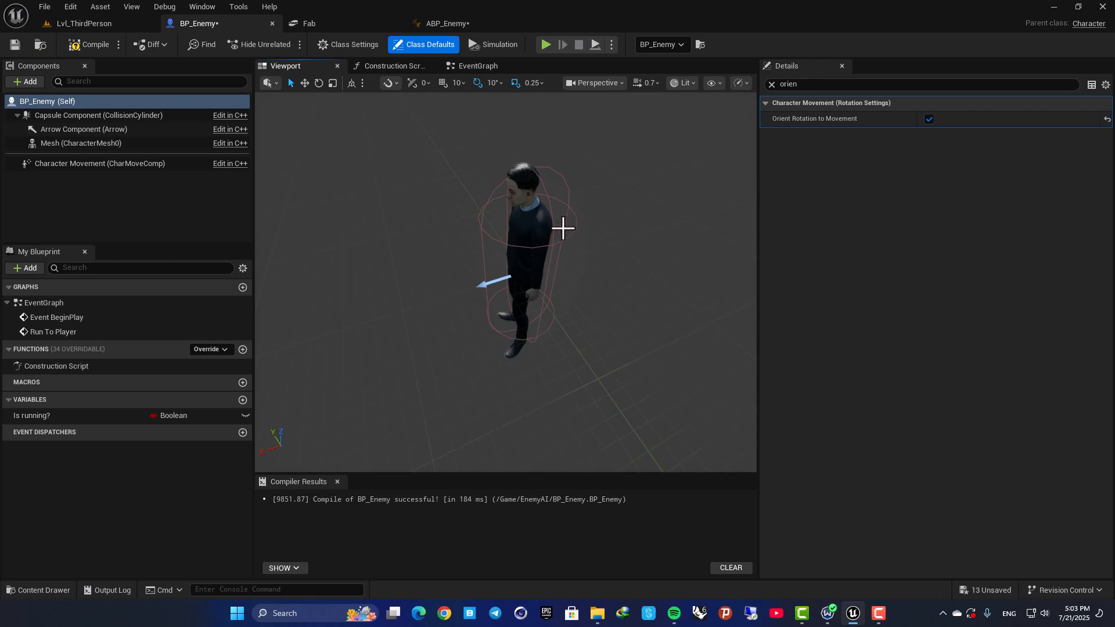
left_click(101, 26)
left_click(289, 43)
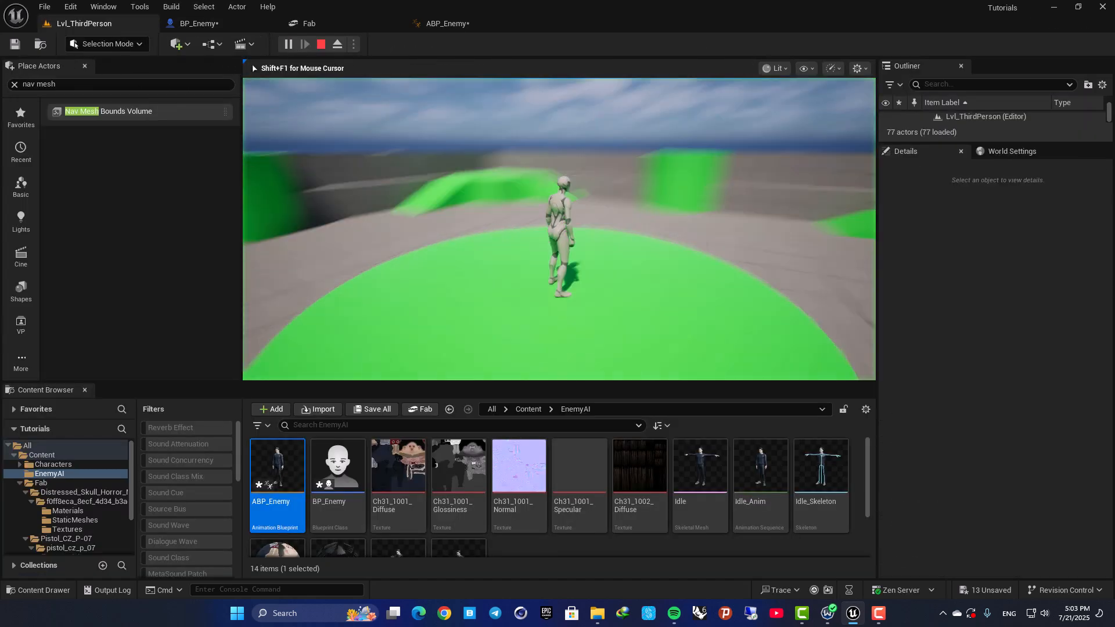
key("a")
key("a")
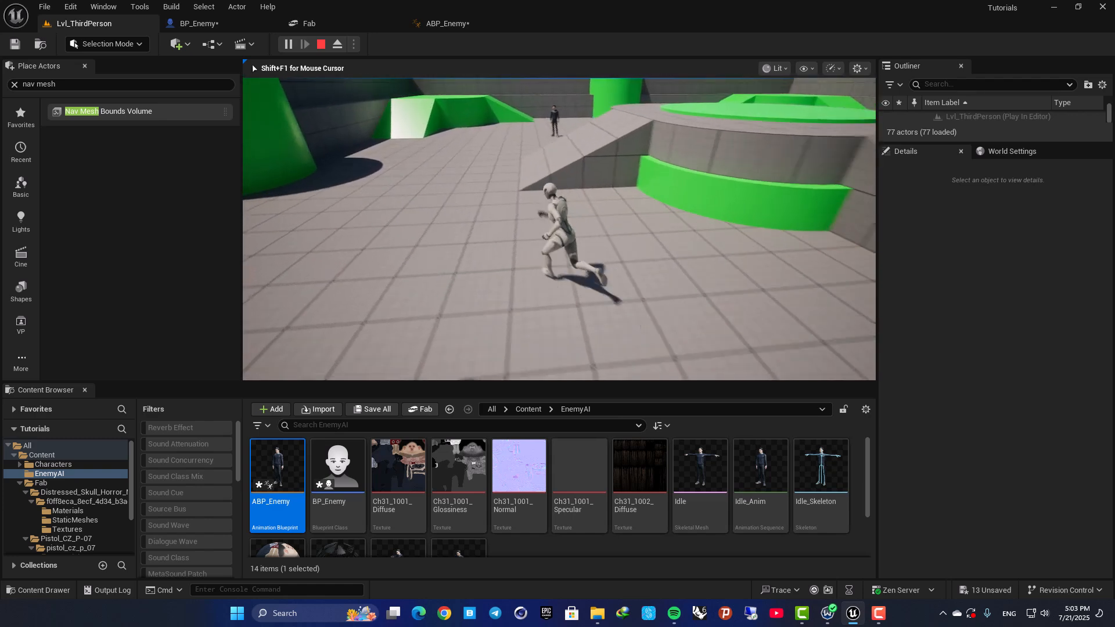
key("Escape")
Set the Acceptance Radius of the AI MoveTo node in BP_Enemy's event graph to 100 and compile the blueprint.
left_click(197, 24)
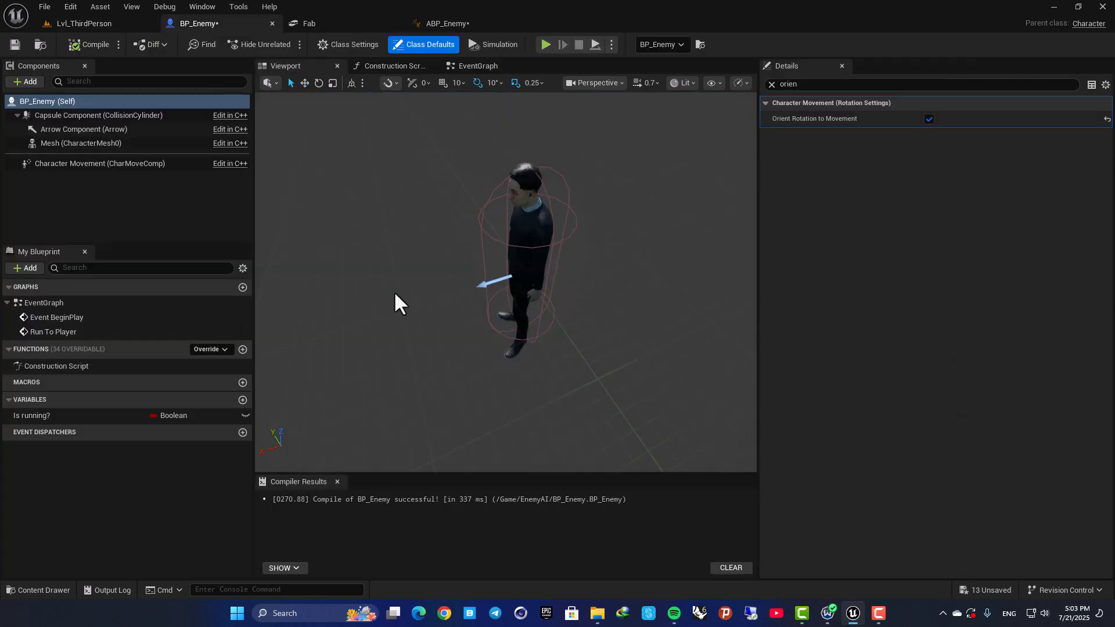
left_click(466, 67)
right_click_drag(429, 253, 667, 230)
right_click_drag(631, 268, 437, 192)
scroll(506, 219, "up", 2)
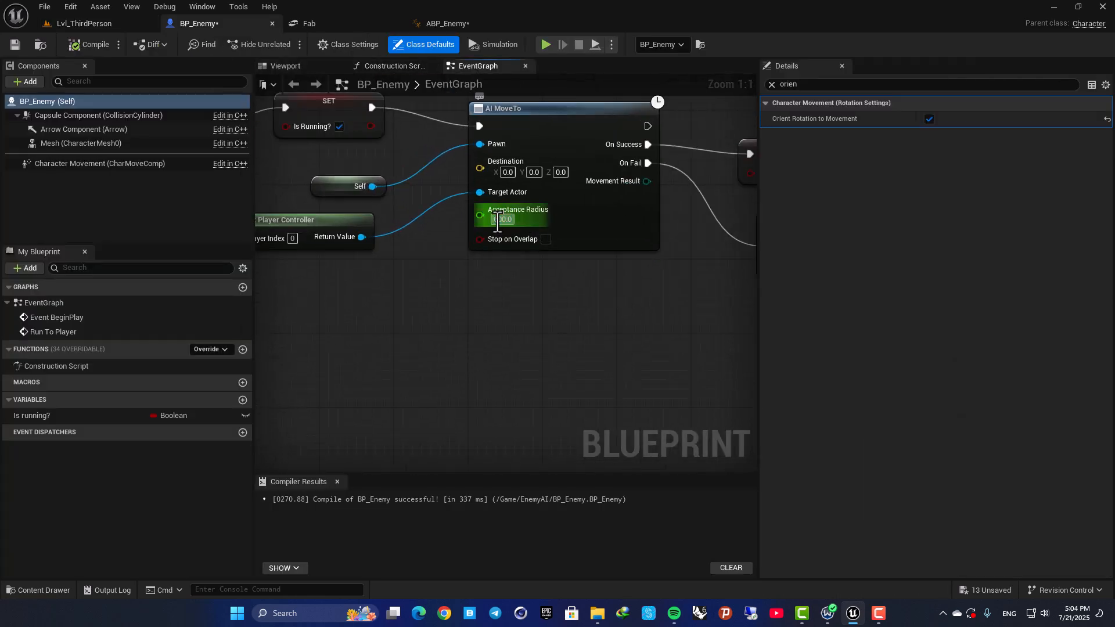
left_click(503, 220)
type("100")
key("Return")
left_click(360, 201)
left_click(71, 41)
Play-test Lvl_ThirdPerson again, running around the enemy to check how closely it chases and when it stops.
left_click(83, 24)
left_click(287, 44)
key("s")
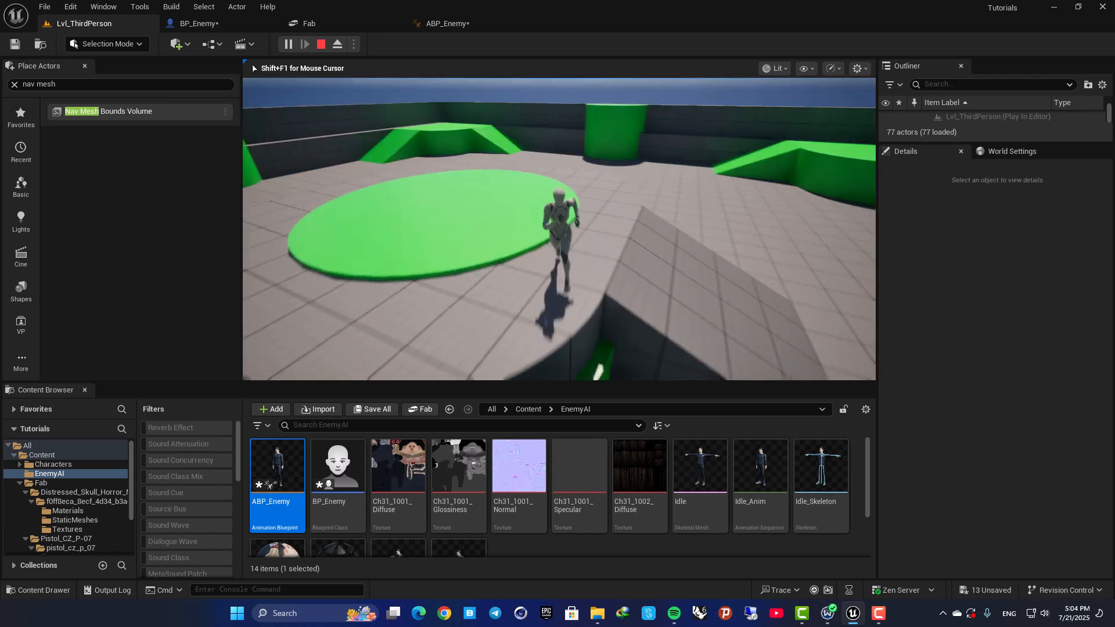
key("a")
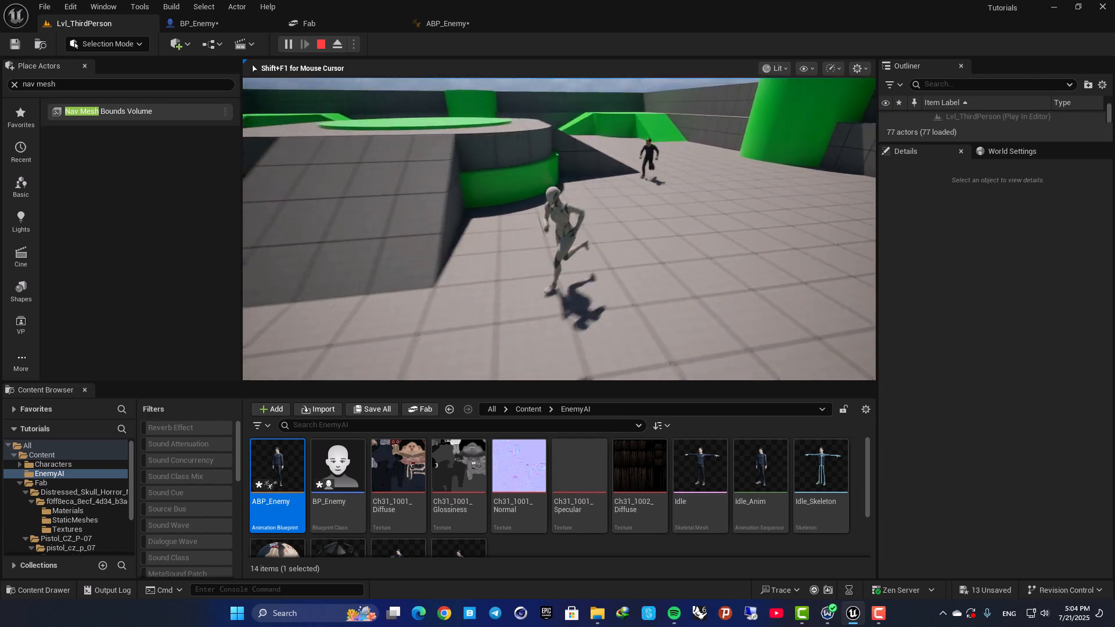
key("a")
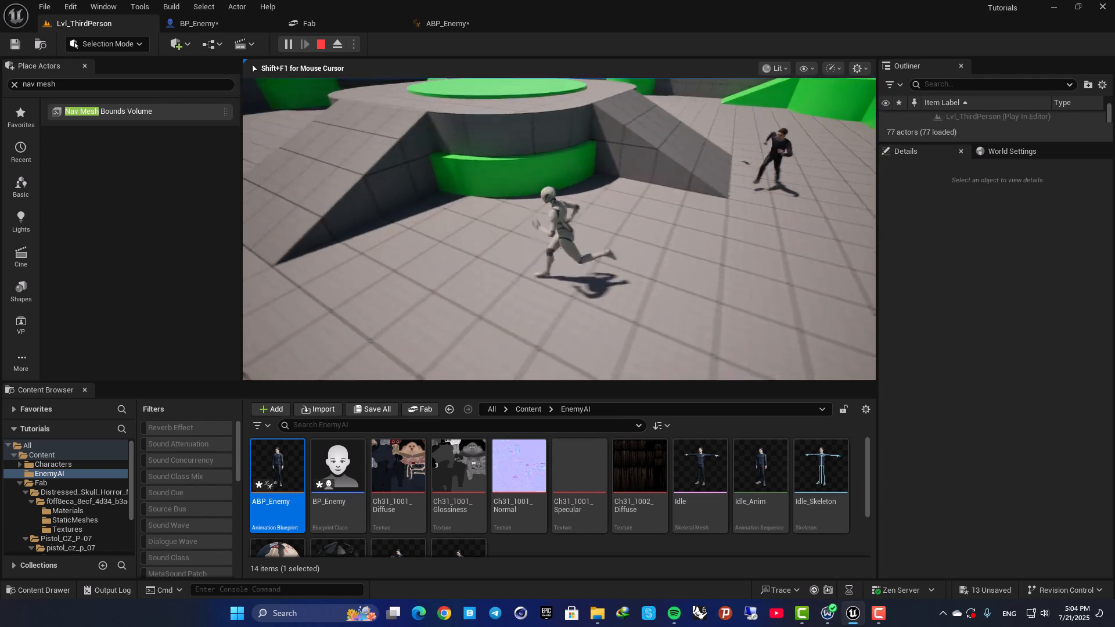
key("a")
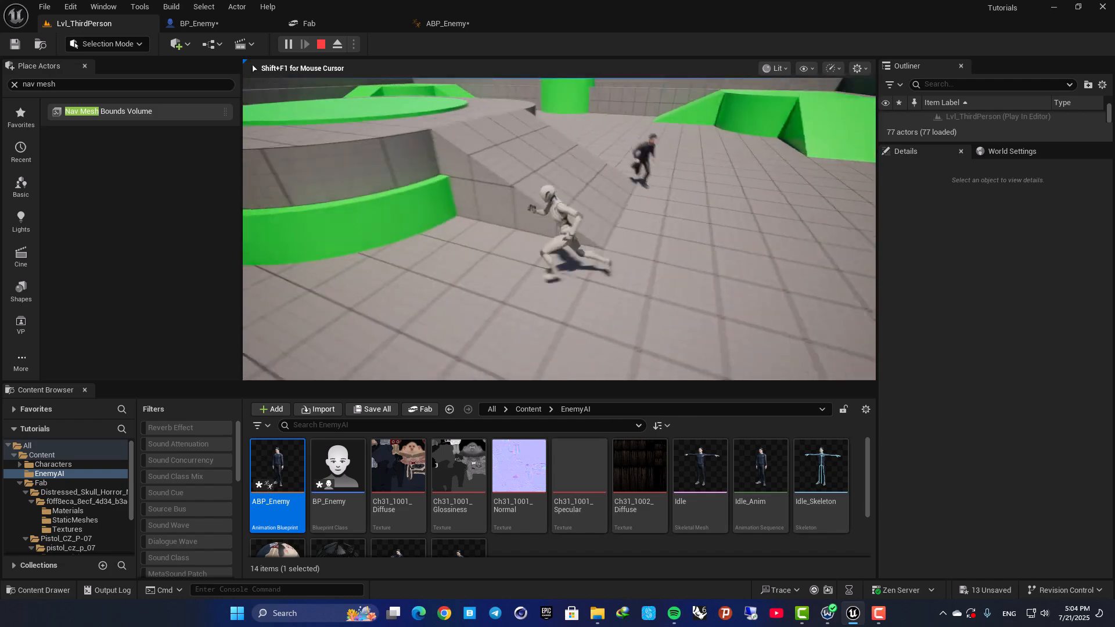
key("s")
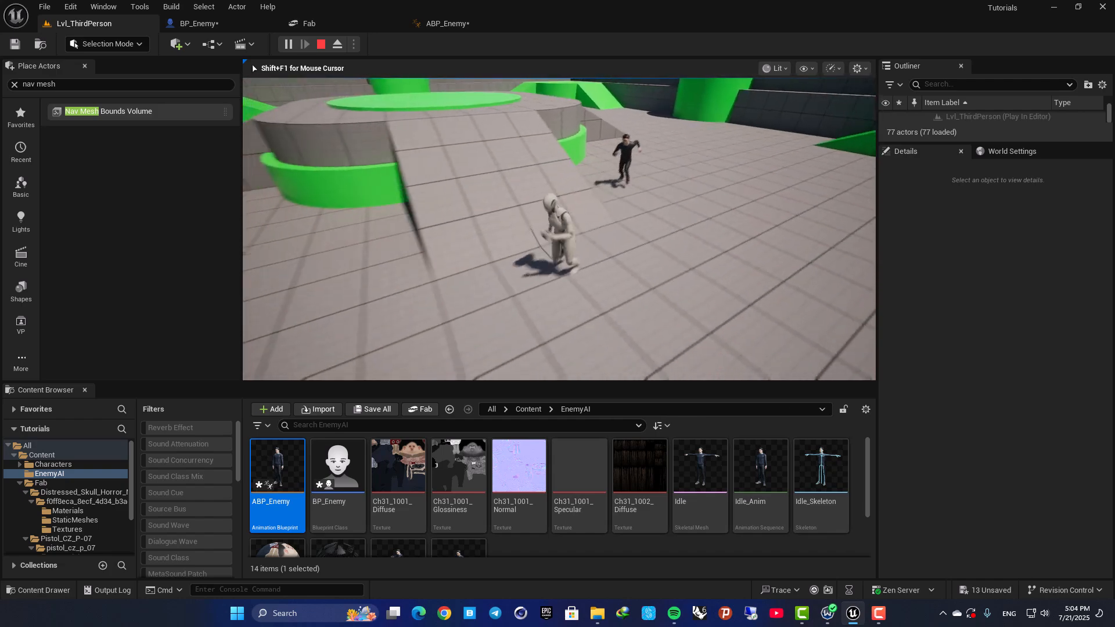
key("d")
key("w")
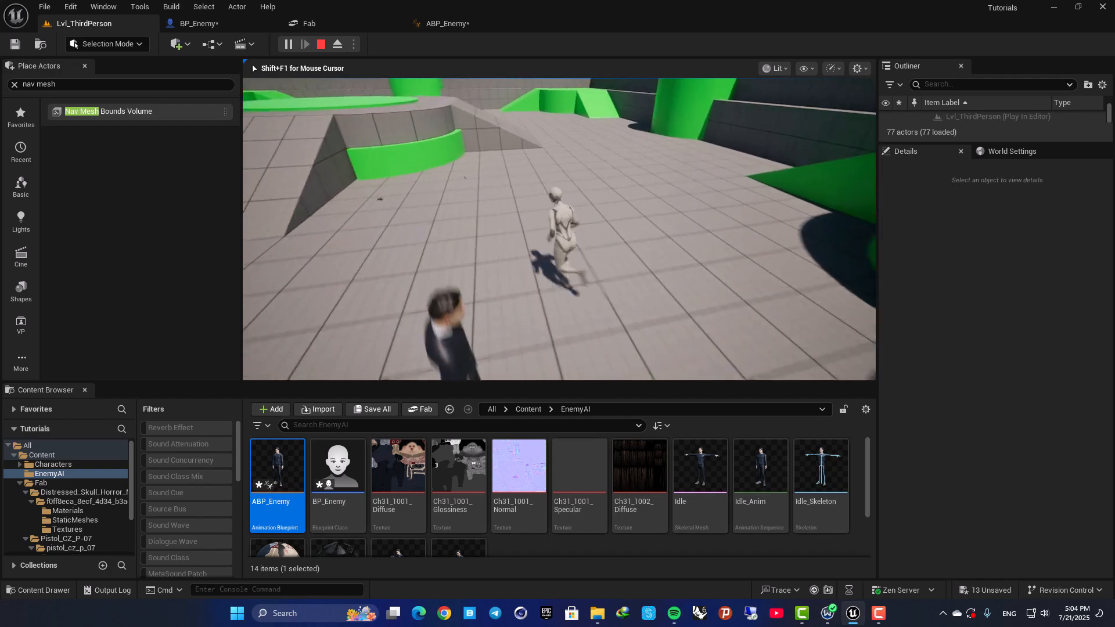
key("d")
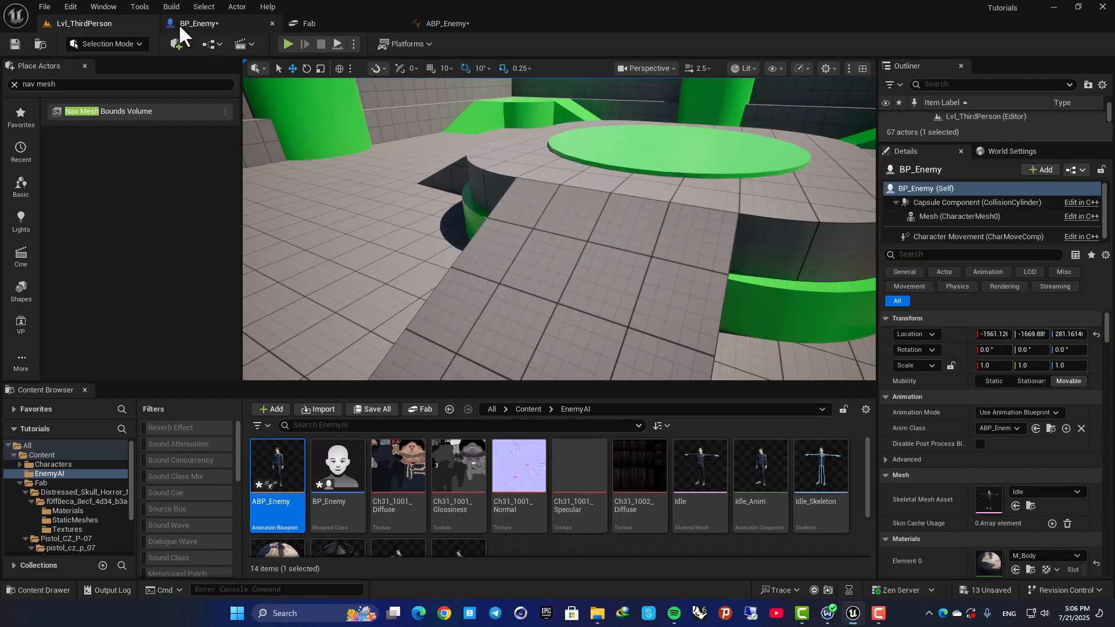
Add a Static Mesh component to BP_Enemy.
left_click(183, 23)
left_click(285, 66)
key("a")
mouse_move(539, 312)
right_mouse_down()
mouse_move(627, 331)
mouse_move(692, 316)
mouse_move(657, 302)
mouse_move(542, 326)
right_mouse_up()
key("w")
key("ctrl+space")
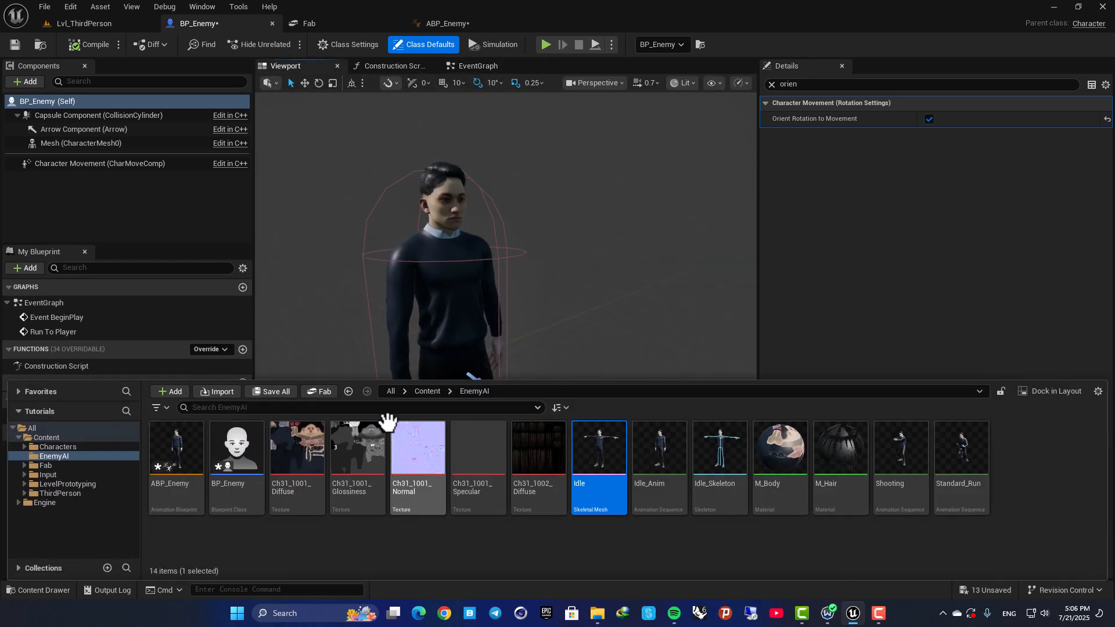
left_click(120, 216)
left_click(23, 83)
type("s")
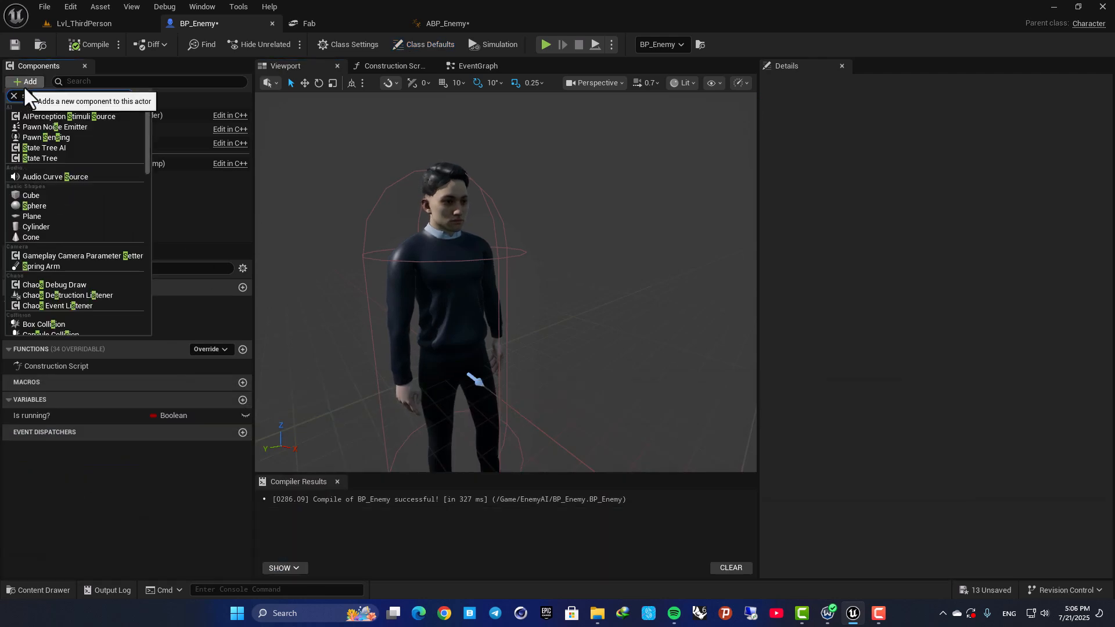
type("tatic")
left_click(61, 215)
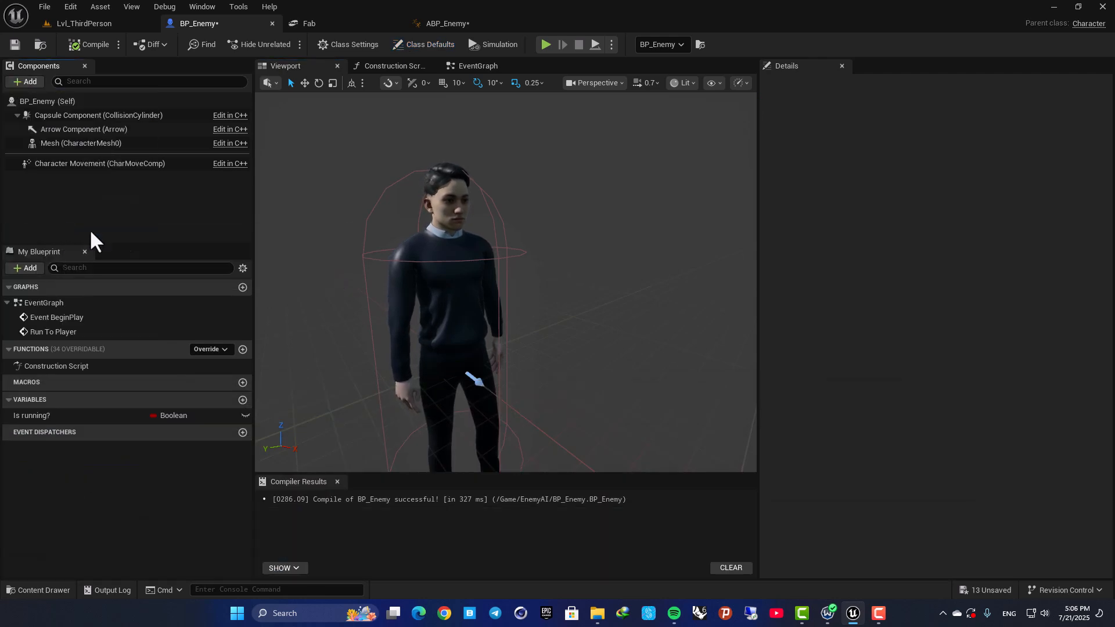
Attach the StaticMesh component as a child of Mesh (CharacterMesh0).
left_click(60, 144)
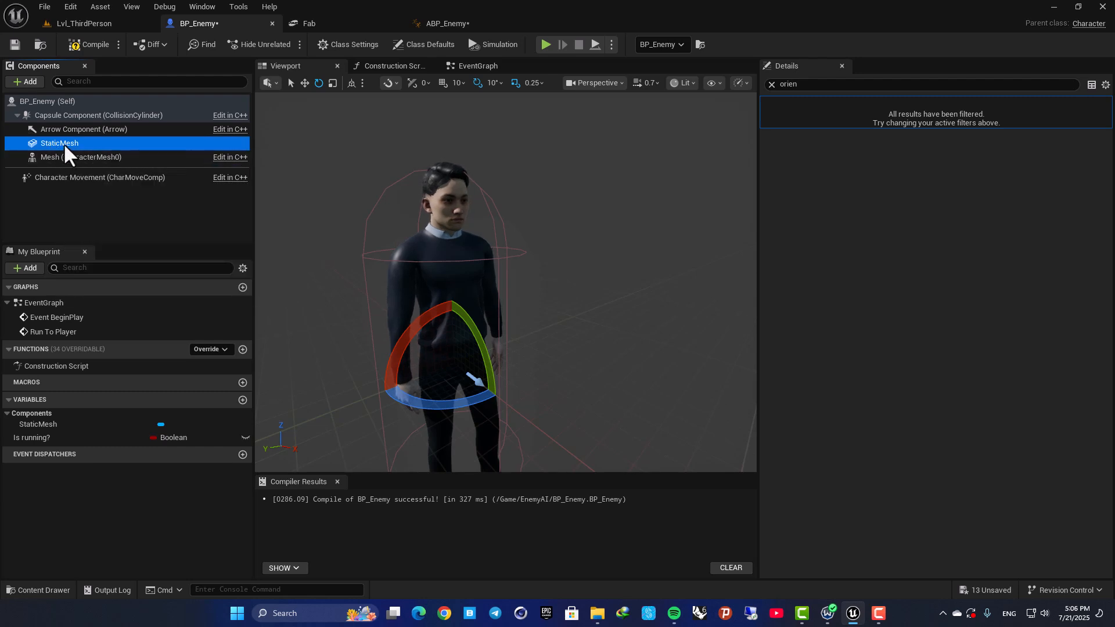
mouse_move(58, 143)
left_mouse_down()
mouse_move(72, 166)
mouse_move(64, 158)
left_mouse_up()
left_click(61, 142)
left_click(60, 156)
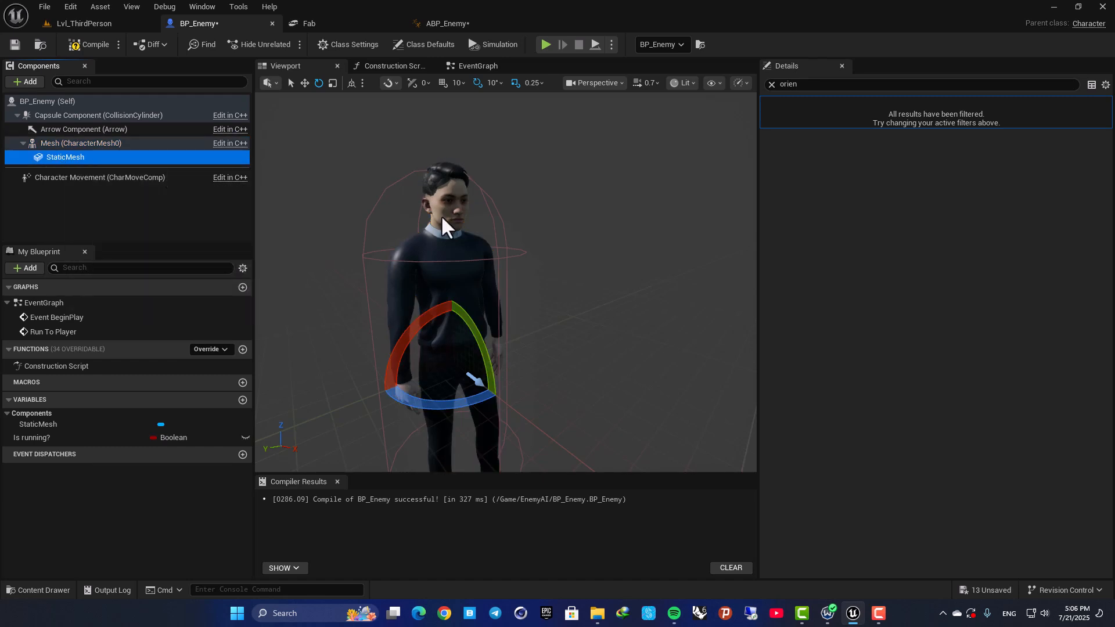
Clear the property filter, find the mask asset with "mas" and assign it as the StaticMesh component's static mesh.
left_click(772, 84)
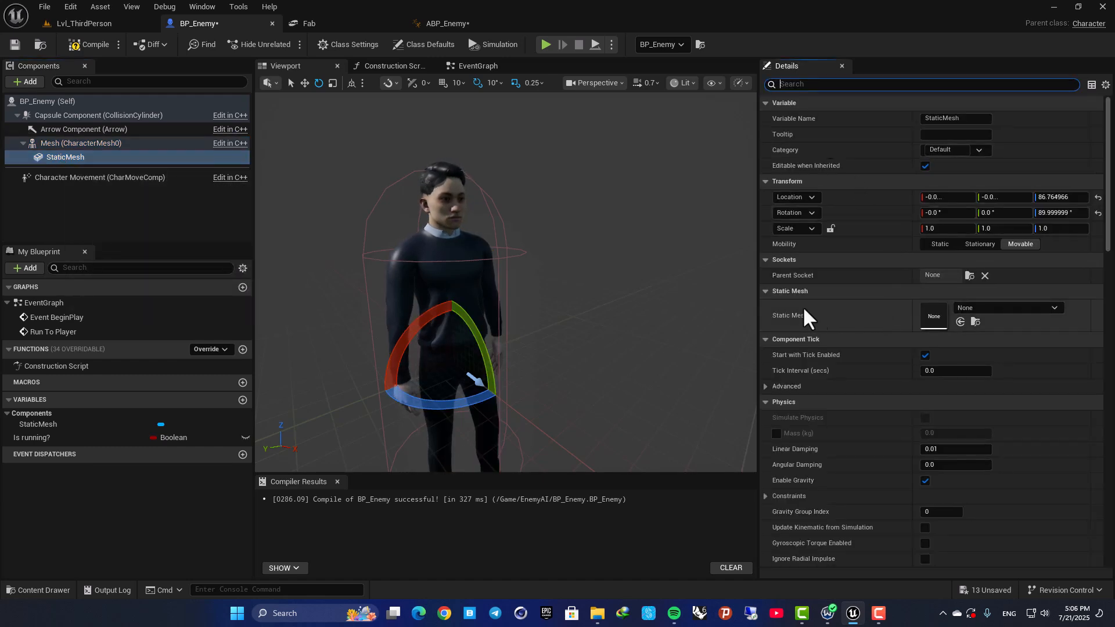
left_click(967, 308)
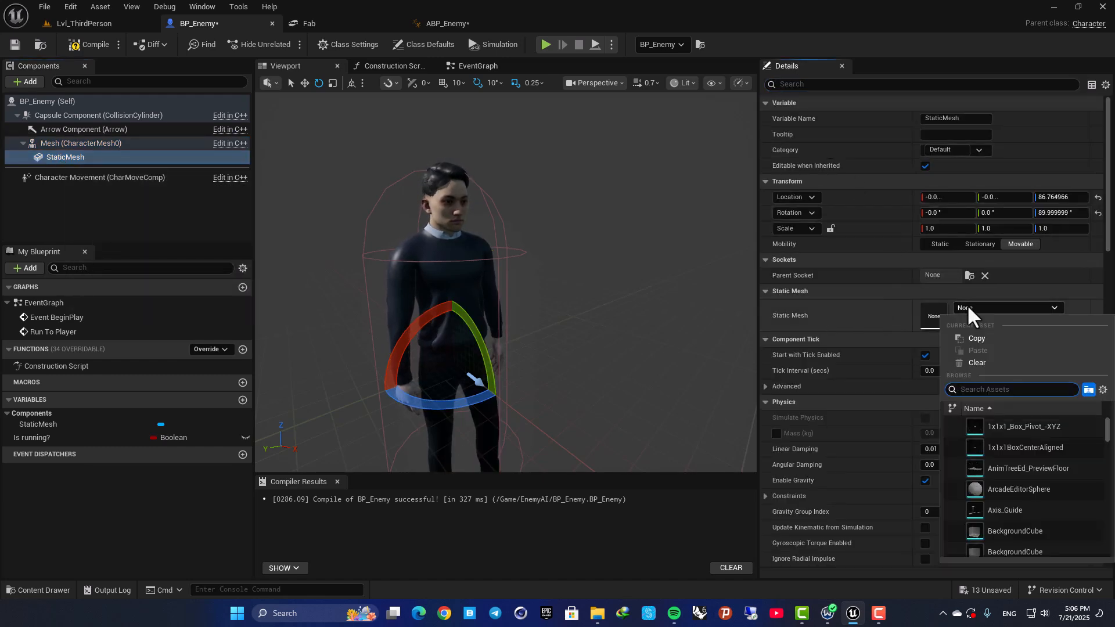
type("kata")
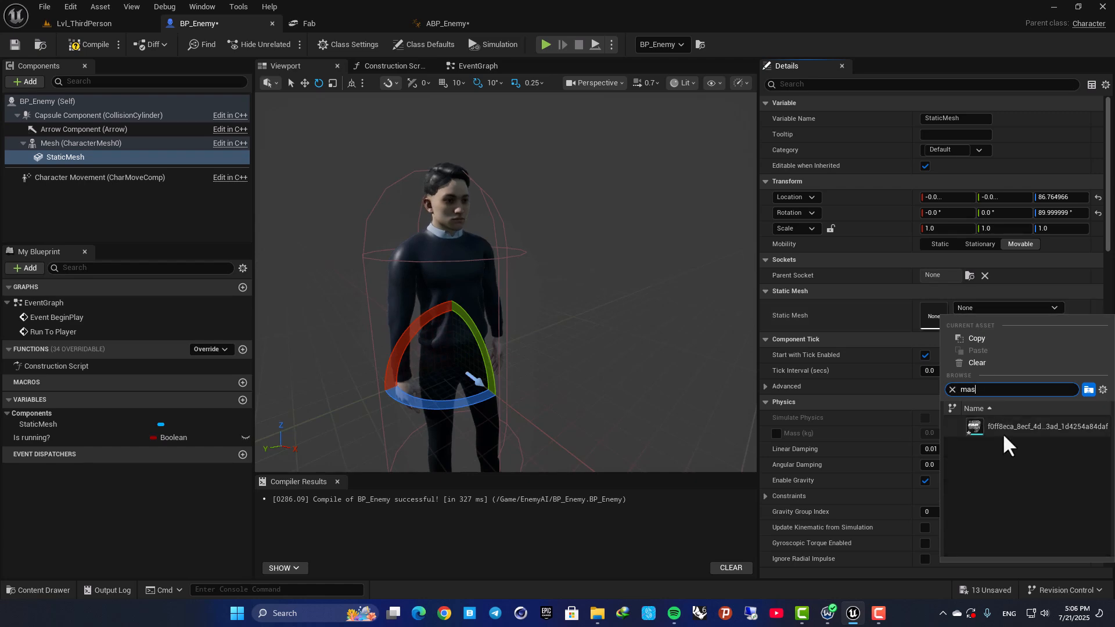
left_click(1002, 431)
Scale the mask mesh down uniformly to 0.25 in the viewport.
mouse_move(686, 308)
right_mouse_down()
mouse_move(673, 325)
mouse_move(686, 308)
right_mouse_up()
key("r")
left_click_drag(538, 343, 502, 366)
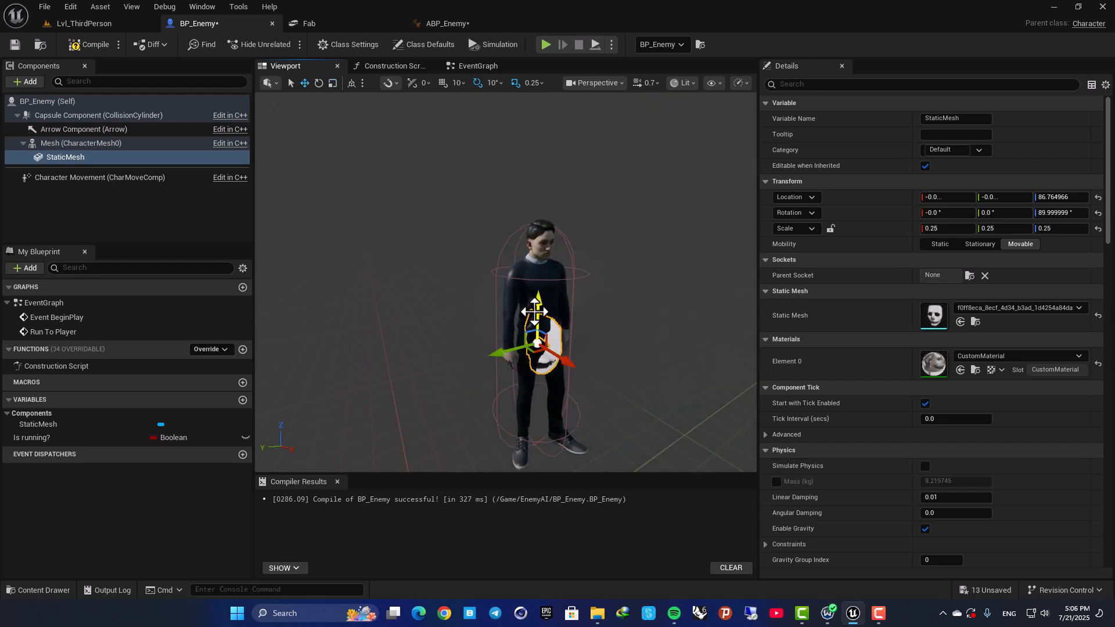
Raise the mask mesh up to the character's head, to a Z location of about 180.
left_click_drag(534, 231, 534, 216)
right_click_drag(535, 217, 540, 206)
key("w")
key("r")
left_click_drag(532, 287, 533, 138)
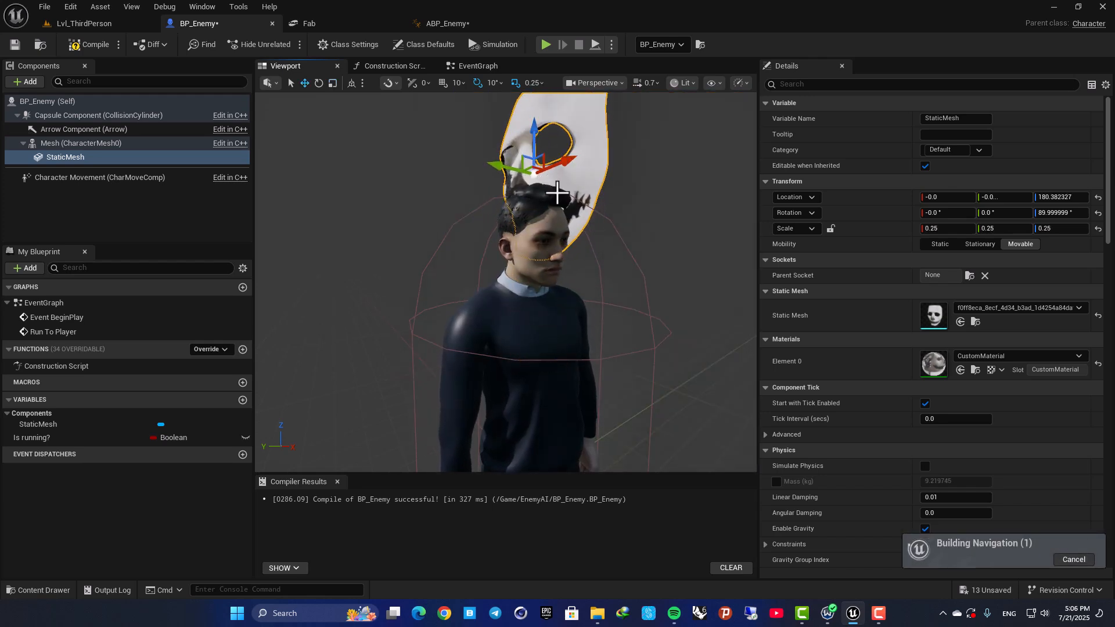
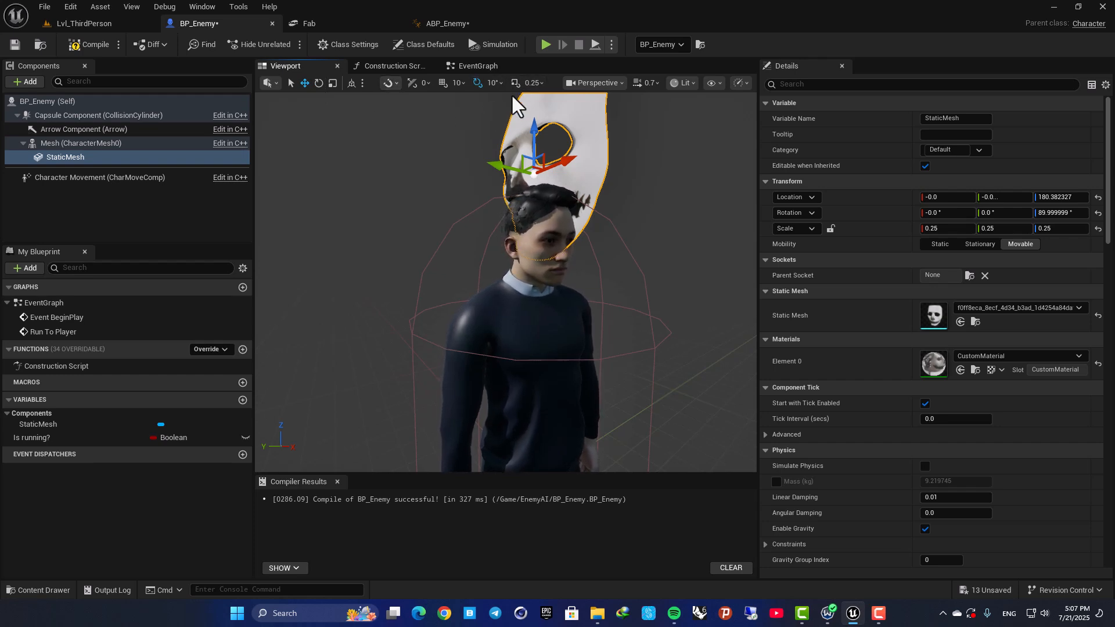
Scale the mask mesh down uniformly to about 0.09 and move it forward to a Y location of about 20.
right_click_drag(507, 119, 511, 169)
key("s")
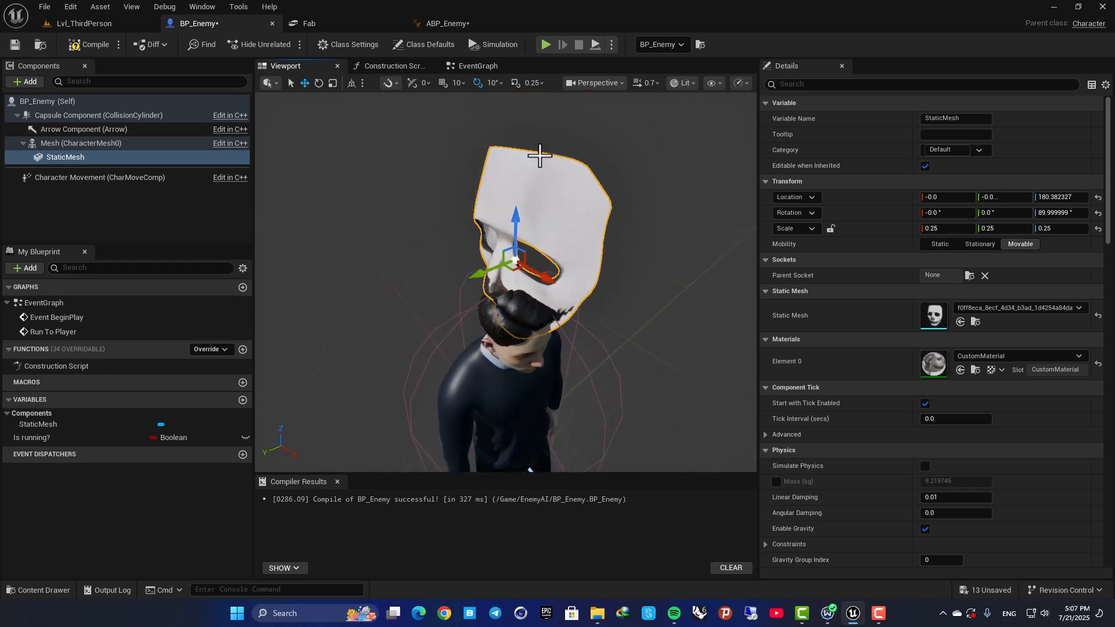
key("r")
left_click_drag(509, 264, 510, 264)
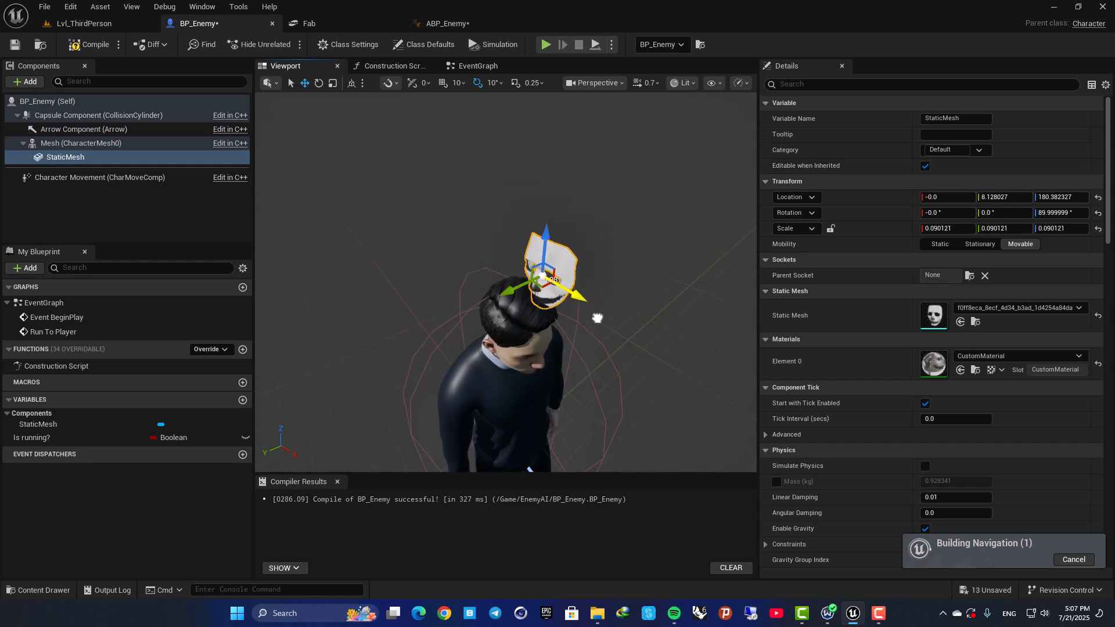
Rotate the mask to a Z rotation of 0° so that it faces the same way as the character.
key("e")
left_click_drag(658, 363, 634, 283)
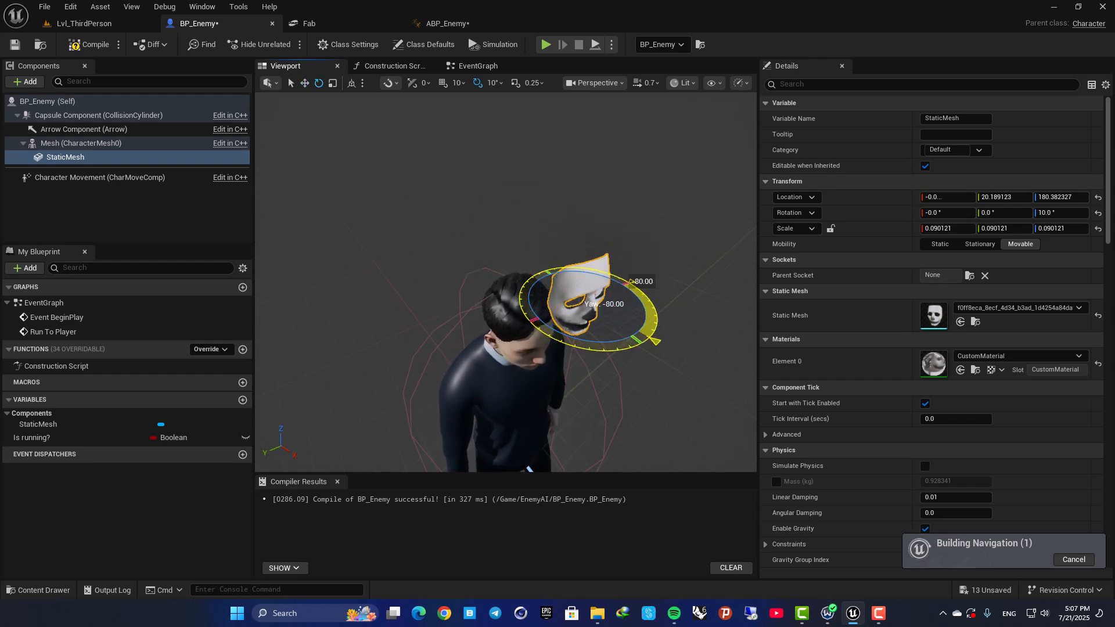
key("d")
right_click_drag(437, 194, 340, 145)
key("a")
key("s")
right_click_drag(580, 117, 577, 124)
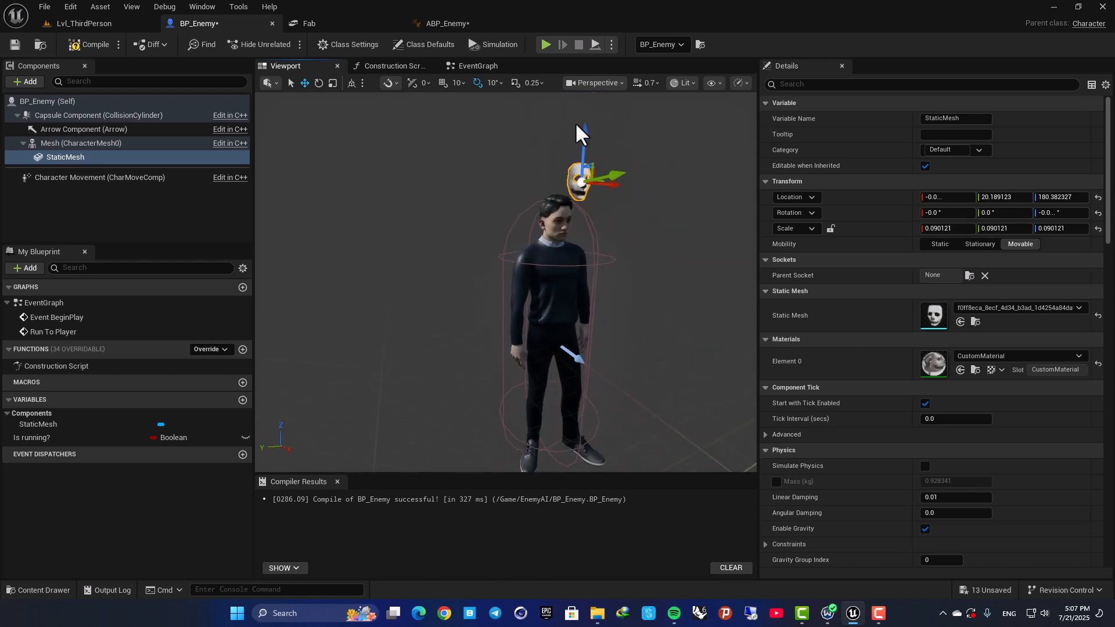
Lower the mask to a Z location of about 159 in front of the face, with X at about -2.65.
left_click_drag(586, 147, 584, 185)
right_click_drag(583, 185, 529, 206)
key("w")
key("e")
key("d")
left_click_drag(479, 230, 478, 230)
mouse_move(428, 246)
right_mouse_down()
mouse_move(453, 248)
mouse_move(428, 246)
mouse_move(428, 226)
right_mouse_up()
key("s")
key("a")
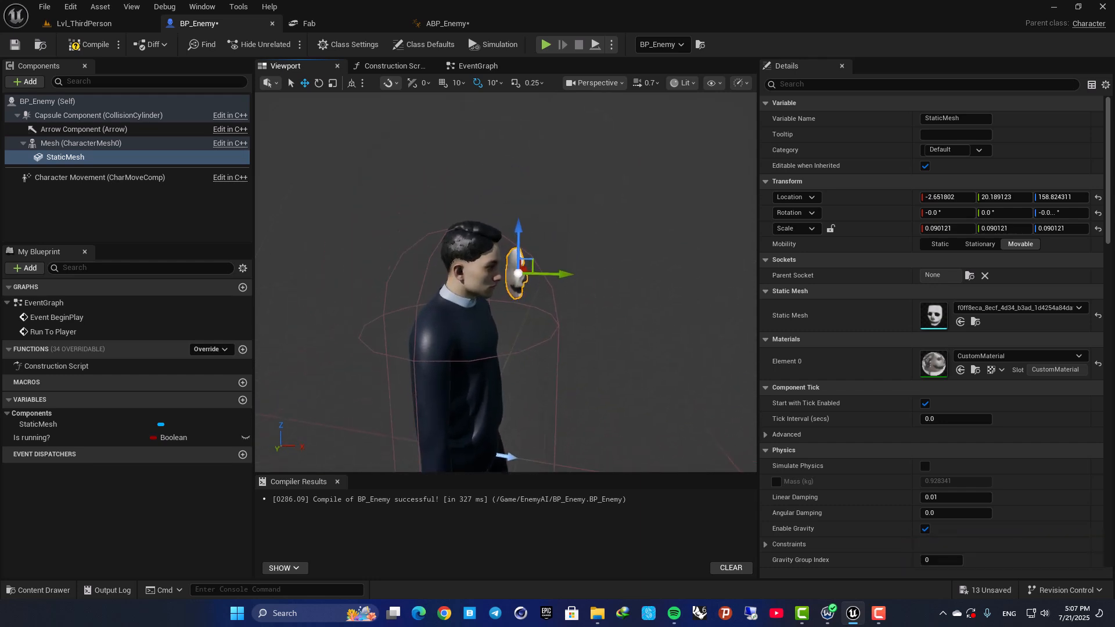
key("w")
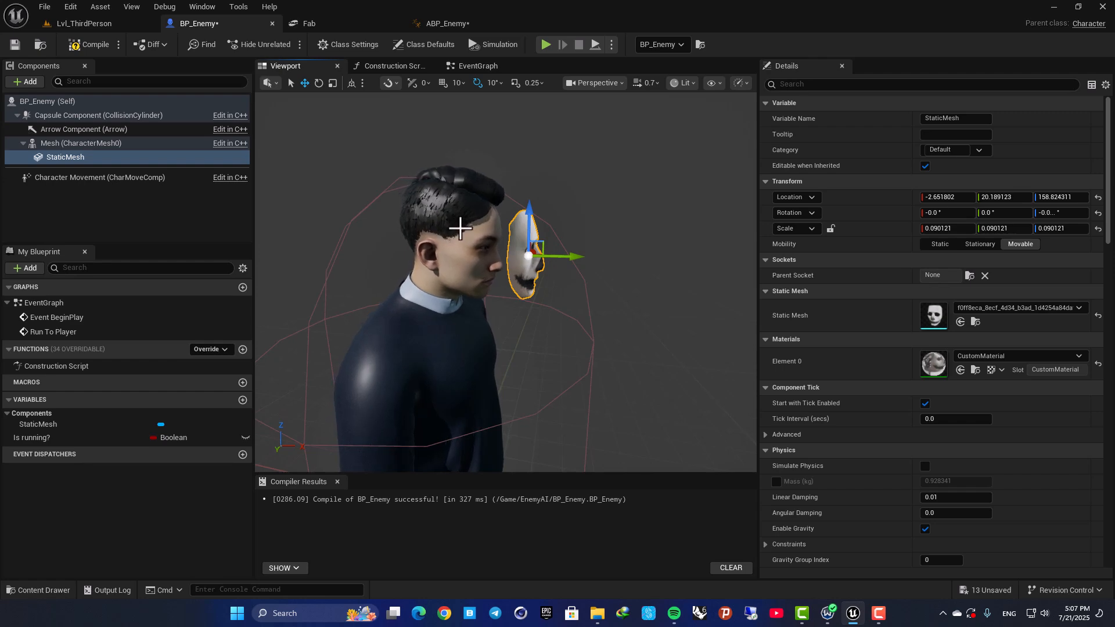
Play Lvl_ThirdPerson, move the player around to check how the mask follows the enemy, and stop the play session.
left_click(84, 23)
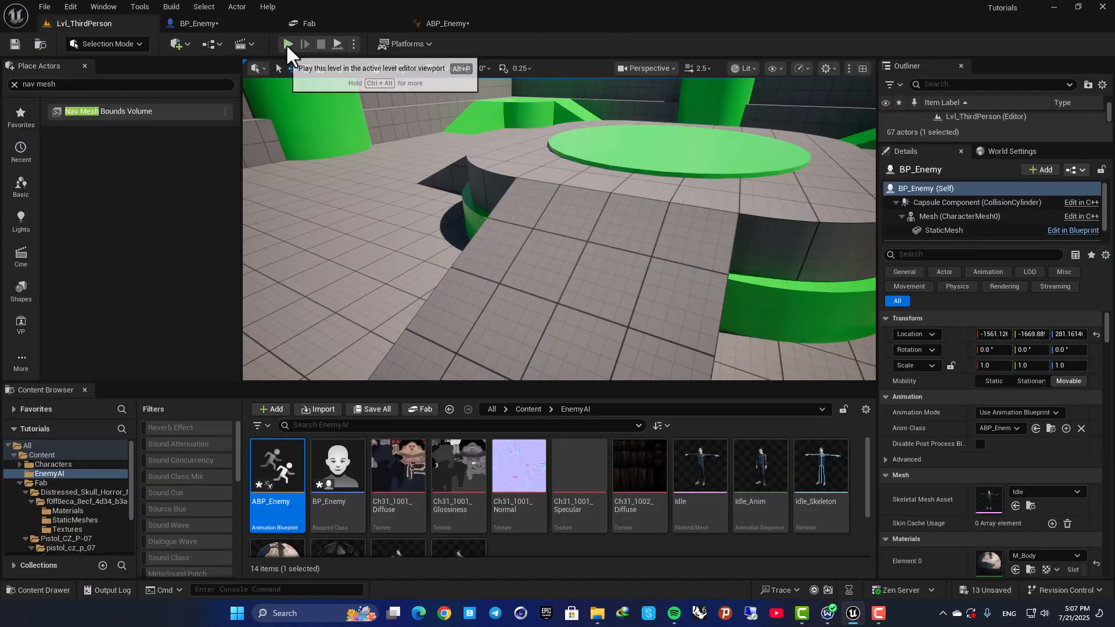
left_click(283, 45)
key("a")
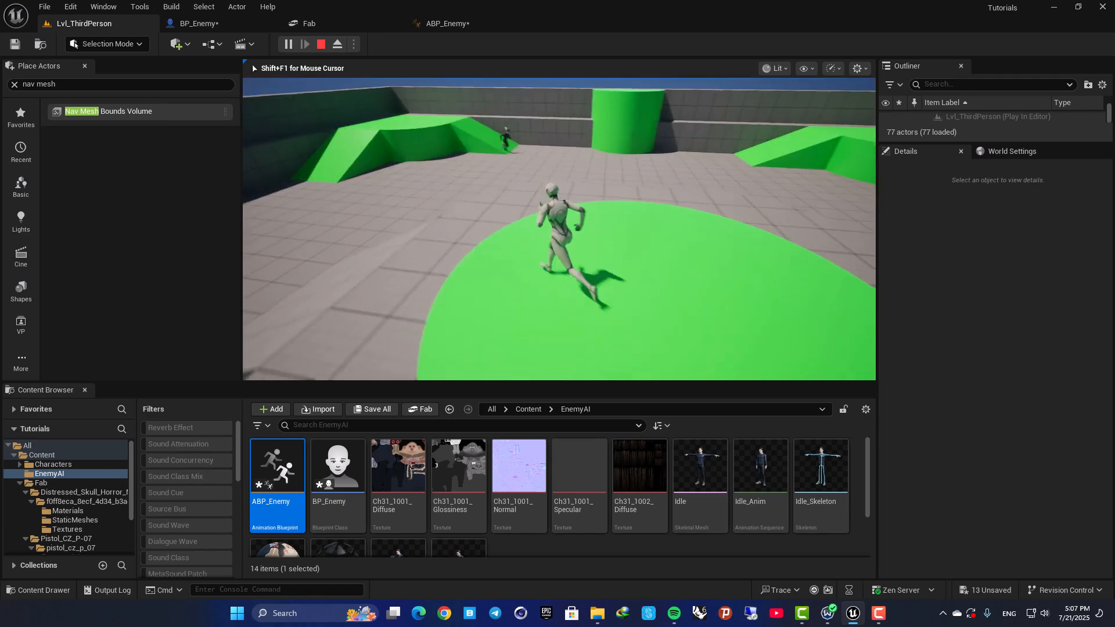
key("d")
key("a")
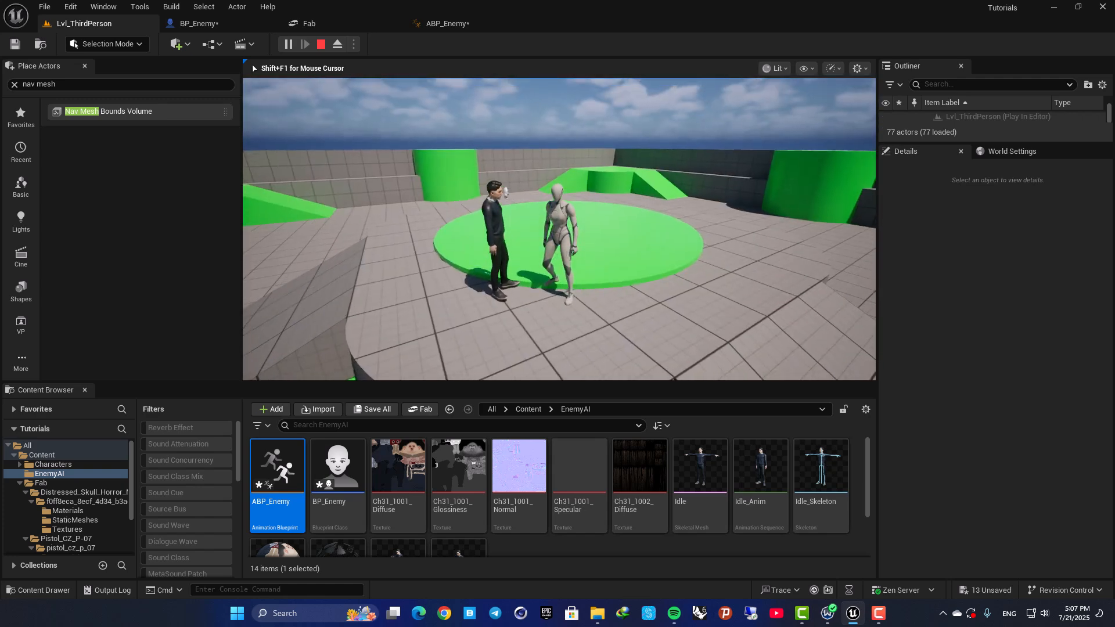
key("Escape")
Return to BP_Enemy and look through the bones available as the mask's parent socket without choosing one.
left_click(221, 26)
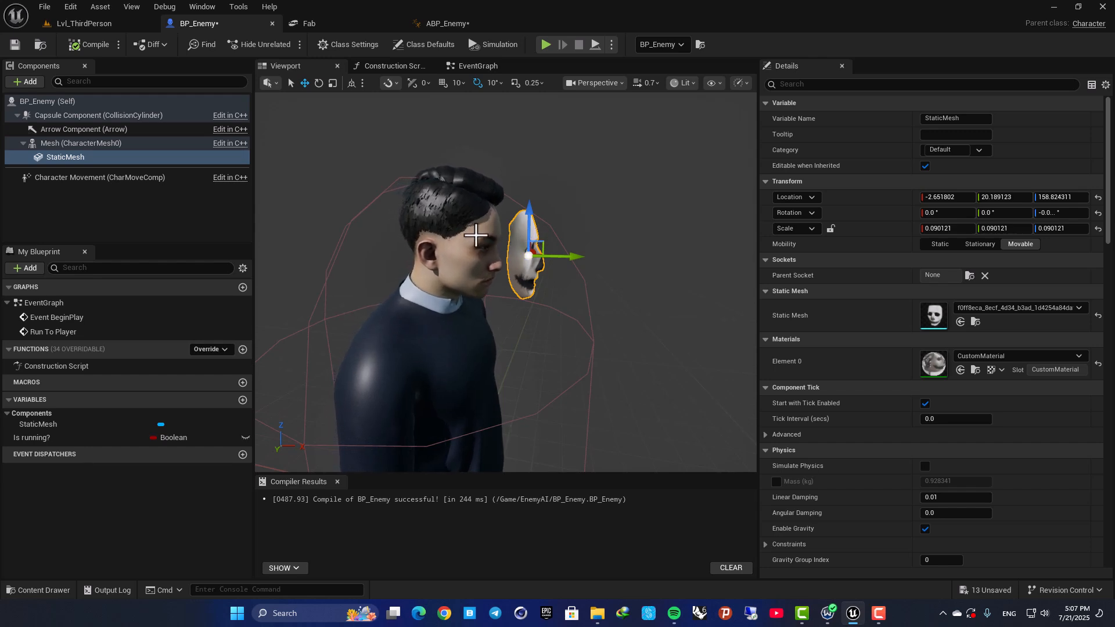
left_click(970, 276)
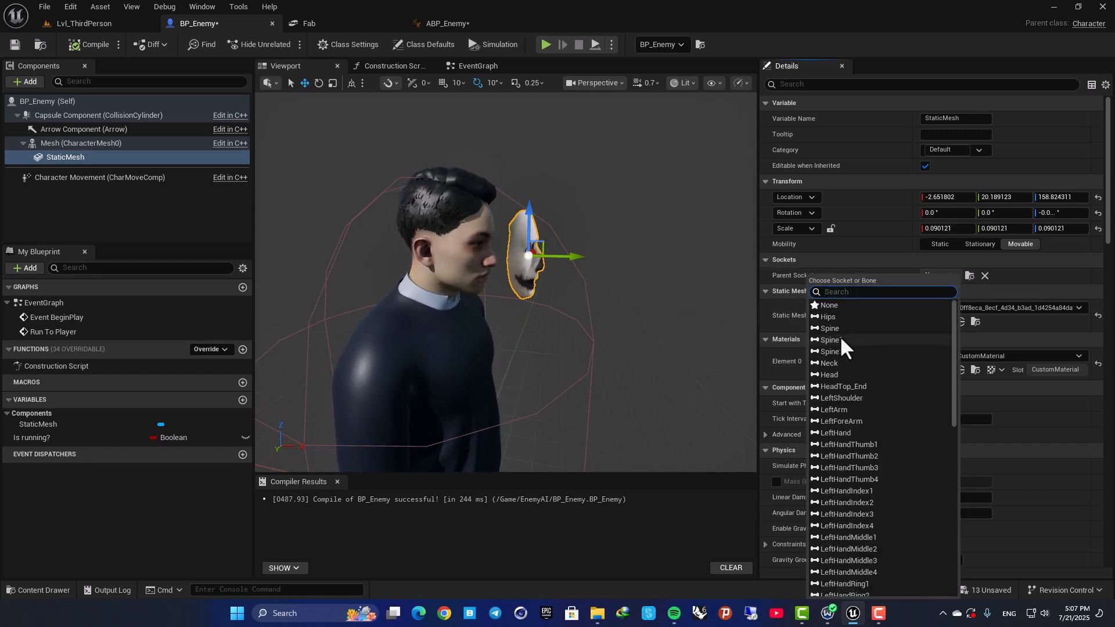
left_click_drag(954, 318, 943, 511)
left_click(1029, 287)
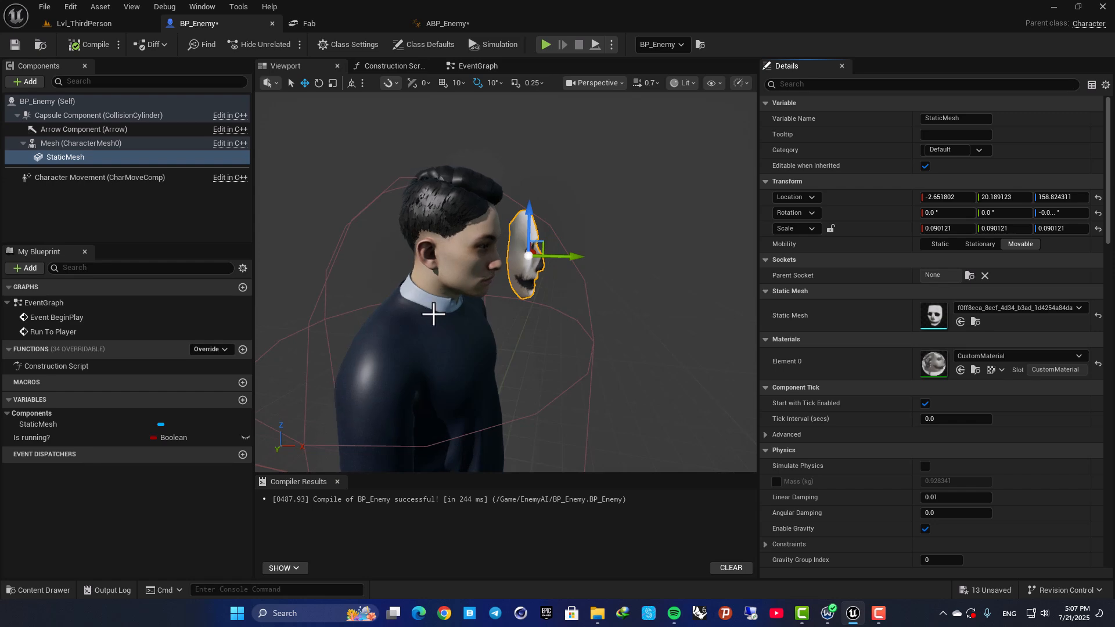
Open the character's Idle skeletal mesh asset and set its bone drawing to All Hierarchy.
left_click(432, 313)
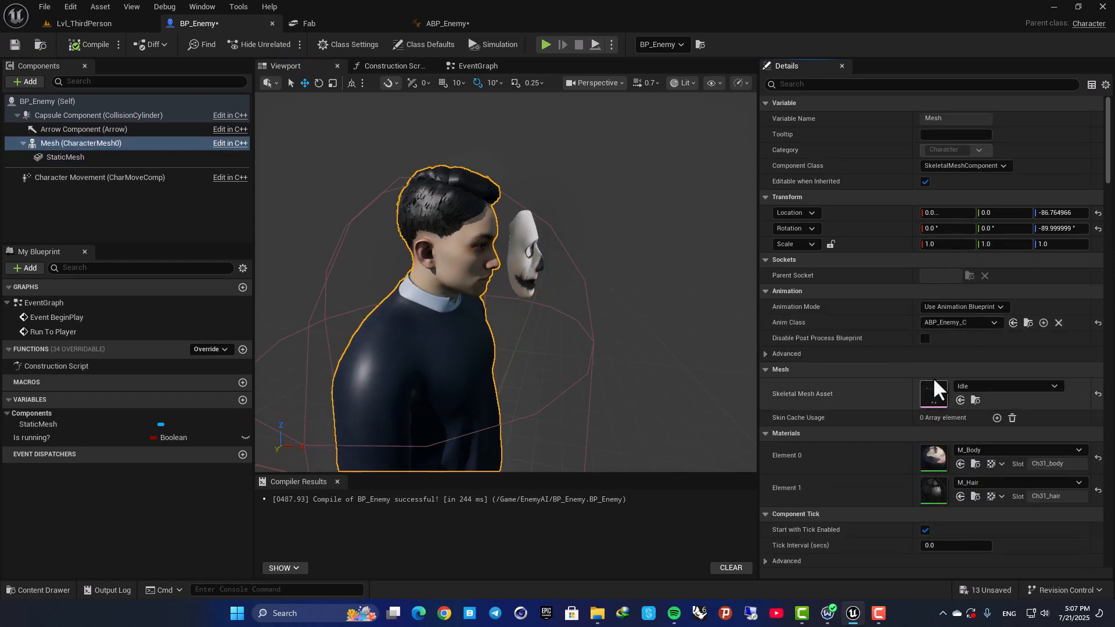
double_click(934, 393)
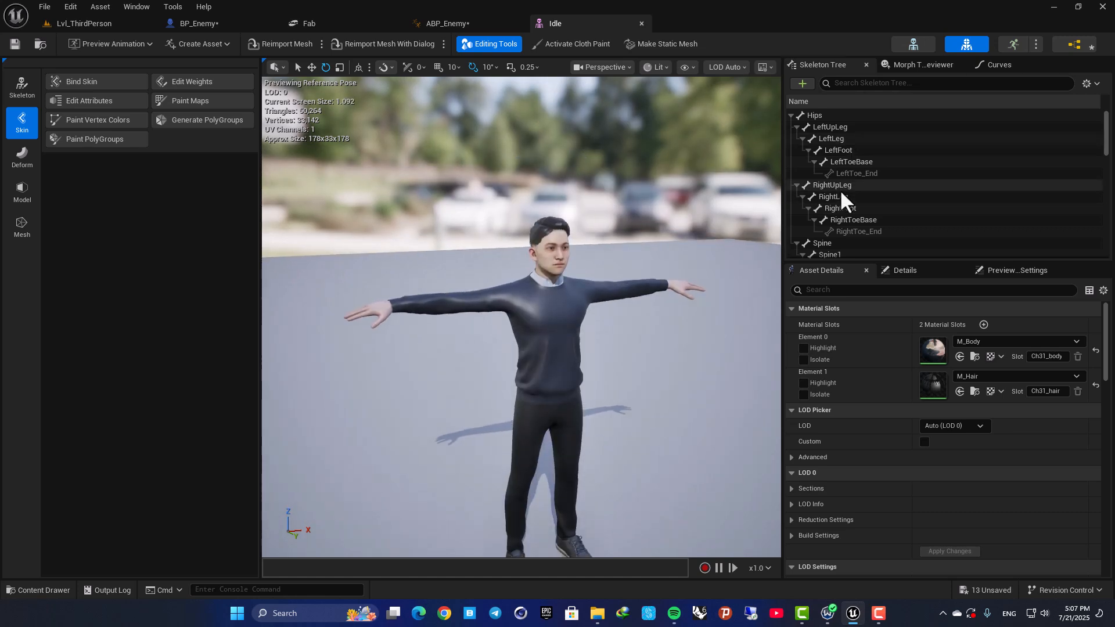
left_click_drag(837, 281, 841, 387)
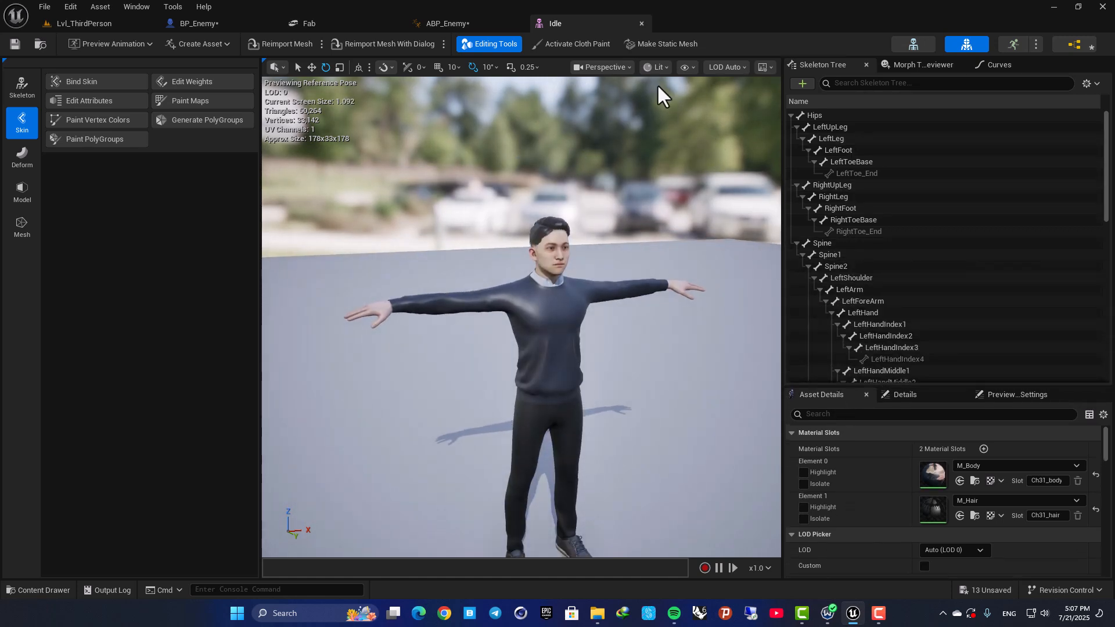
left_click(687, 68)
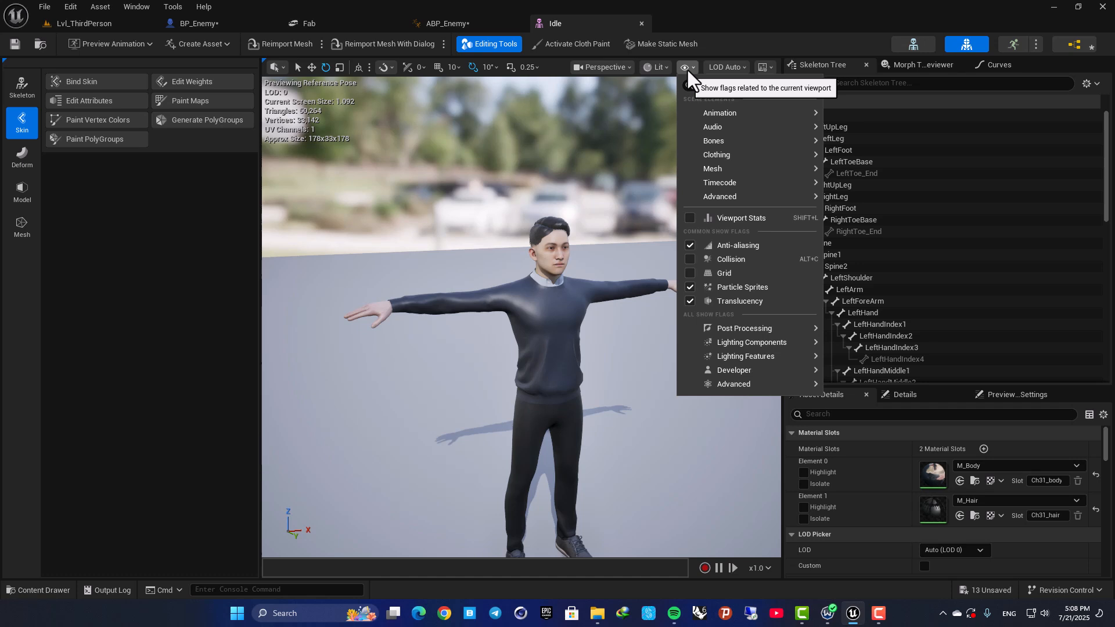
mouse_move(744, 130)
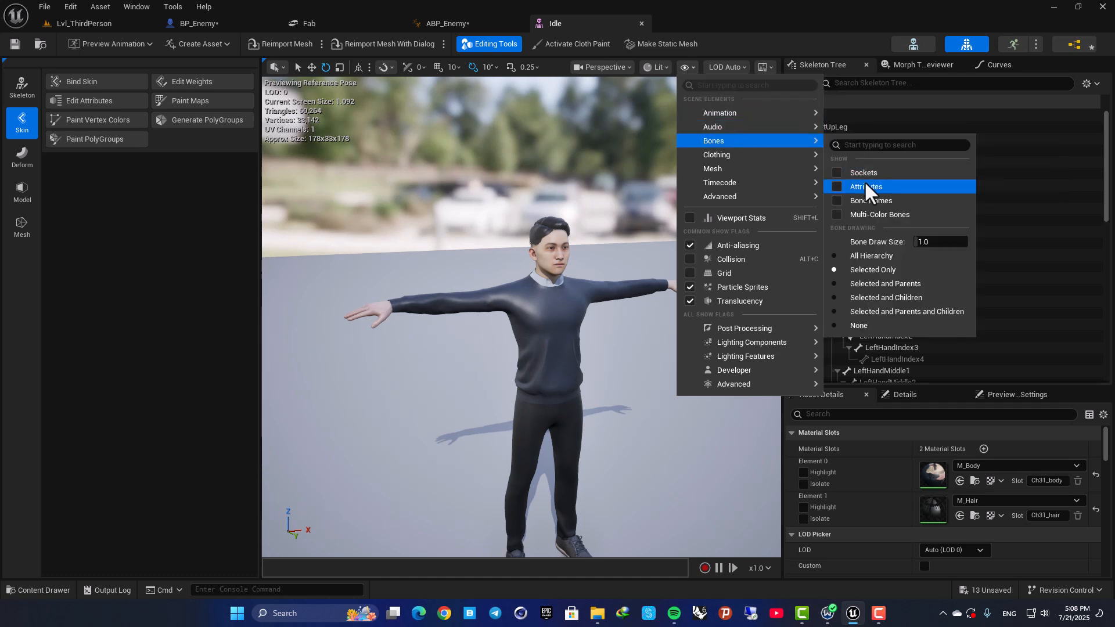
left_click(865, 256)
Select the bone at the top of the head in the skeleton and check its name and placement.
right_click_drag(505, 295, 556, 240)
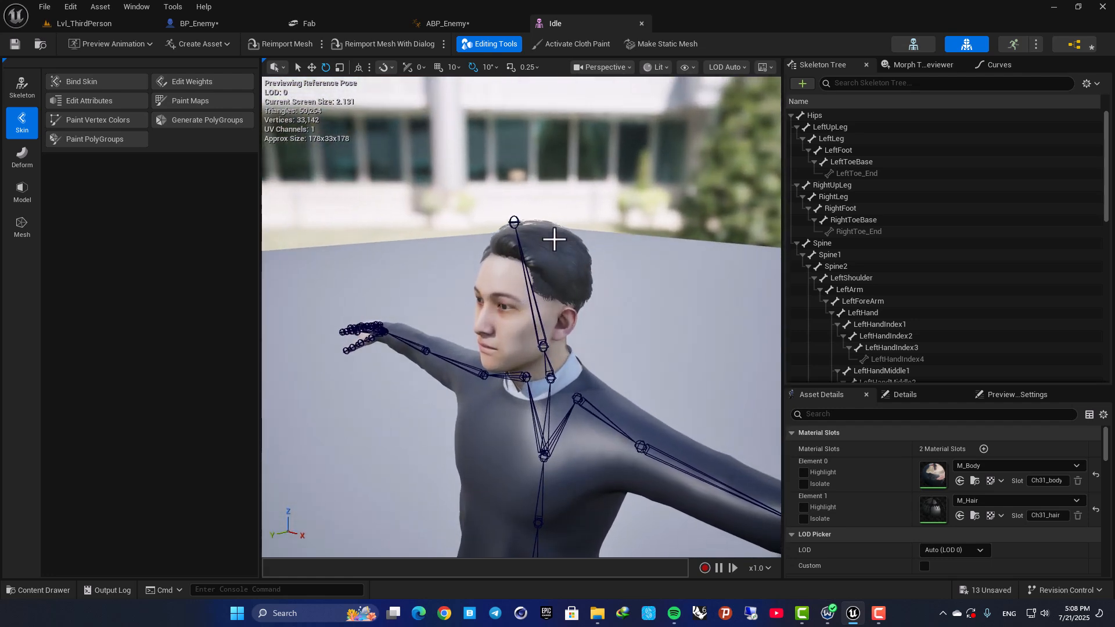
left_click(516, 223)
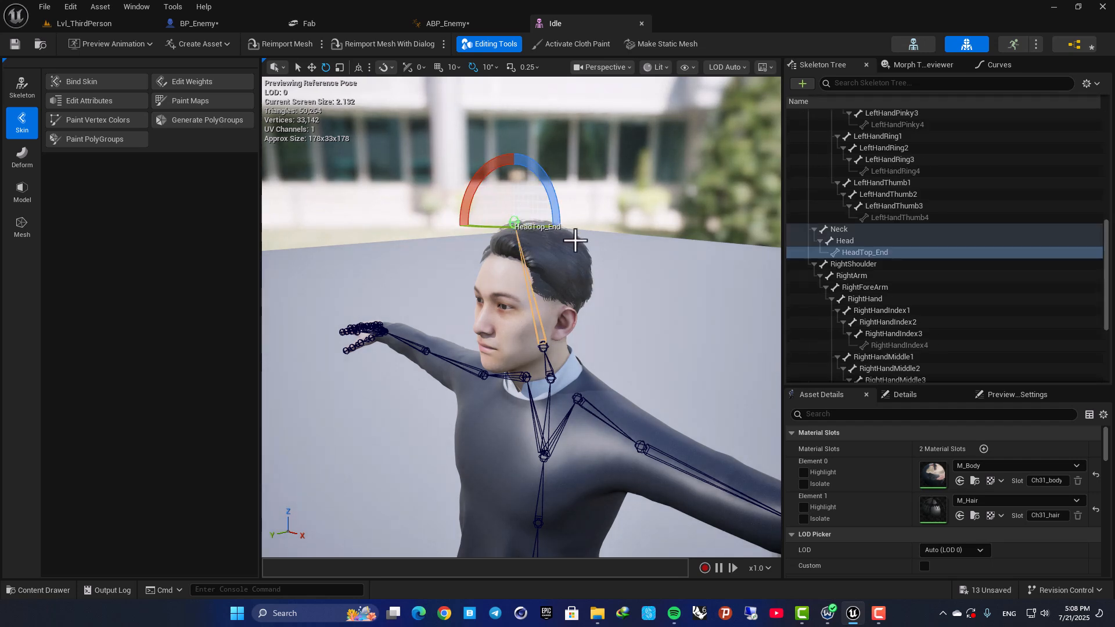
left_click(859, 254)
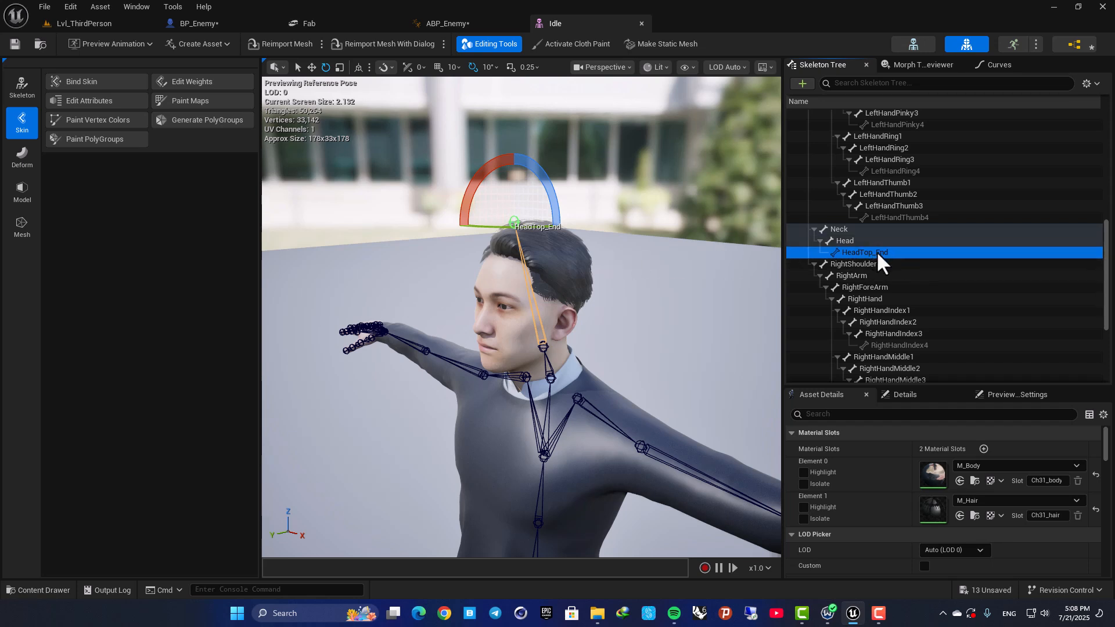
mouse_move(555, 282)
right_mouse_down()
mouse_move(512, 279)
mouse_move(575, 280)
mouse_move(538, 282)
right_mouse_up()
key("w")
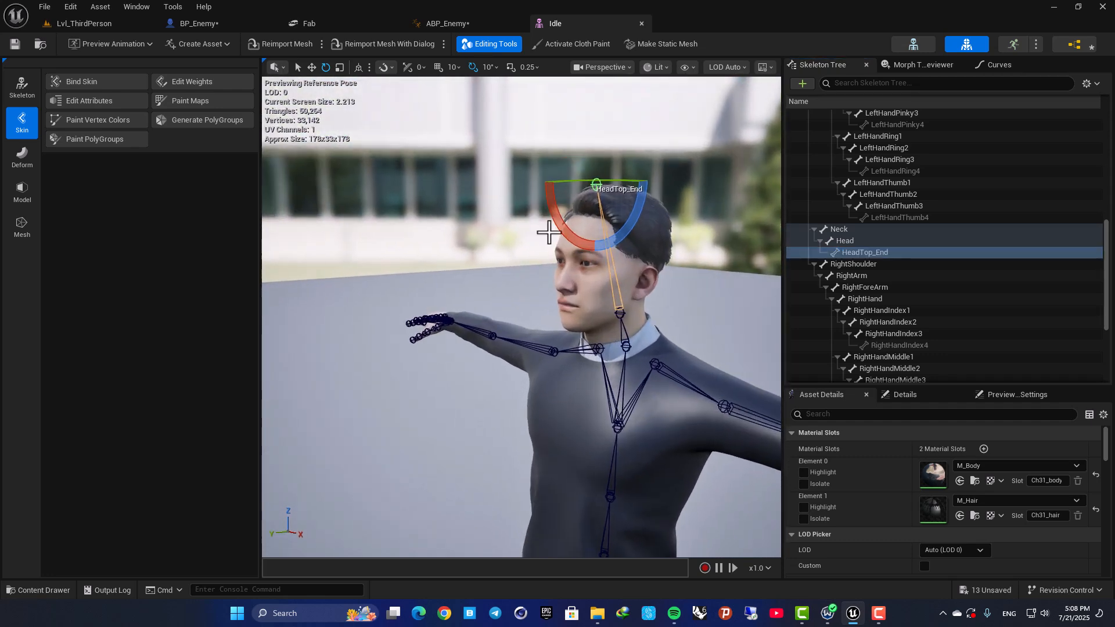
In BP_Enemy, set the mask's Parent Socket to HeadTop_End, searching the bones for "hea".
left_click(217, 23)
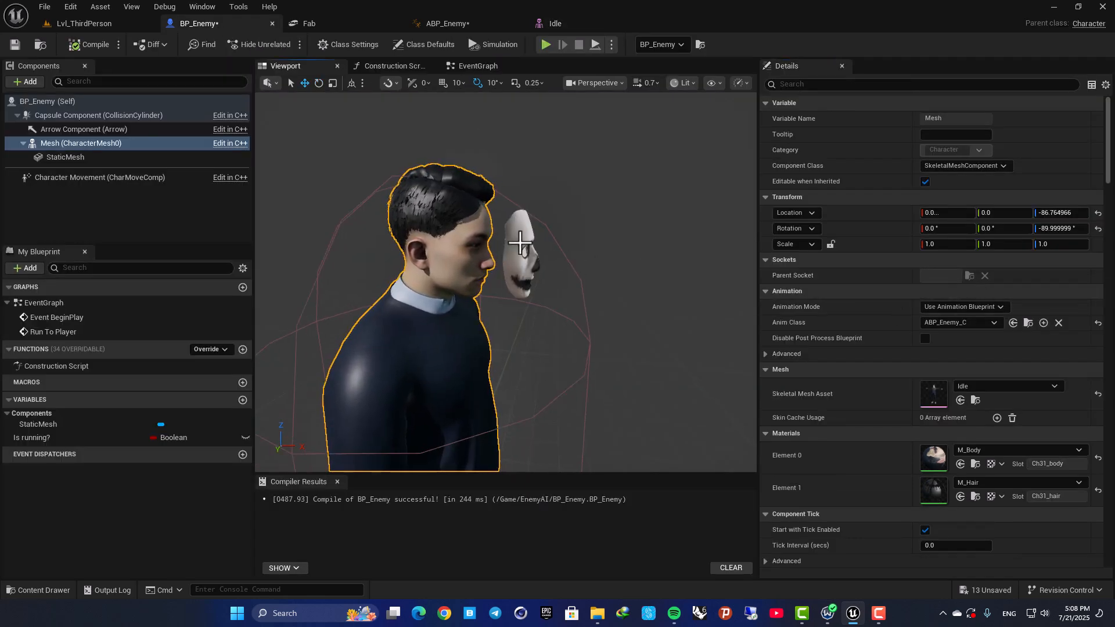
left_click(510, 259)
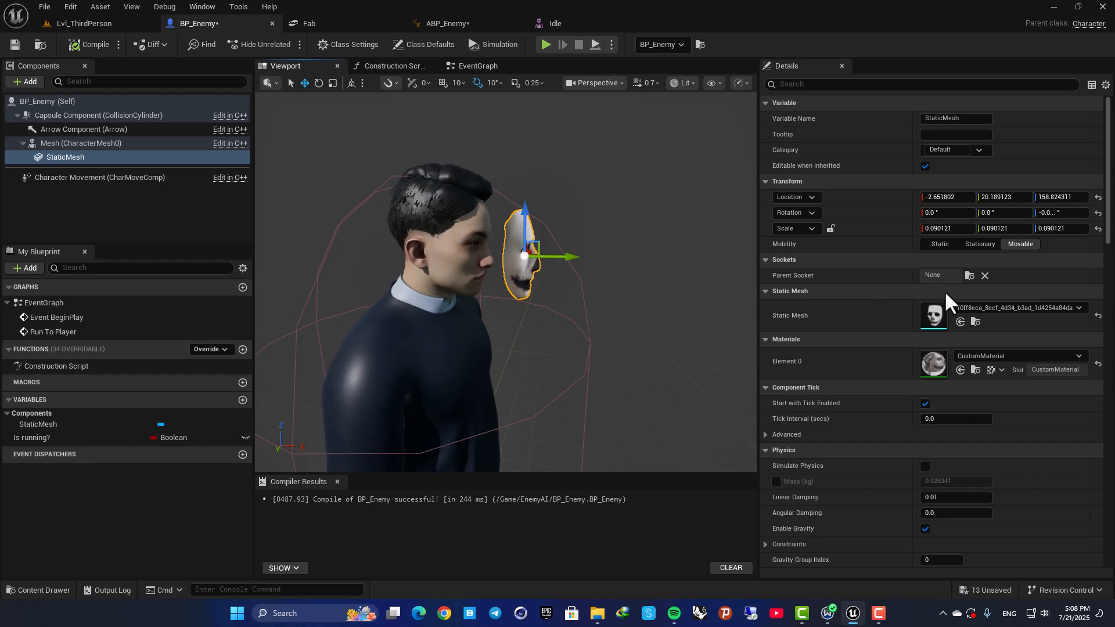
left_click(970, 276)
type("hea")
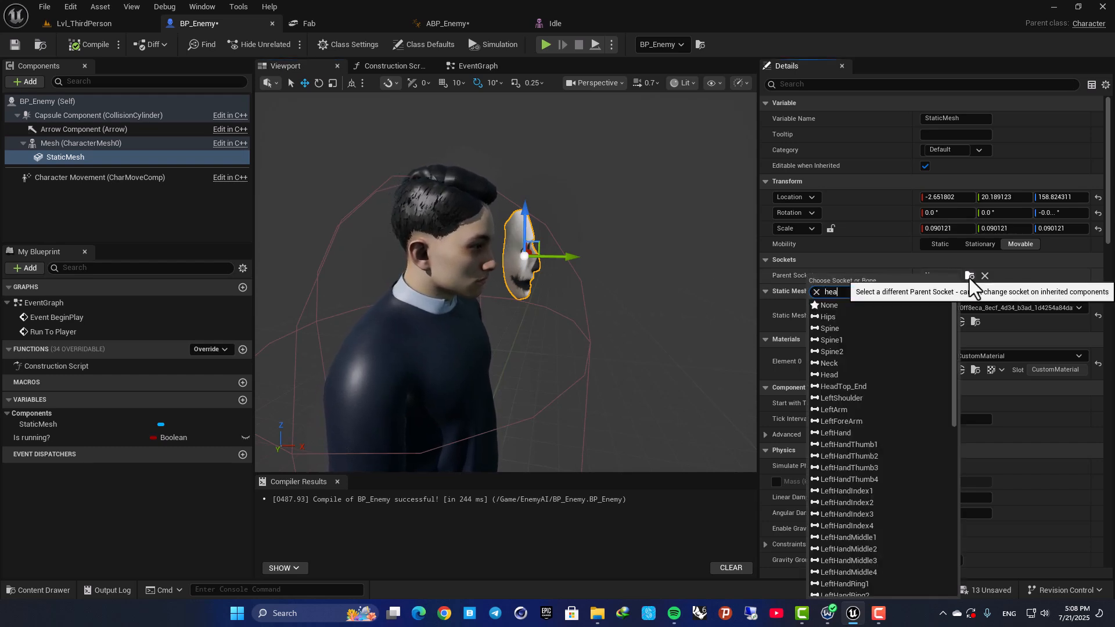
left_click(837, 317)
Move the mask down in front of the character's head, to a Z location of about 18.5.
right_click_drag(581, 276, 566, 331)
key("s")
key("w")
left_click_drag(589, 244, 363, 192)
right_click_drag(363, 193, 357, 166)
key("a")
key("w")
Rotate the mask to an X rotation of -100° and move it against the face, at about Y 12.5 and Z 7.2.
key("e")
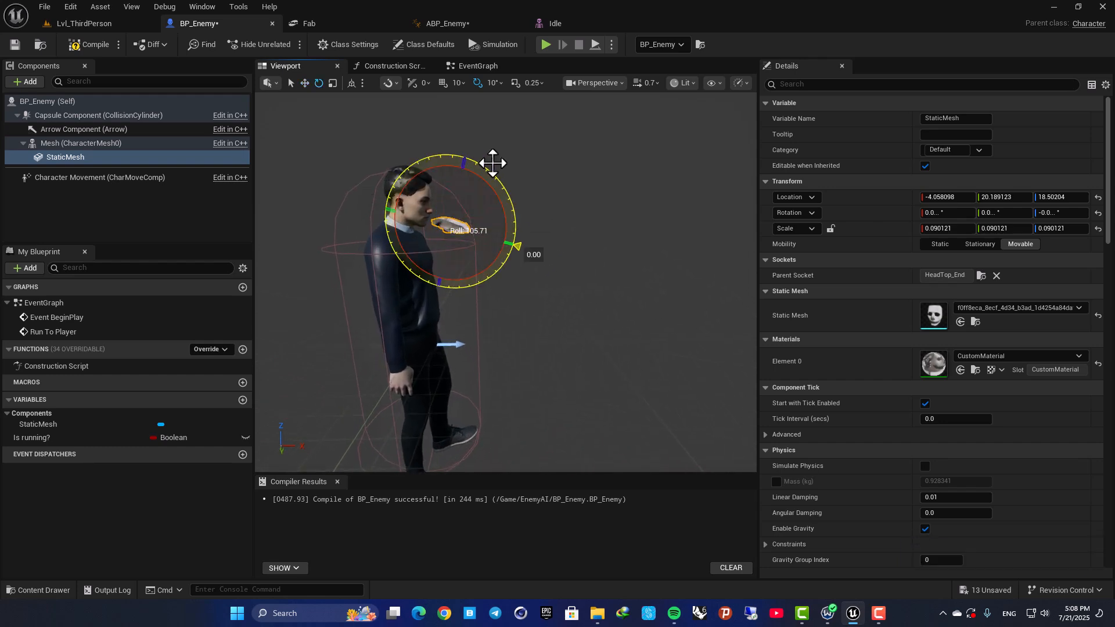
left_click_drag(475, 154, 446, 147)
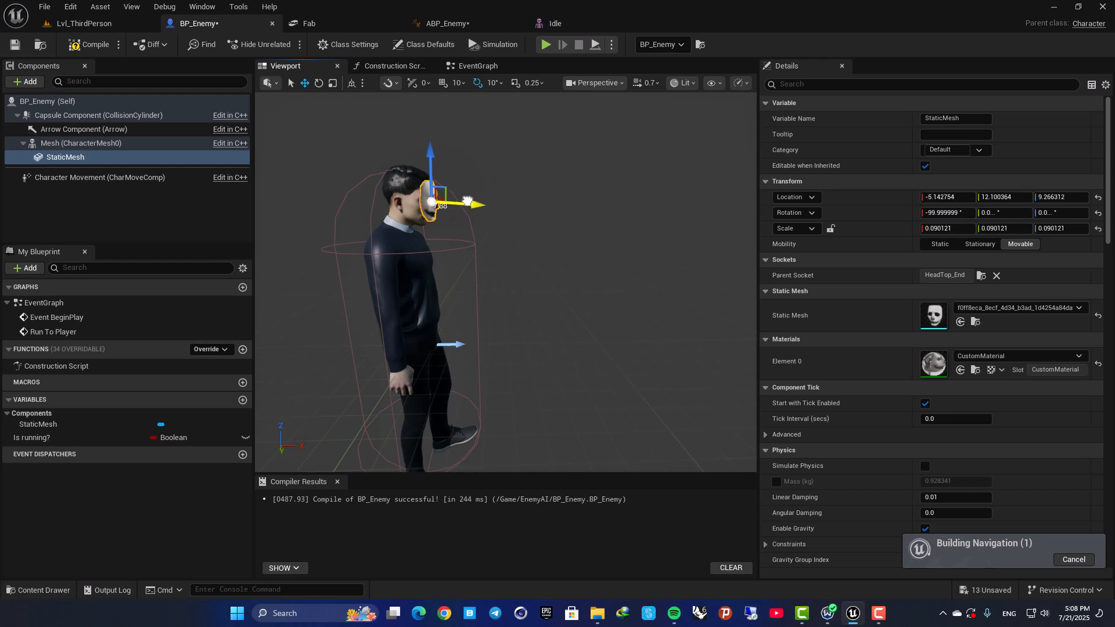
left_click_drag(463, 201, 462, 201)
Shift the mask sideways across the face to an X location of about 0.26.
key("w")
key("d")
right_click_drag(462, 201, 316, 218)
scroll(302, 200, "down", 3)
key("e")
key("e")
right_click_drag(528, 163, 529, 239)
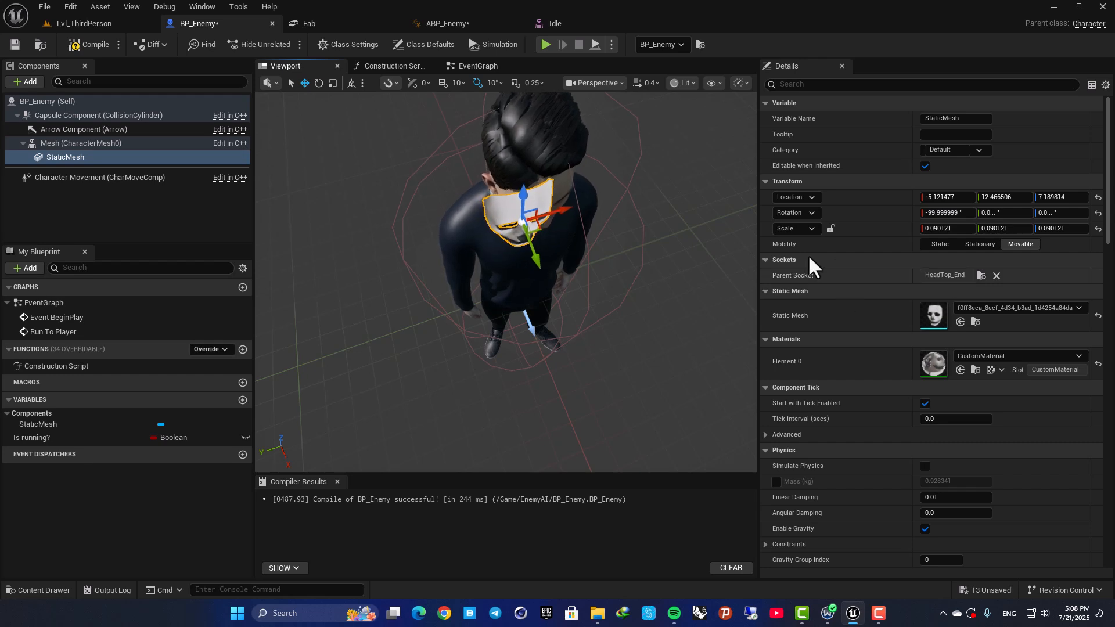
left_click_drag(590, 204, 596, 202)
key("q")
right_click_drag(596, 202, 659, 117)
key("a")
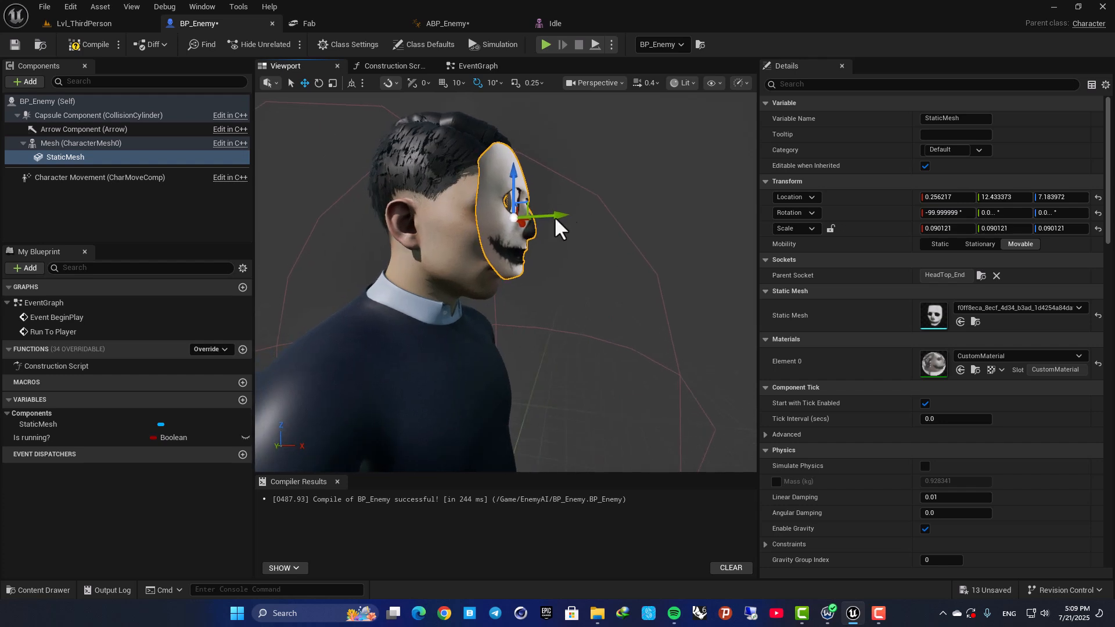
Move the mask to a Y location of about 14 and rotate it upright to an X rotation of -90°.
left_click_drag(514, 193, 555, 237)
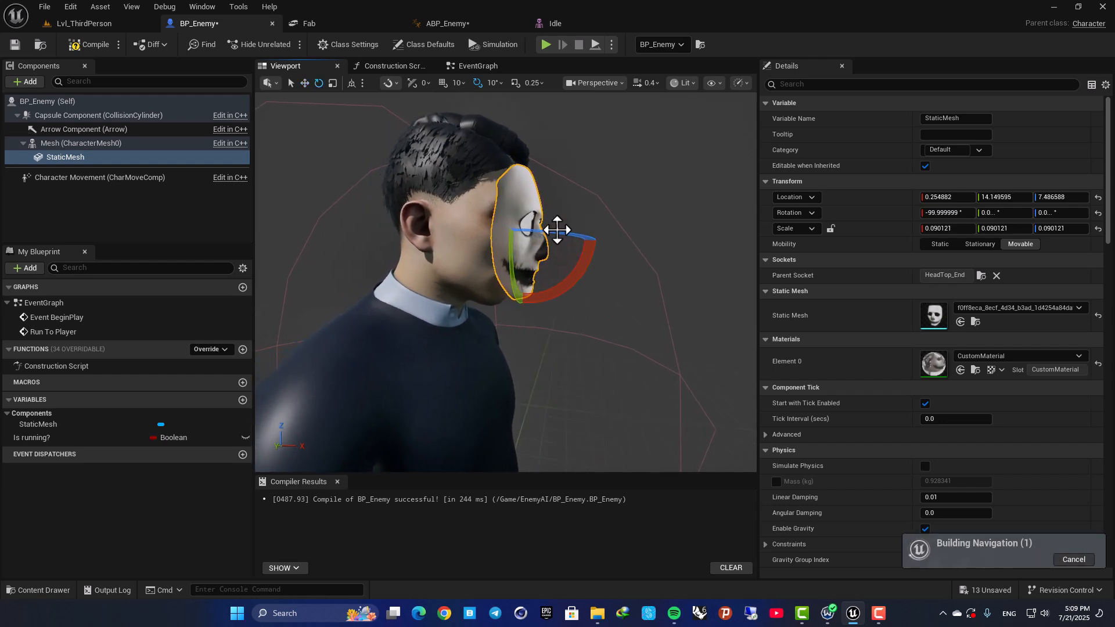
key("s")
right_click_drag(588, 266, 601, 265)
left_click_drag(598, 265, 596, 266)
key("w")
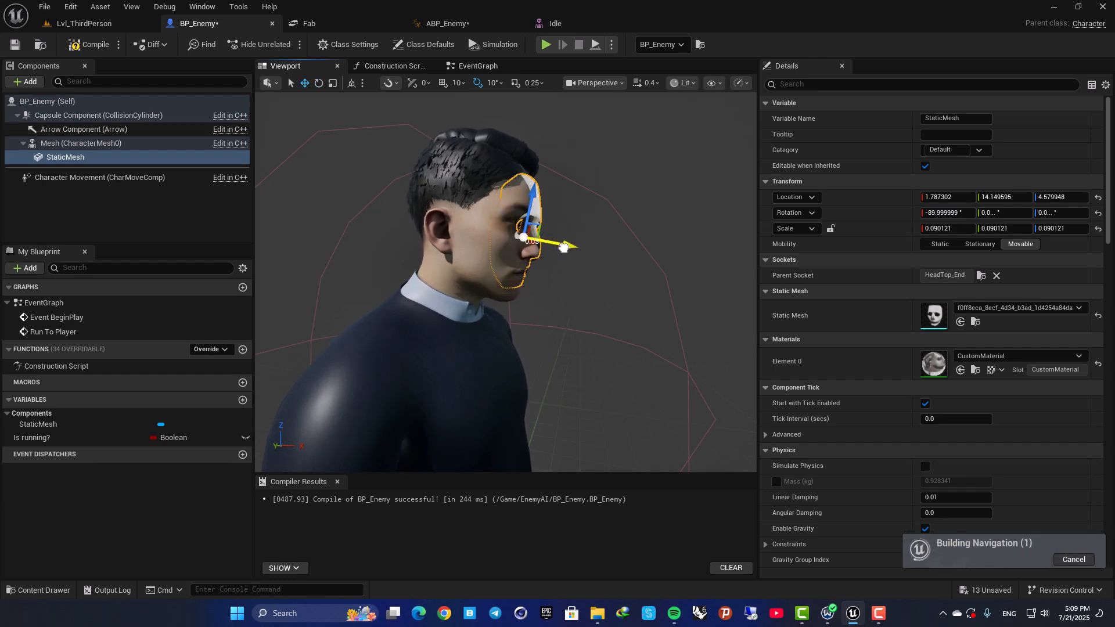
Fit the mask over the face at about X -0.17 and Z 6.8, checking from the front and side, and compile BP_Enemy.
key("d")
right_click_drag(588, 249, 541, 249)
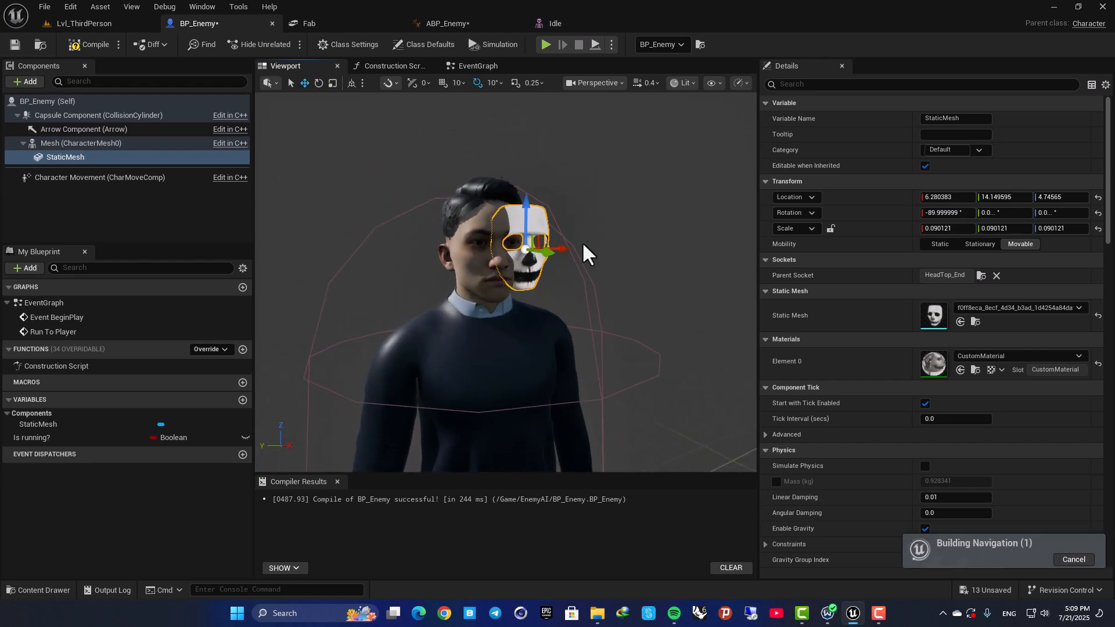
left_click_drag(567, 250, 539, 251)
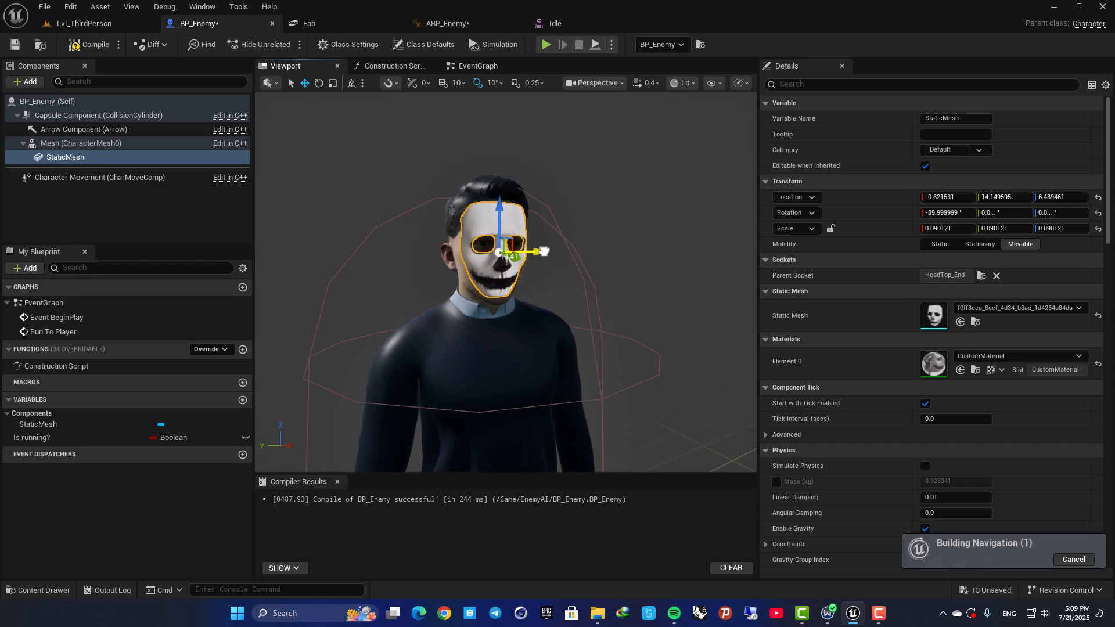
key("a")
right_click_drag(546, 255, 633, 252)
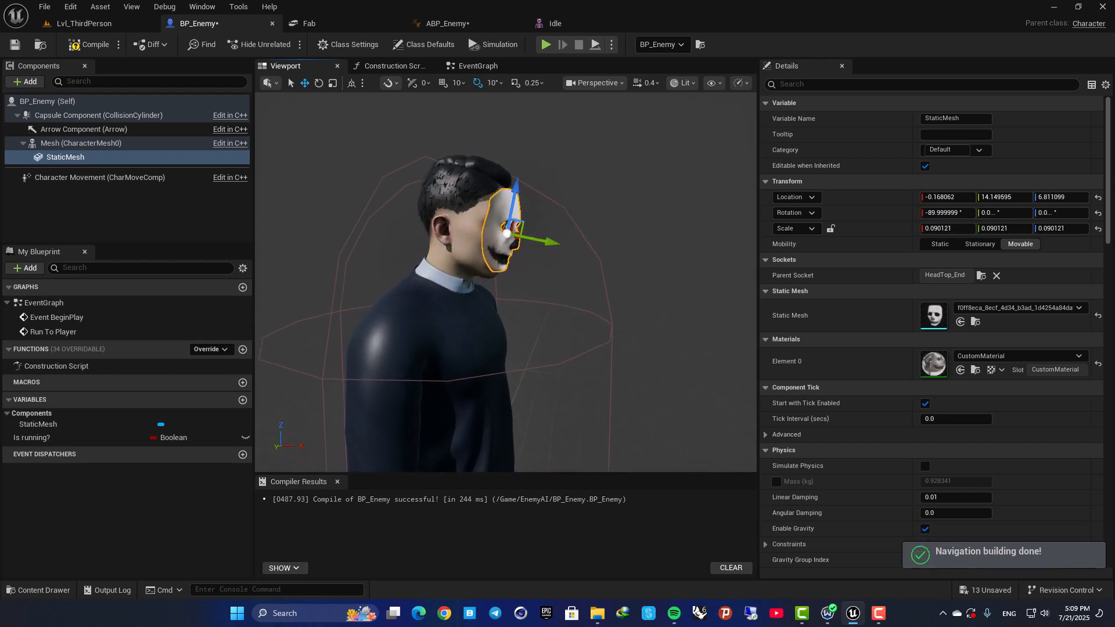
key("d")
right_click_drag(547, 255, 436, 251)
key("d")
key("w")
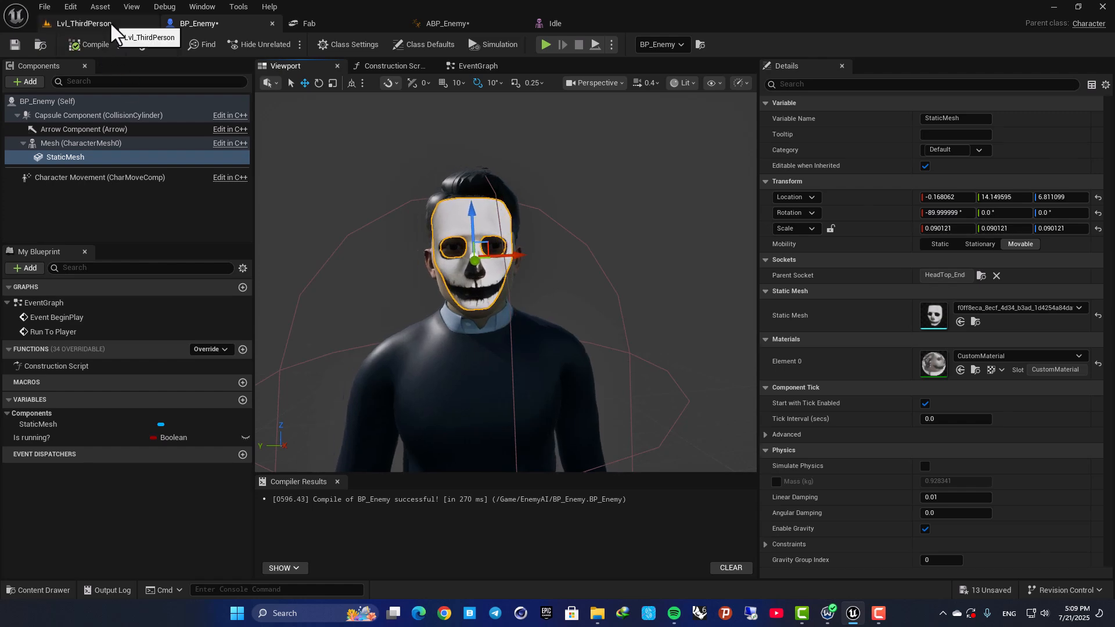
Play-test Lvl_ThirdPerson, running the character around the level to check the masked enemy, and stop the session.
left_click(109, 22)
left_click(286, 44)
key("w")
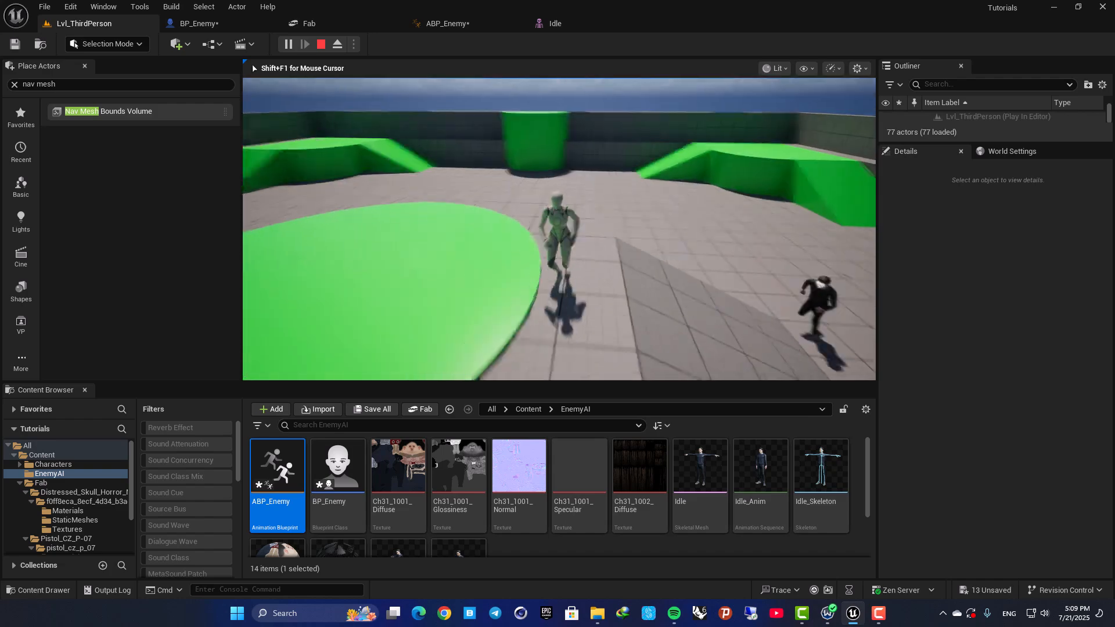
key("s")
key("a")
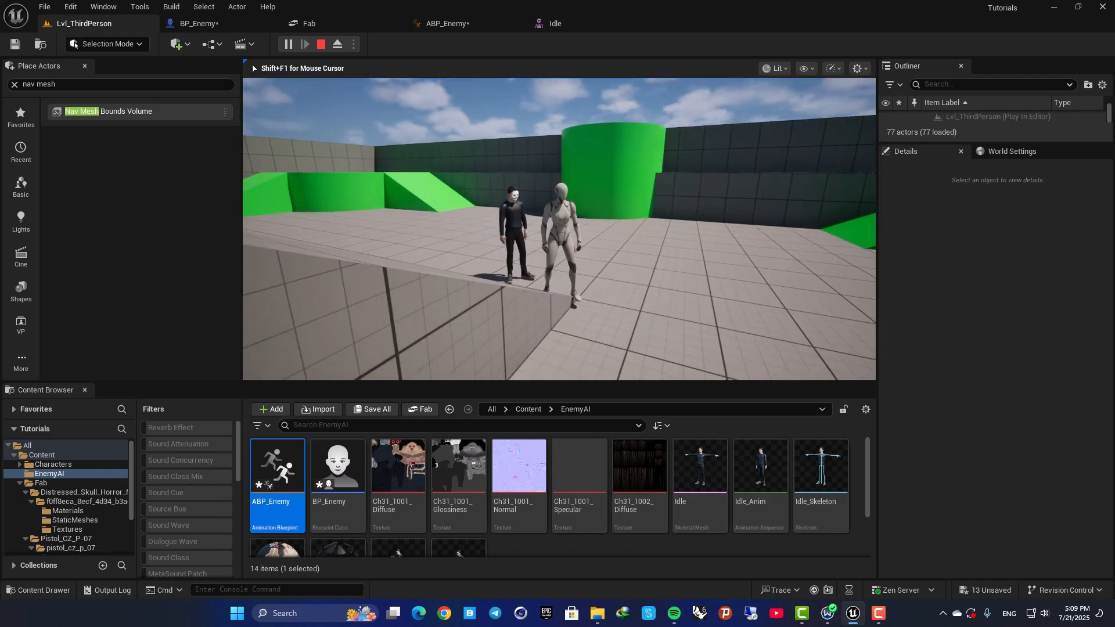
key("Escape")
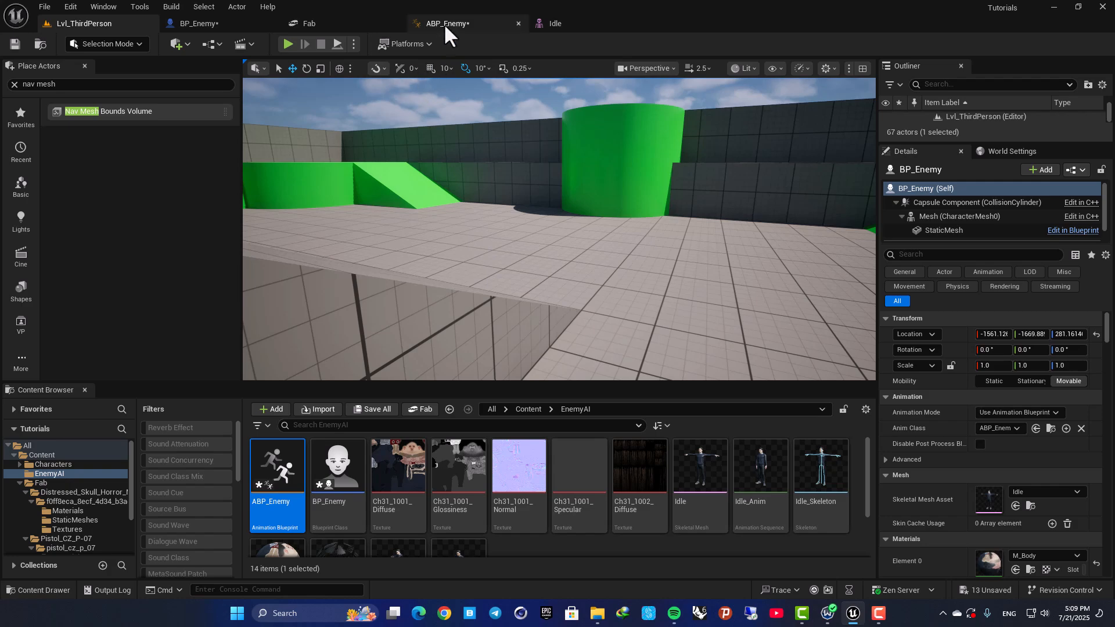
Examine the right-hand bones in the Idle skeletal mesh and select the first middle-finger bone, RightHandMiddle1.
left_click(448, 24)
left_click(198, 24)
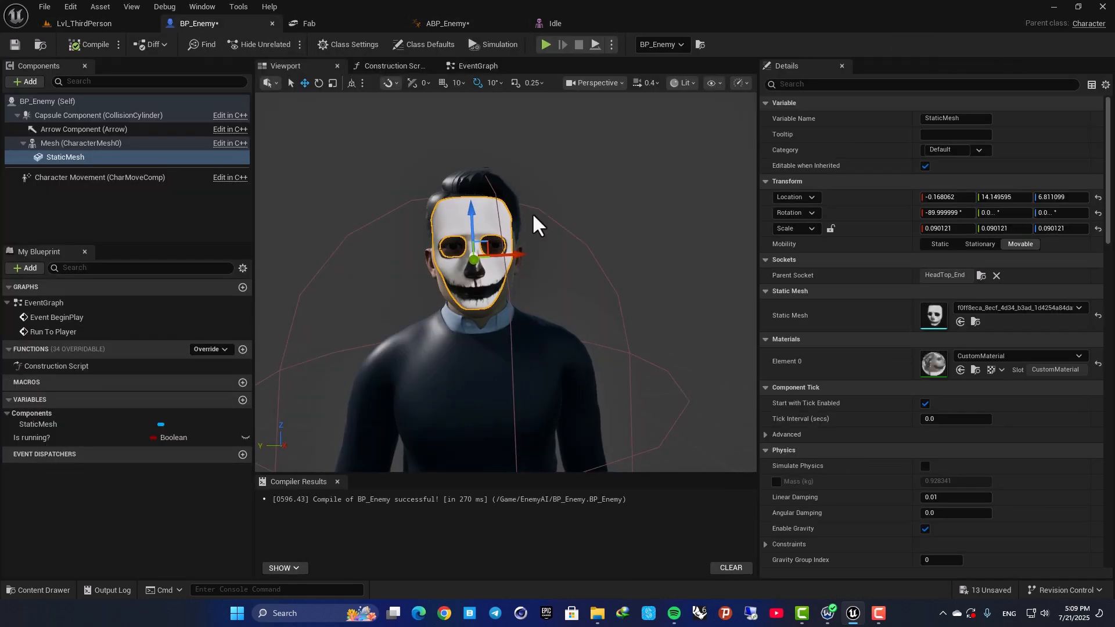
left_click(556, 24)
key("w")
right_click_drag(570, 336, 435, 292)
key("s")
key("w")
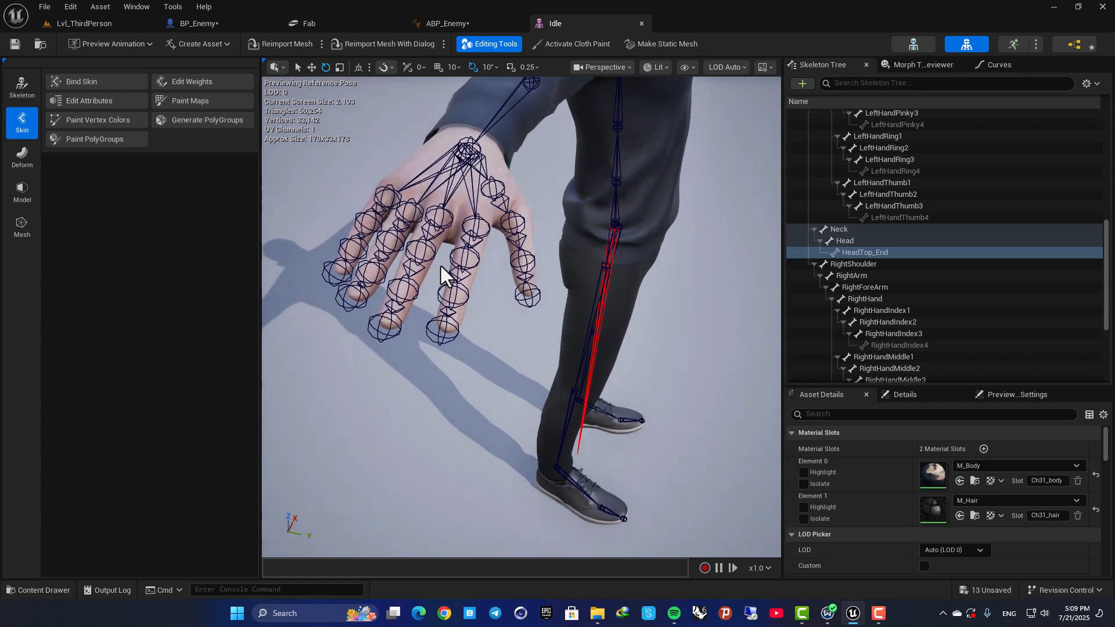
left_click(434, 213)
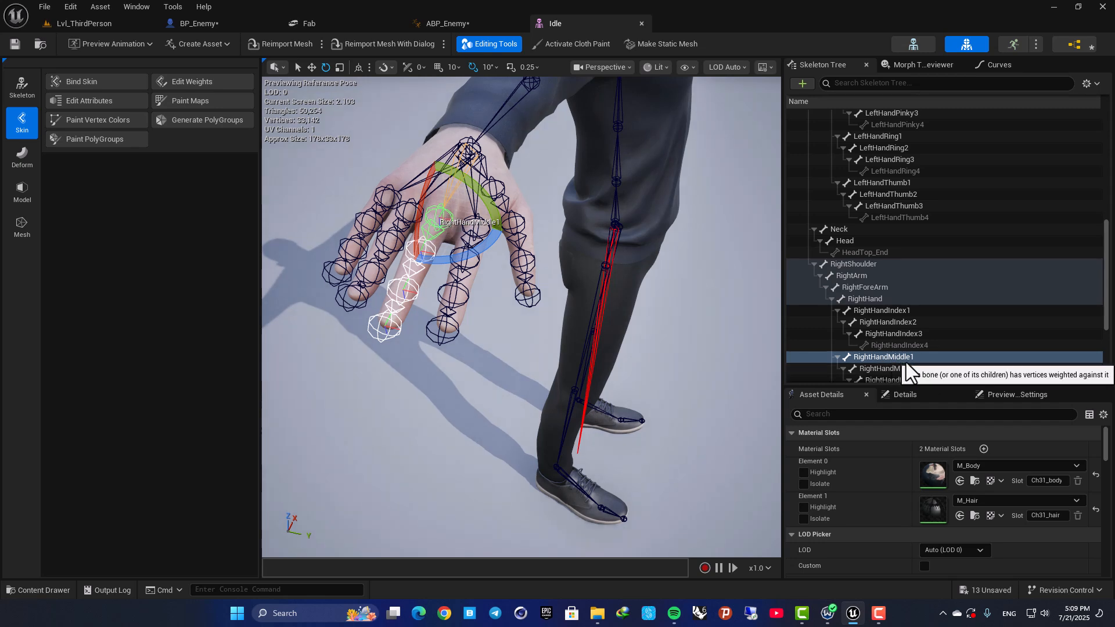
Duplicate the mask's StaticMesh component under the character mesh in BP_Enemy.
left_click(216, 22)
left_click(218, 208)
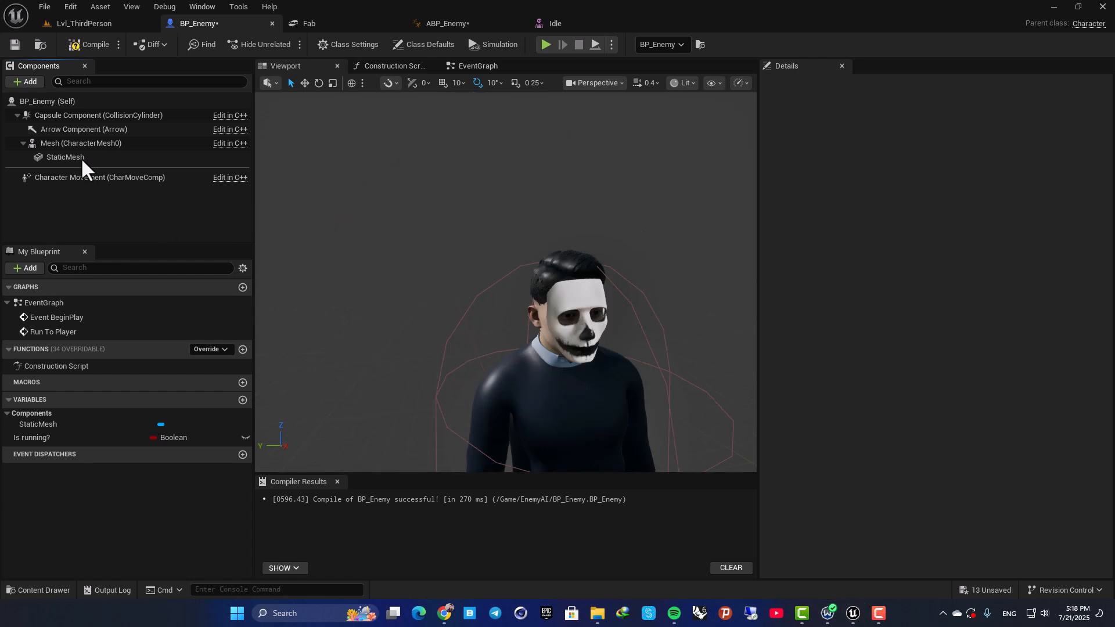
left_click(82, 156)
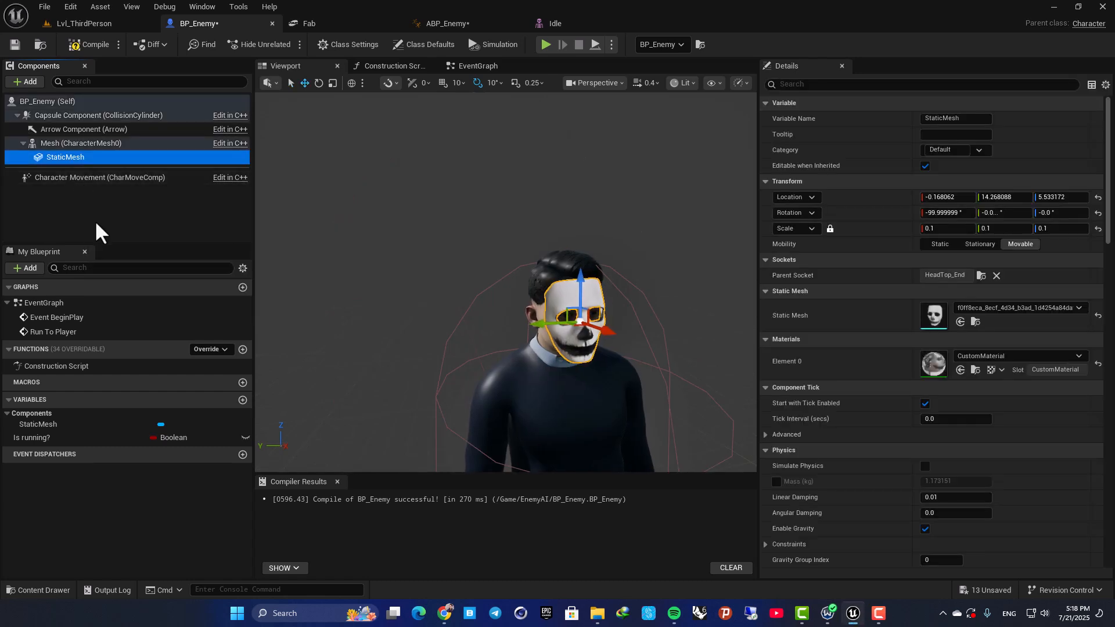
key("ctrl+d")
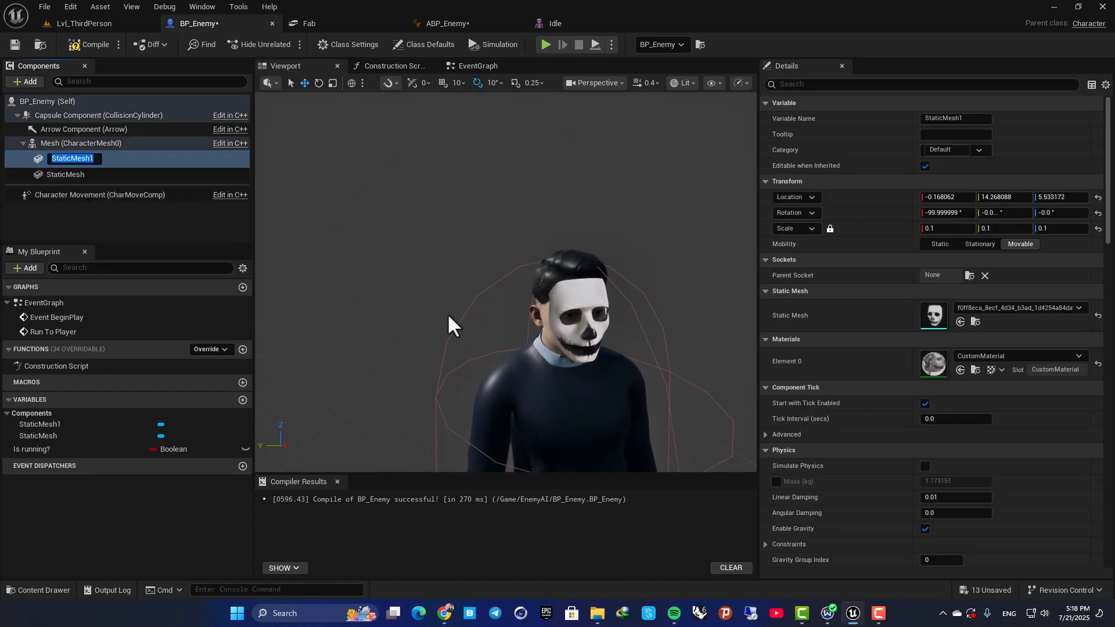
right_click_drag(553, 278, 571, 296)
scroll(552, 278, "up", 4)
Rename the original mask component as Mask and its duplicate as pistol.
left_click(87, 171)
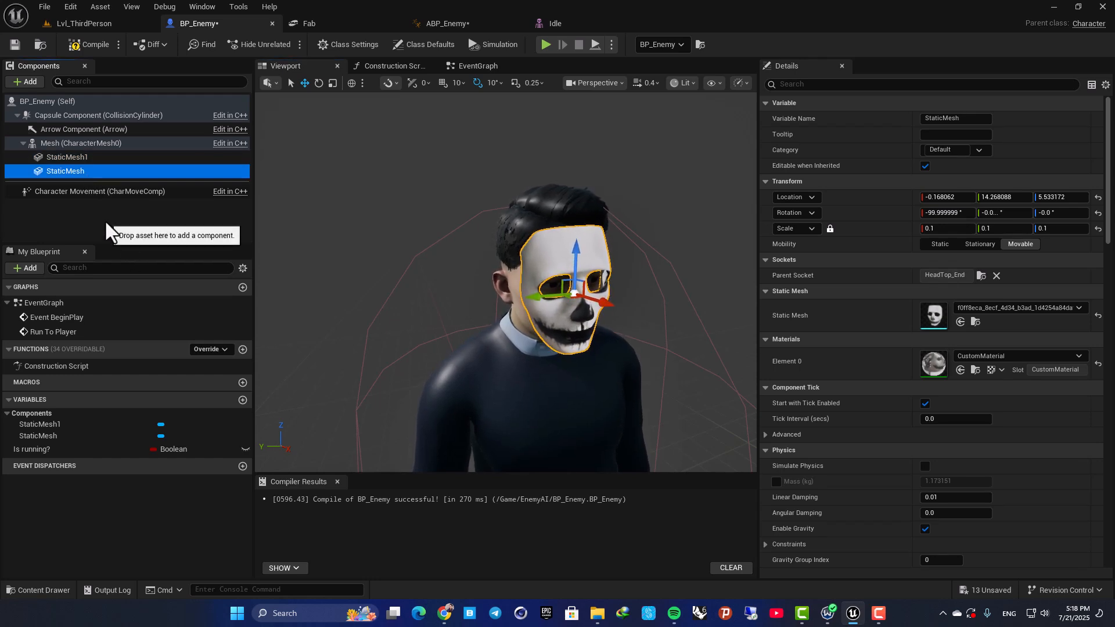
key("F2")
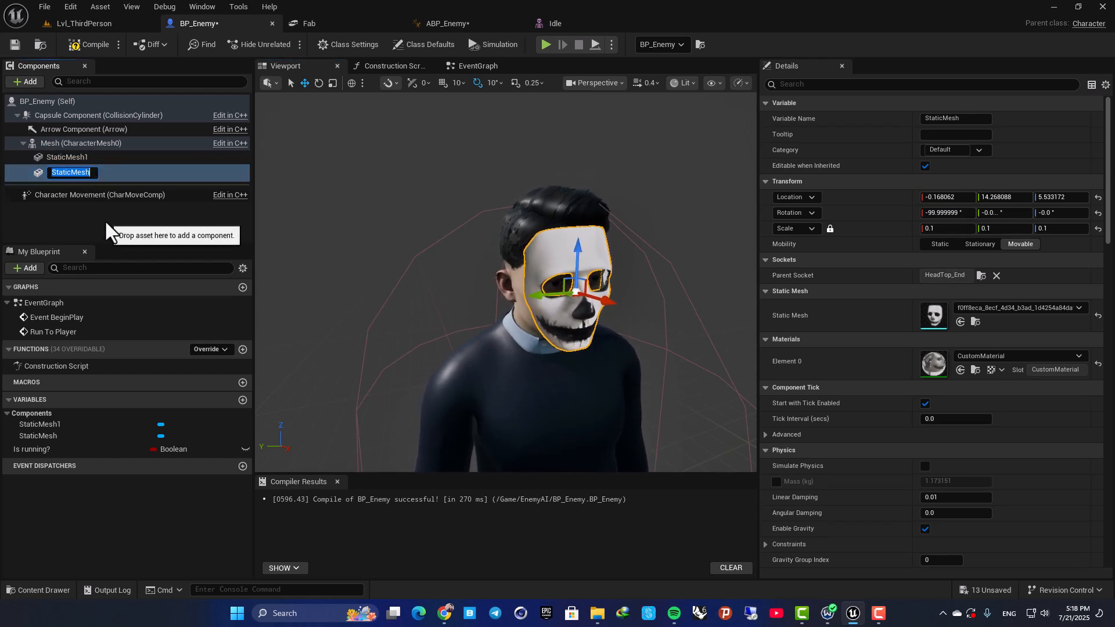
type("Mask")
key("Return")
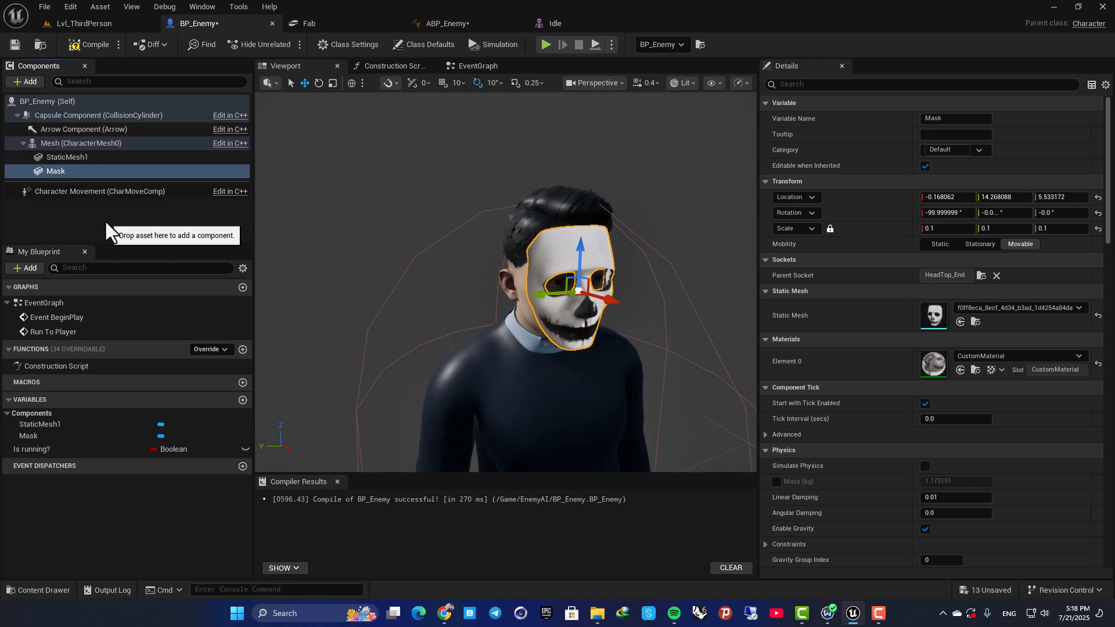
left_click(81, 158)
key("F2")
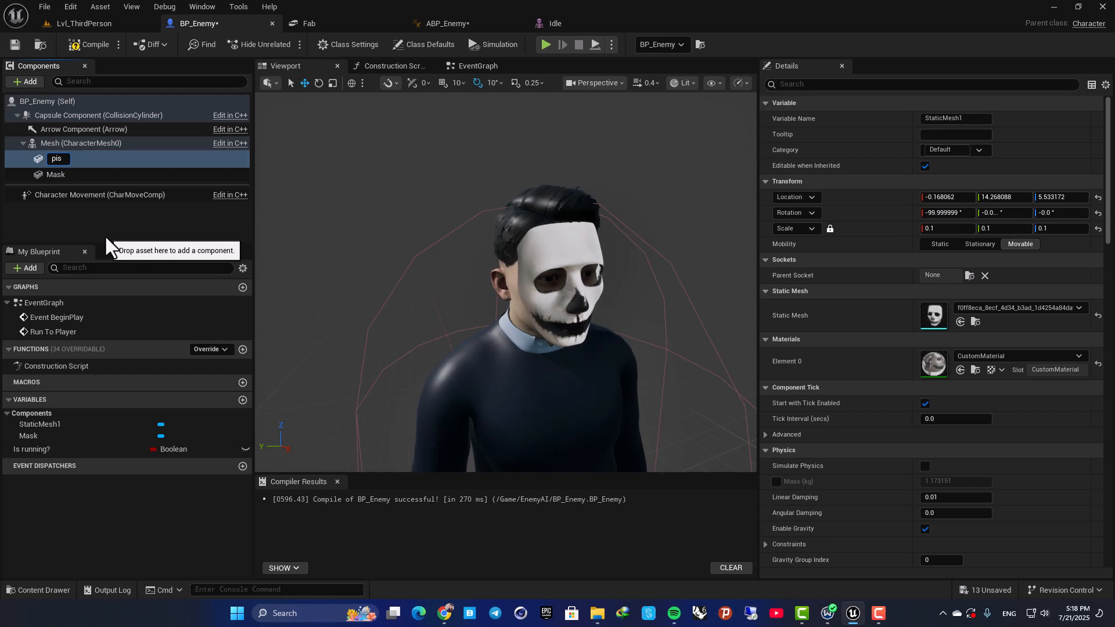
type("pistol")
key("Return")
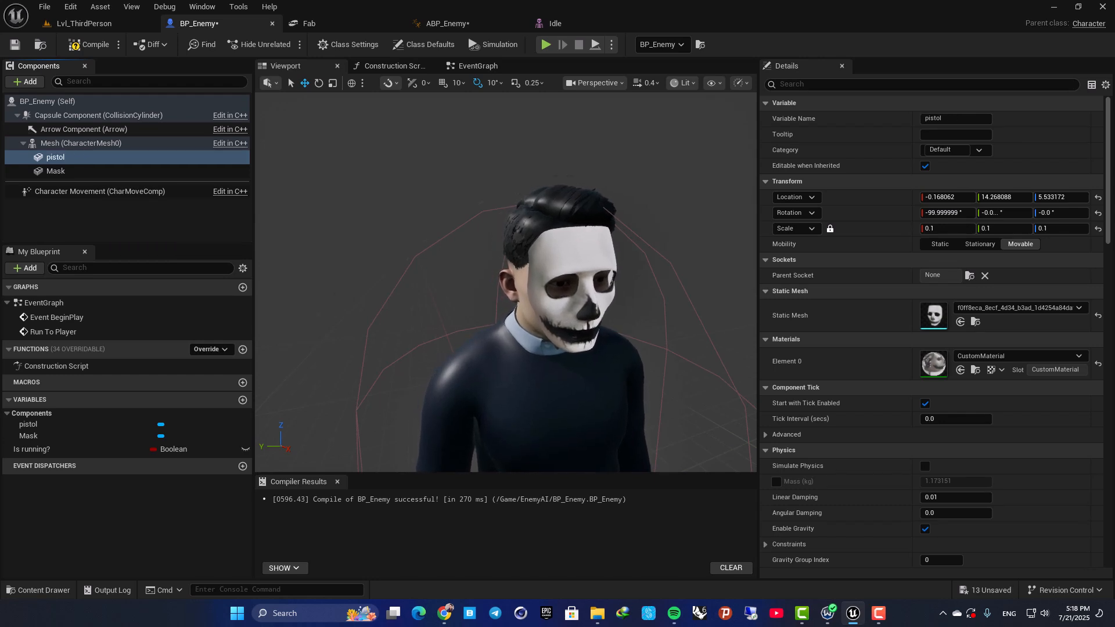
Assign the pistol_cz_p_07 static mesh to the pistol component.
key("f")
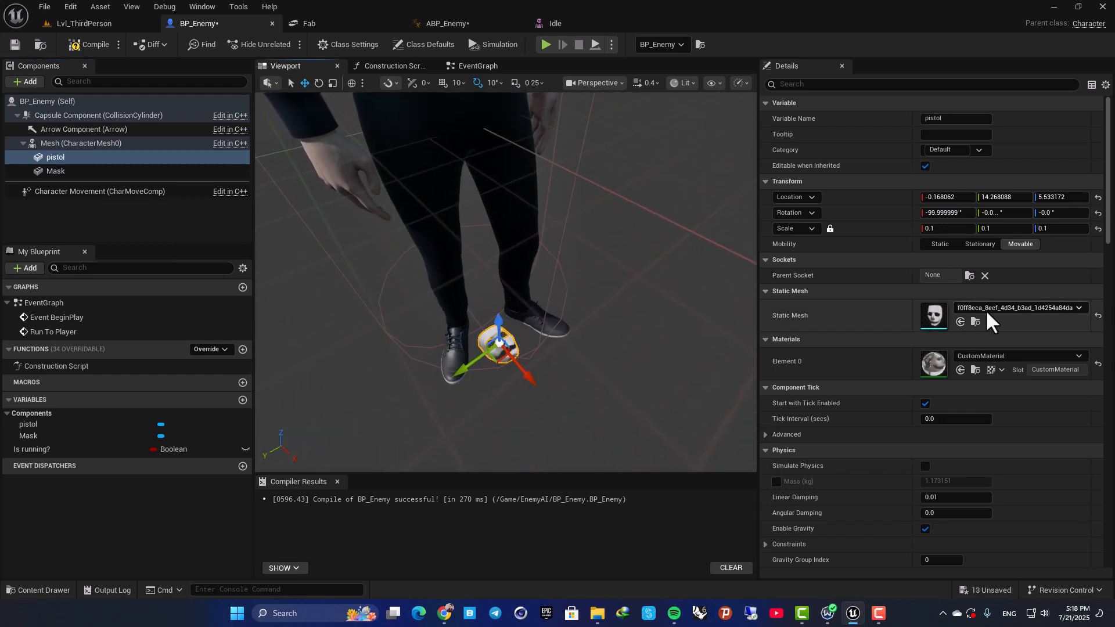
left_click(986, 309)
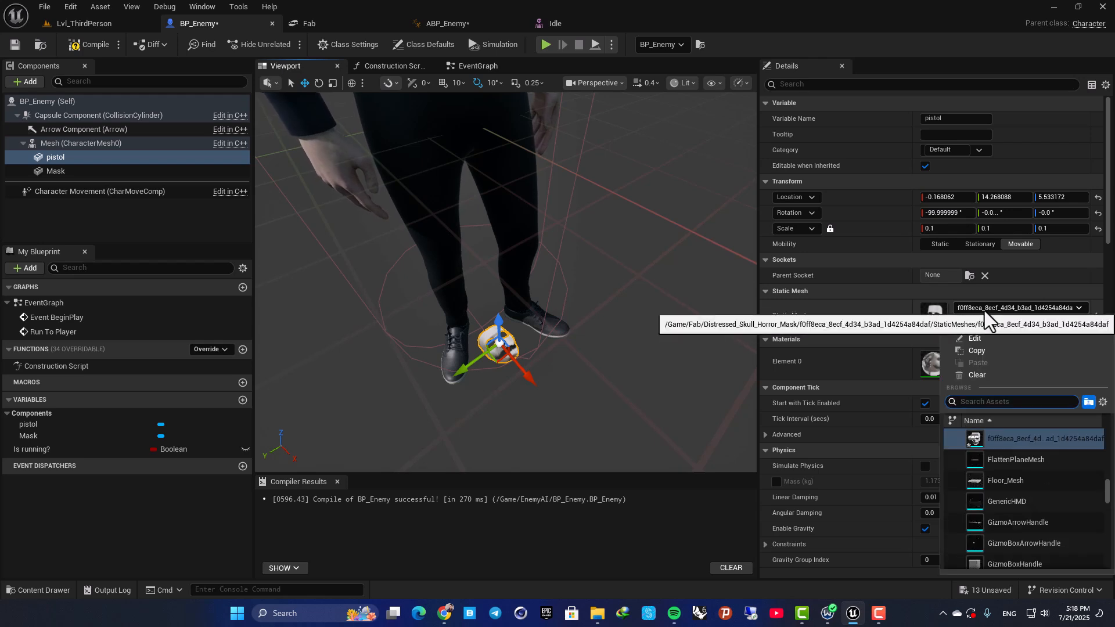
type("pis")
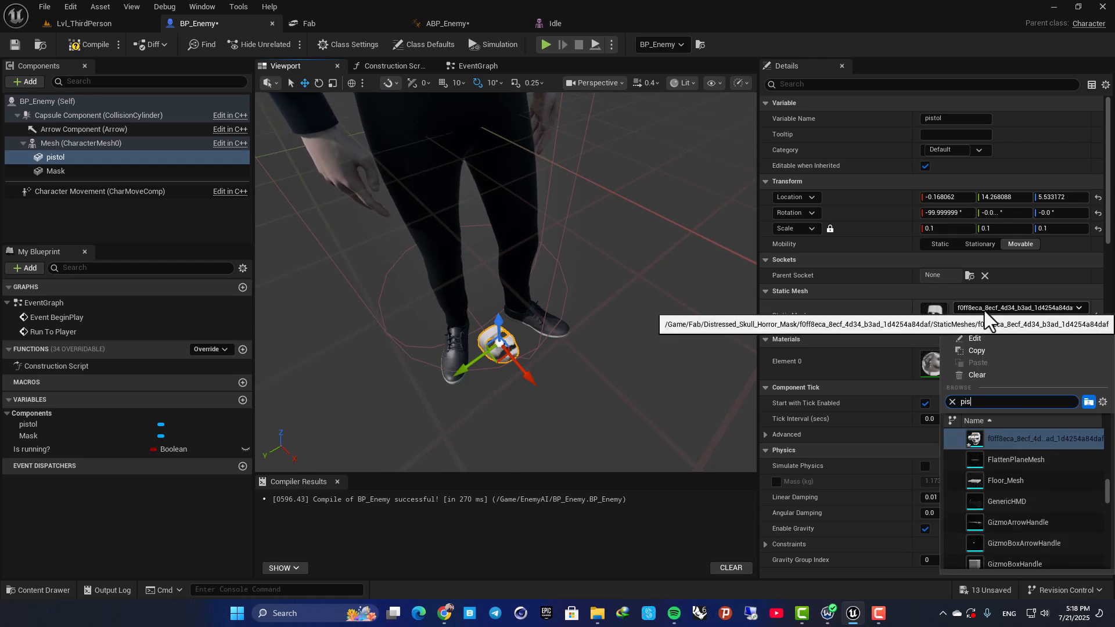
type("to")
left_click(1011, 439)
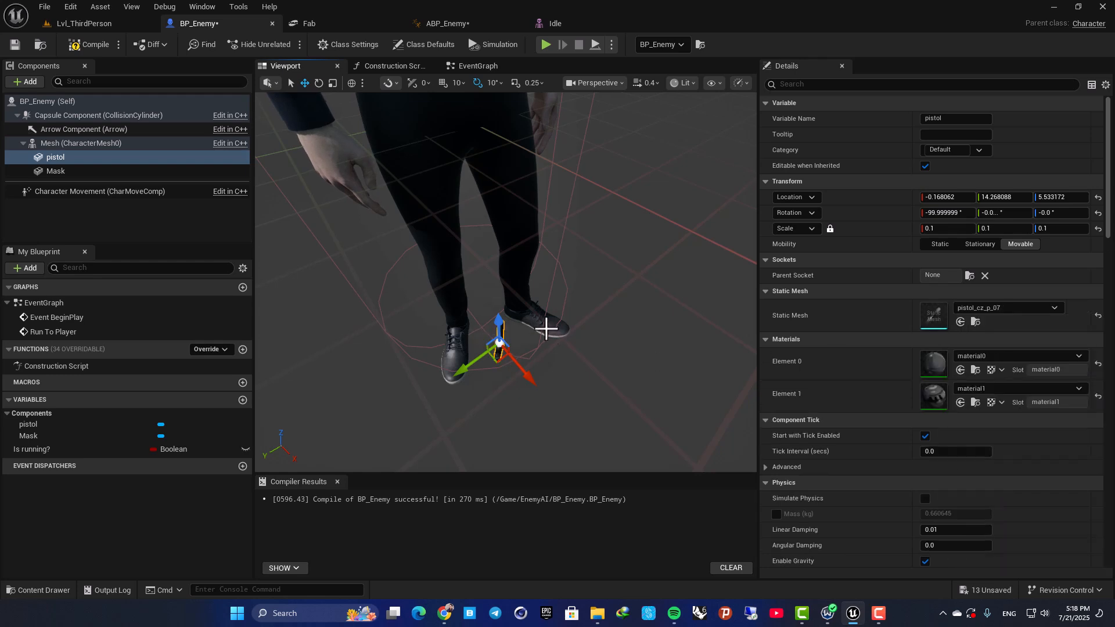
Move the pistol beside the character's right hand, at about X -29.3 and Z 74.4.
scroll(523, 348, "down", 3)
left_click_drag(498, 363, 389, 271)
right_click_drag(393, 185, 384, 142)
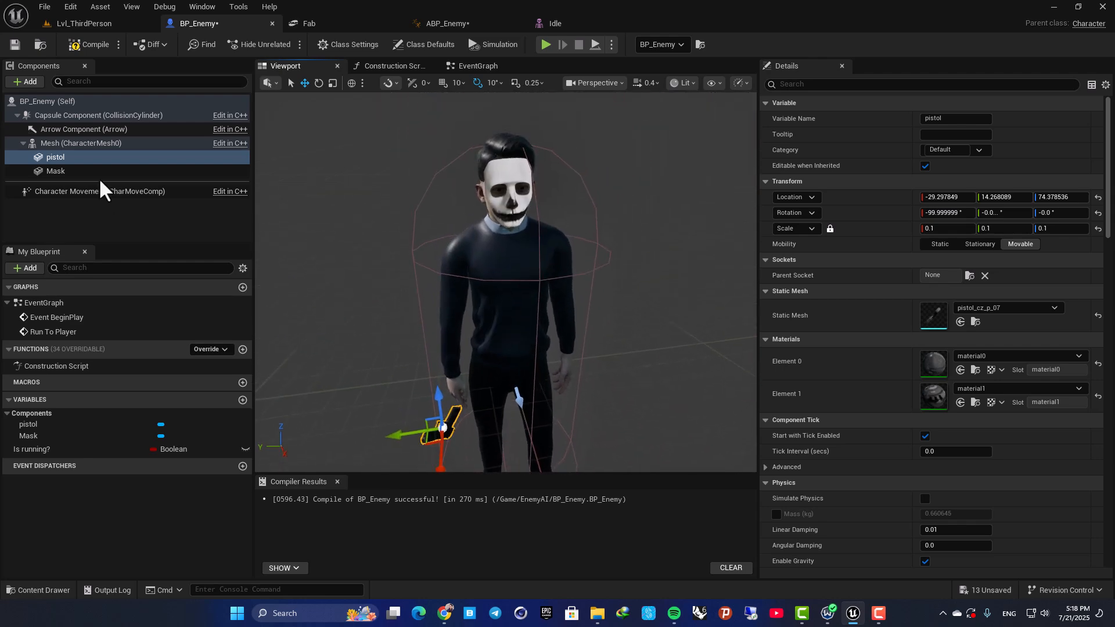
Check the Mask component's parent socket and examine the RightHandMiddle1 bone on the Idle skeletal mesh's right hand.
left_click(87, 172)
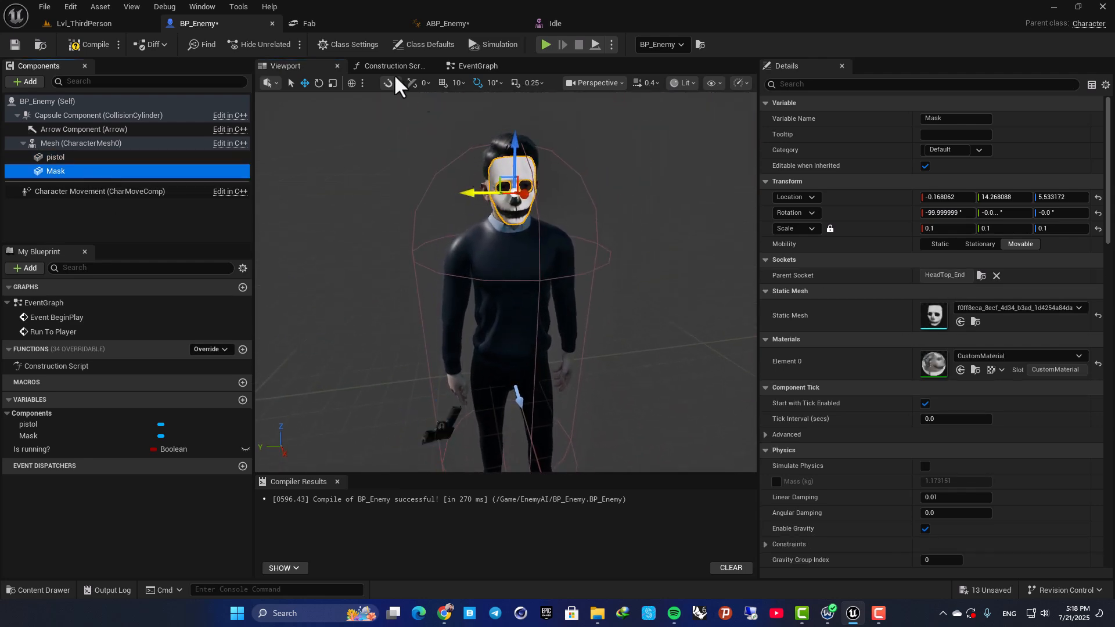
left_click(550, 23)
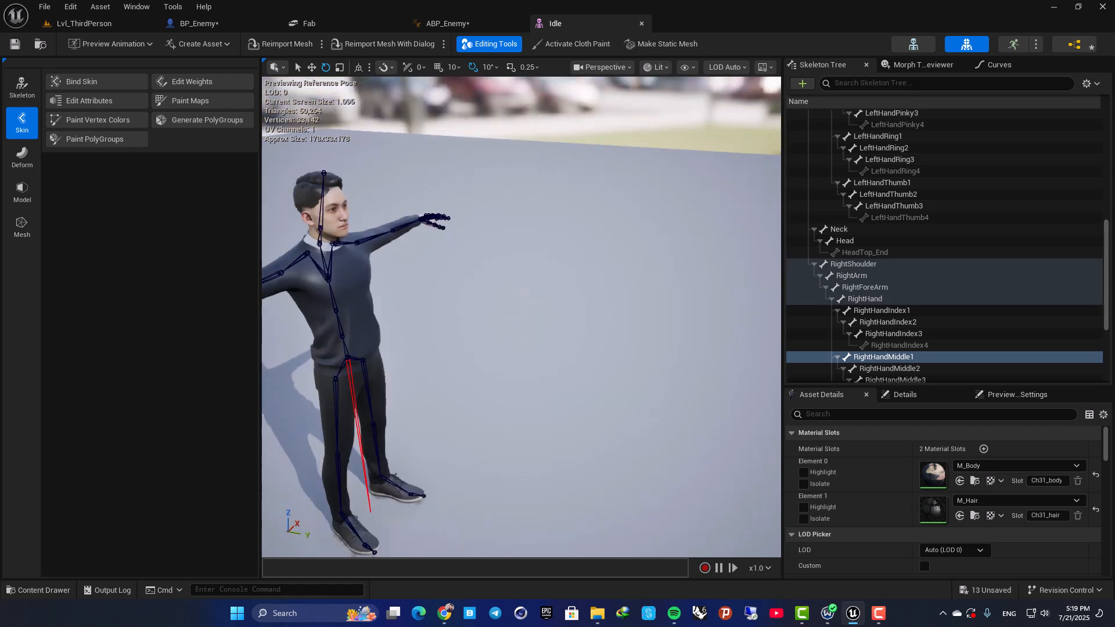
right_click_drag(511, 233, 510, 325)
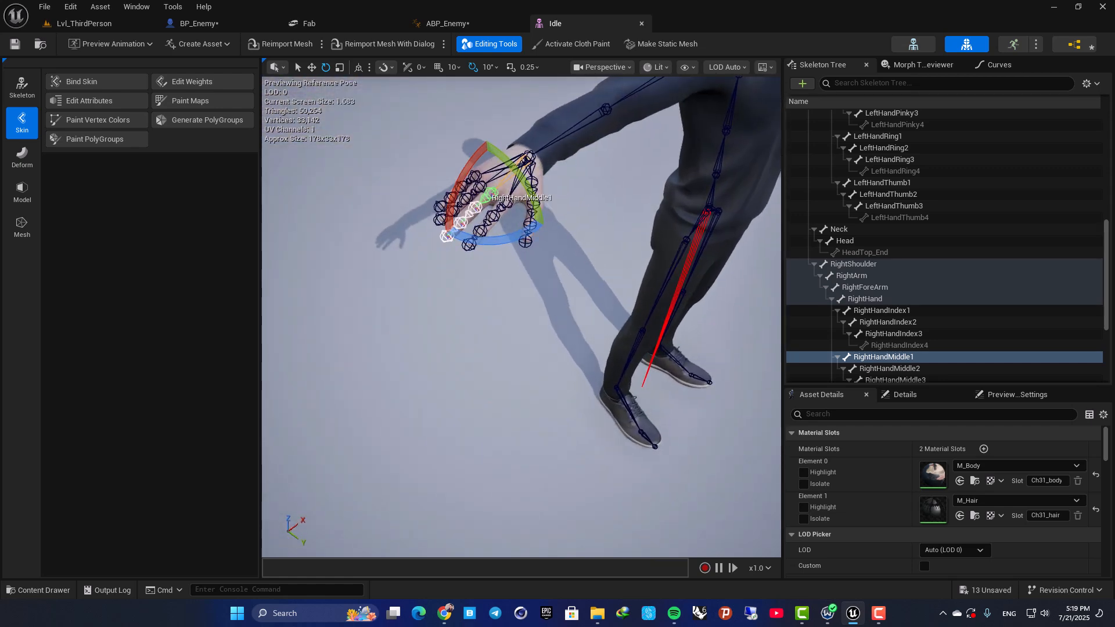
left_click(498, 201)
right_click_drag(498, 200, 498, 206)
mouse_move(523, 303)
right_mouse_down()
mouse_move(522, 264)
mouse_move(488, 263)
mouse_move(517, 262)
mouse_move(526, 291)
right_mouse_up()
left_click(531, 312)
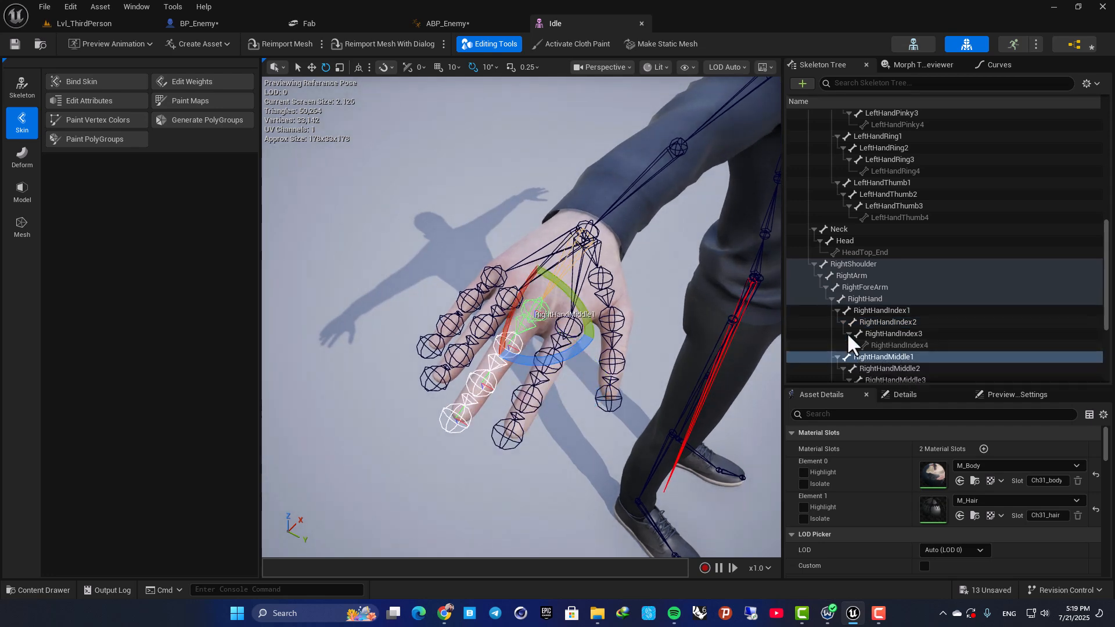
Attach the pistol component in BP_Enemy to the RightHandMiddle1 bone as its parent socket.
left_click(194, 24)
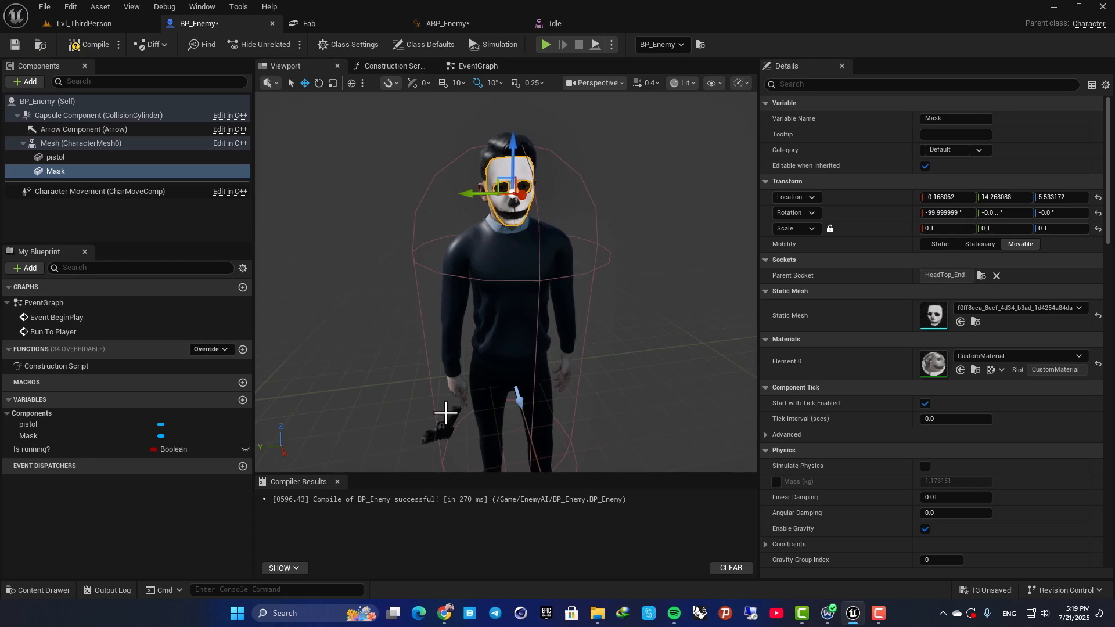
left_click(446, 413)
left_click(973, 276)
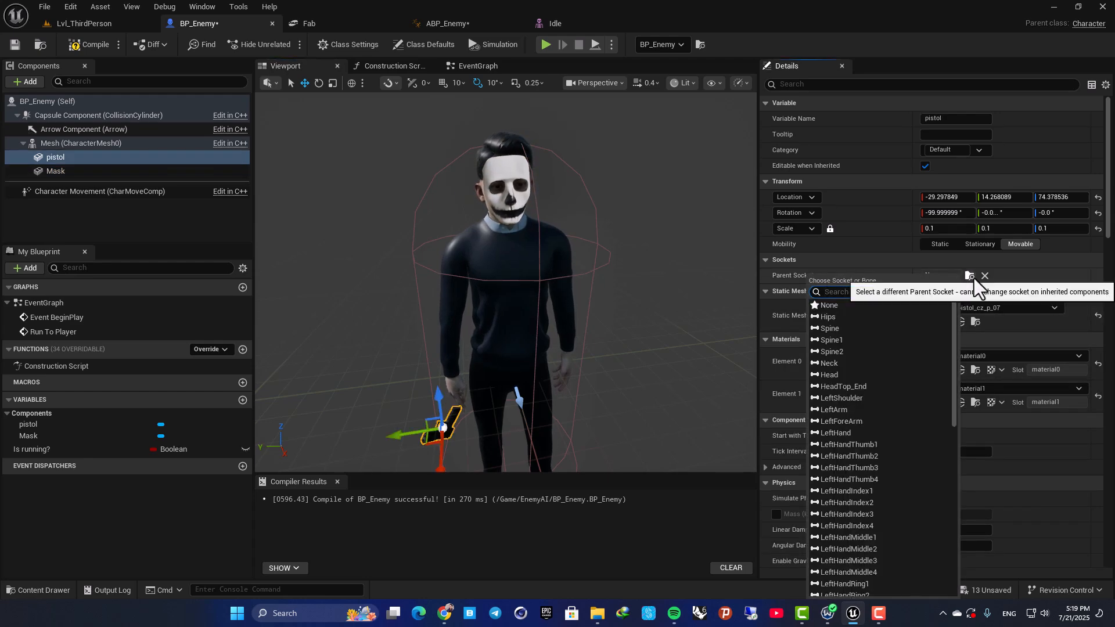
type("right")
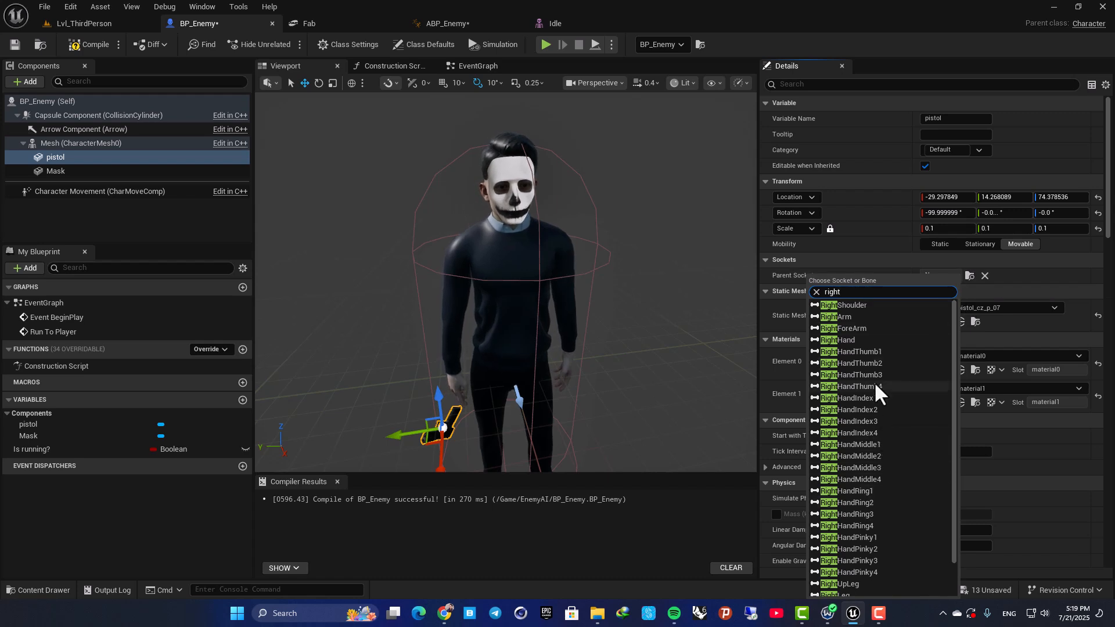
left_click(873, 443)
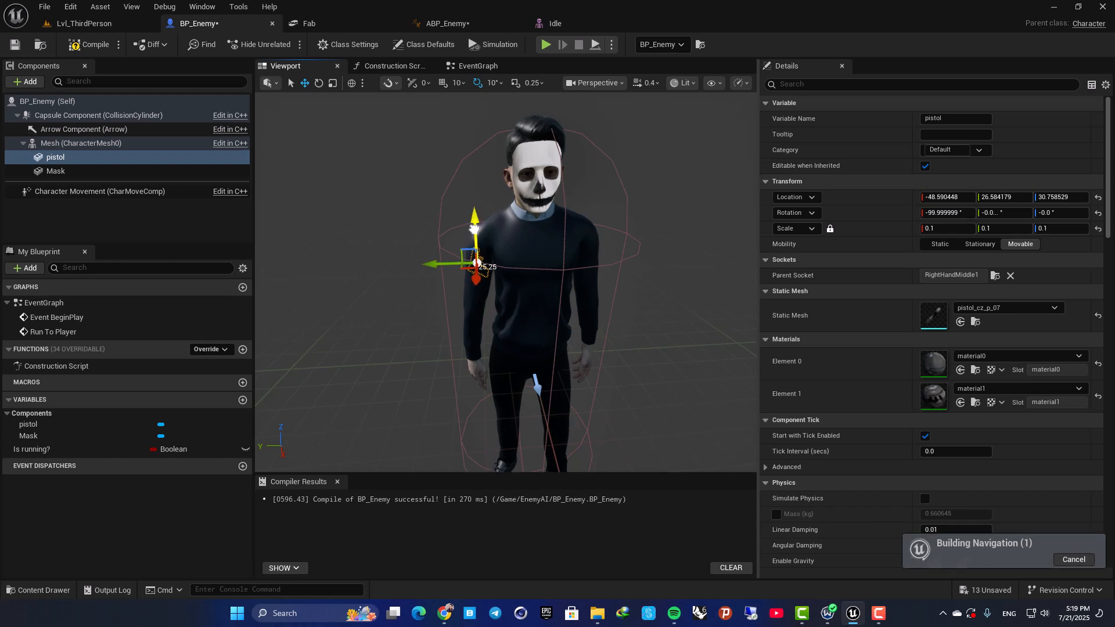
Move the pistol onto the right hand, to a location of about X 3.1, Y 1.1 and Z 1.5.
left_click_drag(475, 350, 475, 354)
right_click_drag(475, 354, 552, 385)
left_click_drag(463, 378, 557, 259)
Rotate the pistol in the hand to point downward, at a rotation of about X -37°, Y -42° and Z -222°.
key("e")
left_click_drag(584, 309, 633, 395)
left_click_drag(560, 380, 511, 328)
right_click_drag(511, 329, 369, 290)
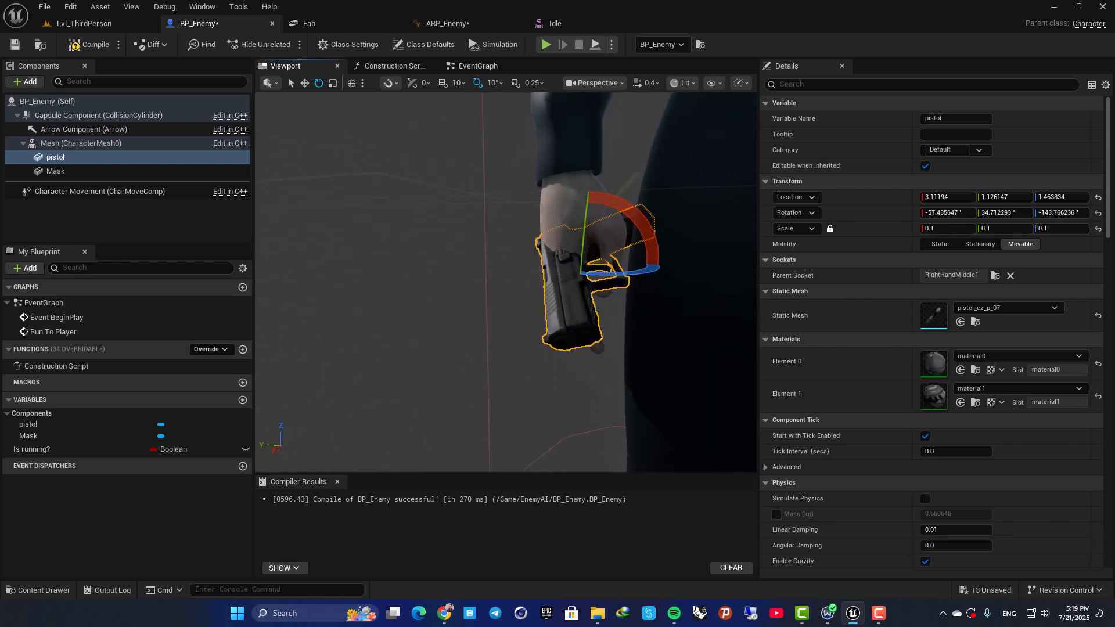
left_click_drag(586, 234, 576, 336)
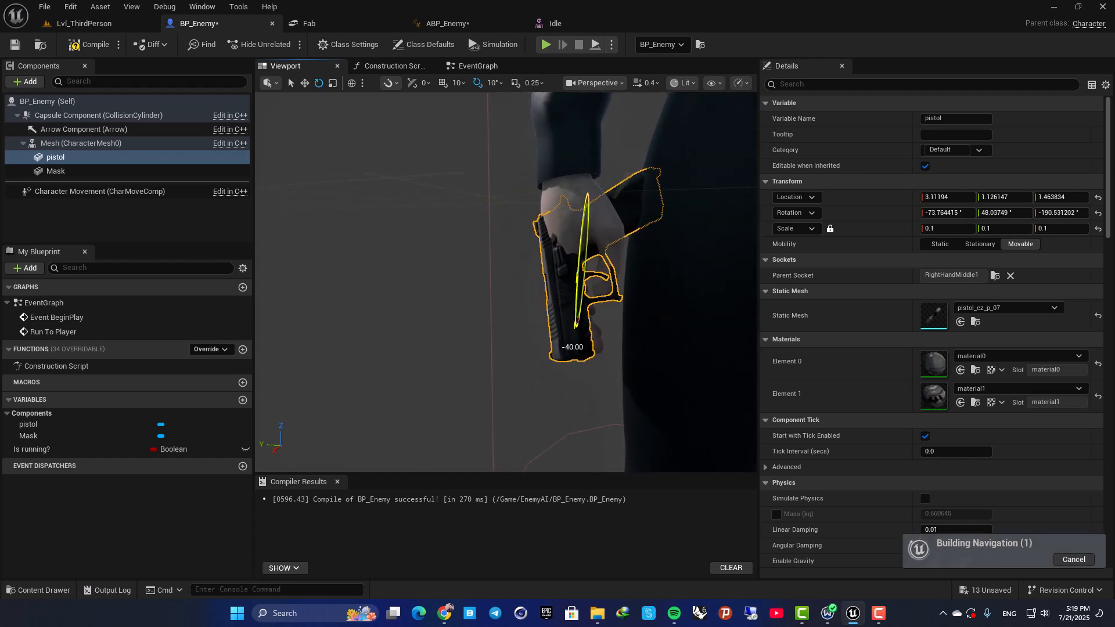
left_click_drag(596, 275, 616, 308)
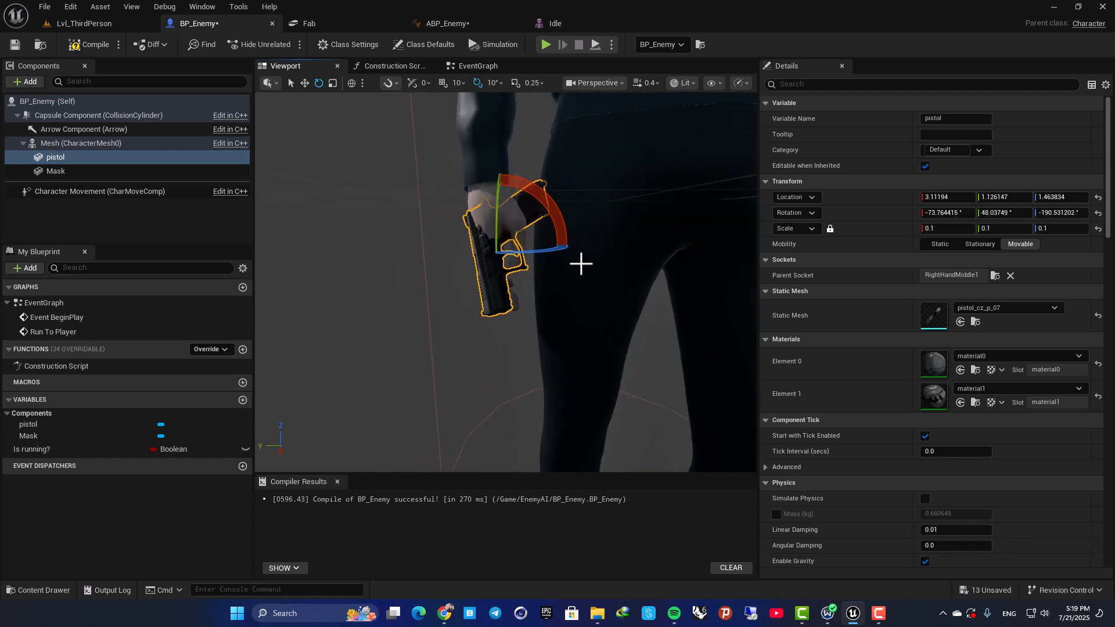
left_click_drag(540, 253, 568, 250)
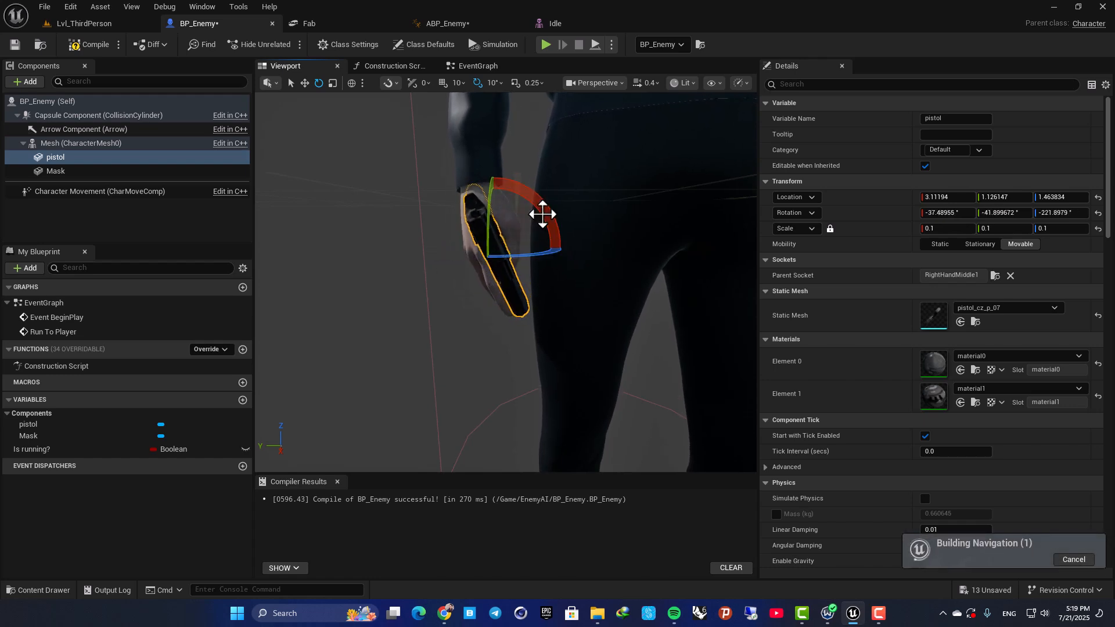
Straighten the pistol to a rotation of about -13°, -33°, -245° and move it to about X 3.9, Y -3.3, Z -0.2.
left_click_drag(501, 273, 508, 298)
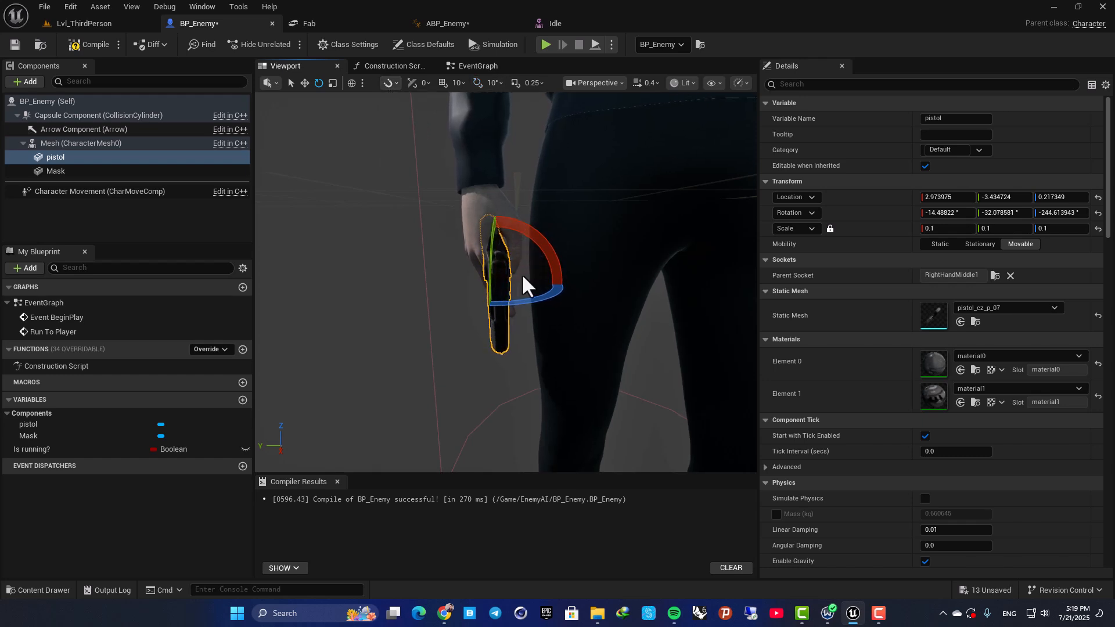
left_click_drag(487, 303, 485, 303)
right_click_drag(504, 264, 587, 273)
key("w")
left_click_drag(504, 264, 500, 256)
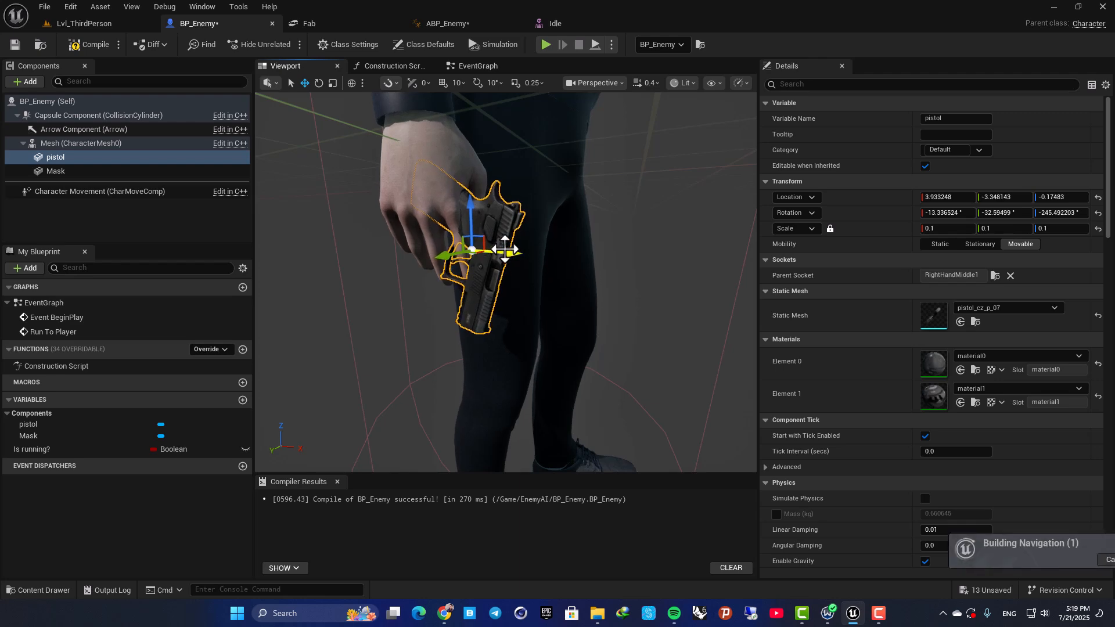
Fit the pistol into the palm with a rotation of about -4.6°, -28.9°, -233.1° and a location of about X 4.7, Y -2.3, Z -0.2.
key("e")
mouse_move(474, 219)
right_mouse_down()
mouse_move(472, 205)
mouse_move(474, 220)
right_mouse_up()
key("w")
key("s")
left_click_drag(478, 209, 482, 202)
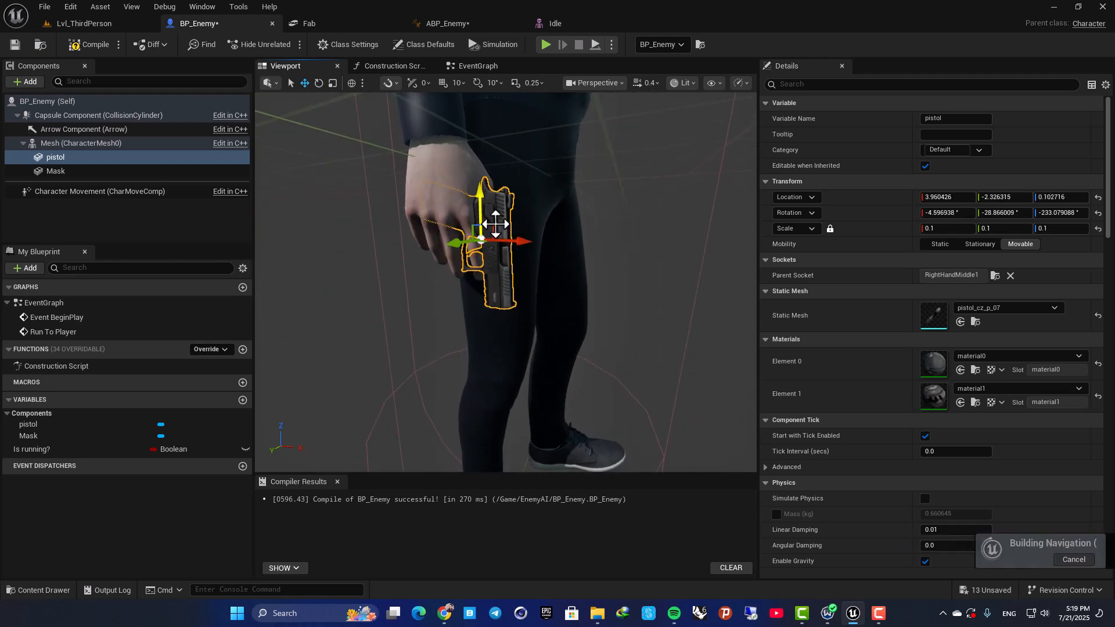
left_click_drag(514, 240, 510, 241)
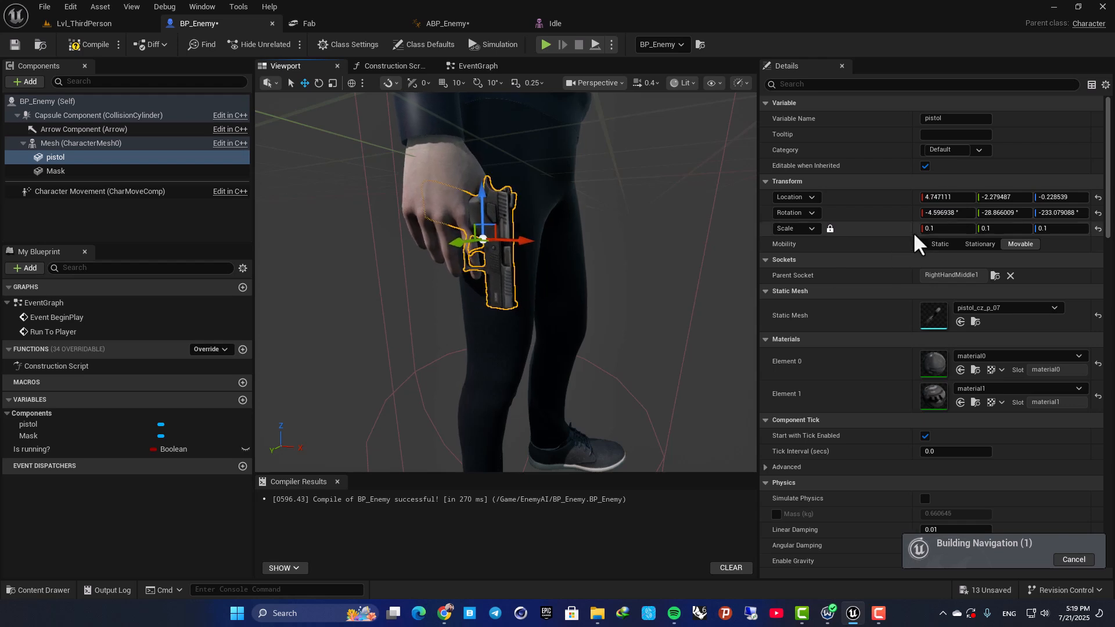
Scale the pistol uniformly to 0.11 and shift it to a location of about X 5.1, Y -2.5, Z 0.5.
left_click(941, 230)
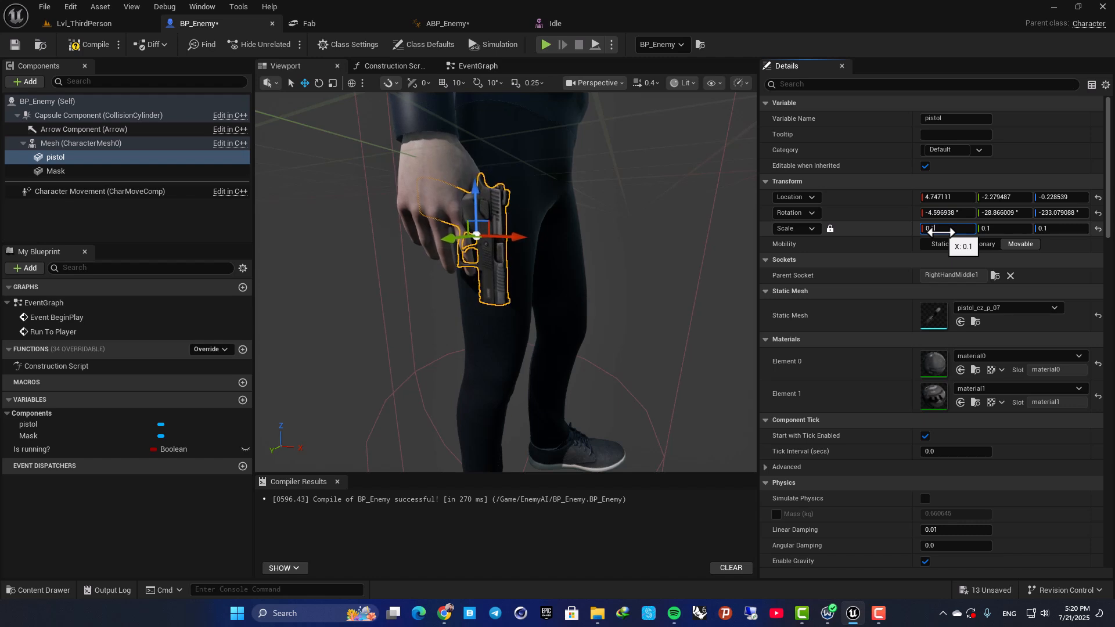
right_click_drag(505, 266, 479, 268)
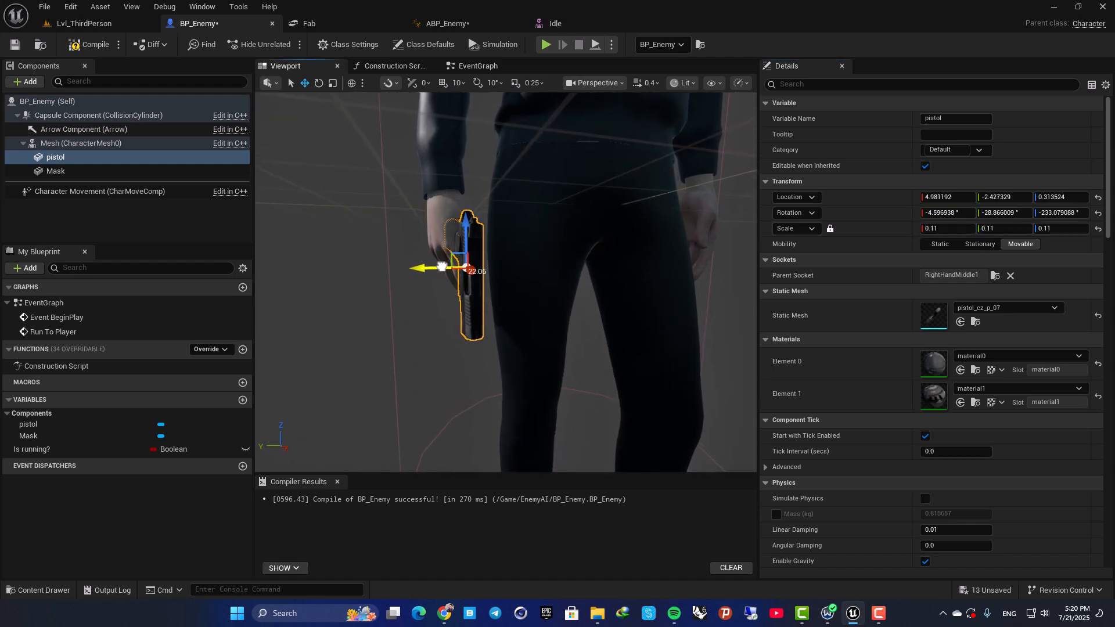
left_click_drag(441, 267, 441, 266)
right_click_drag(440, 265, 390, 268)
Tilt the pistol to a rotation of about -11.7°, -37.0°, -225.3° and move it to about X 5.3, Y -2.7, Z 1.4.
key("e")
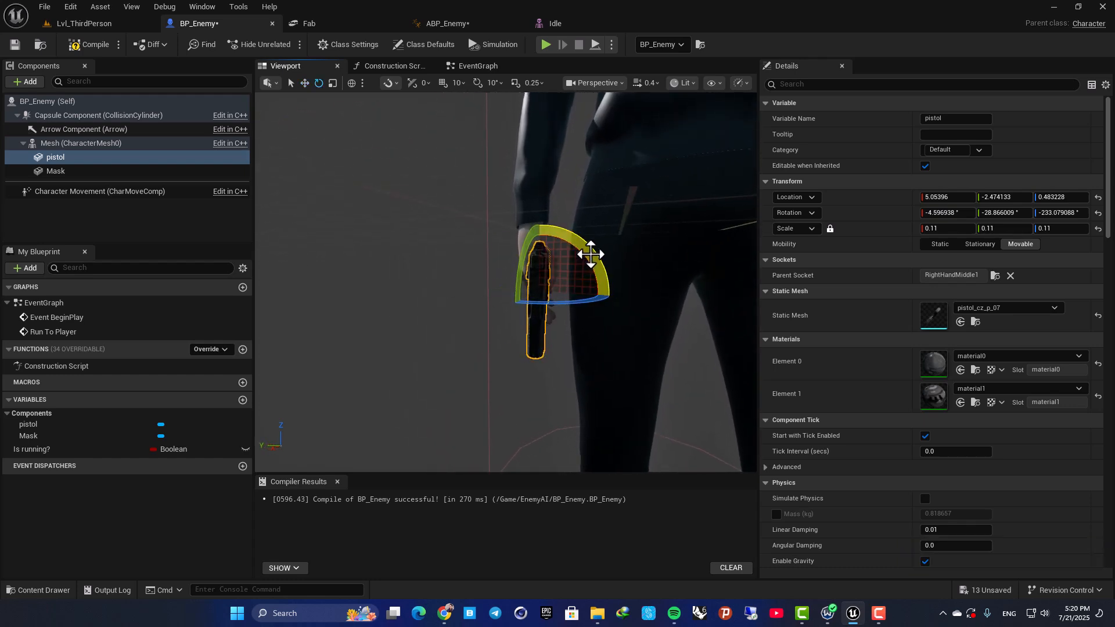
left_click_drag(578, 271, 573, 268)
key("w")
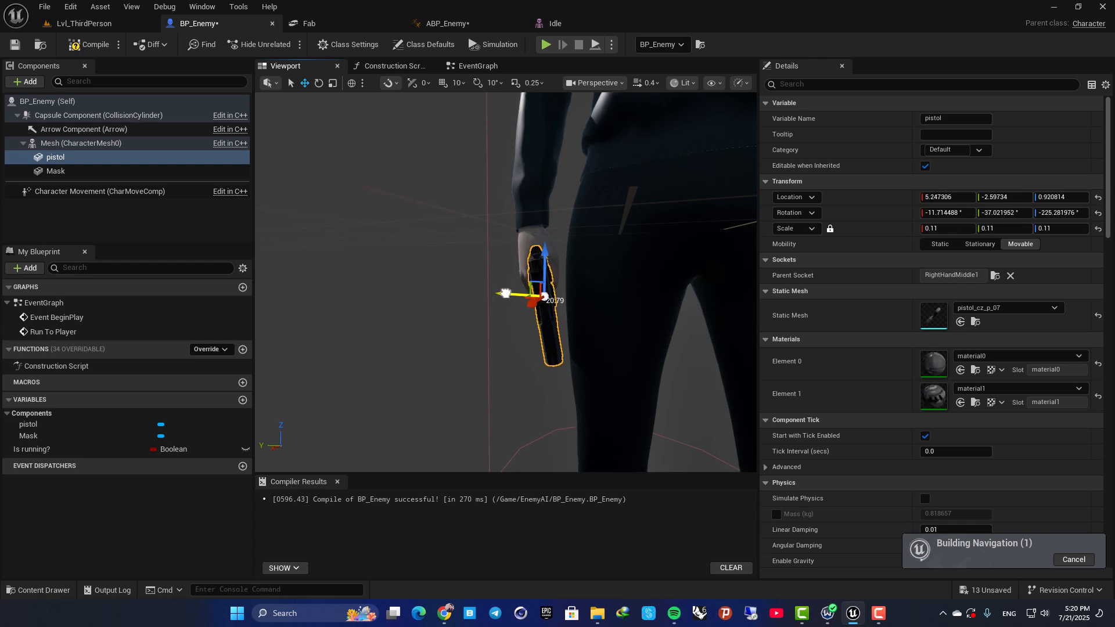
left_click_drag(506, 294, 506, 294)
right_click_drag(506, 294, 582, 234)
left_click_drag(601, 269, 599, 269)
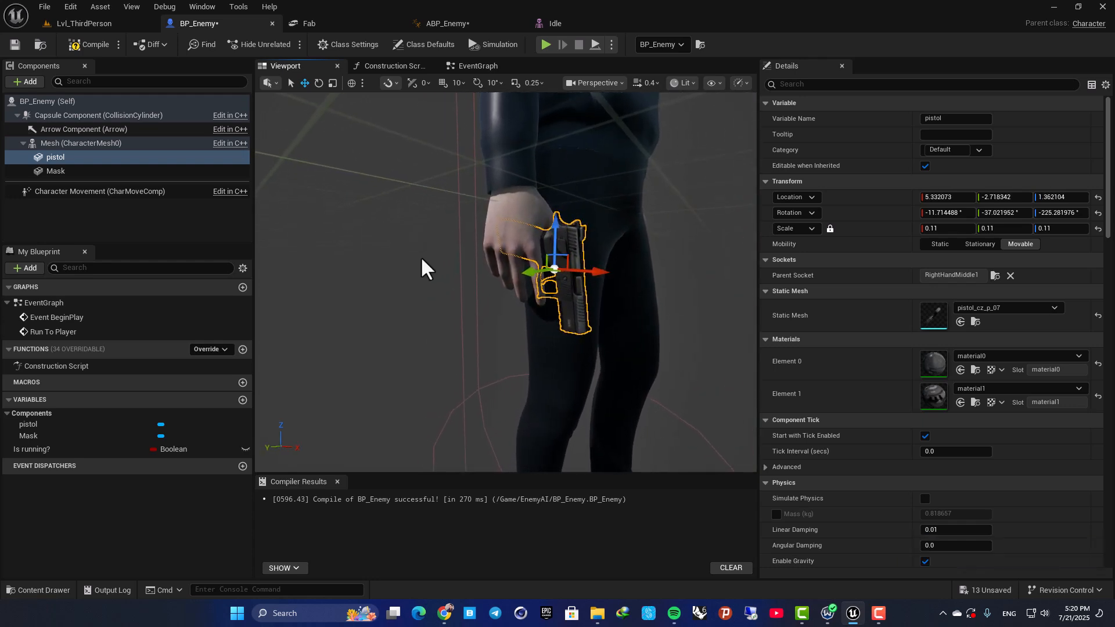
right_click_drag(382, 264, 374, 272)
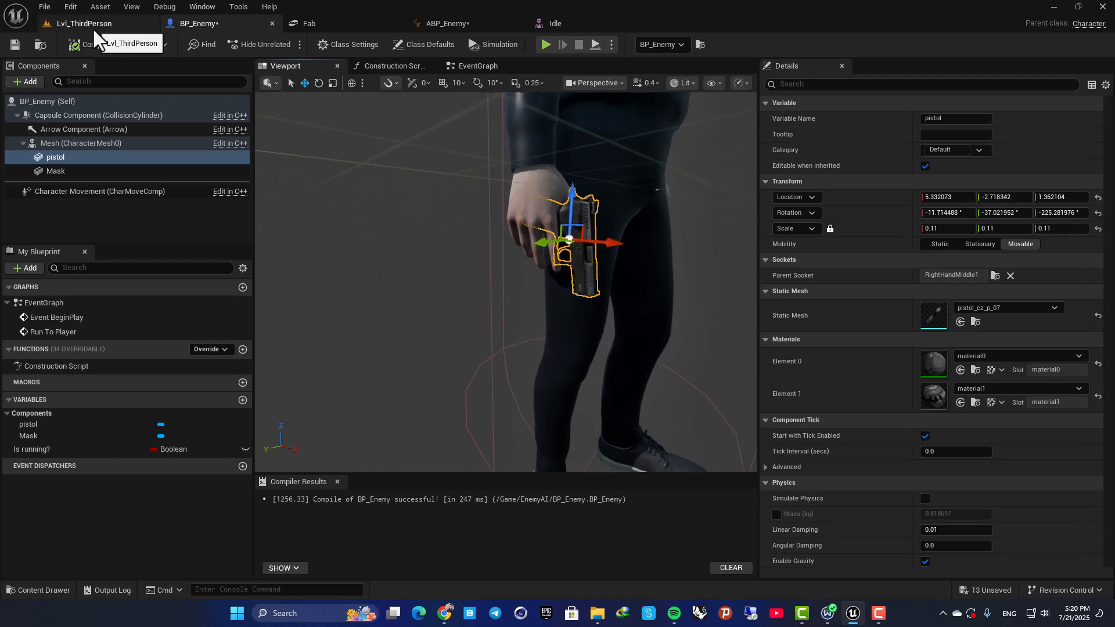
Playtest Lvl_ThirdPerson, running the player toward the enemy to check the pistol in its hand.
left_click(92, 27)
left_click(288, 44)
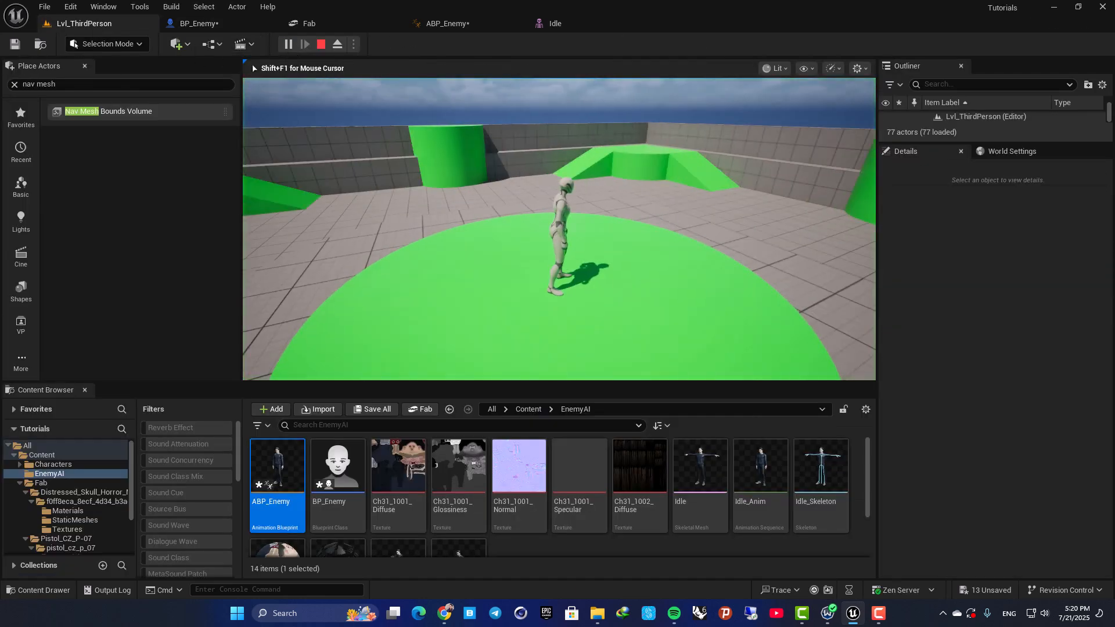
key("w")
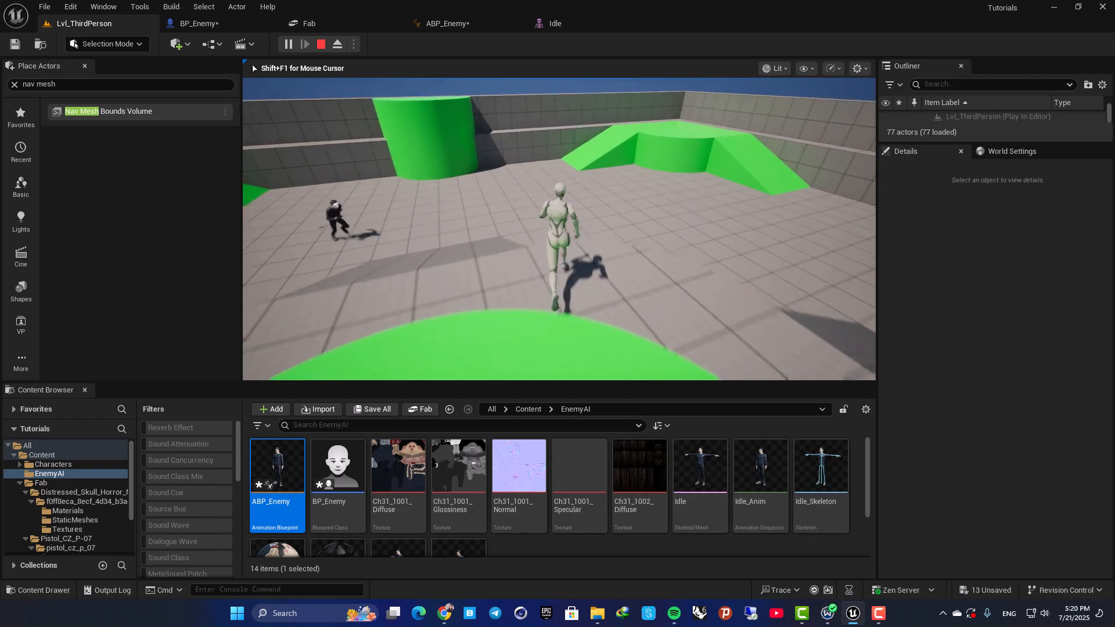
key("a")
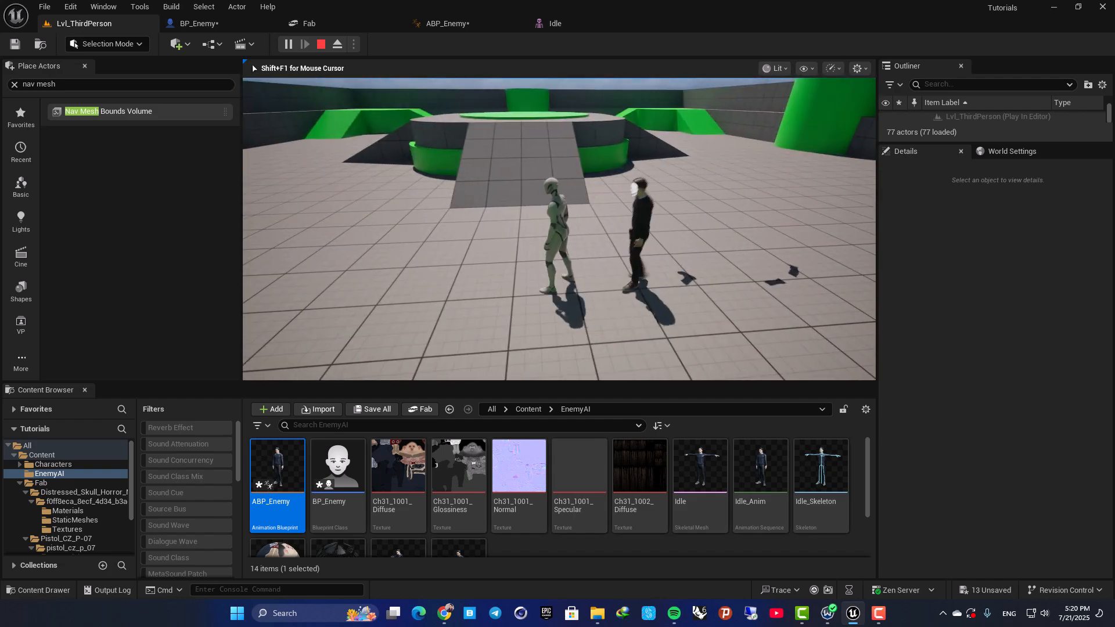
key("w")
key("s")
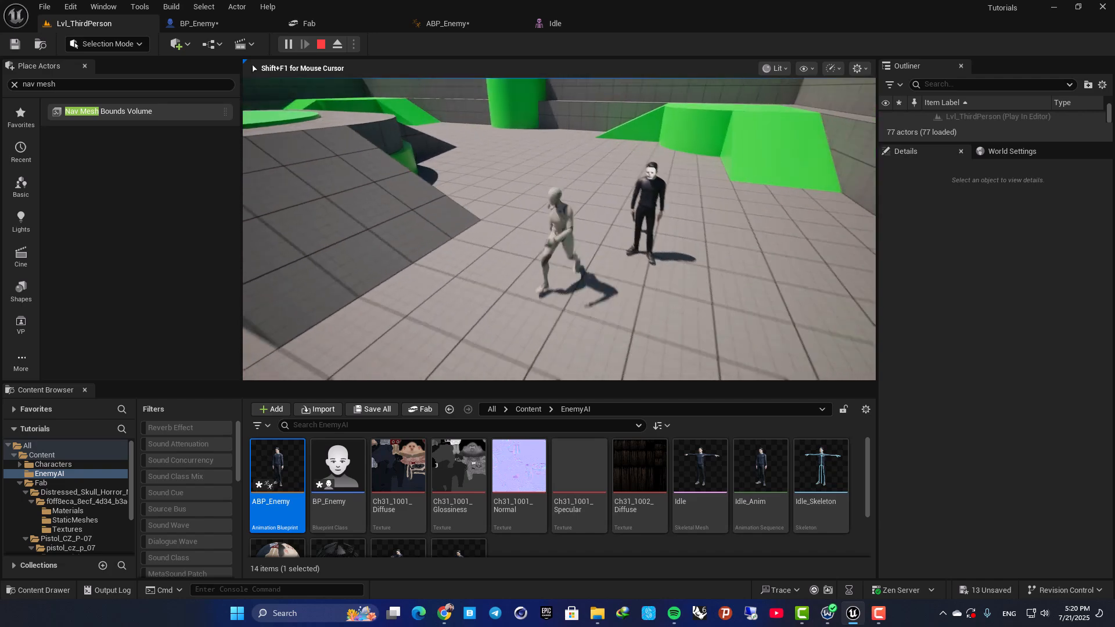
key("Escape")
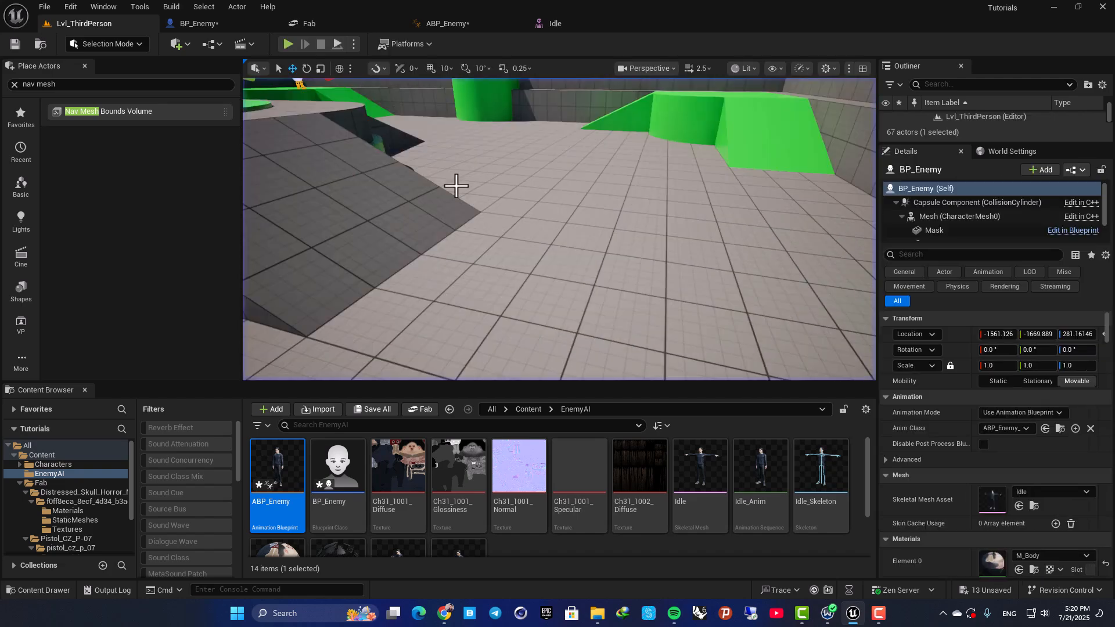
Run the level again, switch the viewport to full screen, and circle the enemy up close to inspect its pistol.
left_click(288, 43)
key("w")
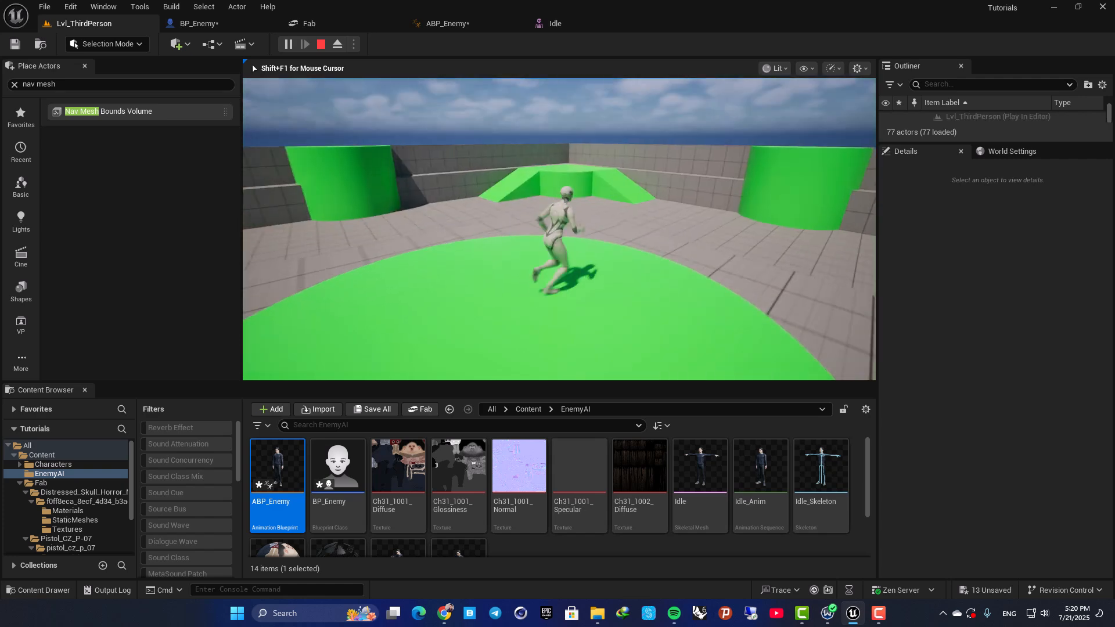
key("d")
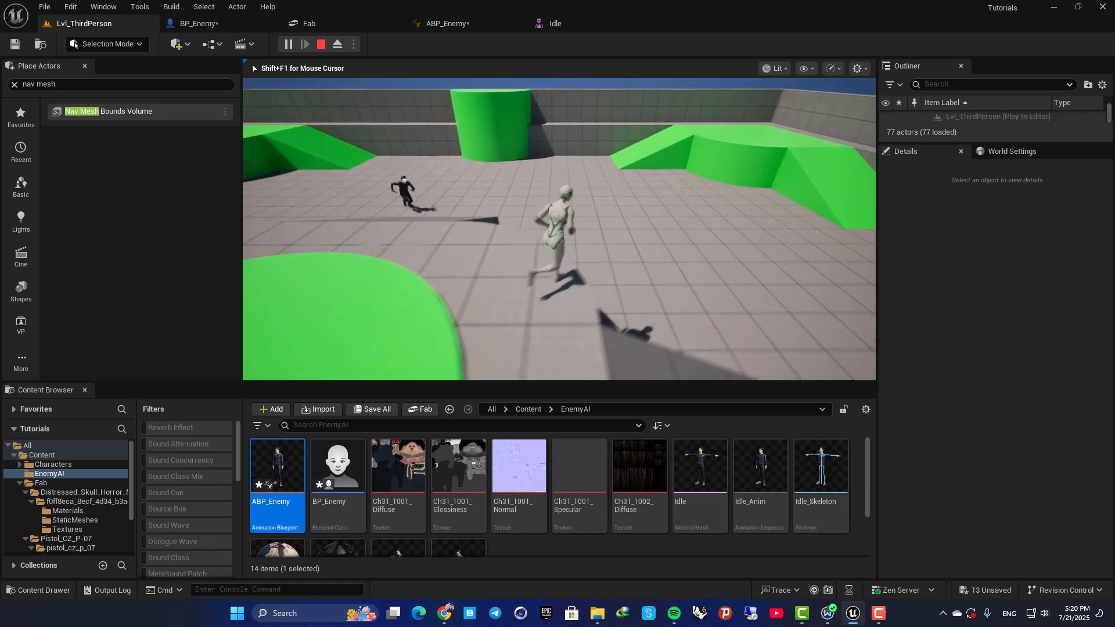
key("space")
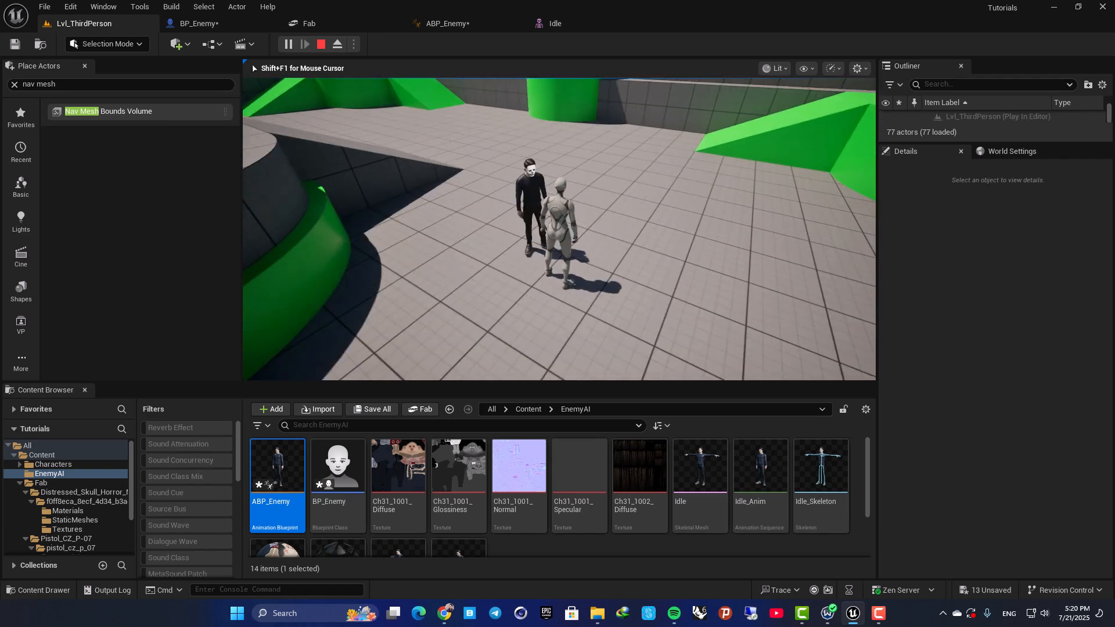
key("F11")
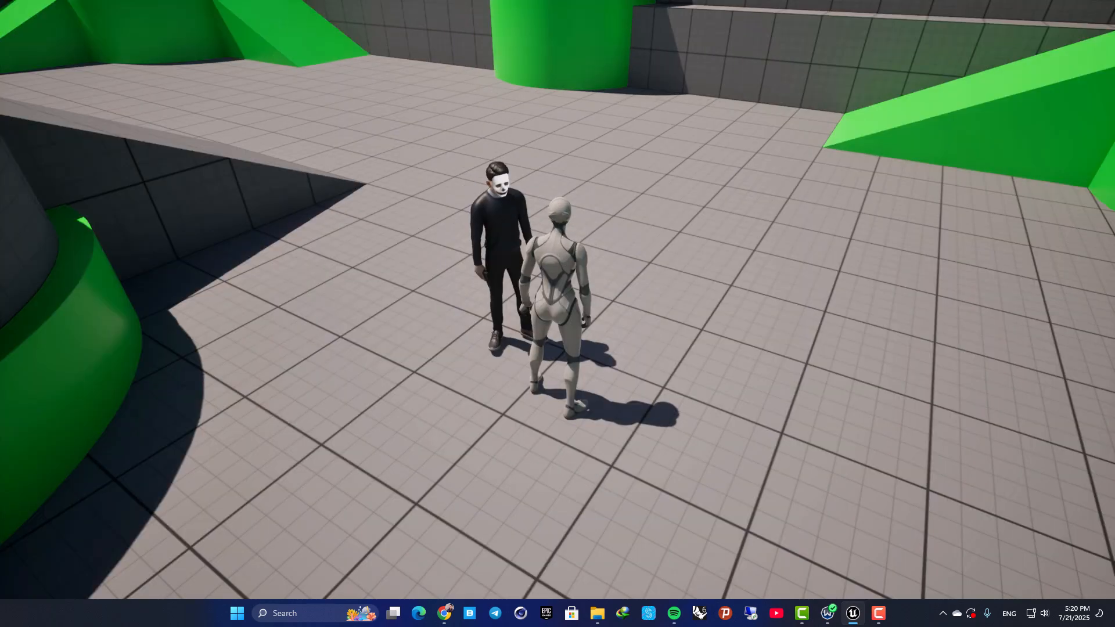
key("w")
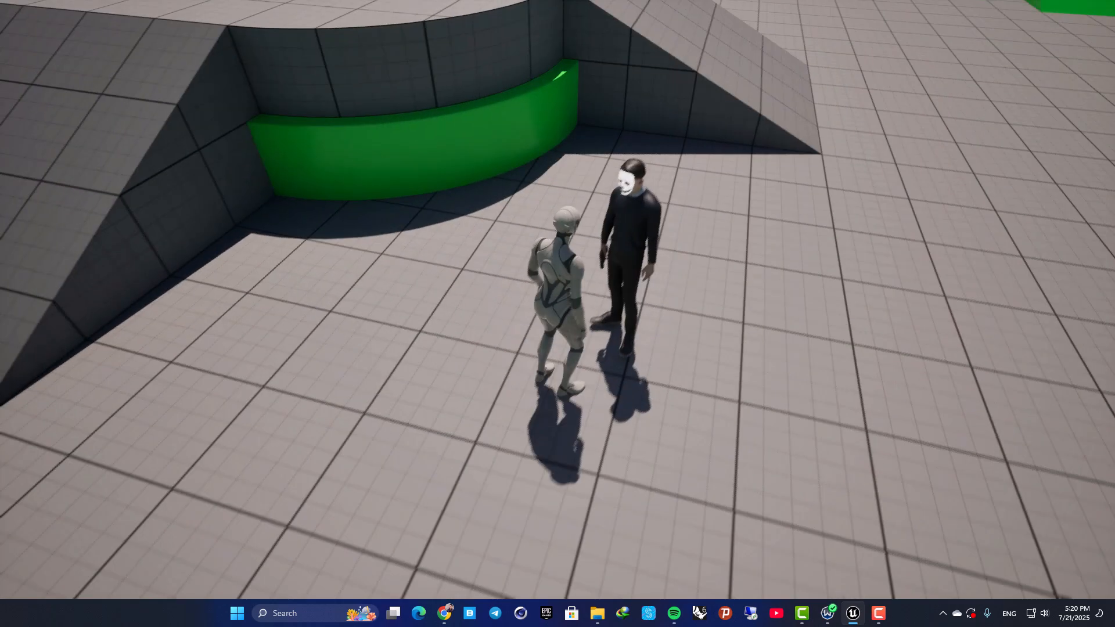
key("a")
key("Escape")
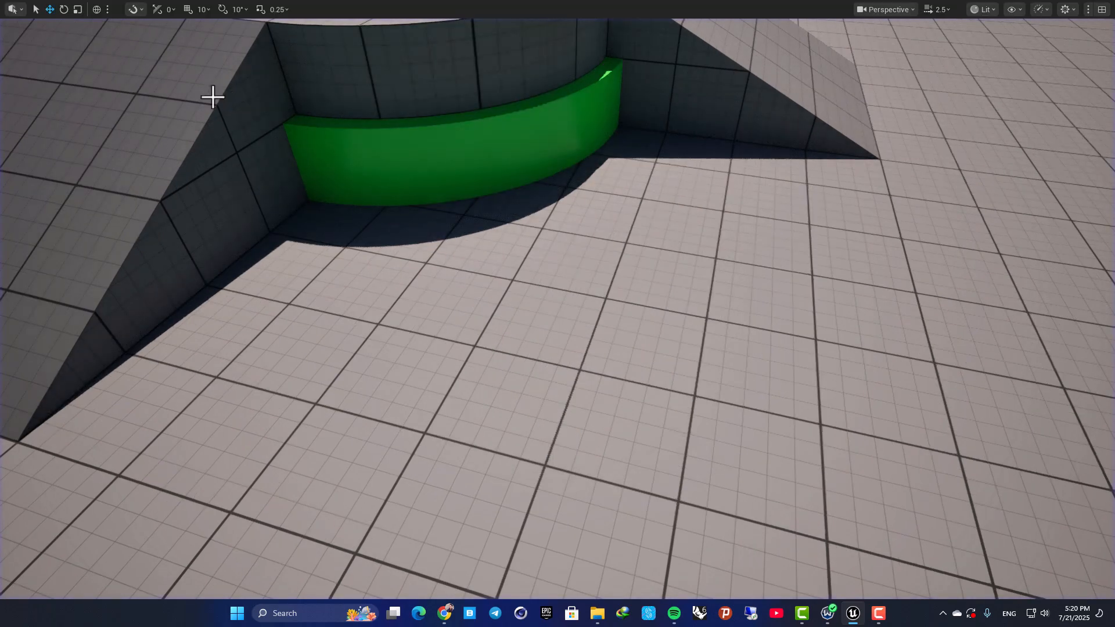
Playtest in full screen while the enemy chases the player, checking the pistol during its run, and restore the normal editor layout.
key("alt+p")
key("w")
key("s")
key("a")
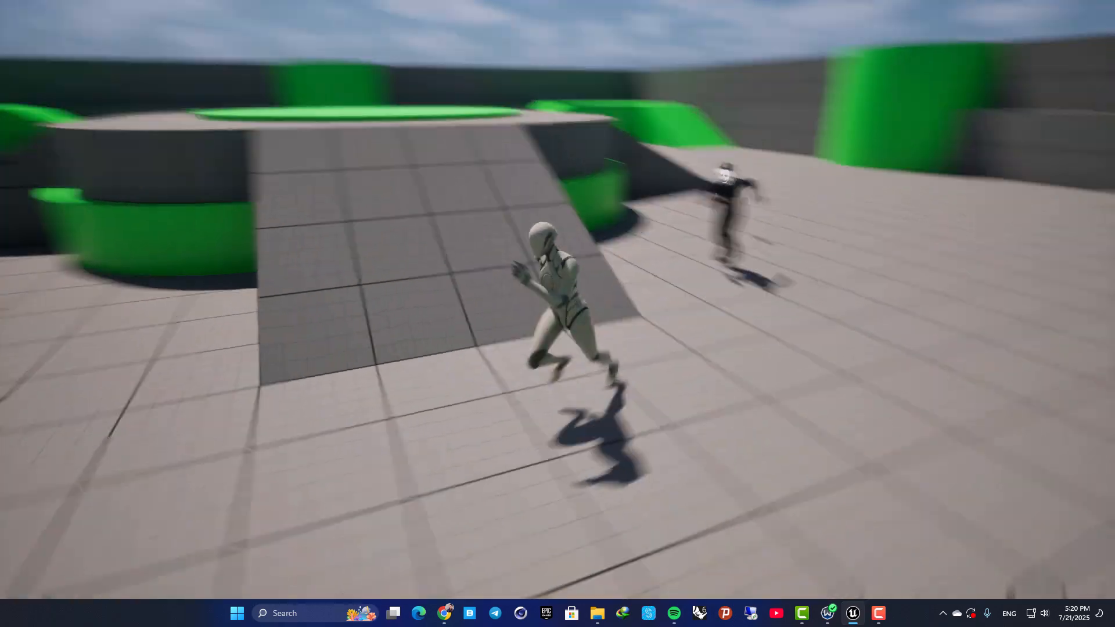
key("a")
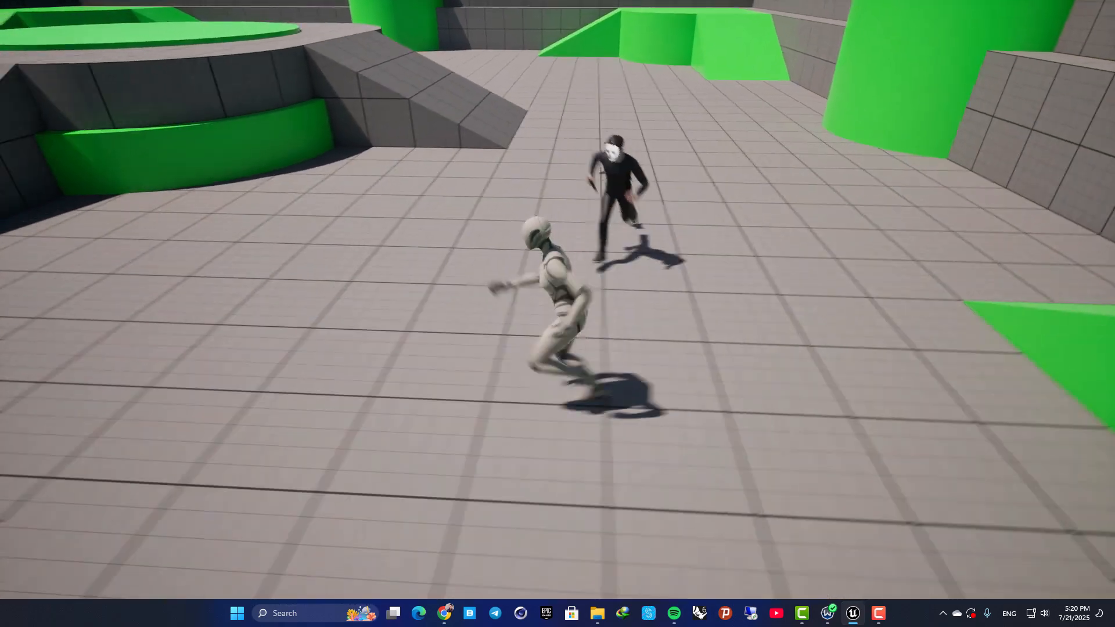
key("s")
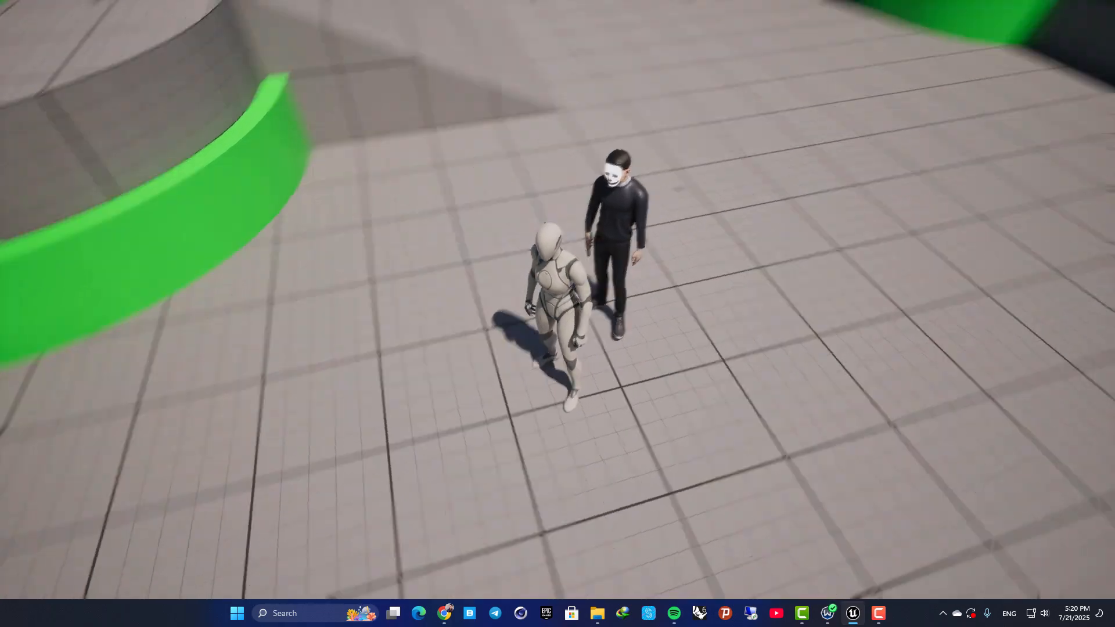
key("Escape")
key("F11")
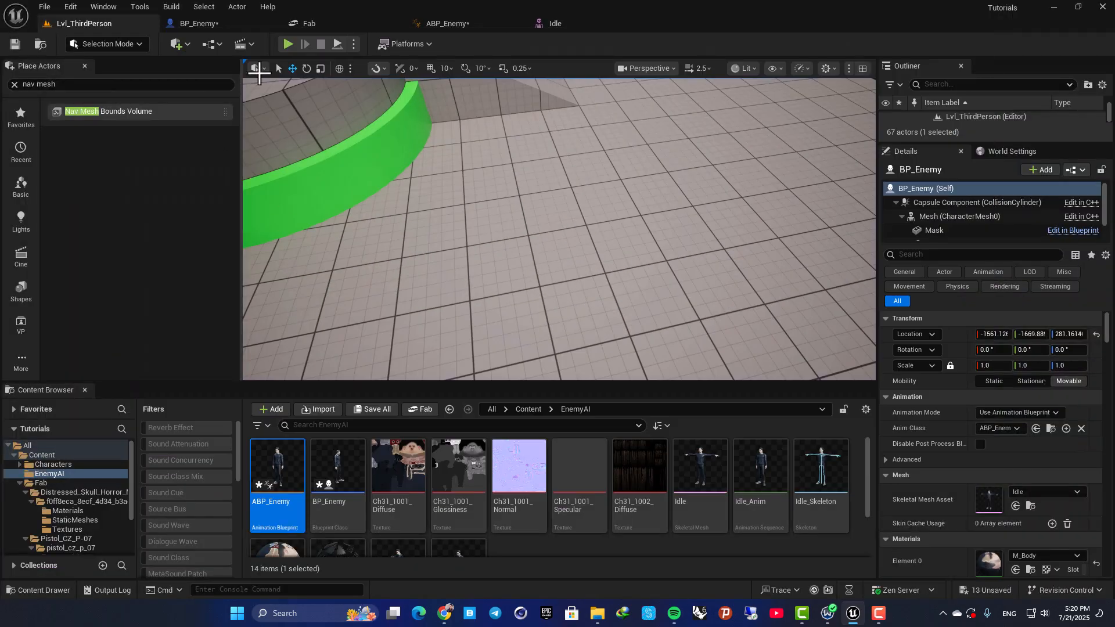
Identify the hand bone in the Idle skeletal mesh and set the pistol's parent socket to RightHand in BP_Enemy.
left_click(220, 22)
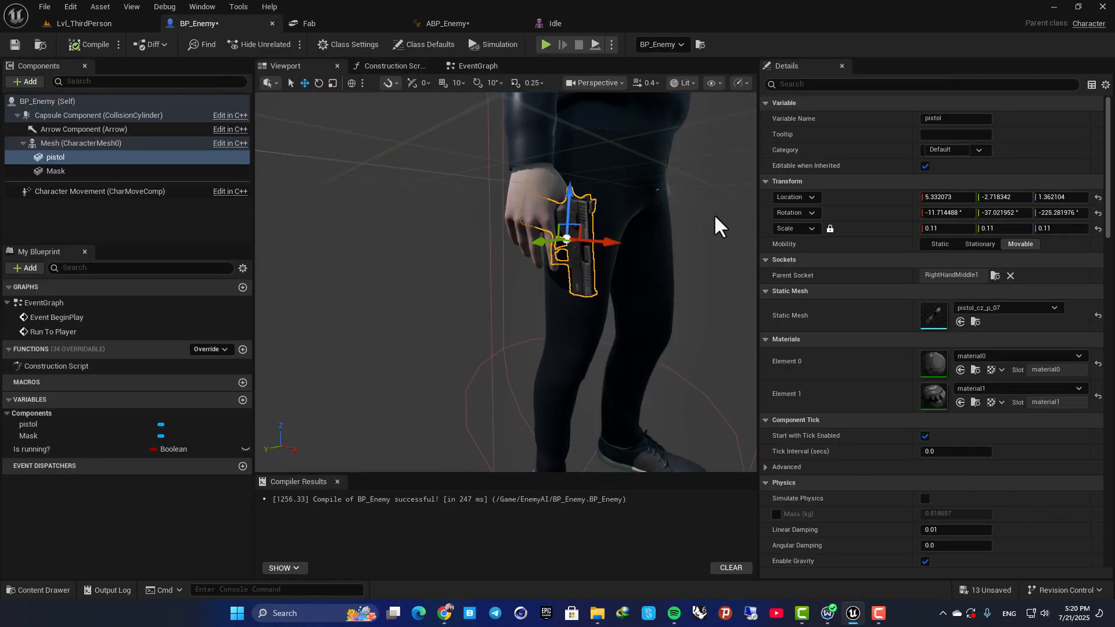
left_click(552, 23)
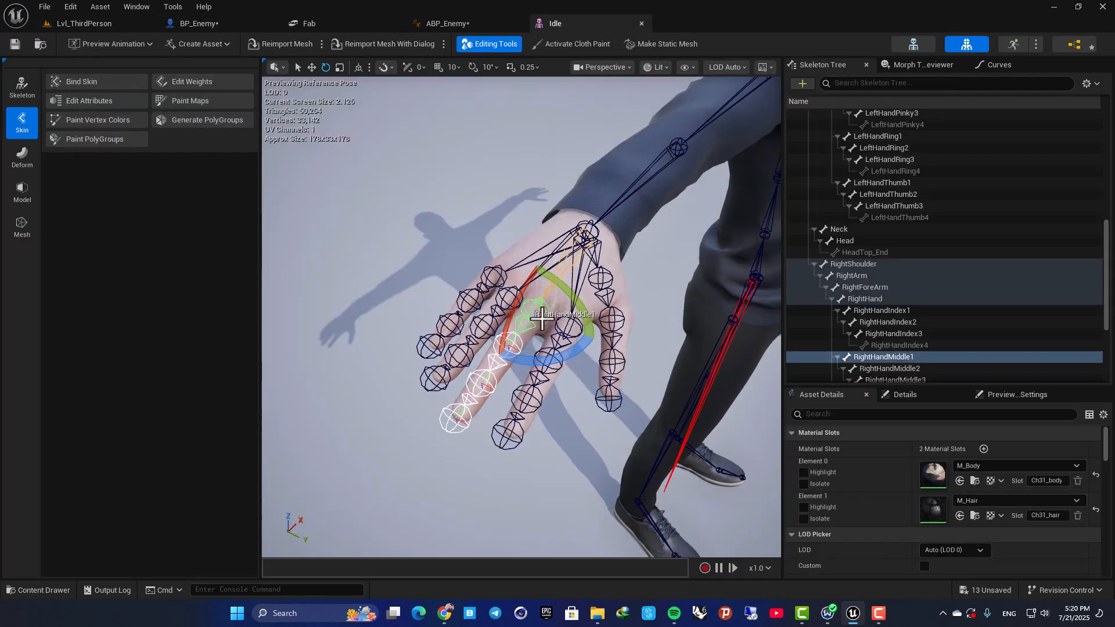
left_click(588, 231)
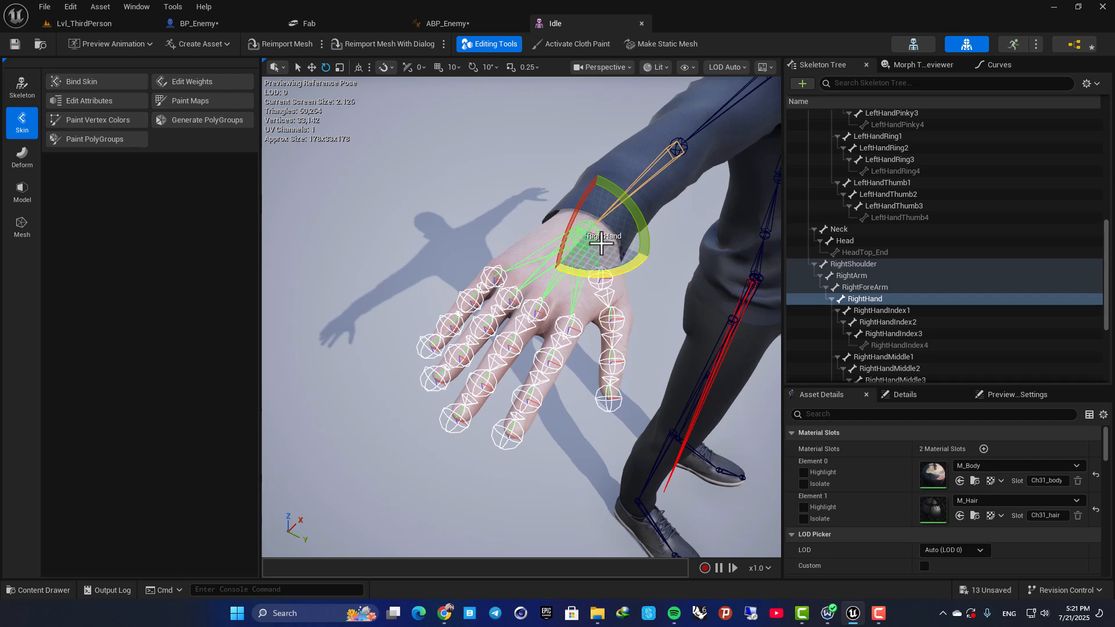
left_click(213, 24)
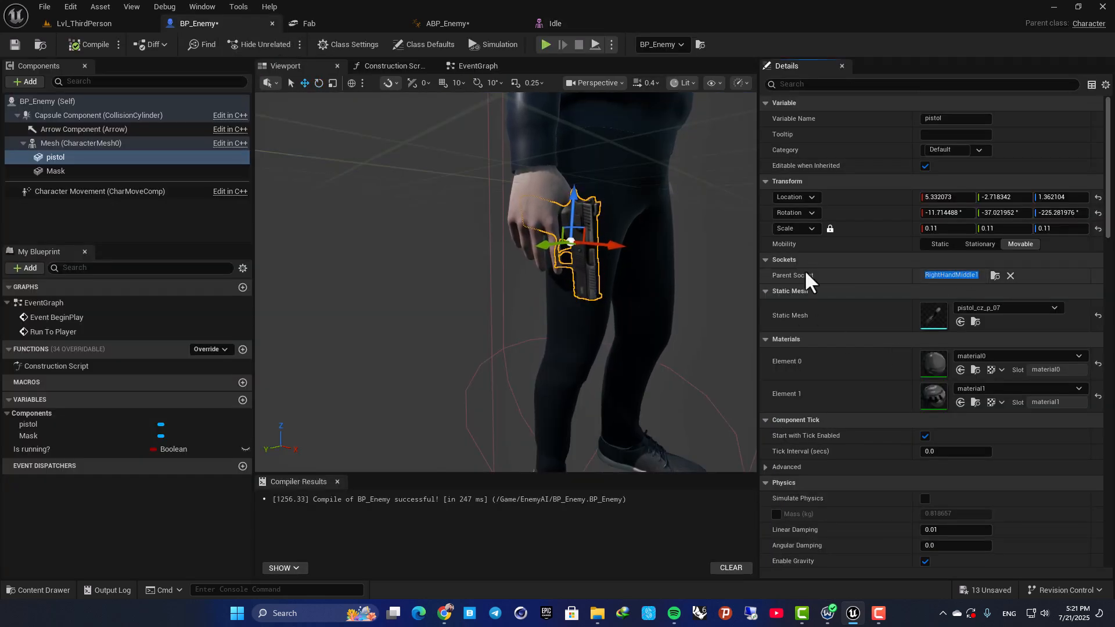
left_click(996, 276)
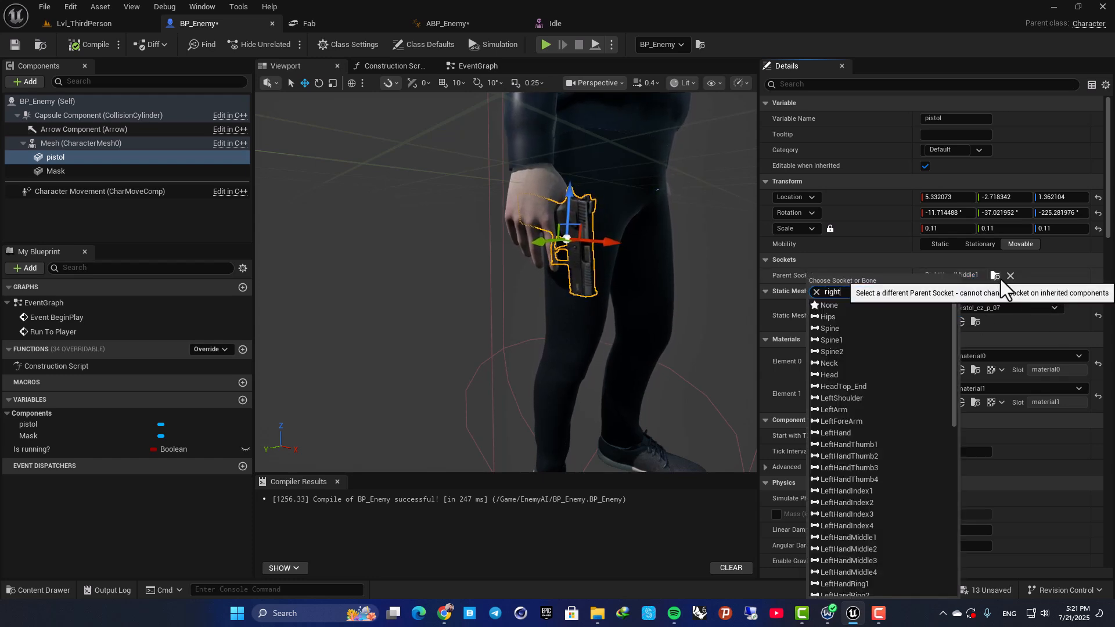
type("right")
left_click(860, 339)
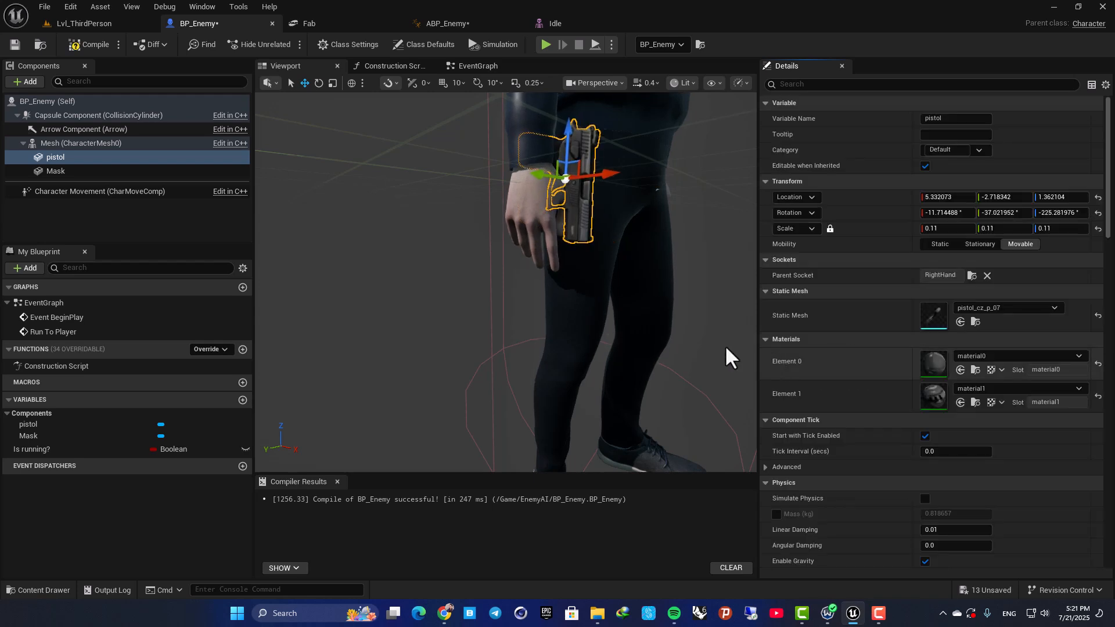
Refit the pistol into the right palm at about X 6.0, Y -13.0, Z 1.7, with a rotation of about -22.2°, -44.2°, -214.0°.
left_click_drag(569, 165, 465, 222)
right_click_drag(523, 266, 497, 254)
key("e")
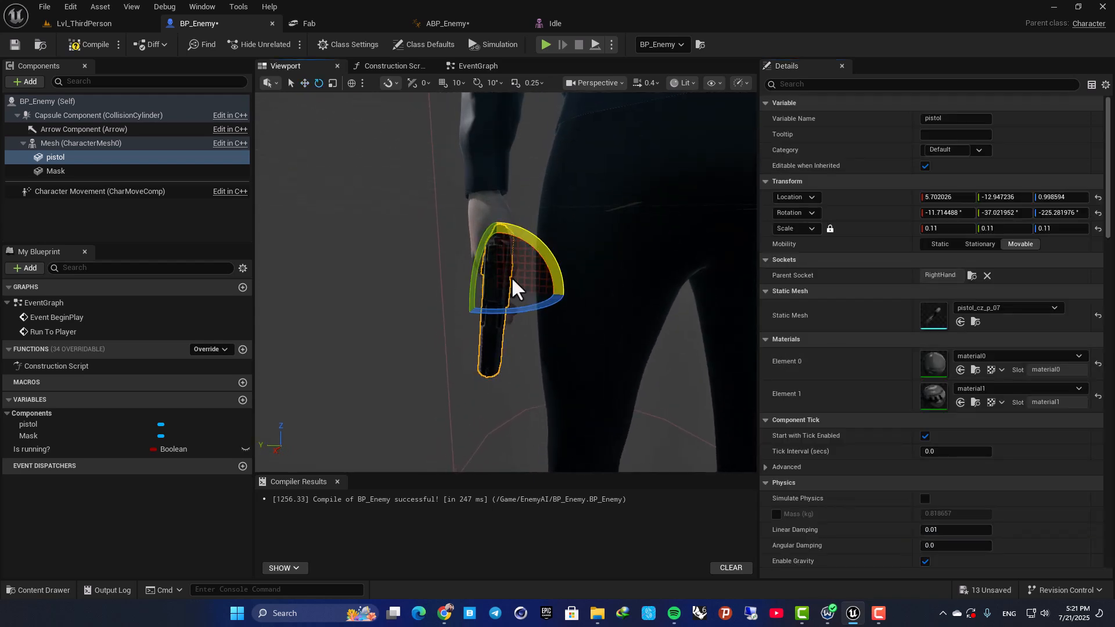
left_click_drag(568, 271, 557, 245)
key("w")
left_click_drag(470, 291, 478, 291)
left_click_drag(413, 251, 465, 254, "alt")
scroll(414, 250, "up", 5)
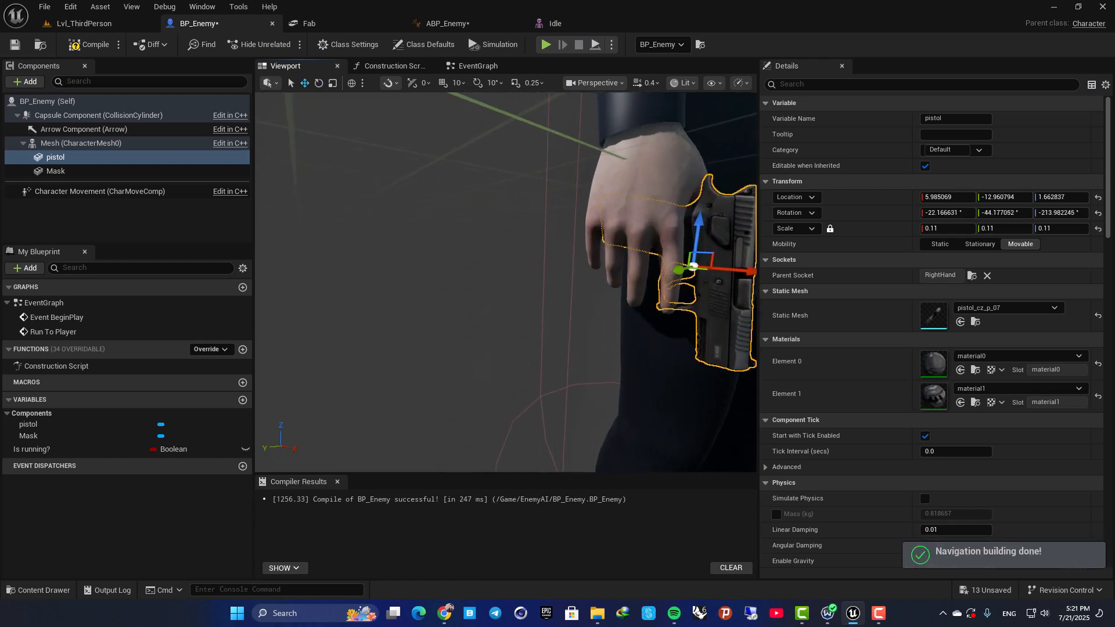
Playtest Lvl_ThirdPerson with the pistol on the RightHand socket, letting the enemy chase and reach the player.
left_click(97, 25)
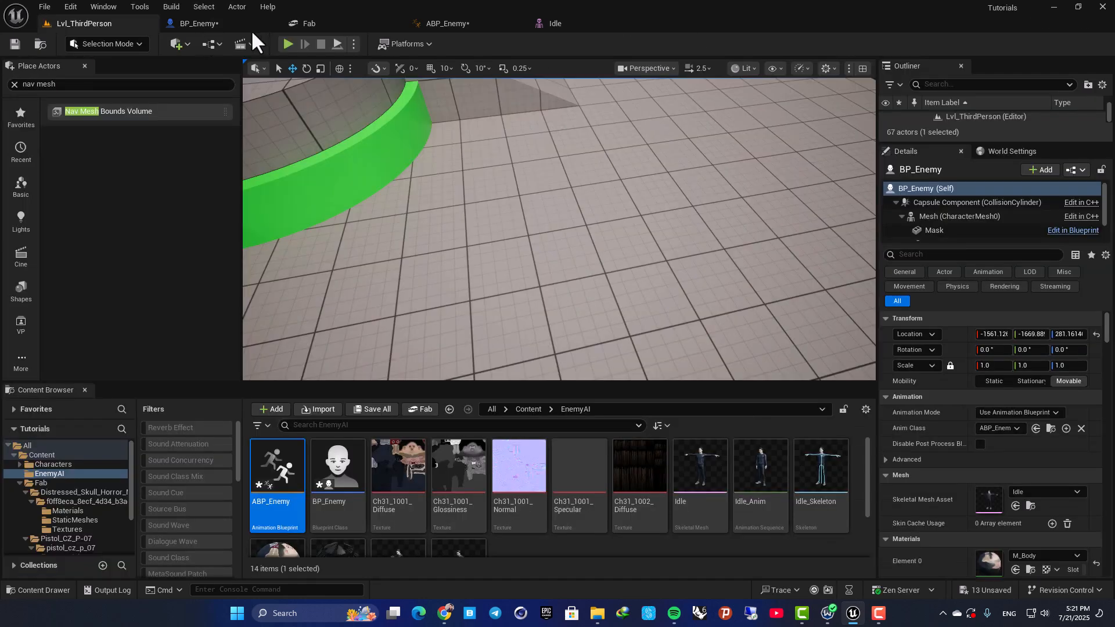
left_click(287, 42)
key("d")
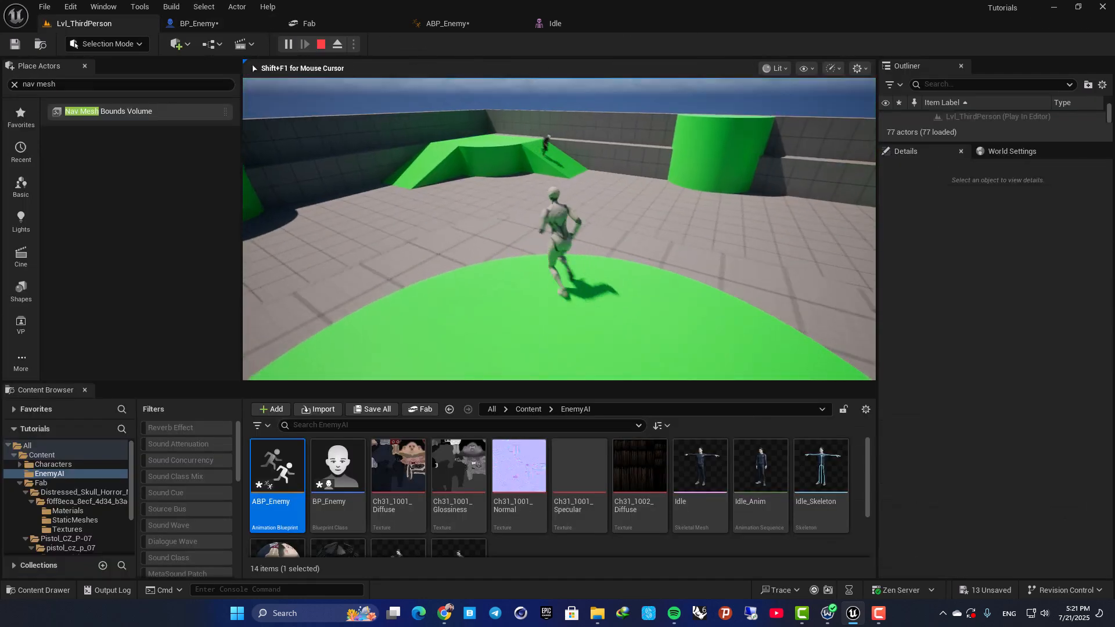
key("s")
key("a")
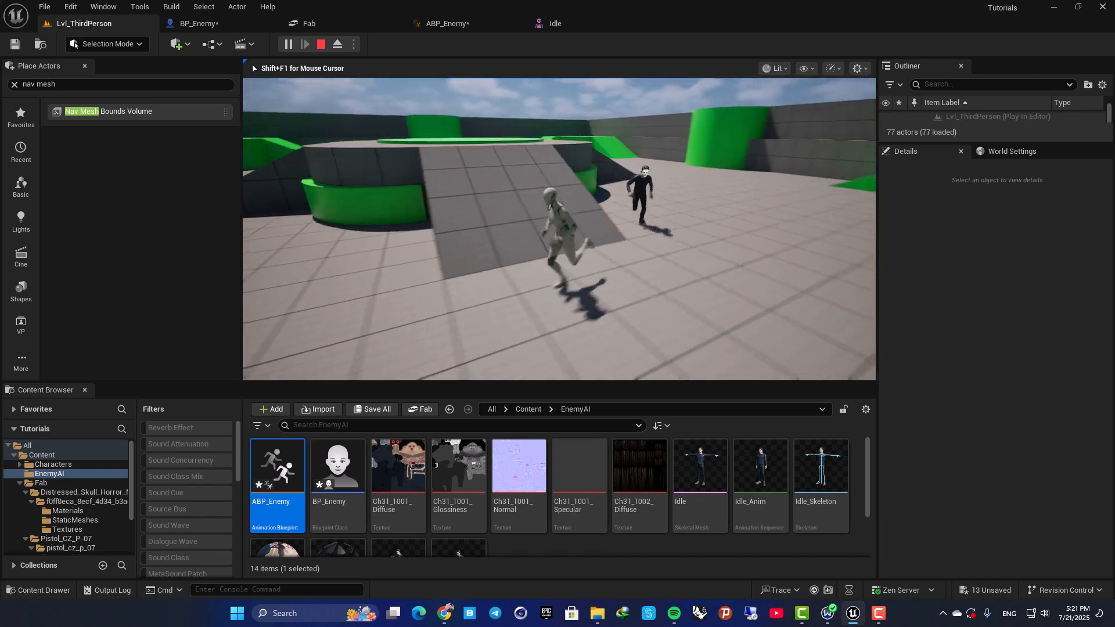
key("s")
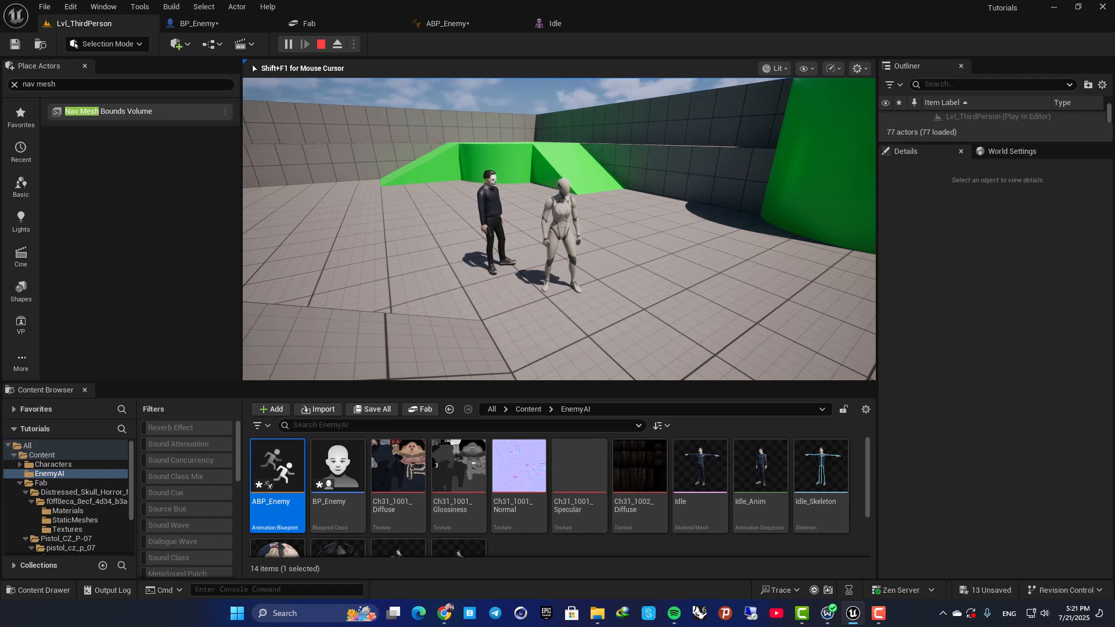
key("Escape")
Return to the BP_Enemy blueprint and examine the pistol's fit in the hand from farther away.
left_click(200, 24)
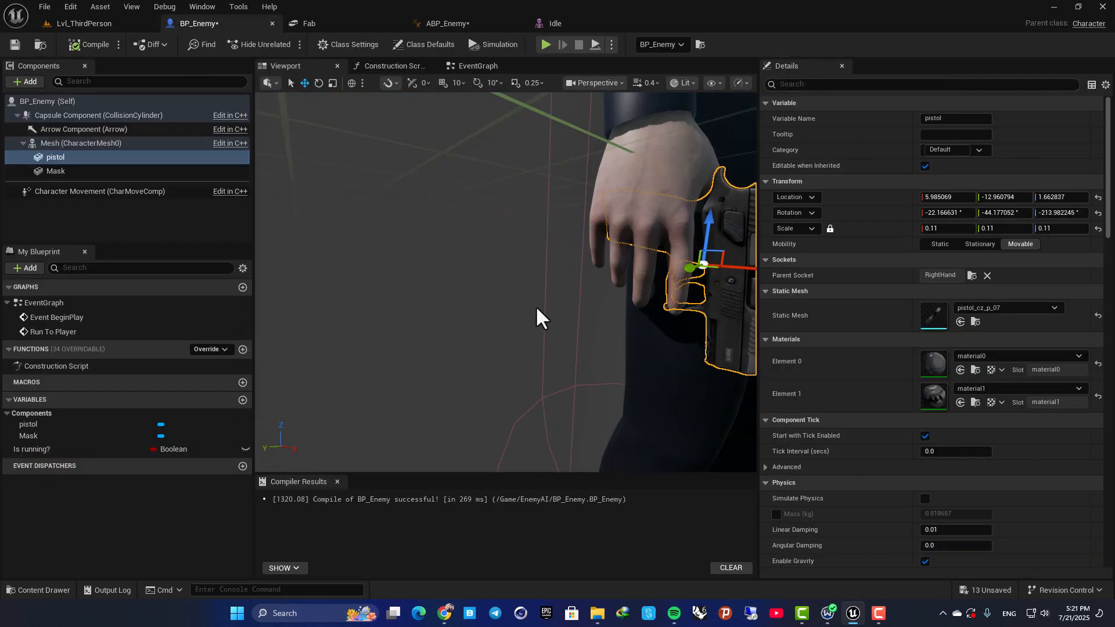
key("s")
right_click_drag(500, 251, 517, 256)
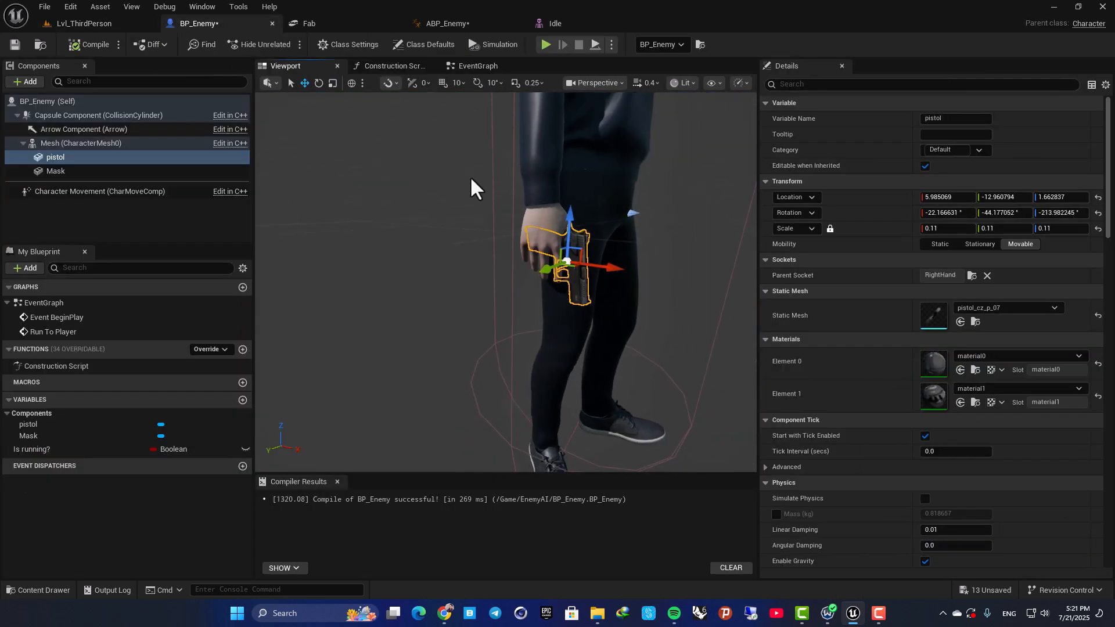
Set the Acceptance Radius of the AI MoveTo node in BP_Enemy's EventGraph to 300.
left_click(477, 67)
right_click_drag(561, 305, 451, 277)
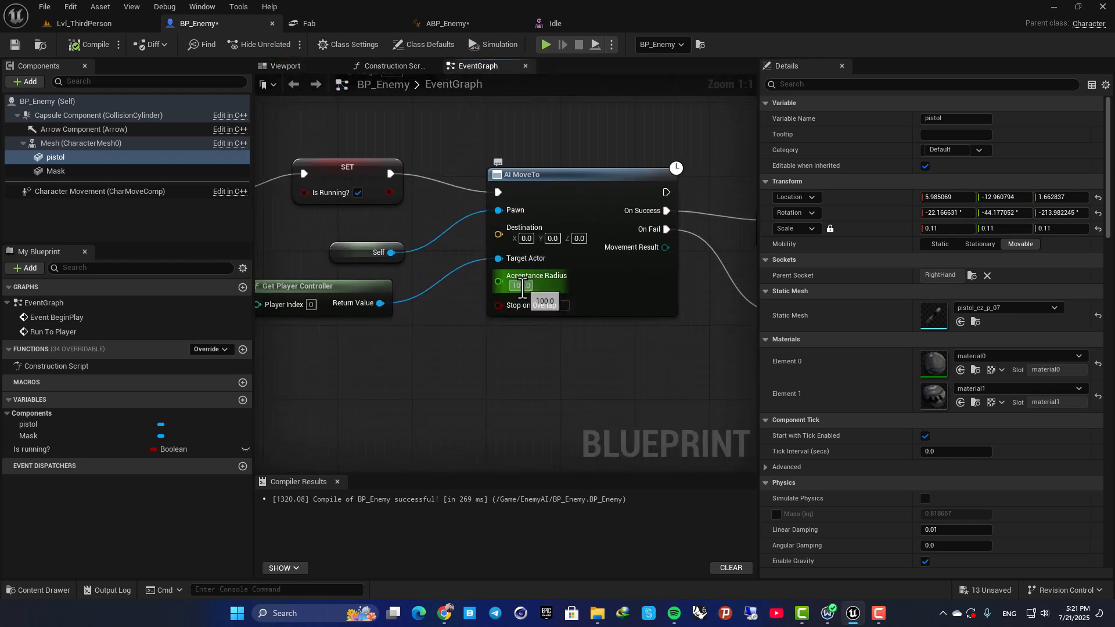
type("300")
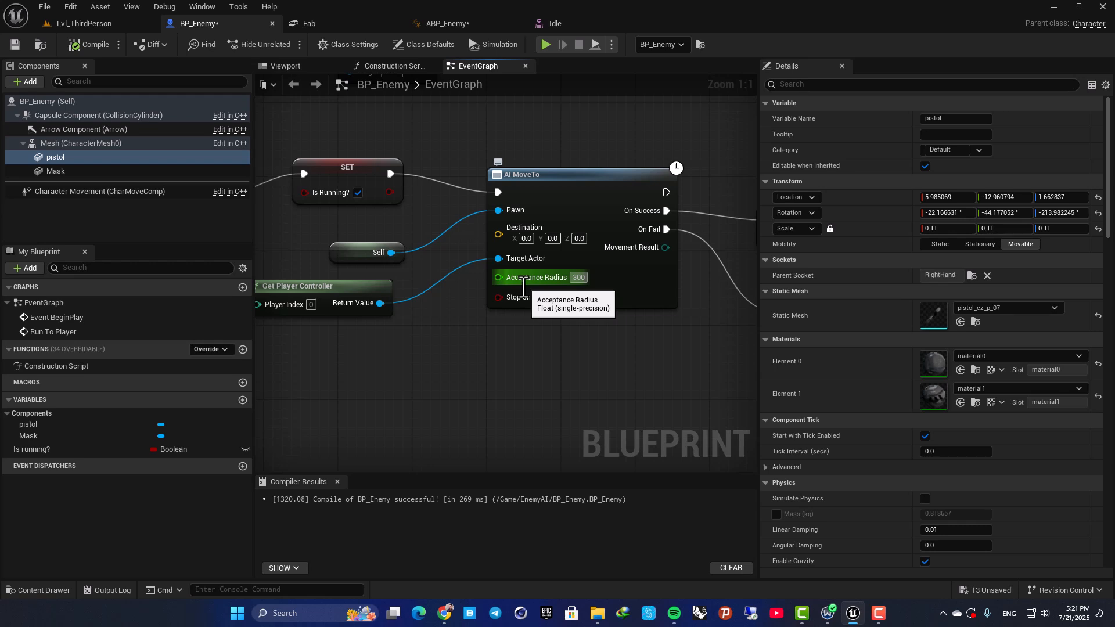
key("Return")
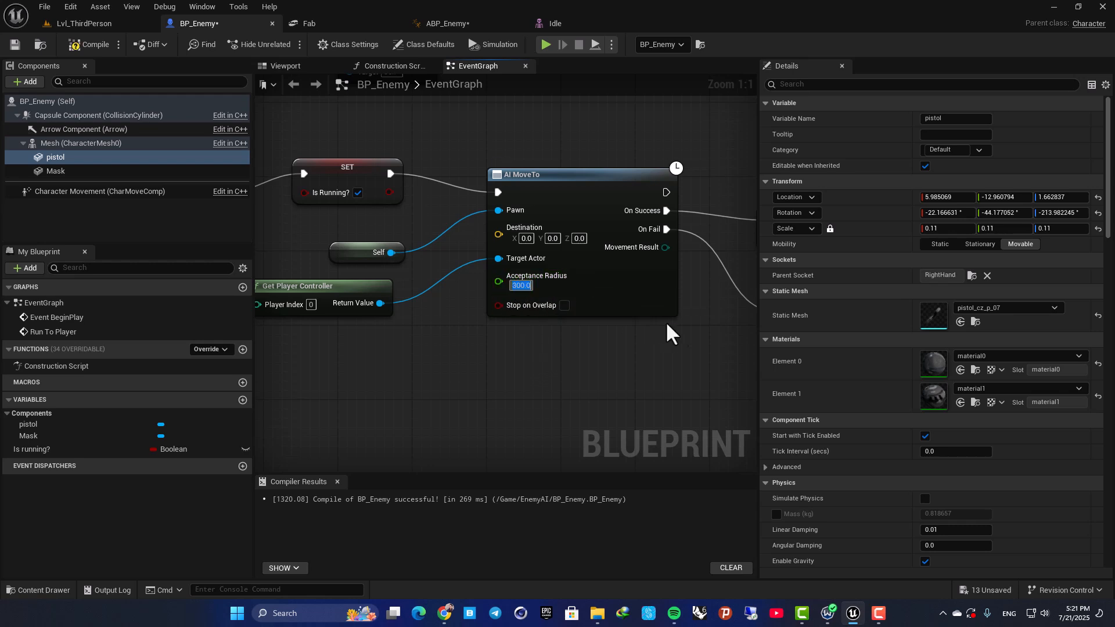
Review the nodes following AI MoveTo, and locate the Shooting animation sequence in Lvl_ThirdPerson's EnemyAI content folder.
right_click_drag(665, 324, 433, 328)
scroll(460, 324, "down", 3)
scroll(505, 272, "up", 3)
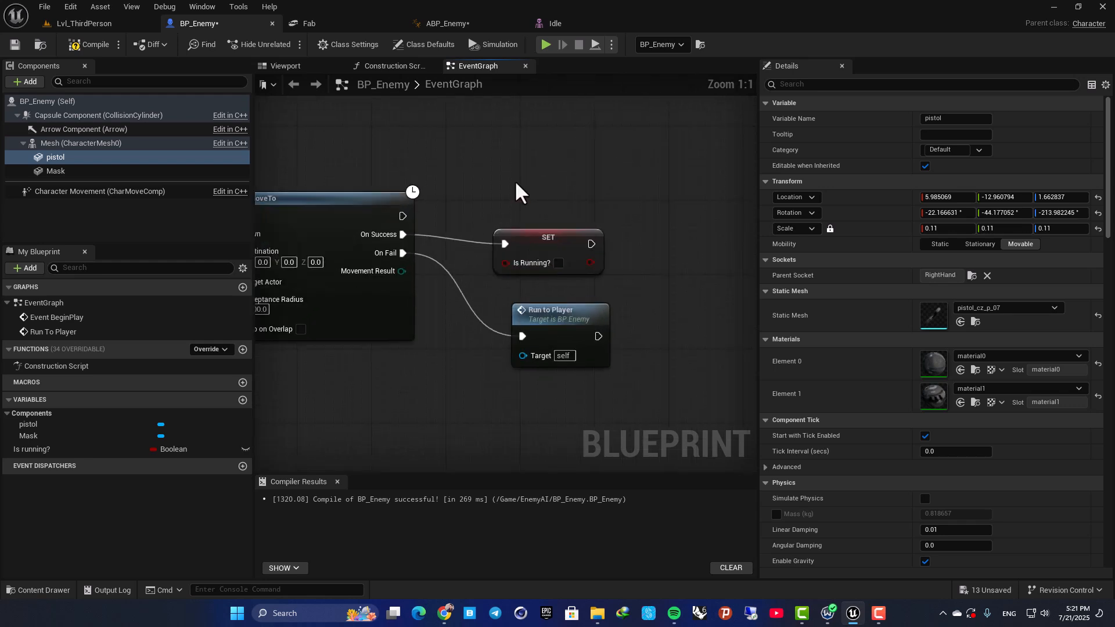
right_click_drag(637, 255, 482, 264)
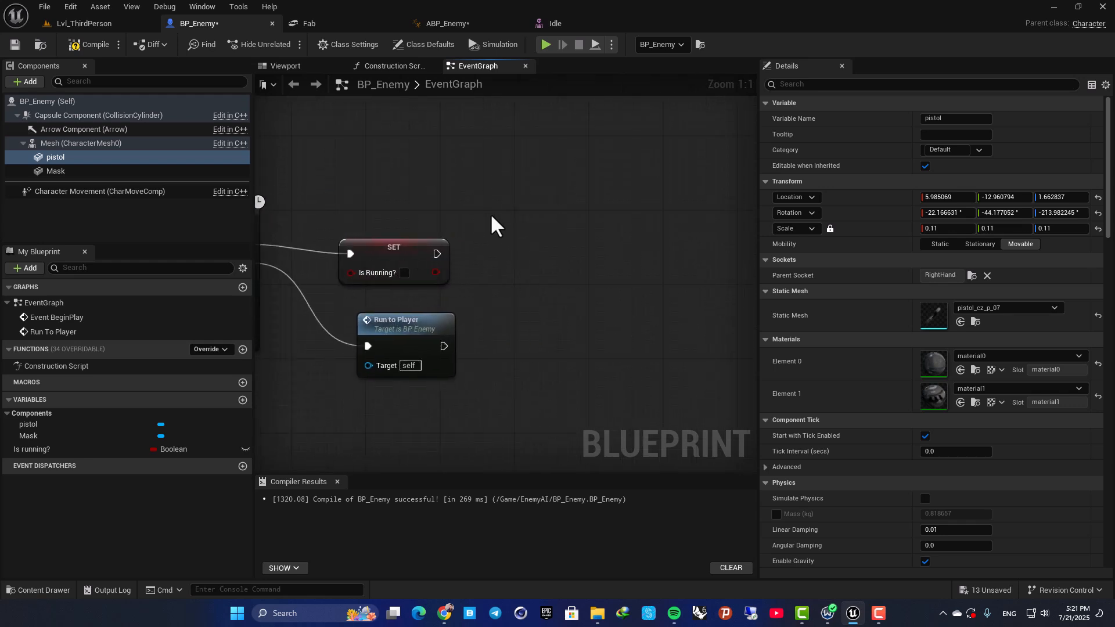
left_click(99, 24)
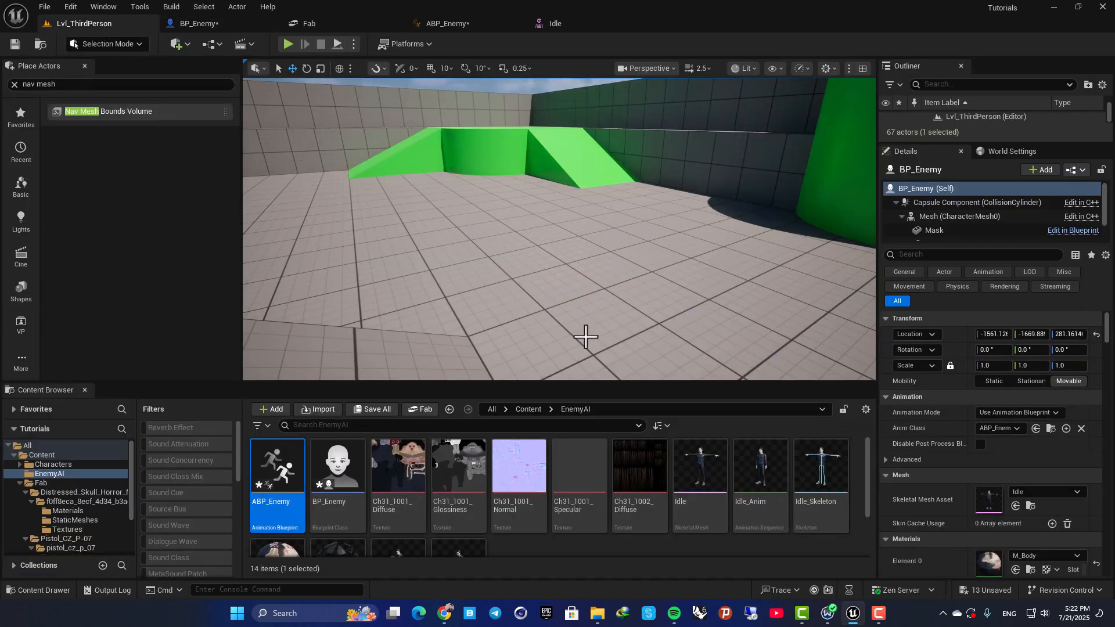
scroll(697, 517, "down", 2)
left_click(392, 482)
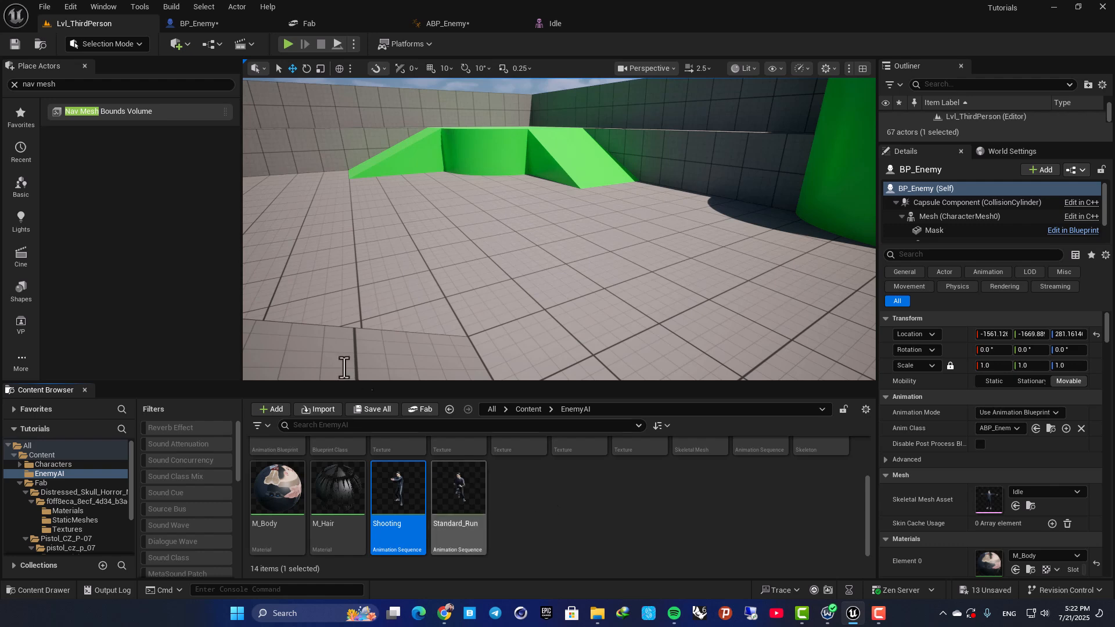
Add a Play Animation (Mesh) node in BP_Enemy after the On Success SET Is Running? node, with Shooting as the animation.
left_click(200, 24)
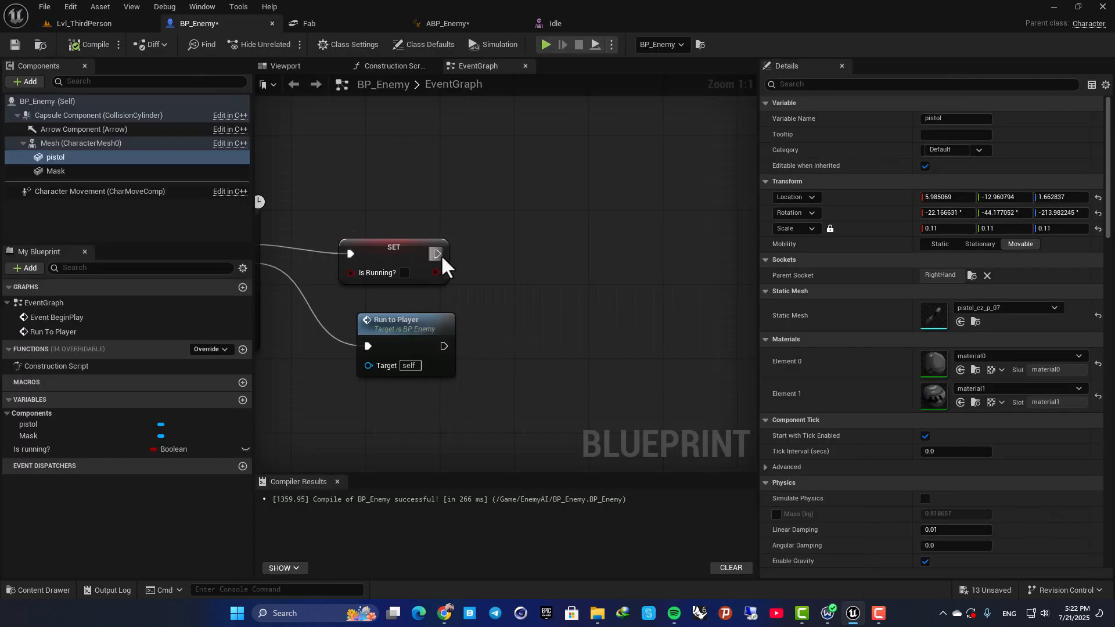
left_click_drag(437, 254, 625, 255)
type("play anima")
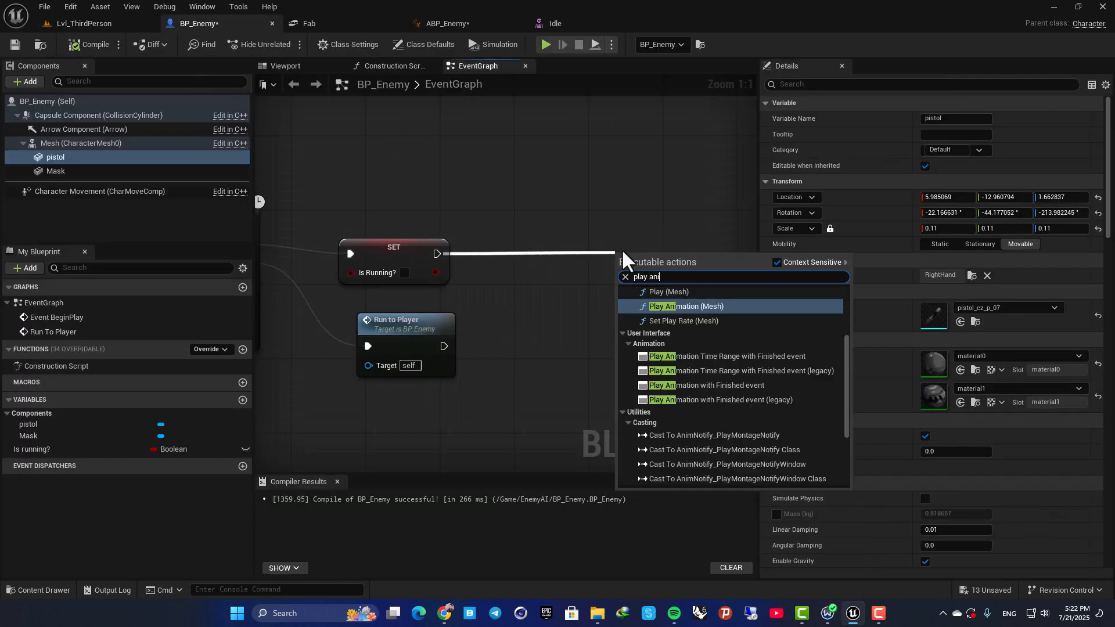
key("Return")
left_click_drag(654, 257, 654, 219)
left_click(511, 209)
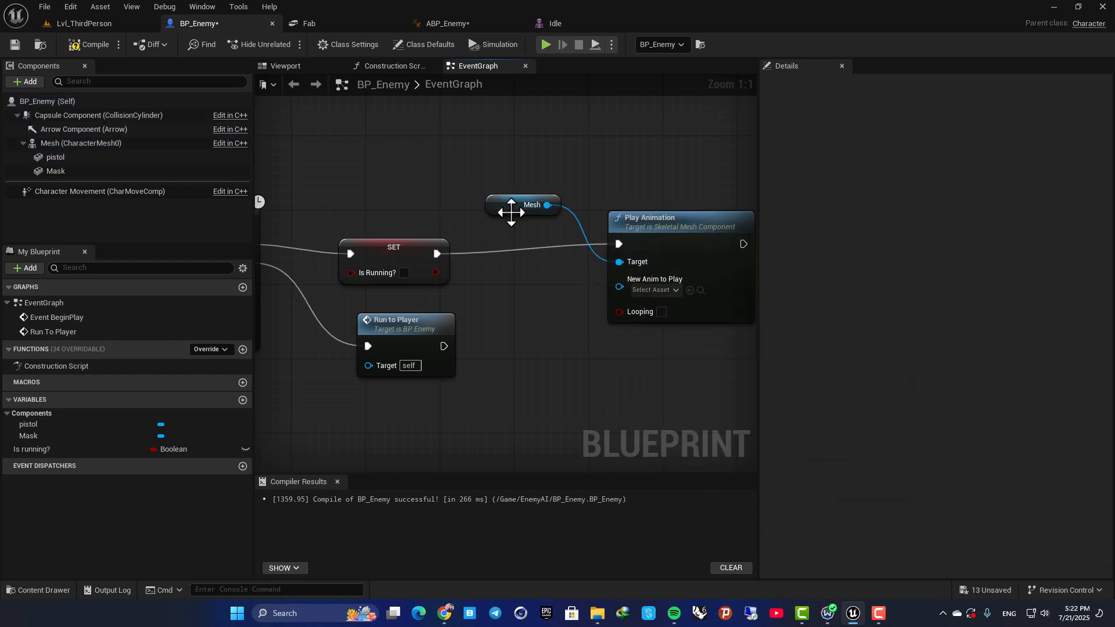
left_click(650, 290)
type("sh")
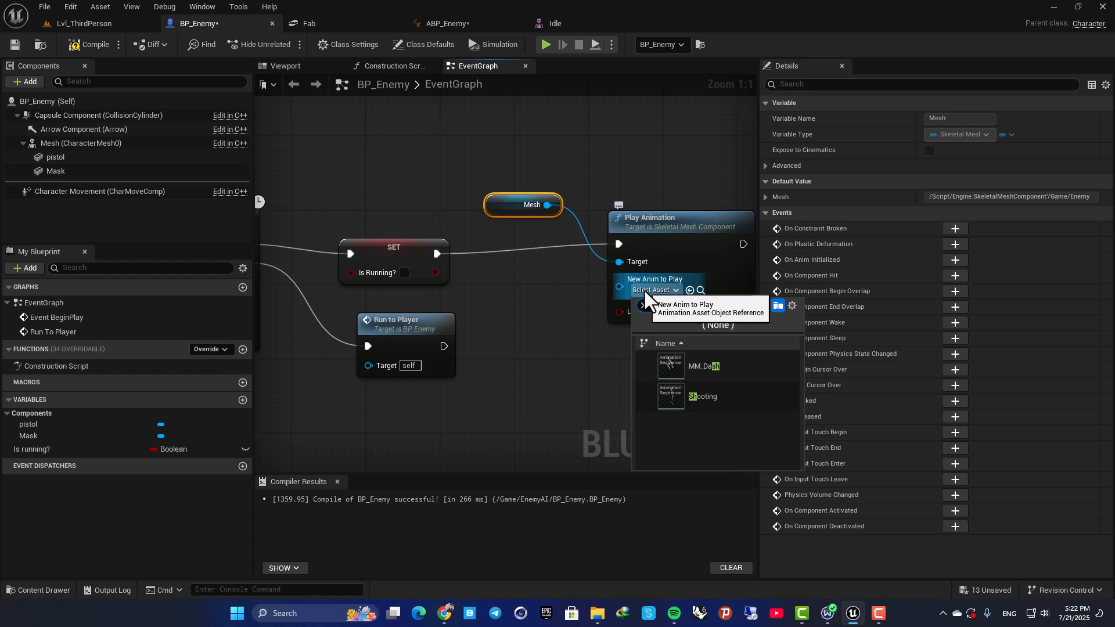
left_click(702, 405)
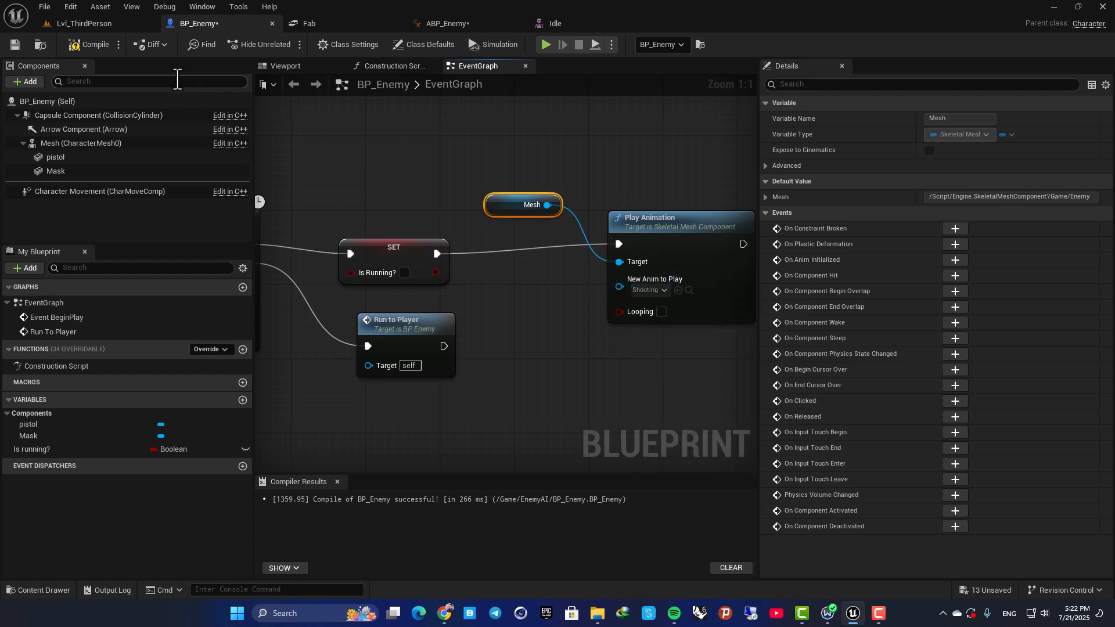
Playtest Lvl_ThirdPerson twice, letting the enemy reach the player to check its shooting animation.
left_click(88, 24)
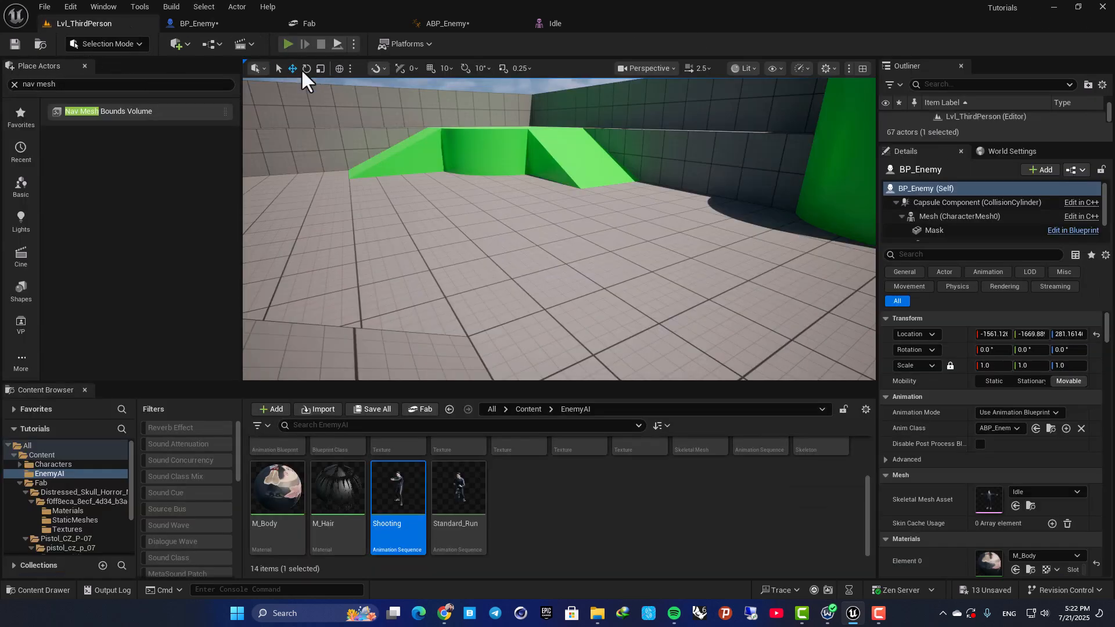
left_click(288, 44)
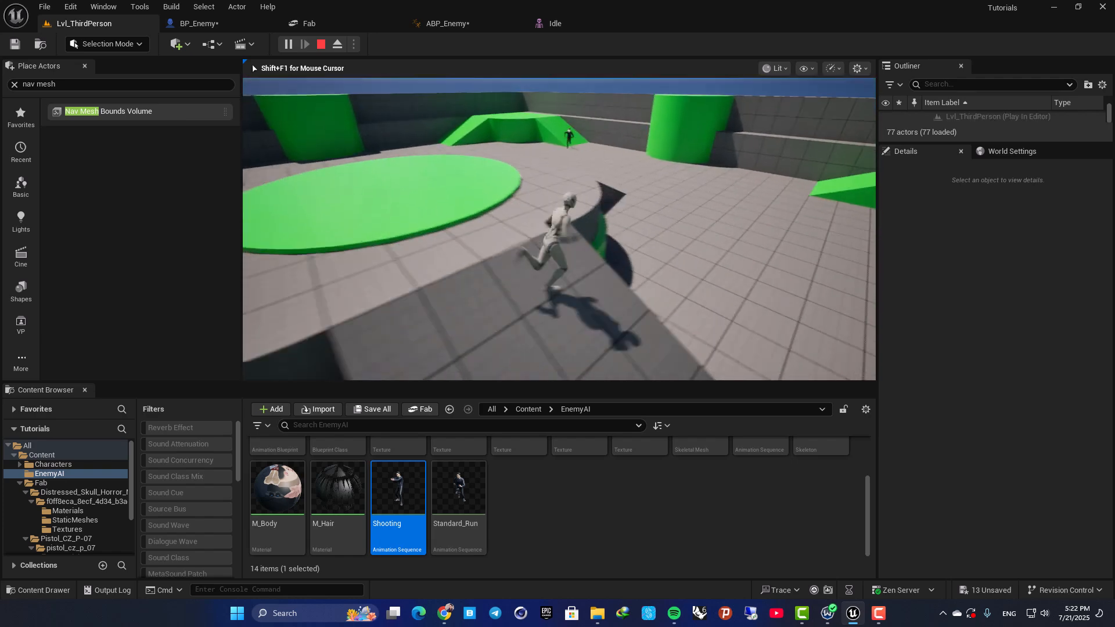
key("w")
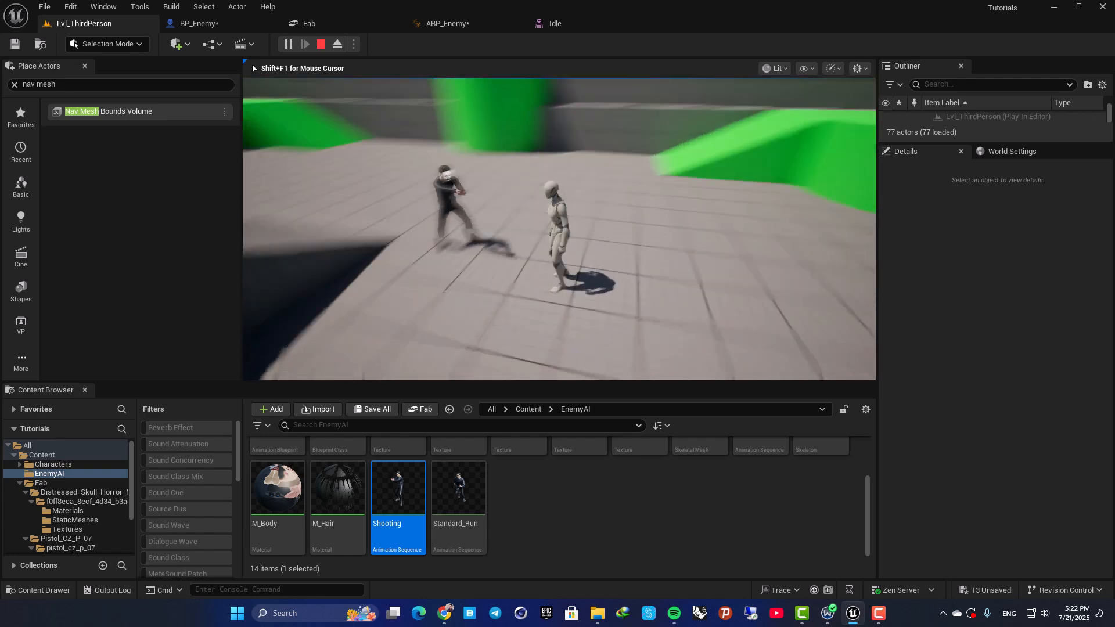
key("Escape")
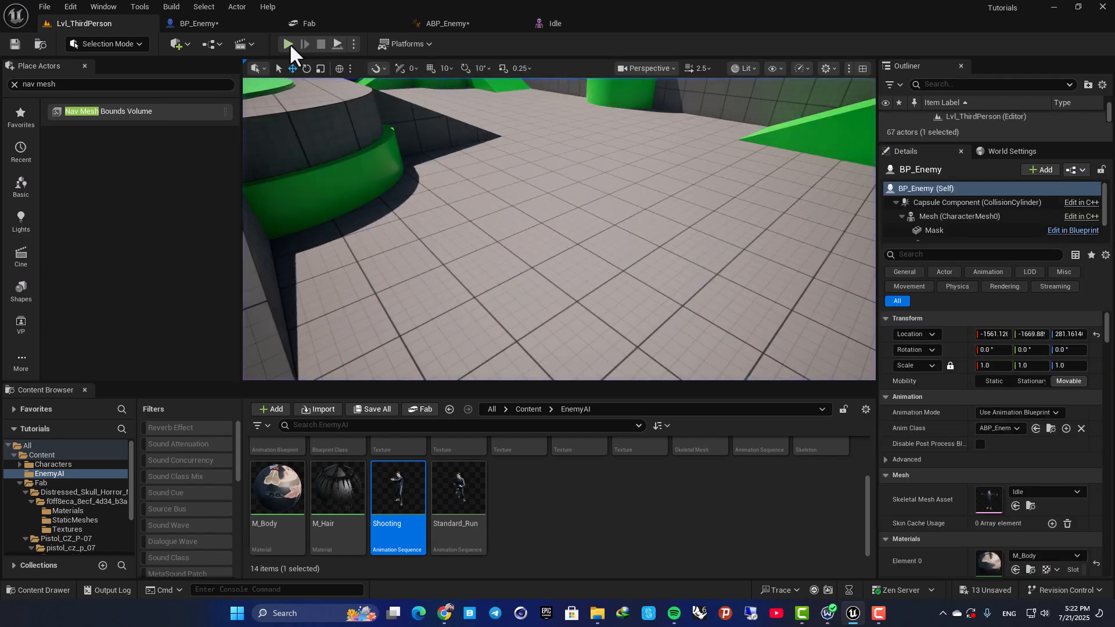
left_click(288, 44)
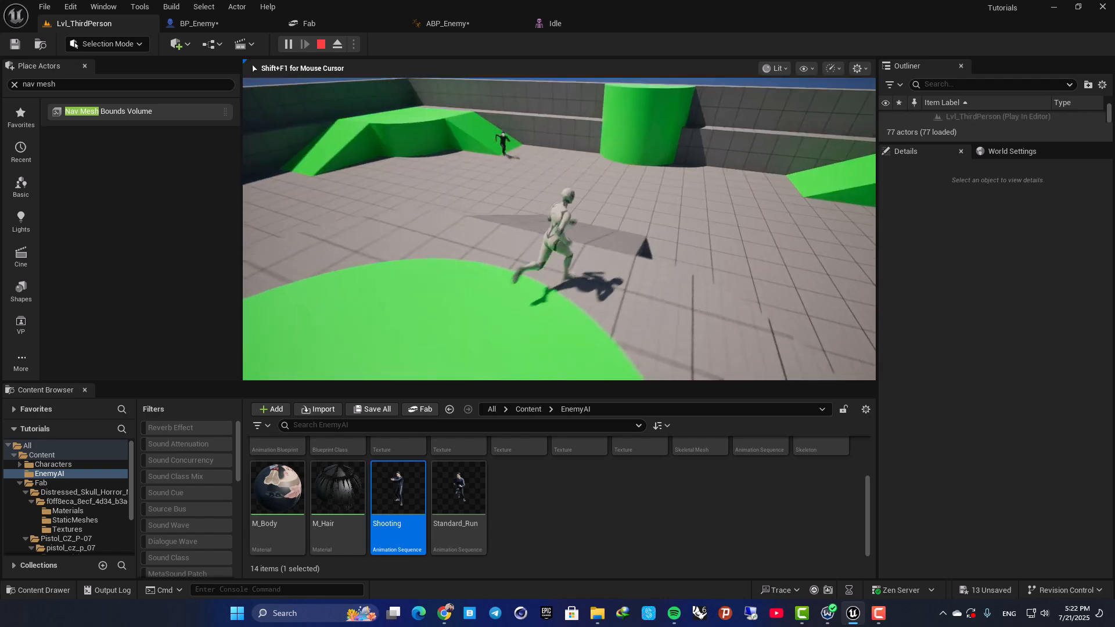
key("w")
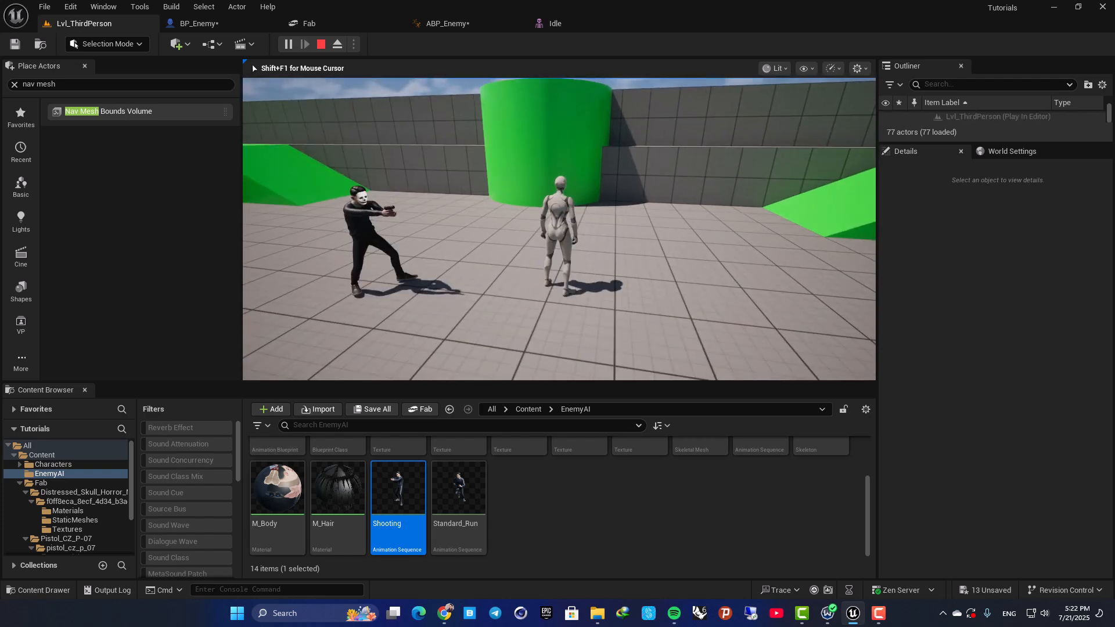
key("Escape")
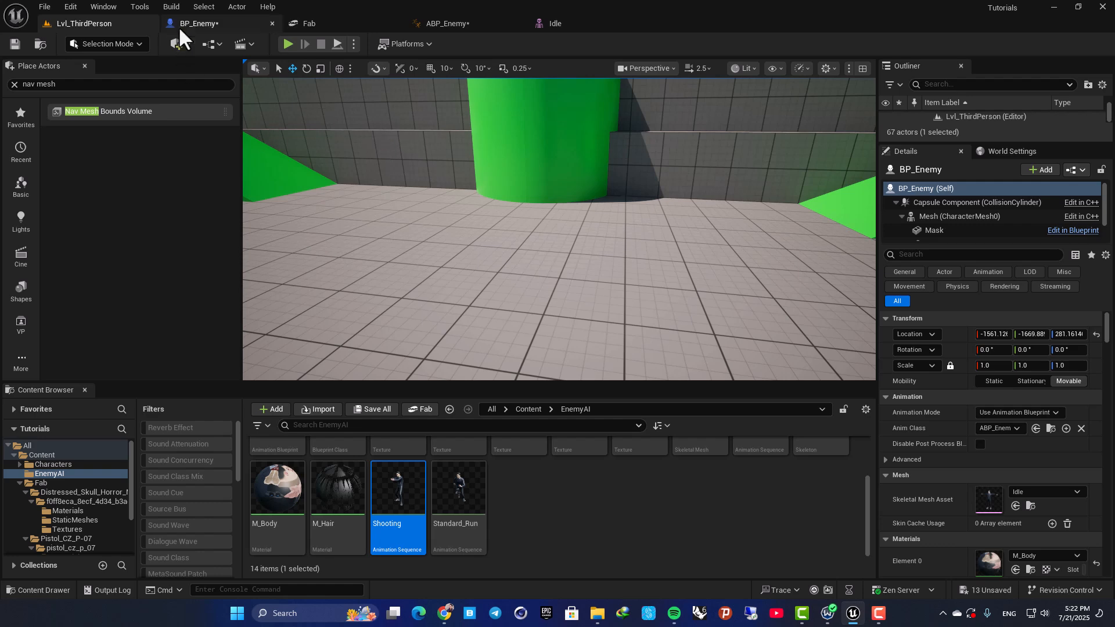
left_click(180, 28)
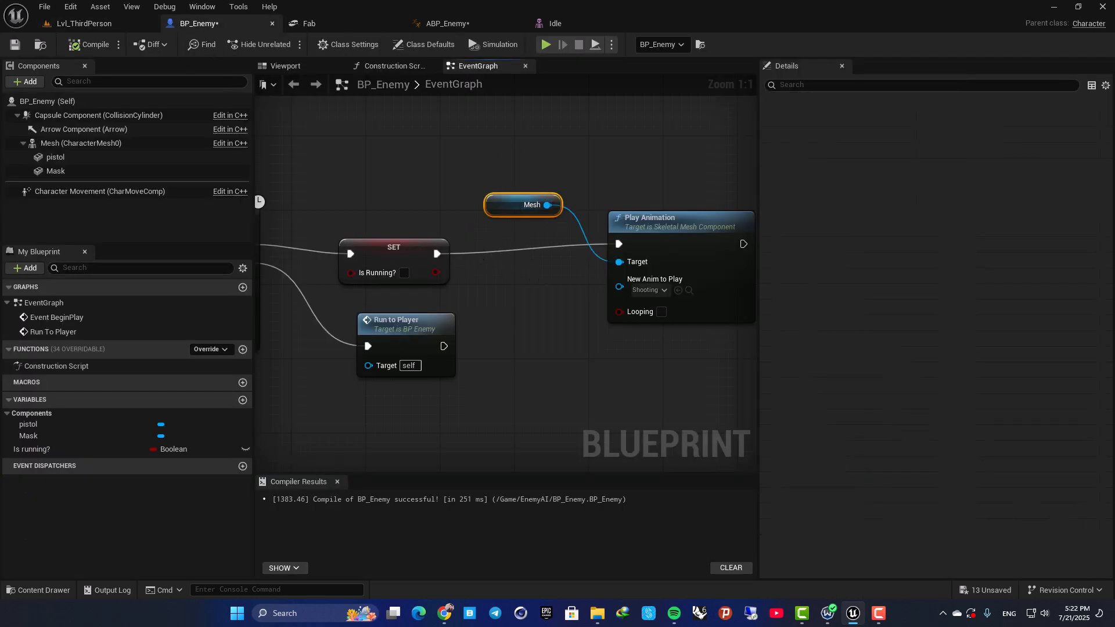
right_click_drag(598, 305, 500, 277)
left_click_drag(426, 169, 703, 332)
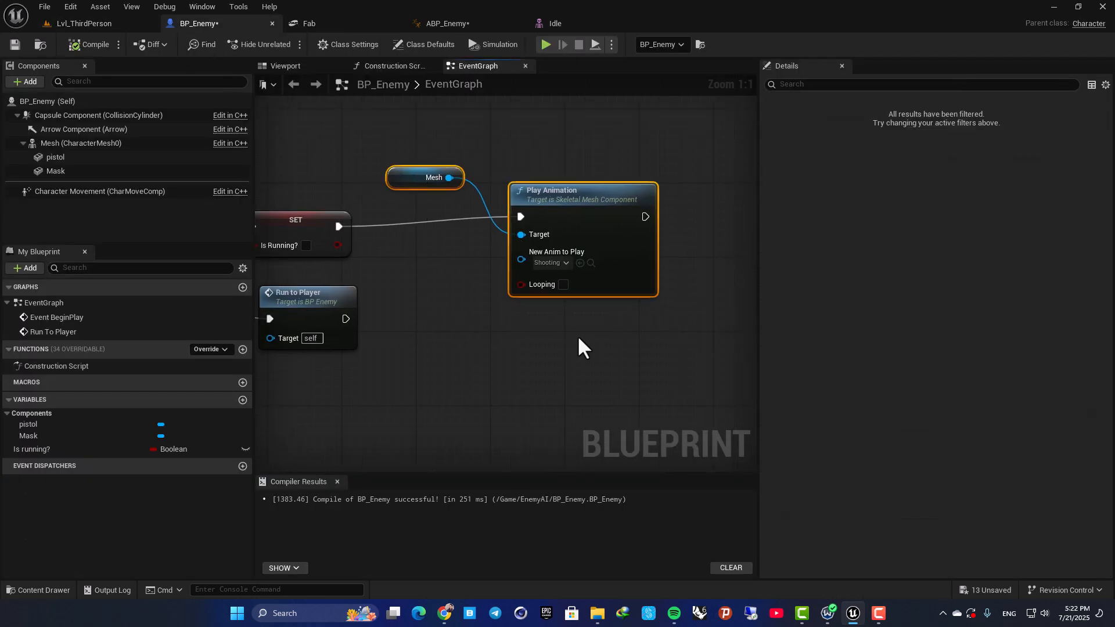
Create an AnimMontage from the Shooting animation sequence in the EnemyAI folder, named Shooting_Montage.
left_click(109, 22)
left_click(407, 500)
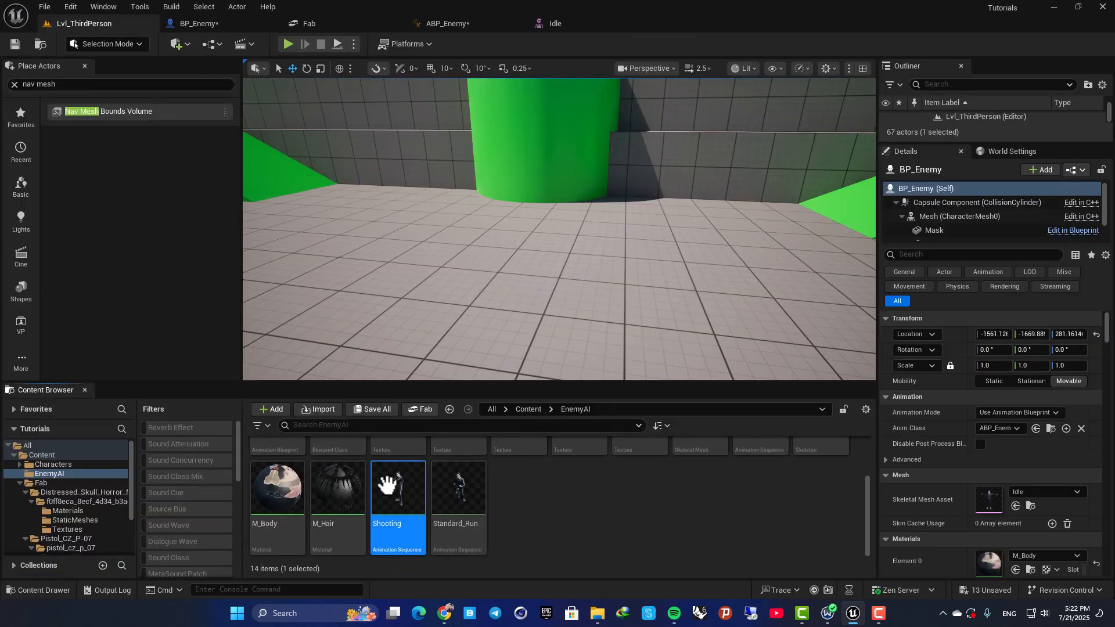
right_click(388, 484)
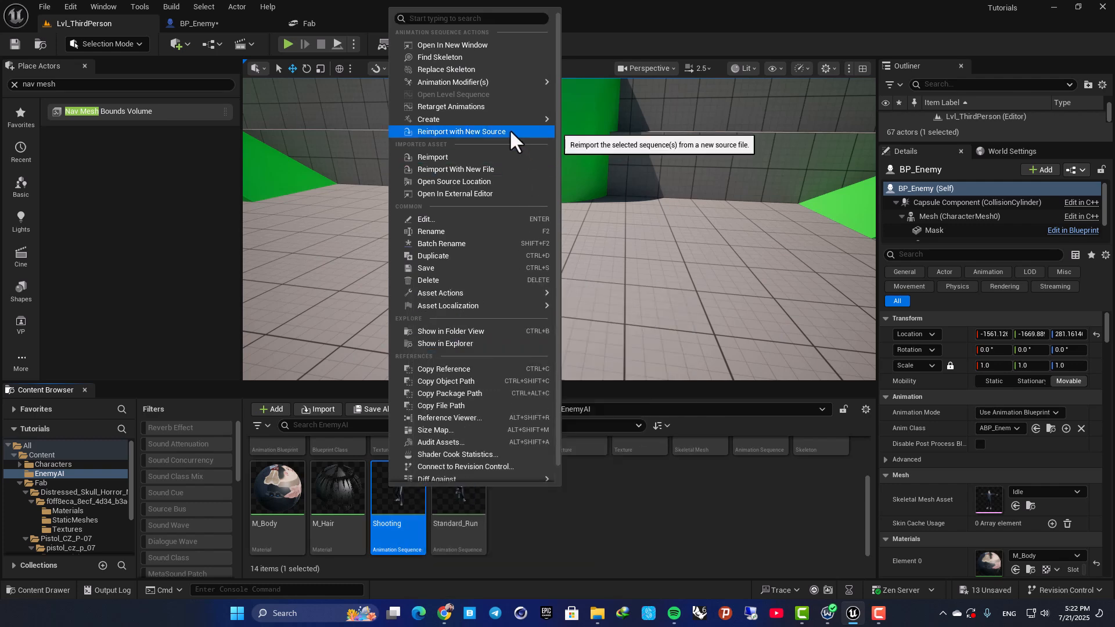
mouse_move(510, 118)
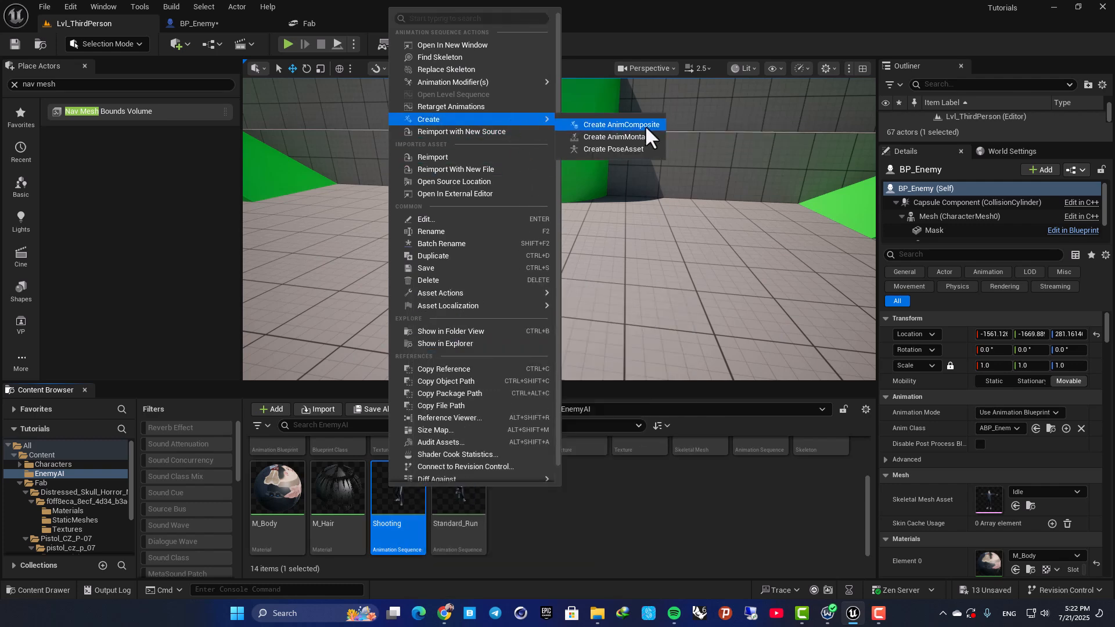
left_click(622, 140)
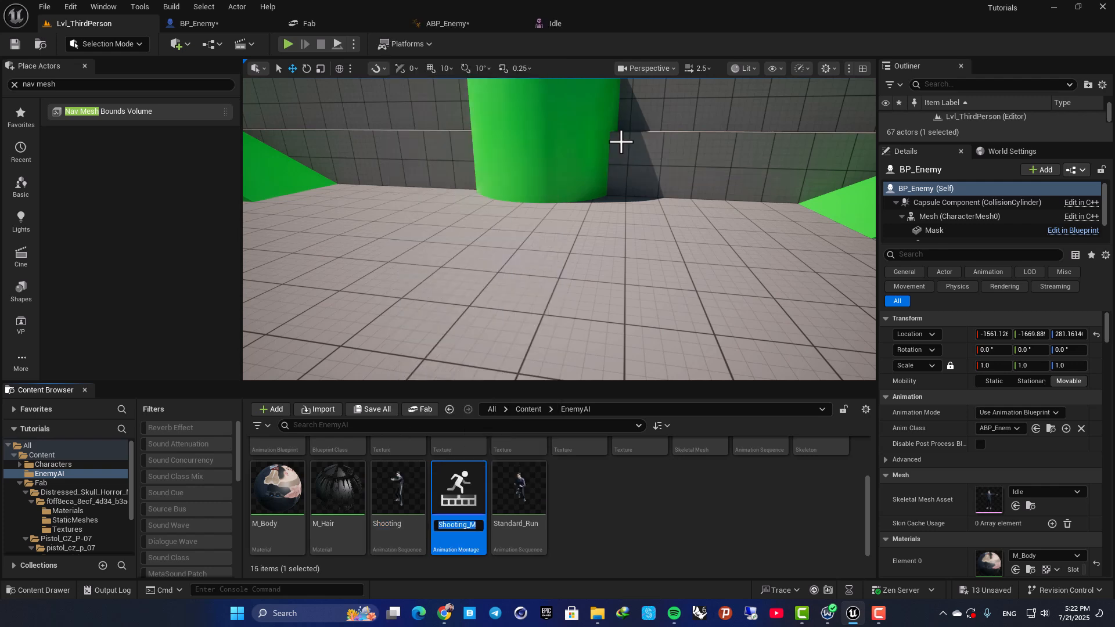
key("Return")
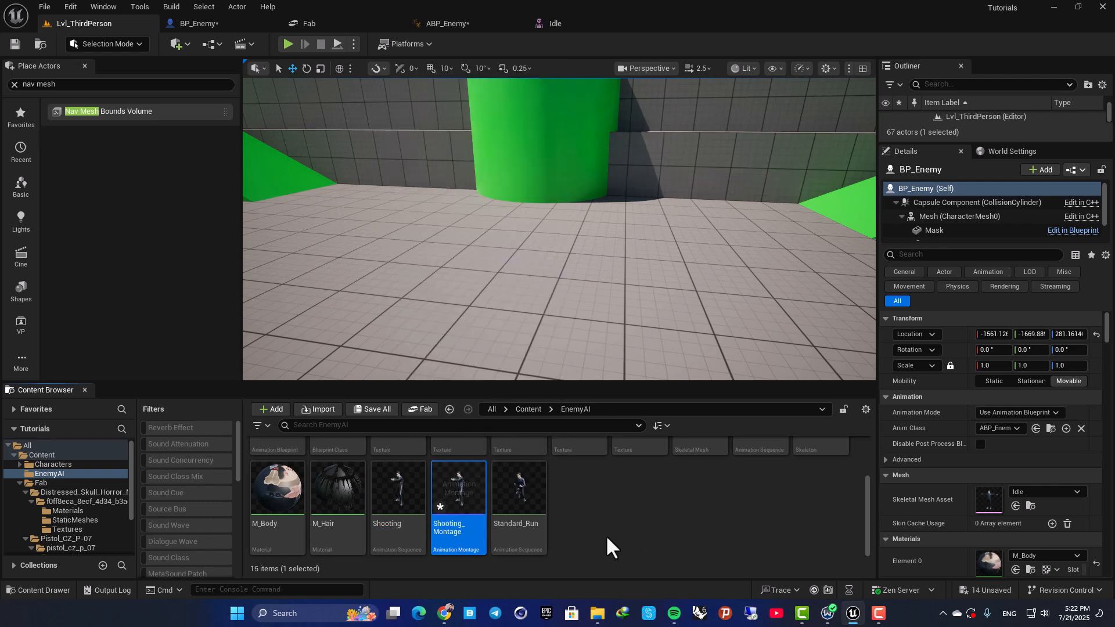
Open Shooting_Montage, review its Blend In and Blend Out settings, and save the asset.
double_click(459, 488)
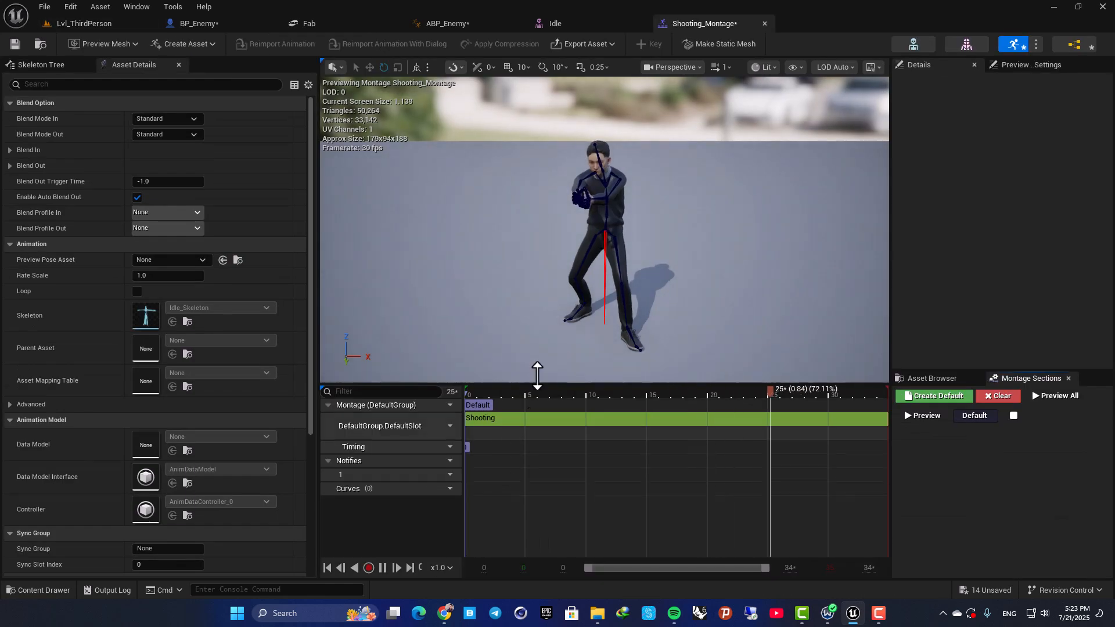
mouse_move(565, 194)
right_mouse_down()
mouse_move(627, 195)
mouse_move(586, 233)
mouse_move(566, 196)
right_mouse_up()
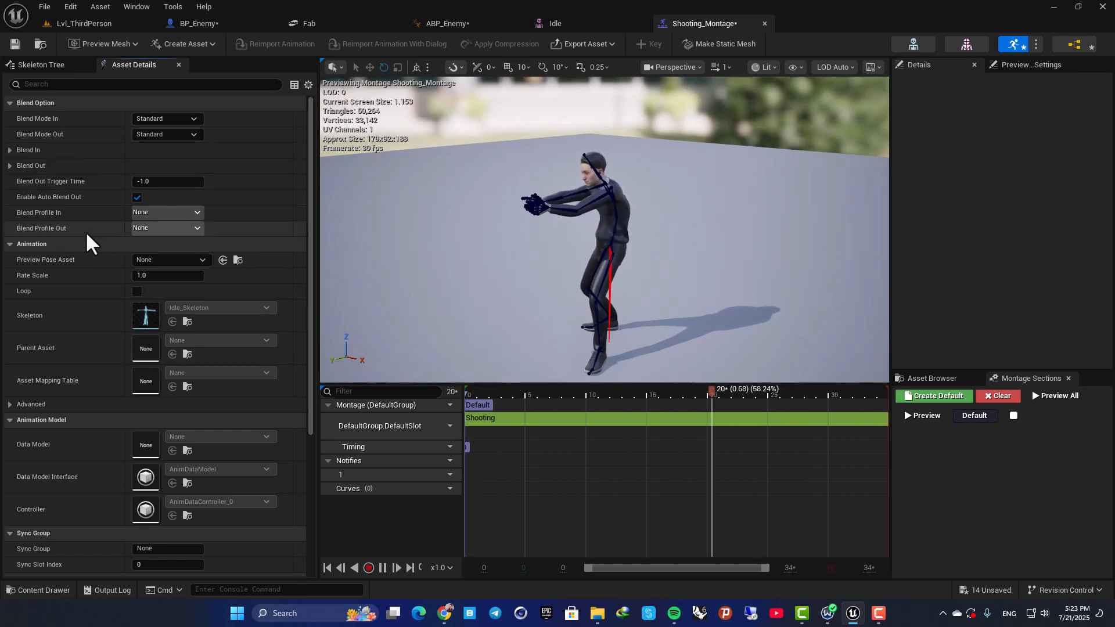
left_click(10, 150)
left_click(10, 253)
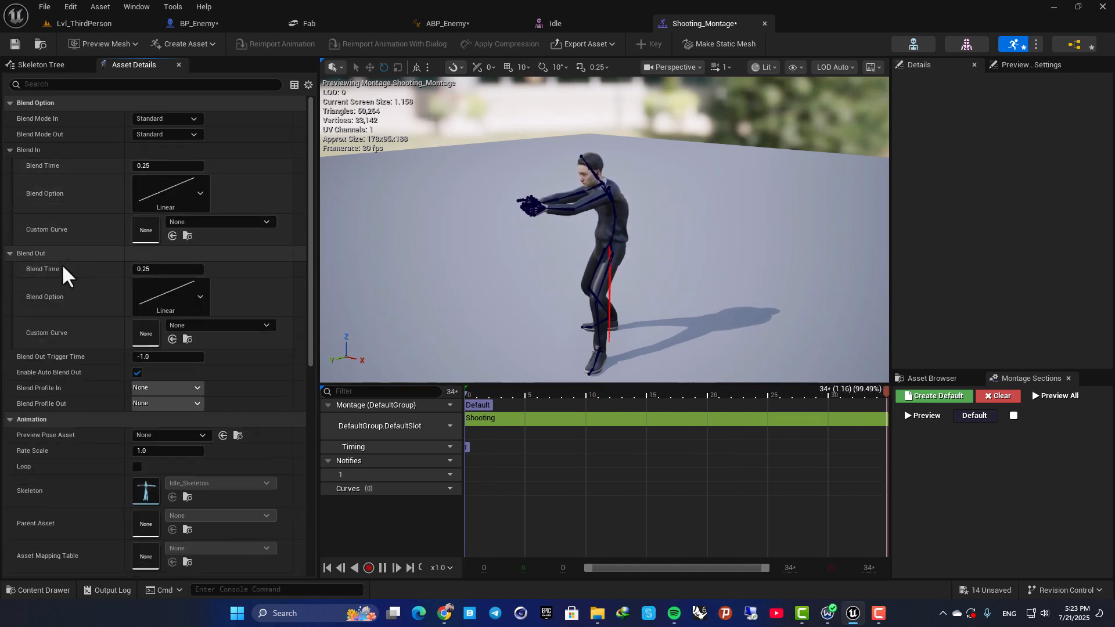
left_click(15, 44)
Replace the Play Animation node in BP_Enemy with a Play Montage node linked to the SET Is Running? node and the Mesh.
left_click(453, 26)
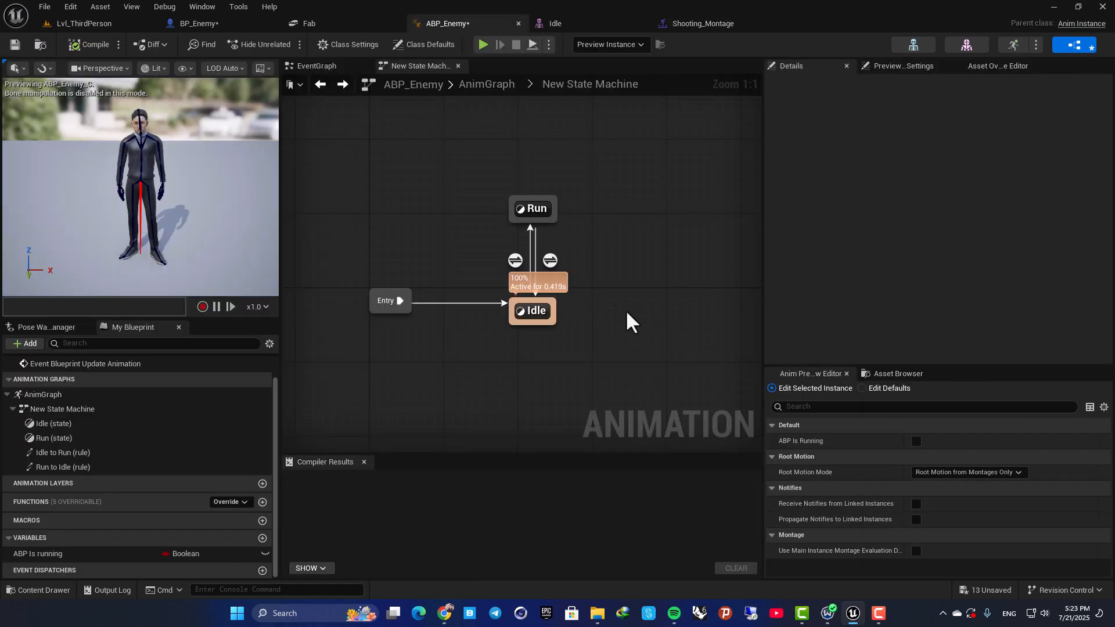
left_click(244, 26)
left_click(545, 192)
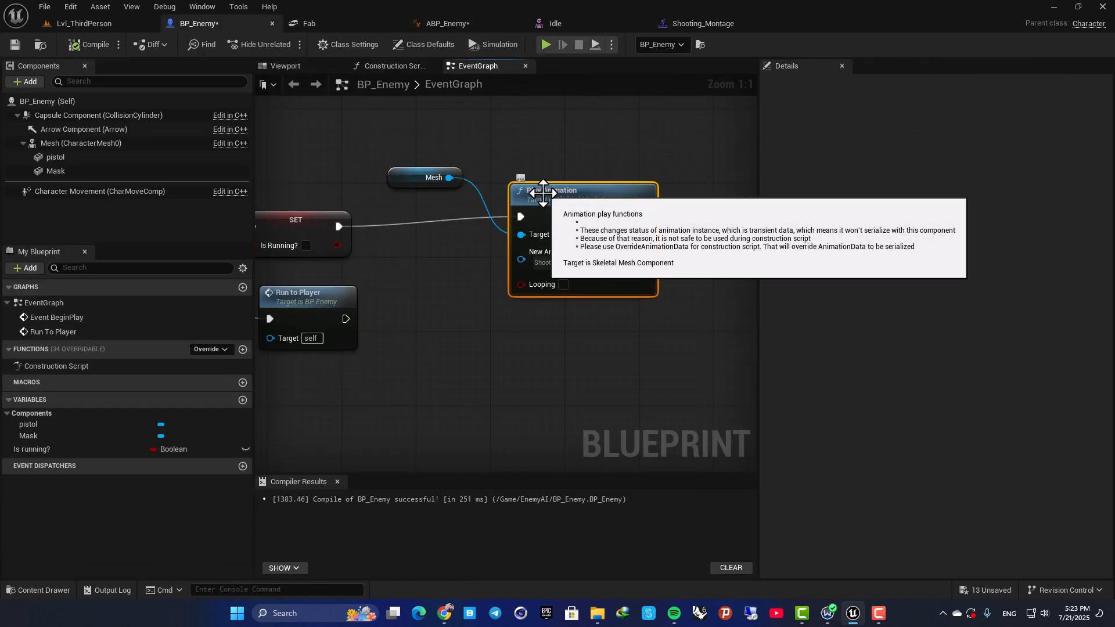
key("Delete")
left_click_drag(611, 226, 663, 218)
type("play montage")
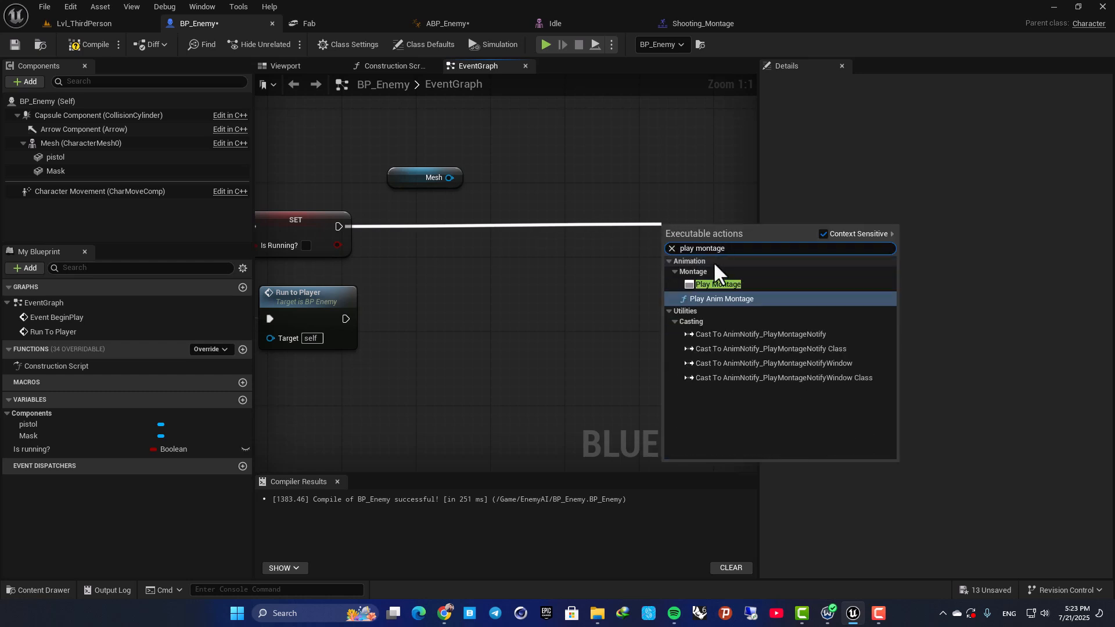
left_click(709, 284)
left_click_drag(691, 224, 572, 185)
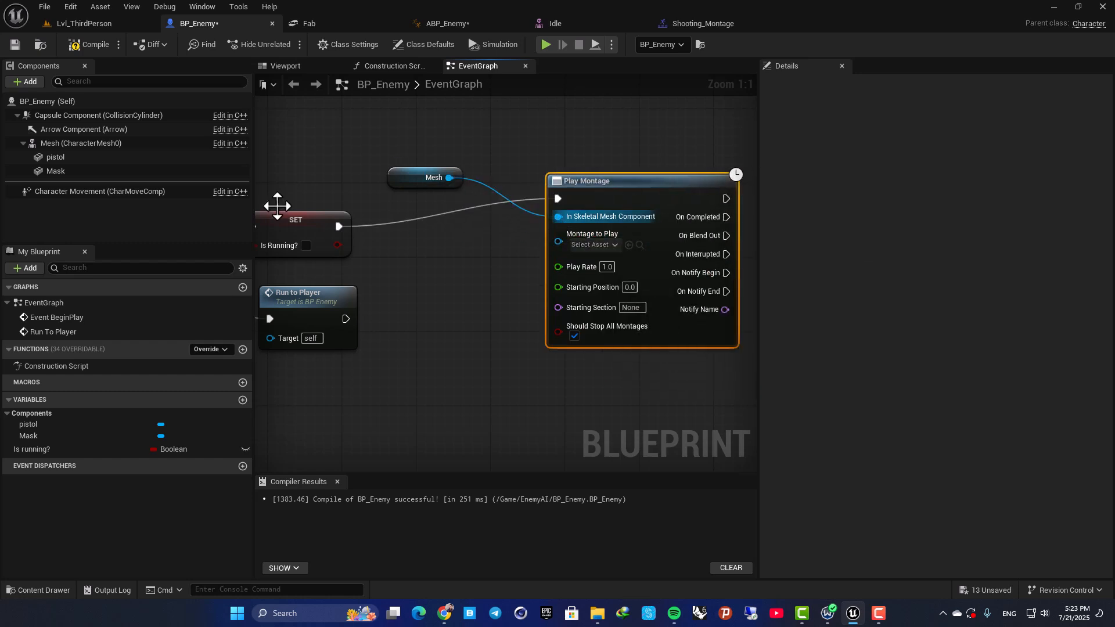
Choose Shooting_Montage as the Play Montage node's Montage to Play, and shift the node slightly away from the Mesh node.
left_click(608, 239)
left_click(639, 352)
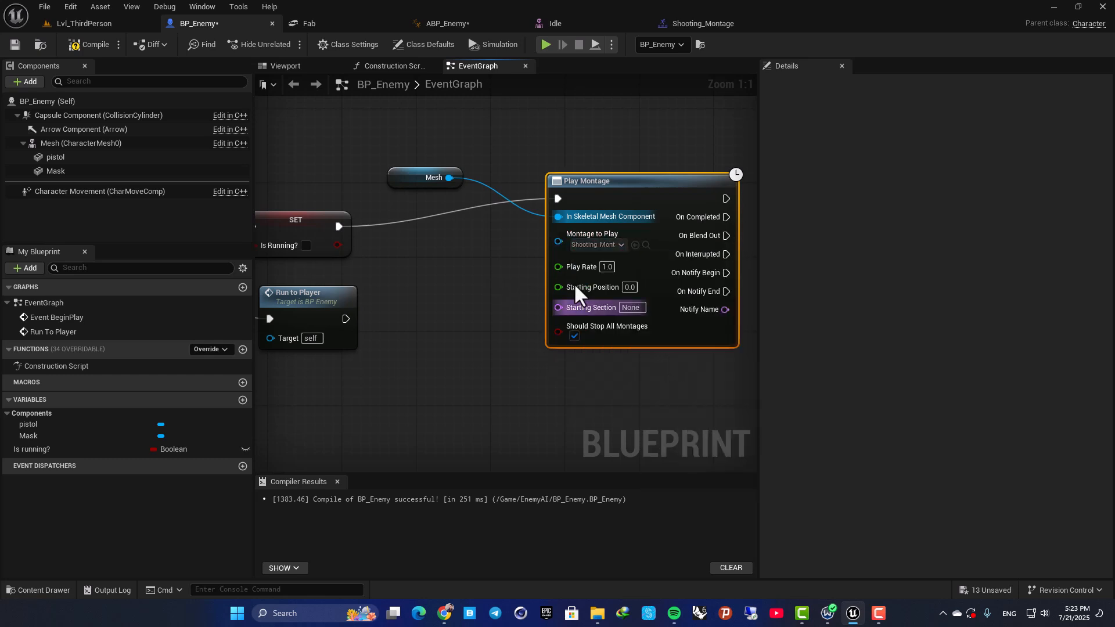
left_click_drag(619, 194, 631, 189)
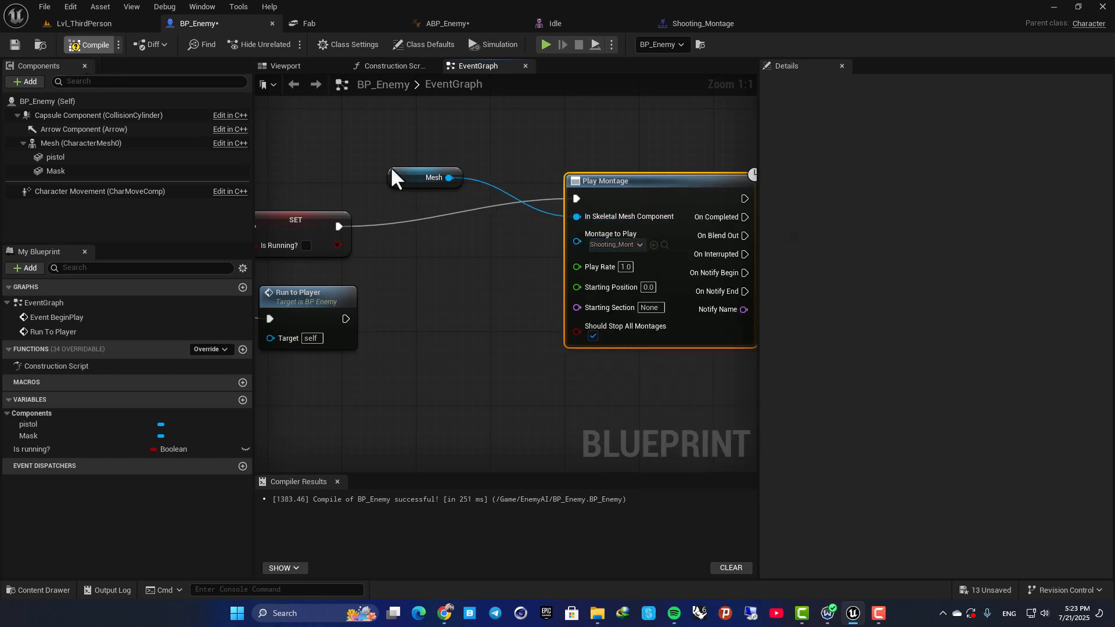
Compile BP_Enemy and playtest Lvl_ThirdPerson, running the player toward the enemy to check its shooting montage, and stop the session.
left_click(92, 44)
left_click(92, 26)
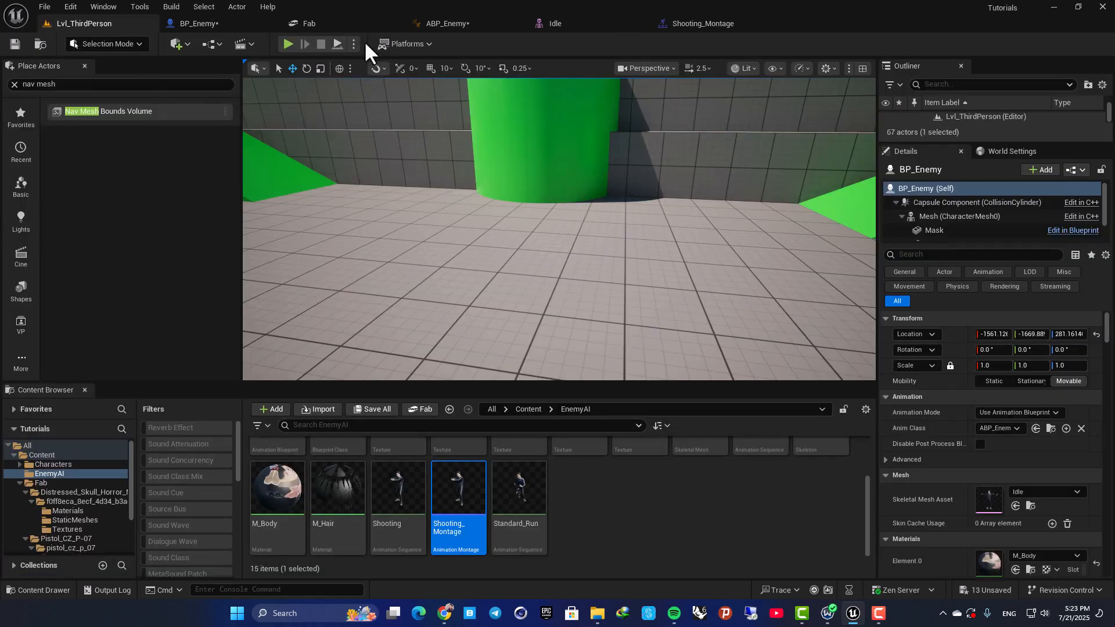
left_click(288, 44)
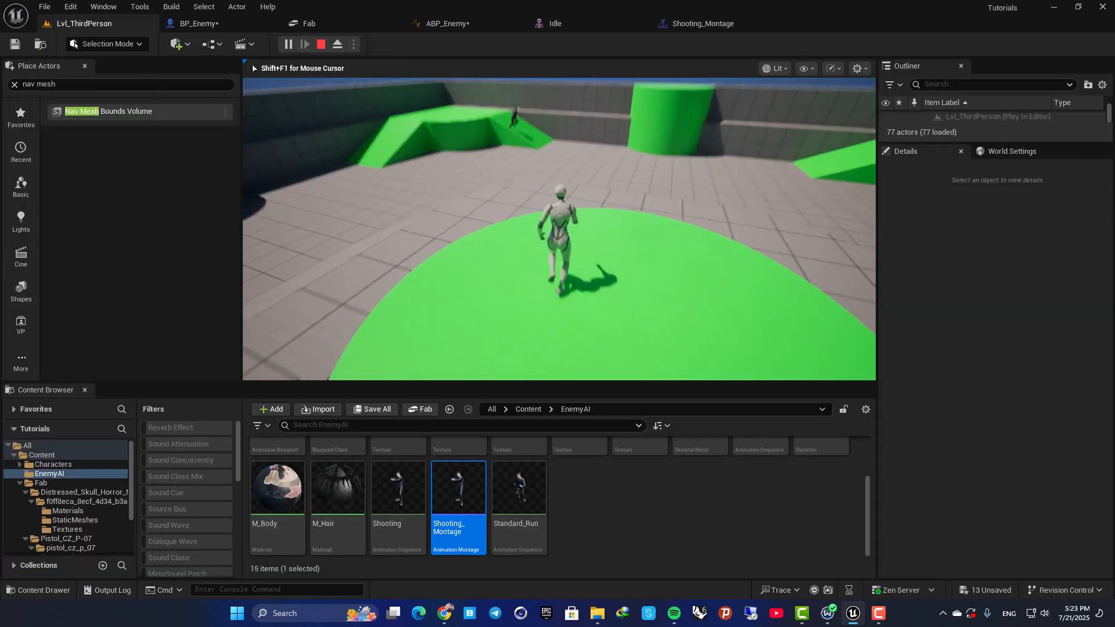
key("w")
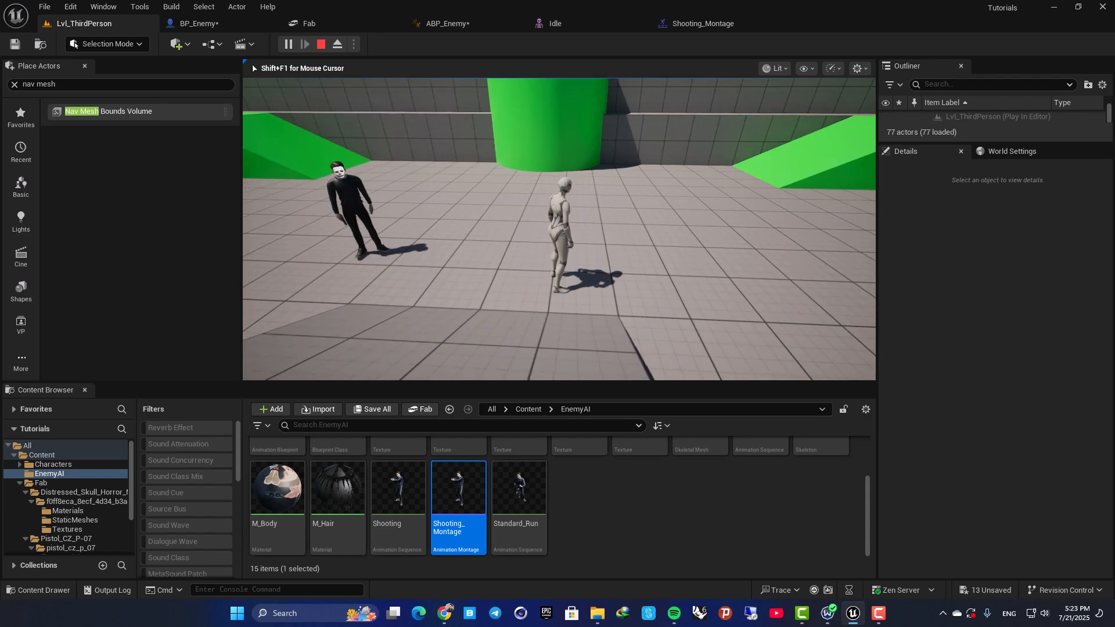
key("Escape")
right_click_drag(543, 264, 476, 217)
Open the AnimGraph of ABP_Enemy and move the Output Pose node farther from New State Machine to make room between them.
left_click(433, 24)
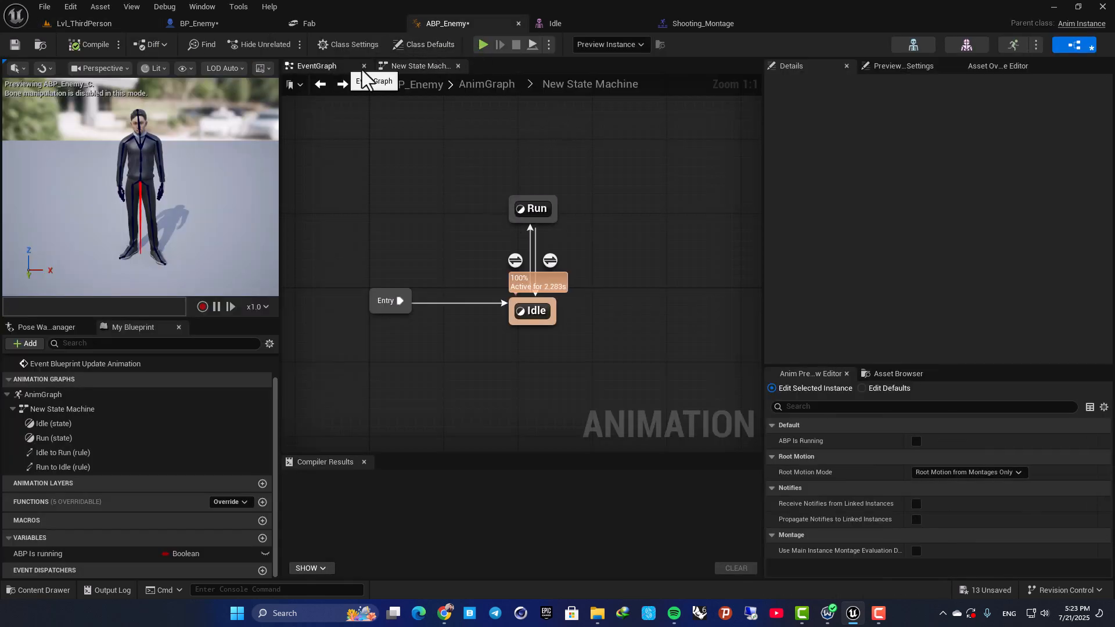
left_click(488, 86)
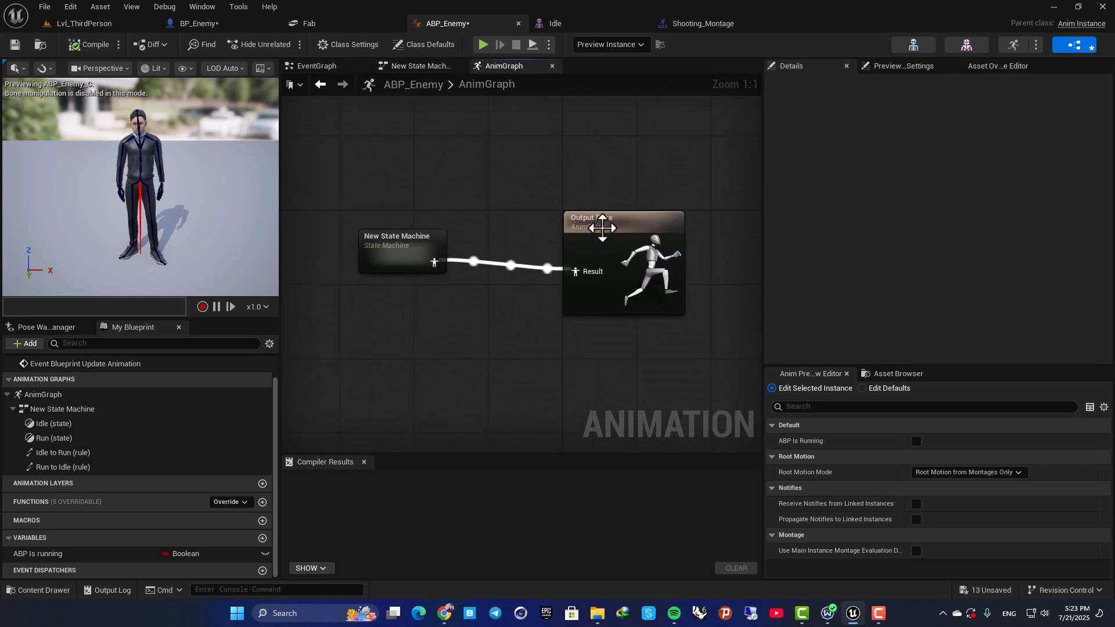
left_click_drag(621, 225, 720, 225)
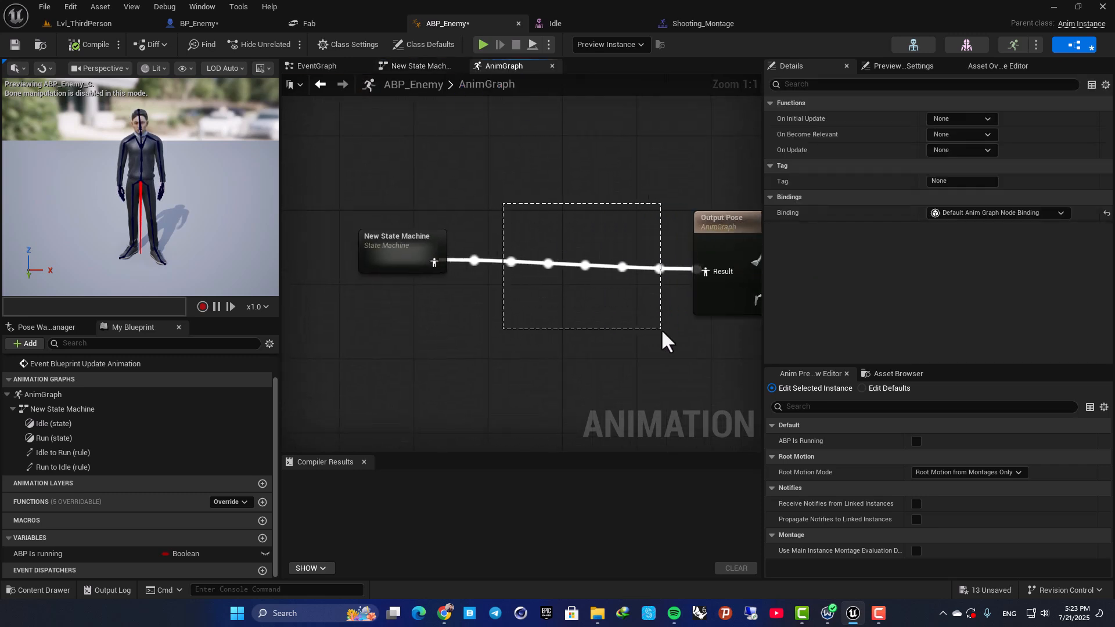
left_click_drag(663, 342, 665, 343)
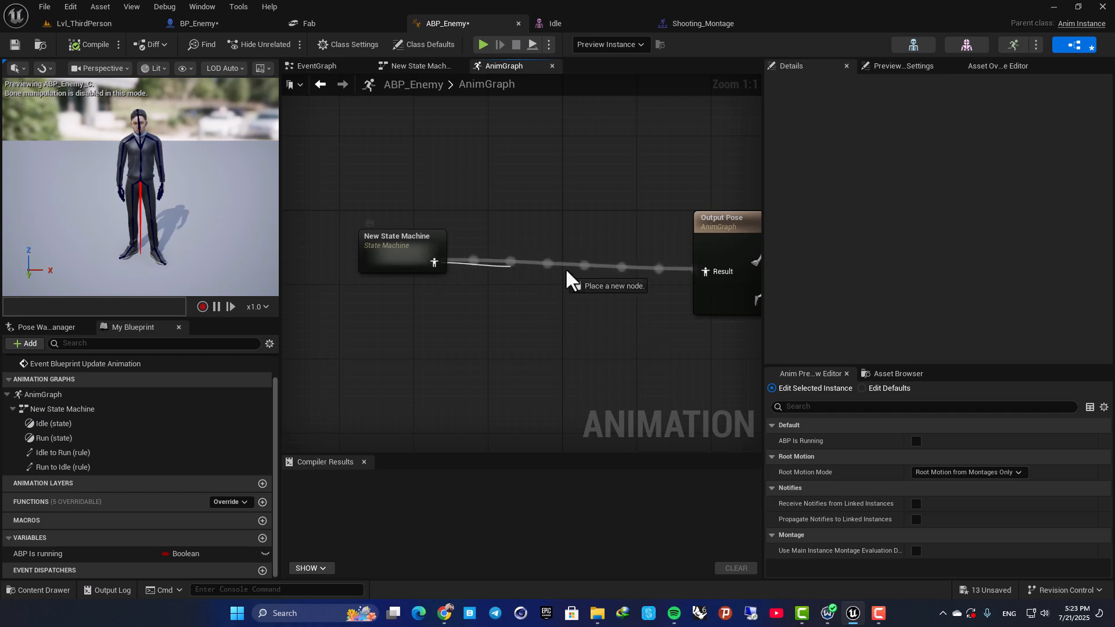
Insert a Slot 'DefaultSlot' node between New State Machine and Output Pose, and compile ABP_Enemy.
left_click_drag(530, 273, 568, 273)
type("defal")
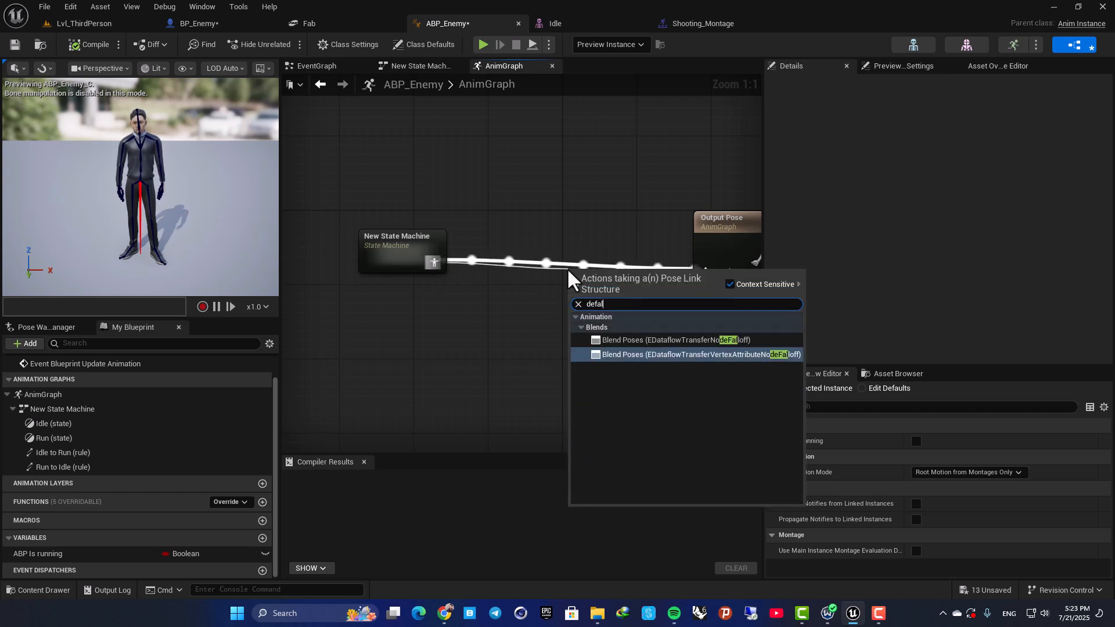
key("BackSpace")
key("BackSpace")
type("aul")
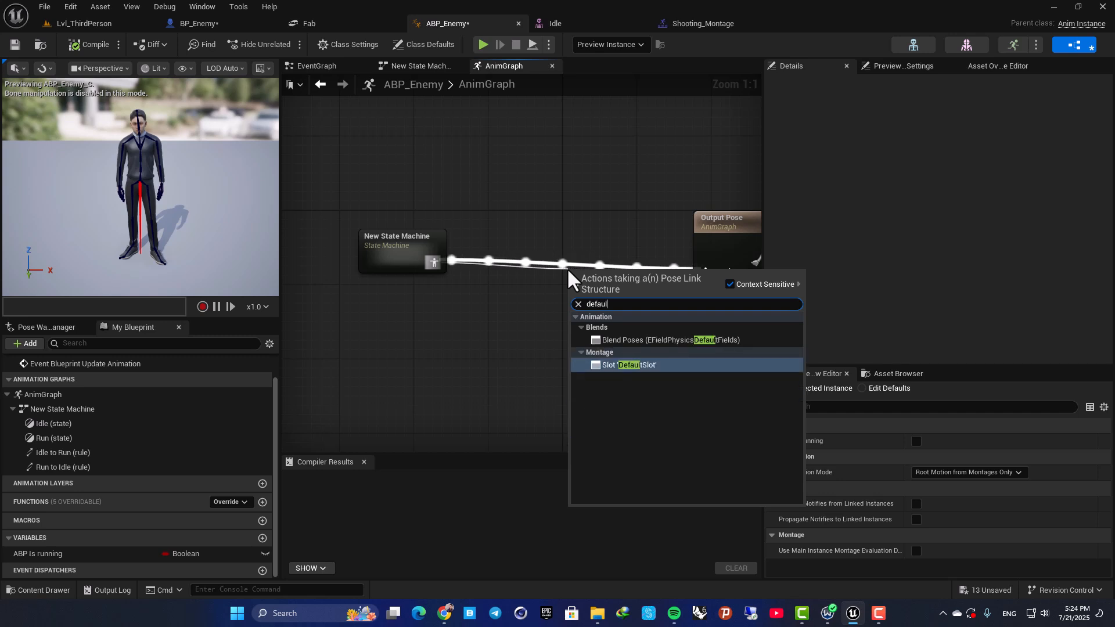
left_click(621, 365)
right_click_drag(550, 208, 478, 218)
left_click_drag(528, 290, 570, 341)
left_click_drag(504, 261, 487, 261)
left_click(496, 210)
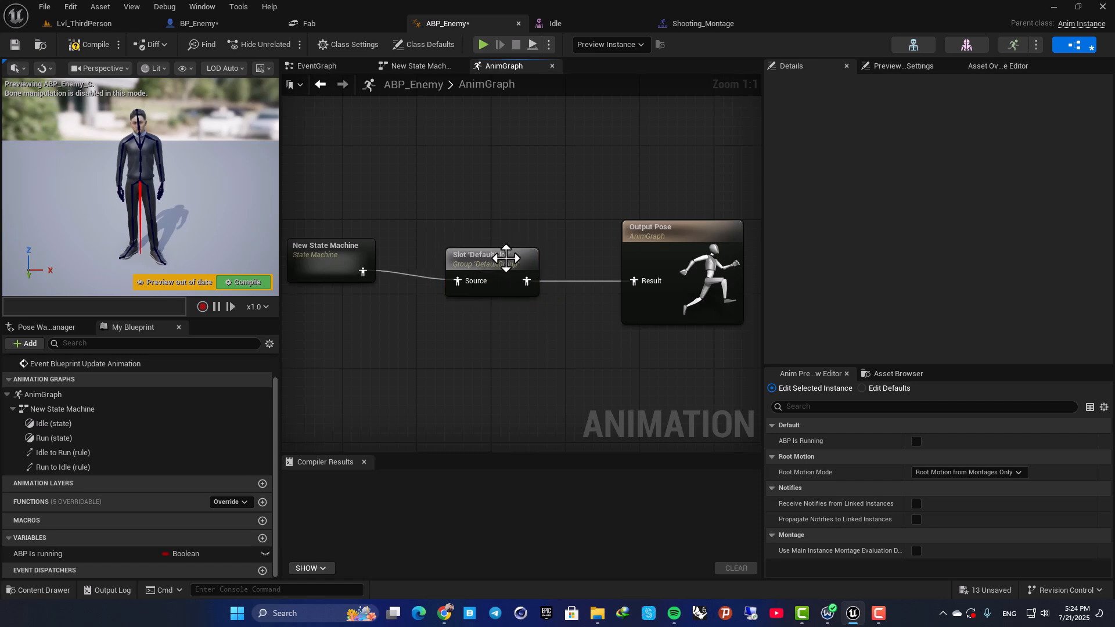
left_click(506, 258)
left_click(90, 44)
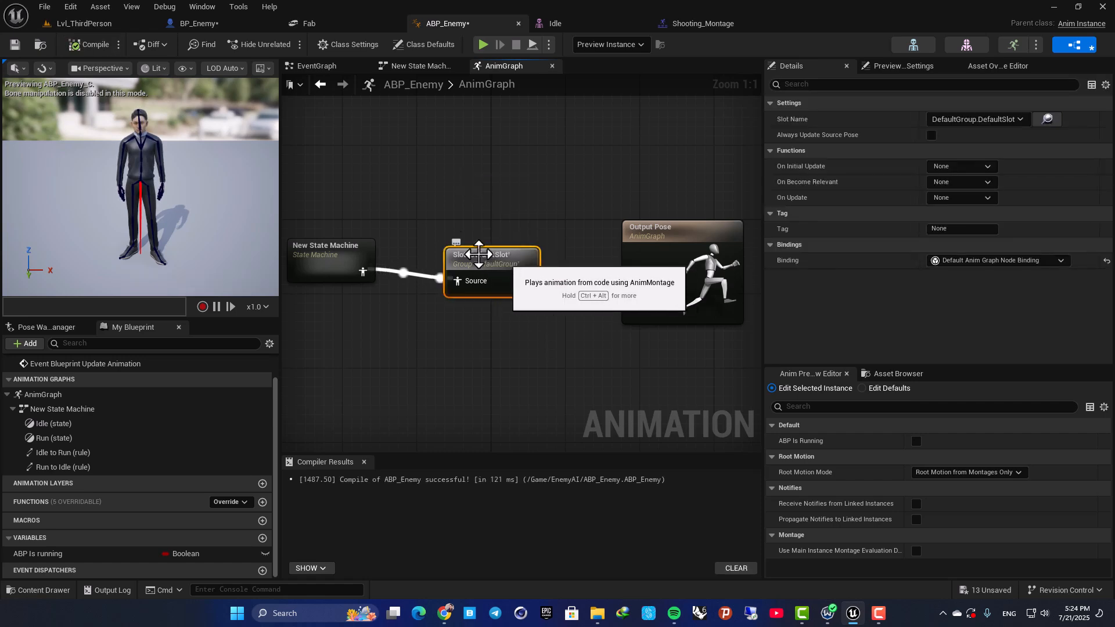
Playtest Lvl_ThirdPerson with the new slot by approaching the enemy, and end the session.
left_click(100, 23)
left_click(289, 43)
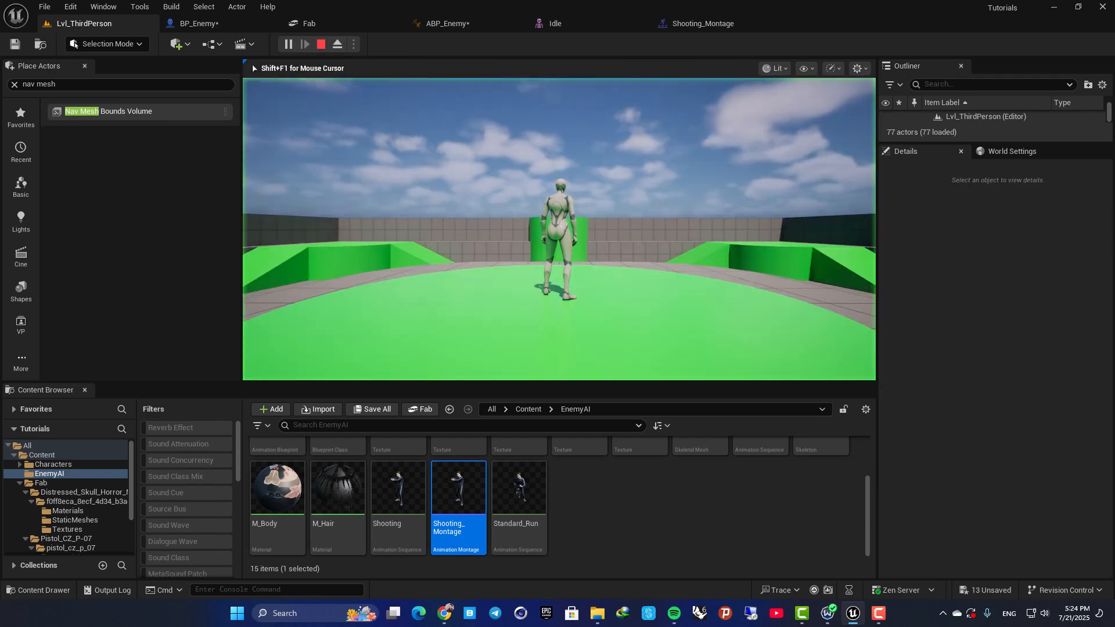
key("w")
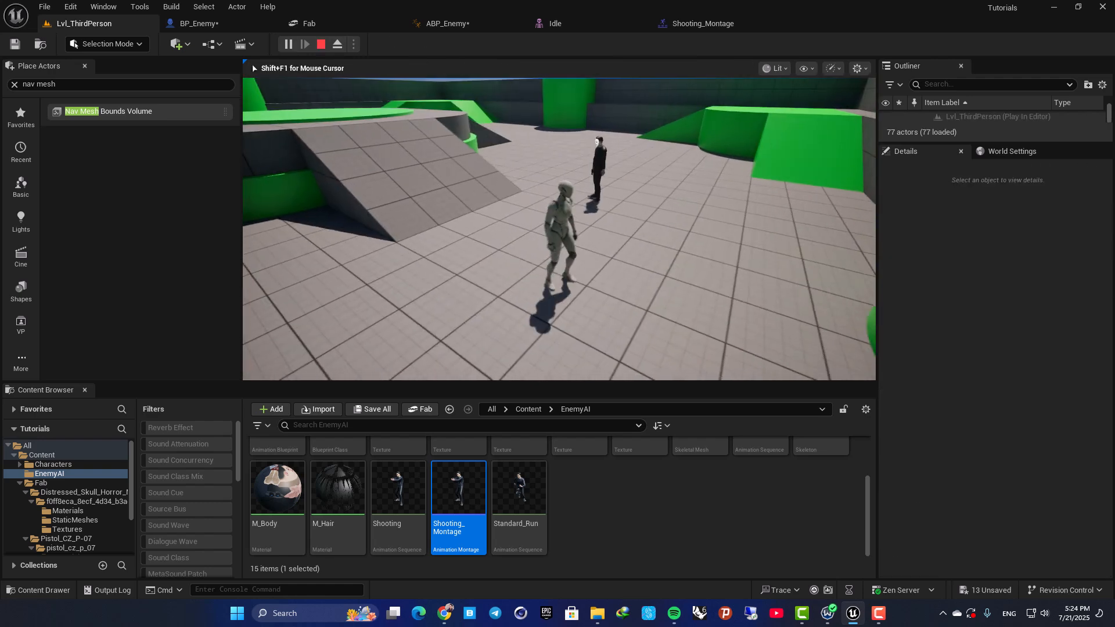
key("Escape")
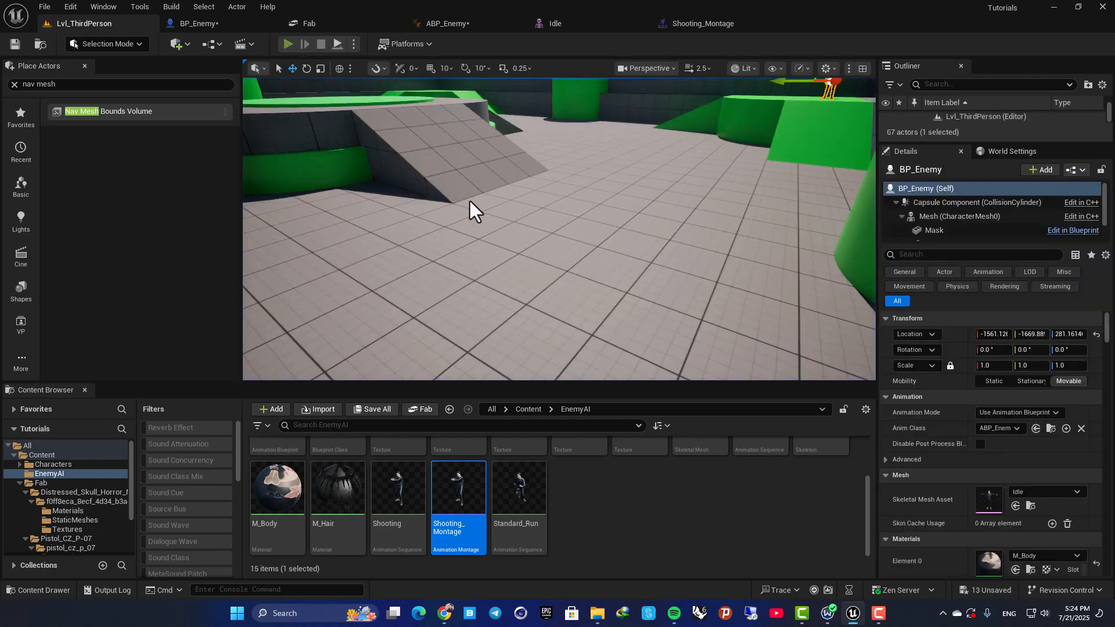
Run the level again in full screen and move the player around the enemy to check its chasing and shooting.
key("alt+p")
key("w")
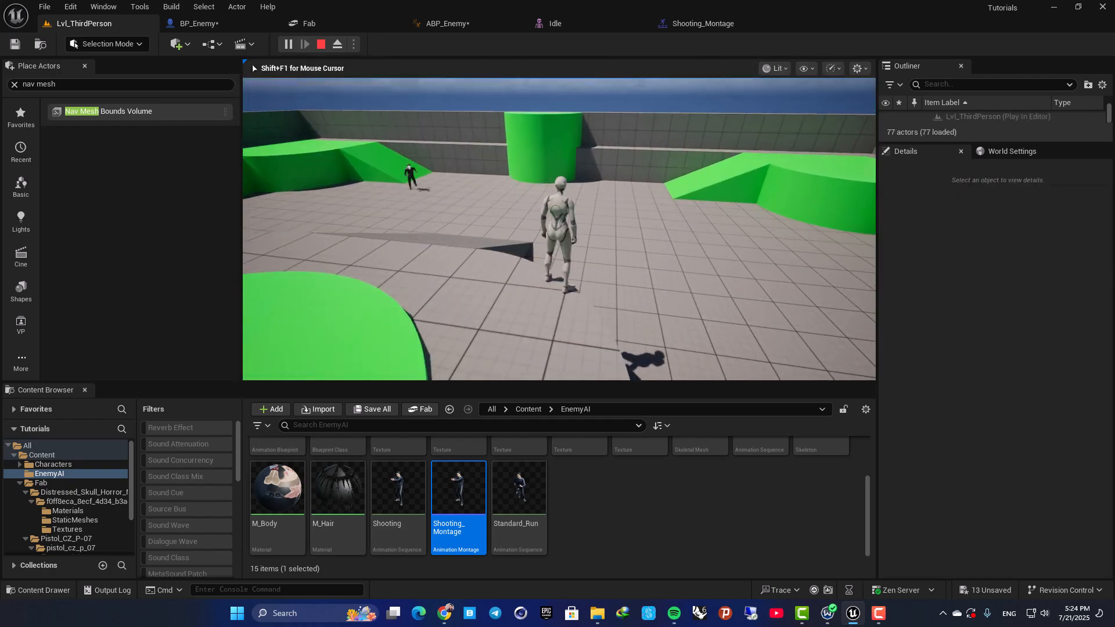
key("F11")
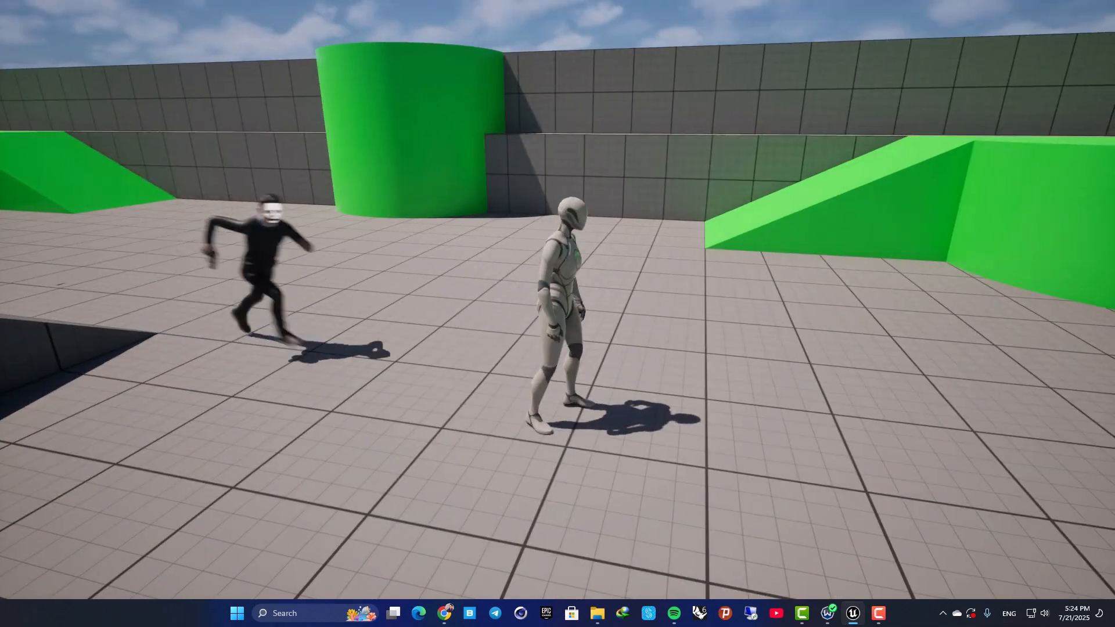
key("a")
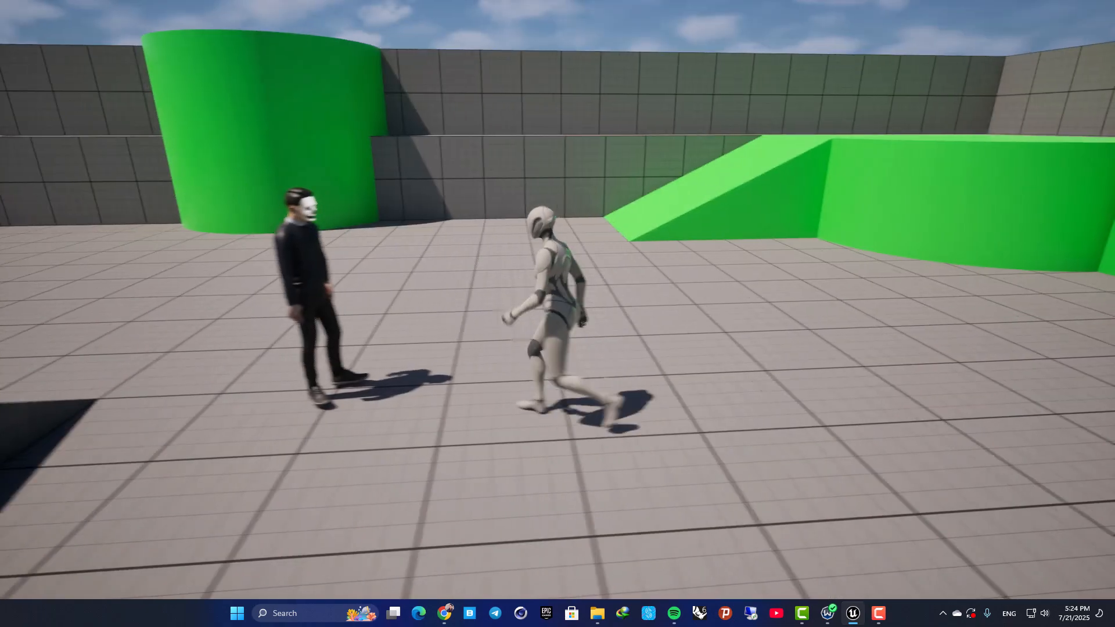
key("w")
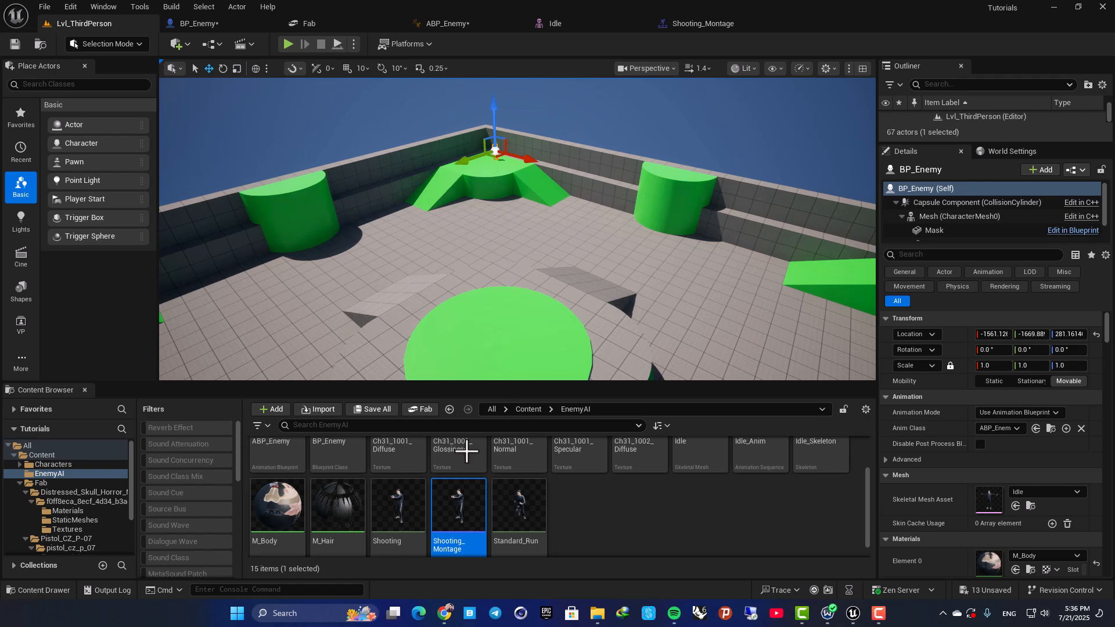
Import the pistol-shot sound file from the desktop into the EnemyAI folder and restore the editor to full size.
double_click(611, 6)
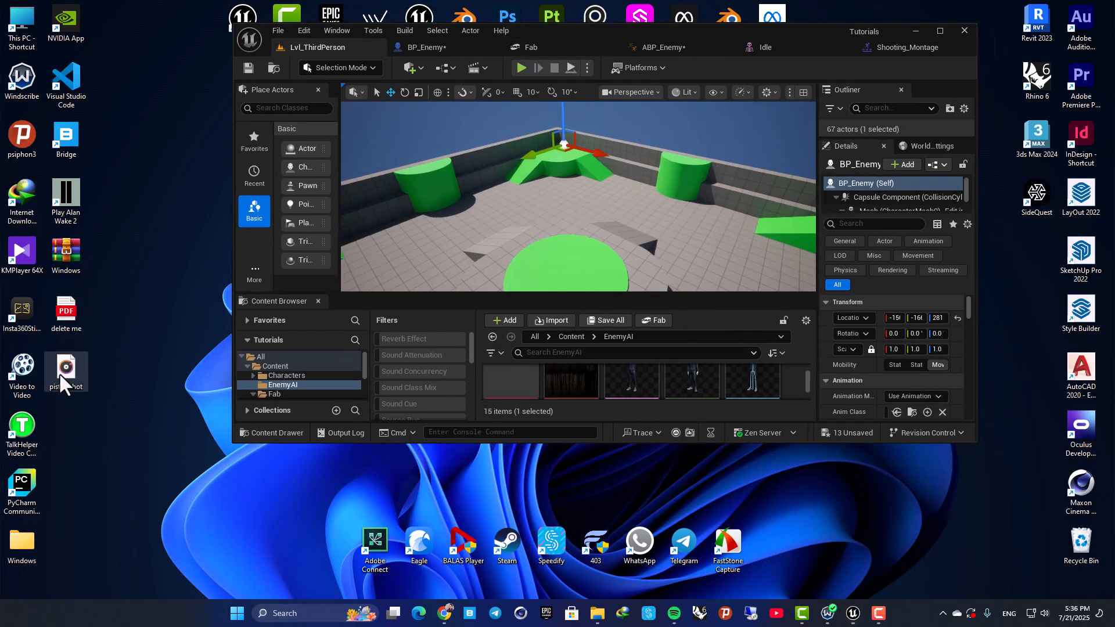
left_click_drag(75, 381, 238, 486)
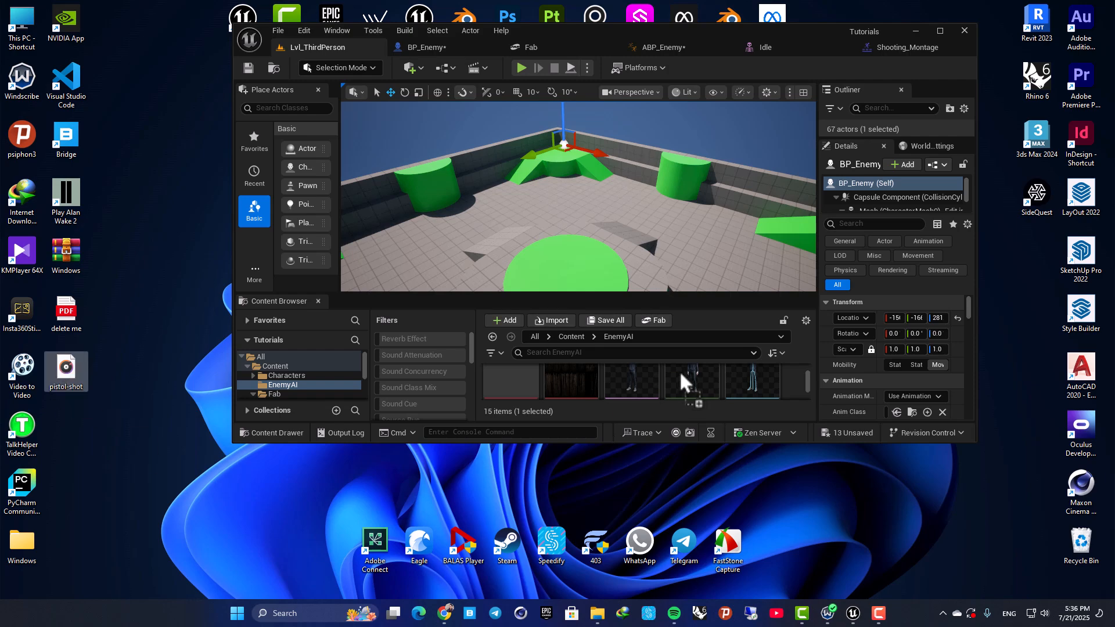
left_click_drag(664, 374, 663, 374)
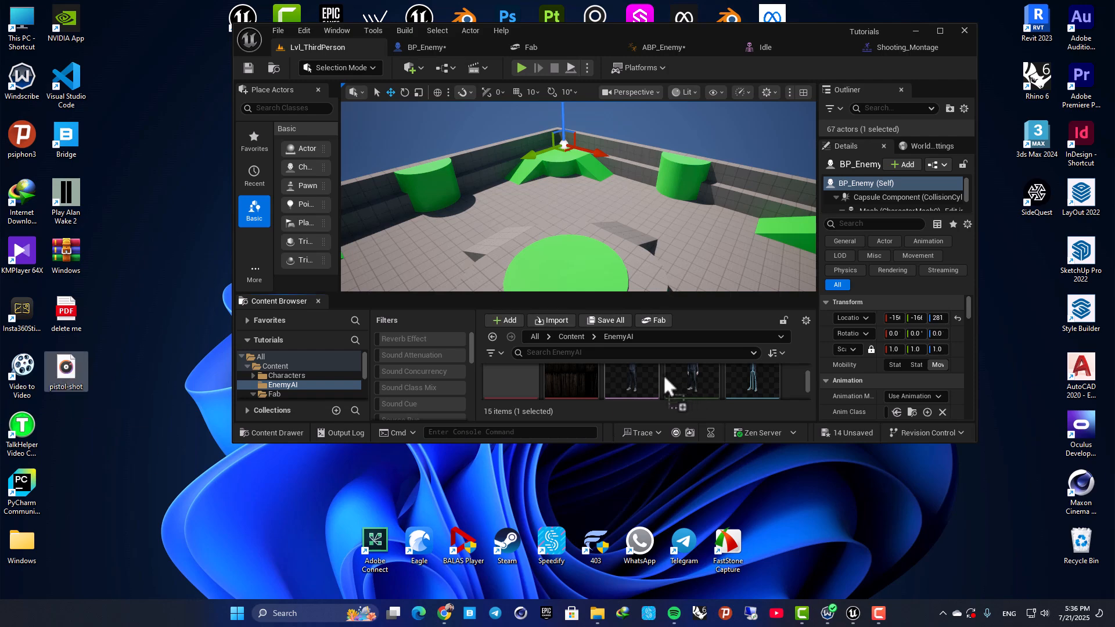
left_click(940, 31)
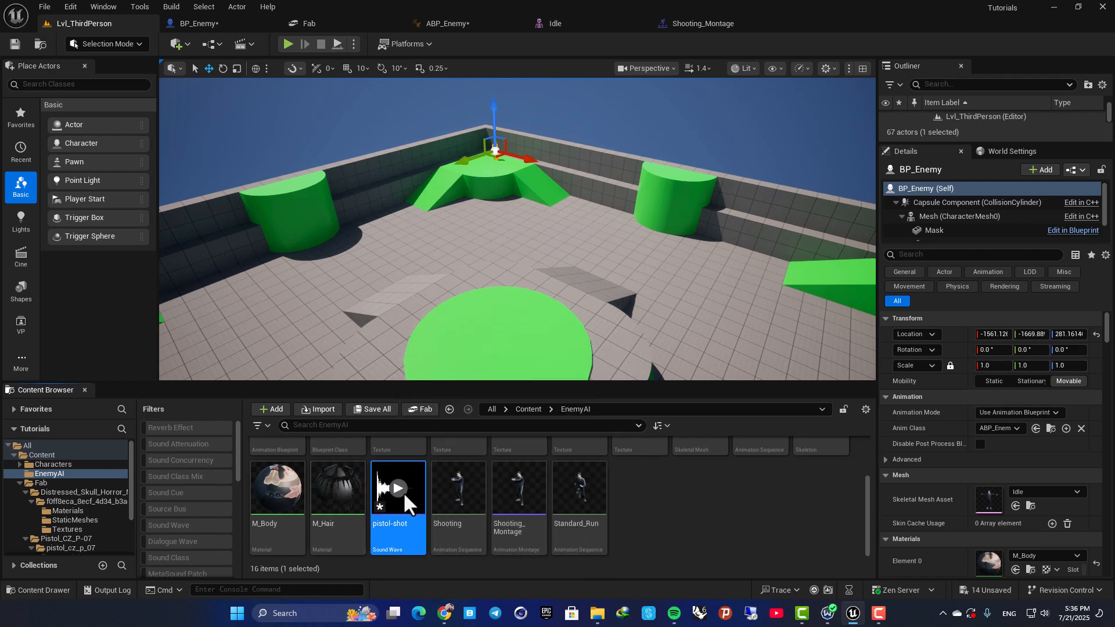
left_click(651, 509)
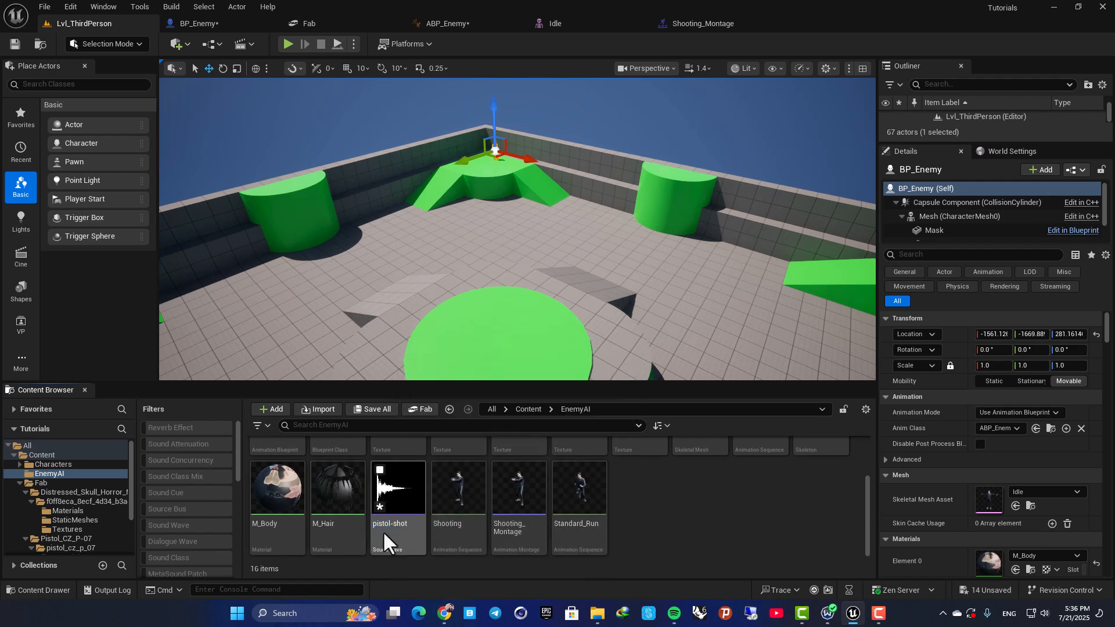
Add a Play Sound notify to Shooting_Montage's Notifies track 1 at about 0.22 s, just after frame 6.
left_click(709, 26)
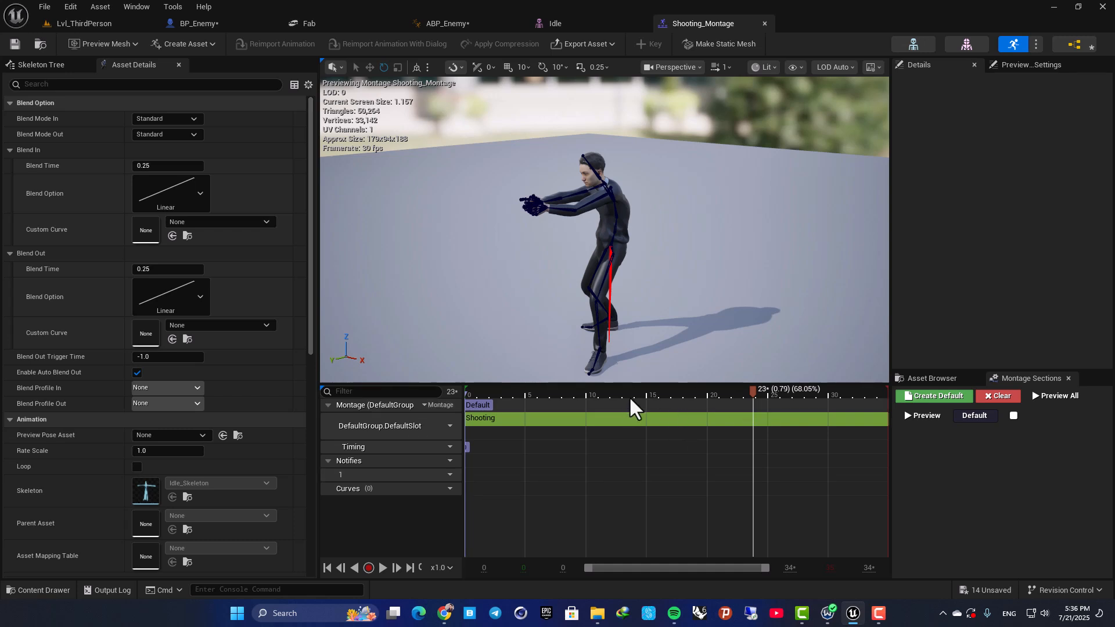
left_click_drag(755, 392, 565, 404)
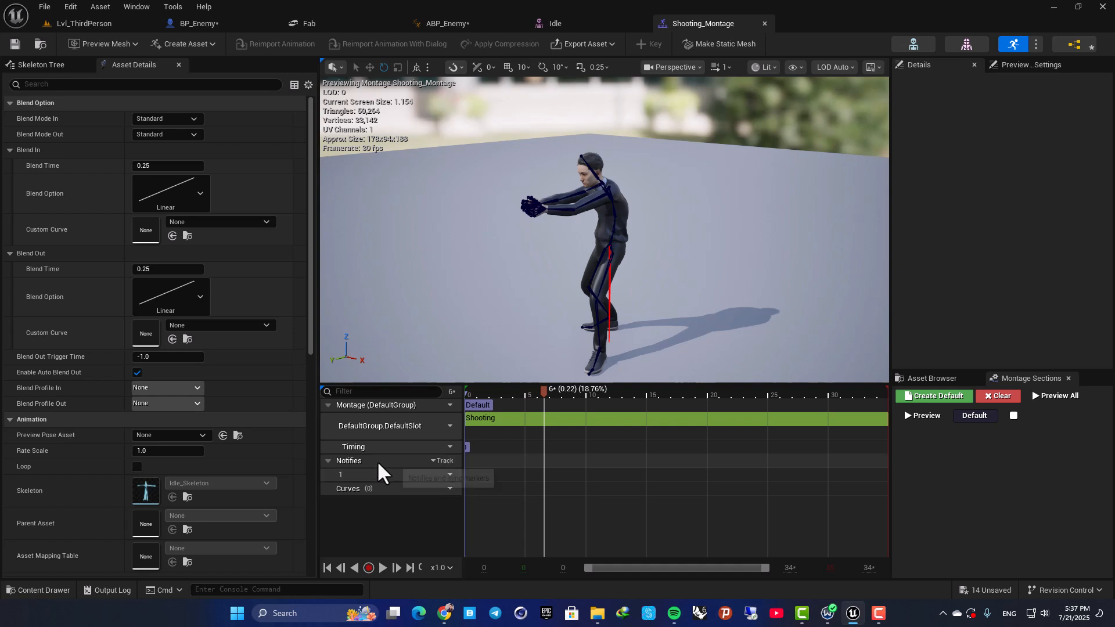
right_click(549, 482)
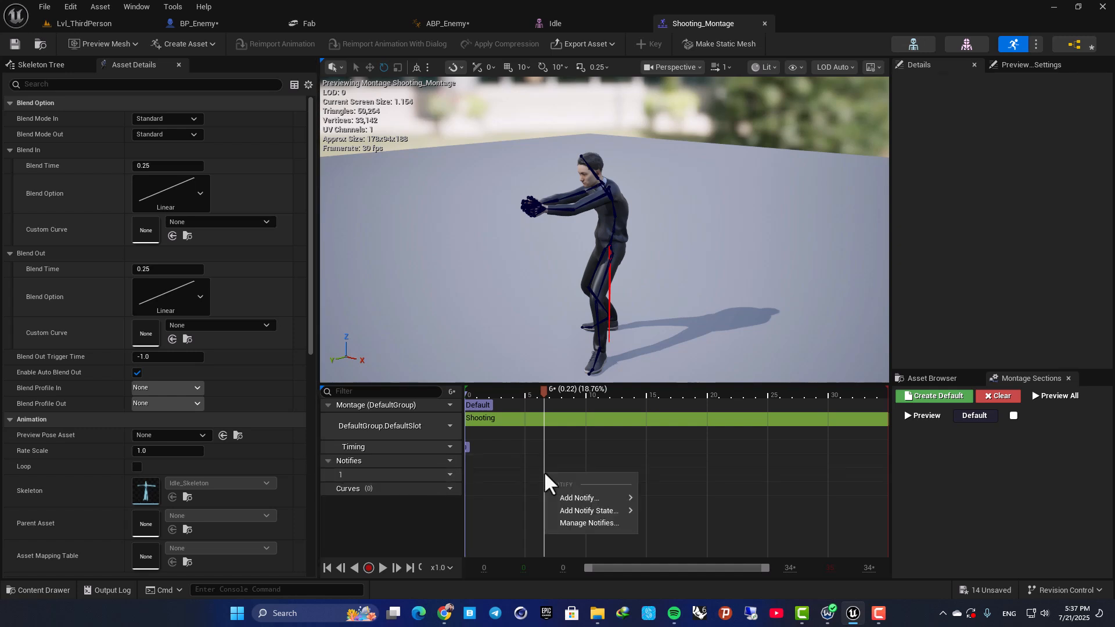
mouse_move(555, 497)
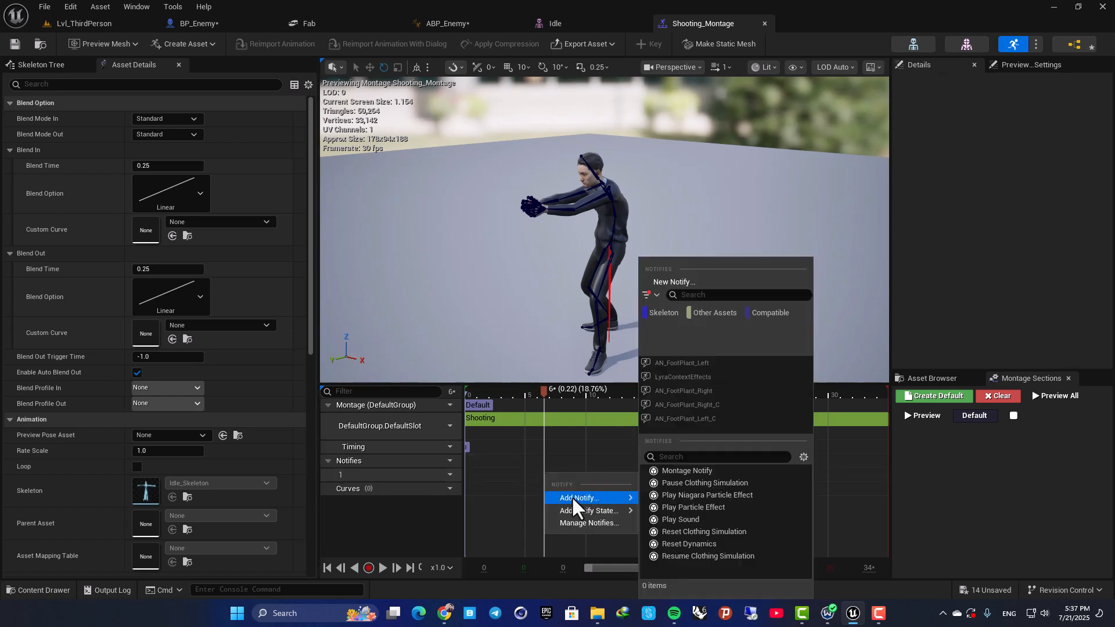
left_click(680, 520)
Set the Play Sound notify's sound to pistol-shot and play the montage to preview the gunshot timing.
left_click(566, 476)
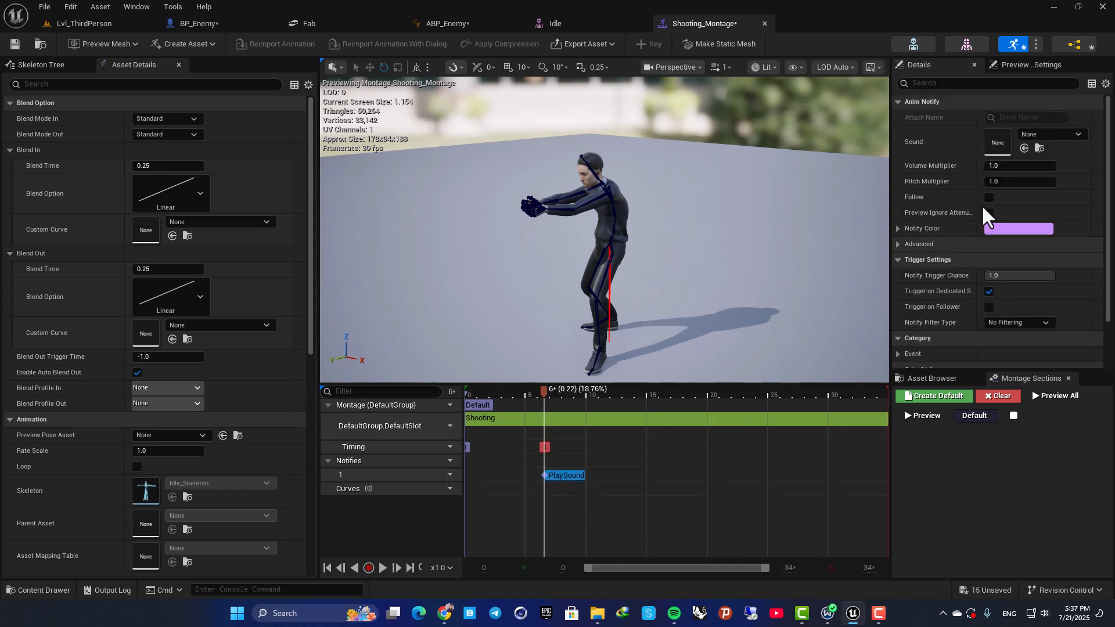
left_click(1049, 135)
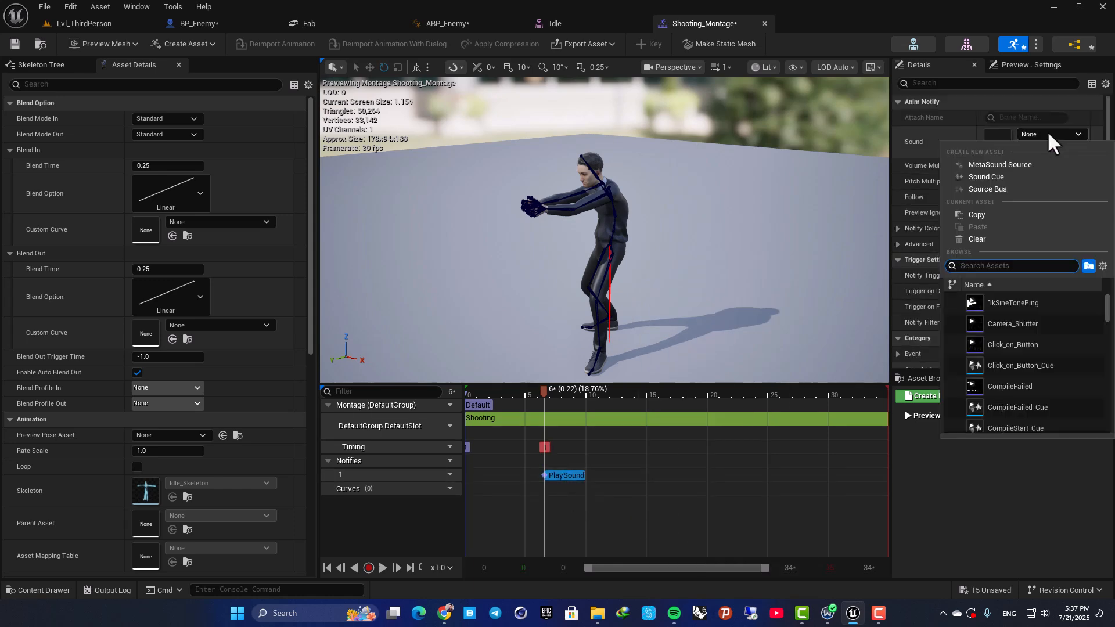
left_click(1049, 134)
left_click(84, 23)
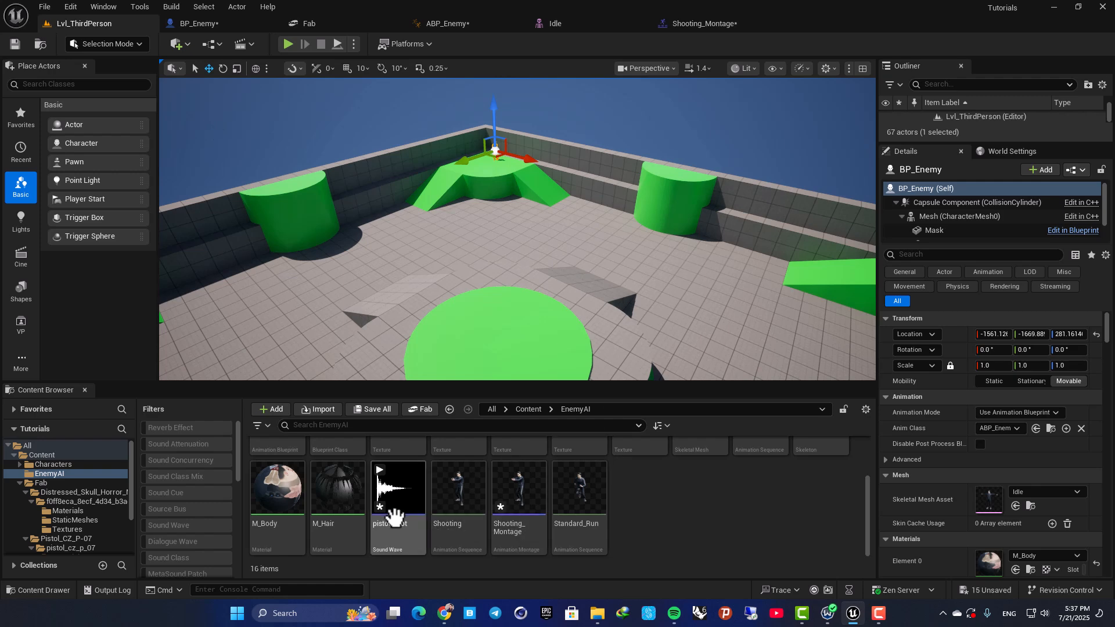
left_click(681, 22)
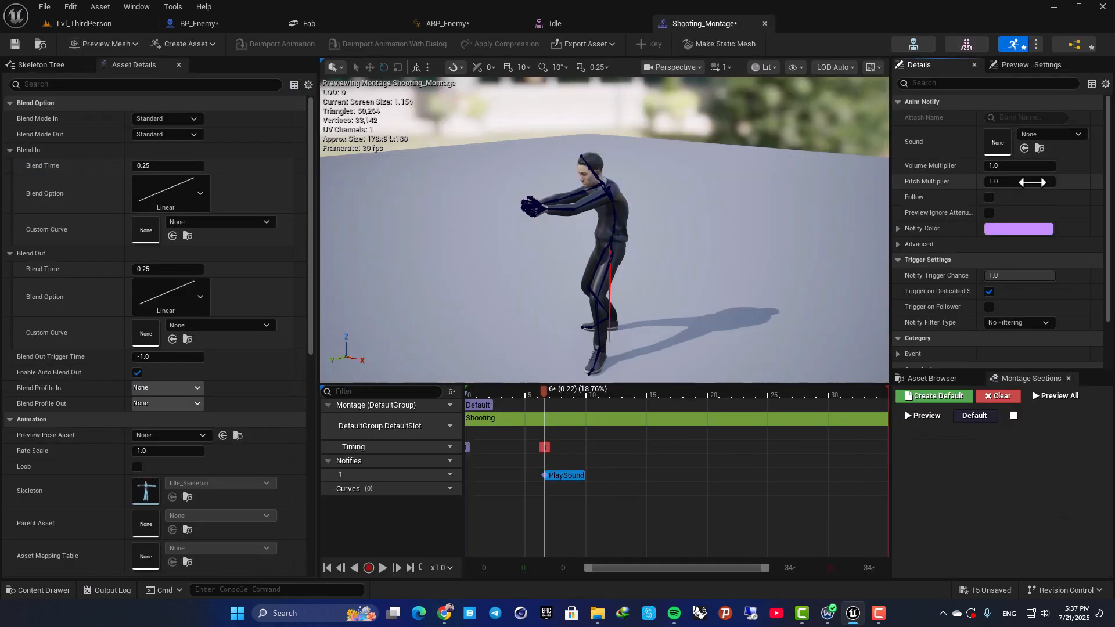
left_click(1029, 128)
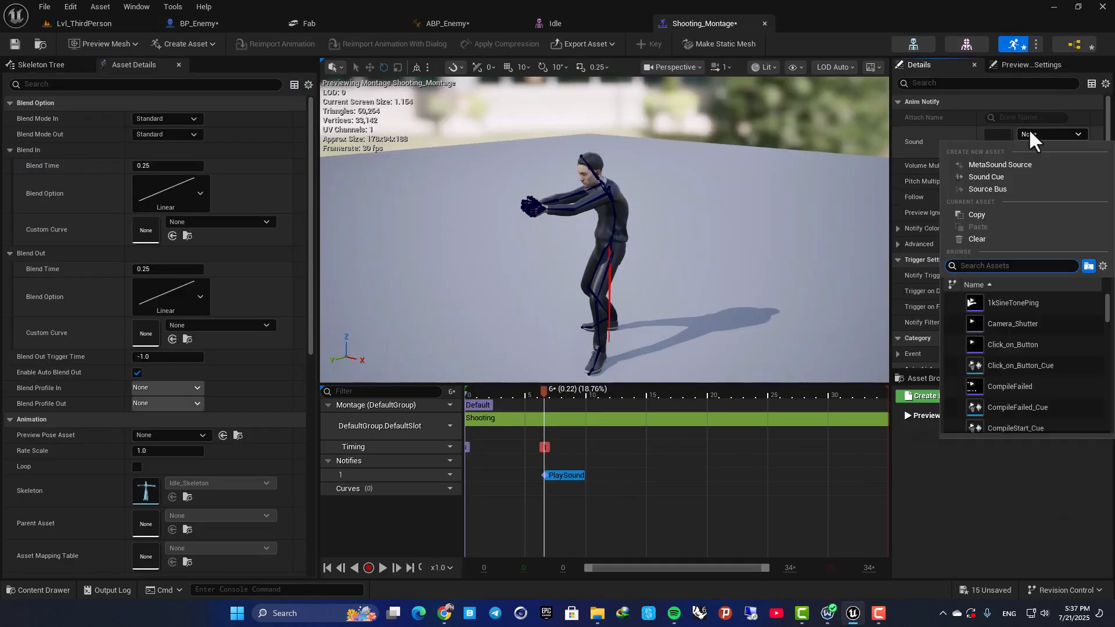
type("pist")
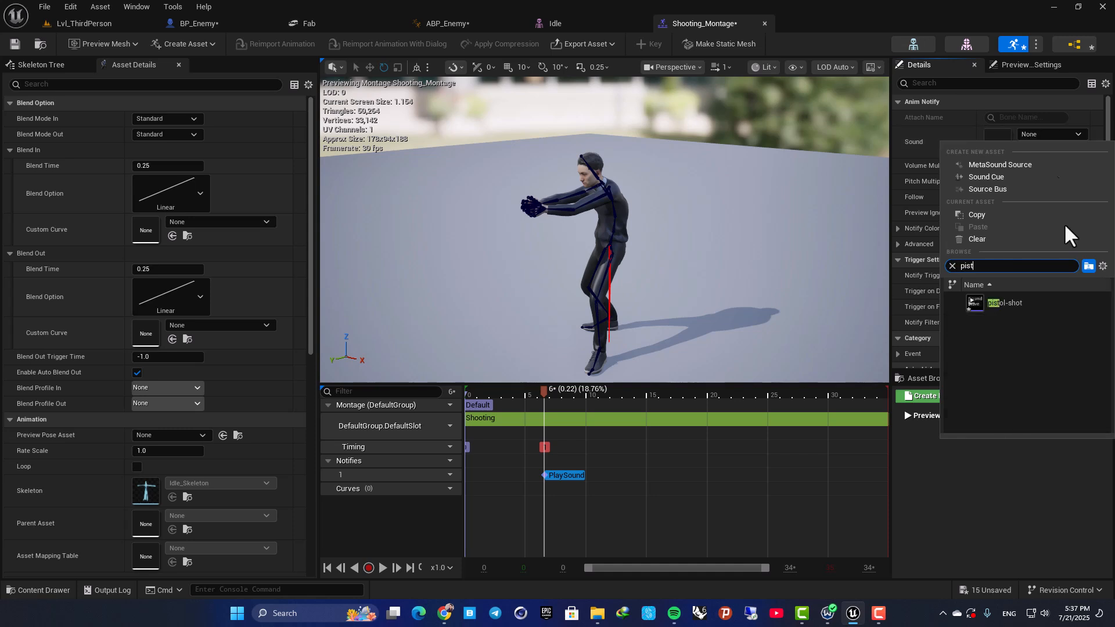
left_click(1006, 303)
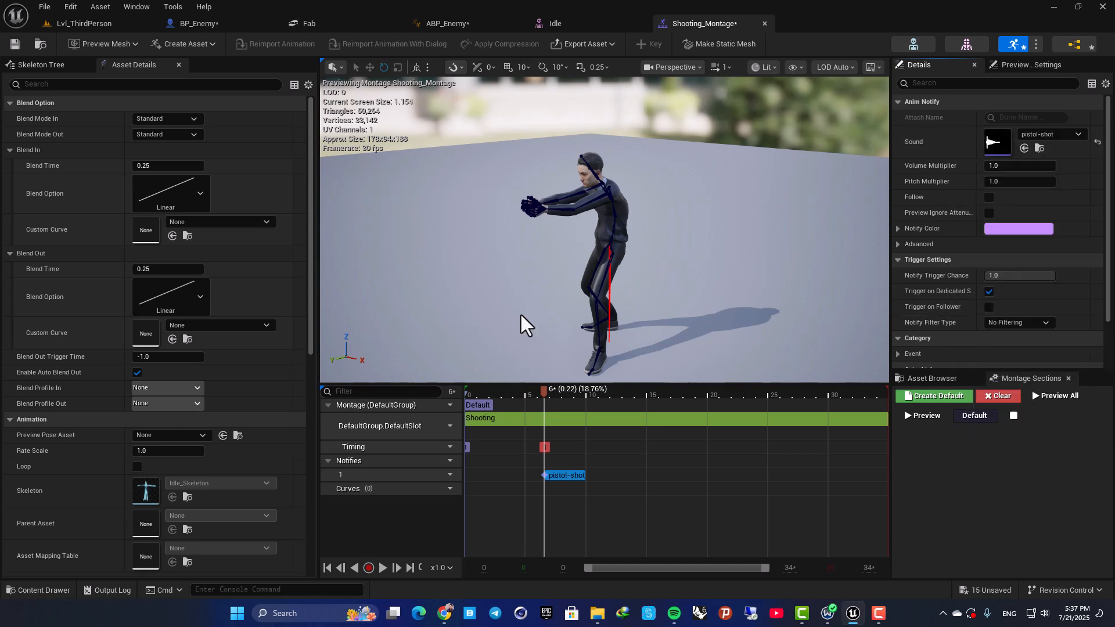
left_click(478, 402)
key("space")
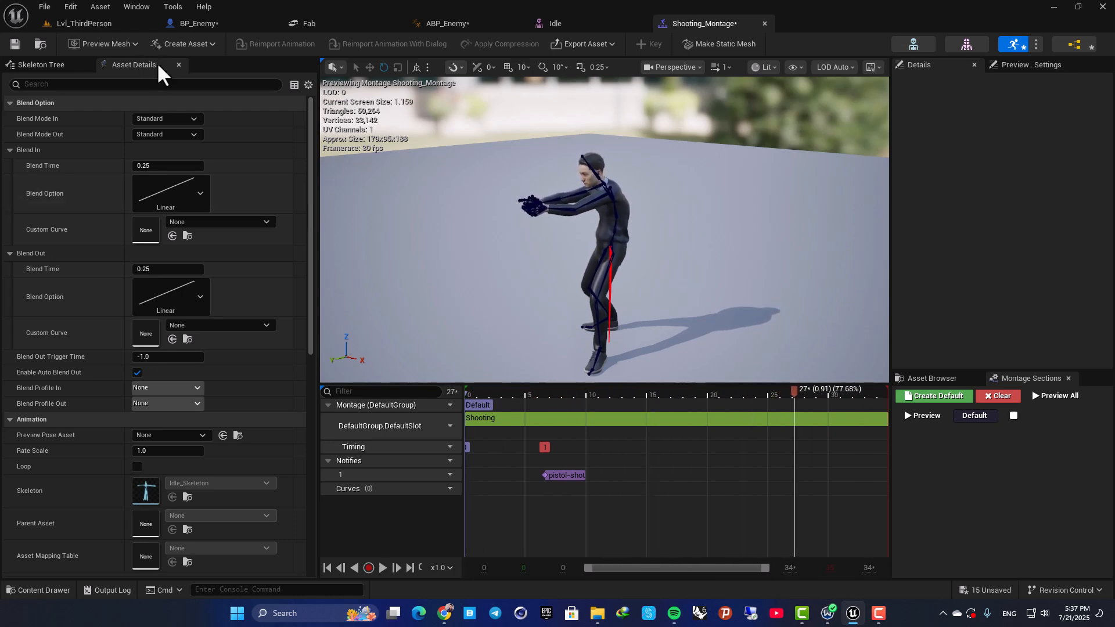
Play Lvl_ThirdPerson in the editor and run the player around the enemy to check its shooting with the gunshot sound.
left_click(78, 24)
left_click(289, 44)
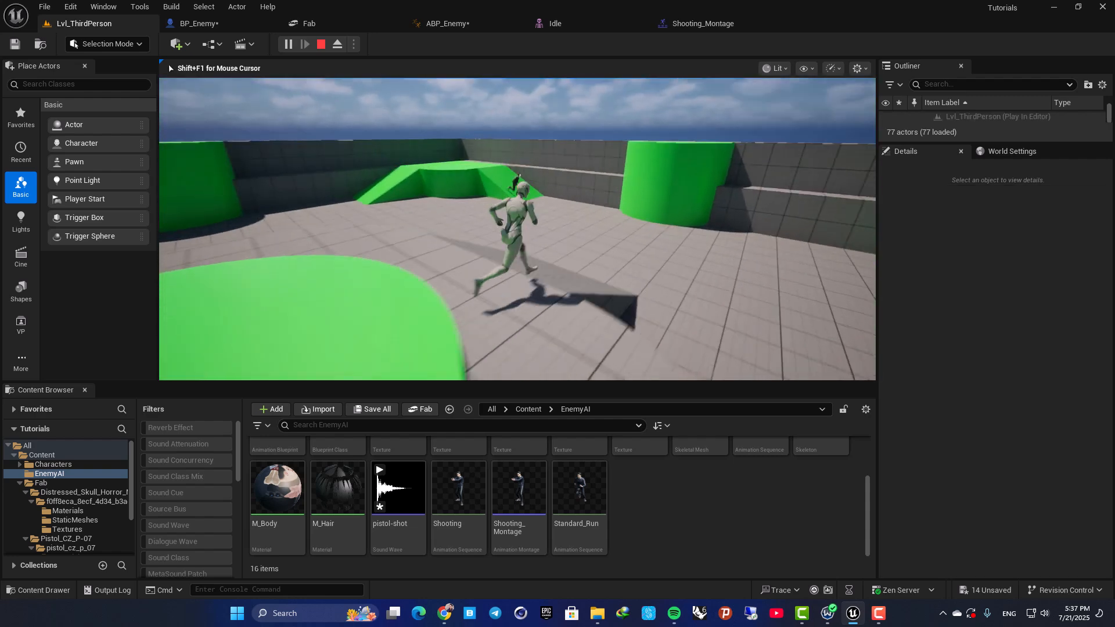
key("d")
key("s")
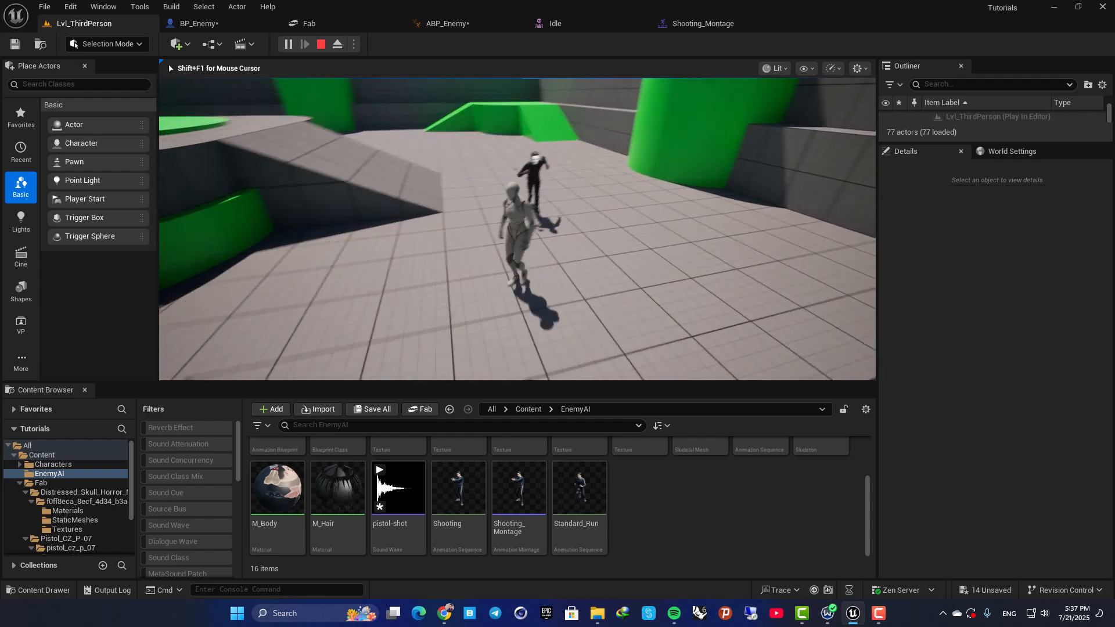
key("d")
key("a")
key("d")
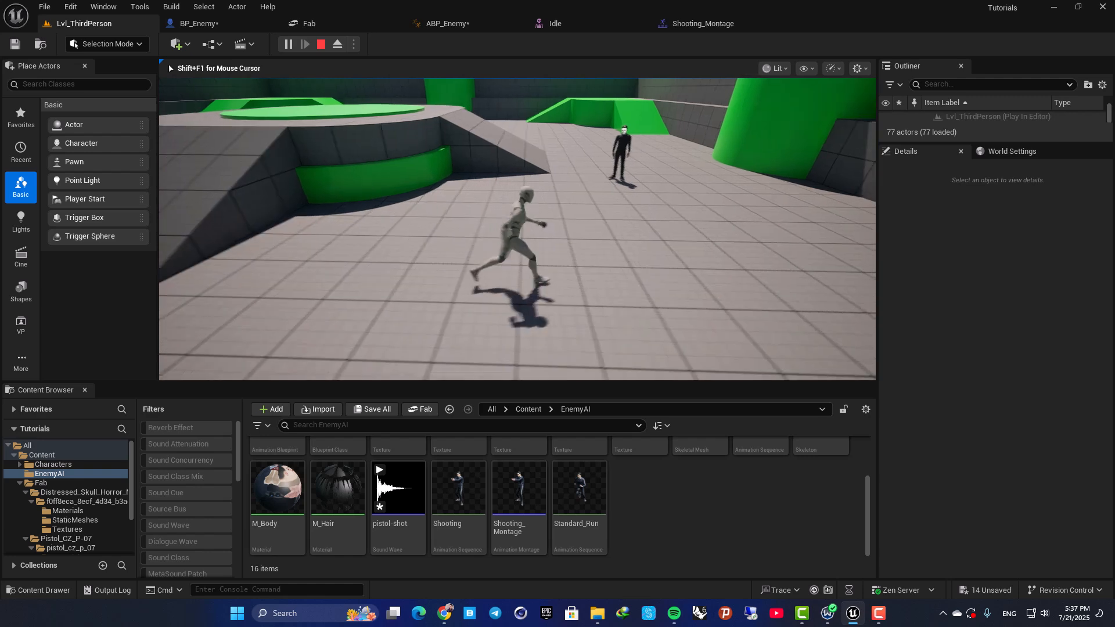
key("Escape")
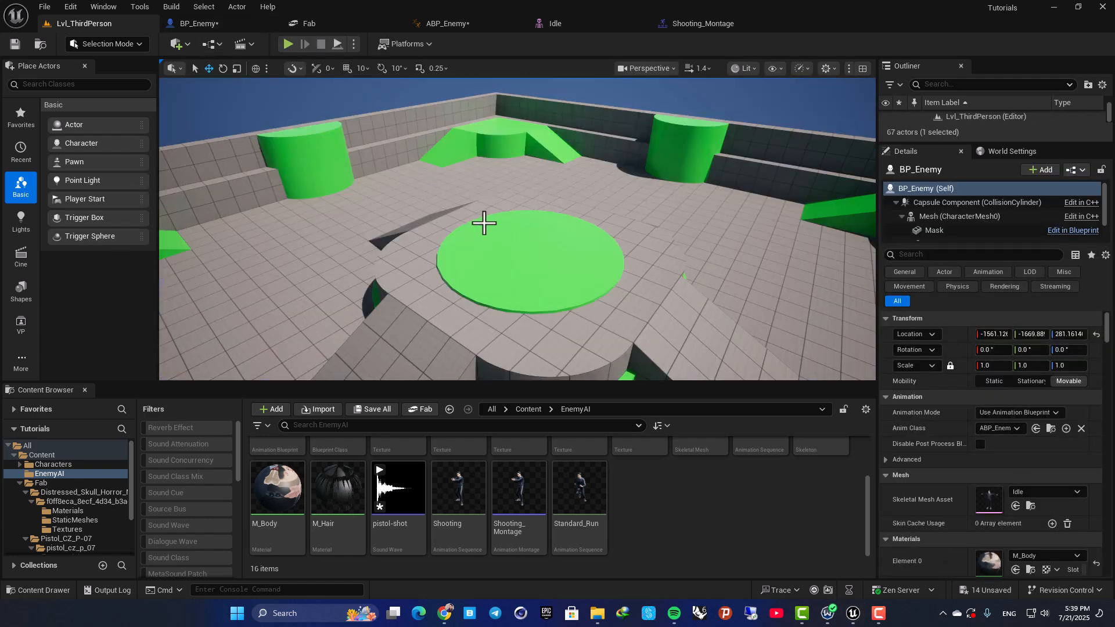
Open the BP_ThirdPersonCharacter blueprint from the Blueprints folder inside Content's ThirdPerson folder.
right_click_drag(484, 223, 522, 212)
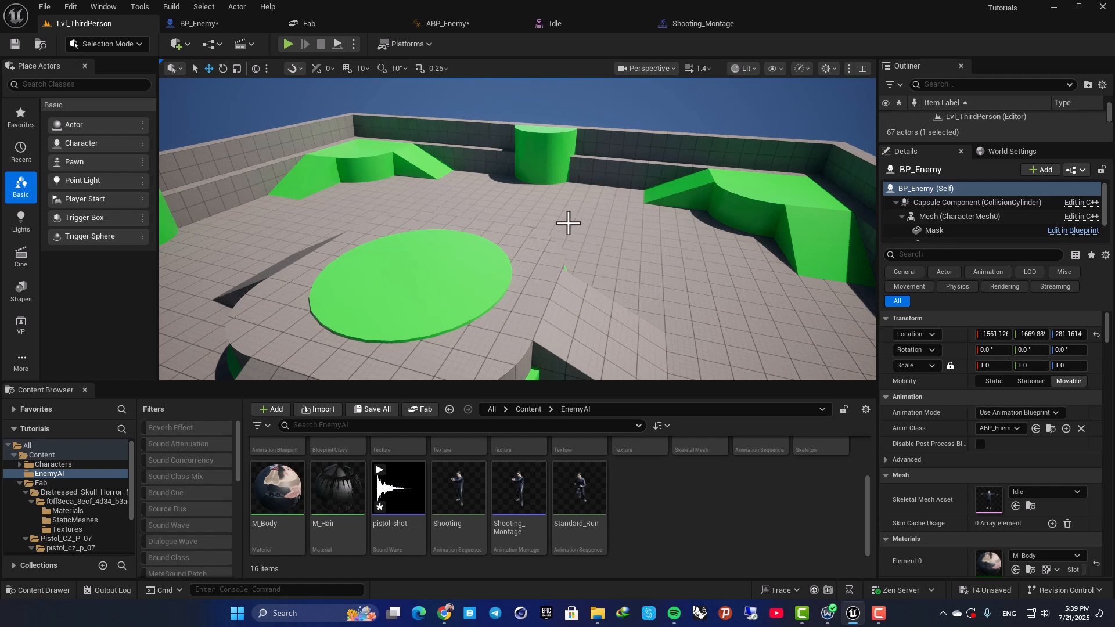
left_click(527, 410)
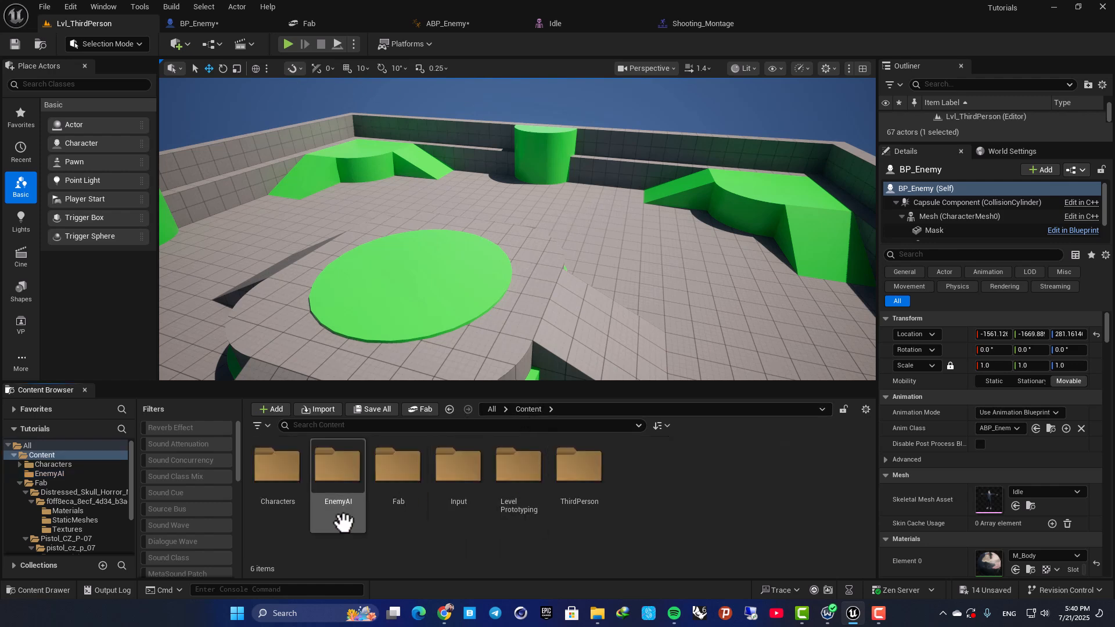
right_click_drag(497, 331, 472, 310)
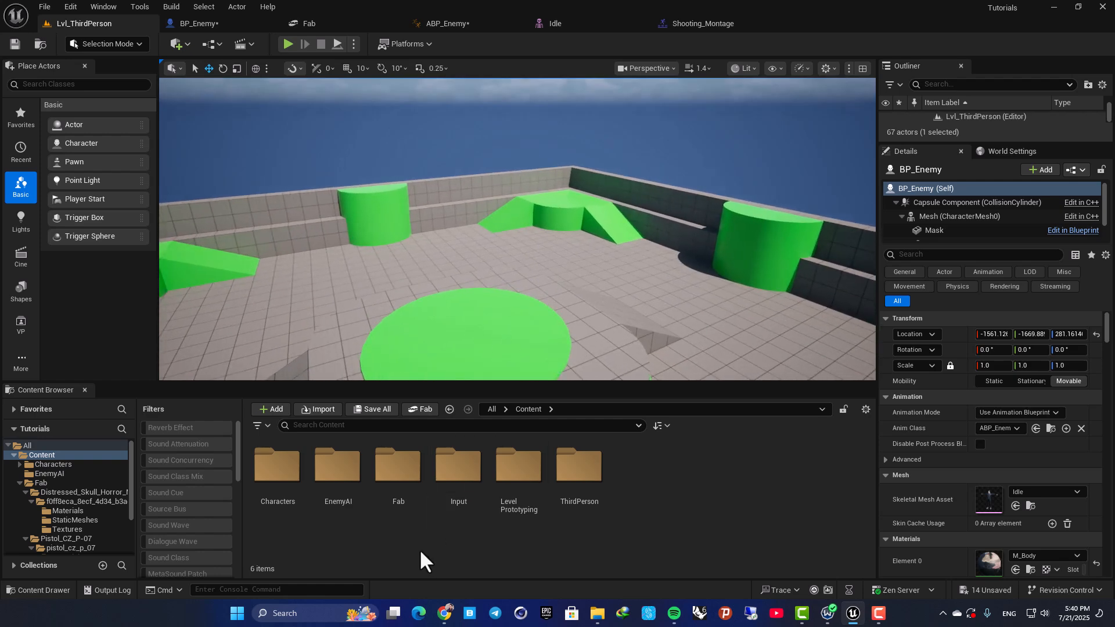
left_click(598, 472)
double_click(599, 471)
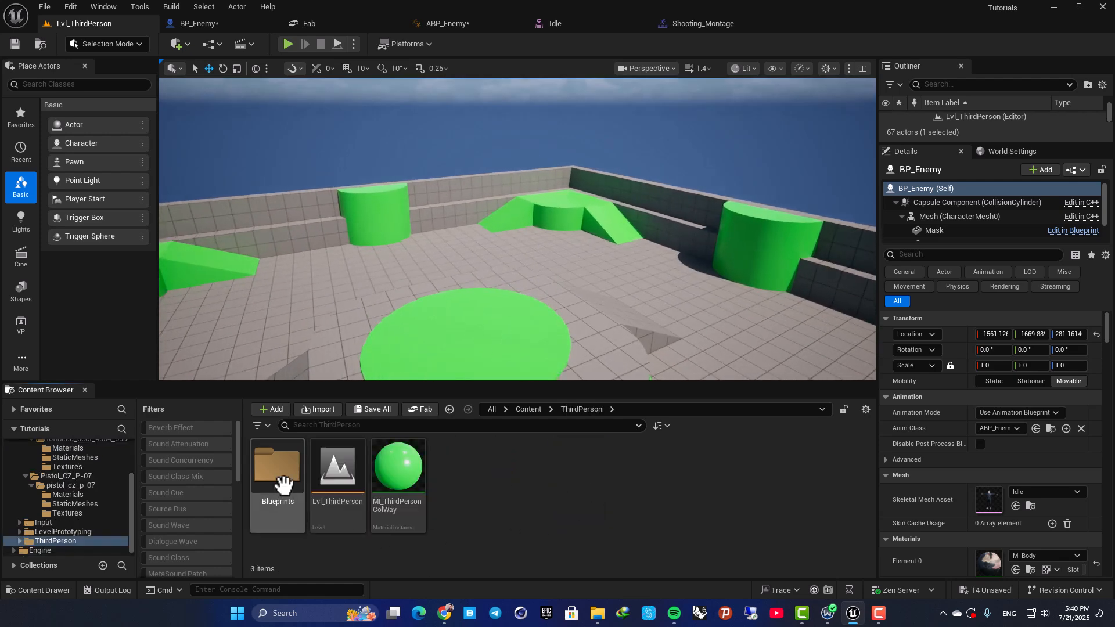
double_click(282, 470)
left_click(305, 474)
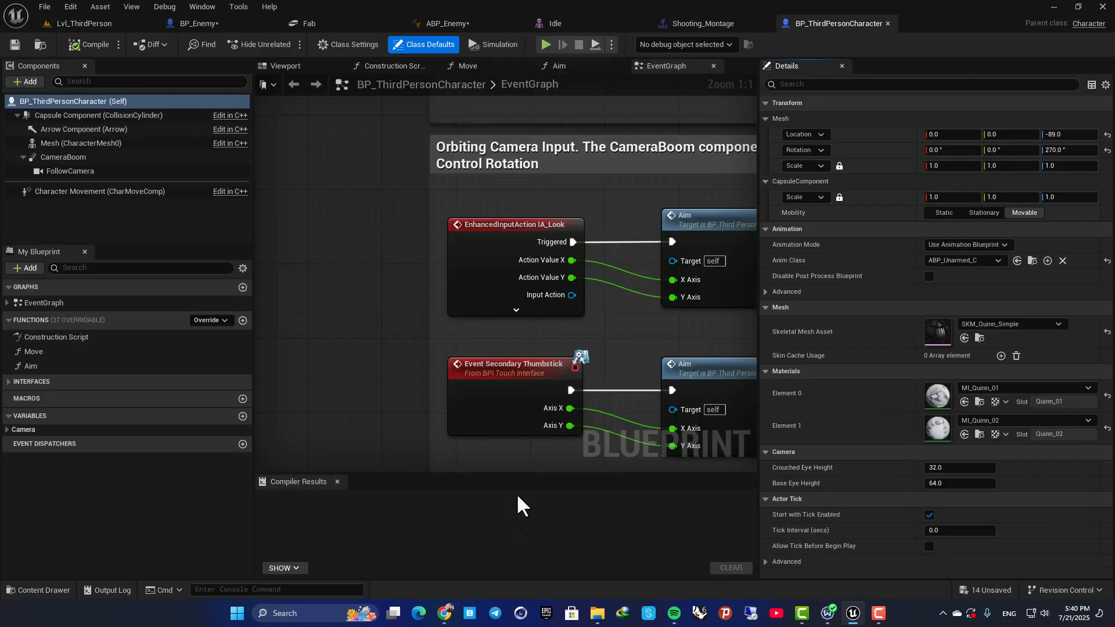
Add a custom event named Death in the empty graph area below the Jump Input comment block.
scroll(514, 339, "down", 8)
right_click_drag(514, 340, 448, 409)
scroll(458, 364, "down", 3)
right_click_drag(458, 364, 483, 232)
scroll(478, 267, "up", 8)
right_click_drag(476, 334, 541, 151)
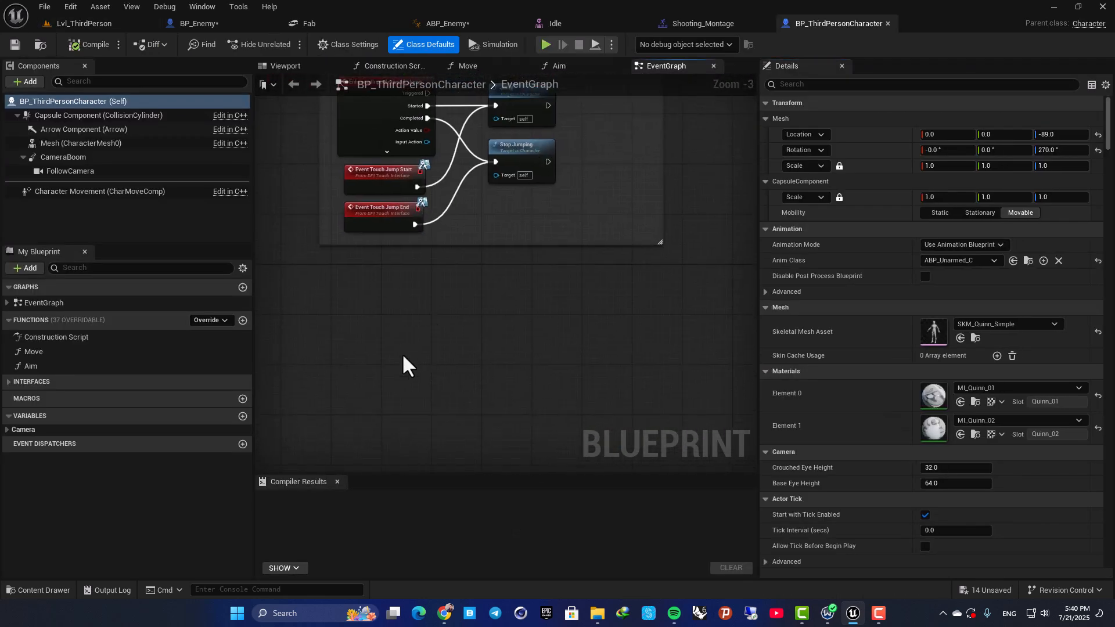
right_click(402, 353)
type("cus")
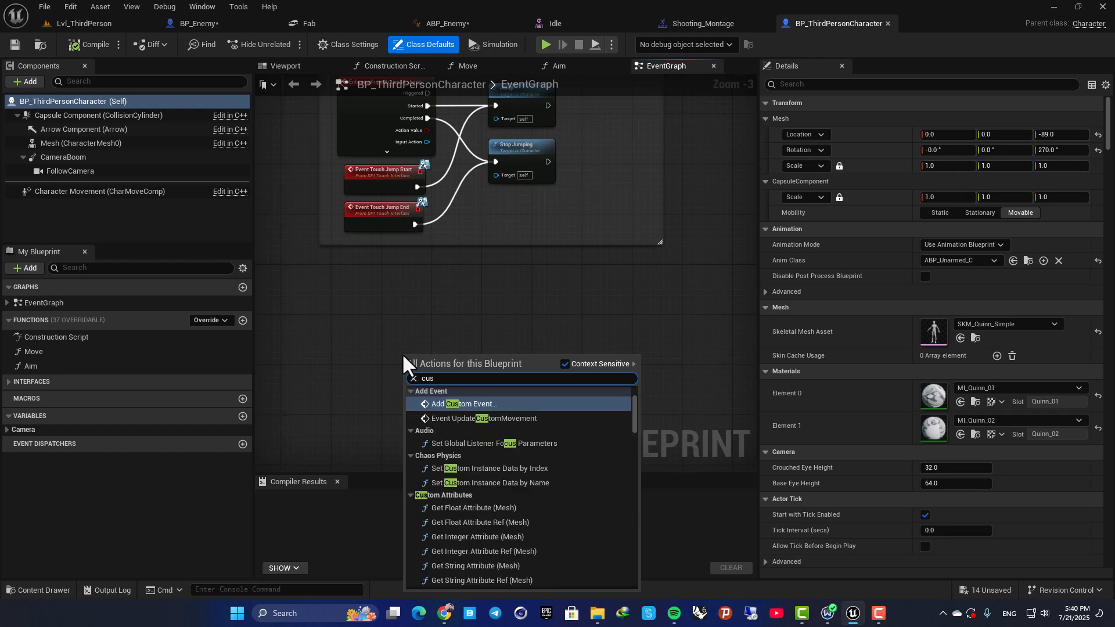
key("Return")
scroll(399, 353, "up", 2)
type("Death")
key("Return")
left_click(446, 317)
right_click_drag(446, 317, 404, 264)
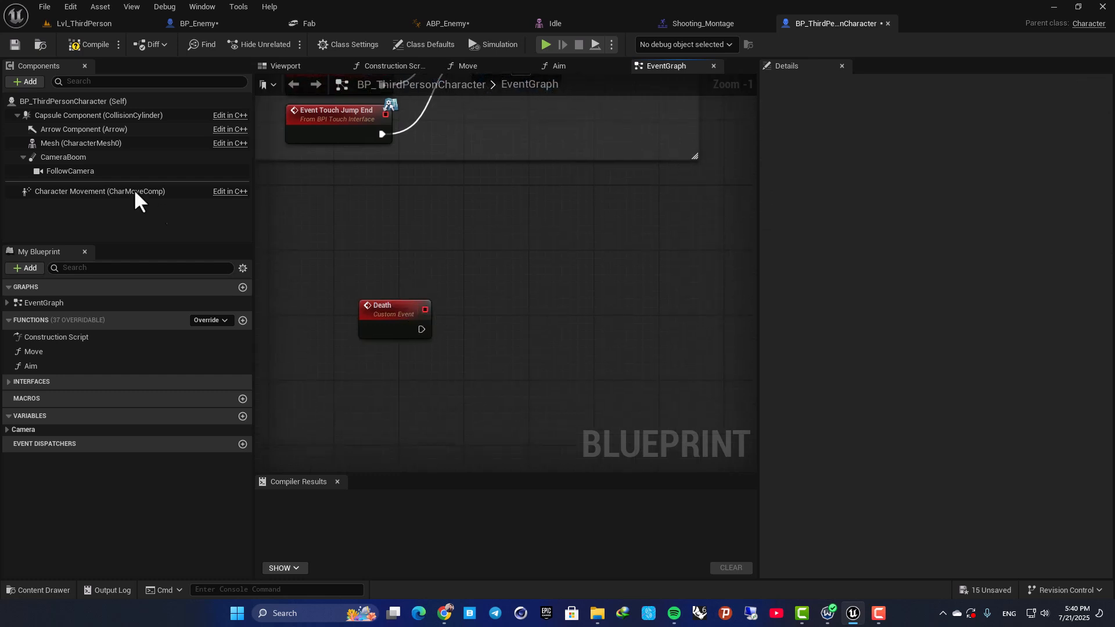
Add a Set Simulate Physics node targeting the character's Mesh, enable Simulate, and connect it to the Death event.
left_click_drag(65, 144, 586, 318)
type("set simul")
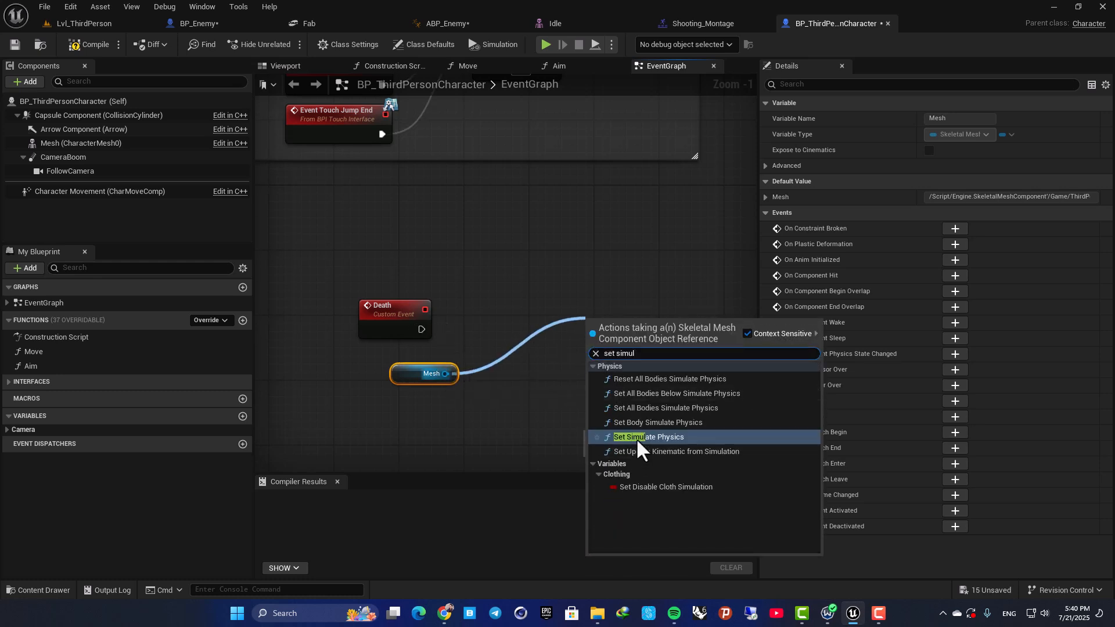
left_click(636, 437)
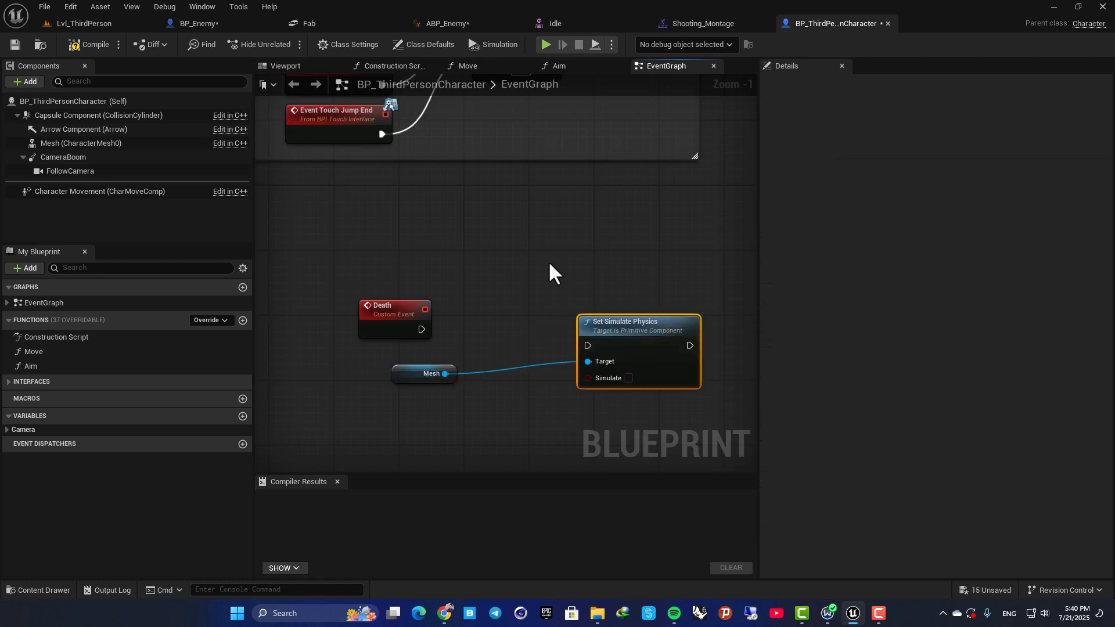
left_click(629, 378)
left_click_drag(422, 330, 578, 282)
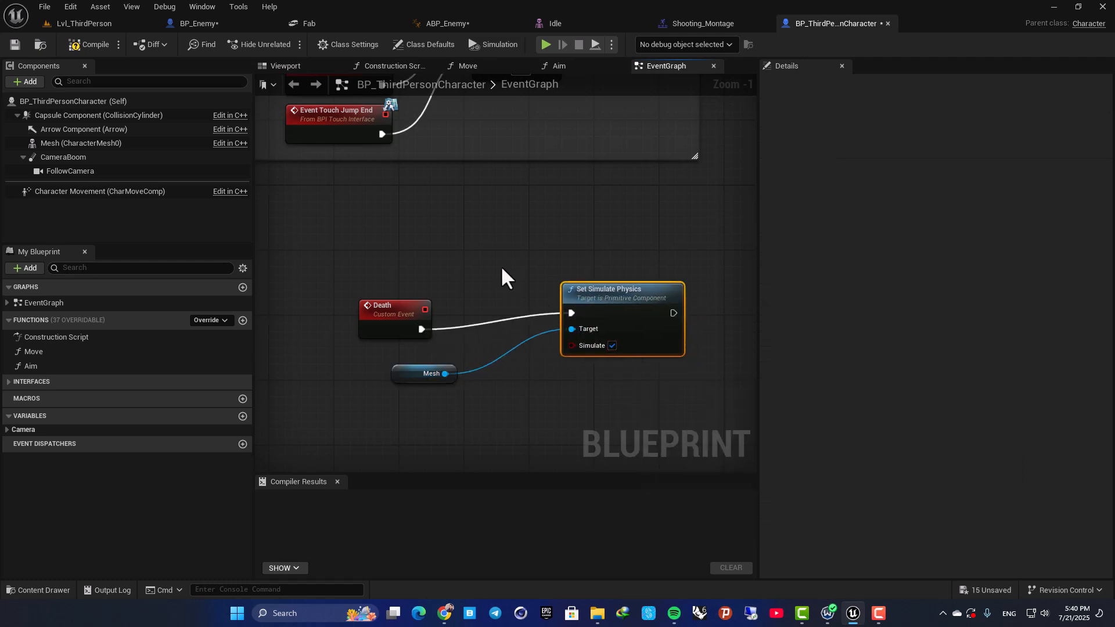
left_click(401, 375)
right_click_drag(555, 284, 469, 254)
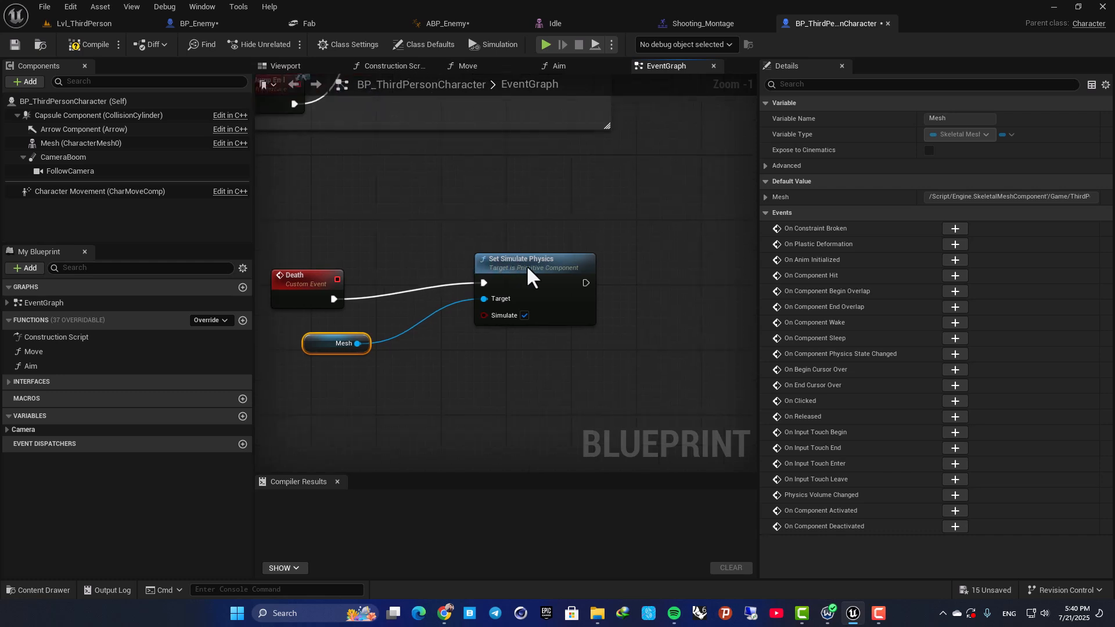
left_click_drag(523, 278, 572, 278)
left_click(329, 342)
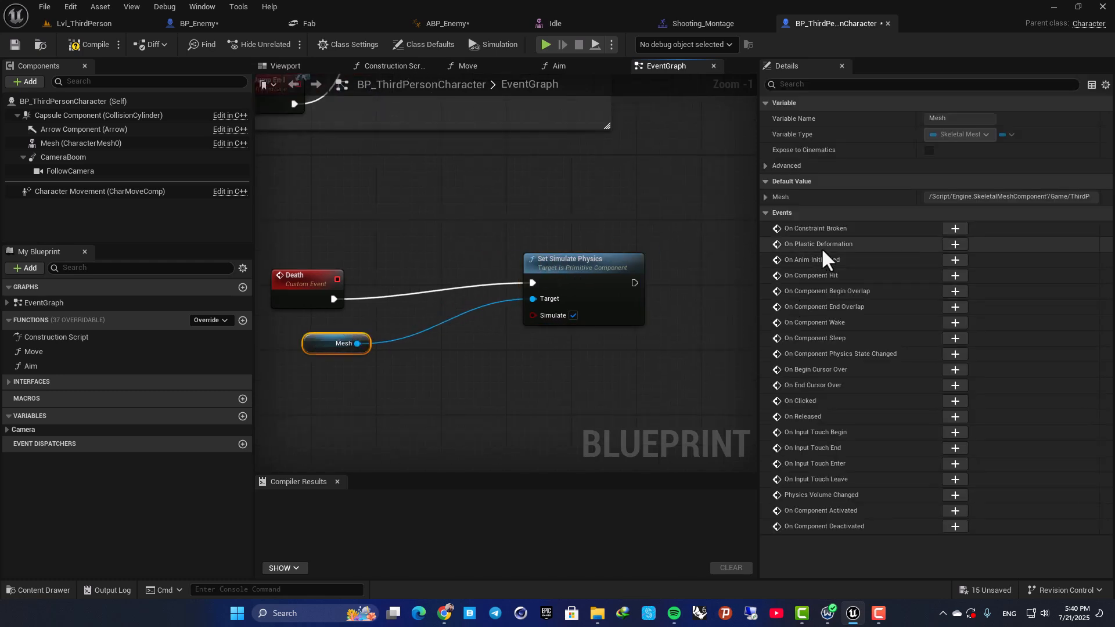
Set the Mesh component's collision preset to Ragdoll.
left_click(78, 143)
scroll(863, 395, "down", 5)
scroll(859, 395, "down", 15)
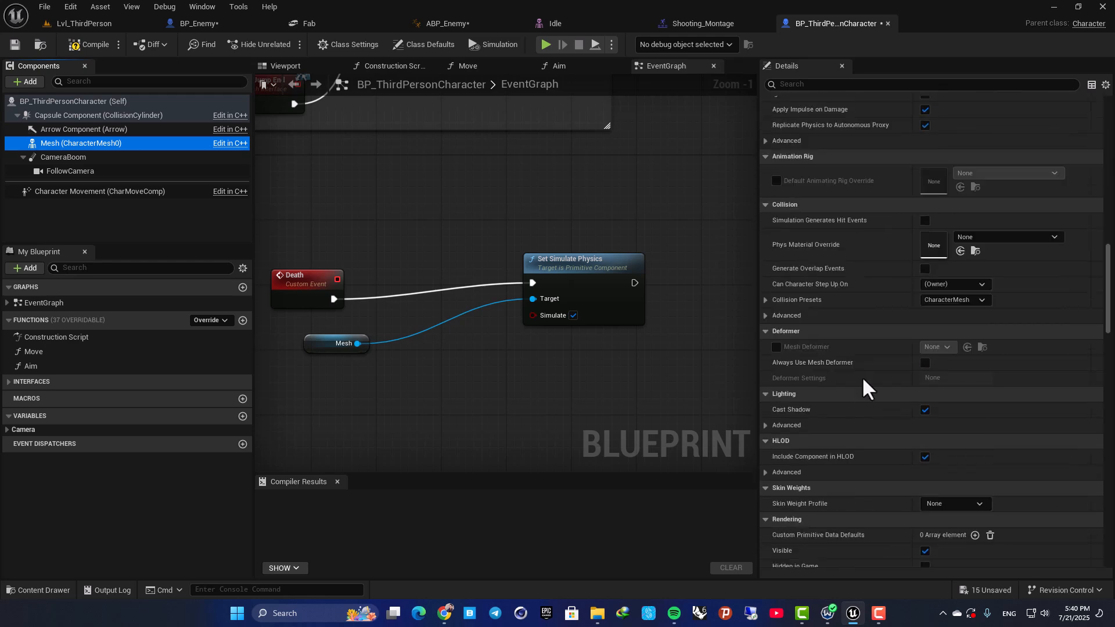
left_click(948, 286)
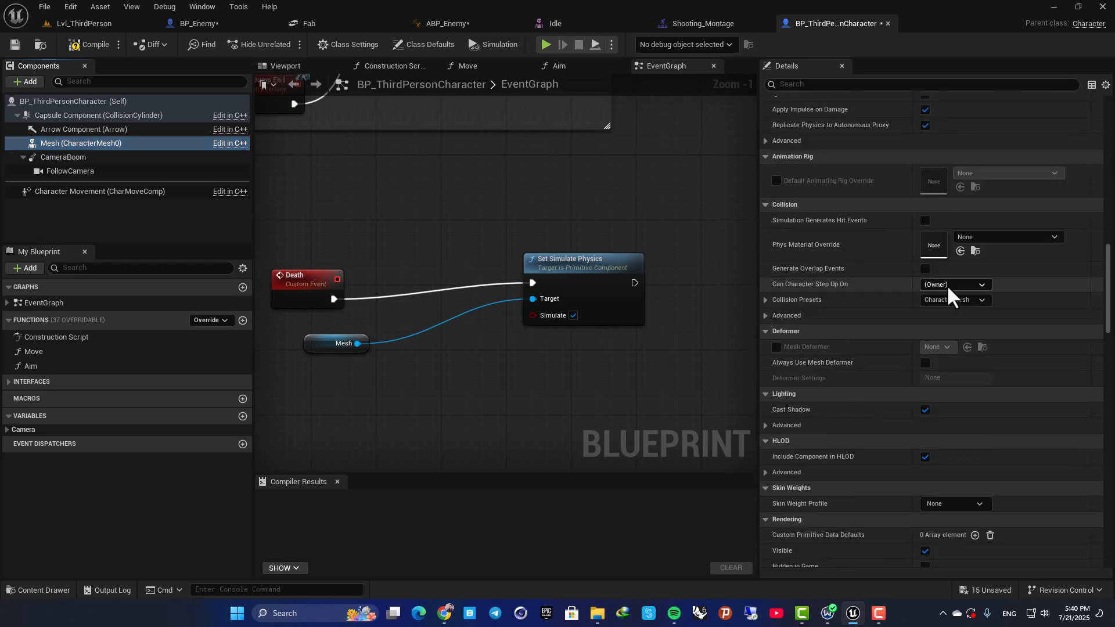
left_click(944, 297)
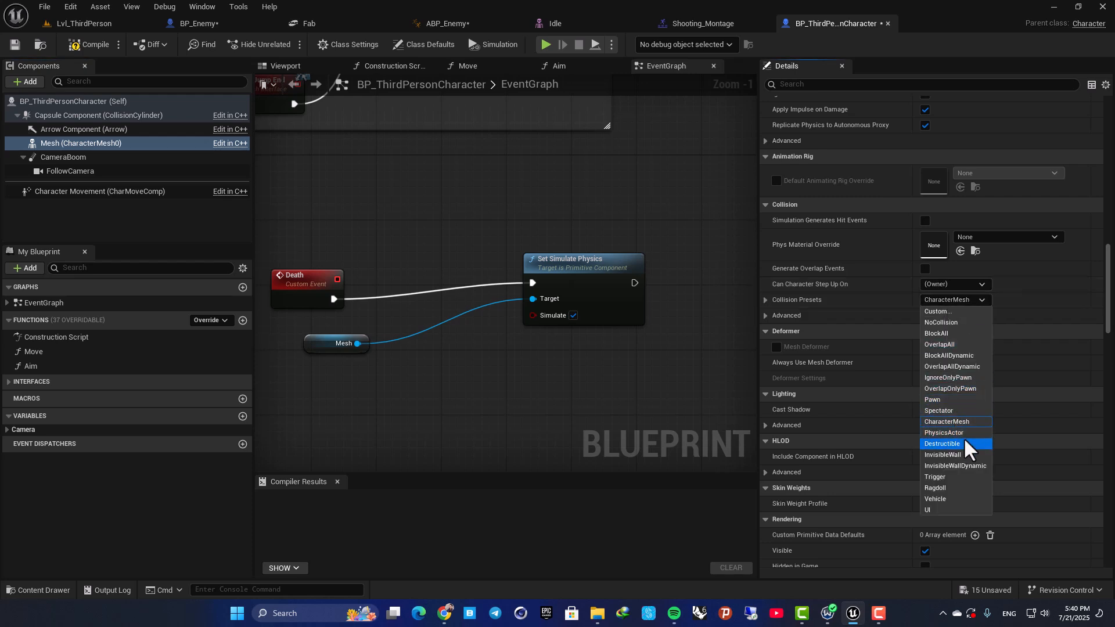
left_click(945, 486)
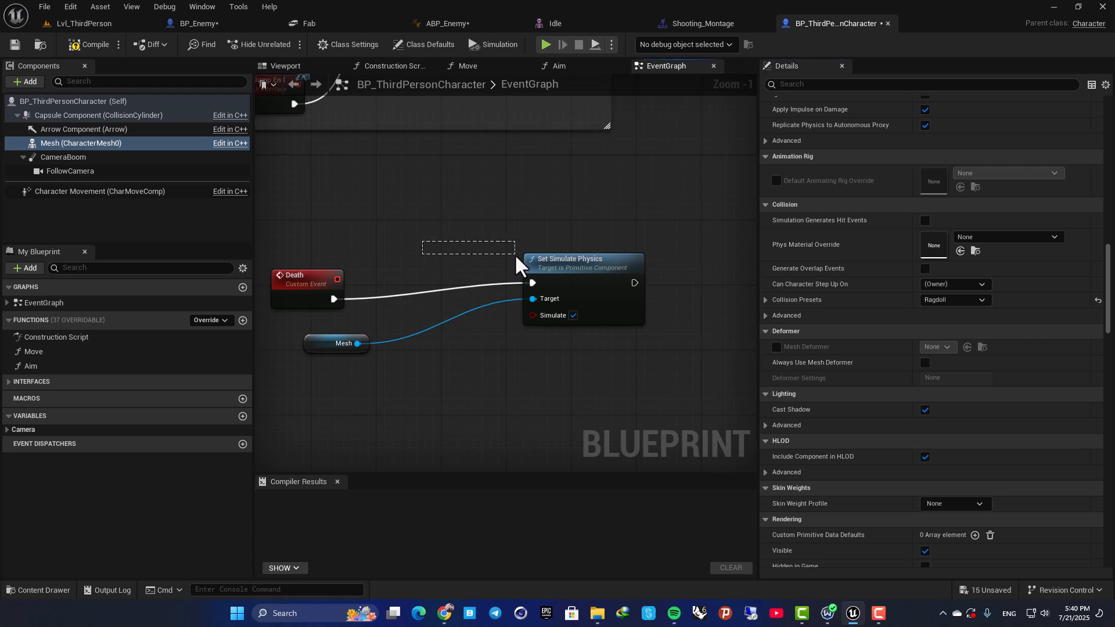
Tidy the Death graph by straightening the execution wire and spacing out the Death and Mesh nodes before Set Simulate Physics.
right_click_drag(410, 262, 542, 304)
left_click_drag(437, 321, 468, 305)
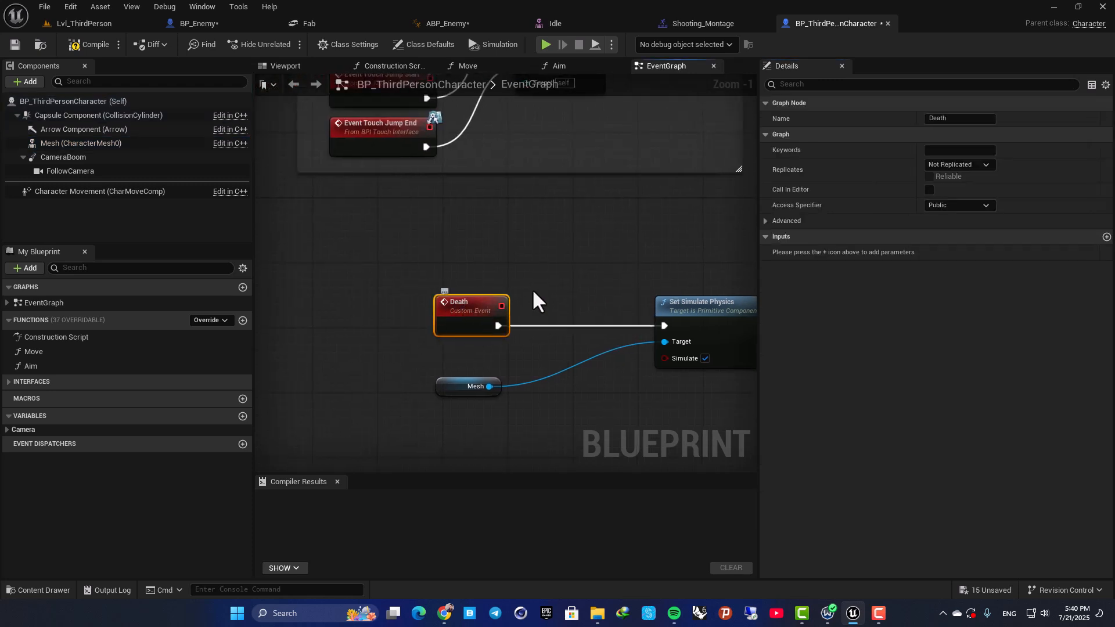
right_click_drag(514, 314, 409, 276)
left_click(598, 278)
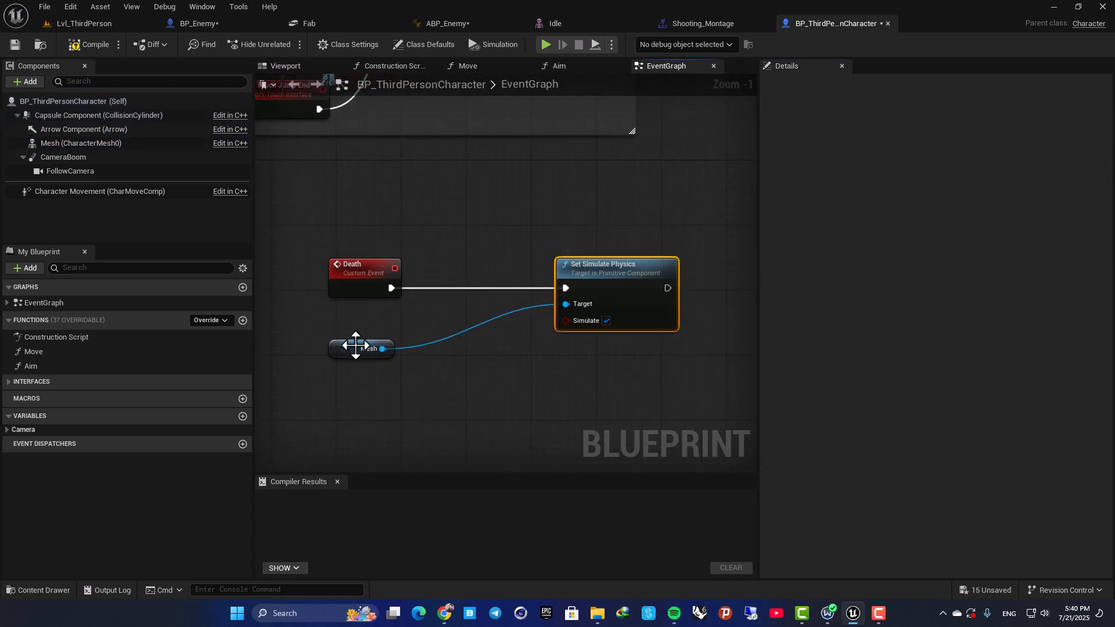
left_click_drag(357, 347, 370, 351)
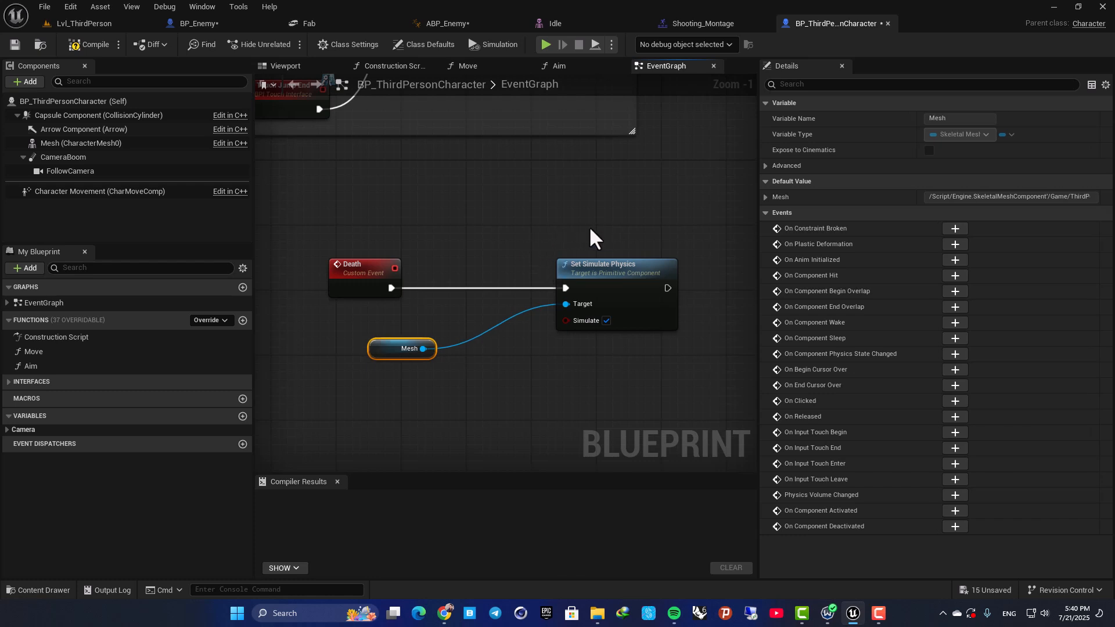
left_click_drag(355, 268, 269, 276)
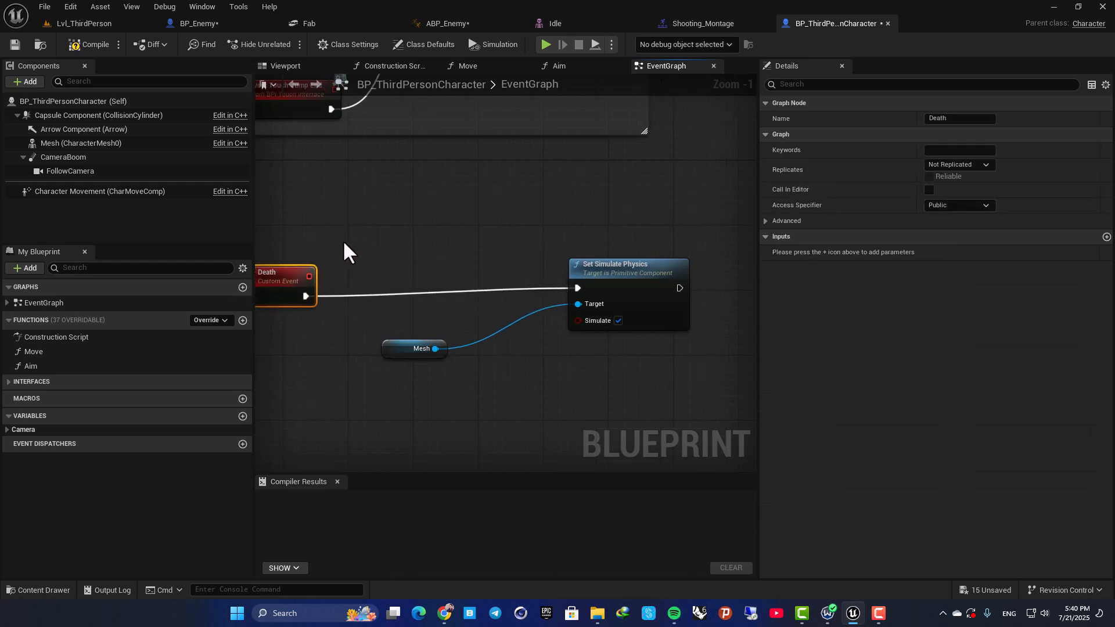
Add an Event BeginPlay node above the wire between Death and Set Simulate Physics.
right_click_drag(342, 240, 434, 329)
scroll(434, 320, "down", 9)
right_click_drag(434, 381, 469, 231)
scroll(434, 395, "up", 5)
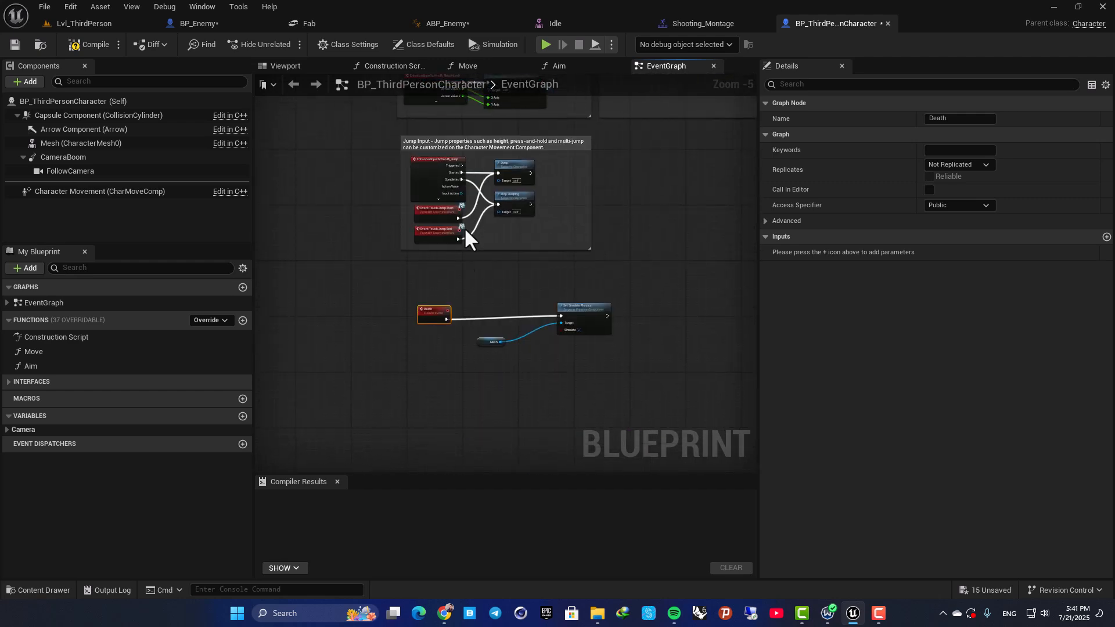
scroll(470, 229, "up", 3)
right_click(472, 227)
type("event")
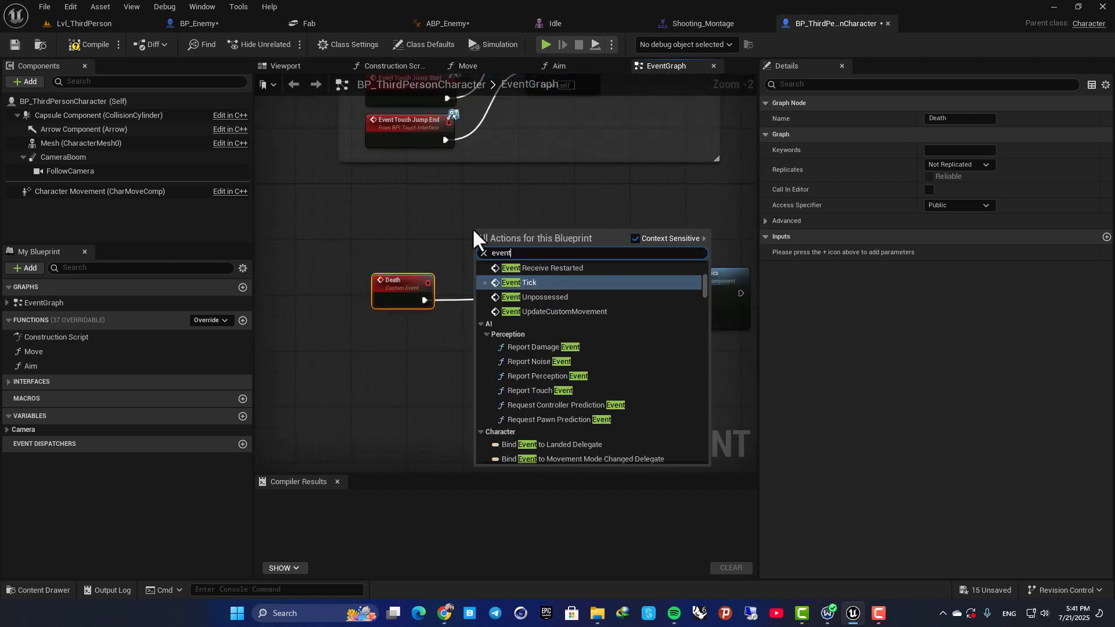
type(" begin")
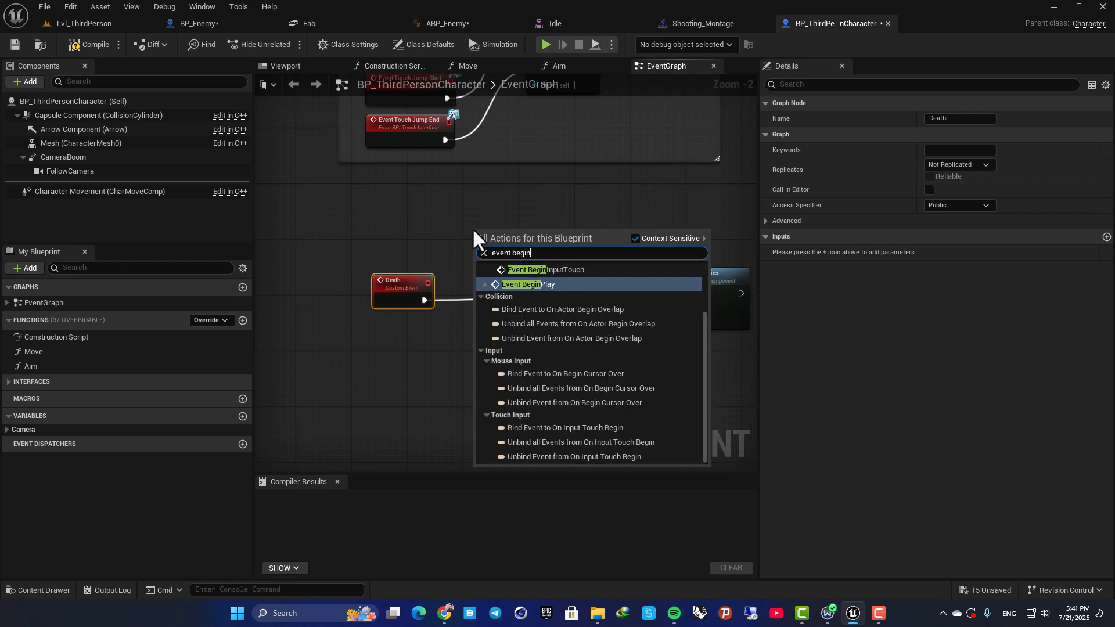
key("Return")
Connect Event BeginPlay through a Delay node with a duration of 2.0 to Set Simulate Physics.
left_click_drag(530, 244, 605, 205)
type("delay")
key("Return")
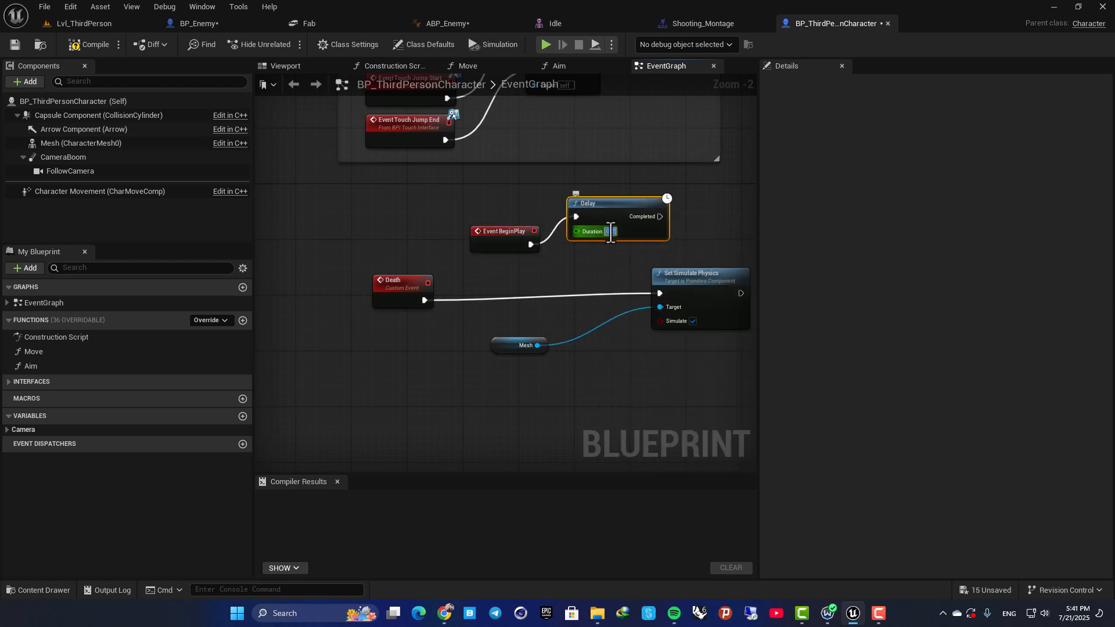
left_click(536, 202)
left_click_drag(661, 216, 660, 293)
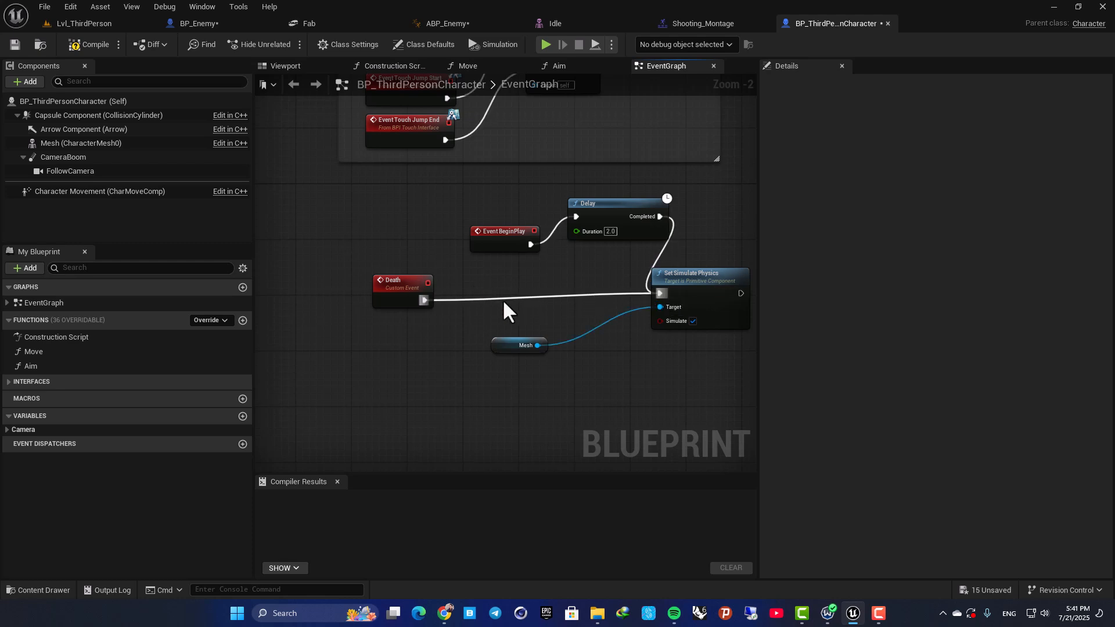
Compile BP_ThirdPersonCharacter and play Lvl_ThirdPerson twice, moving the player forward to check the delayed ragdoll.
left_click(97, 46)
left_click(96, 25)
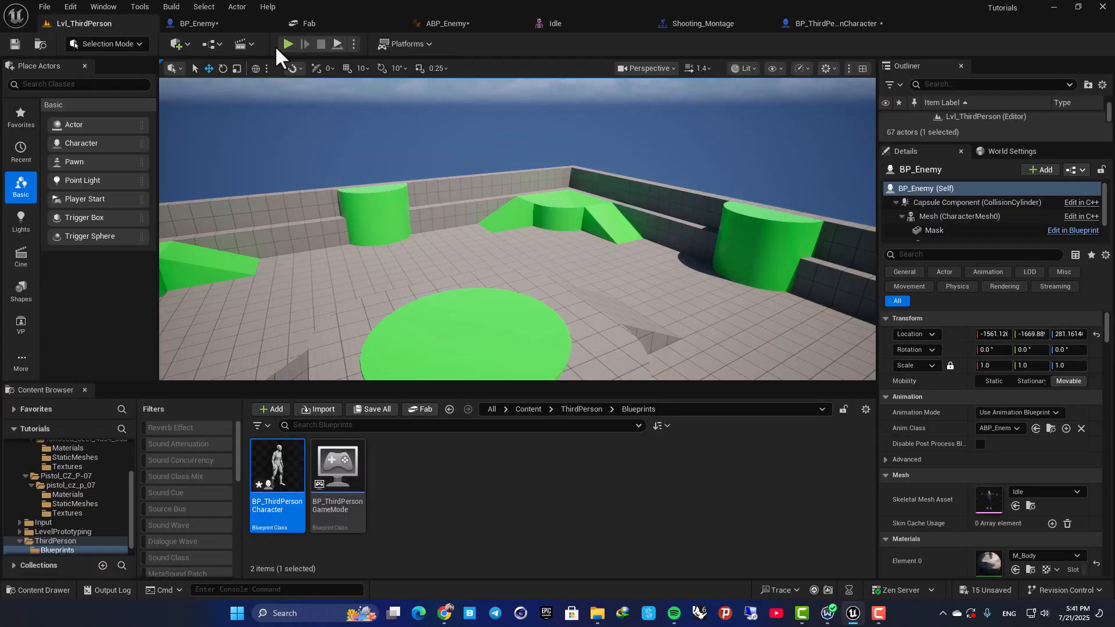
left_click(275, 45)
key("w")
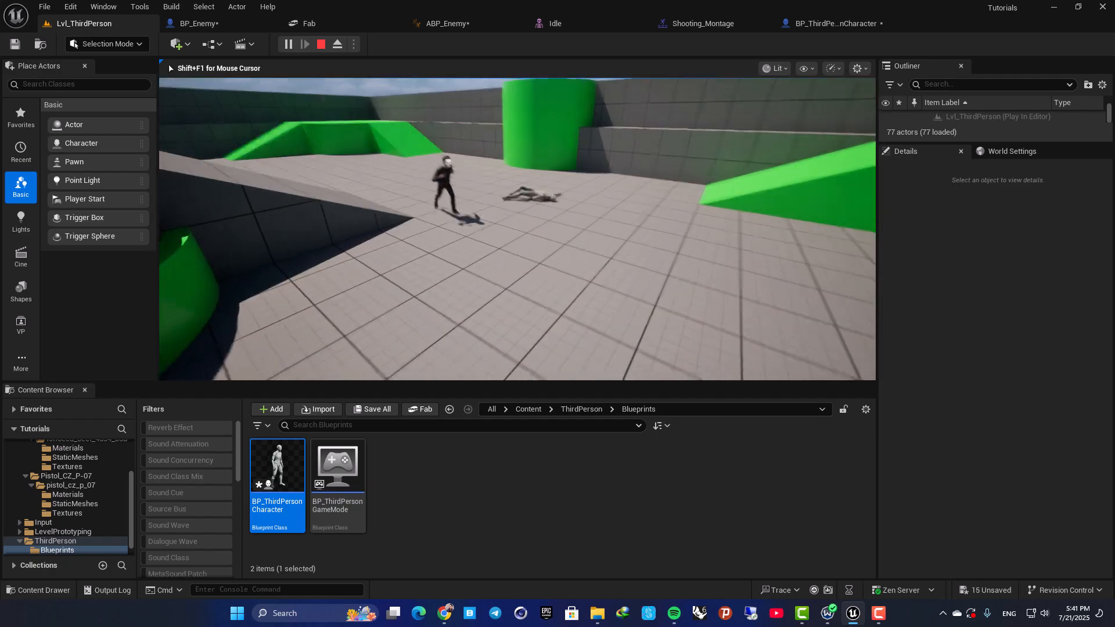
key("Escape")
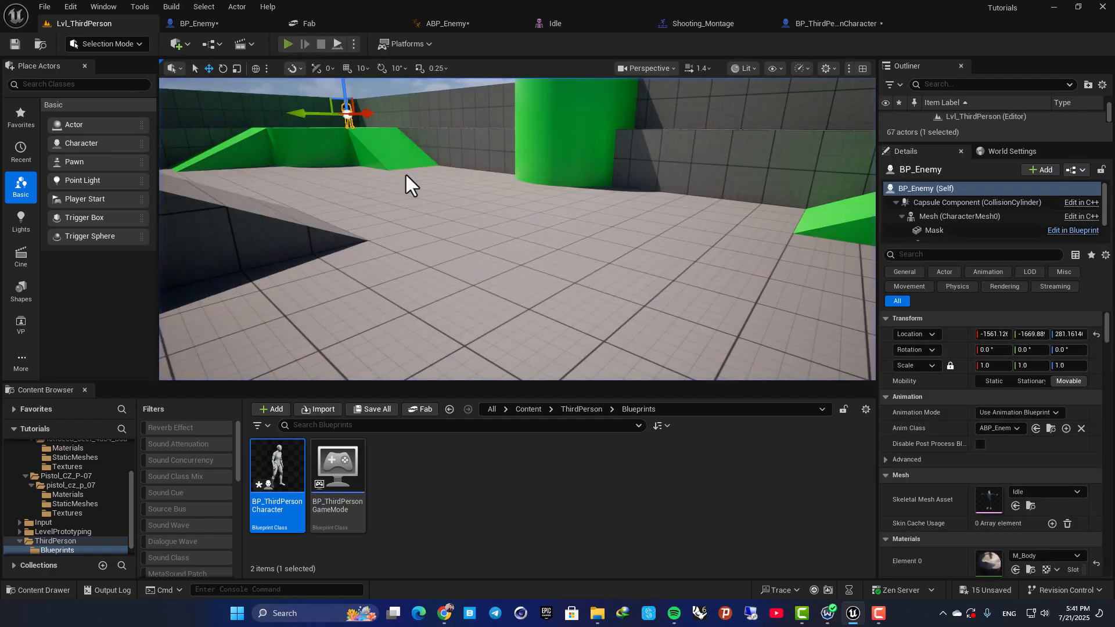
key("alt+p")
key("w")
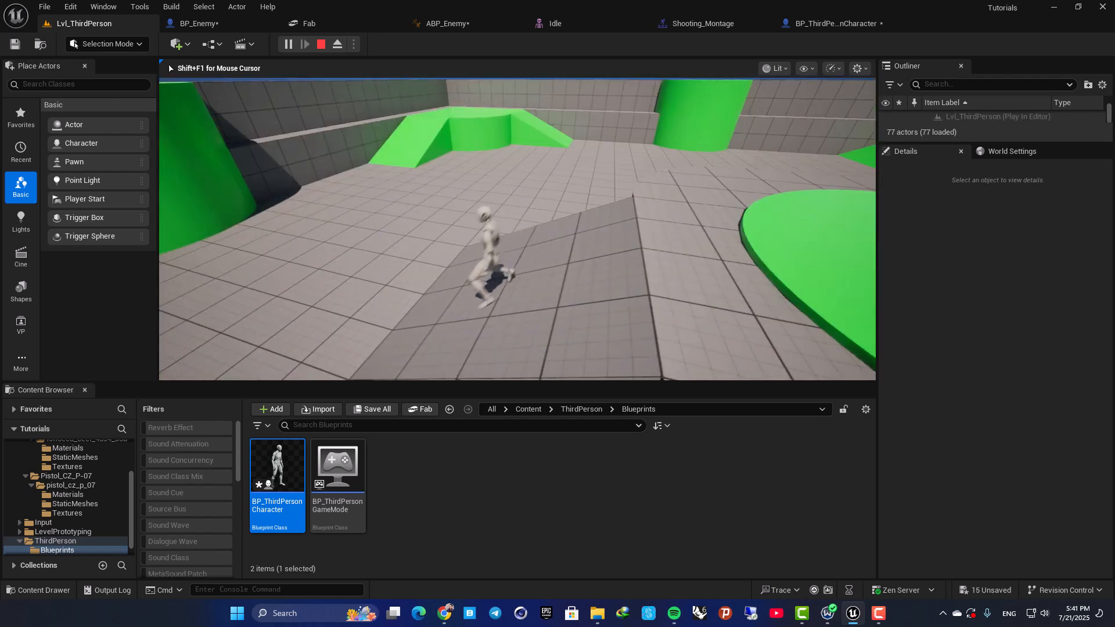
key("Escape")
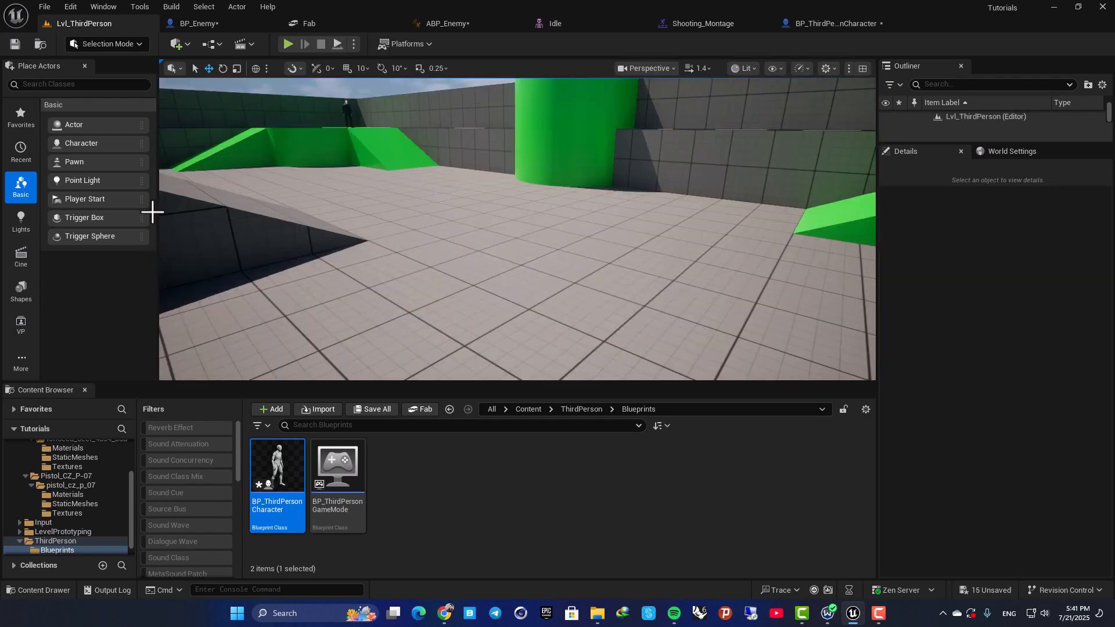
Play Lvl_ThirdPerson once more to check the player's delayed ragdoll without moving it far.
left_click(288, 44)
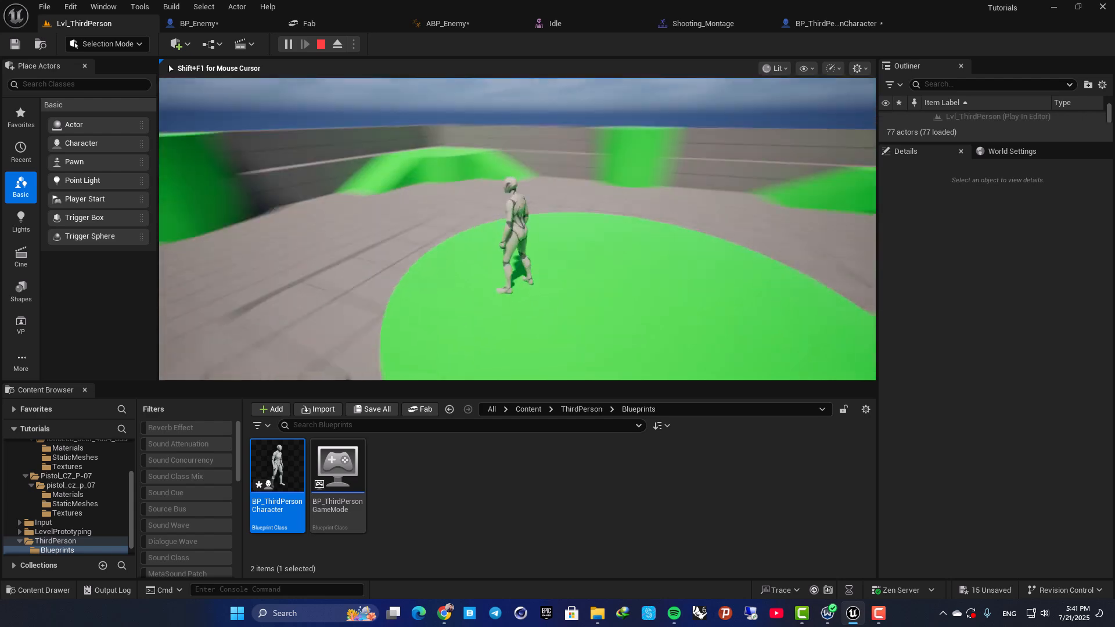
key("r")
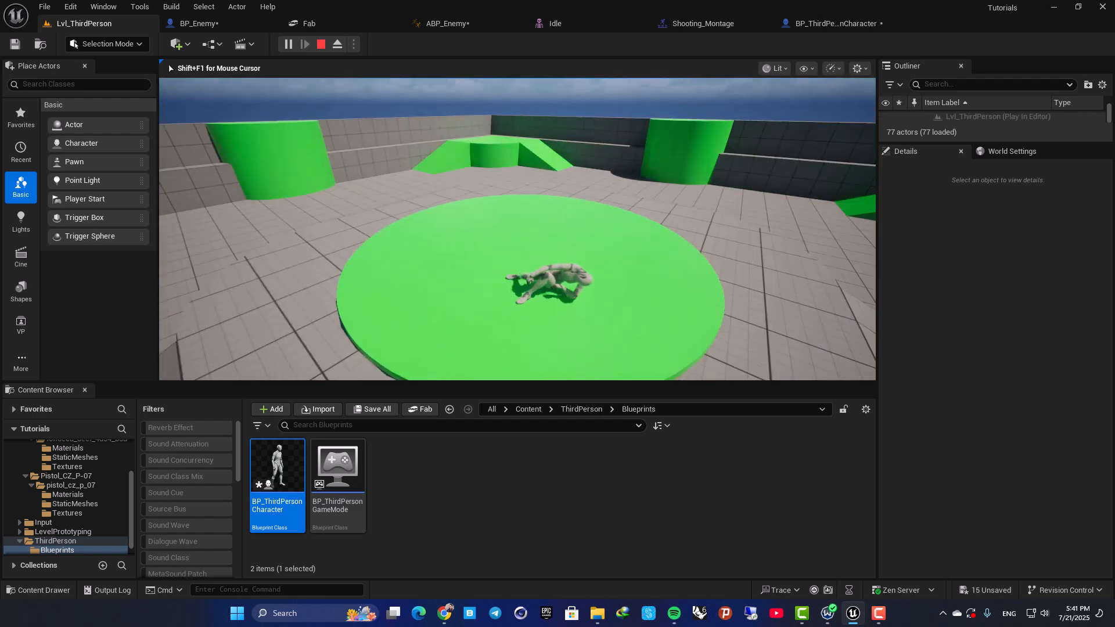
key("Escape")
Delete the Event BeginPlay and Delay nodes from BP_ThirdPersonCharacter's event graph.
left_click(839, 26)
left_click(494, 237)
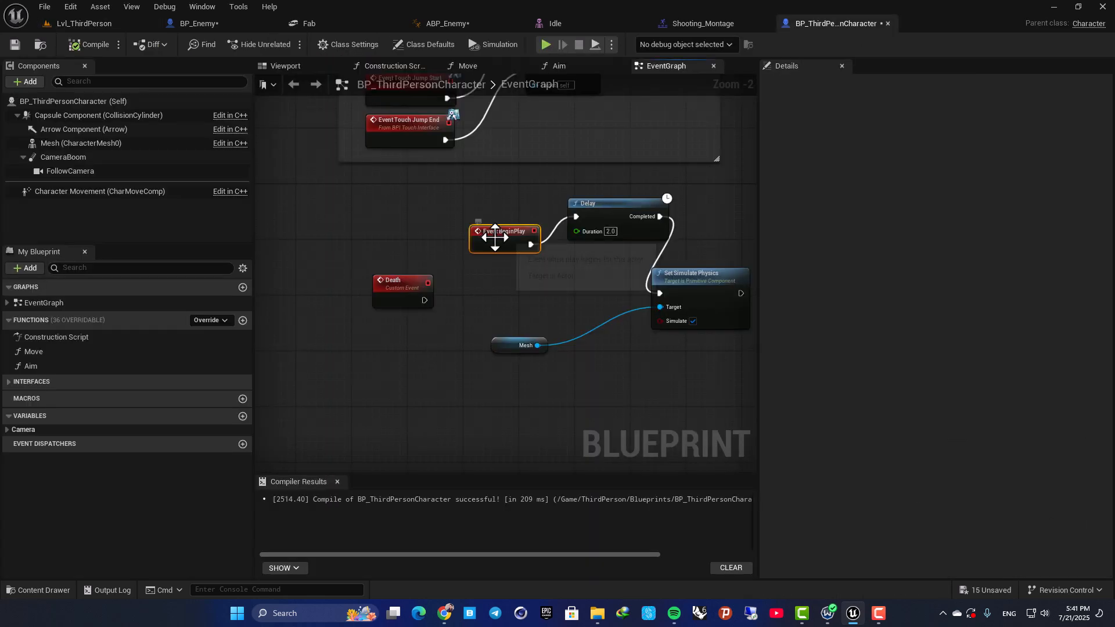
key("Delete")
left_click(590, 219)
key("Delete")
Connect the Death event to Set Simulate Physics and move the Death node closer, above the Mesh node.
left_click_drag(425, 300, 662, 295)
left_click_drag(419, 283, 495, 283)
left_click(517, 231)
left_click_drag(454, 242, 597, 344)
left_click(497, 281)
left_click(490, 227)
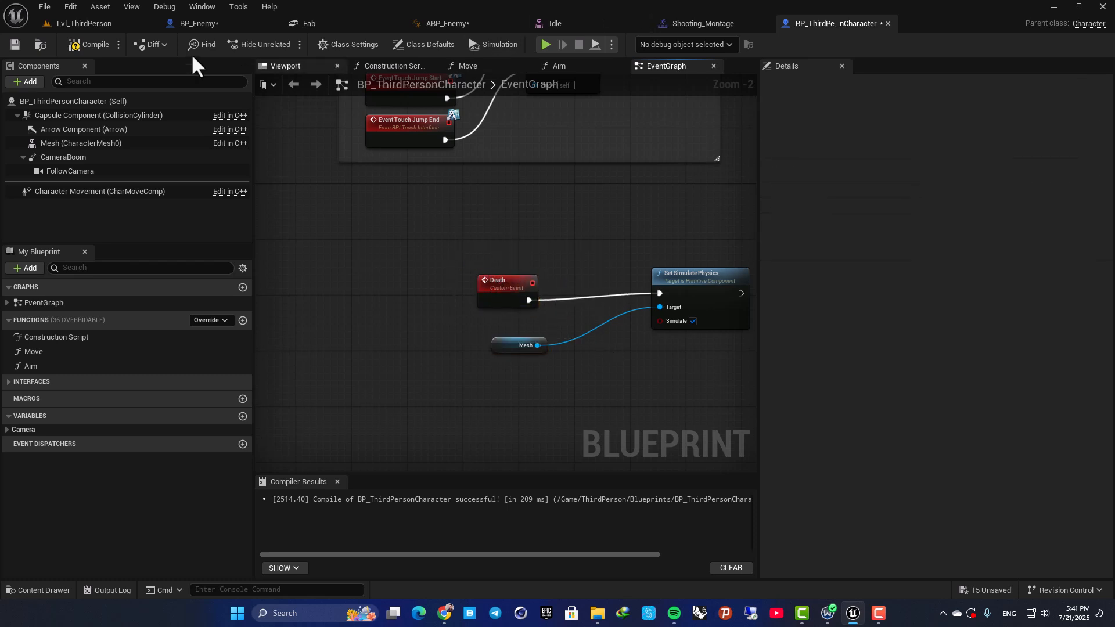
In BP_Enemy's event graph, add a Cast To BP_ThirdPersonCharacter node wired from Play Montage's main execution output.
left_click(193, 22)
scroll(492, 194, "down", 5)
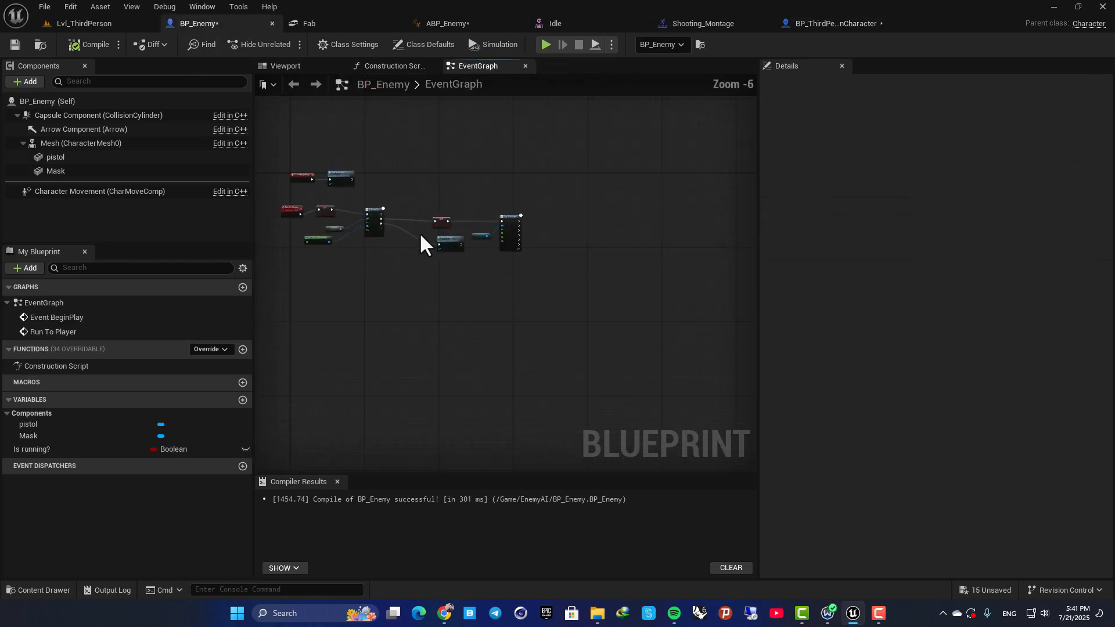
left_click(836, 24)
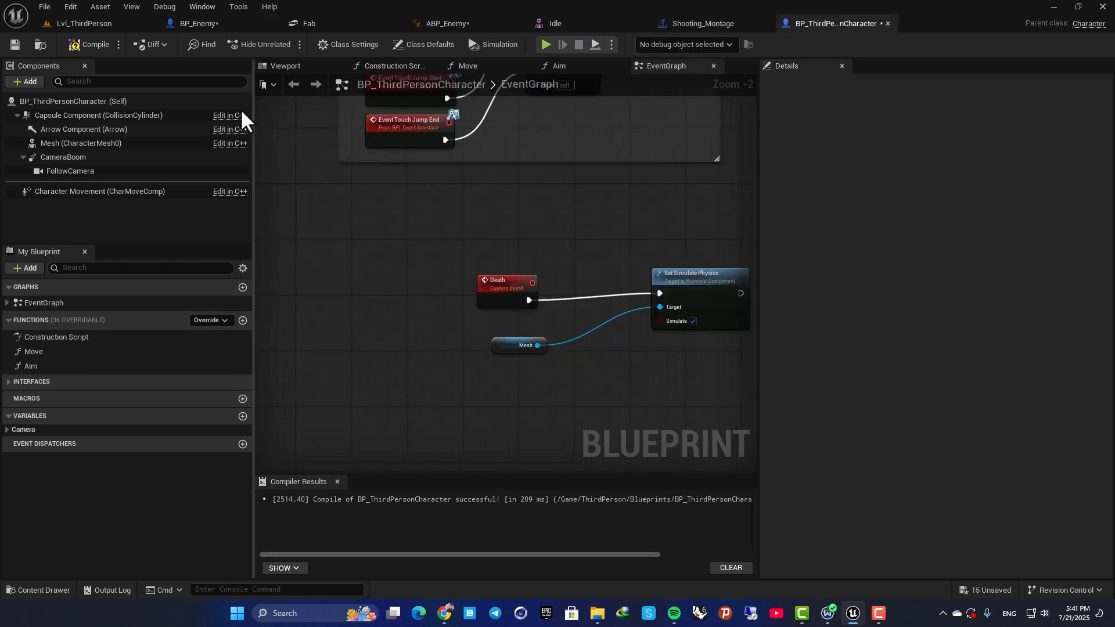
left_click(197, 24)
scroll(414, 326, "up", 3)
right_click_drag(631, 263, 482, 187)
scroll(458, 262, "up", 2)
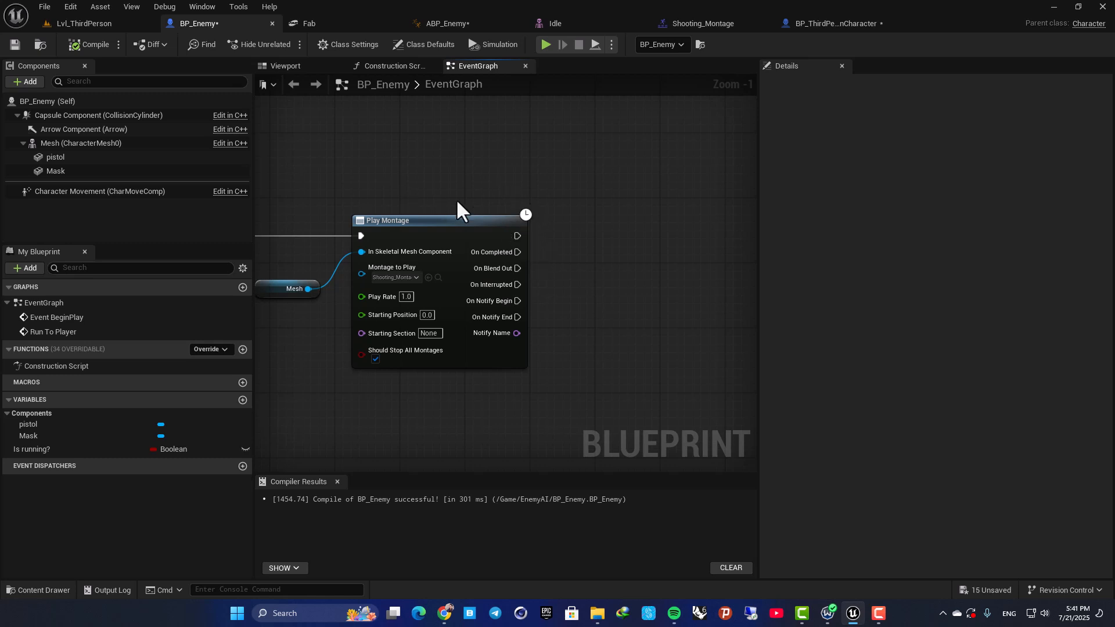
left_click_drag(518, 236, 668, 231)
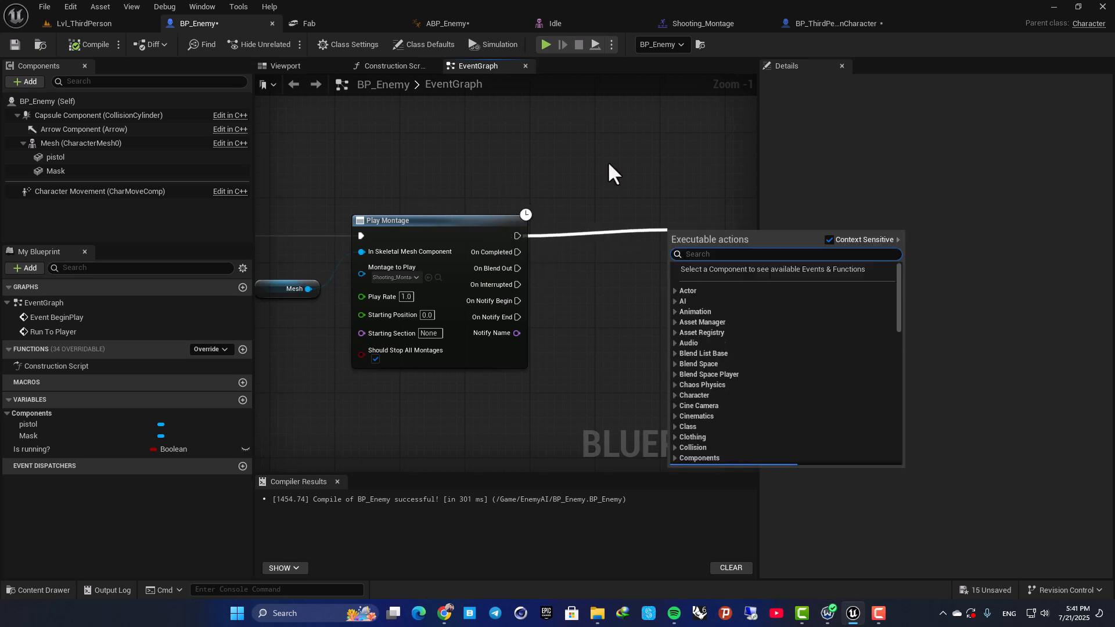
type("cas")
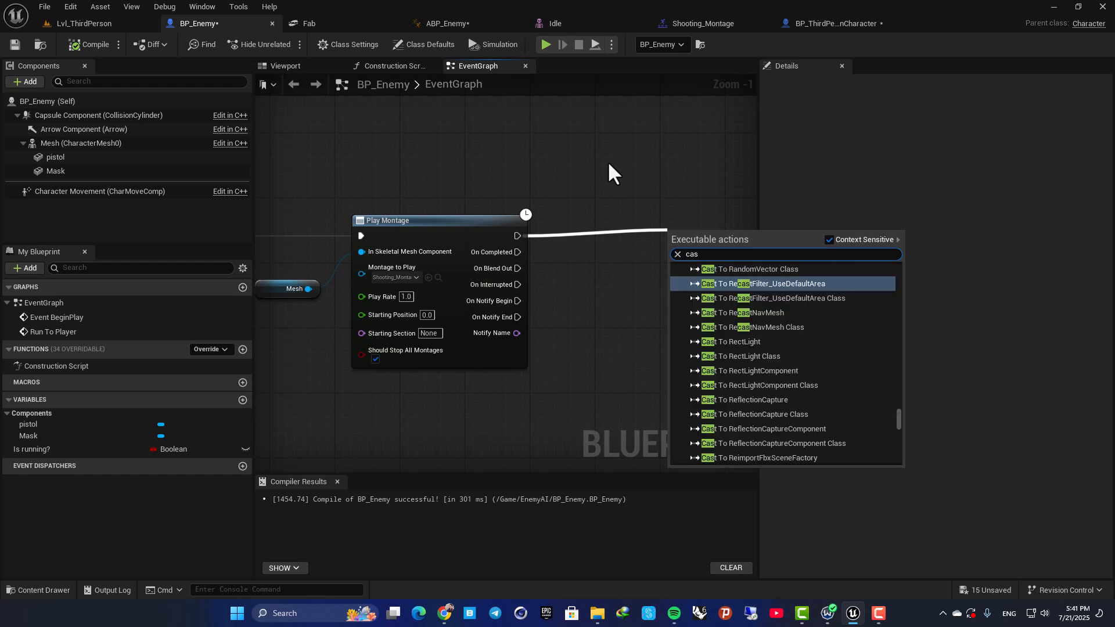
type("t to bp_t")
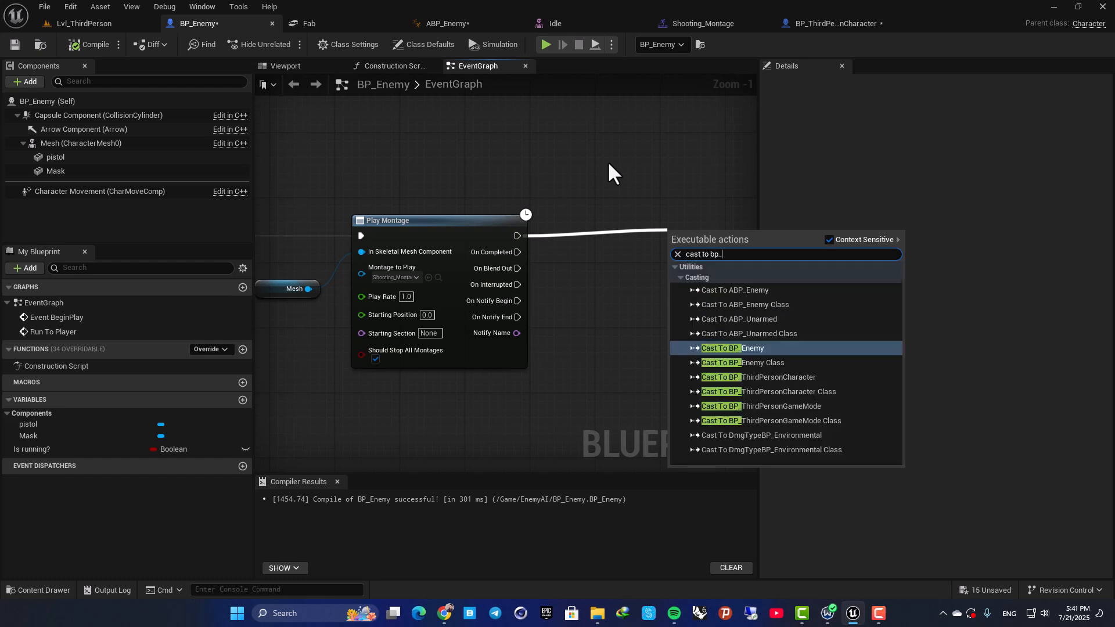
key("Up")
key("Up")
key("Return")
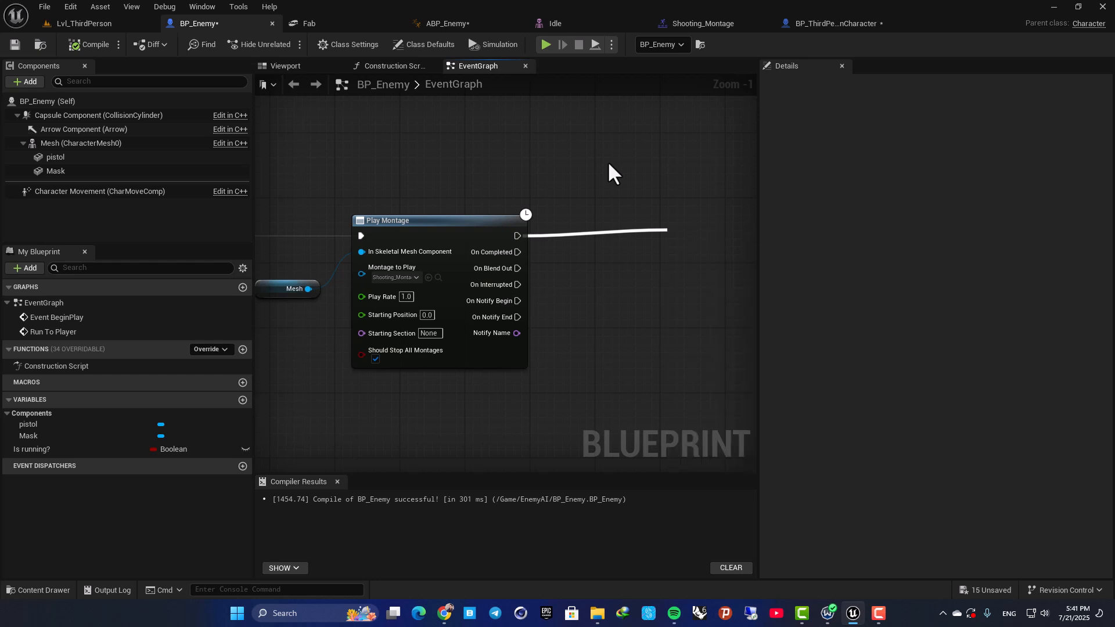
Feed the cast's Object input from a Get Player Character node.
right_click_drag(608, 162, 424, 145)
left_click_drag(491, 228, 449, 259)
type("get pl")
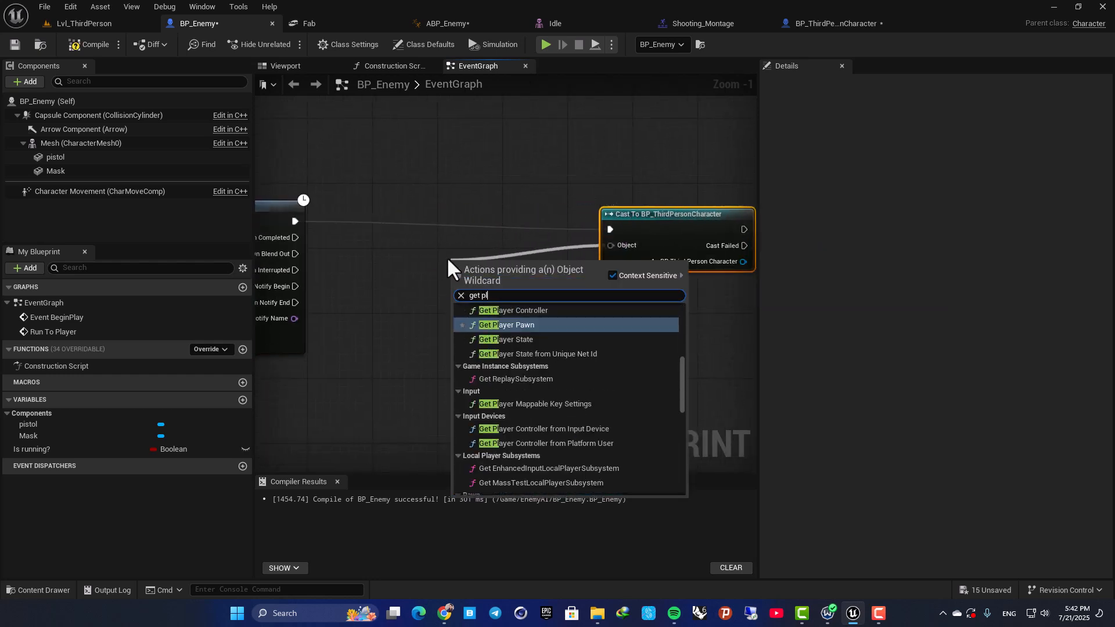
type("ayer charac")
key("Return")
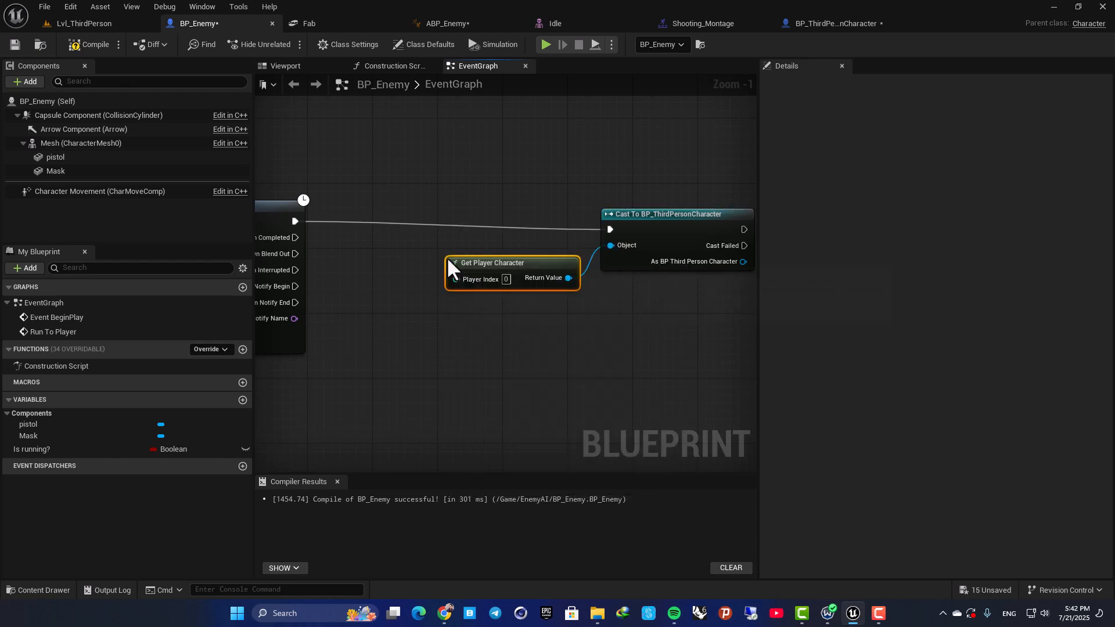
Call the Death event on the cast's As BP Third Person Character output.
right_click_drag(735, 225, 488, 239)
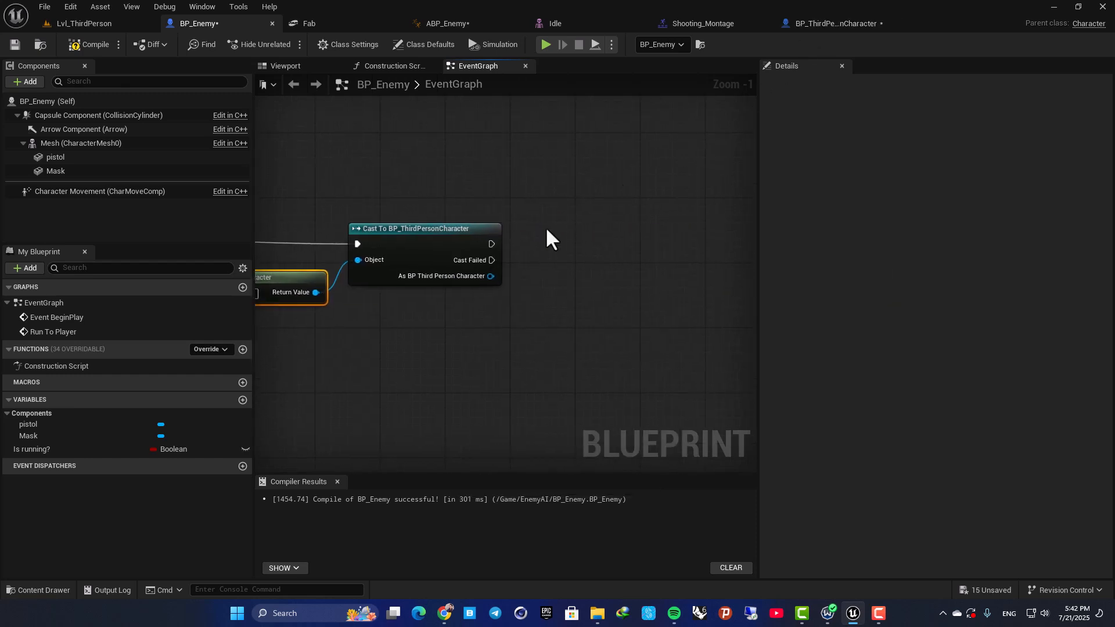
left_click_drag(490, 276, 619, 232)
type("de")
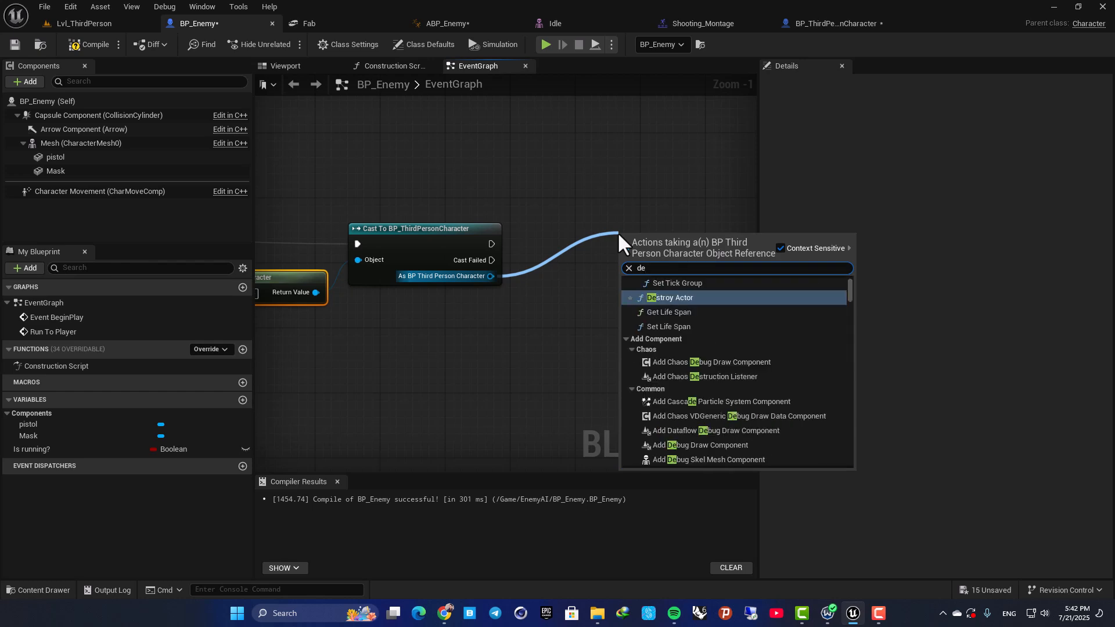
type("ath")
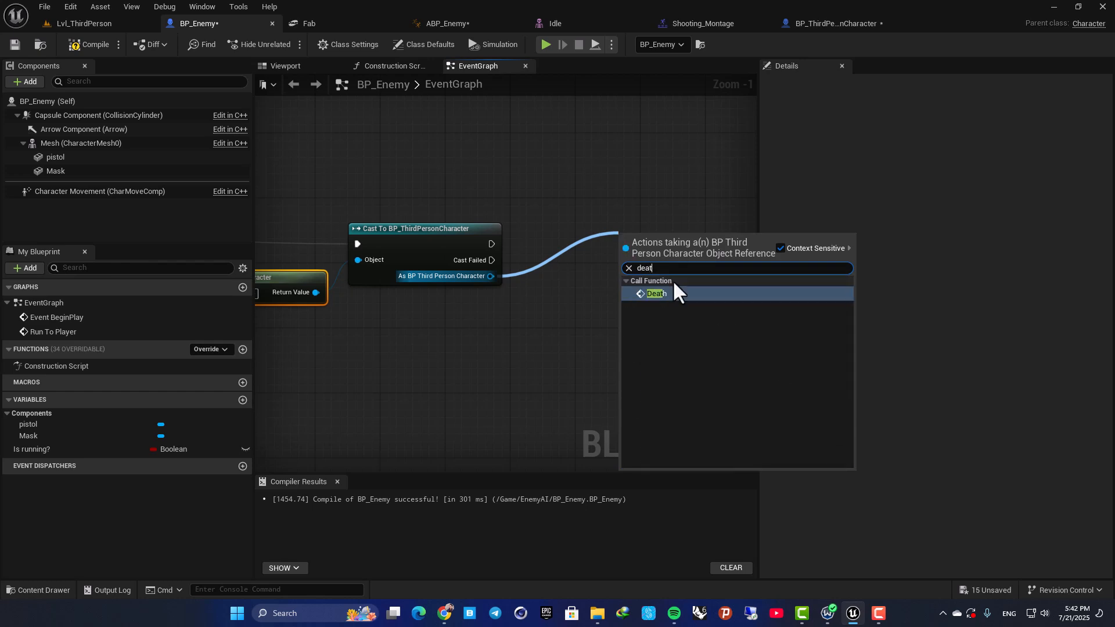
left_click(674, 288)
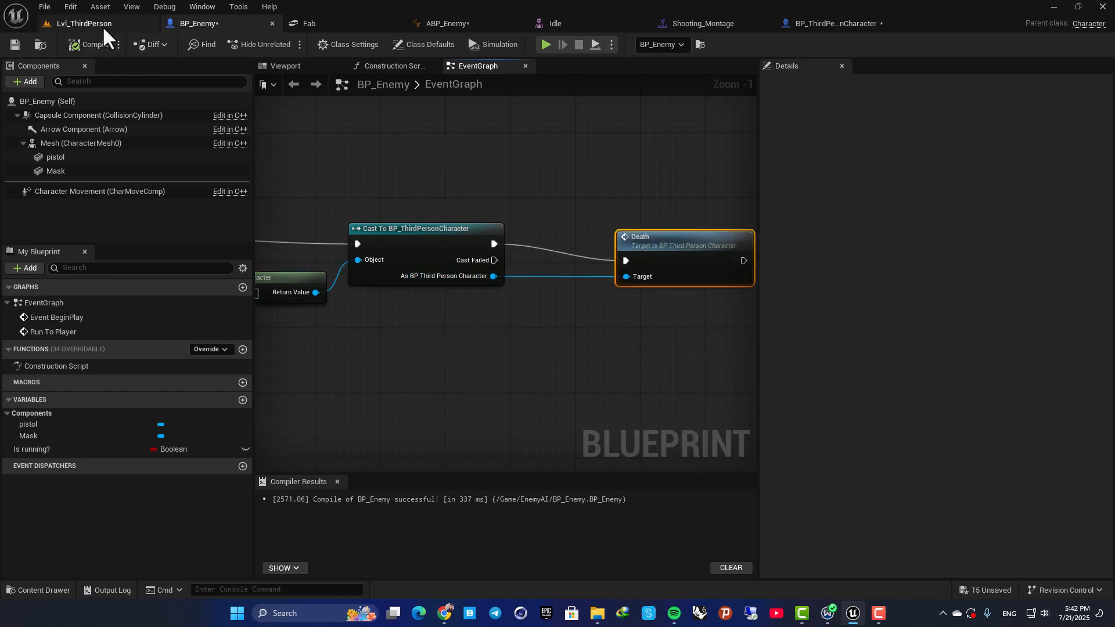
Play Lvl_ThirdPerson twice, running the player around to check that the enemy's shot triggers the ragdoll death.
left_click(102, 24)
left_click(285, 43)
key("w")
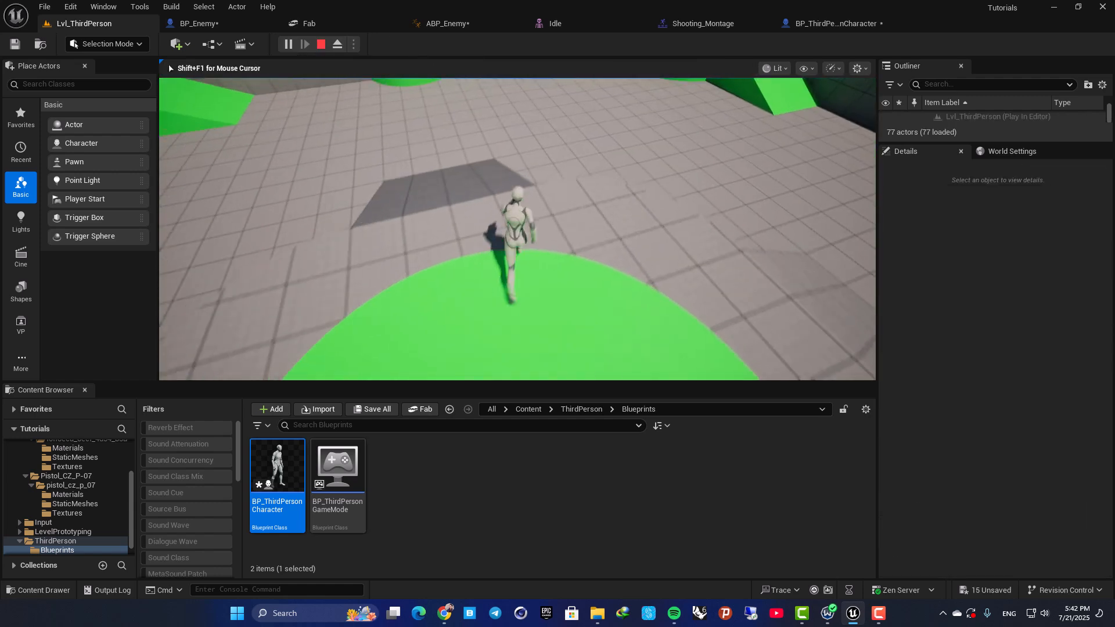
key("d")
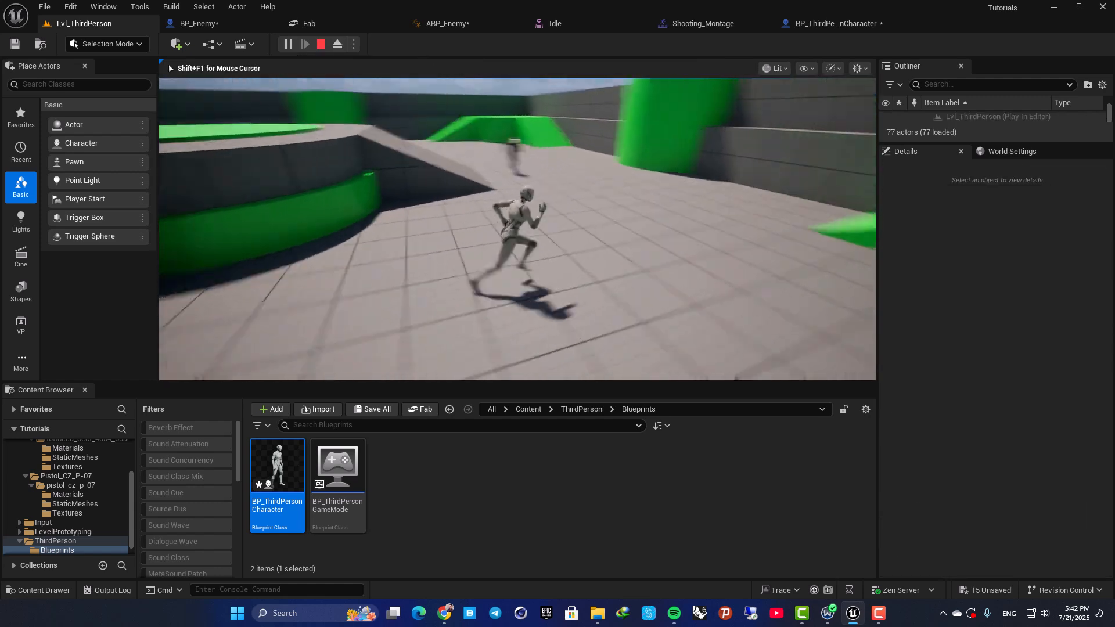
key("a")
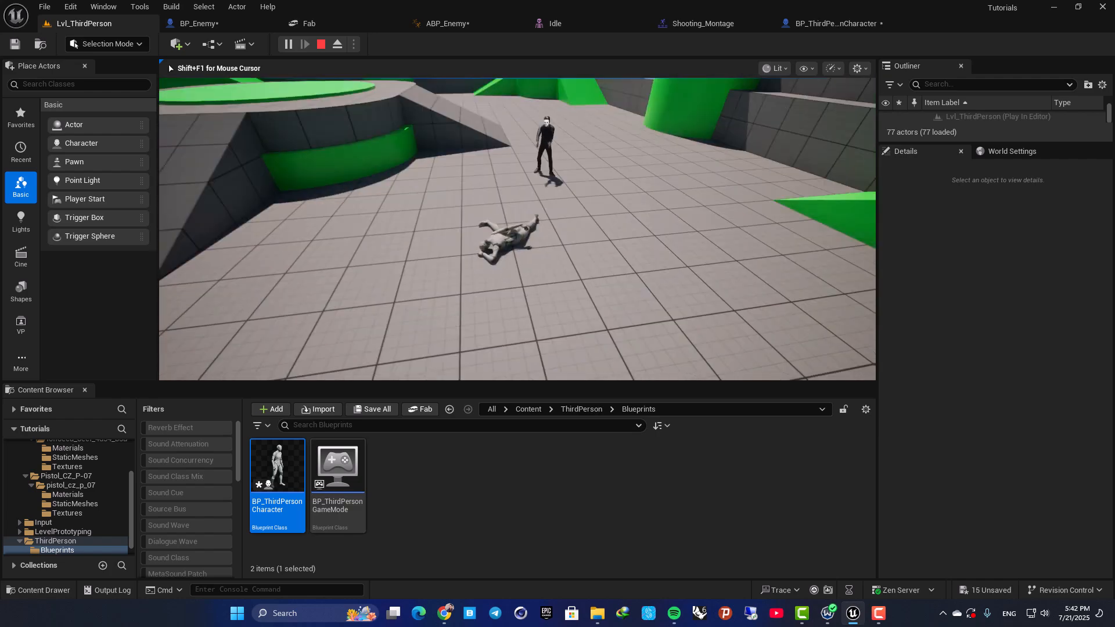
key("Escape")
left_click(288, 44)
key("w")
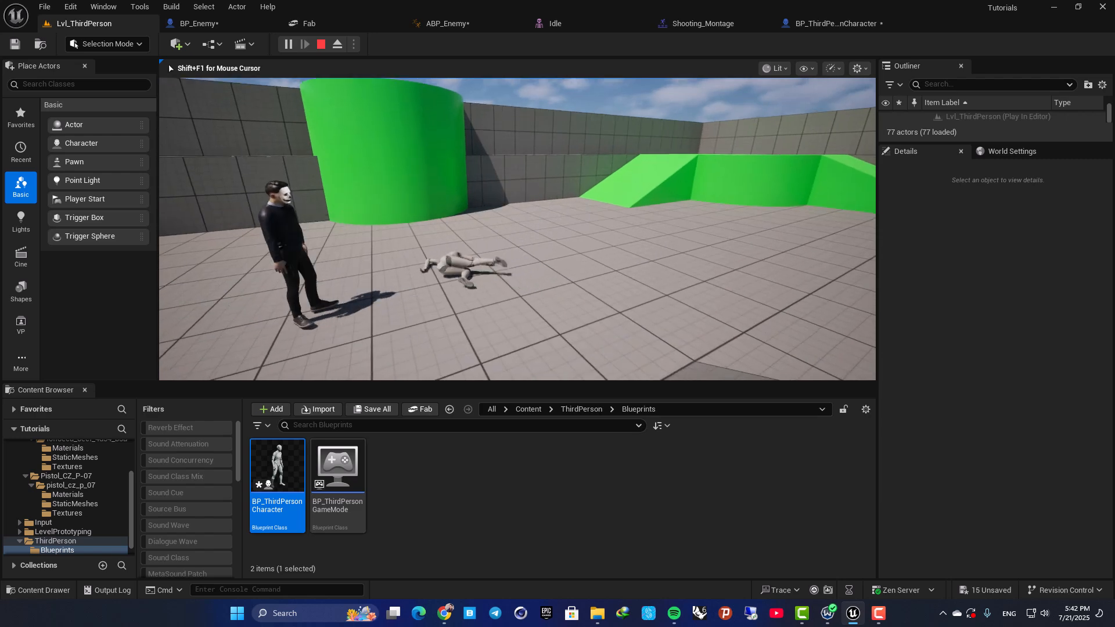
key("Escape")
In BP_Enemy's graph, wire Cast To BP_ThirdPersonCharacter from Play Montage's On Completed output instead of its main execution output.
left_click(713, 25)
left_click(786, 22)
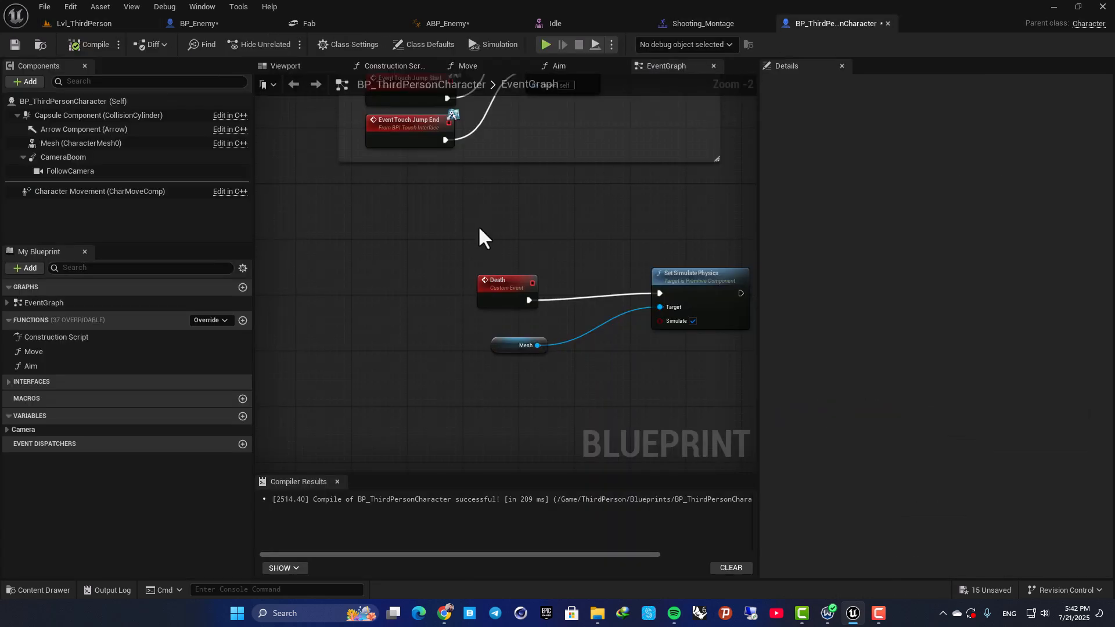
right_click_drag(495, 226, 471, 337)
left_click(238, 26)
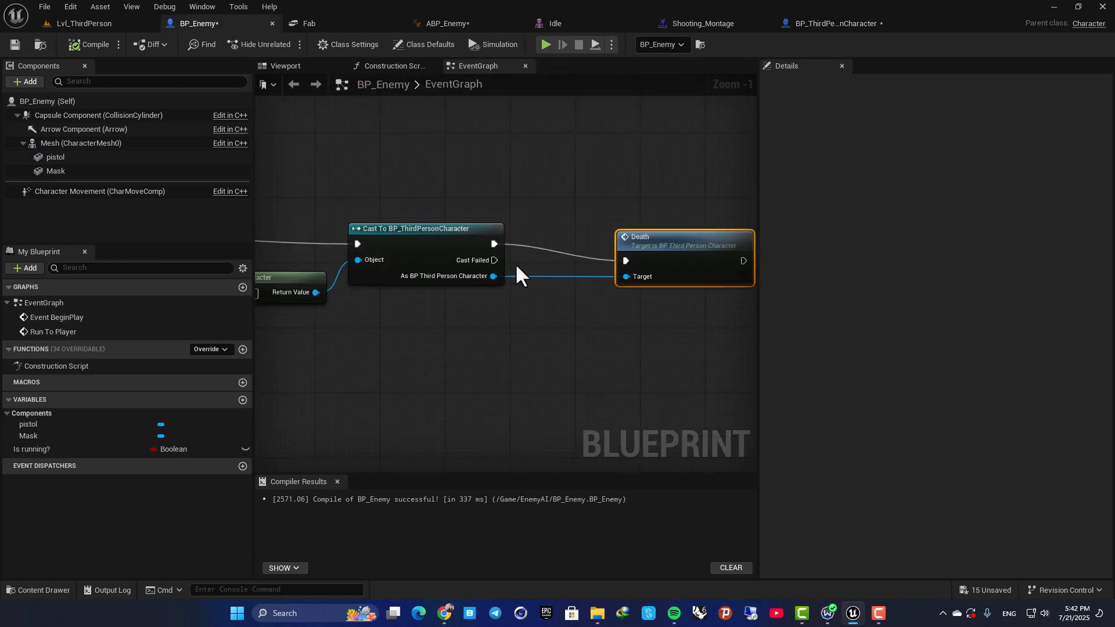
right_click_drag(529, 275, 682, 236)
scroll(605, 221, "down", 2)
scroll(328, 231, "down", 3)
right_click_drag(328, 231, 544, 269)
scroll(610, 283, "up", 4)
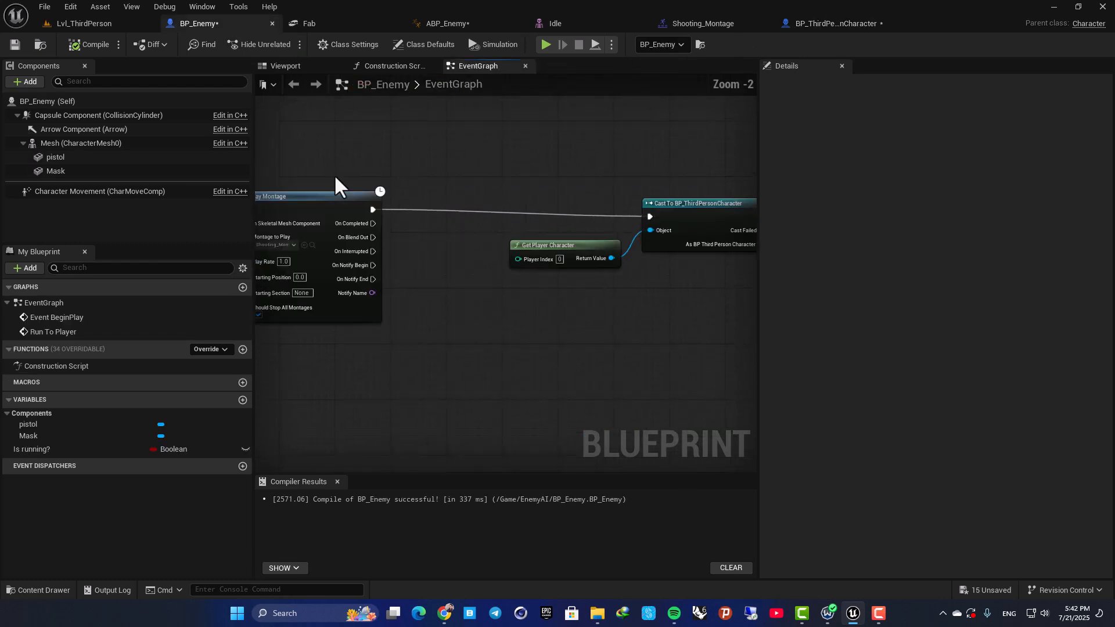
right_click_drag(391, 202, 675, 222)
left_click(532, 220)
right_click_drag(560, 186, 425, 210)
scroll(425, 210, "up", 2)
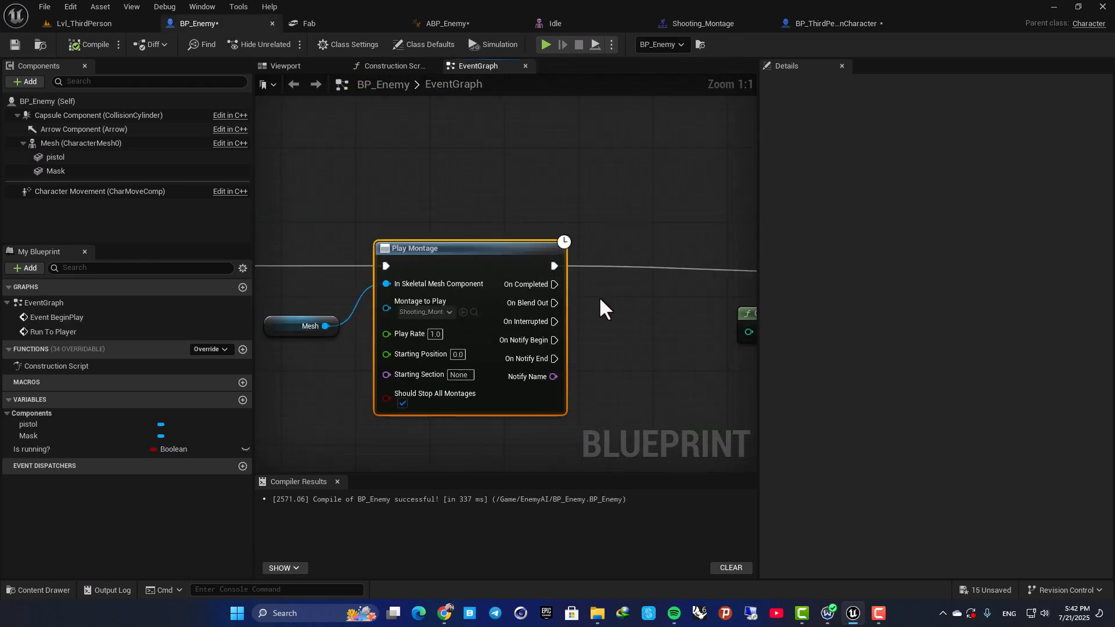
right_click_drag(568, 290, 415, 235)
right_click_drag(514, 257, 385, 259)
scroll(386, 265, "down", 1)
left_click(387, 265)
left_click(366, 249, "alt")
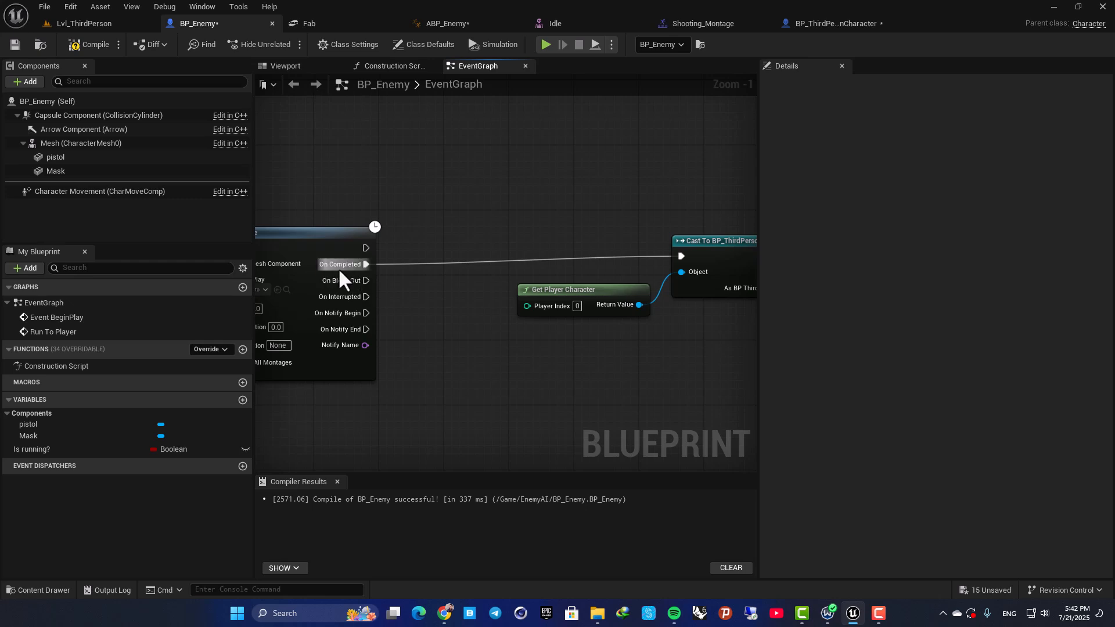
Compile BP_Enemy and play Lvl_ThirdPerson twice, running the player around to check the timing of its death.
left_click(91, 27)
left_click(450, 180)
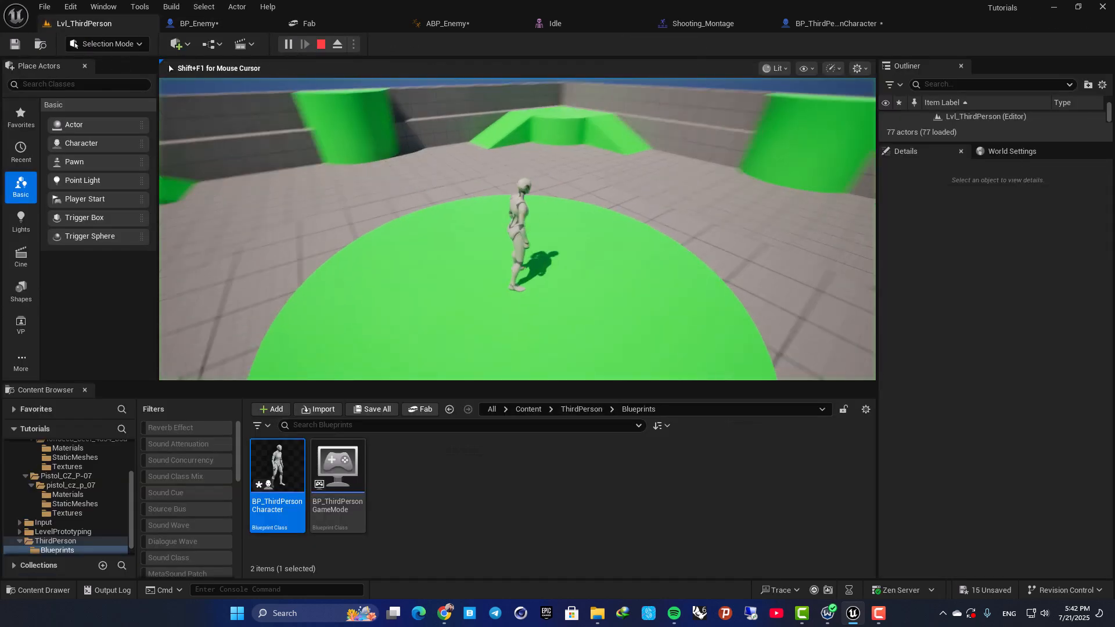
key("w")
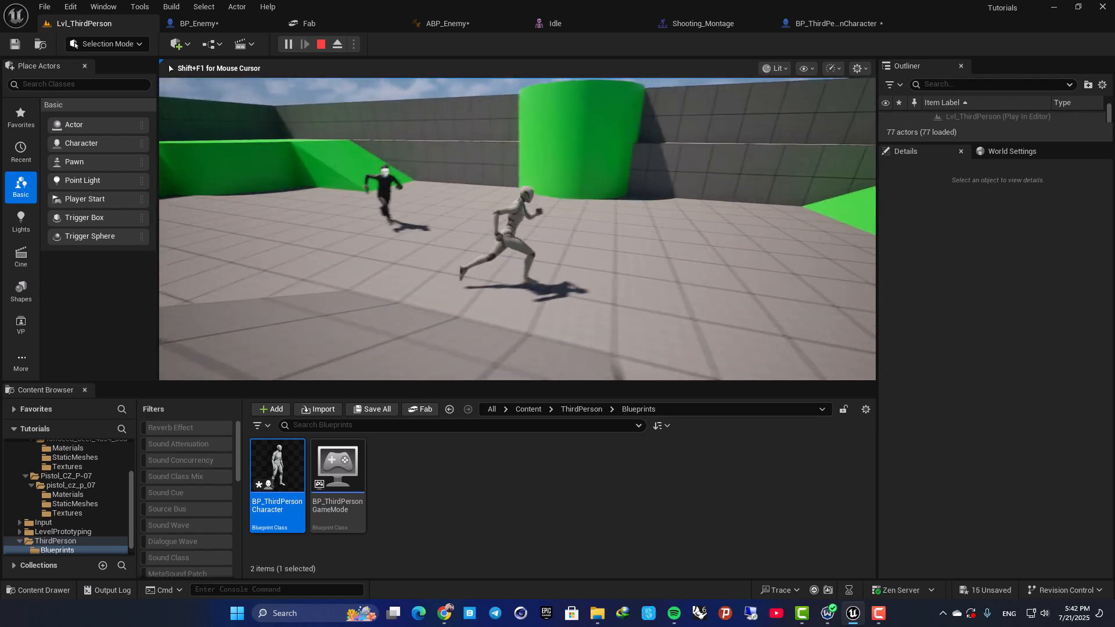
key("d")
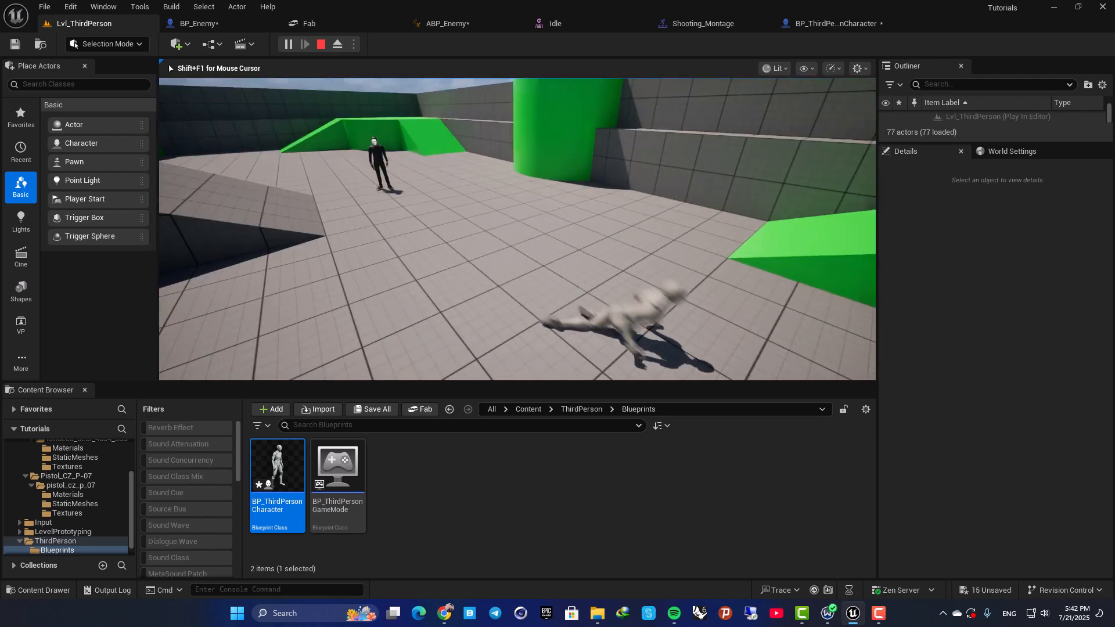
key("Escape")
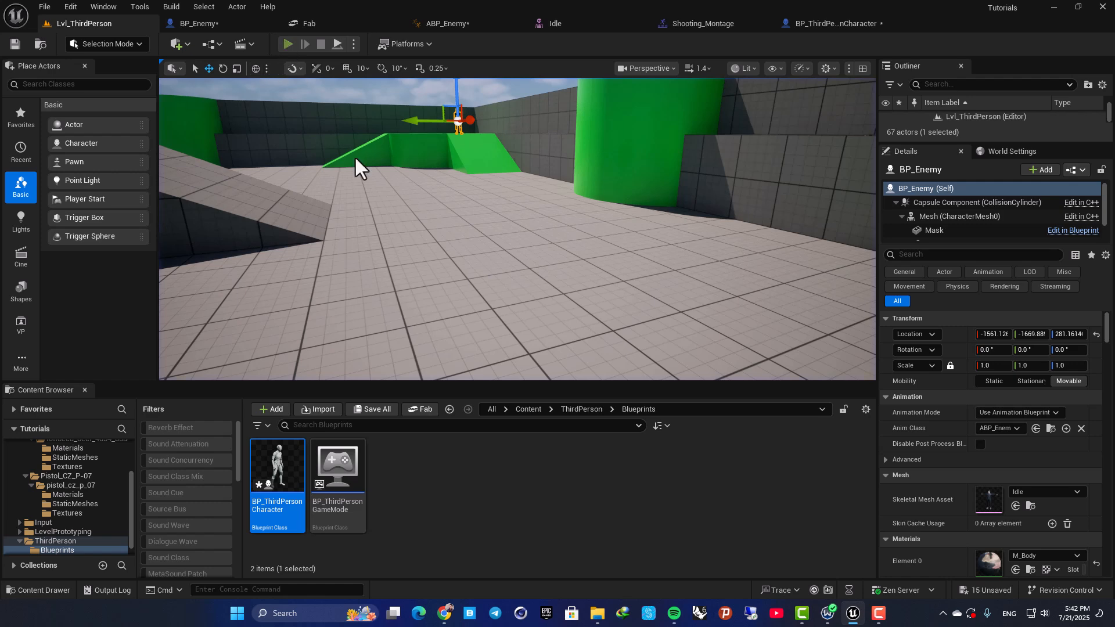
key("alt+p")
key("w")
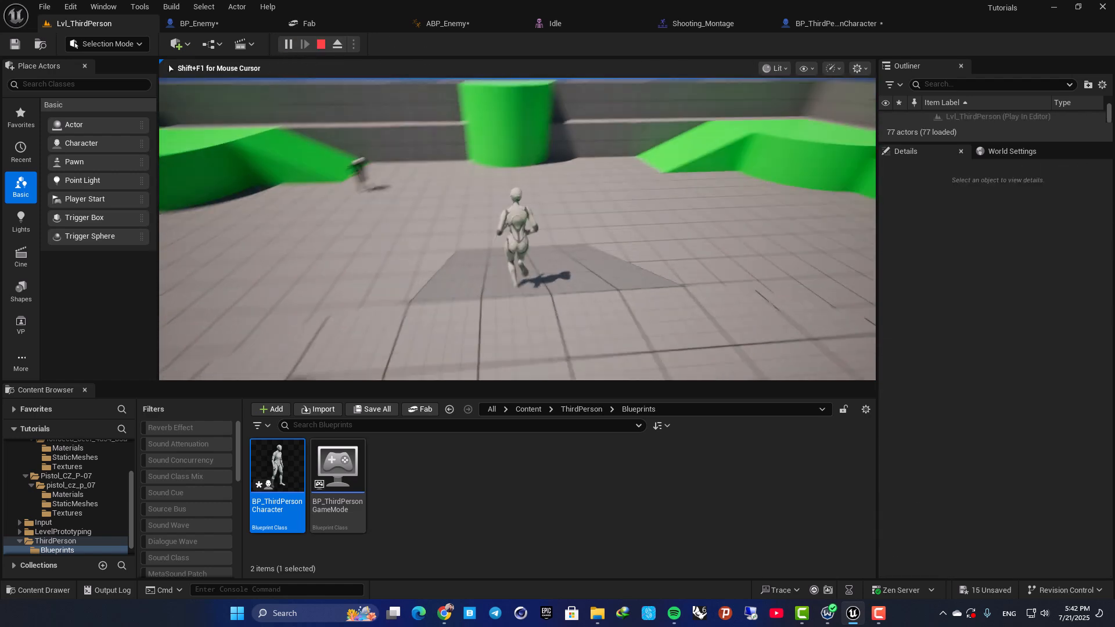
key("d")
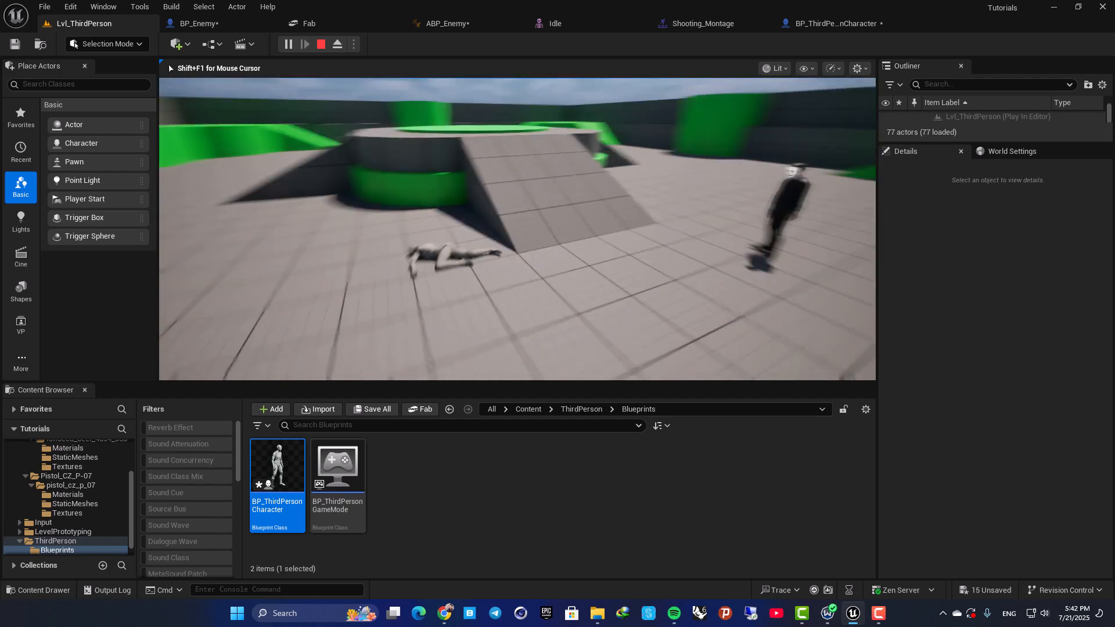
key("Escape")
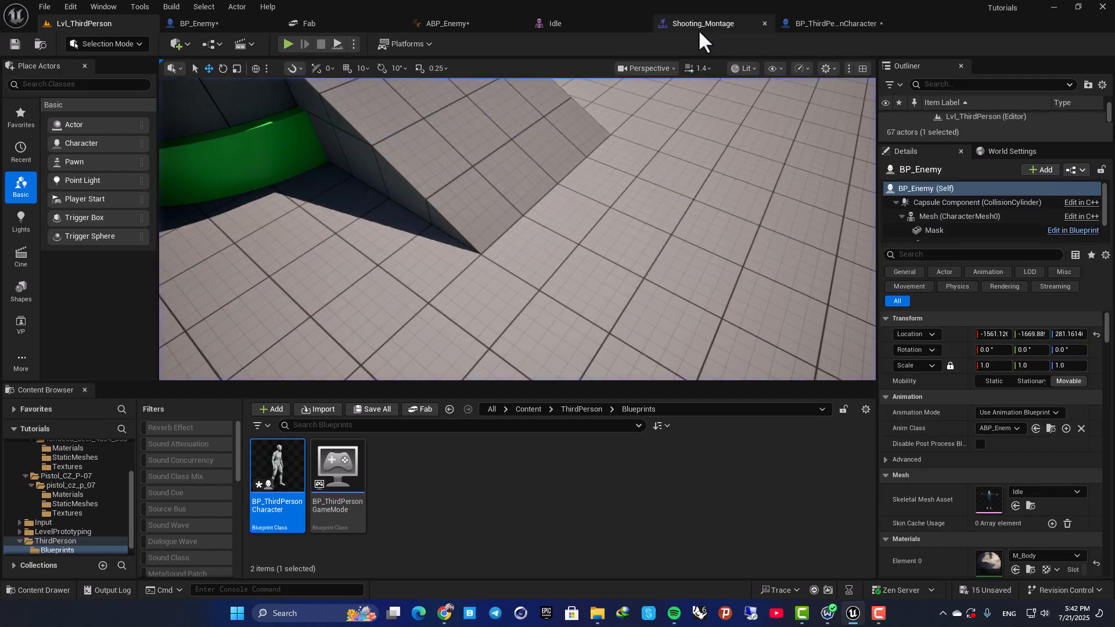
Review Shooting_Montage's timeline, then in BP_Enemy reconnect Play Montage's main execution output to Cast To BP_ThirdPersonCharacter in place of On Completed.
left_click(701, 26)
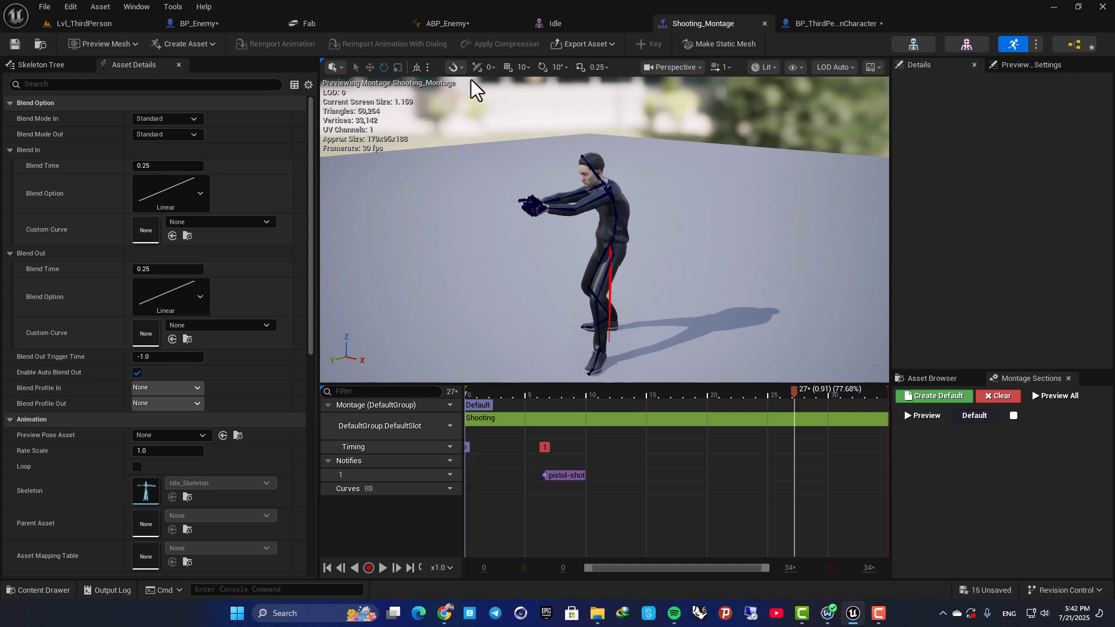
left_click(193, 25)
right_click_drag(455, 219, 396, 263)
left_click_drag(720, 264, 696, 268)
right_click_drag(360, 258, 445, 224)
left_click(455, 241)
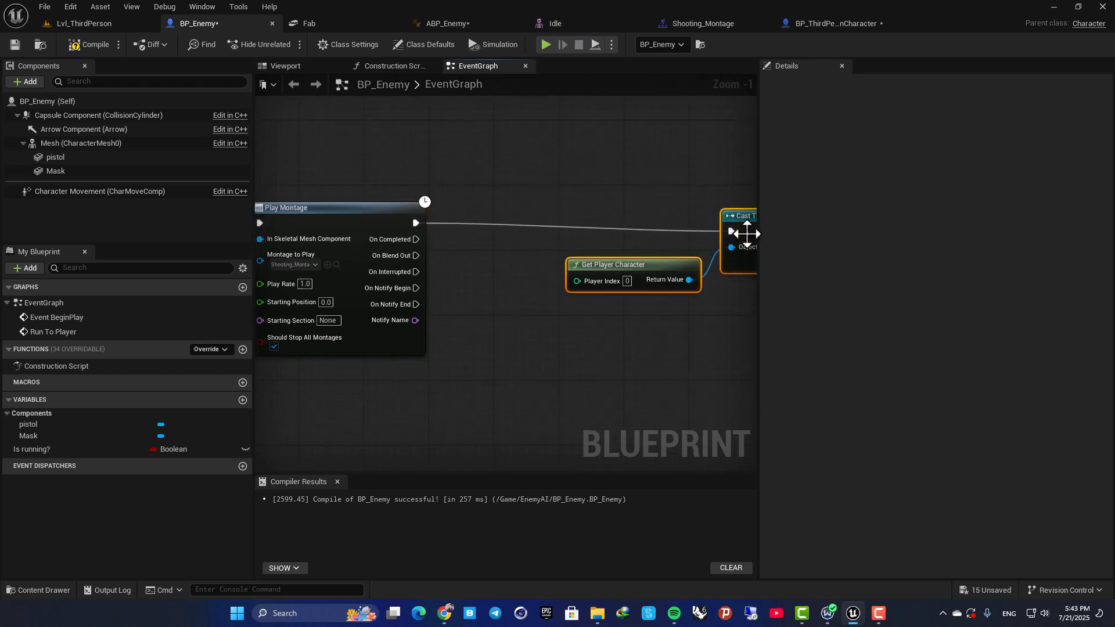
Insert a Delay node between Play Montage's main execution output and Cast To BP_ThirdPersonCharacter, placing it above Get Player Character.
left_click_drag(747, 236, 638, 224)
left_click(318, 210)
right_click_drag(364, 160, 274, 168)
key("ctrl+z")
left_click_drag(323, 232, 434, 217)
type("delay")
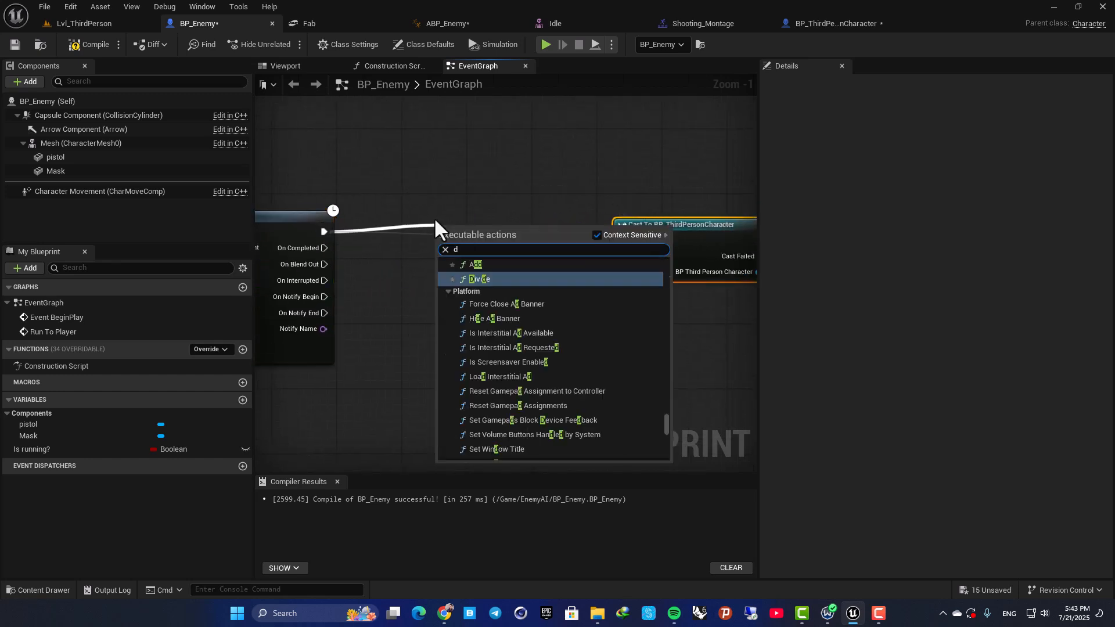
key("Return")
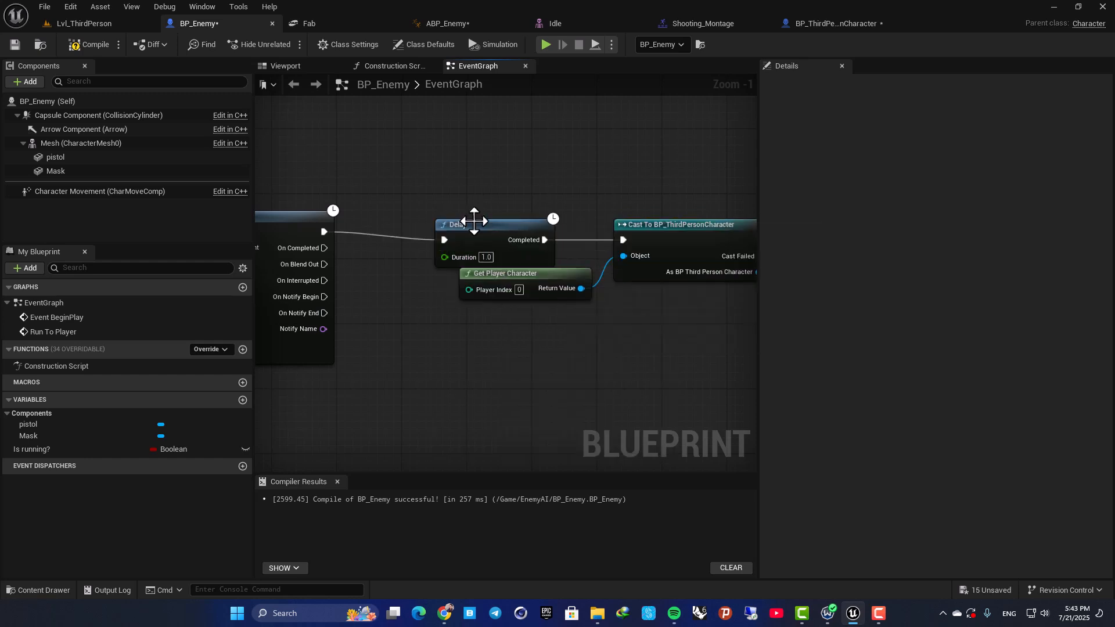
left_click_drag(475, 219, 434, 186)
Play Lvl_ThirdPerson with the new Delay node to check when the player dies after the enemy's shot.
left_click(87, 24)
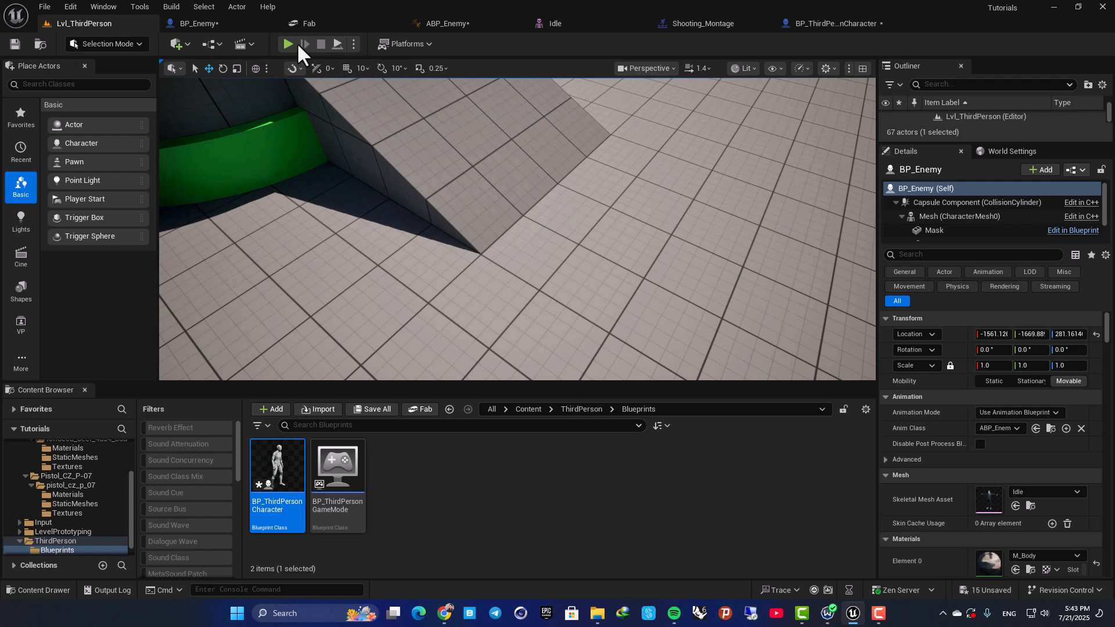
key("alt+p")
key("w")
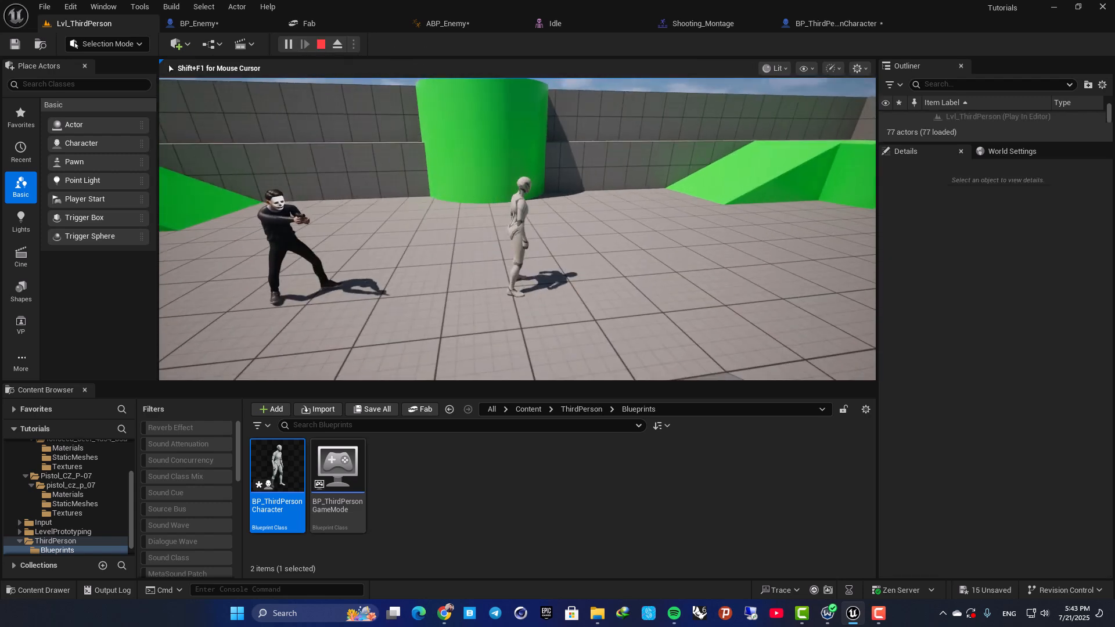
key("Escape")
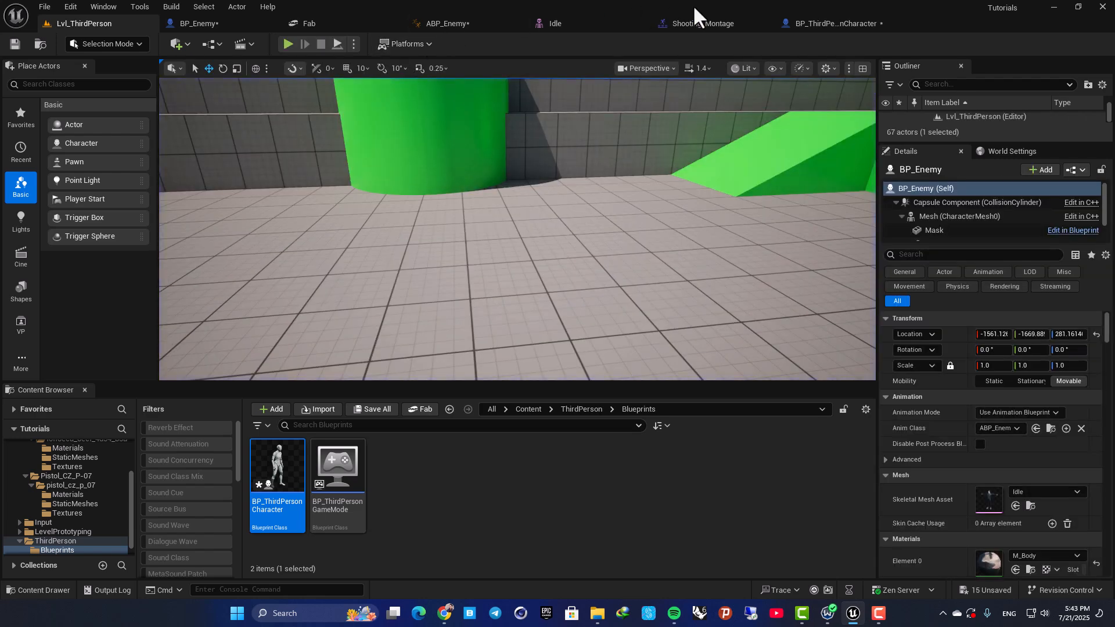
Set the Delay node's duration in BP_Enemy's graph to 0.6.
left_click(239, 26)
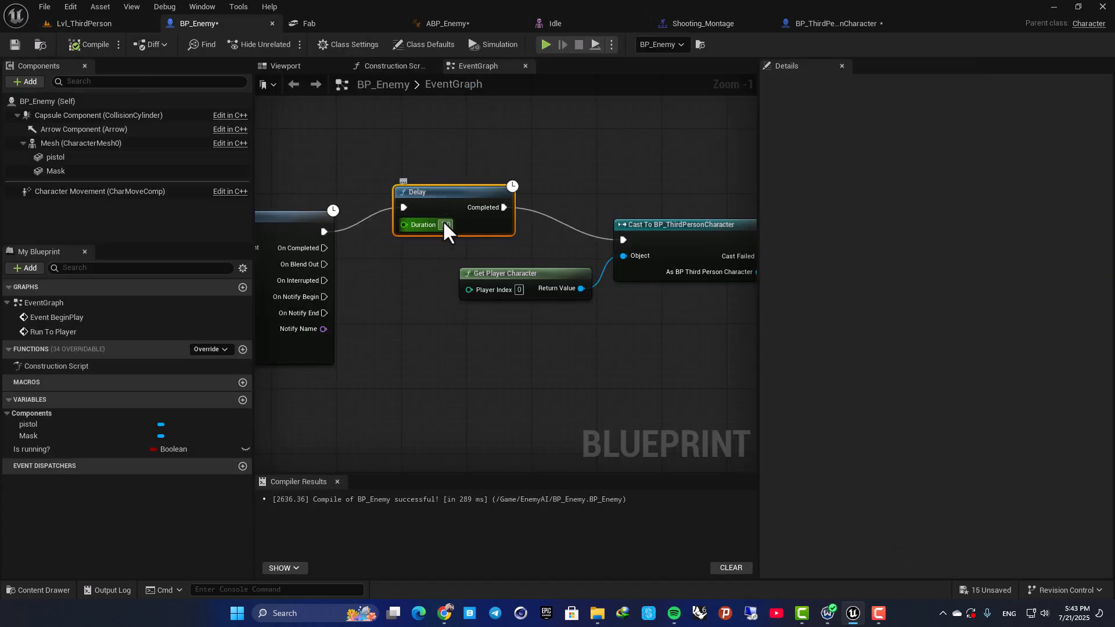
type("0.6")
left_click(454, 178)
Play Lvl_ThirdPerson again, running the player around to check the ragdoll timing with the 0.6 delay.
left_click(85, 24)
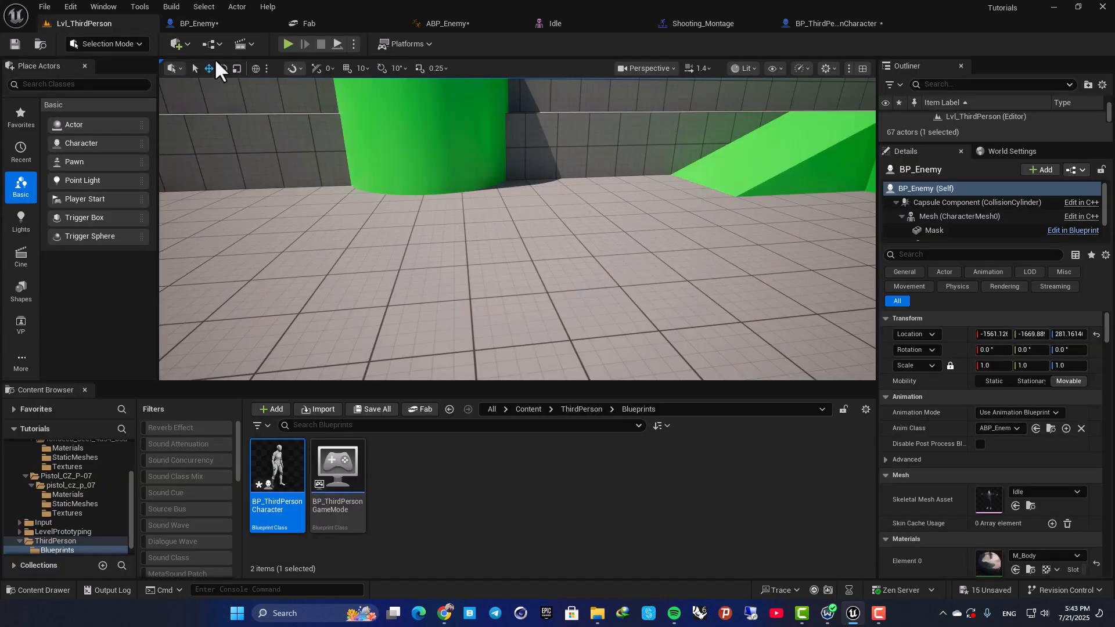
left_click(285, 45)
key("w")
key("s")
key("a")
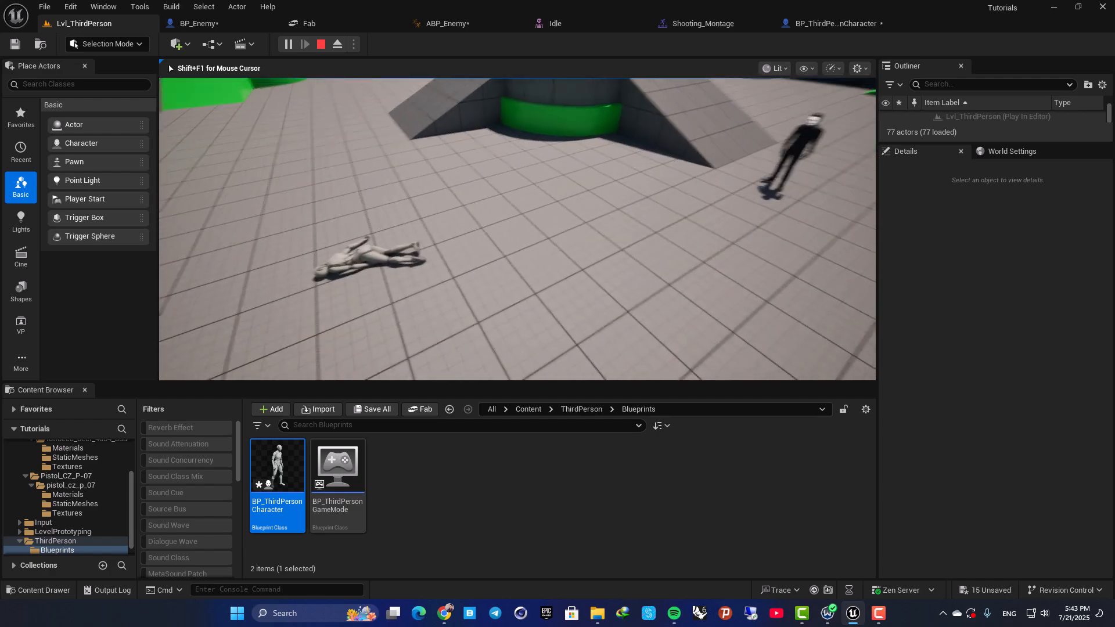
key("Escape")
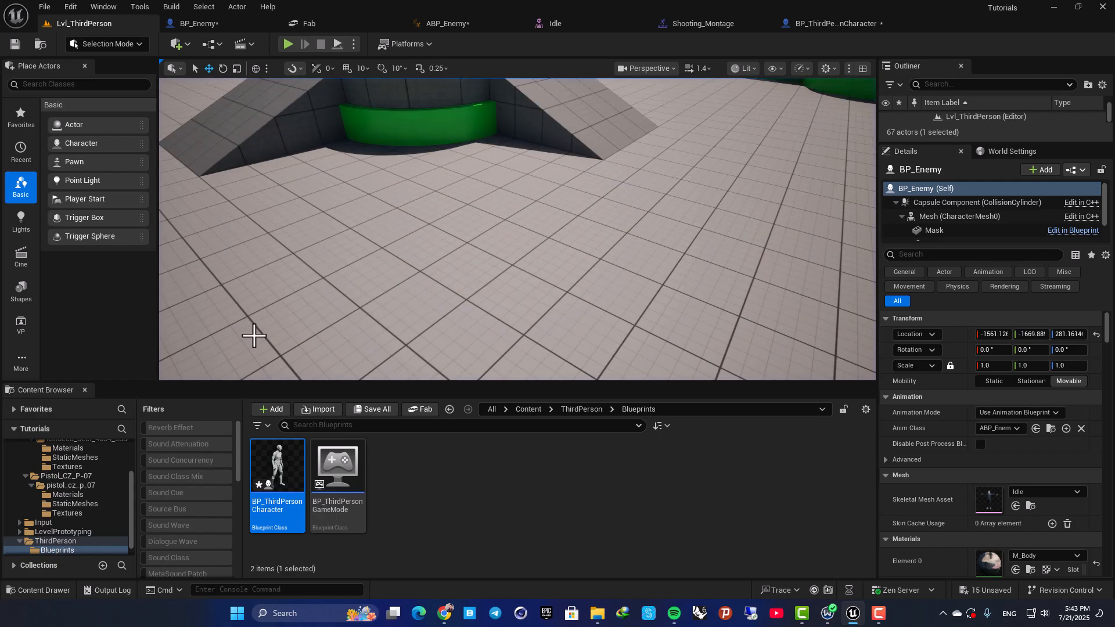
Play the level in a full-screen viewport, running the player away from the enemy until shot, and restore the normal editor layout.
key("F11")
key("alt+p")
left_click(288, 347)
key("d")
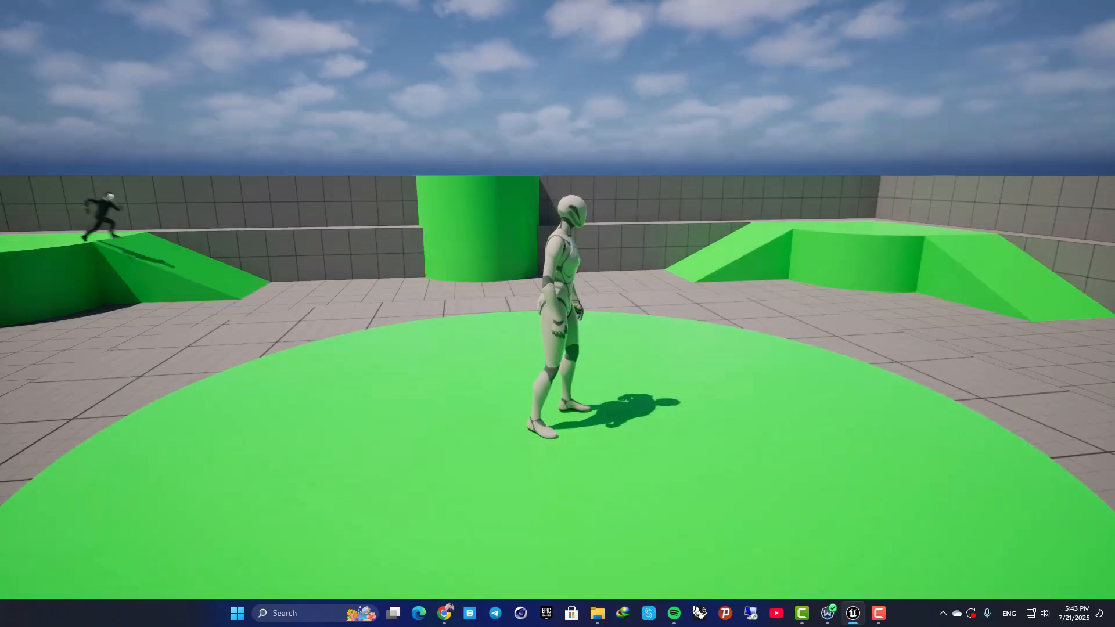
key("w")
key("a")
key("s")
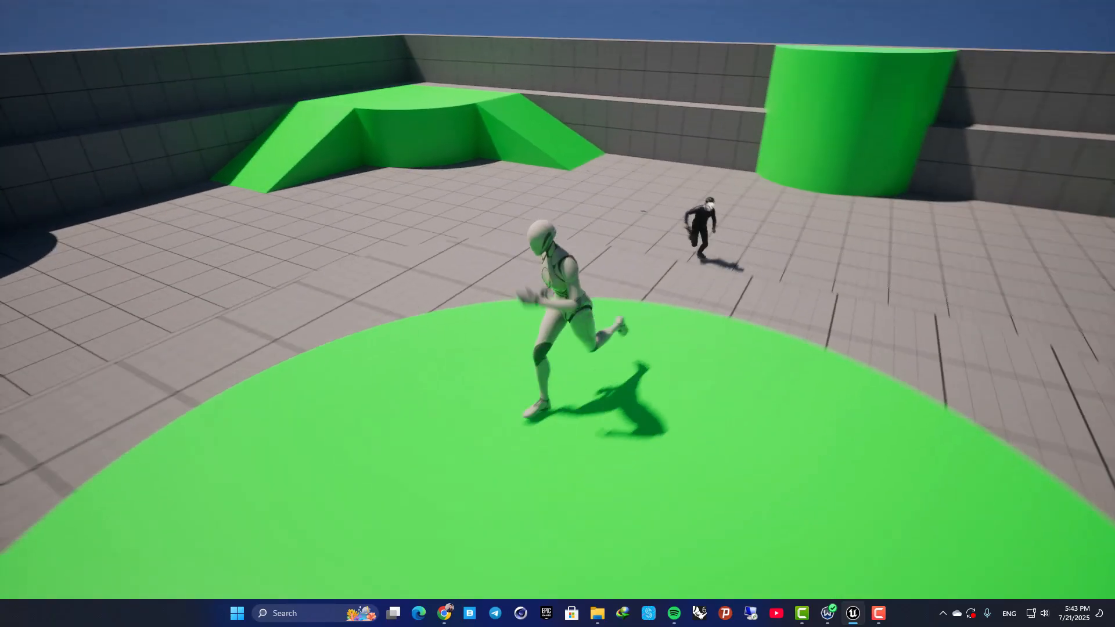
key("d")
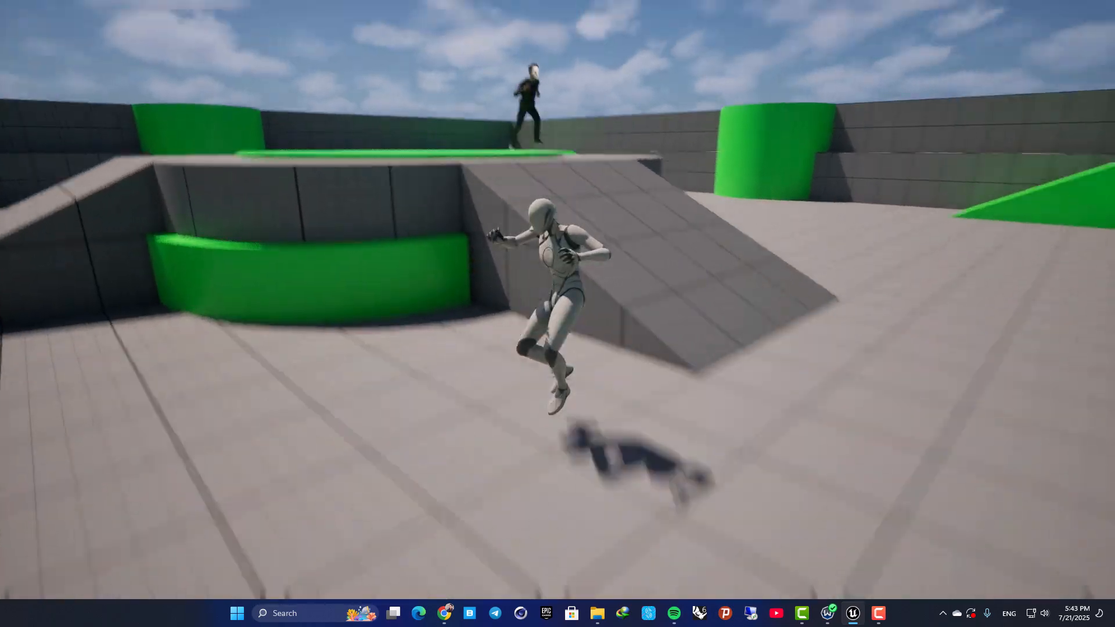
key("a")
key("d")
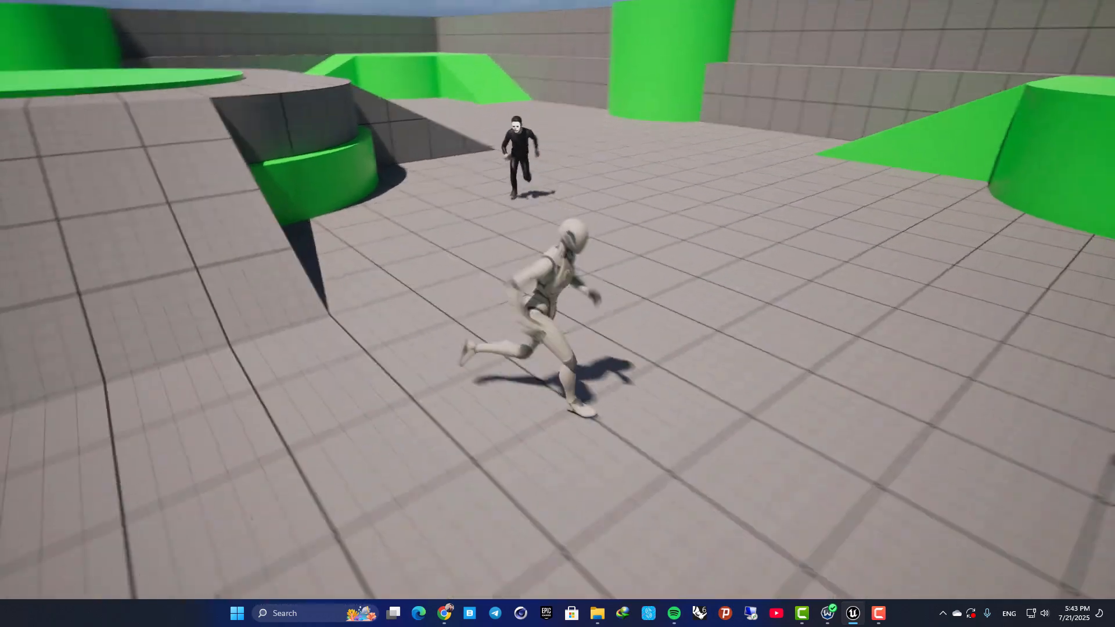
key("a")
key("s")
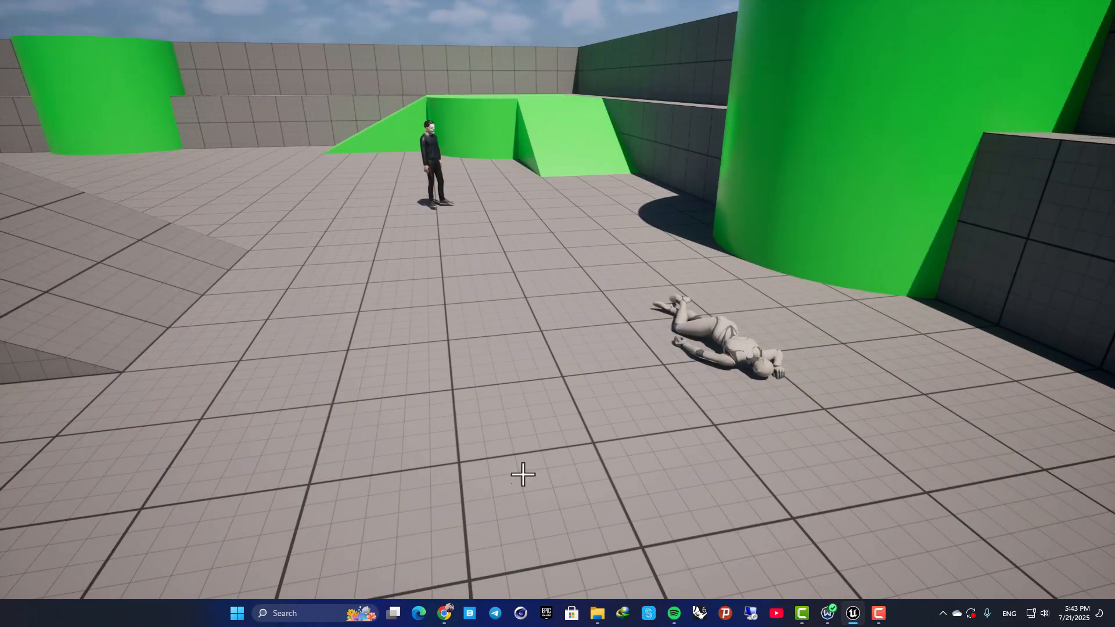
key("Escape")
key("F11")
right_click_drag(517, 229, 610, 262)
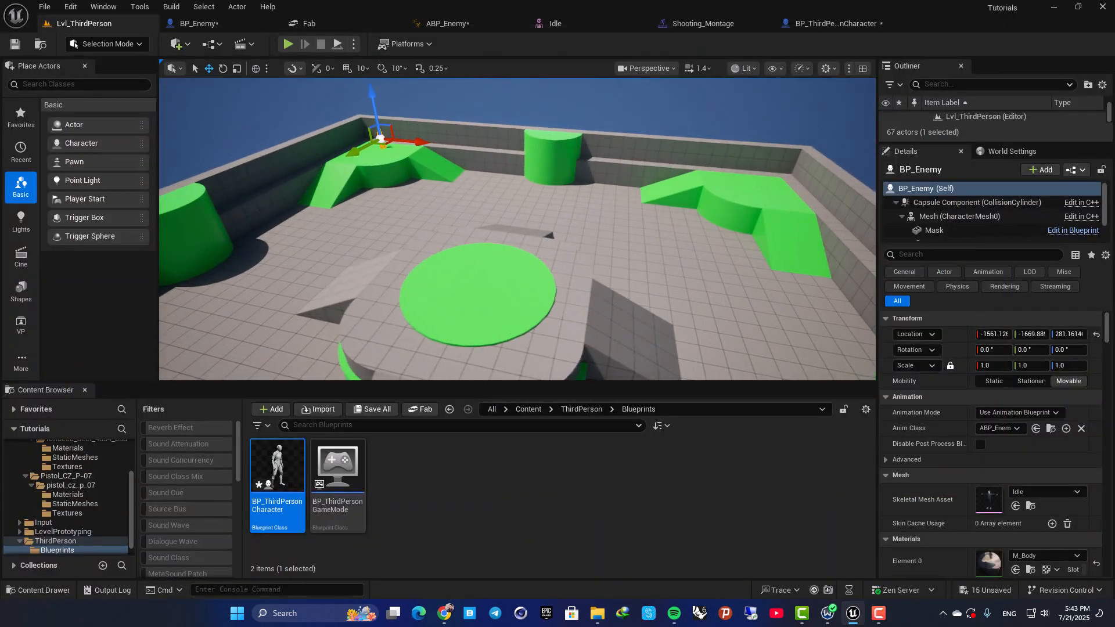